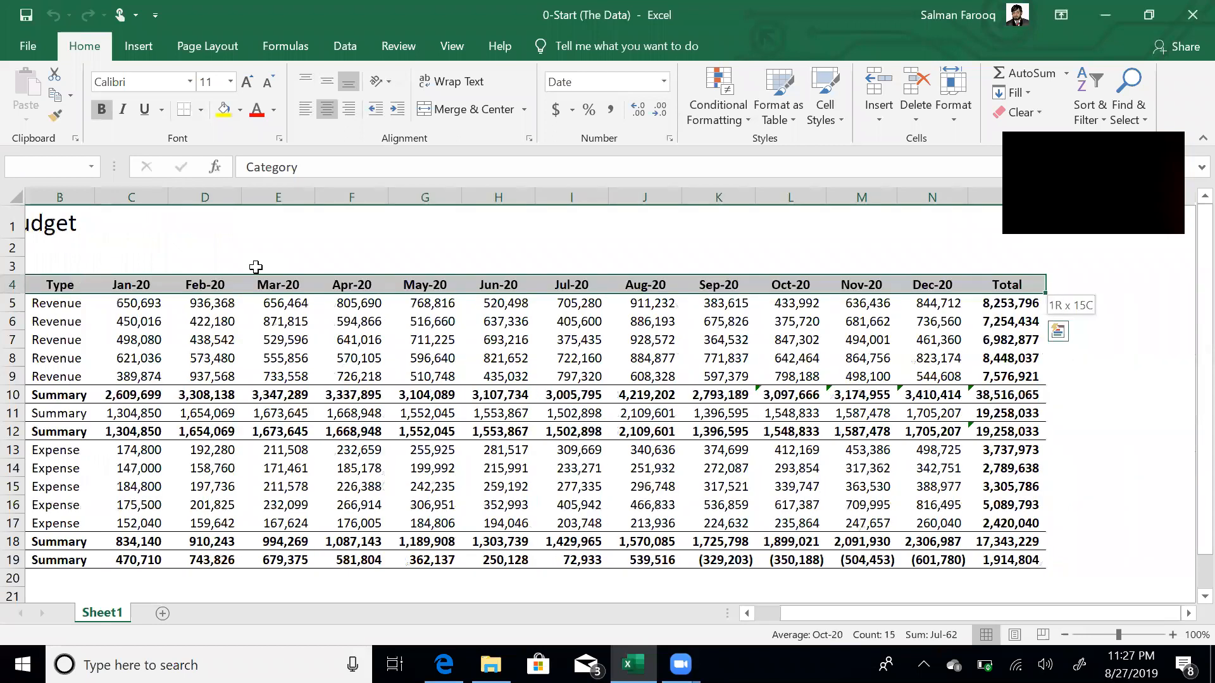
- Create a query table from the budget range A4:O19 with headers, using From Table
click(343, 48)
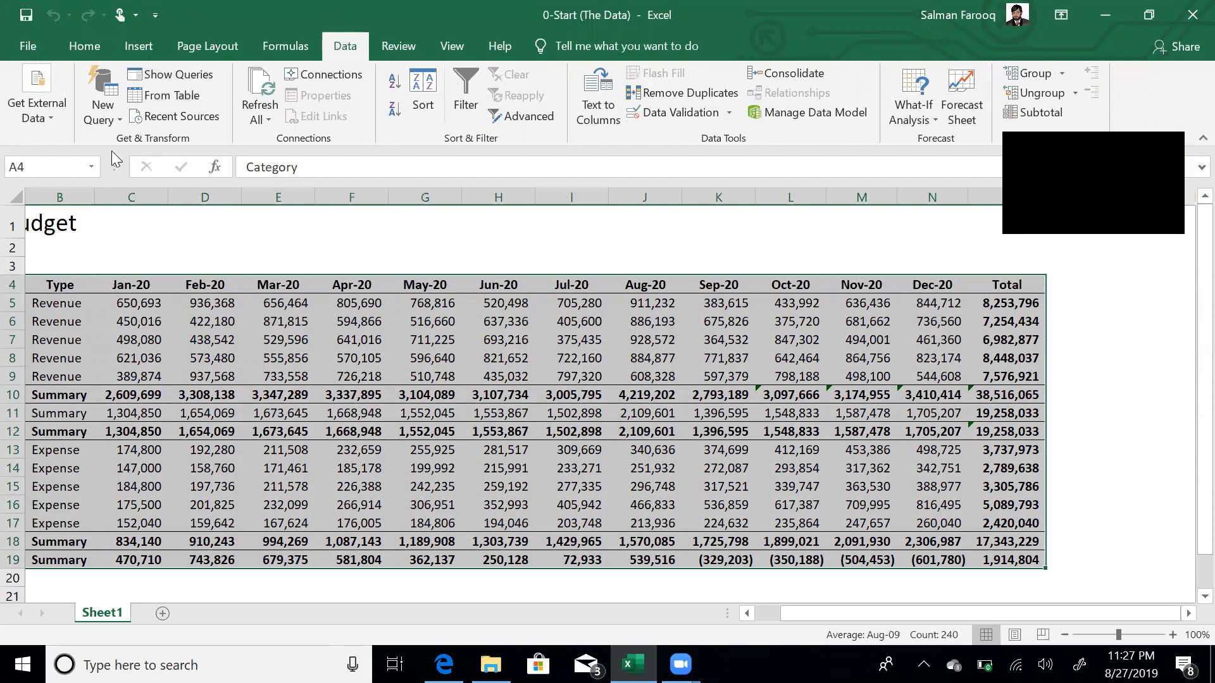
click(170, 98)
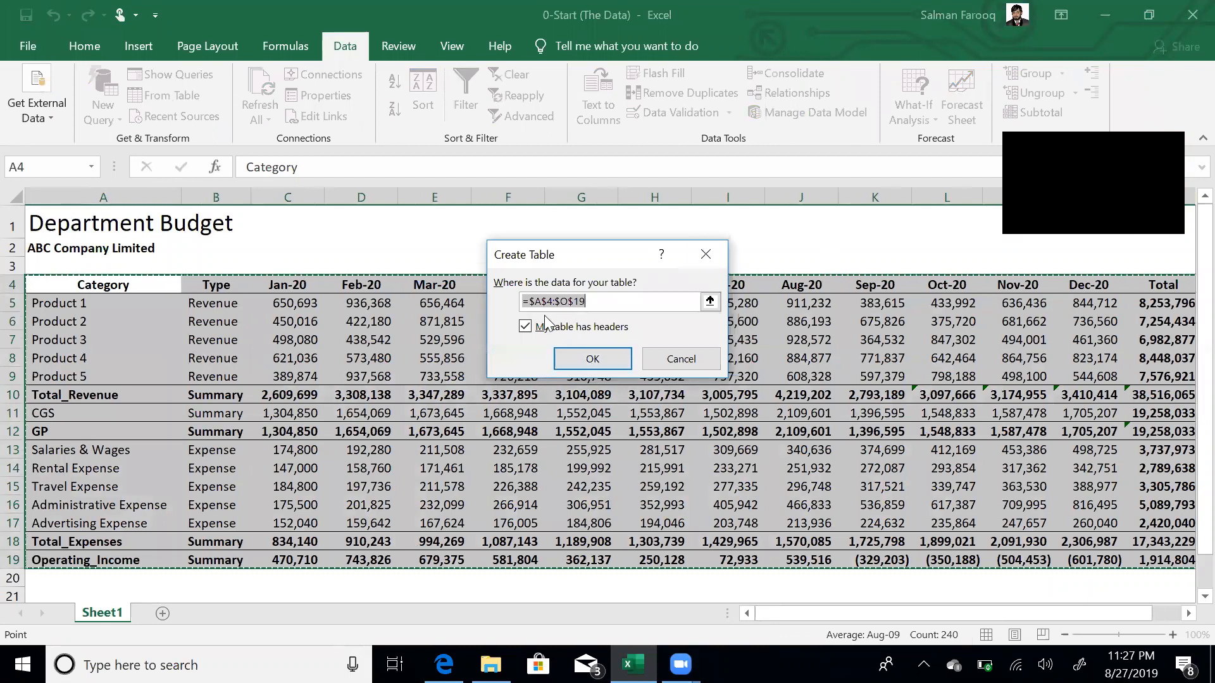
click(593, 359)
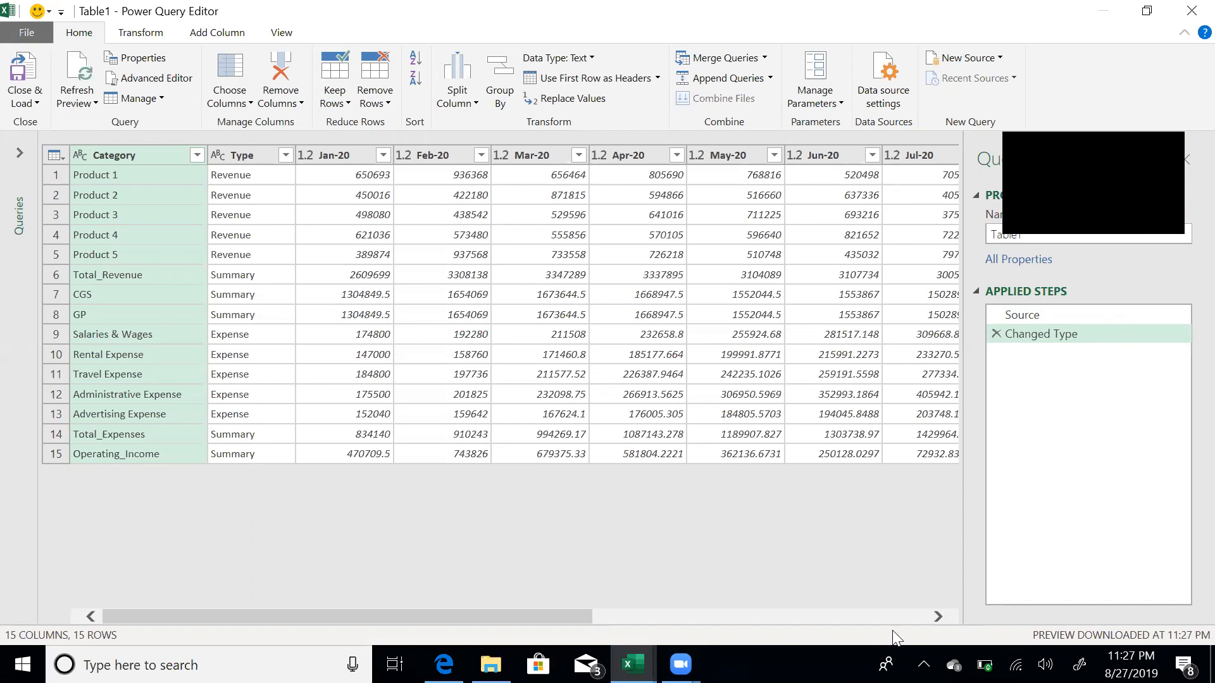
- Remove the Total column from the query
click(912, 613)
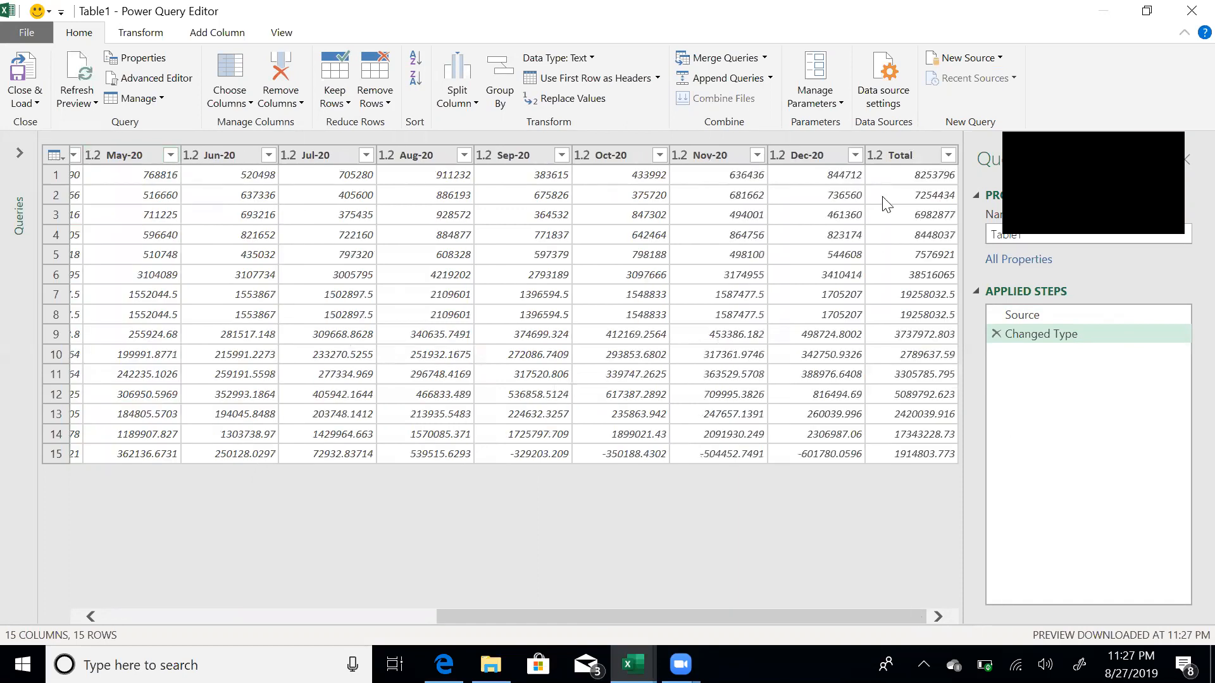
click(897, 155)
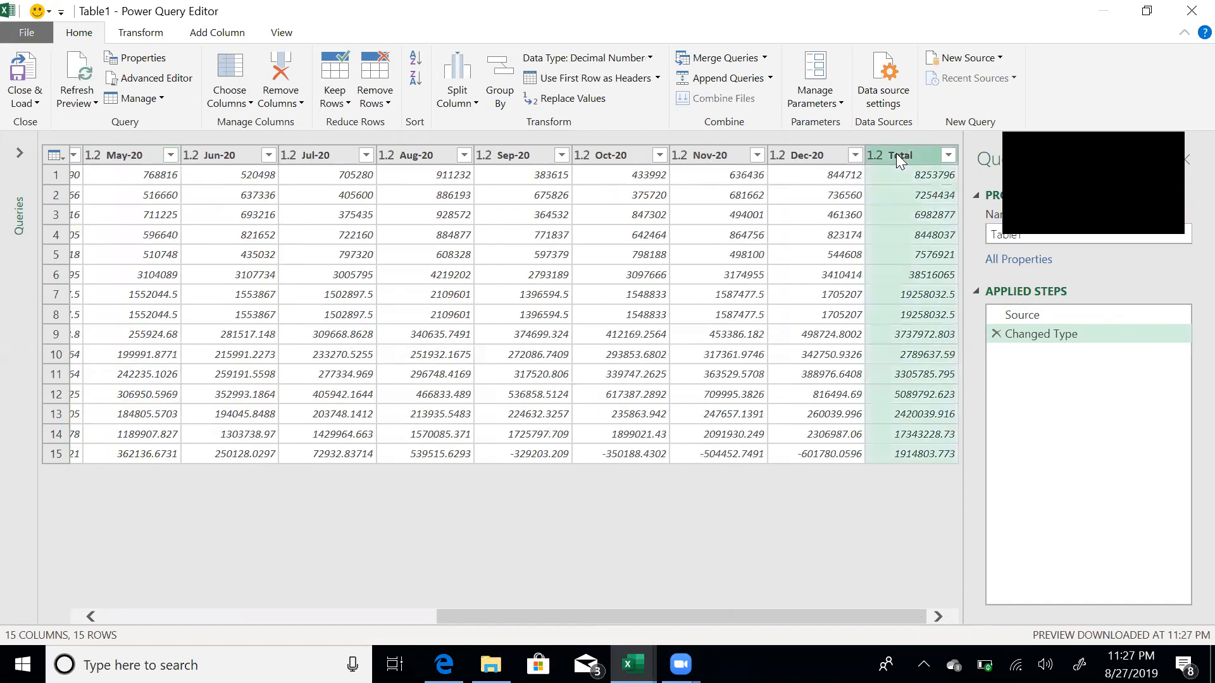
right_click(896, 153)
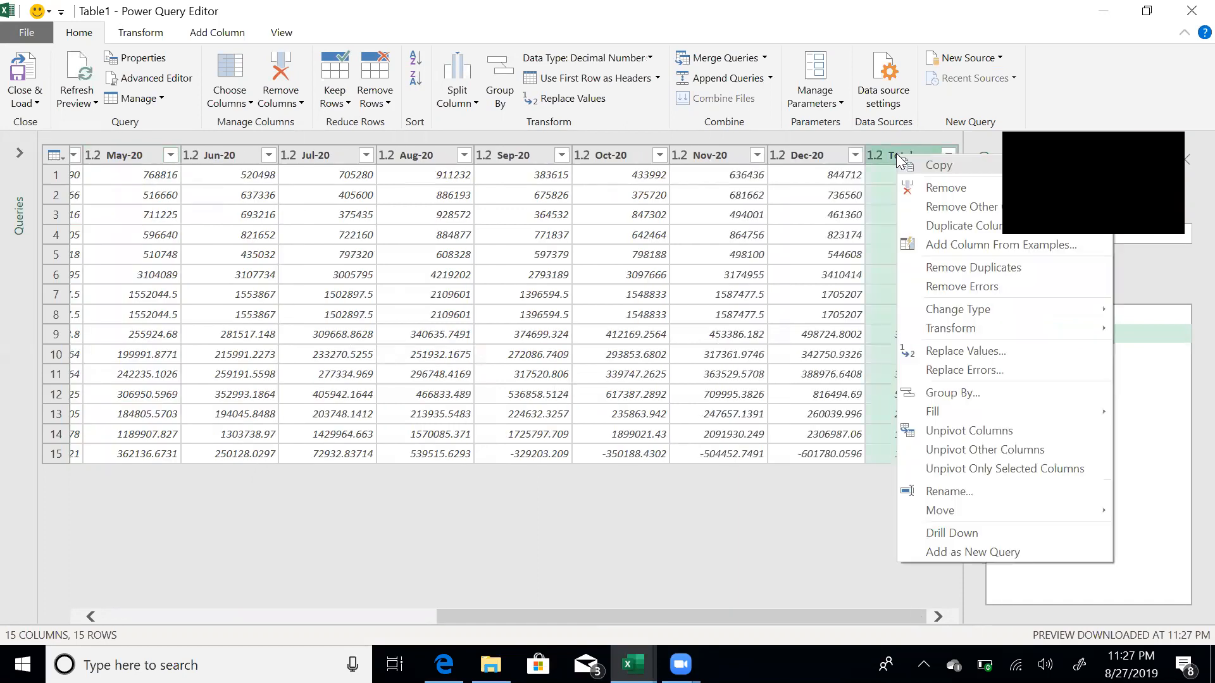
click(920, 188)
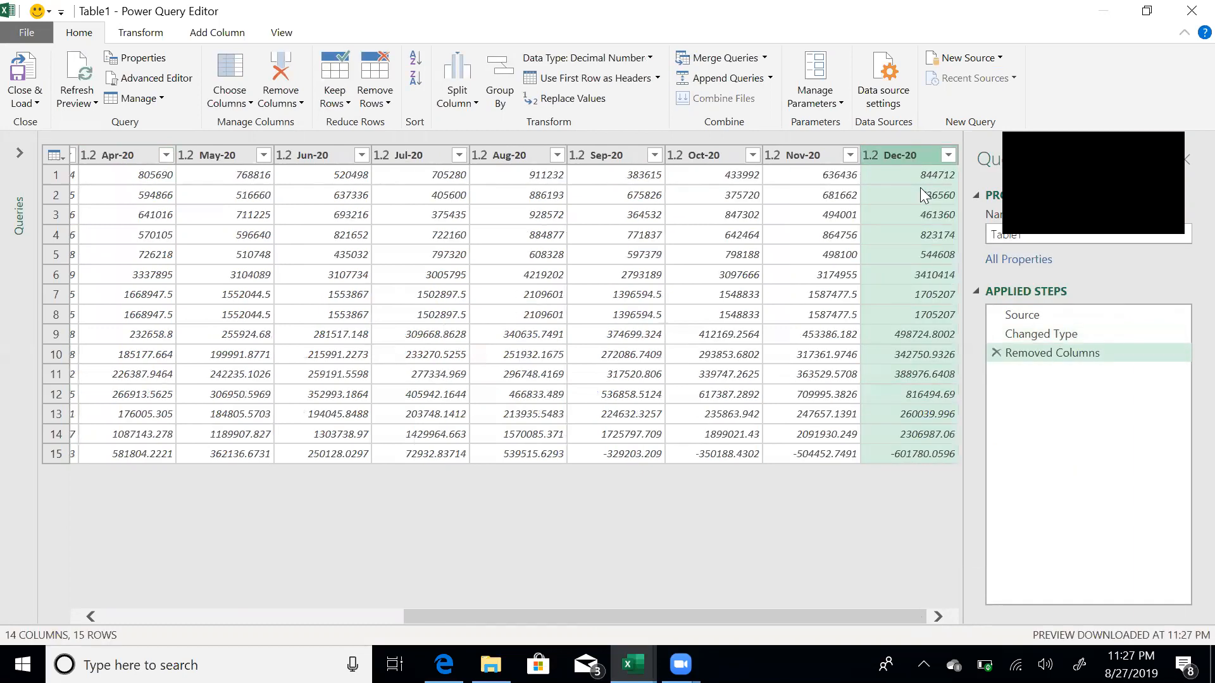
- Unpivot the Jan-20 through Dec-20 month columns into Attribute and Value rows
click(150, 616)
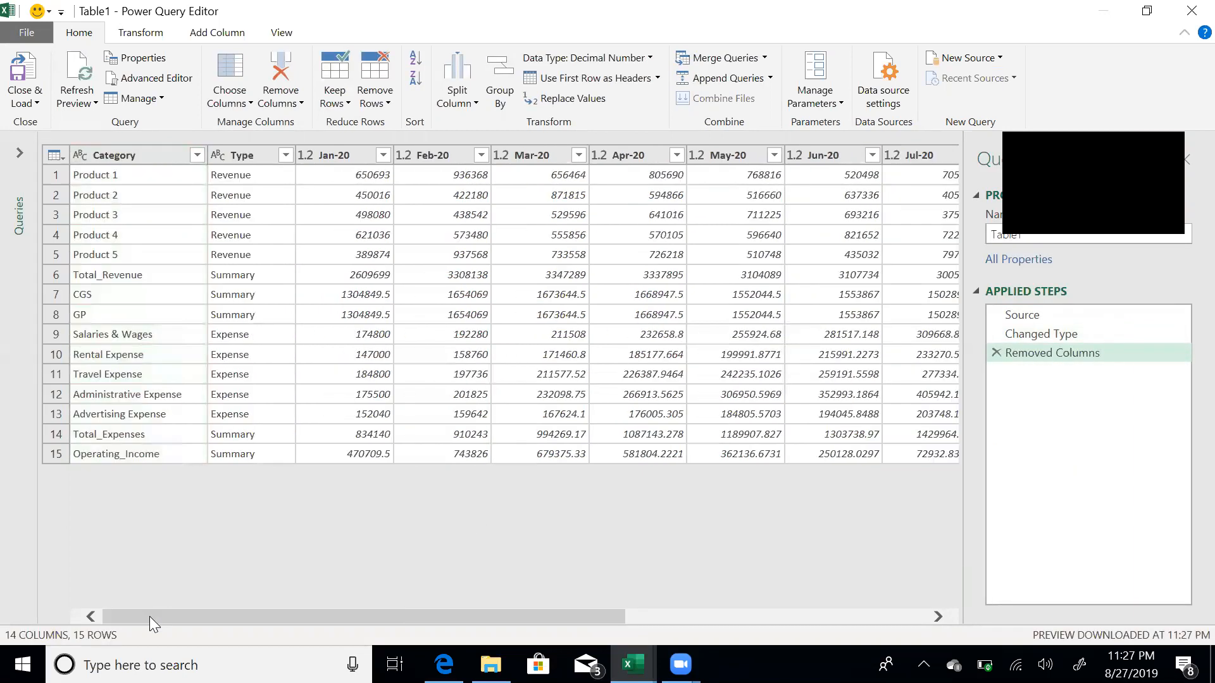
click(327, 156)
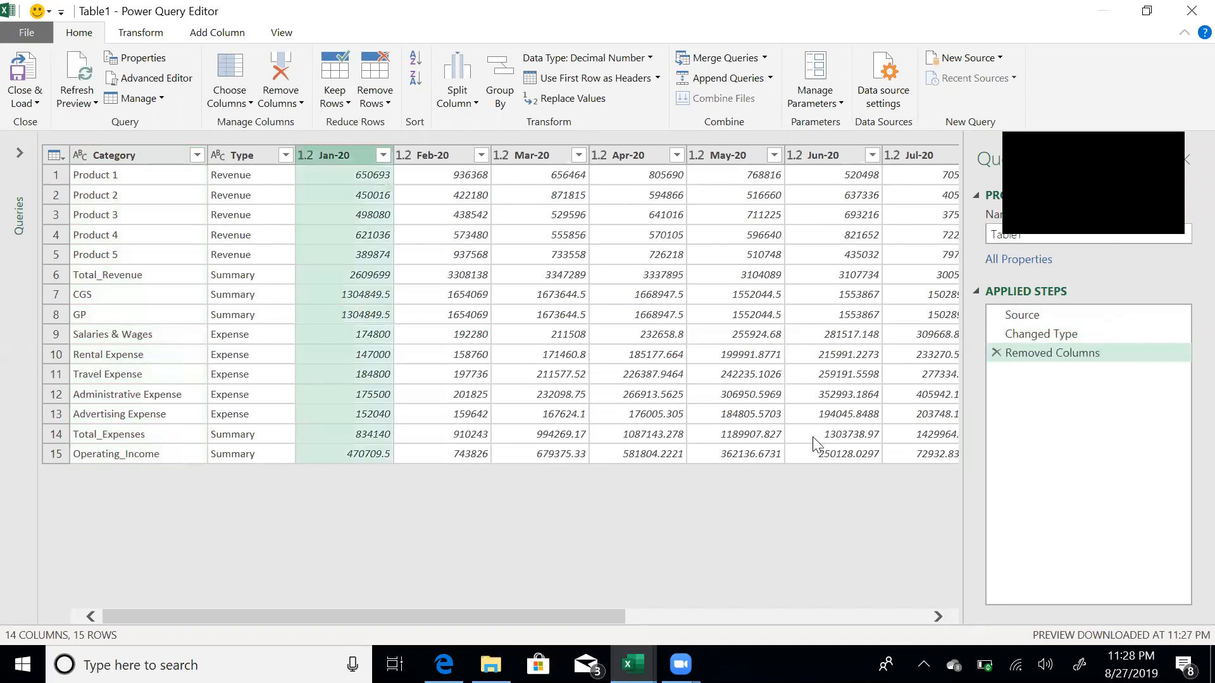
click(912, 613)
shift+click(886, 156)
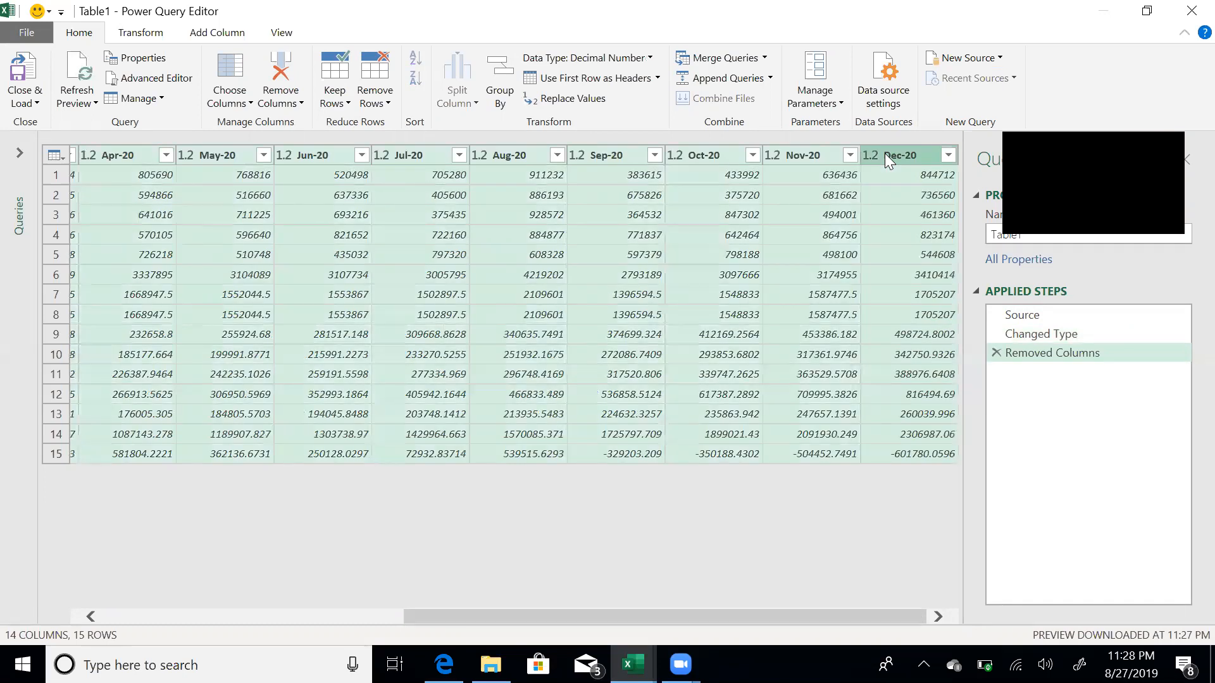
right_click(885, 158)
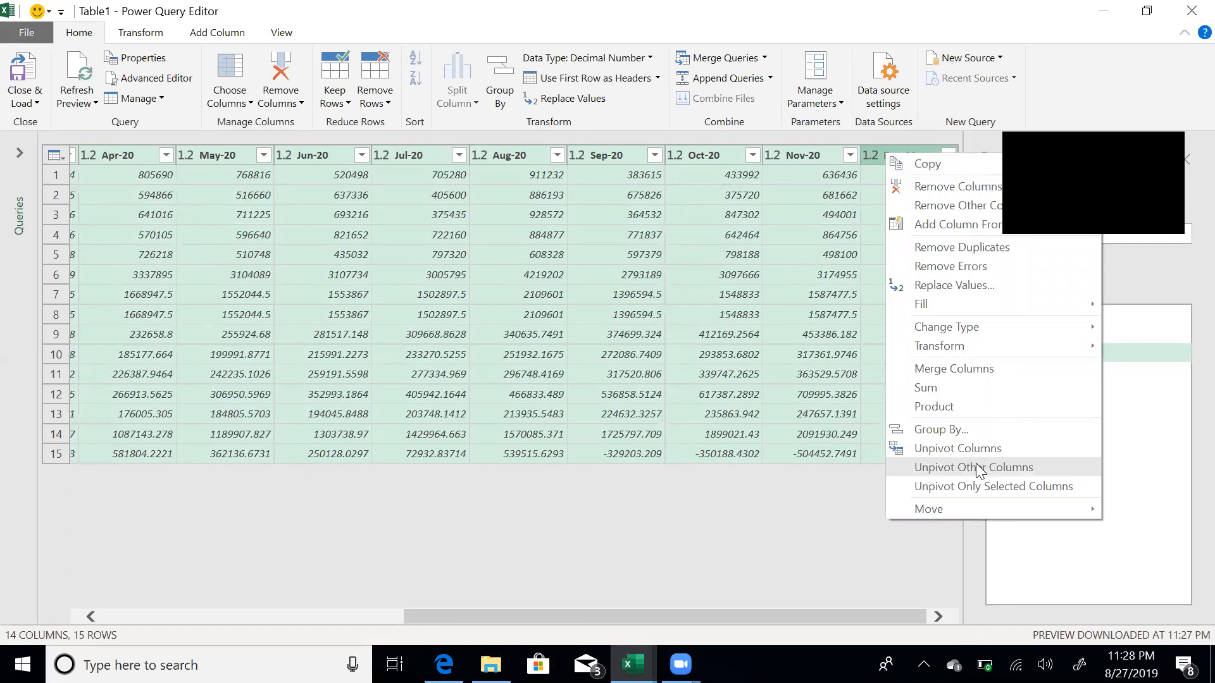
click(958, 448)
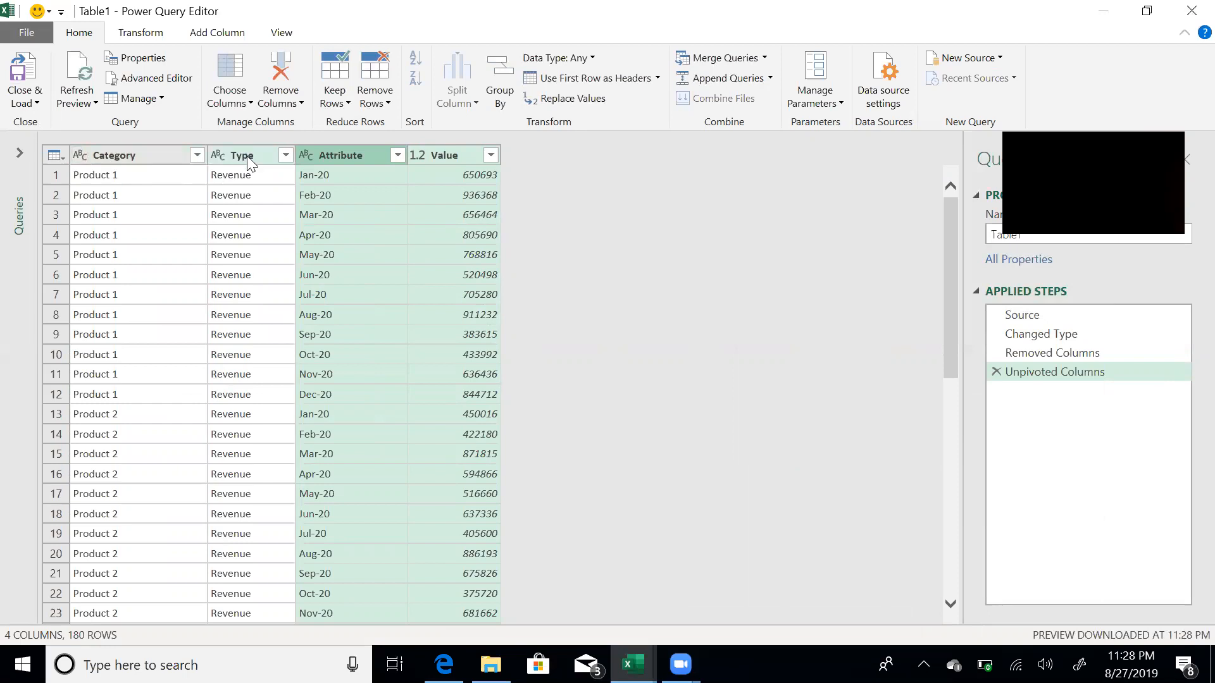
- Rename the Attribute column to 'Period' and the Value column to 'Amount'
double_click(364, 156)
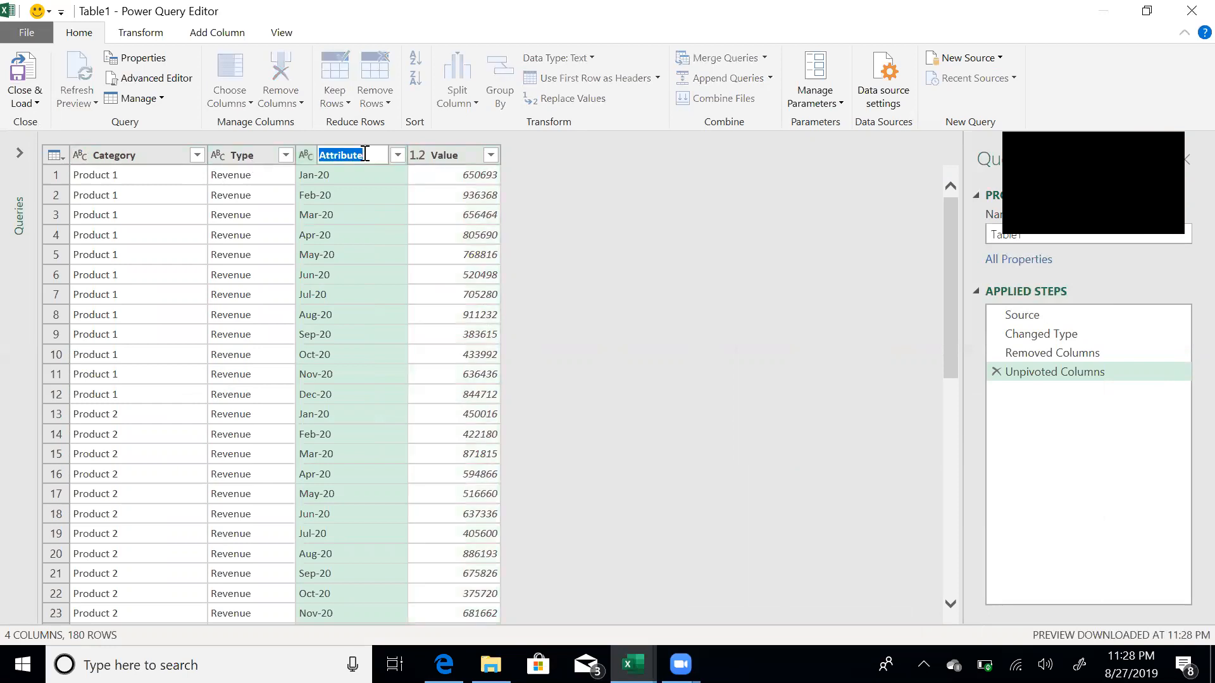
text(Period)
key(Return)
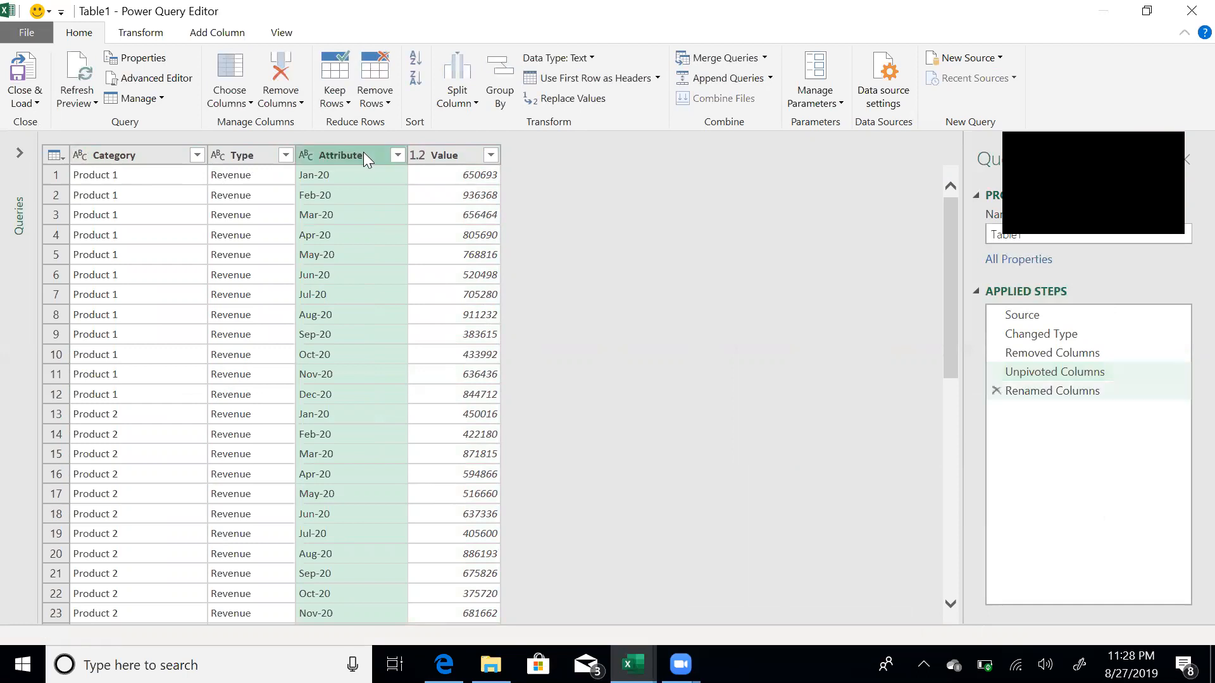
click(436, 150)
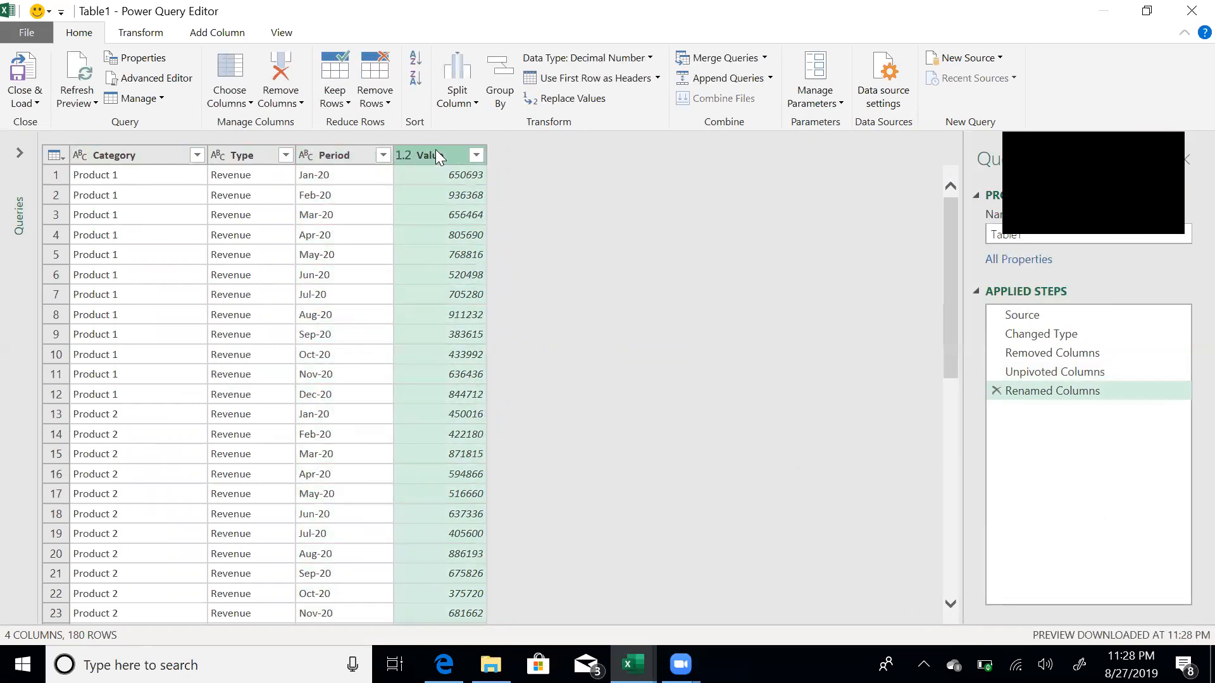
double_click(436, 150)
text(Amount)
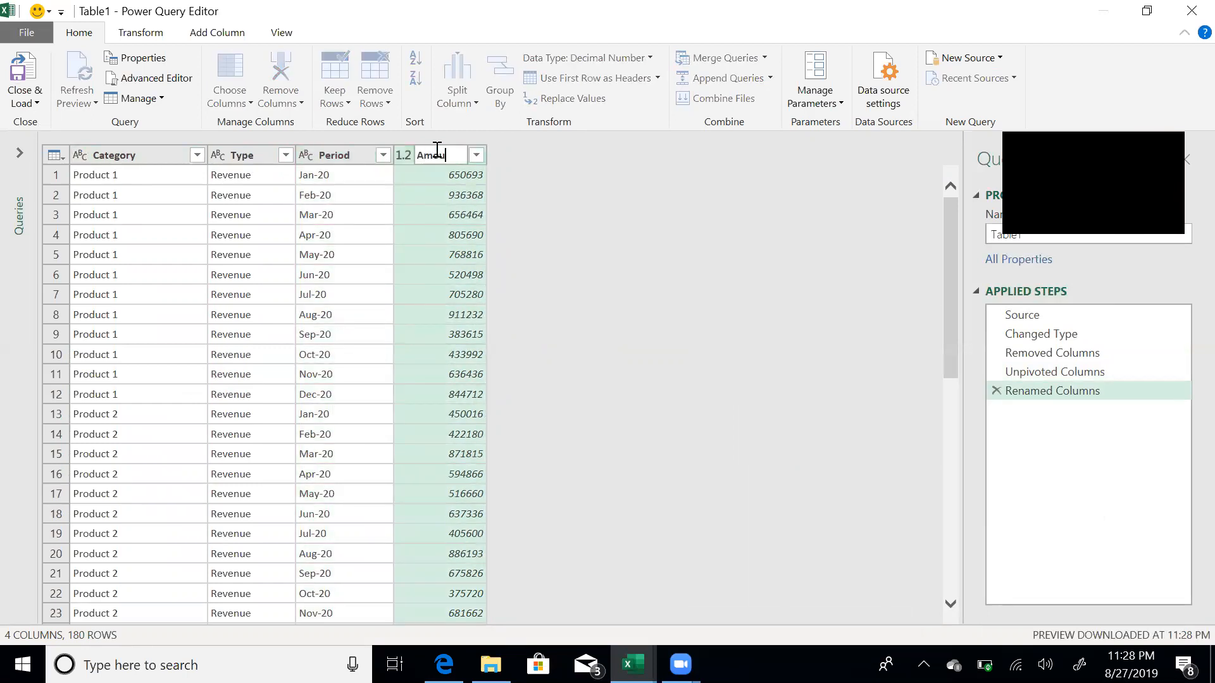
key(Return)
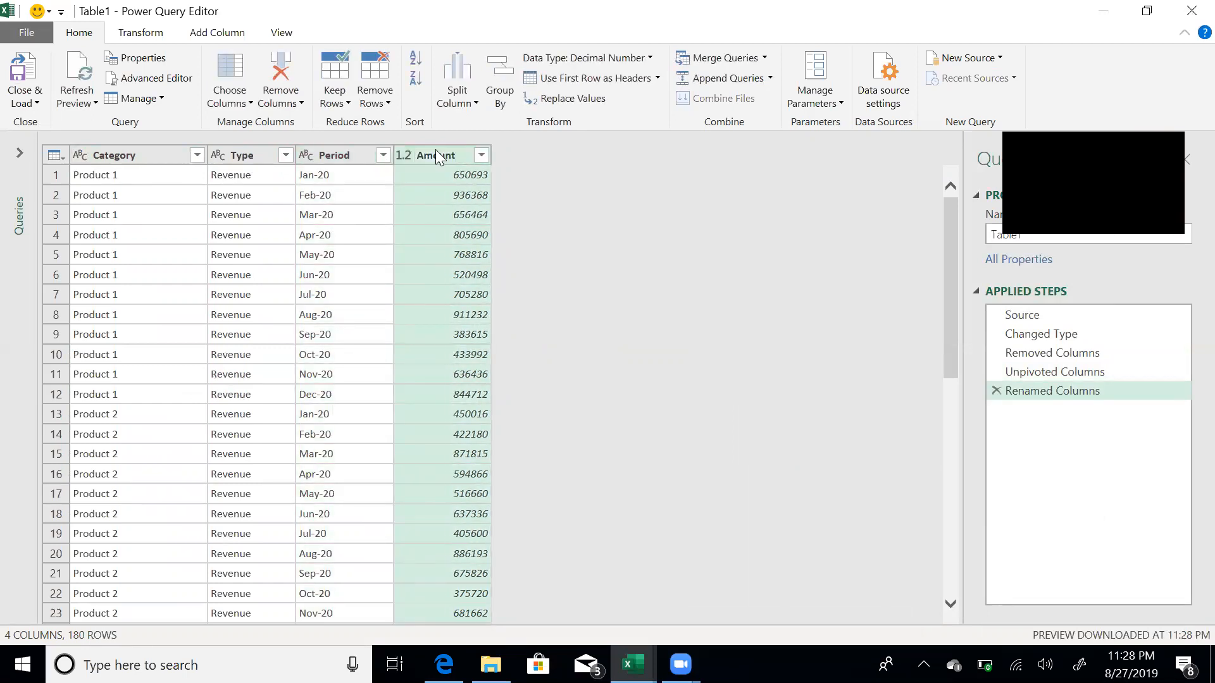
click(347, 158)
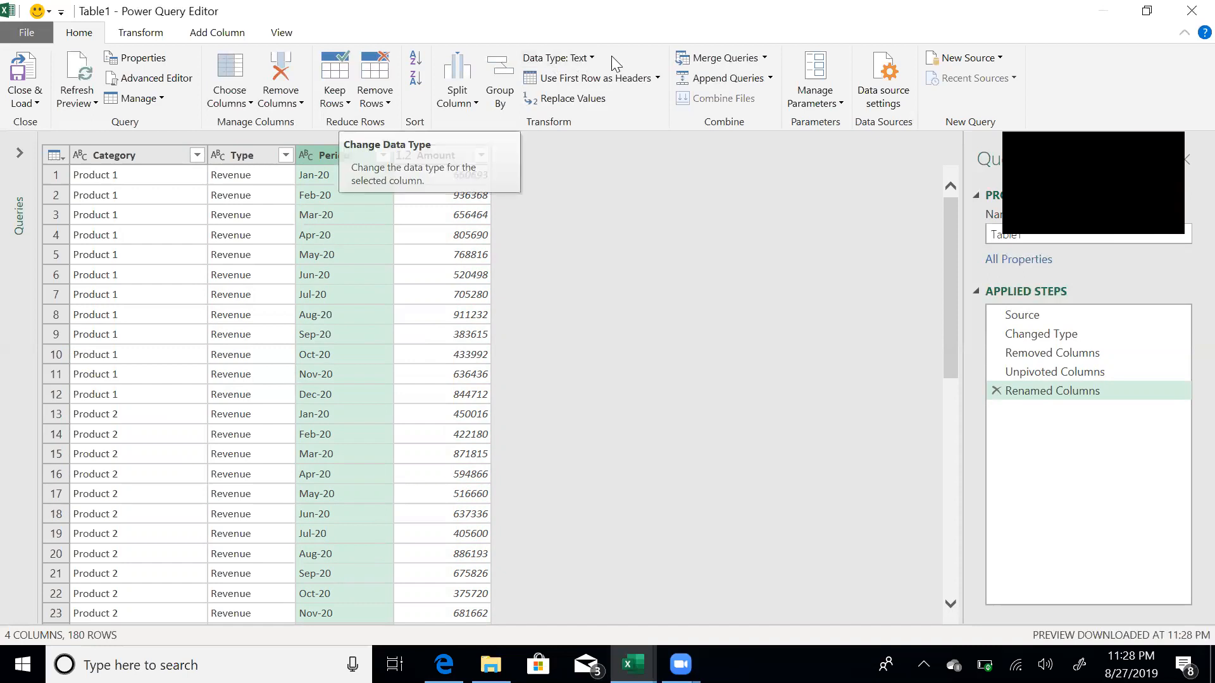
- Set the Period column's data type to Date, then choose Close & Load To
click(588, 58)
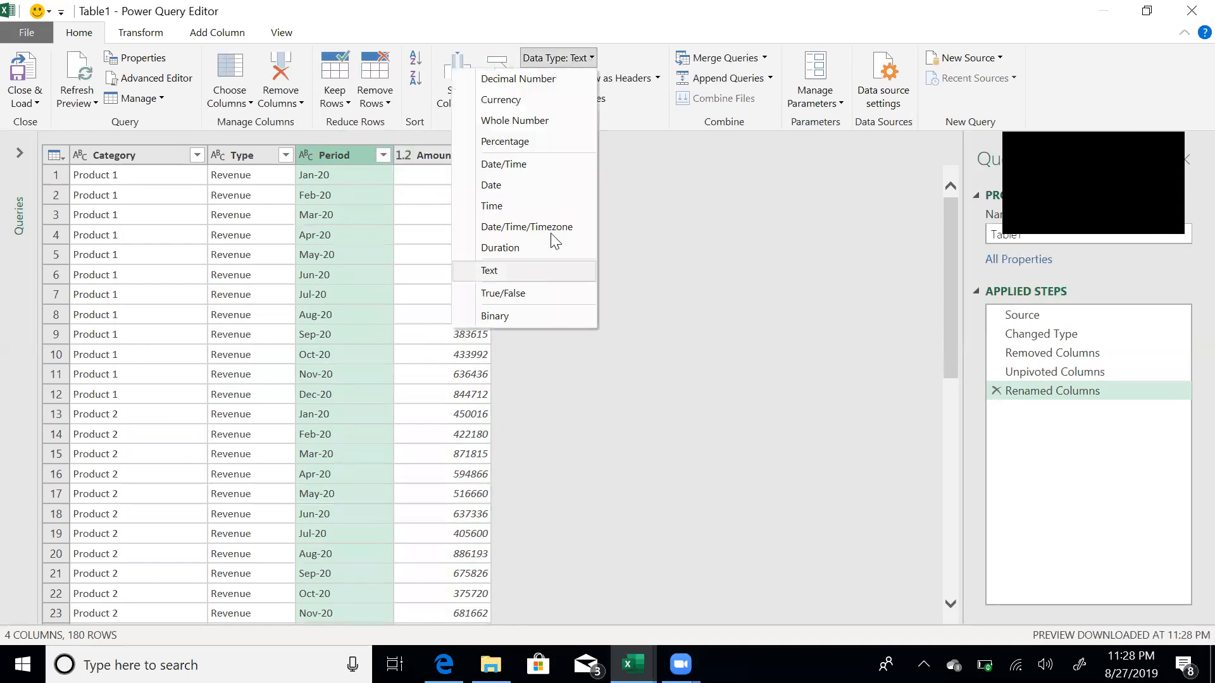
click(530, 186)
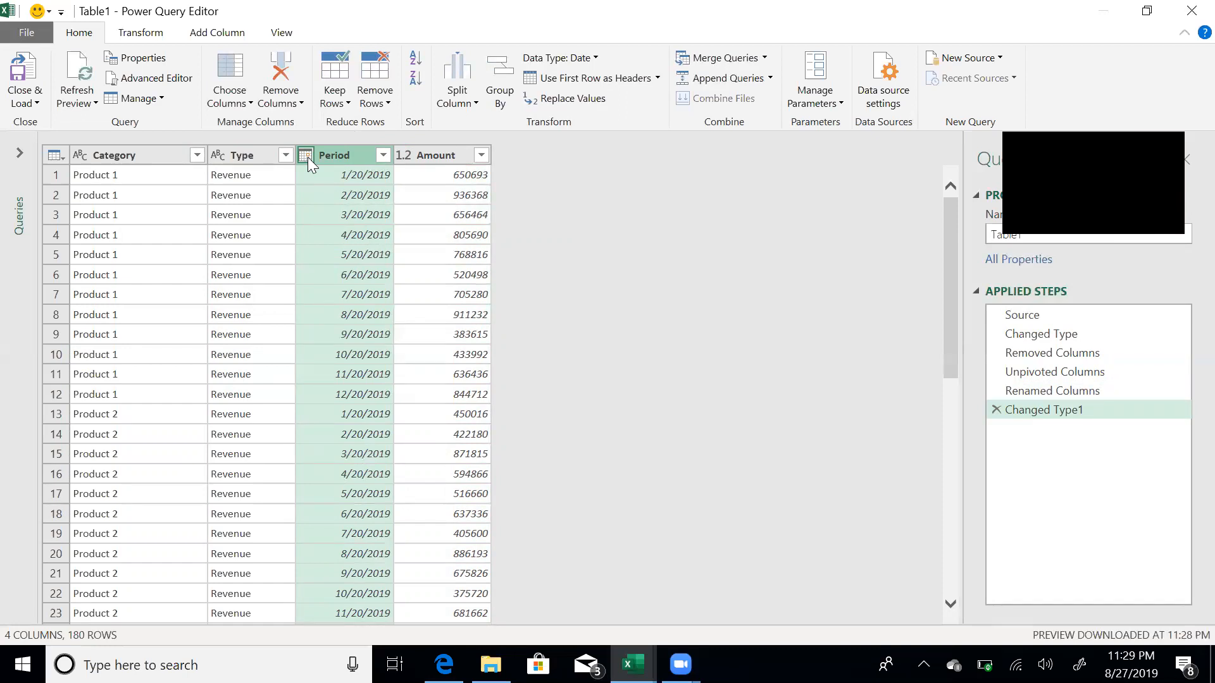
click(38, 104)
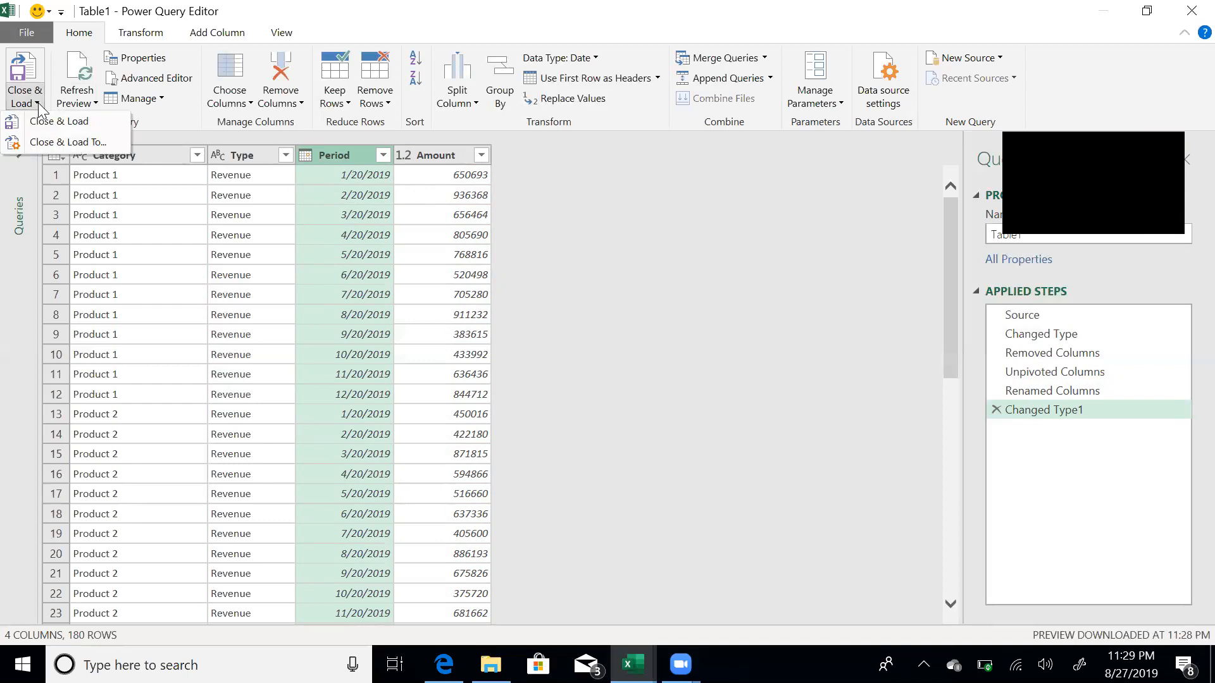
click(86, 142)
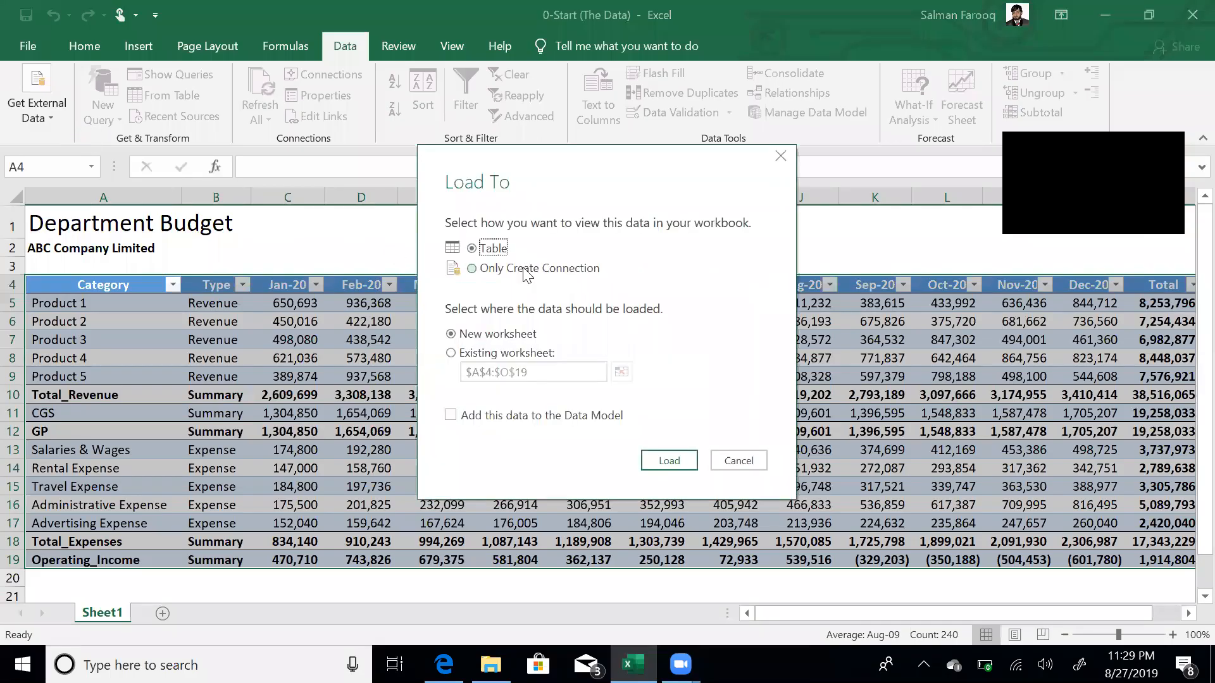
- Load the query as connection only, added to the Data Model, and close the queries pane
click(522, 271)
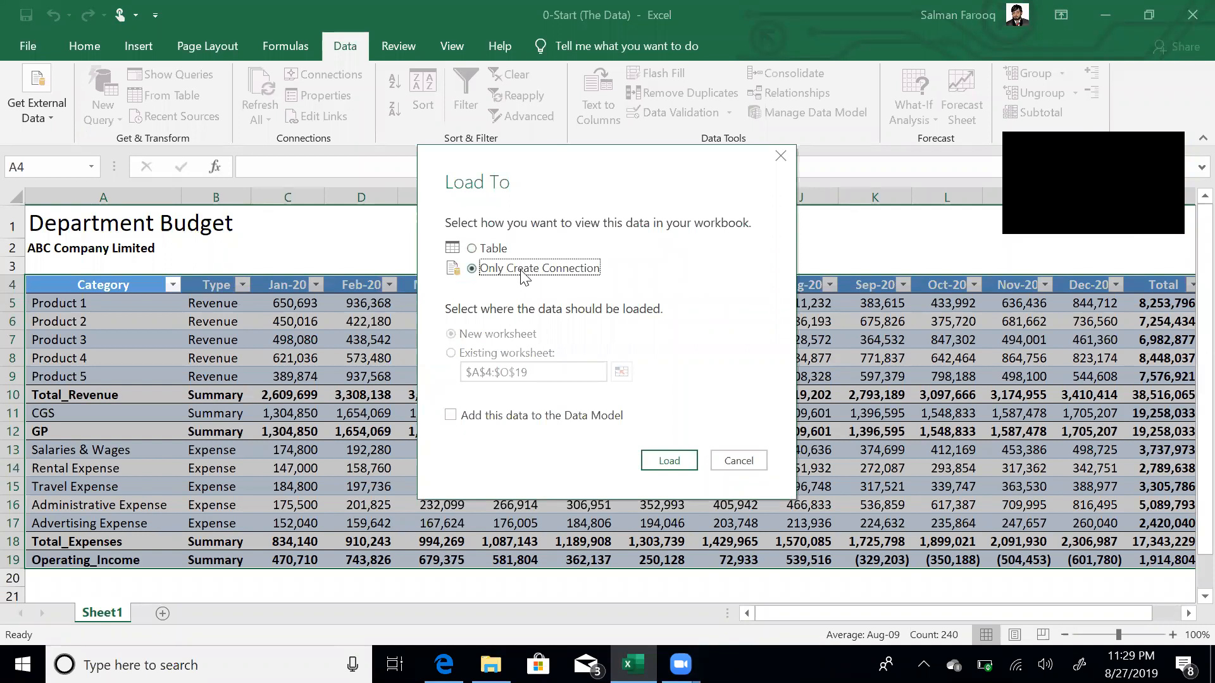
click(516, 423)
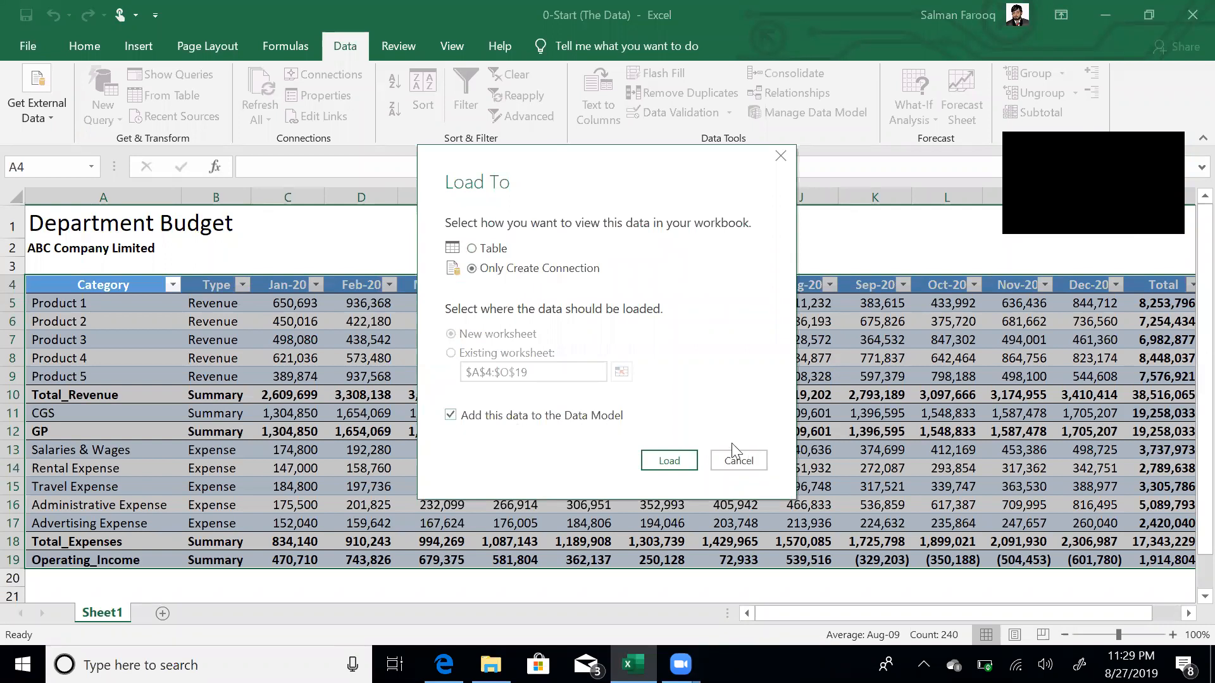
click(669, 461)
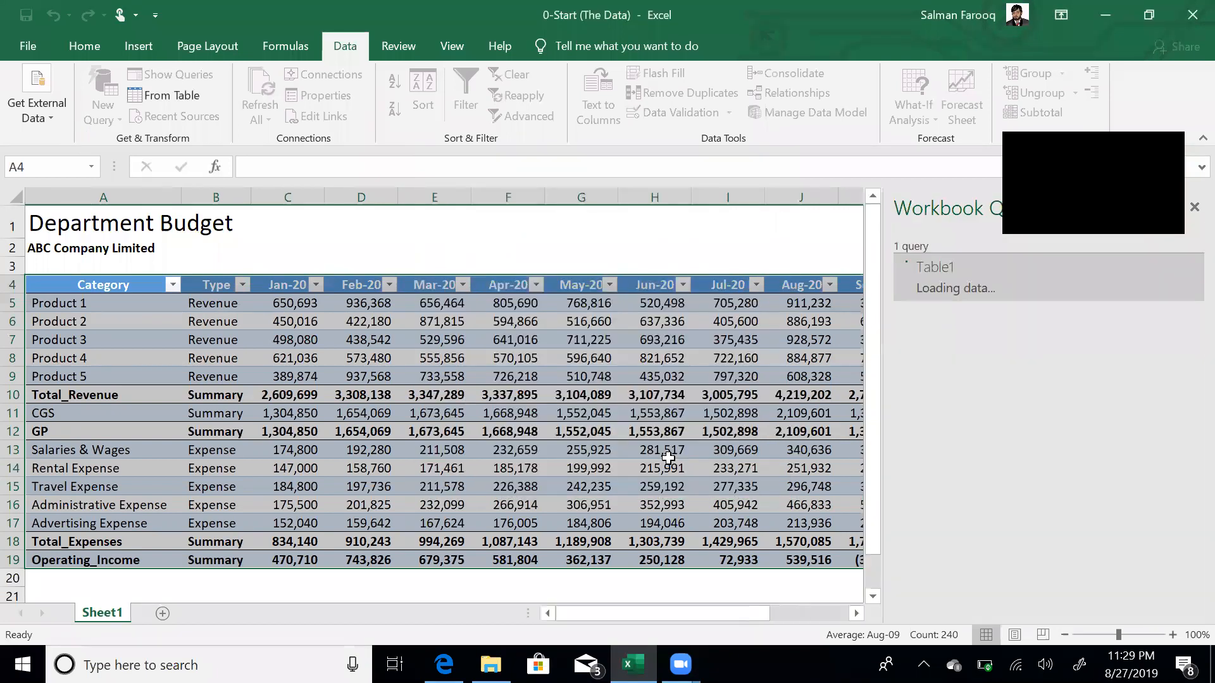
click(1193, 209)
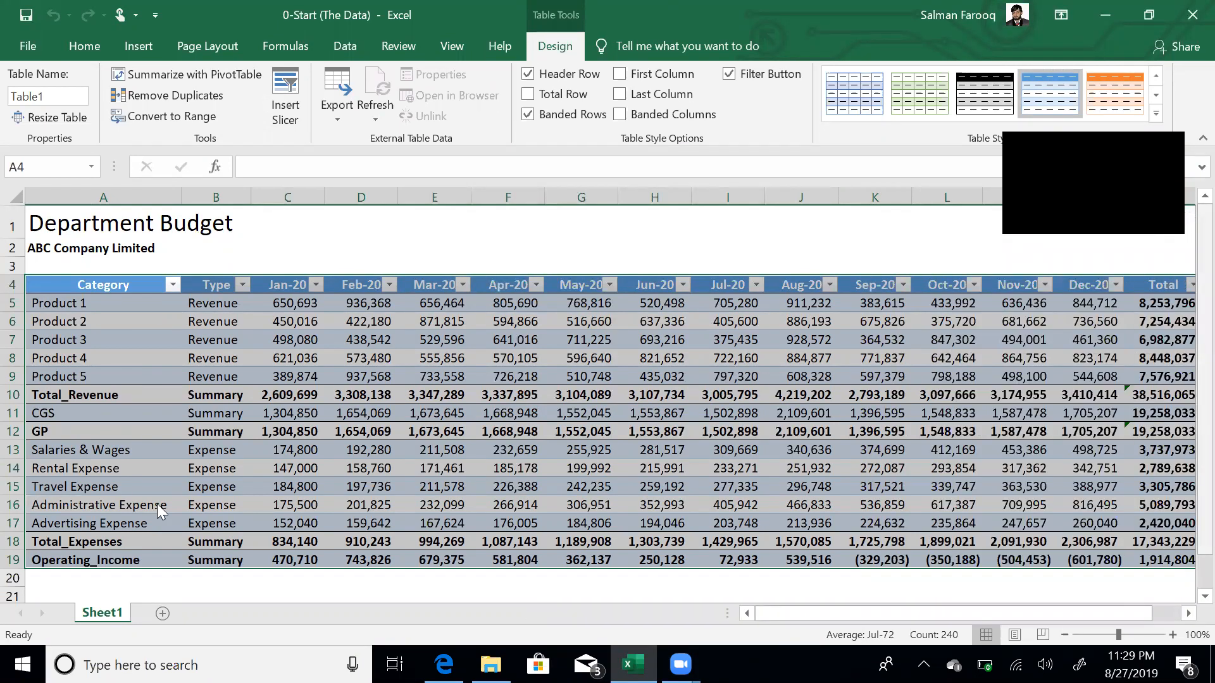
- Add a new worksheet named 'P1'
click(163, 614)
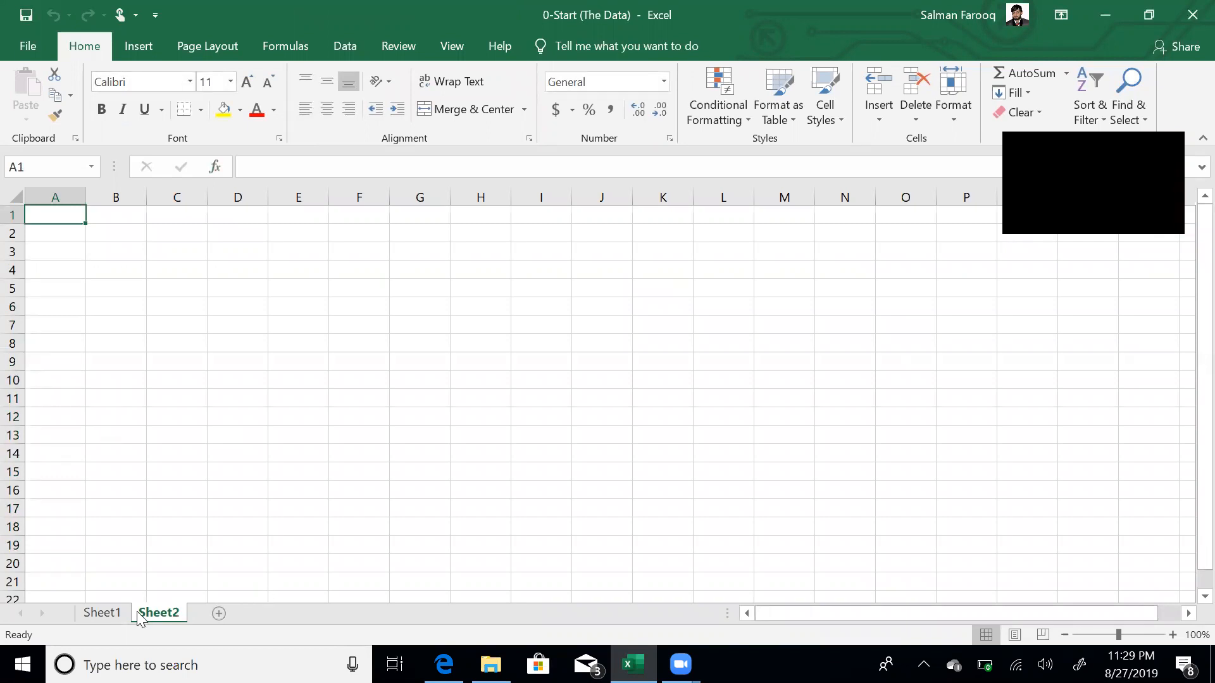
double_click(159, 611)
text(P)
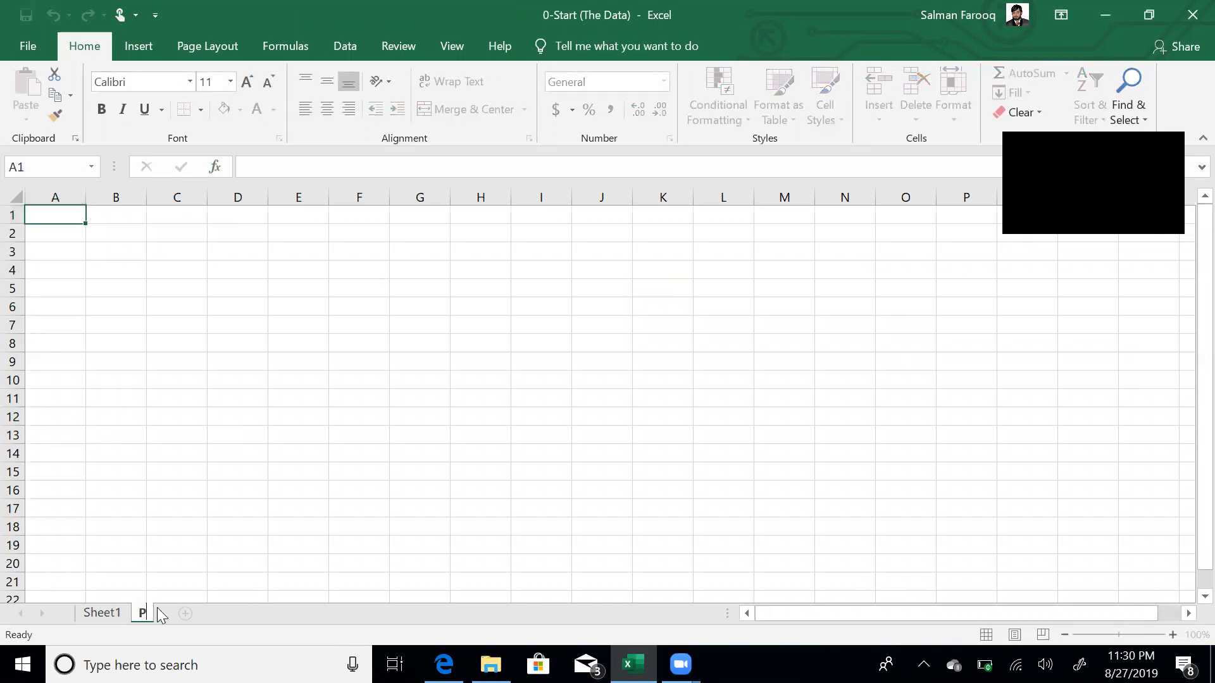
text(1)
key(Return)
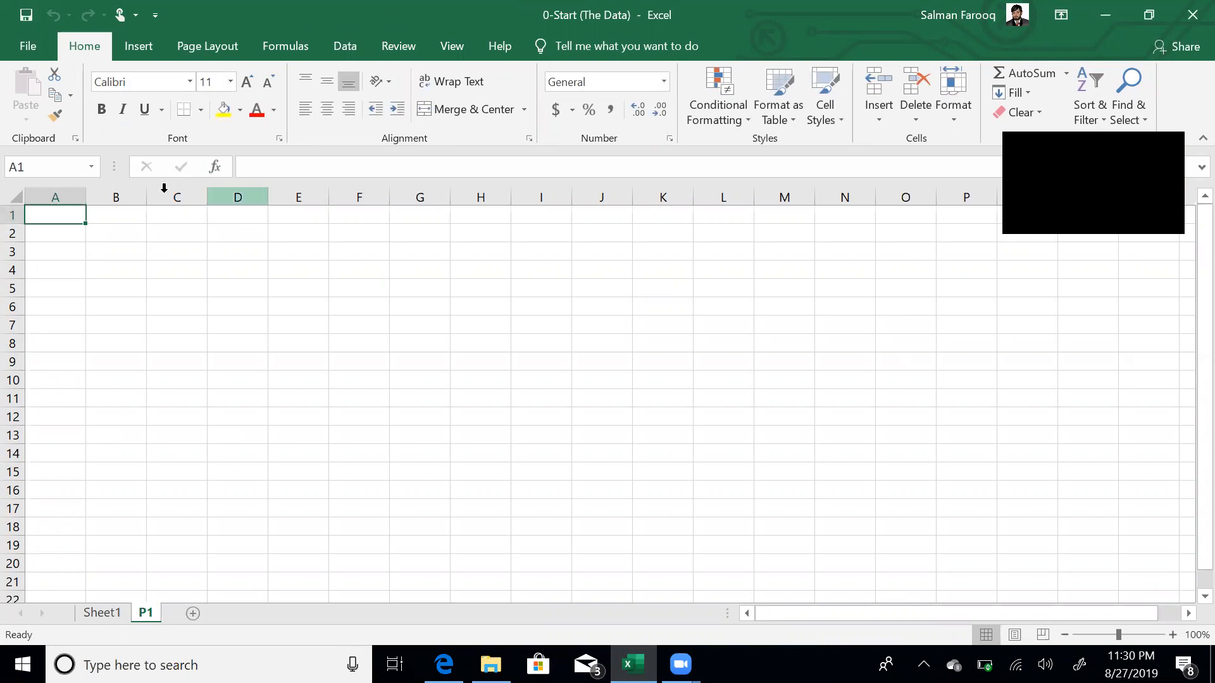
- Start a Data Model PivotTable placed on the existing P1 sheet
click(142, 48)
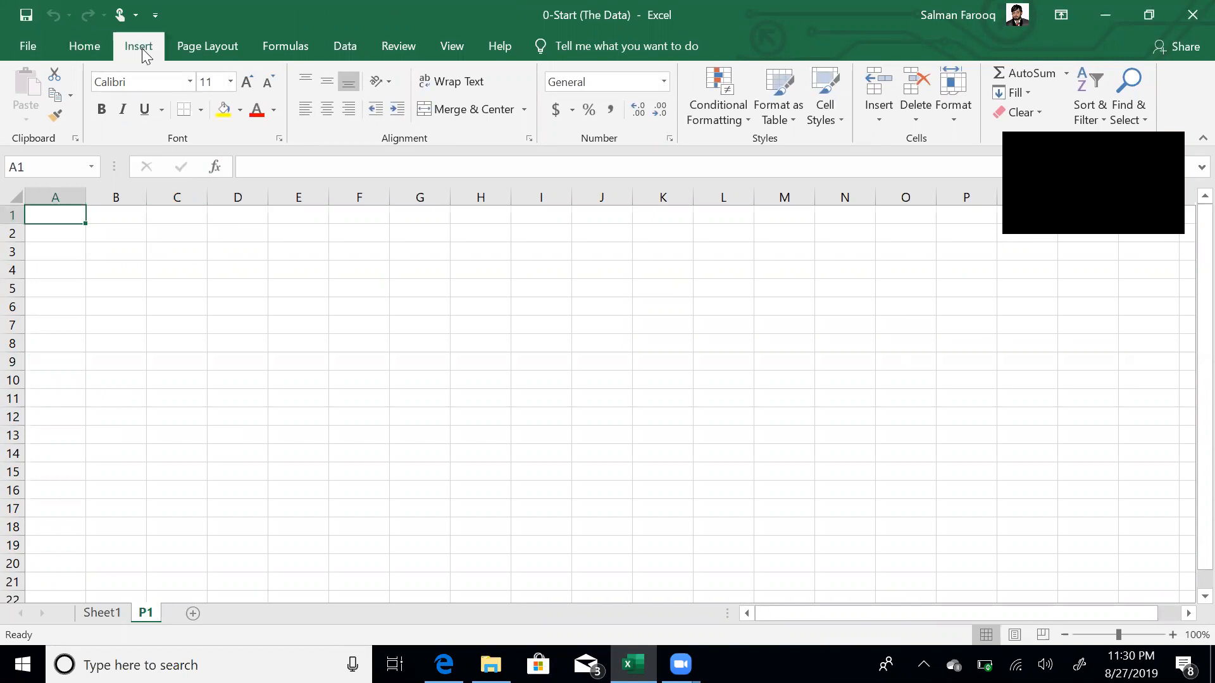
click(28, 103)
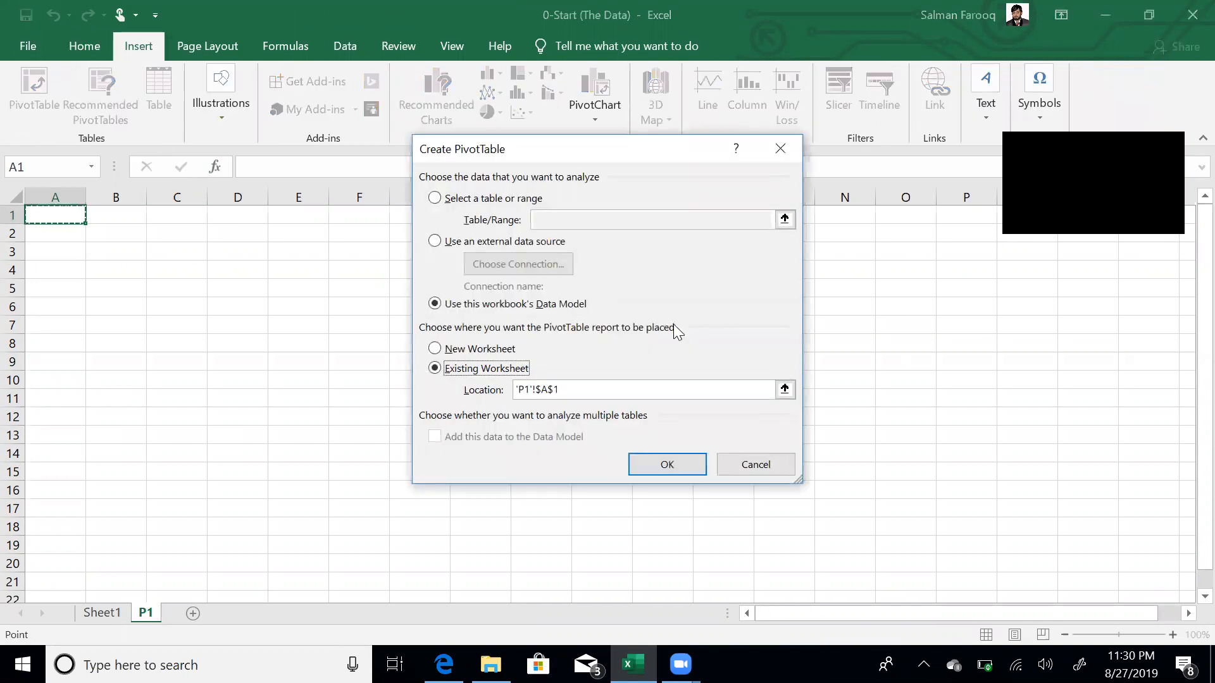
click(516, 368)
- Create the PivotTable at P1!A1 and locate the Table1 with Category, Type, Period and Amount
click(669, 466)
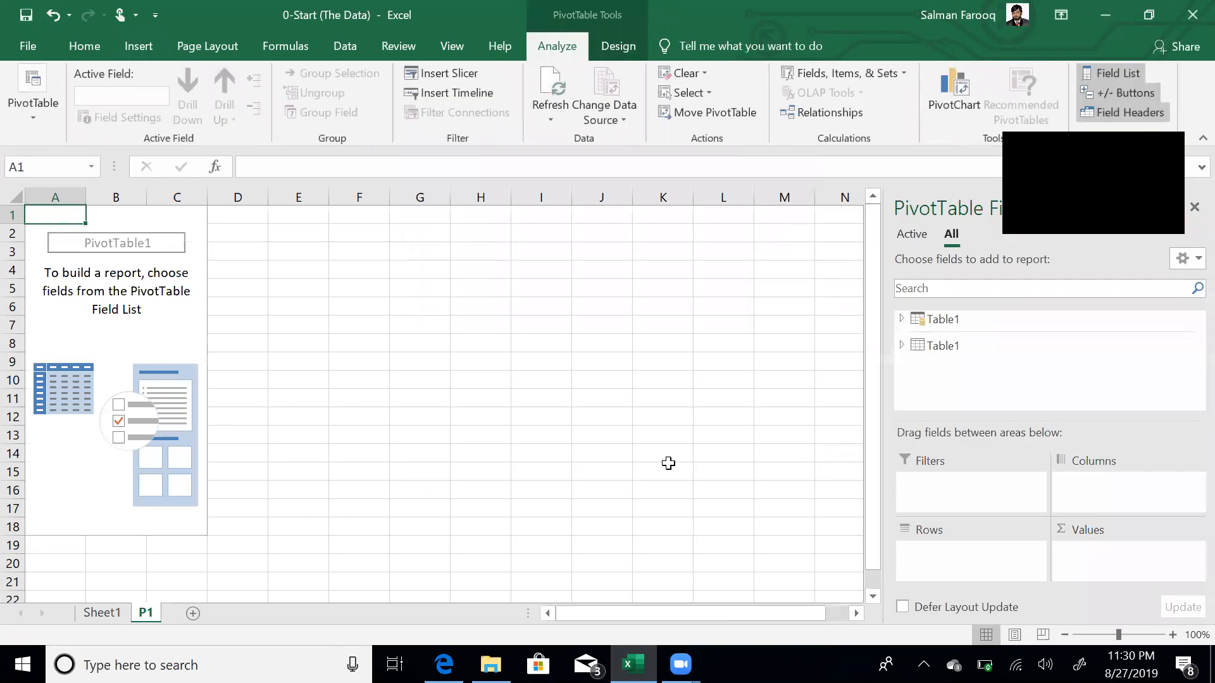
click(954, 319)
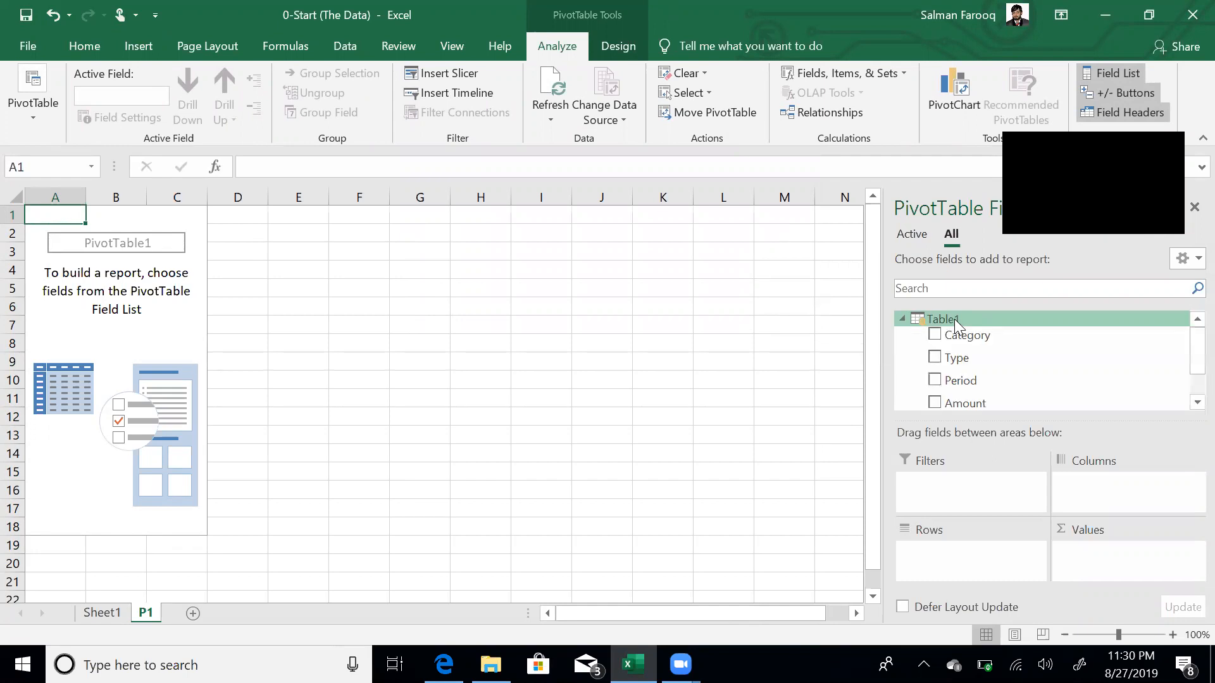
click(907, 320)
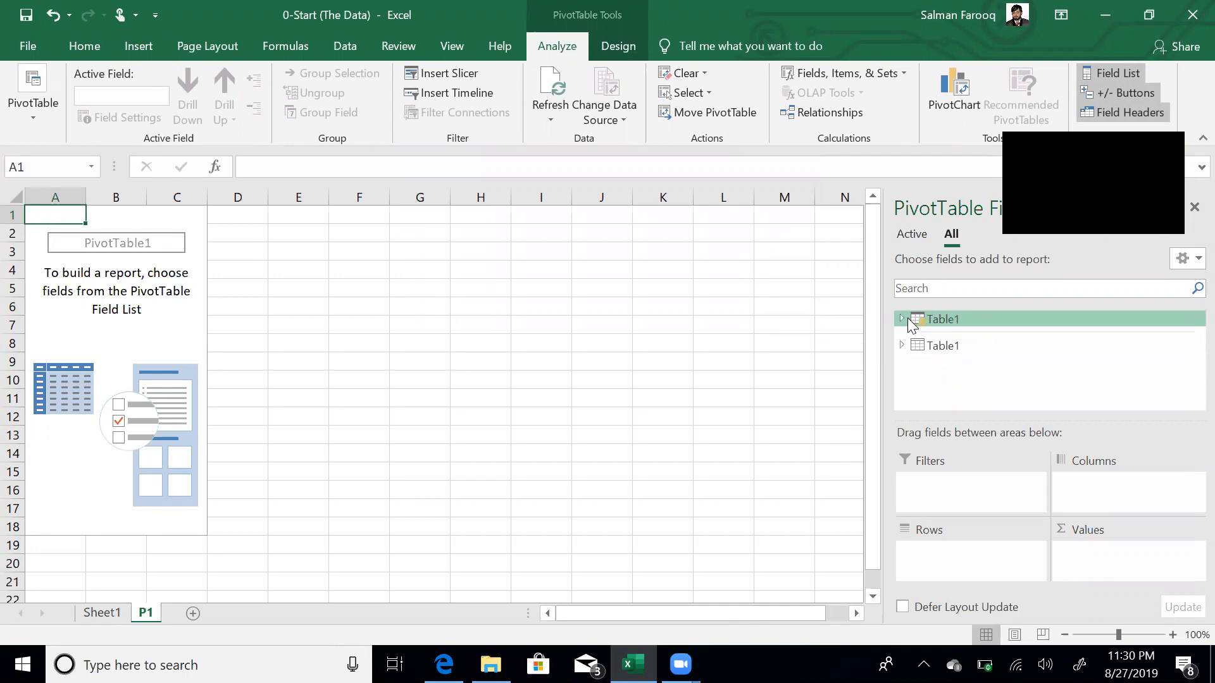
click(955, 345)
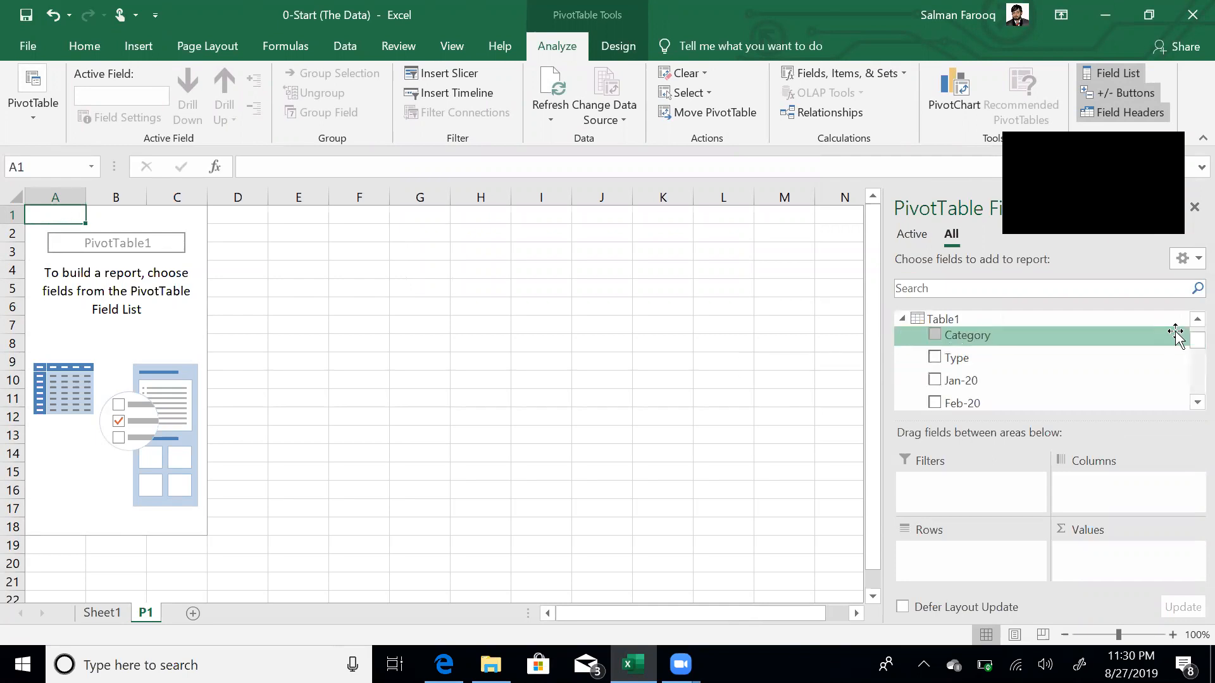
mouse_move(1189, 345)
mouse_down()
mouse_move(1190, 365)
mouse_move(1188, 330)
mouse_up()
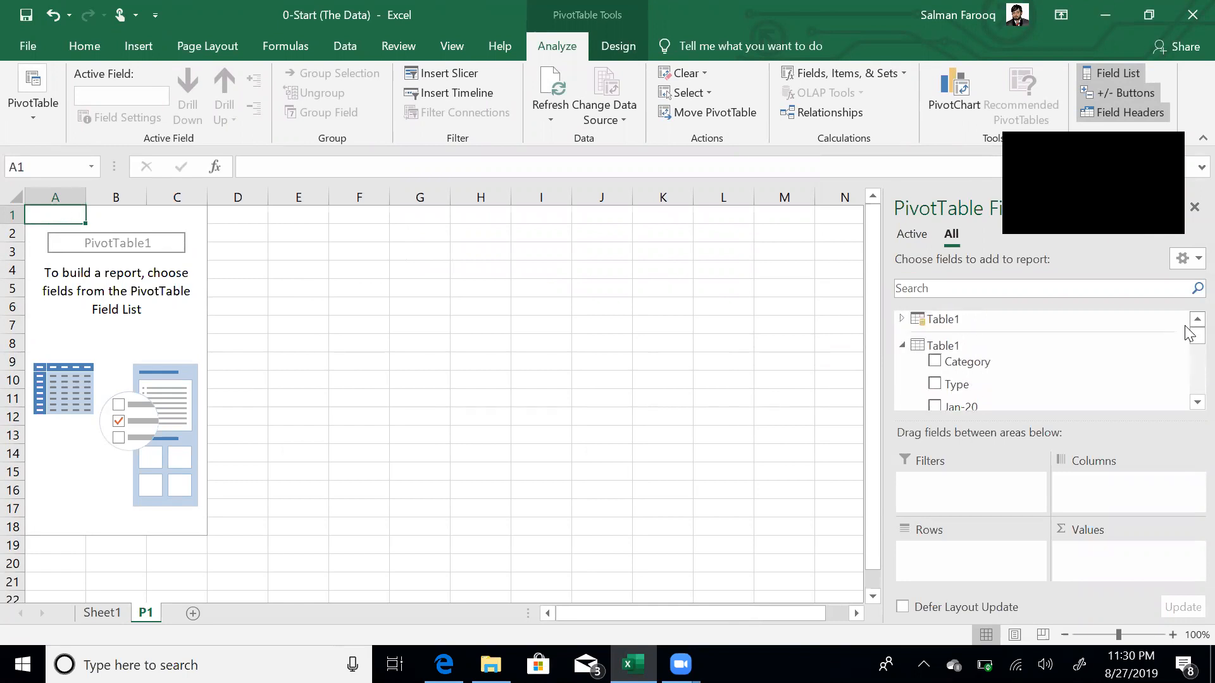
click(902, 345)
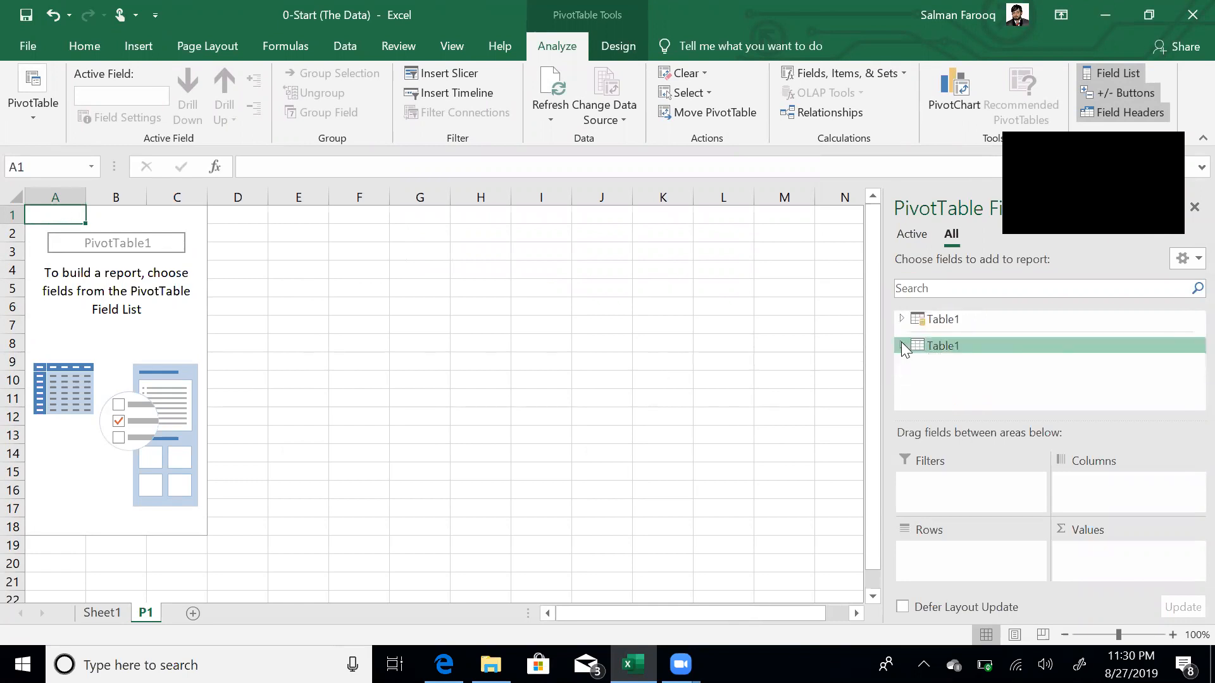
click(938, 320)
scroll(1187, 362, down, 1)
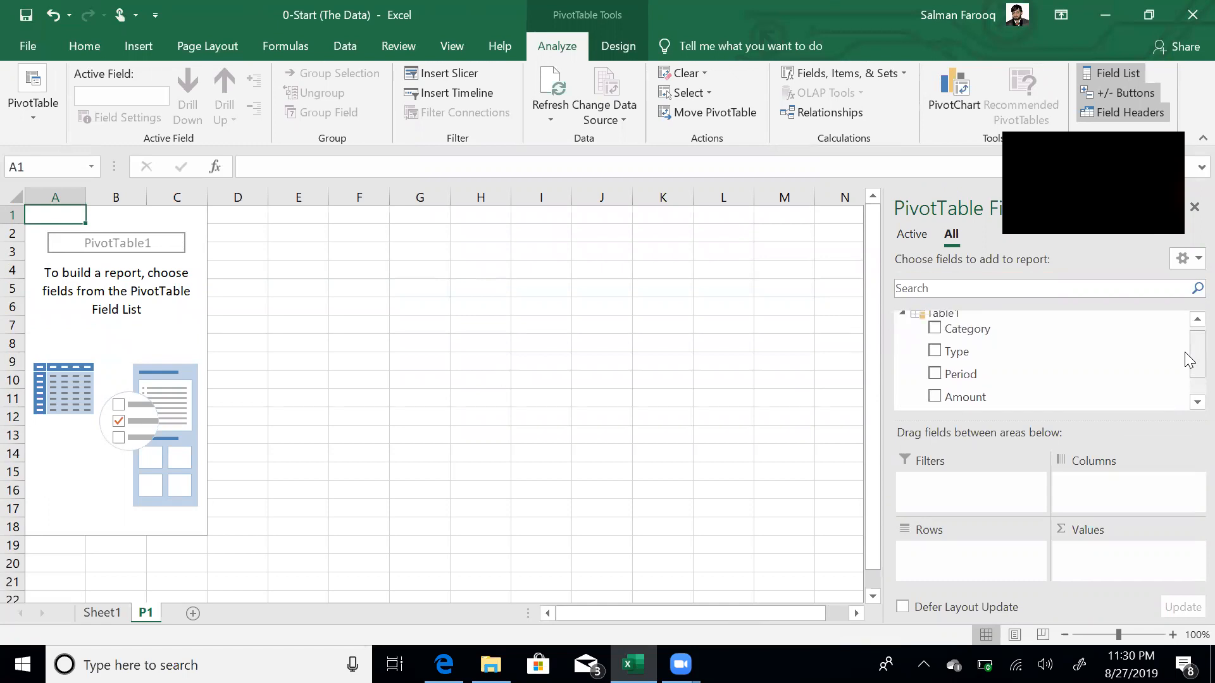
- Sum Amount by Type rows, filtering out Summary to keep only Expense and Revenue
click(934, 398)
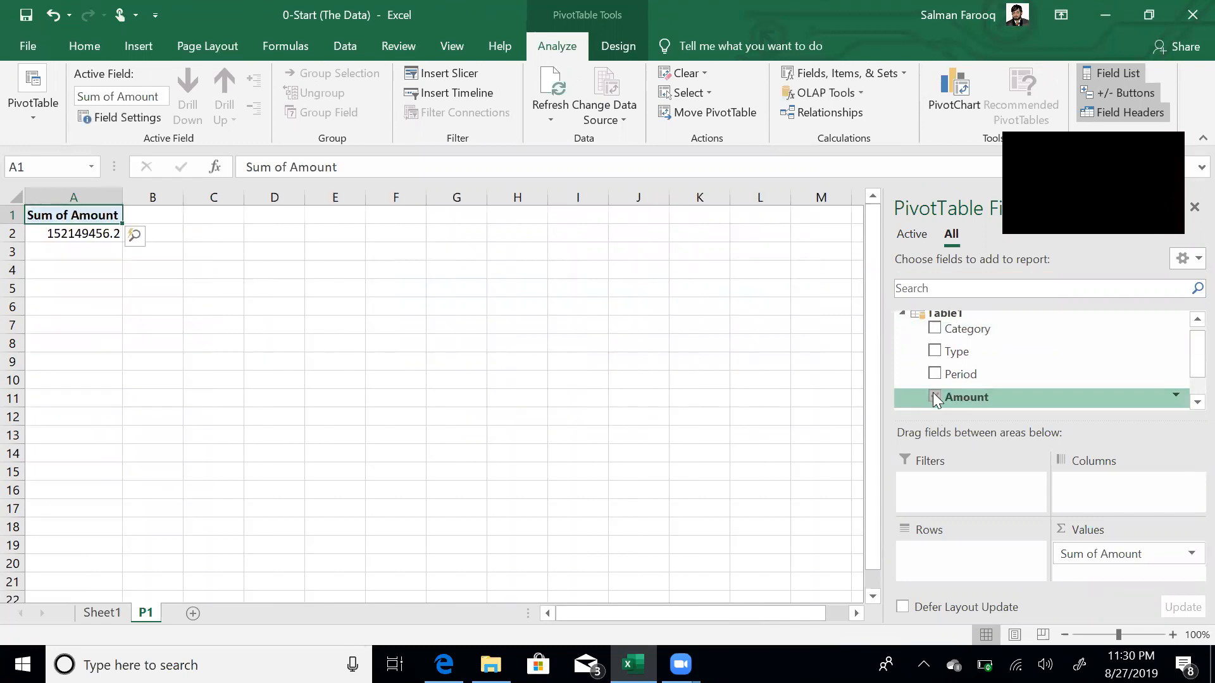
click(934, 330)
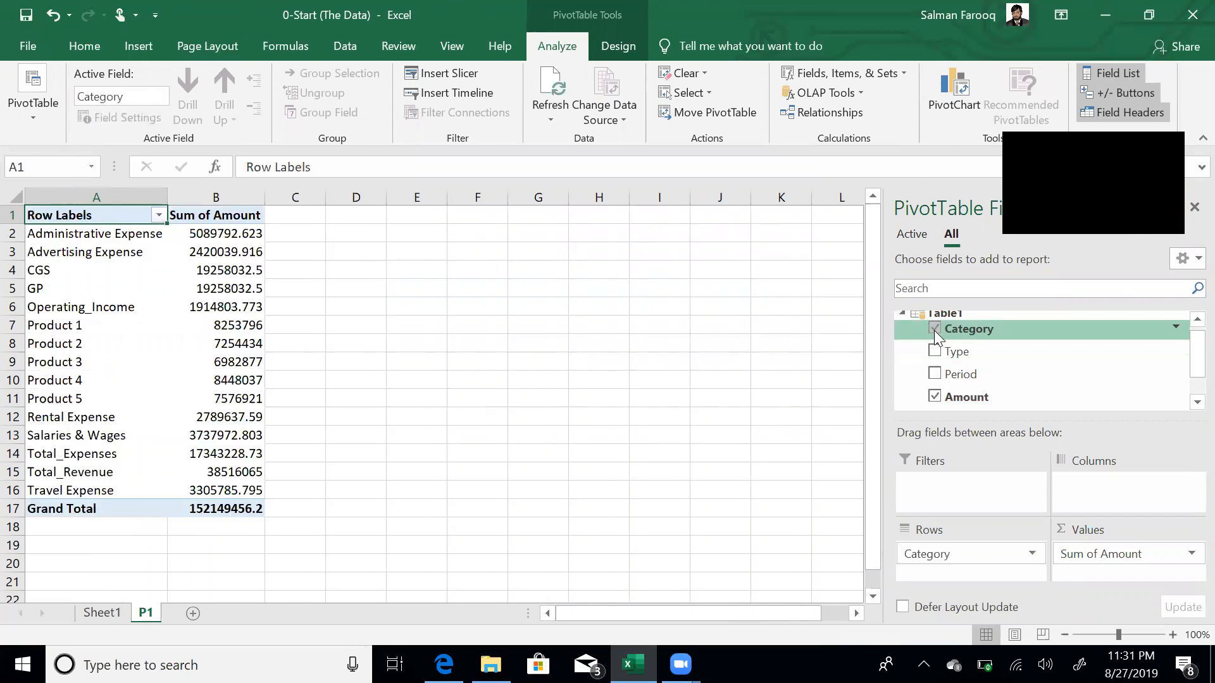
click(934, 330)
click(934, 351)
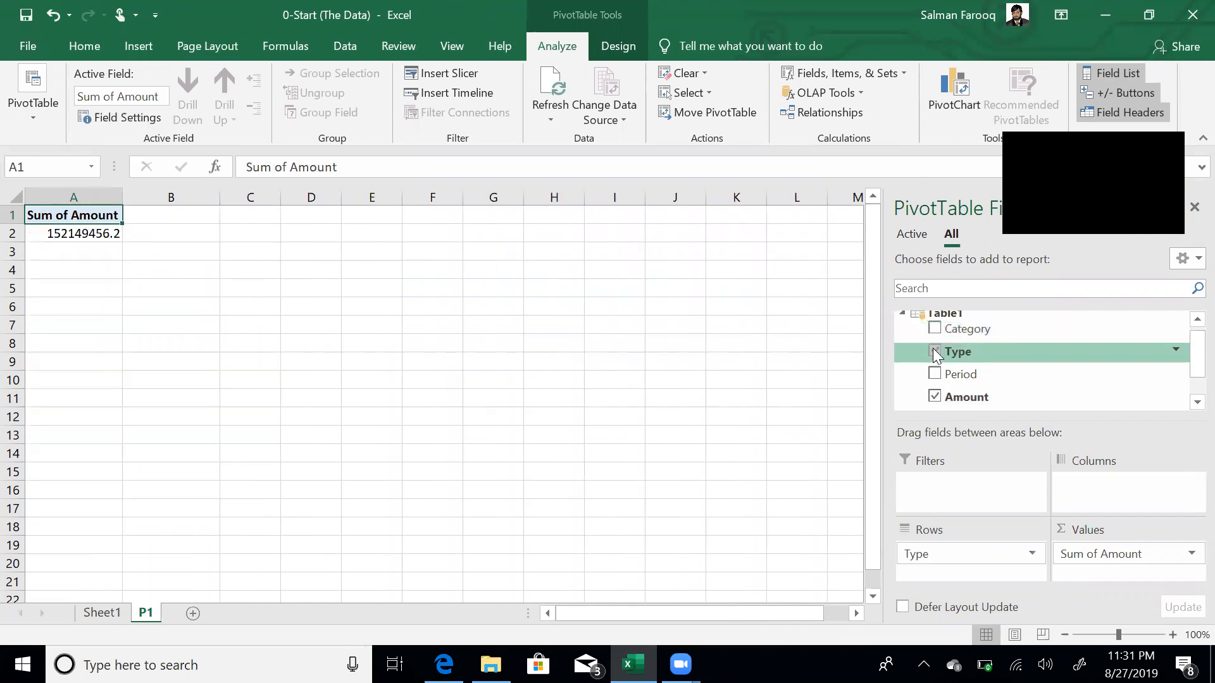
click(102, 215)
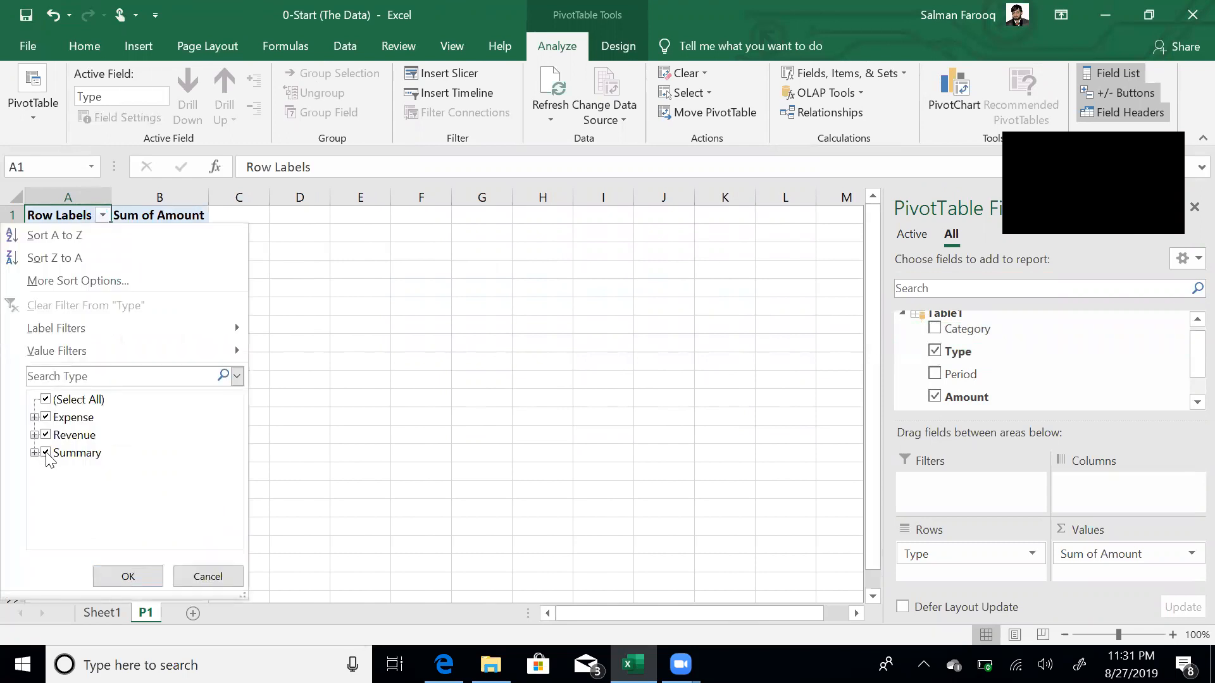
click(47, 453)
click(128, 577)
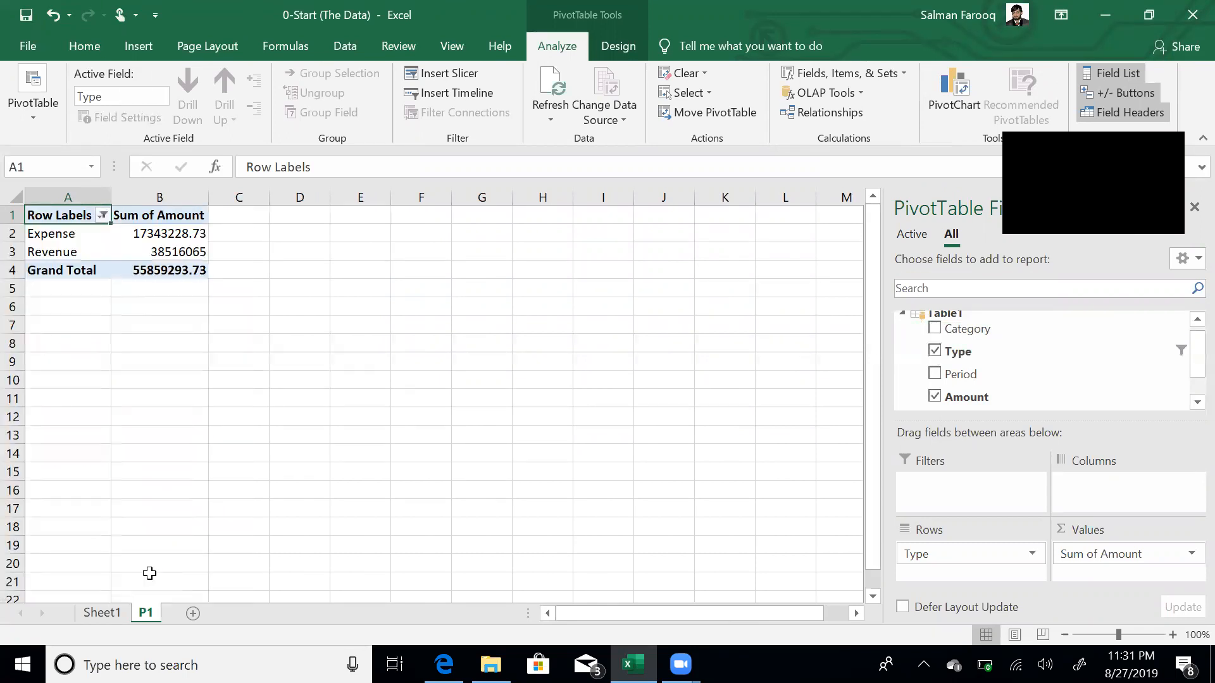
click(176, 232)
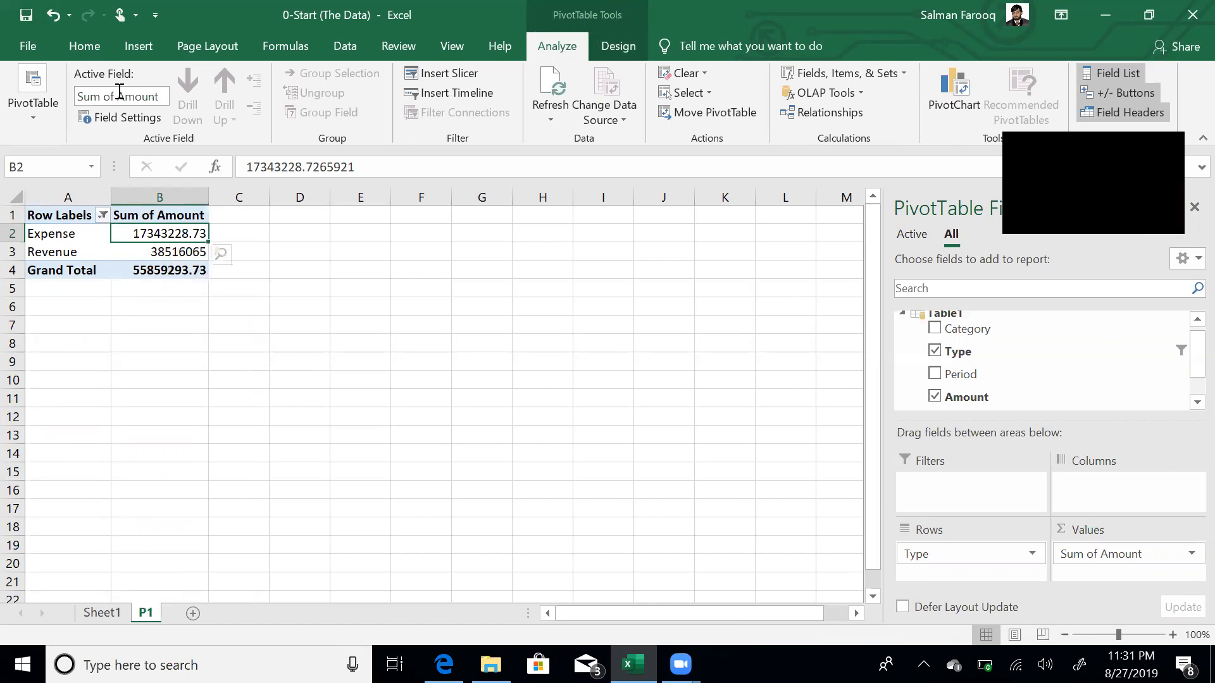
- Replace the PivotTable1 name with a new descriptive name in the PivotTable Name box
click(33, 107)
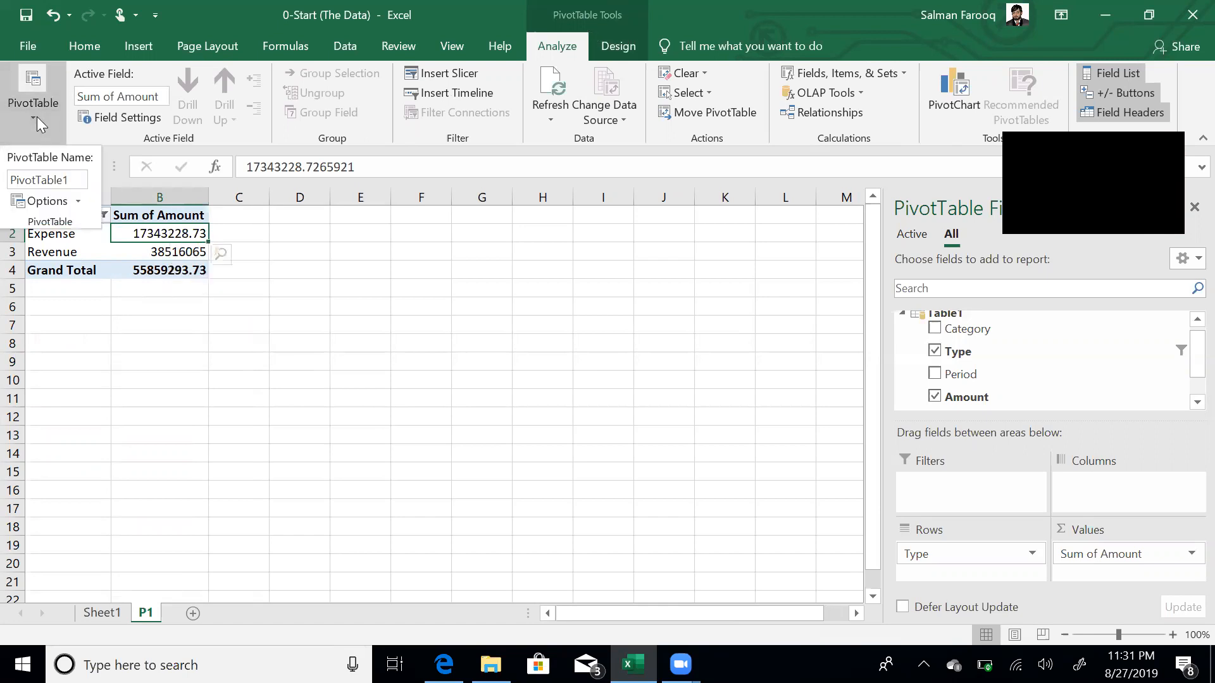
double_click(78, 179)
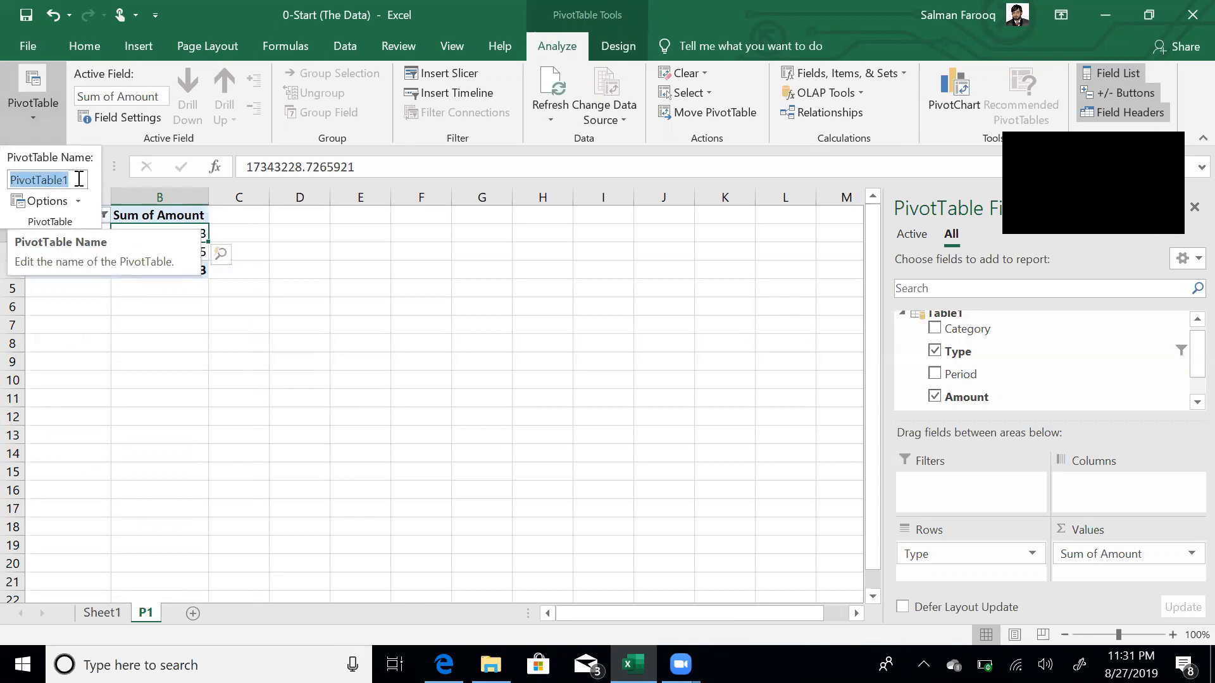
text(sec)
key(BackSpace)
key(BackSpace)
key(BackSpace)
text(Exp)
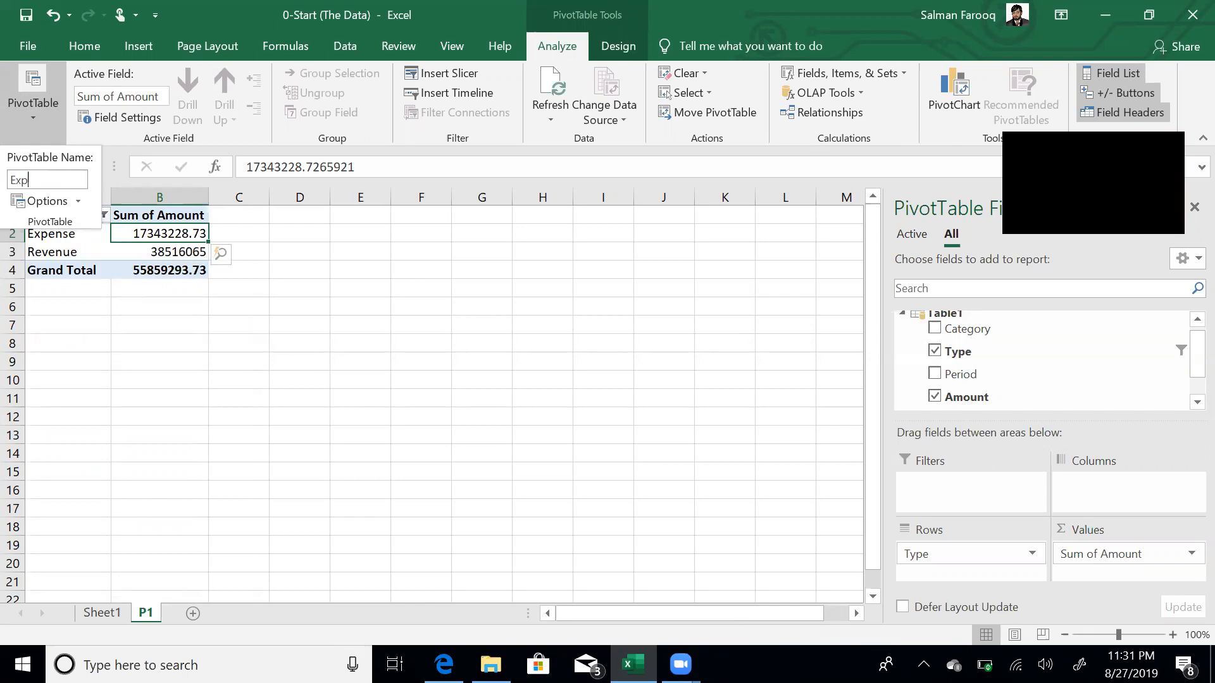
text(RevSumm)
key(shift+Home)
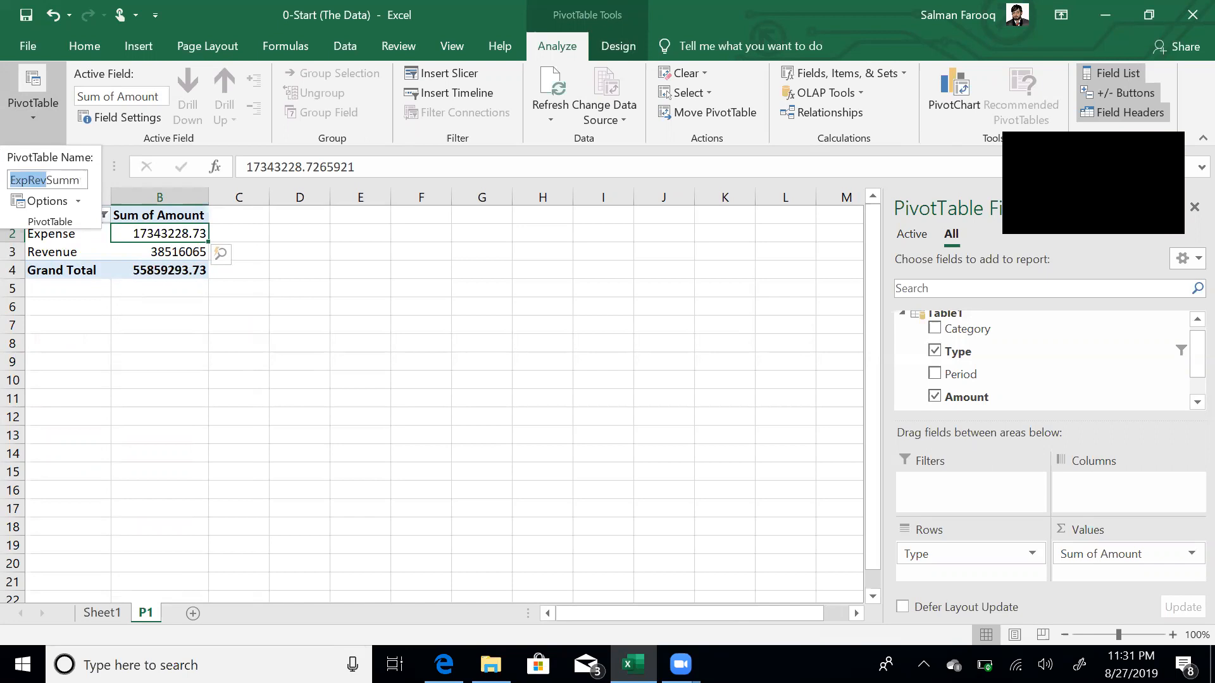
key(BackSpace)
text(ary)
key(Return)
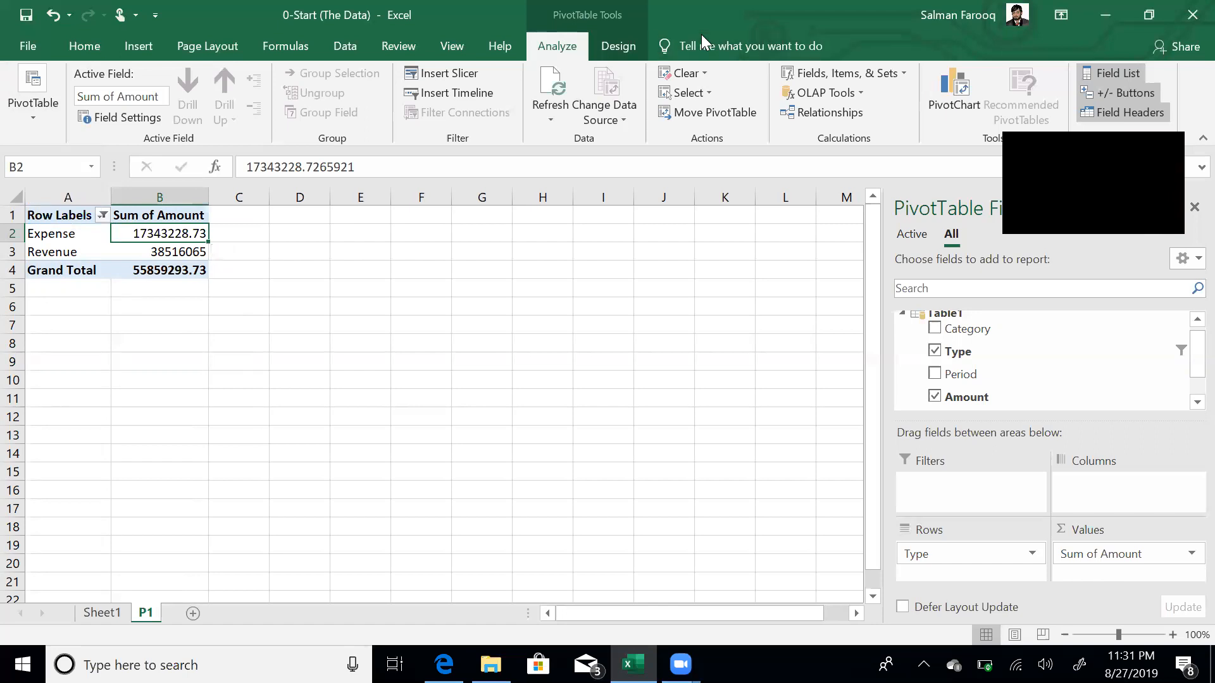
click(970, 85)
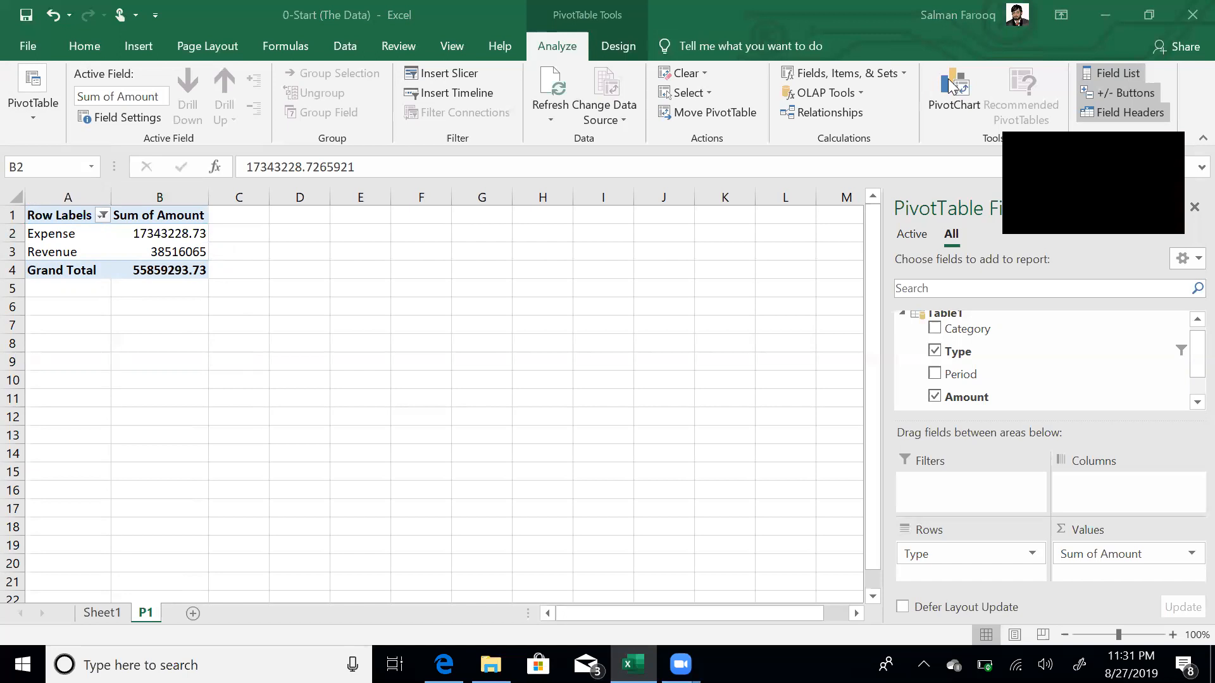
- Insert a pie PivotChart of the Expense and Revenue totals
click(951, 84)
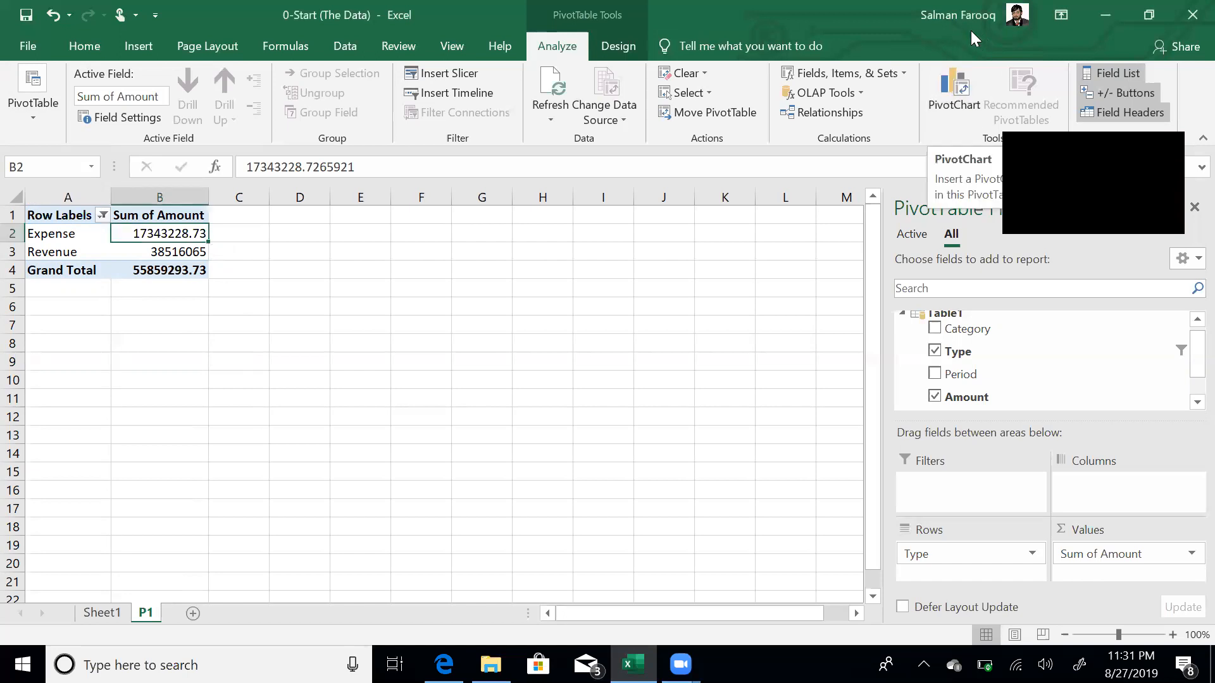
click(953, 85)
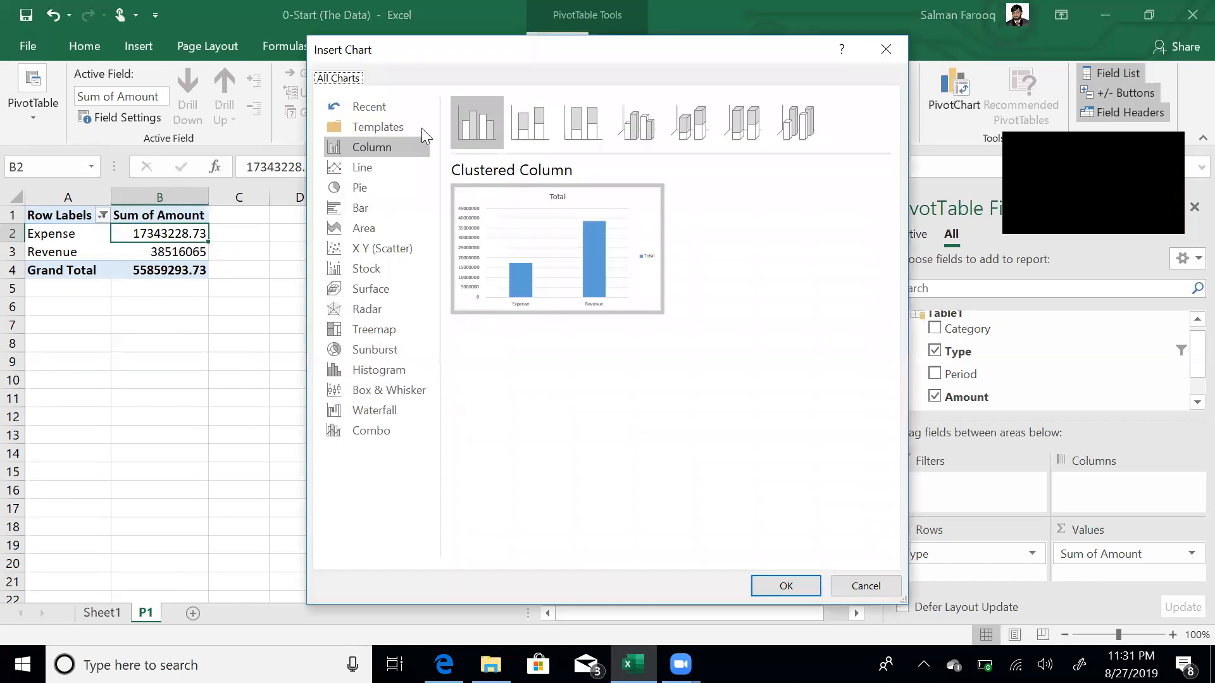
click(373, 189)
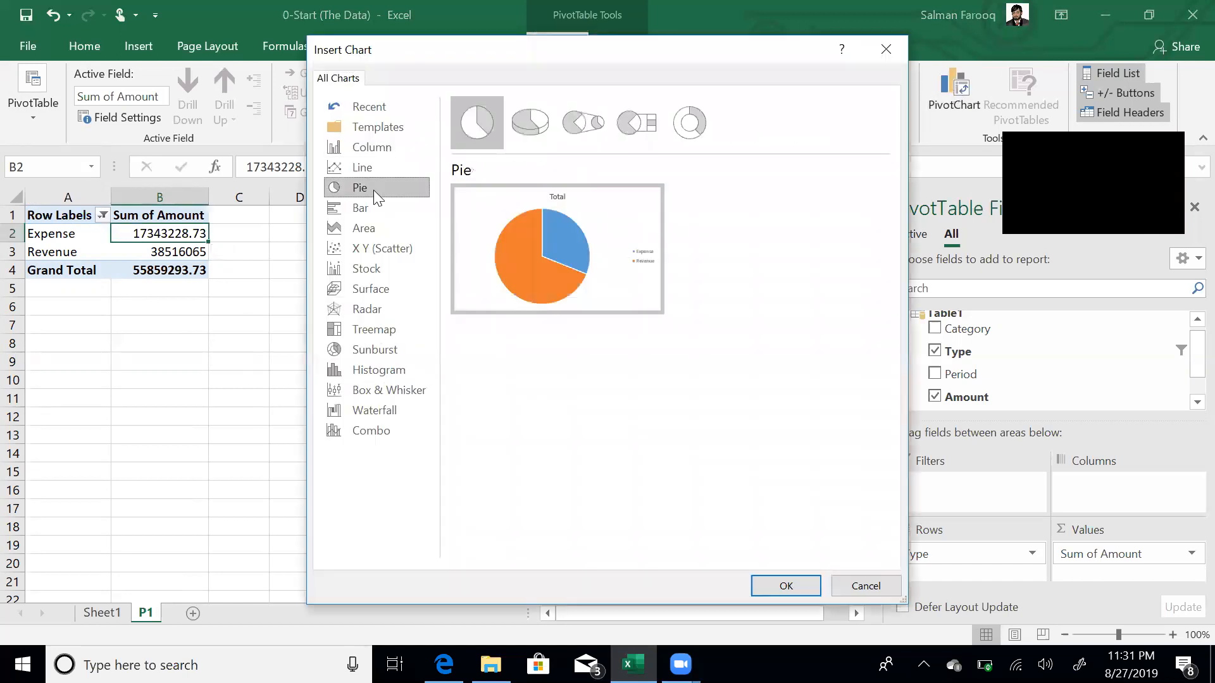
click(785, 585)
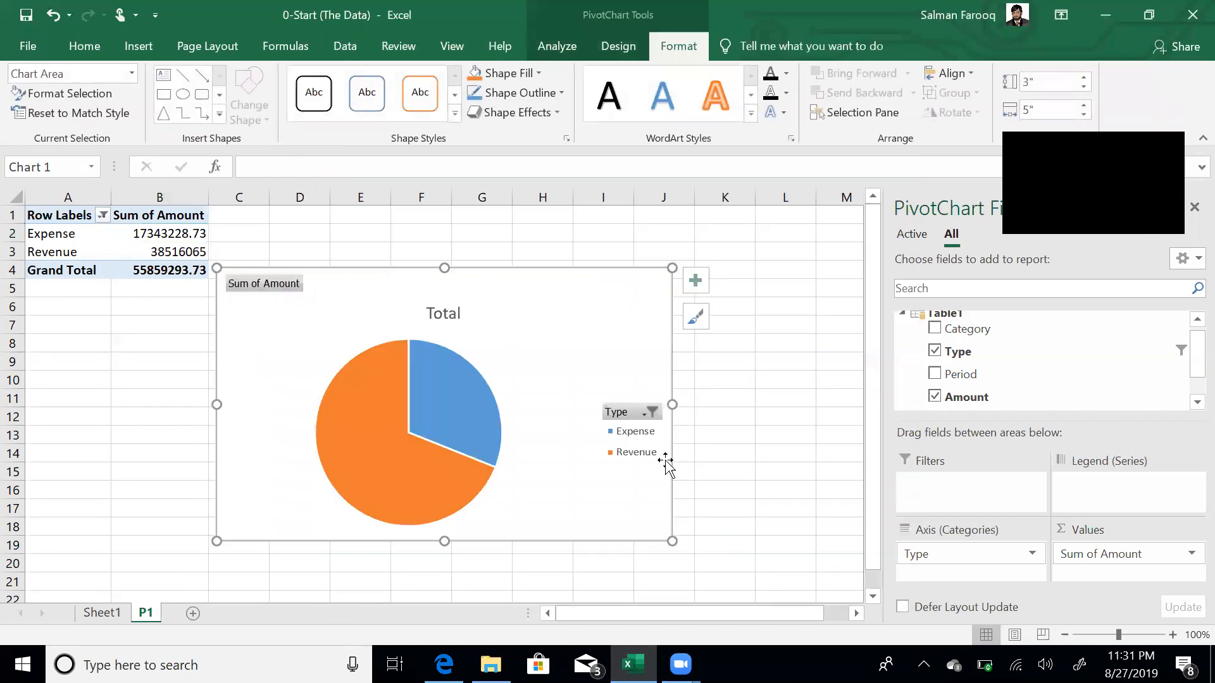
- Resize the pie chart to about 3 inches wide and 2 inches tall
key(ctrl+shift+Left)
click(1042, 110)
text(3)
key(Return)
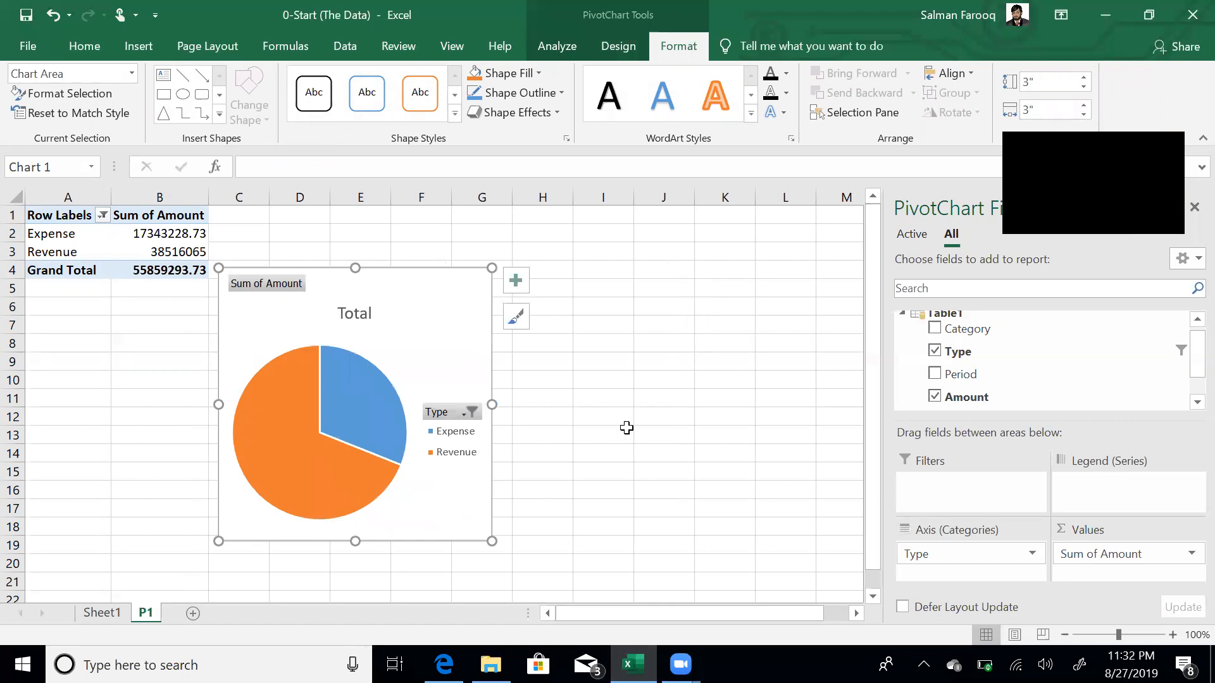
click(1044, 87)
text(2)
key(Tab)
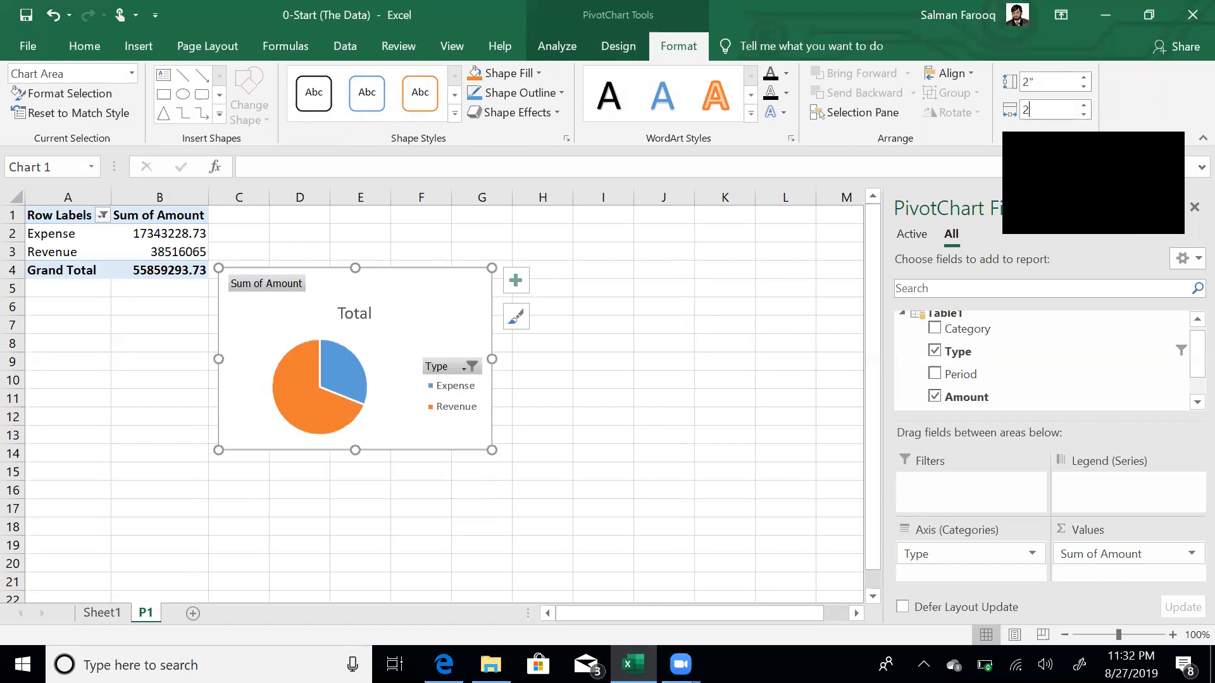
text(2)
key(Return)
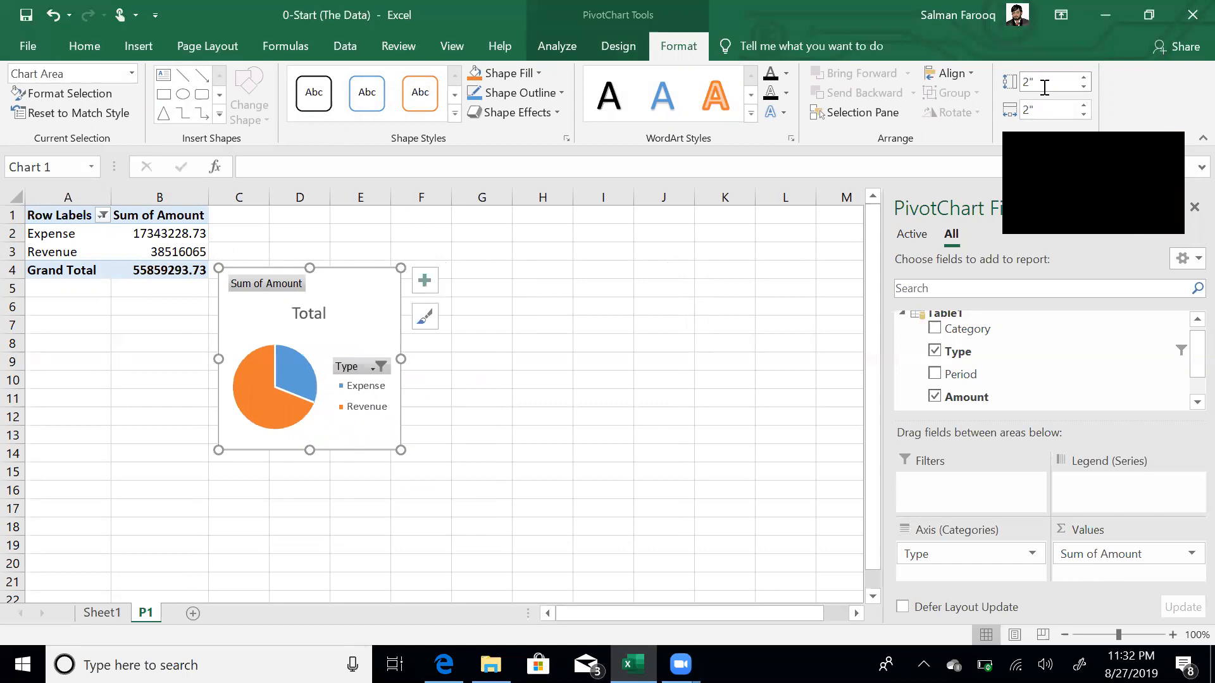
- Hide the chart's field buttons and delete its Total title and legend
click(357, 373)
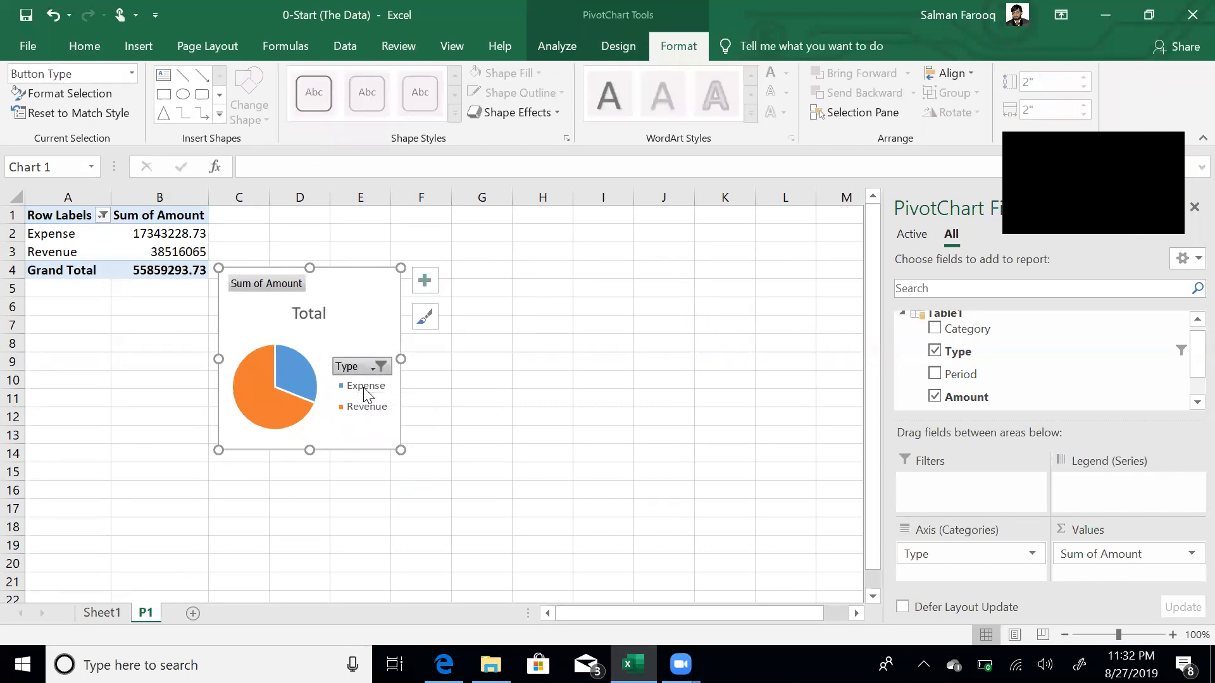
right_click(362, 388)
key(Escape)
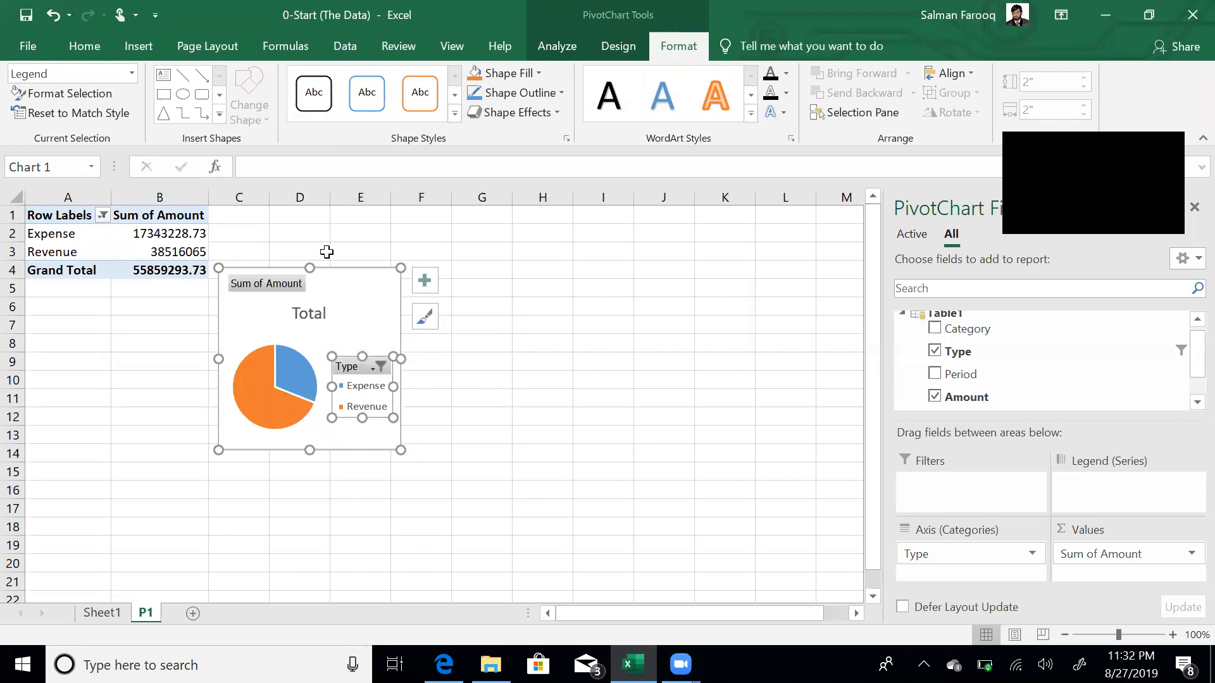
right_click(282, 283)
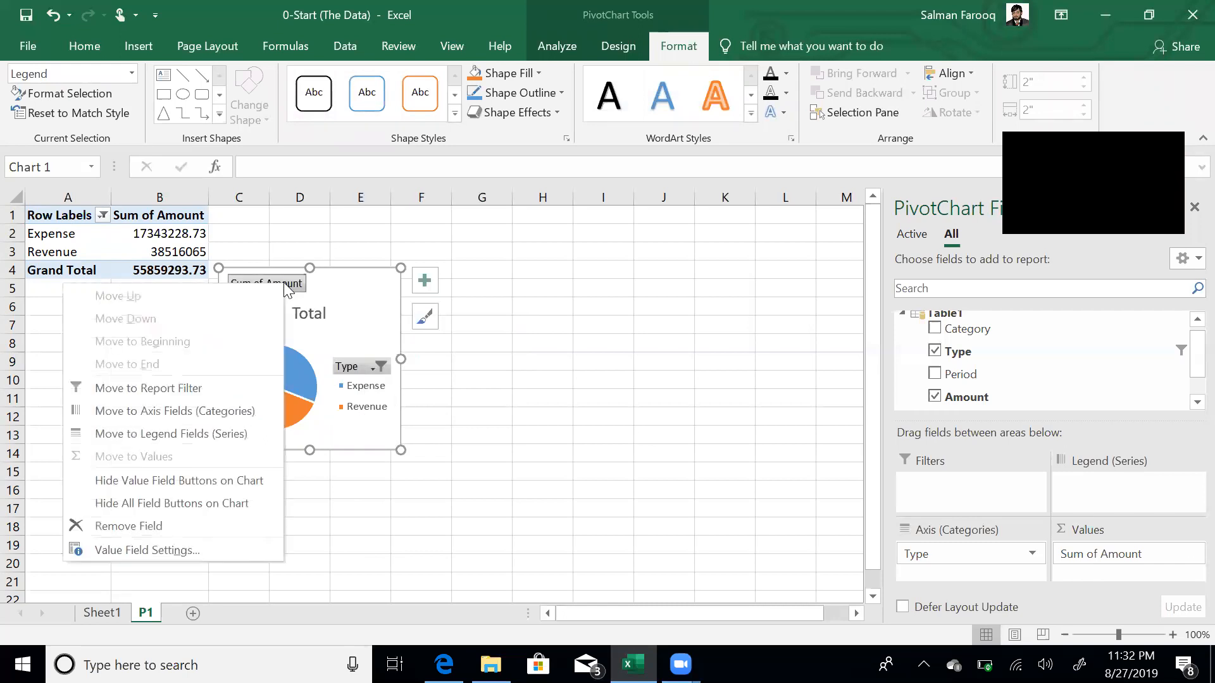
click(199, 505)
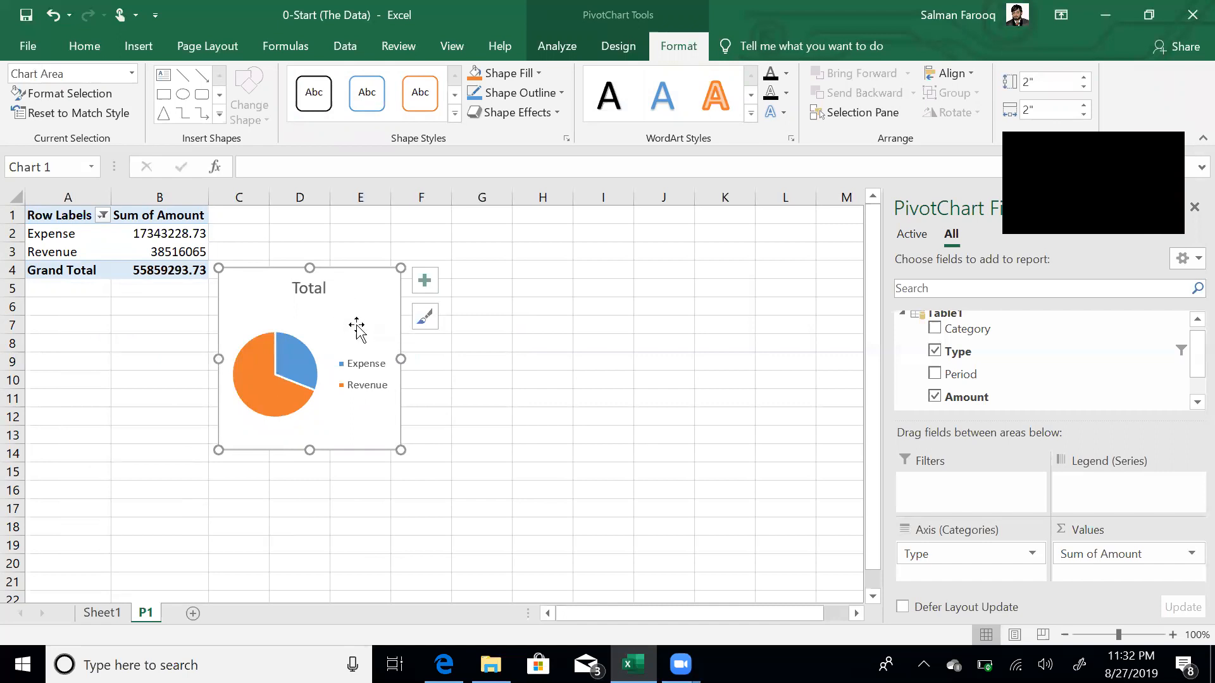
click(324, 288)
key(Delete)
click(356, 350)
key(Delete)
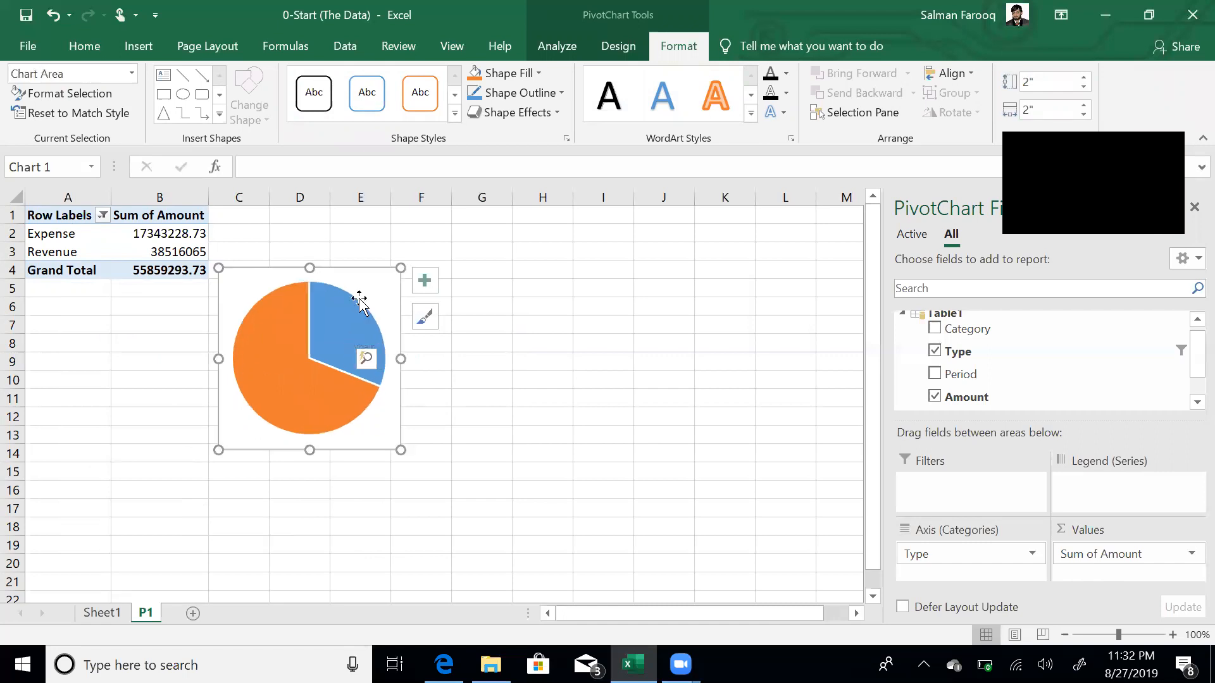
- Apply Quick Layout 1 with percentage labels and a chart style with coloured bold labels
click(634, 43)
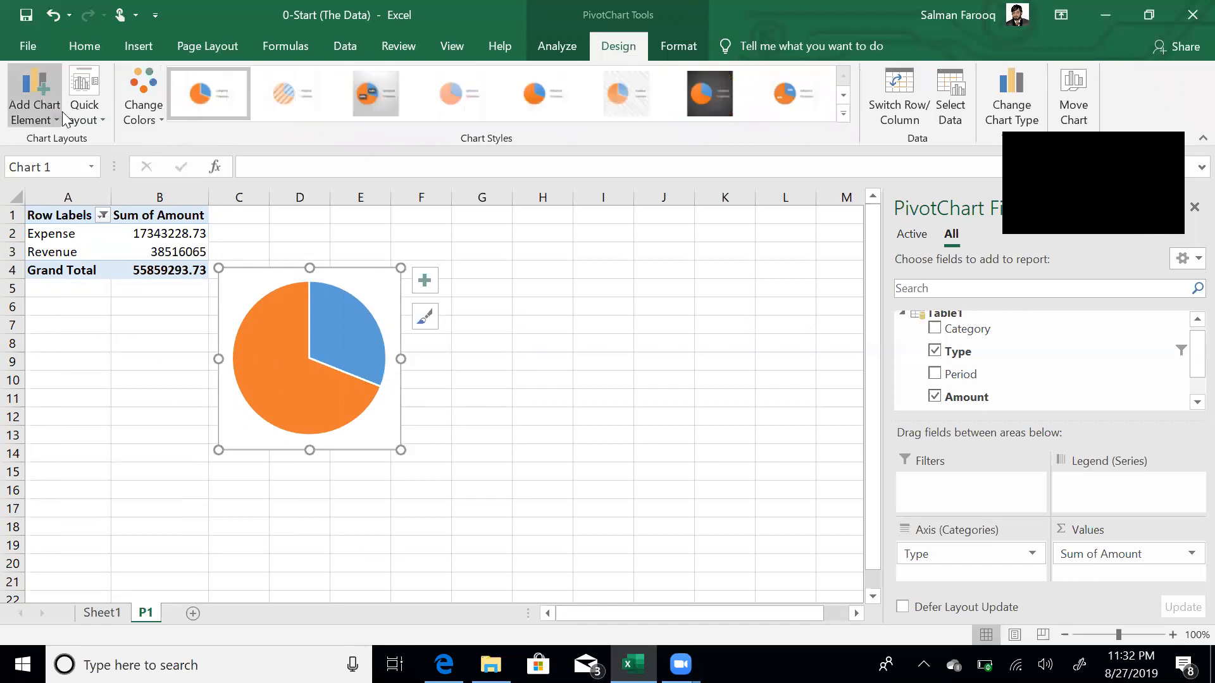
click(87, 112)
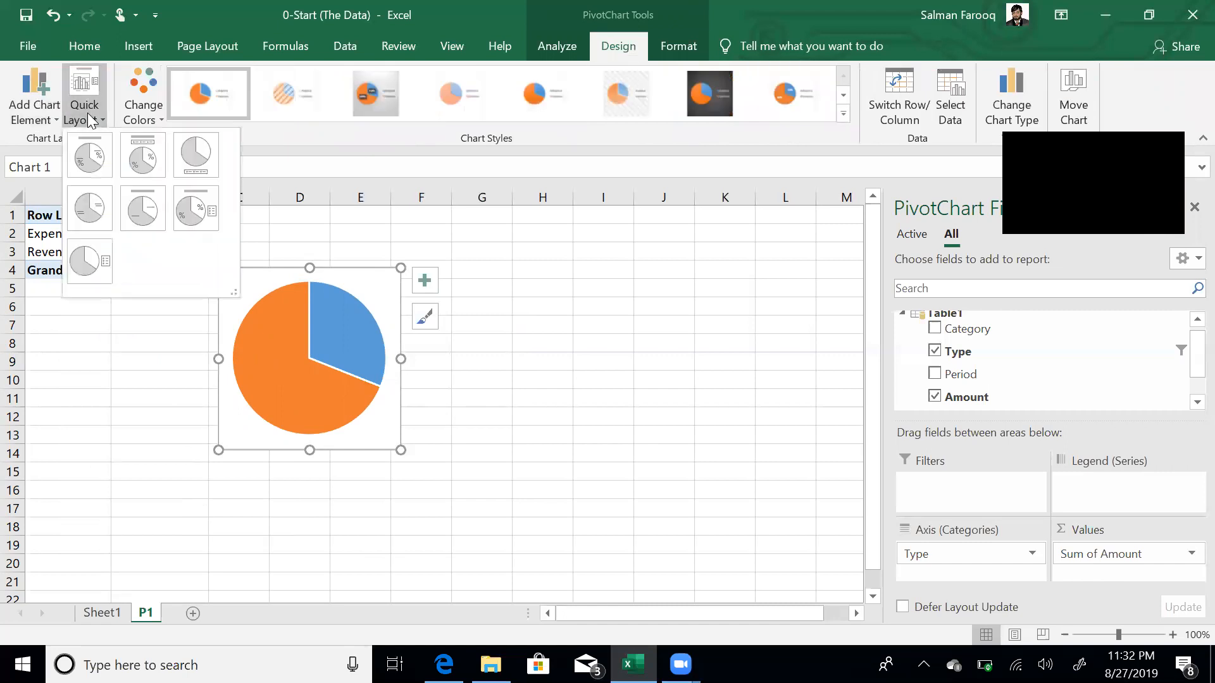
click(96, 150)
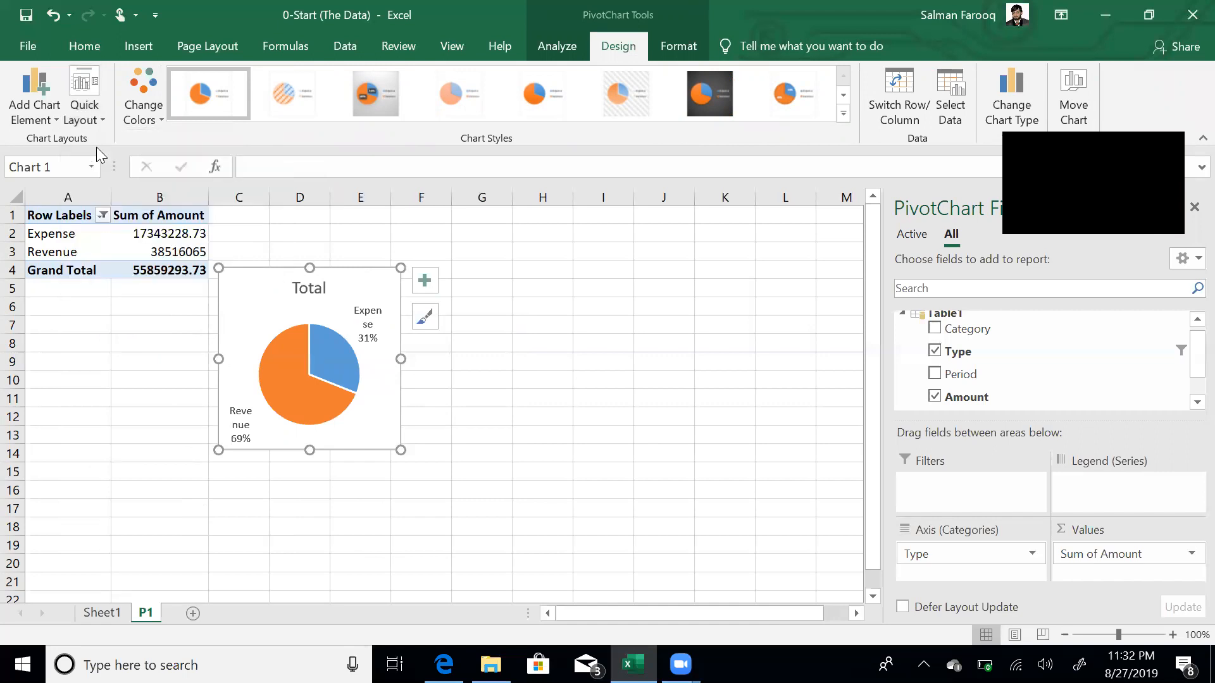
click(846, 112)
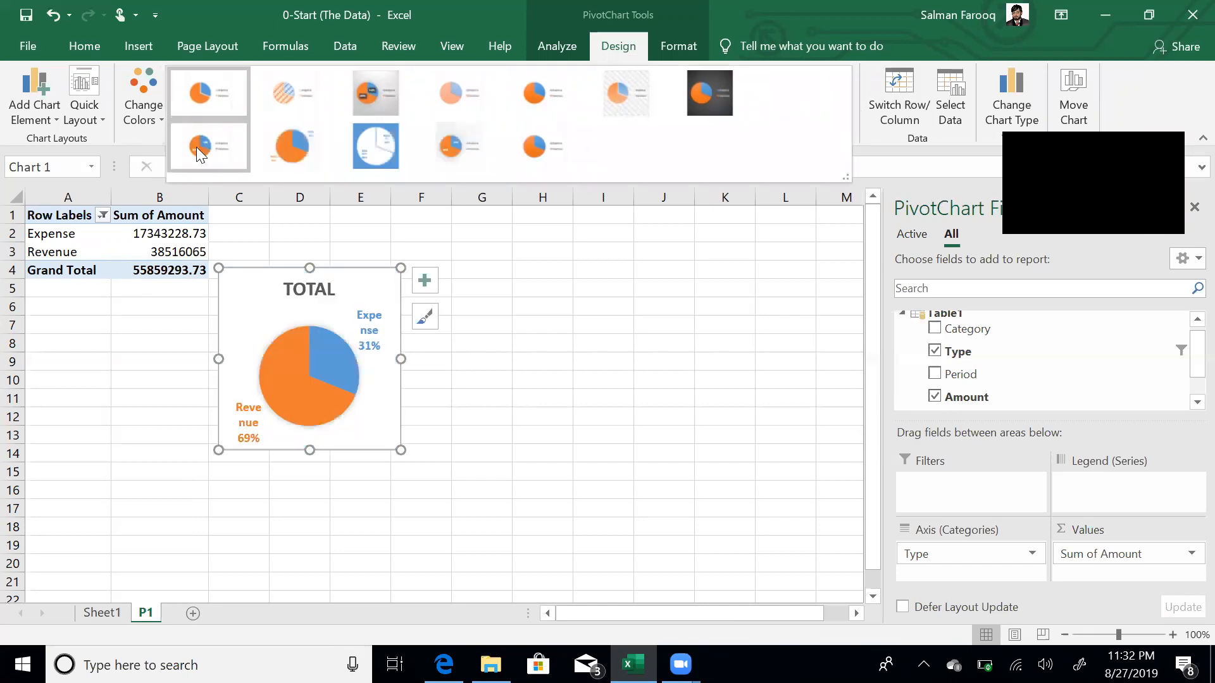
click(279, 148)
click(477, 398)
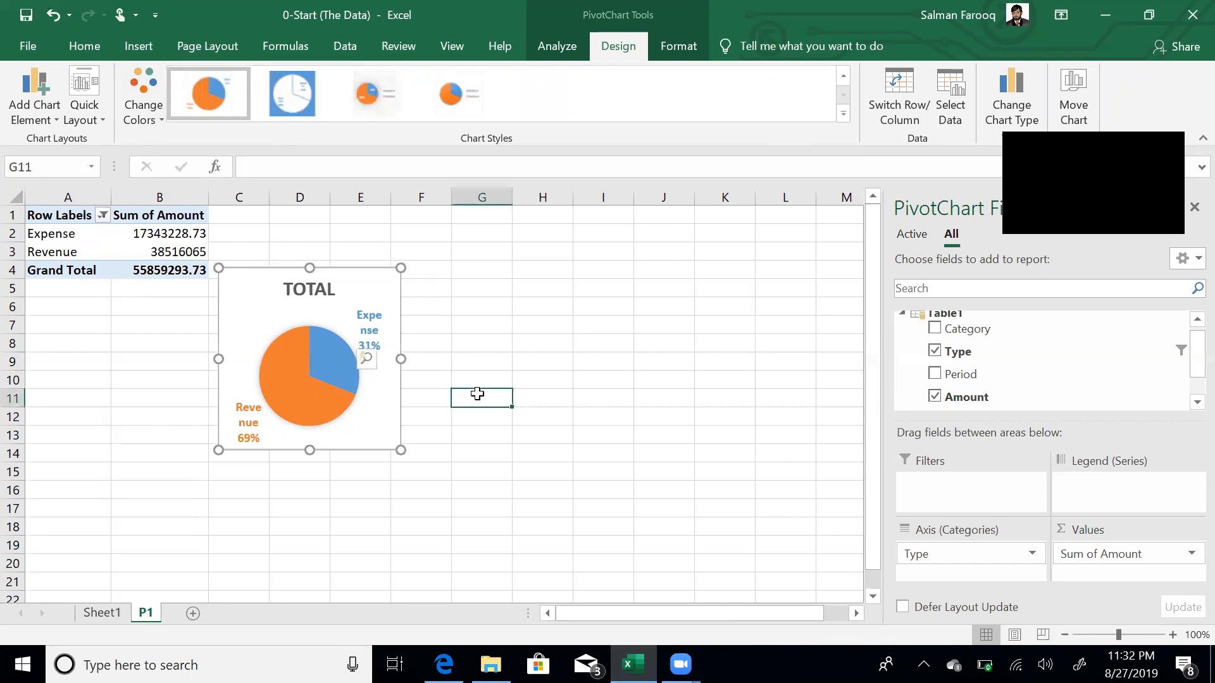
- Delete the pie chart's title
click(326, 292)
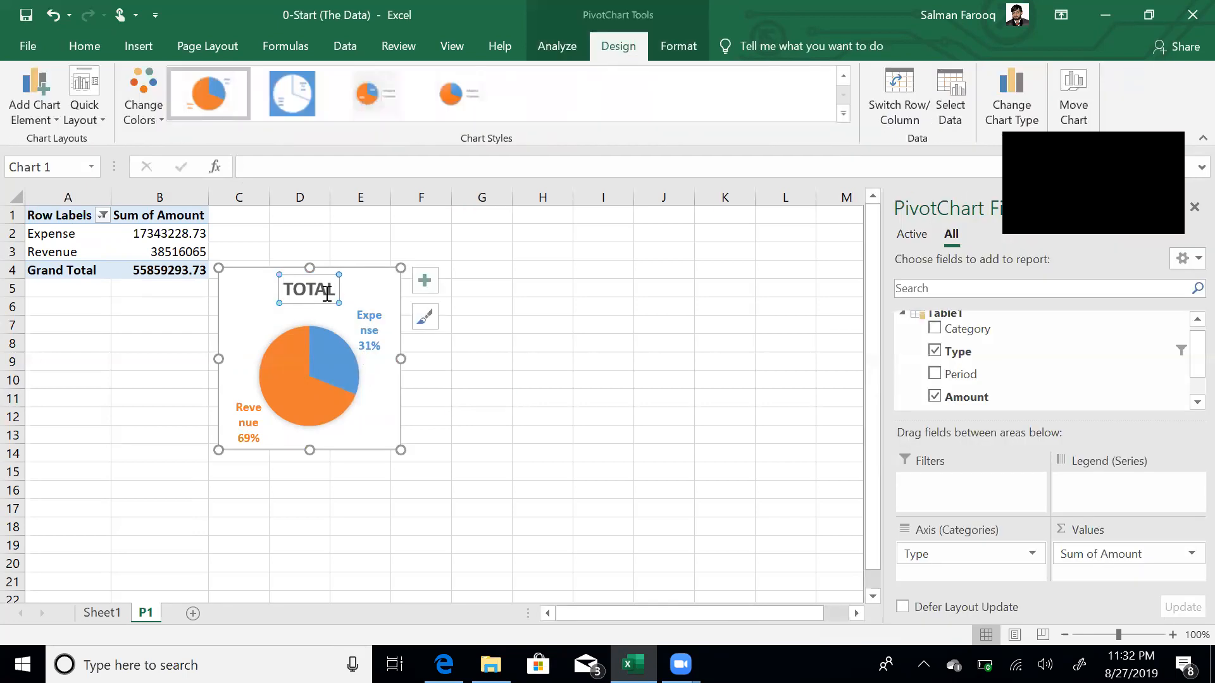
key(Delete)
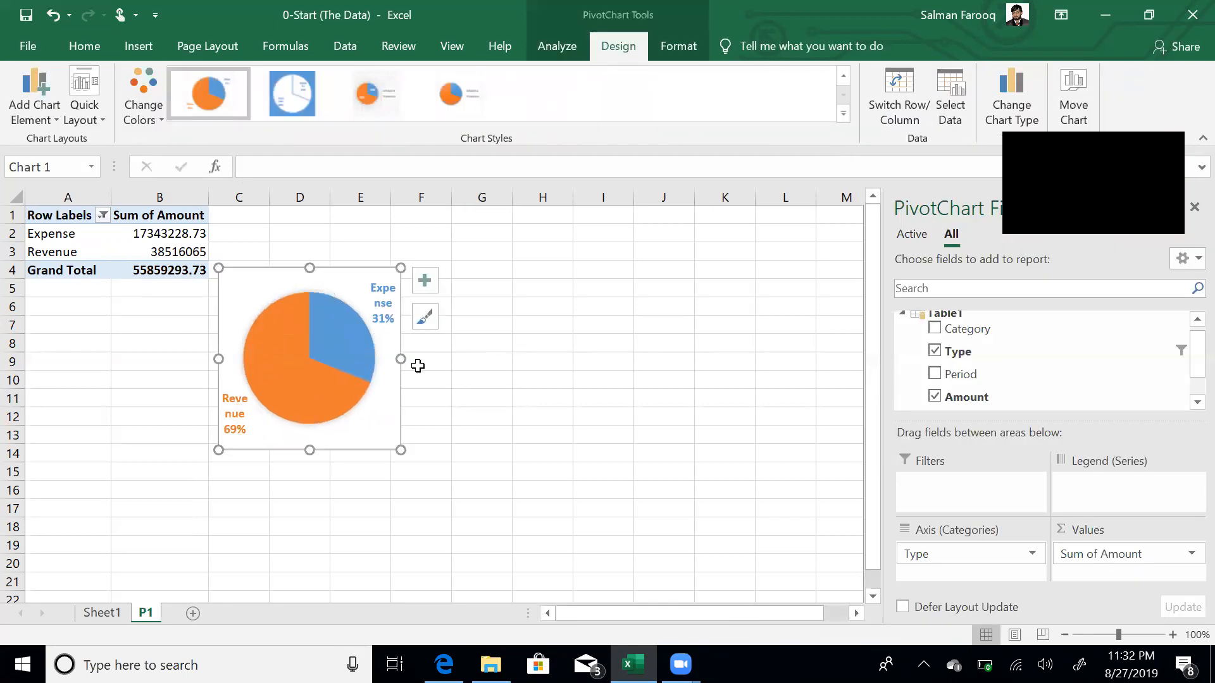
click(592, 392)
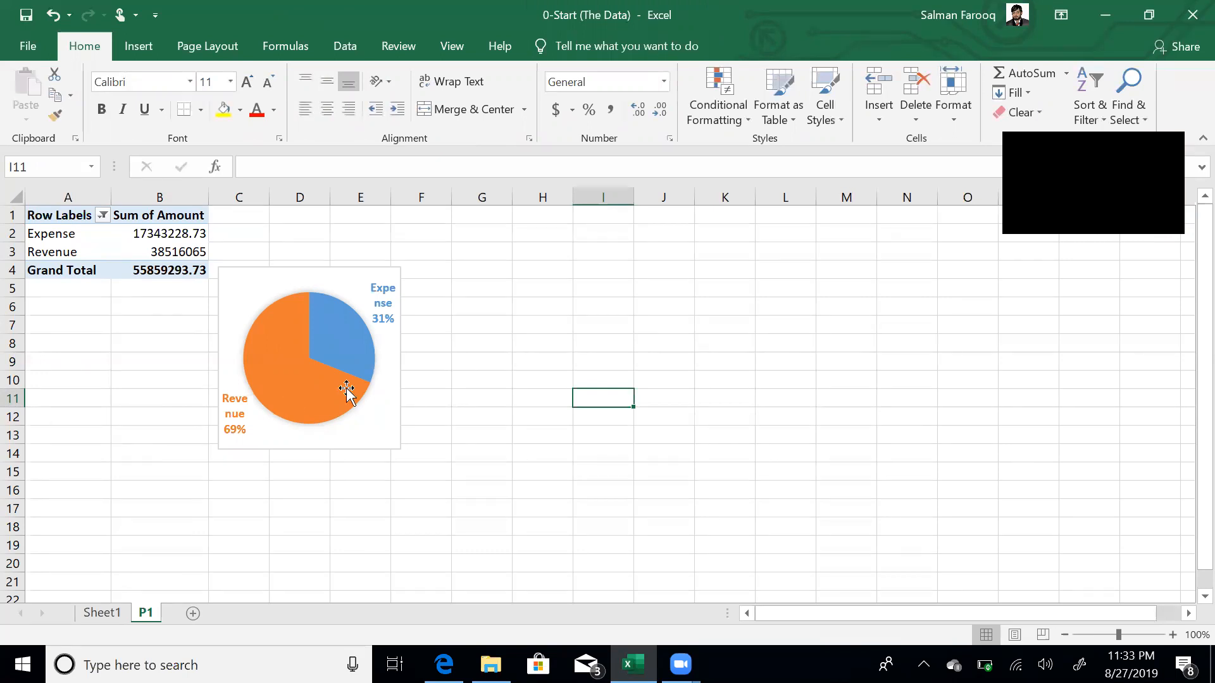
mouse_move(347, 388)
mouse_move(374, 345)
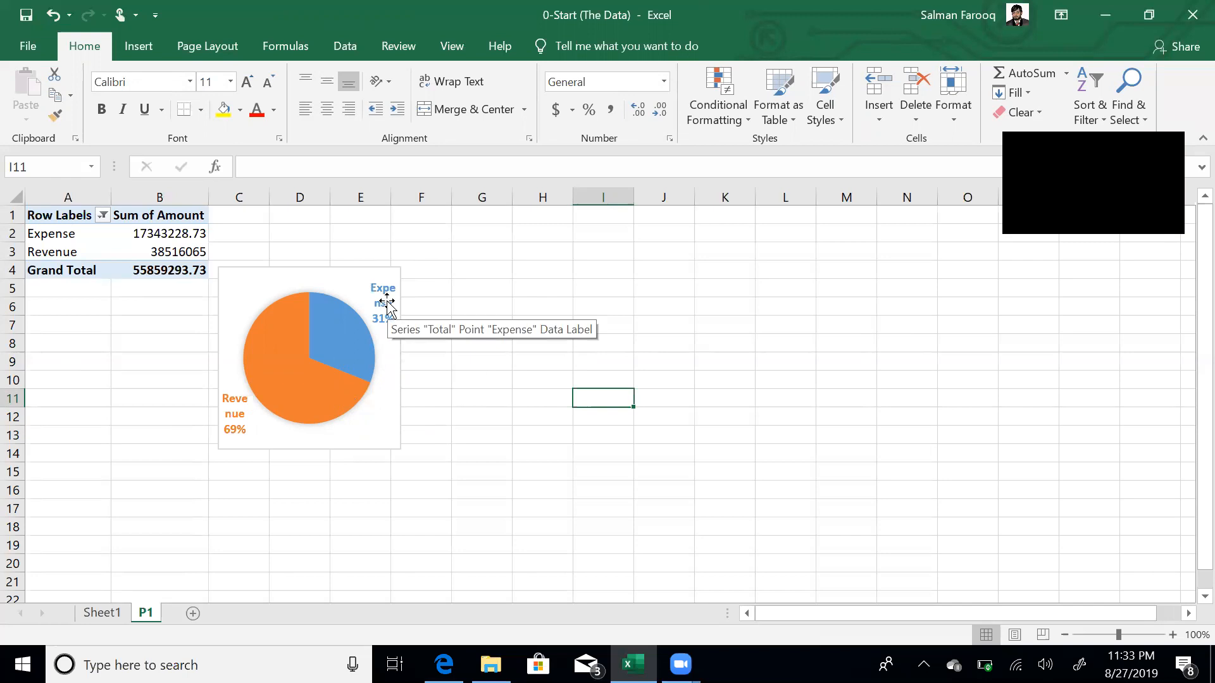
- Copy sheet P1 as a new sheet named P2 and delete its copied pie chart
drag(144, 619, 187, 617)
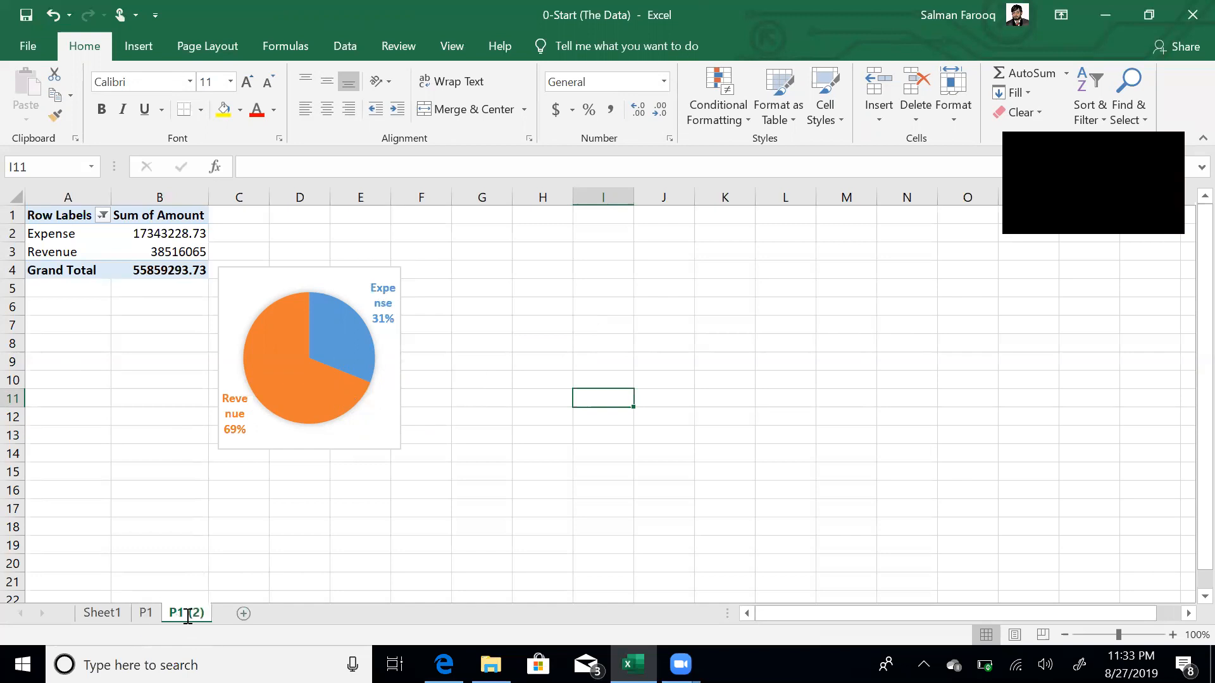
double_click(188, 618)
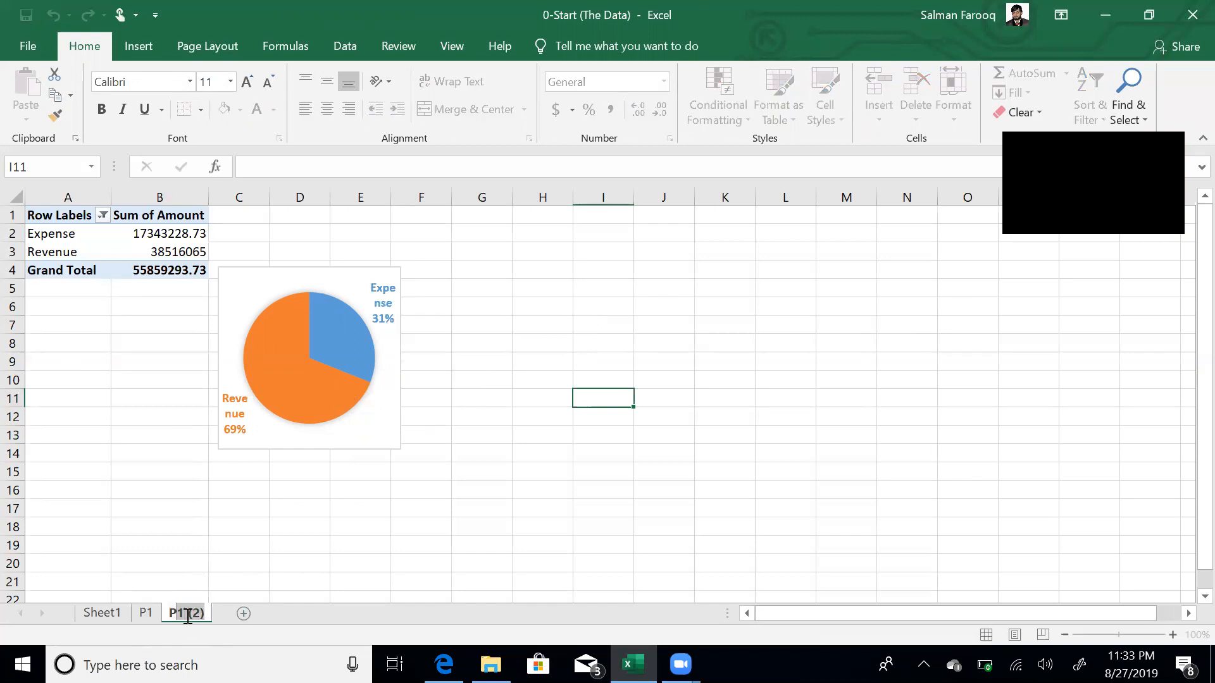
text(P2)
key(Return)
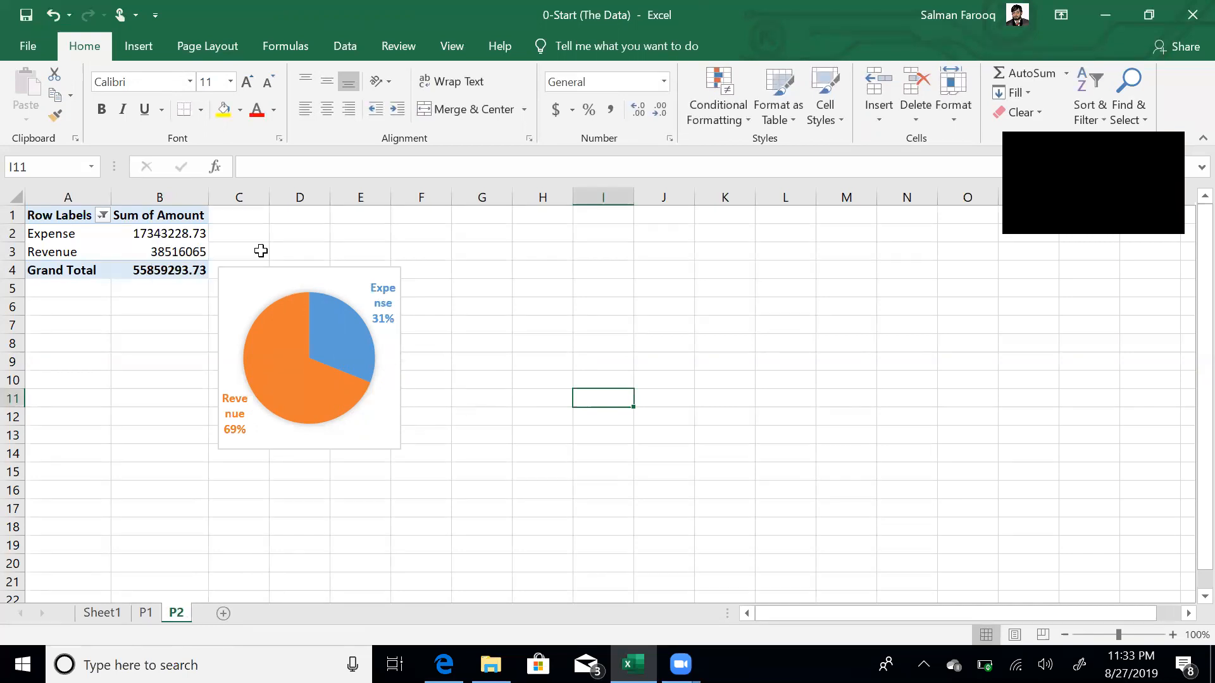
click(273, 267)
key(Delete)
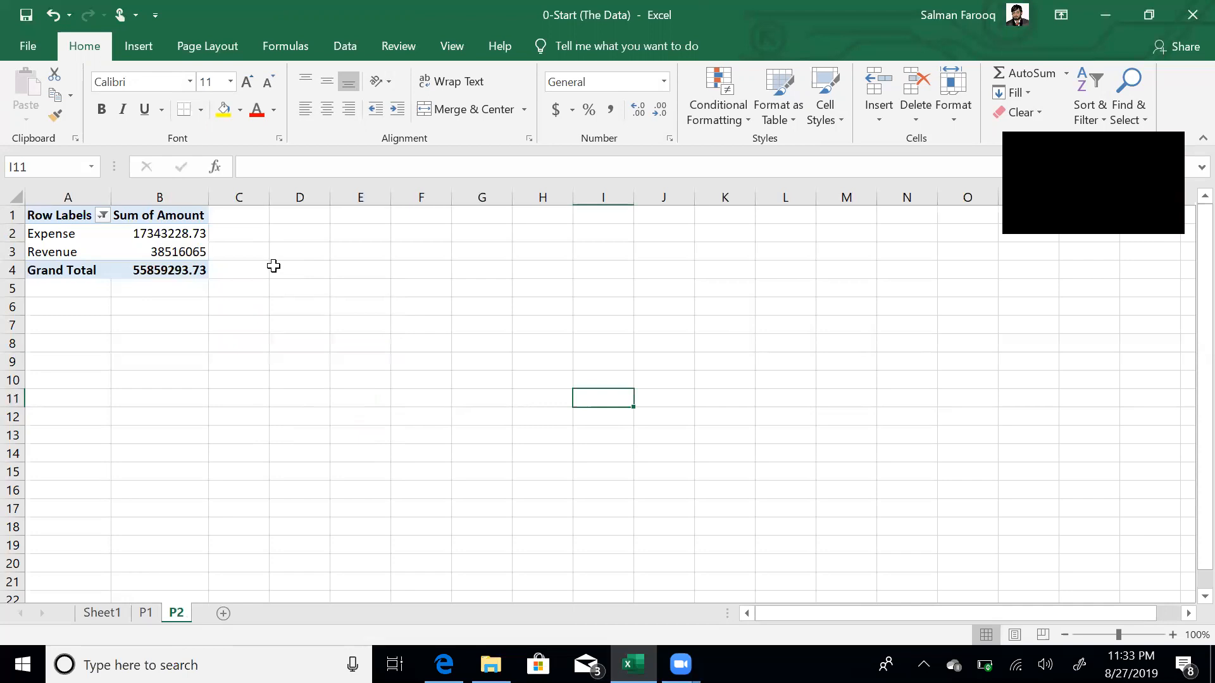
- Add Category to the pivot rows and filter the row labels to Revenue only
click(166, 250)
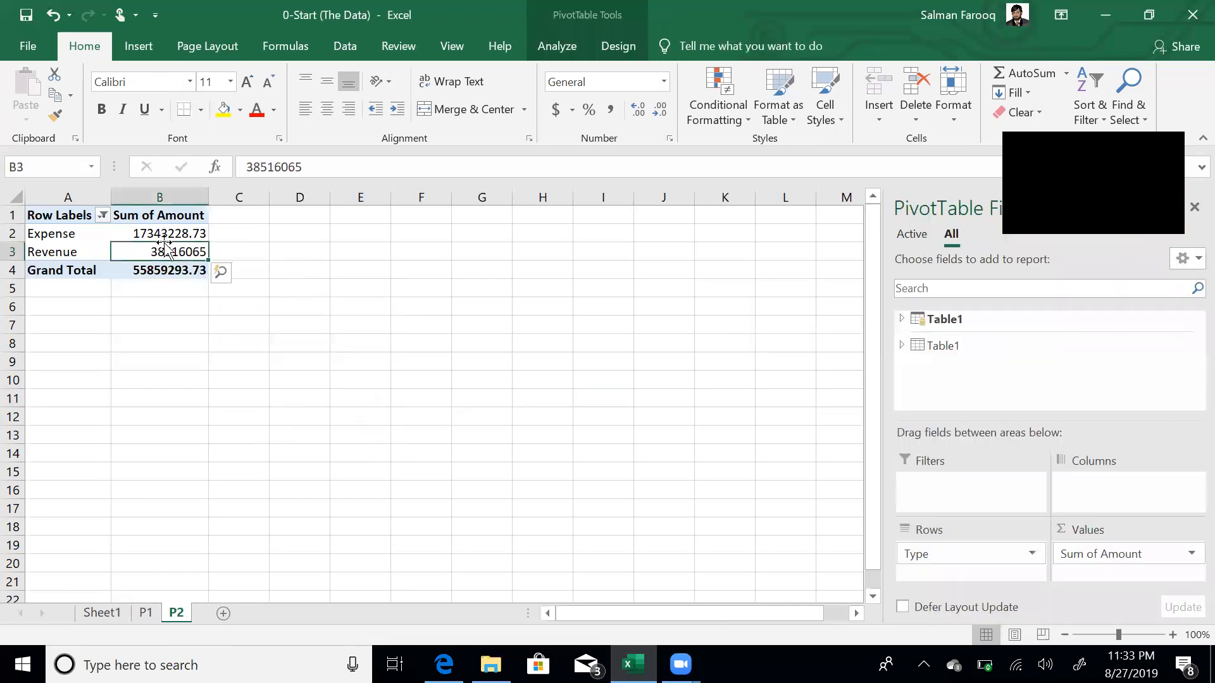
click(938, 323)
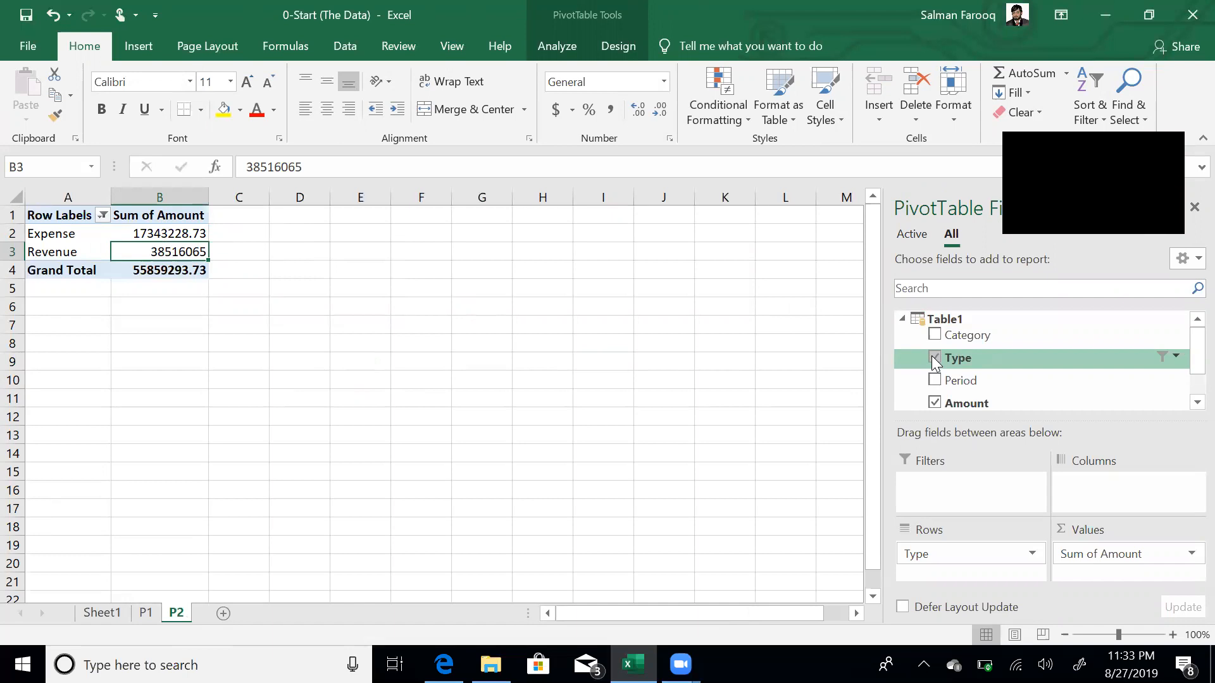
click(935, 335)
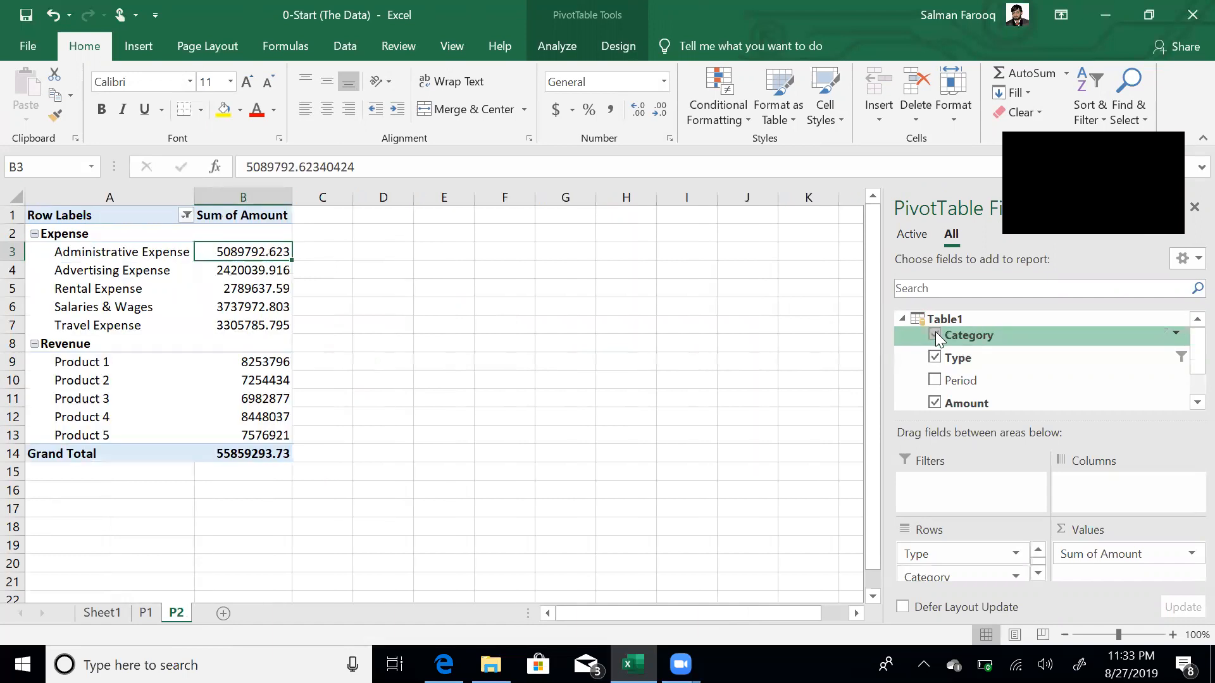
click(186, 215)
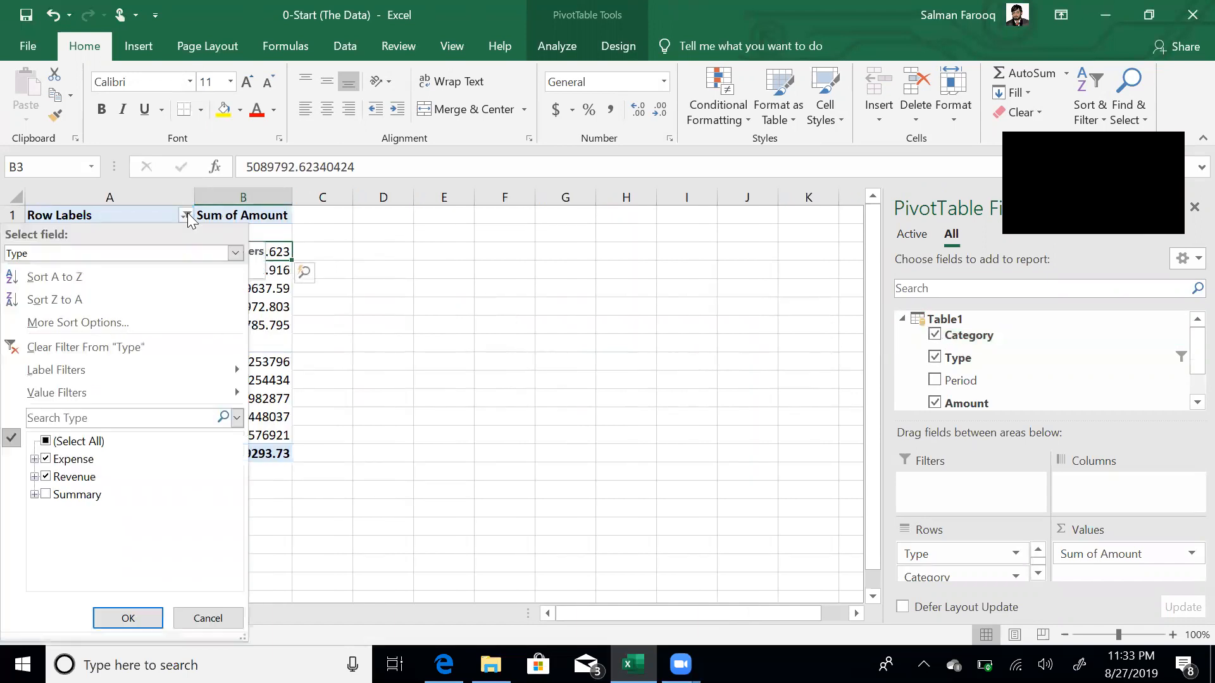
click(46, 460)
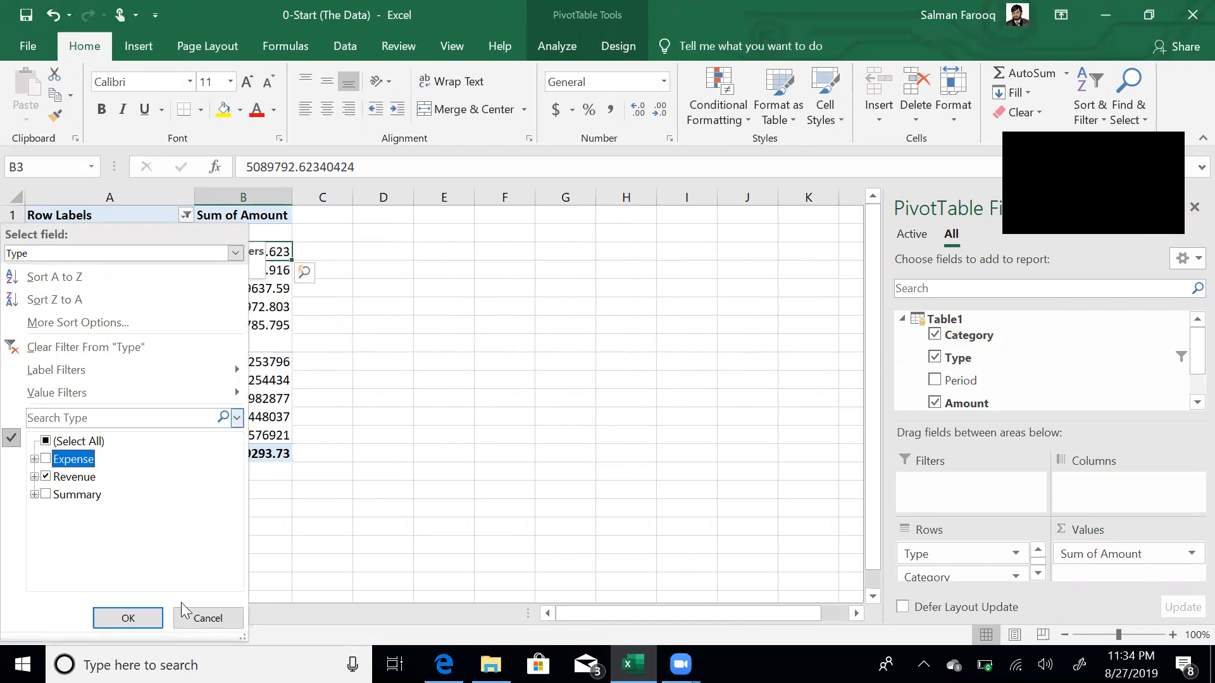
click(129, 618)
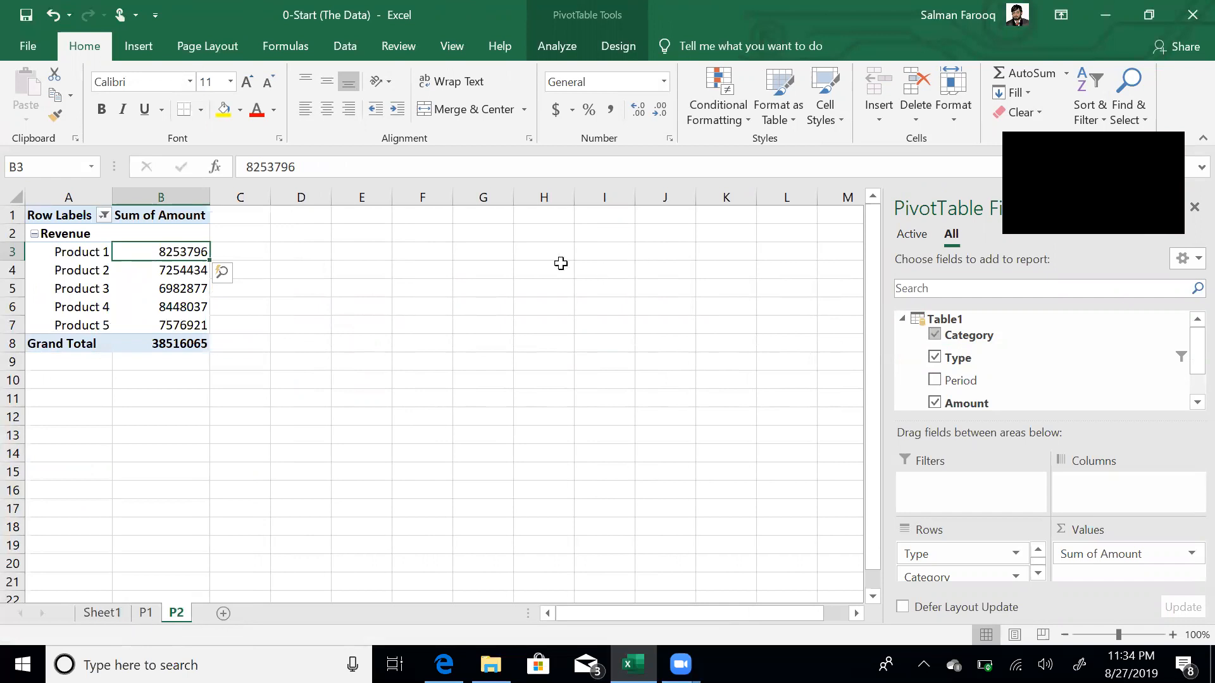
- Insert a clustered bar PivotChart of Product 1–5 revenue beside the P2 pivot table
click(554, 49)
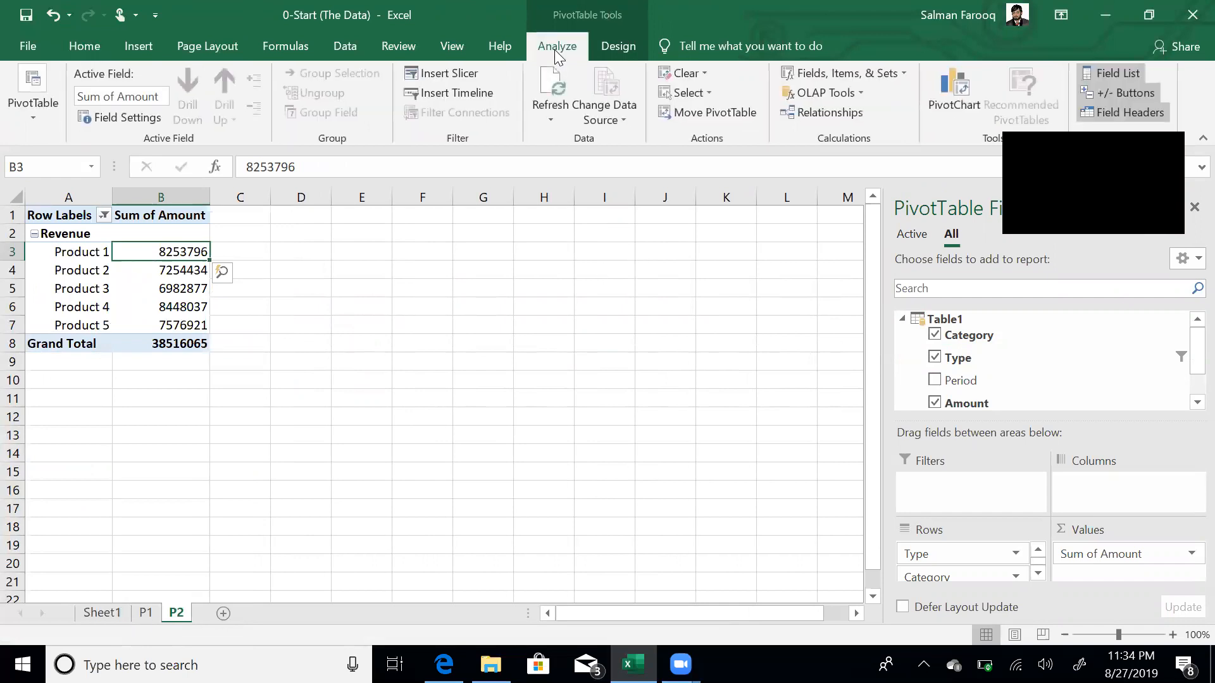
click(960, 86)
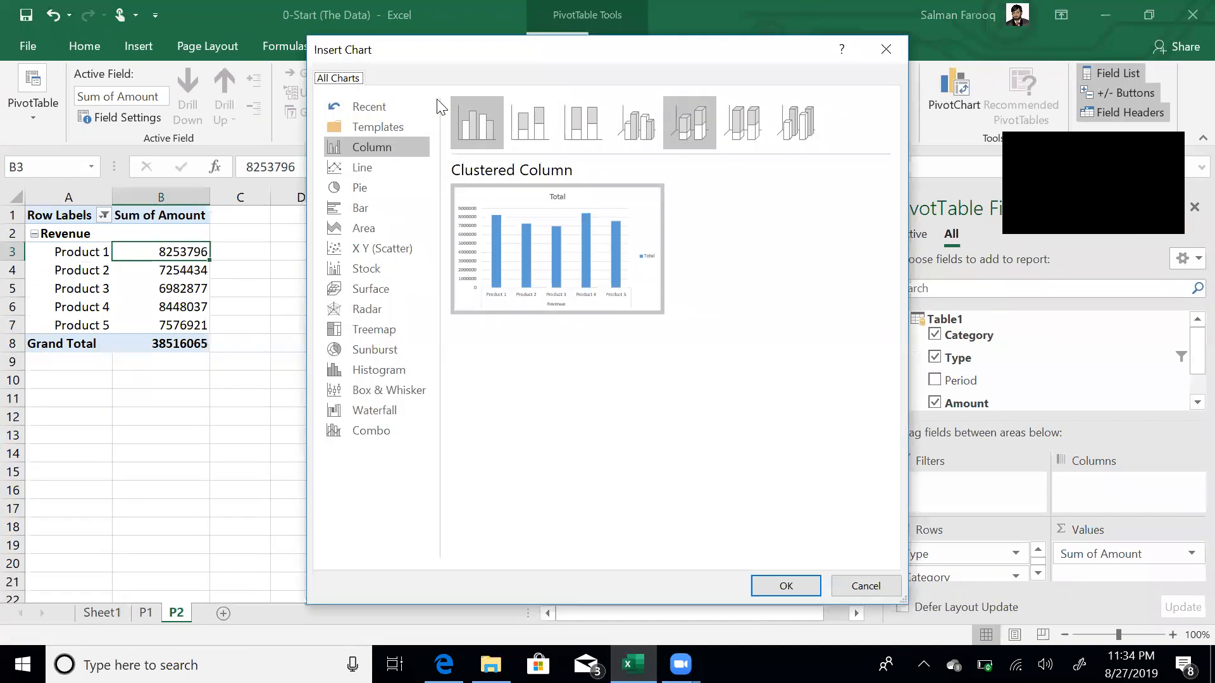
click(373, 207)
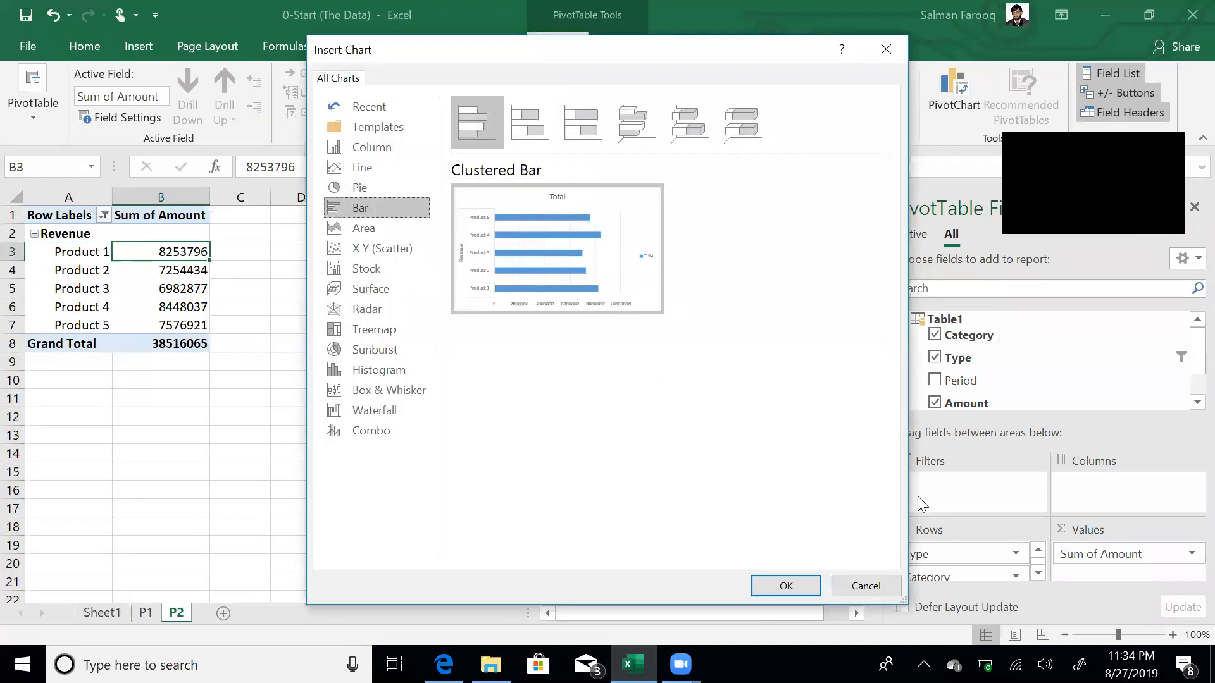
click(785, 586)
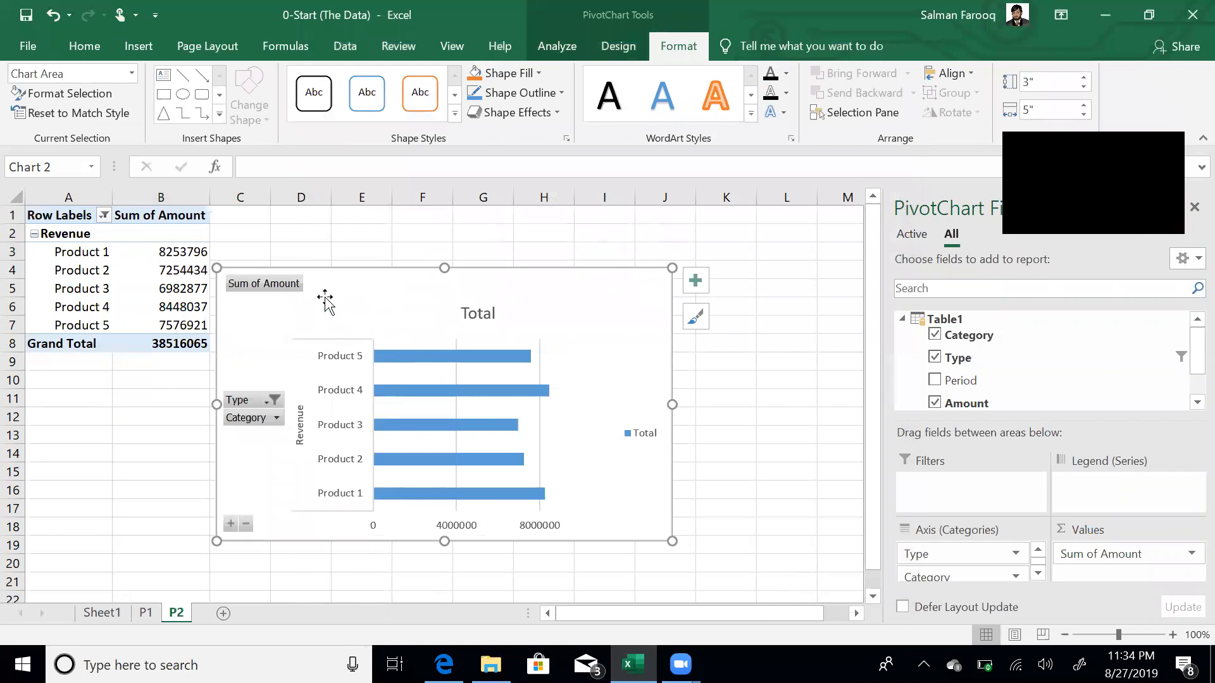
right_click(283, 286)
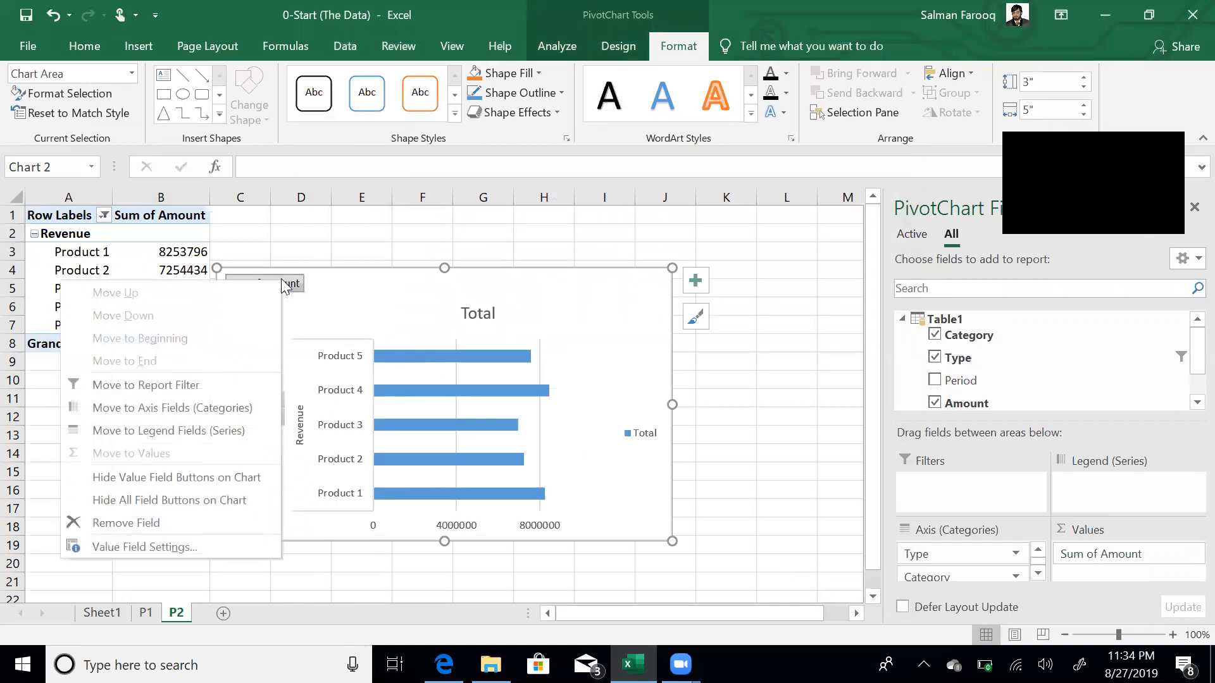
- Hide the chart's field buttons and retitle it 'Revenue by Product'
click(231, 500)
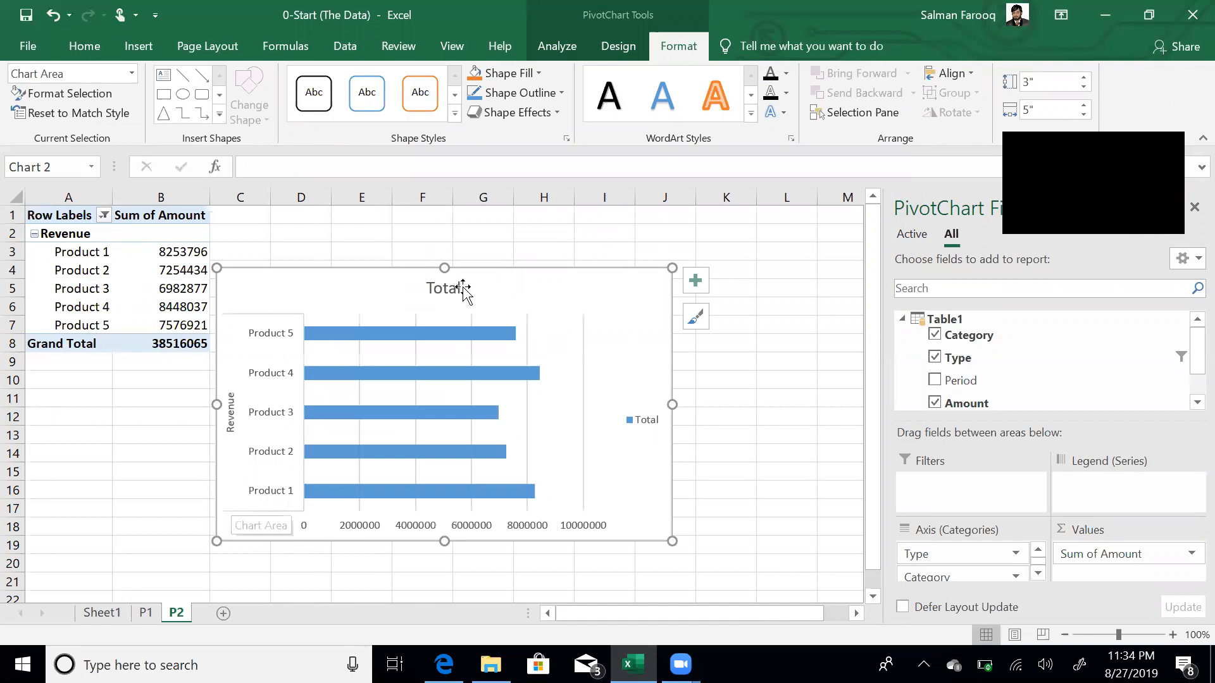
click(446, 288)
click(446, 288)
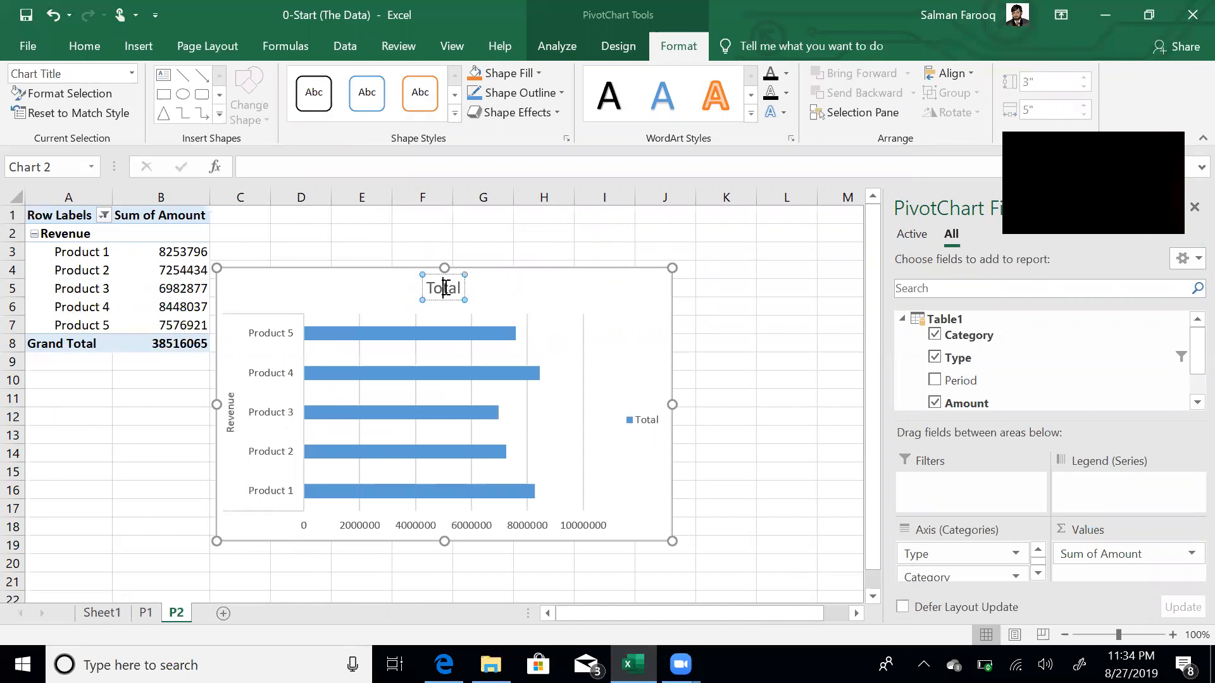
double_click(446, 288)
text(Revenue by)
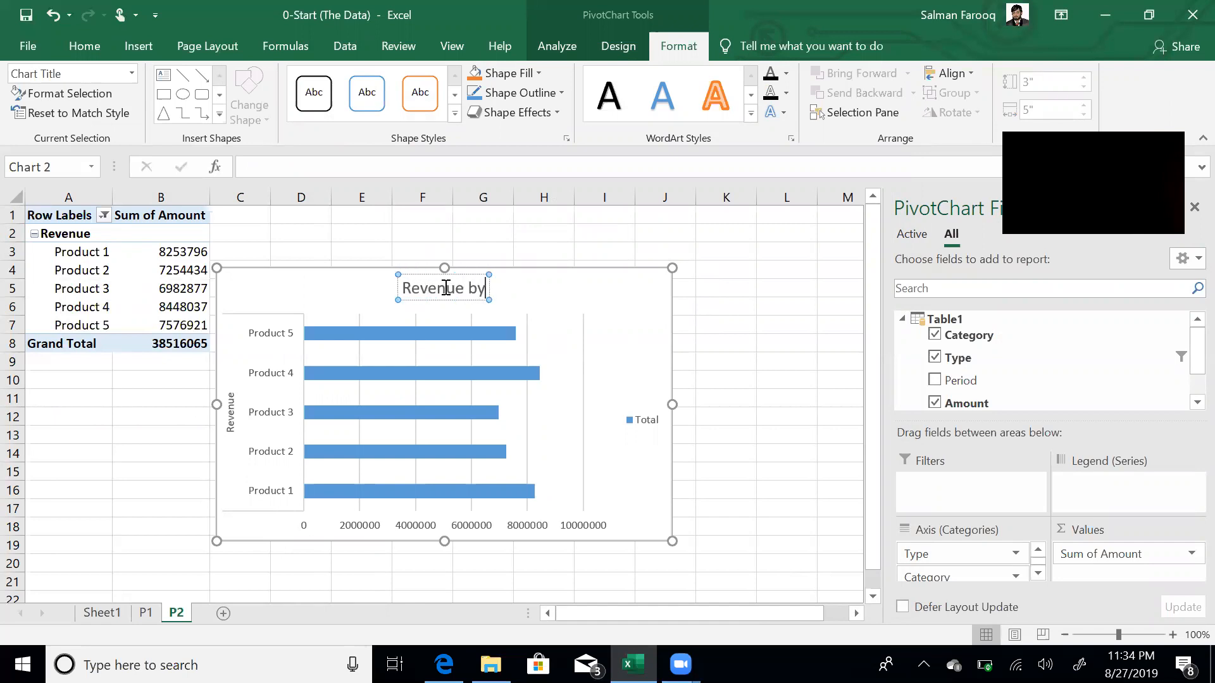
text( Product)
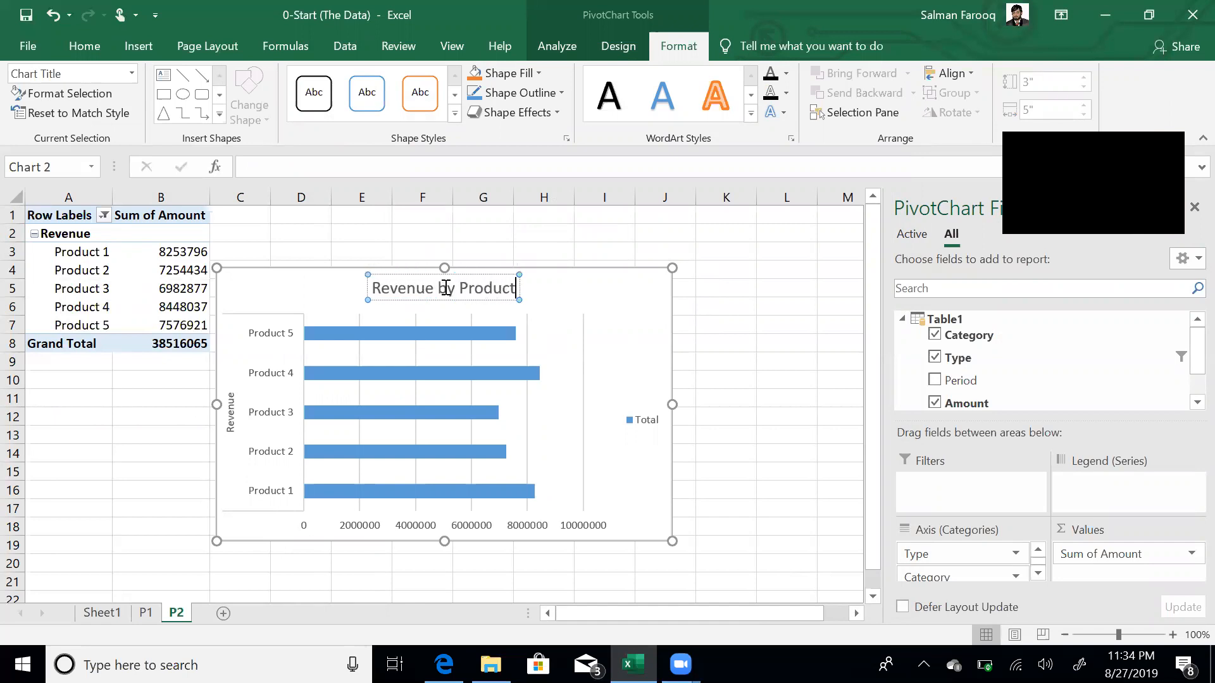
key(Return)
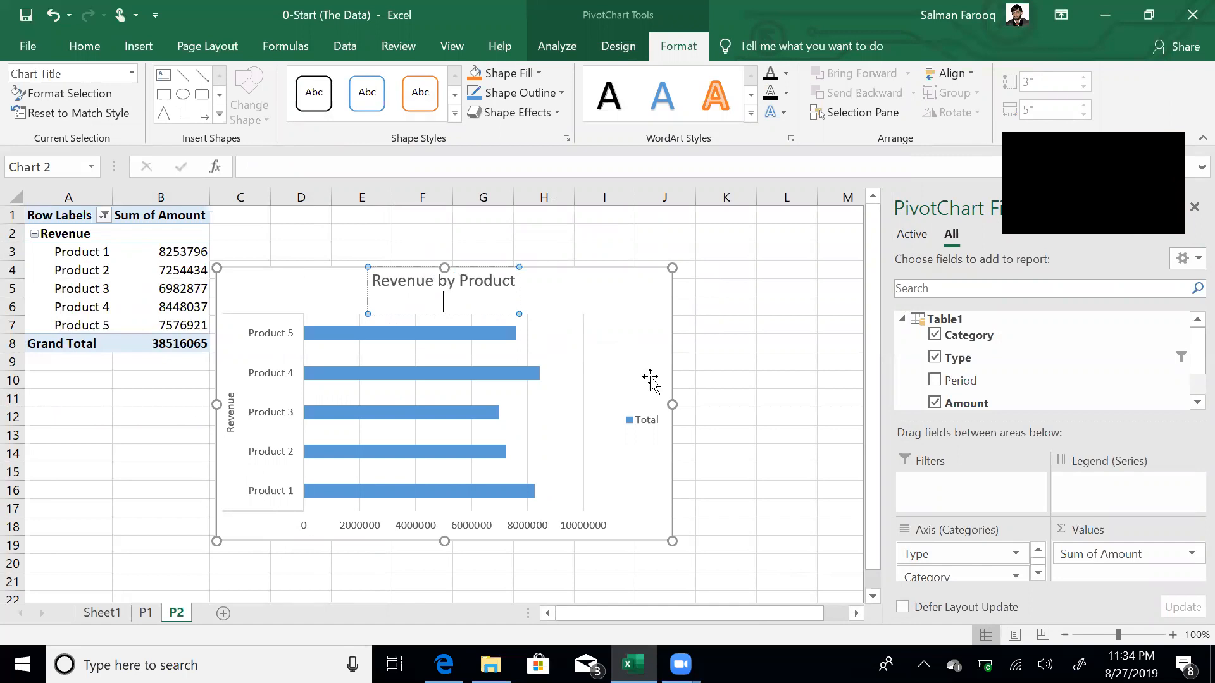
key(BackSpace)
click(786, 380)
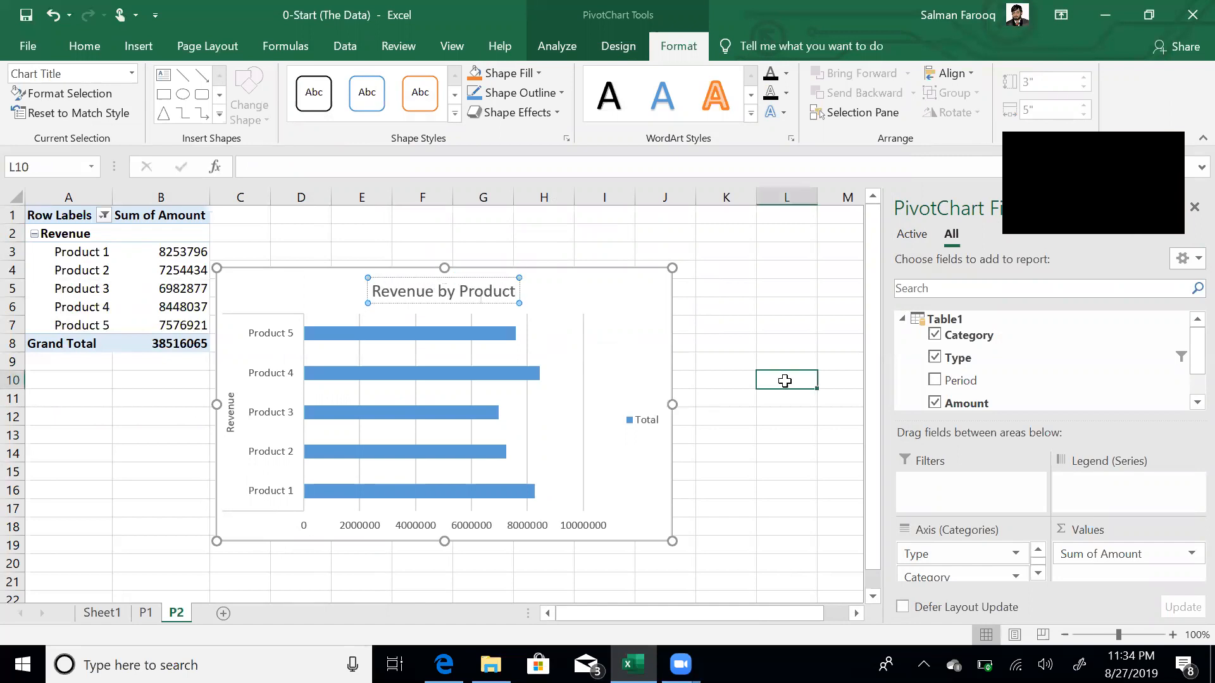
- Delete the legend and apply a chart style with a bold title and shaded bars
click(647, 423)
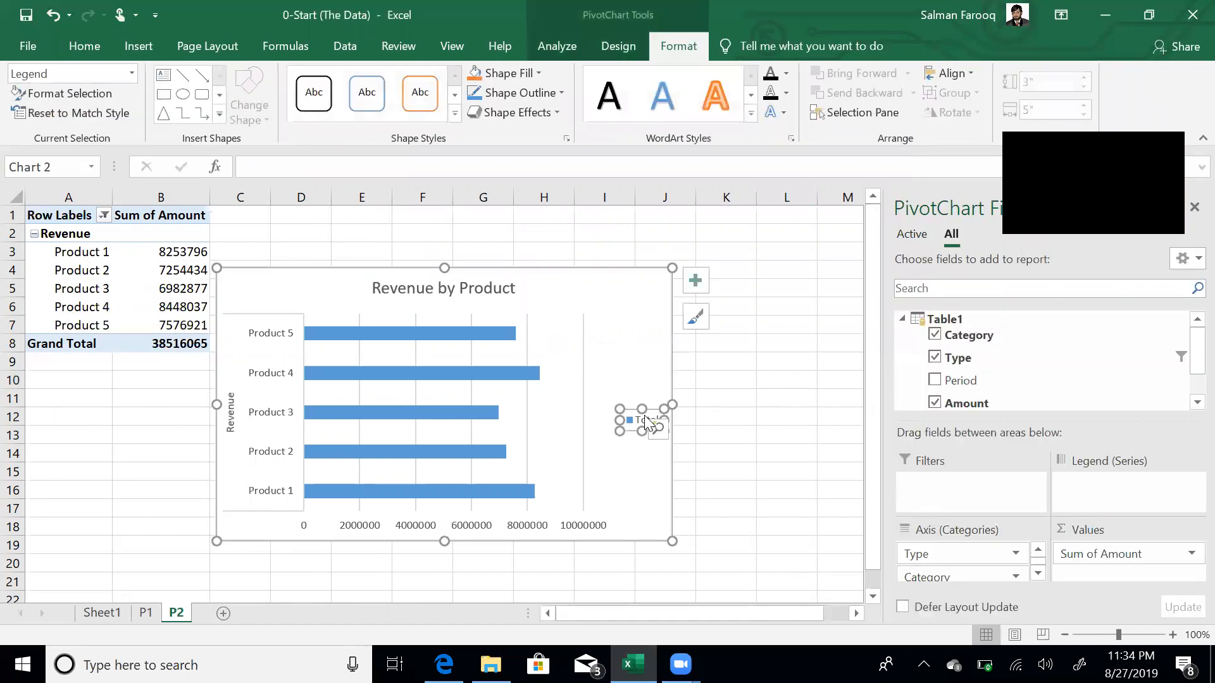
key(Delete)
click(627, 383)
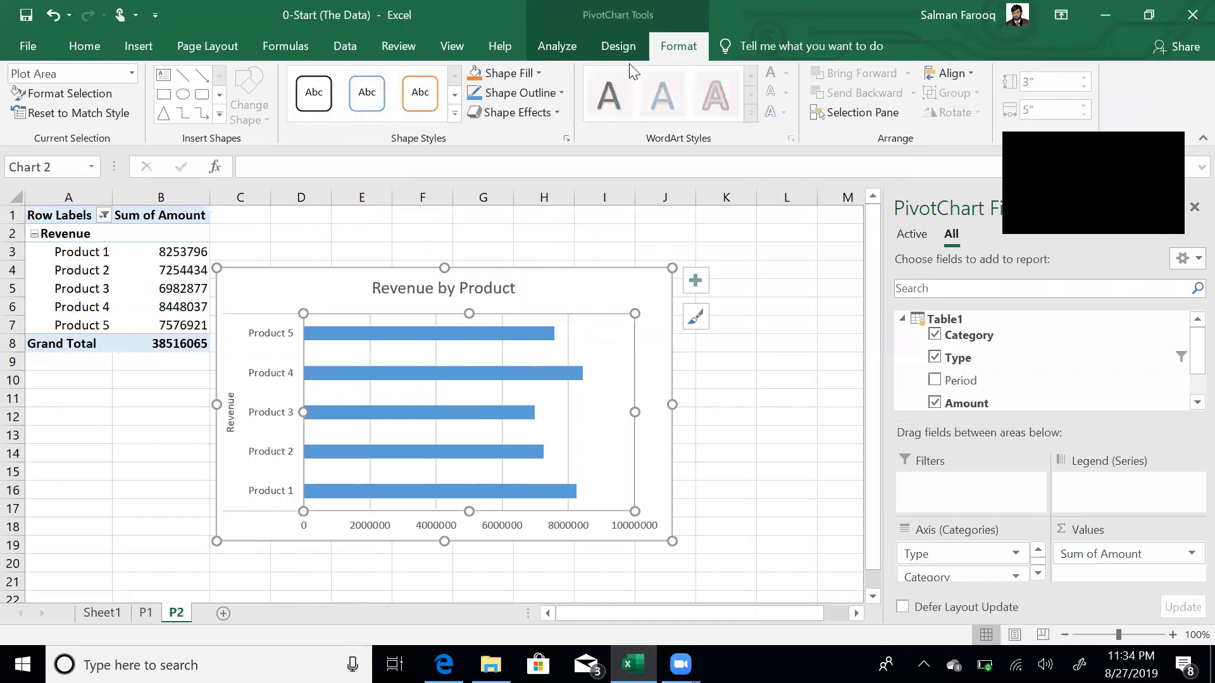
click(618, 46)
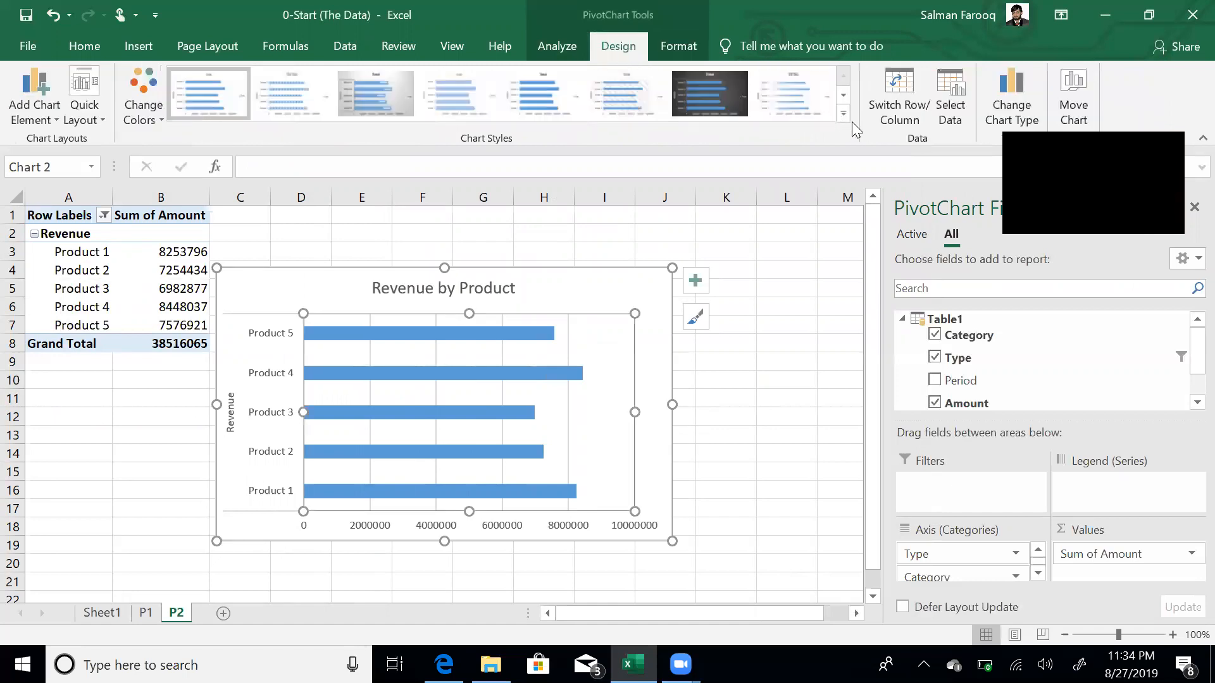
click(844, 114)
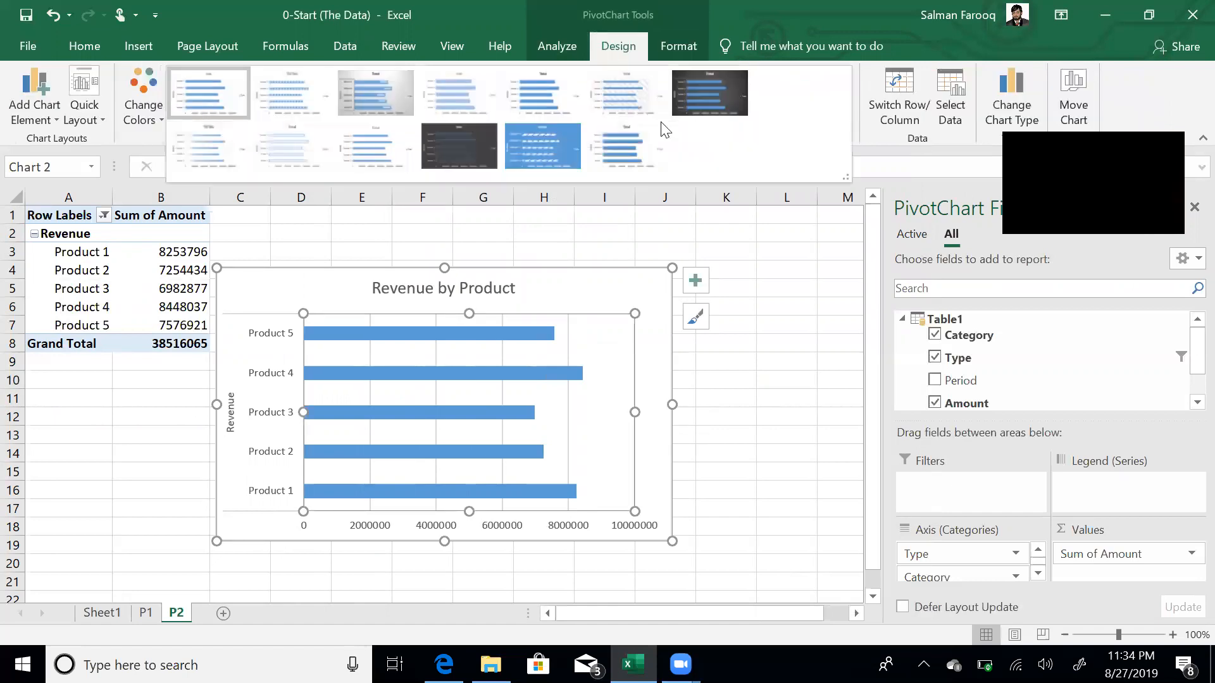
click(627, 145)
click(768, 525)
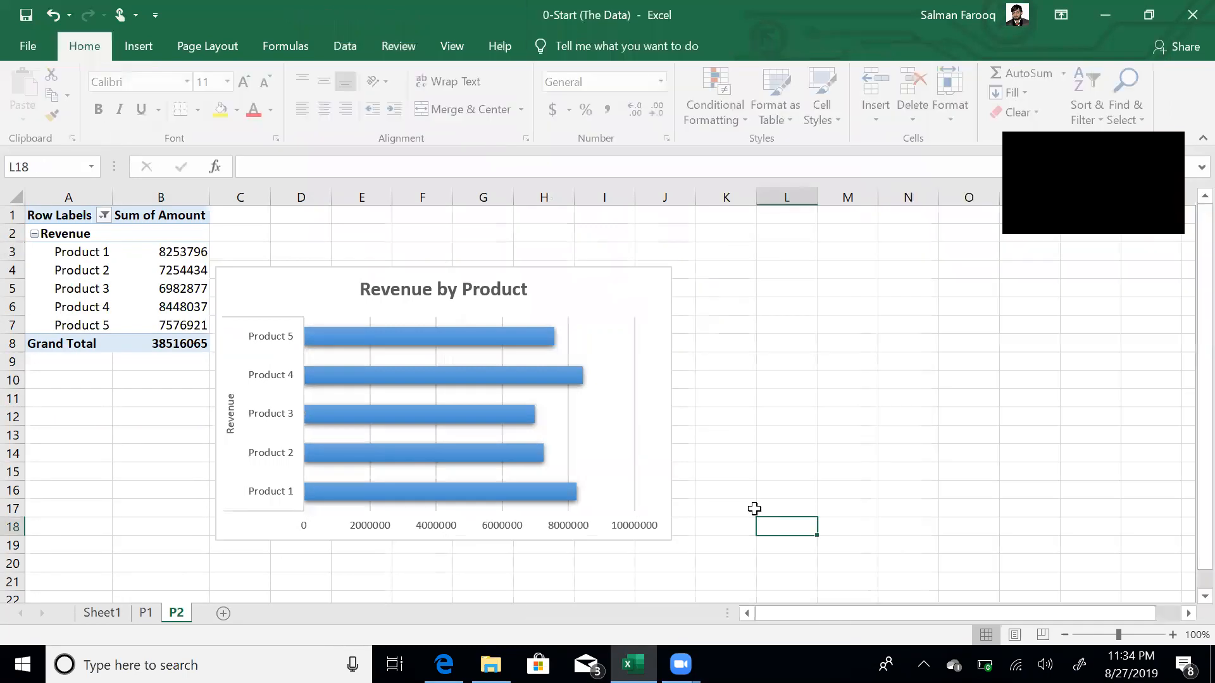
click(569, 418)
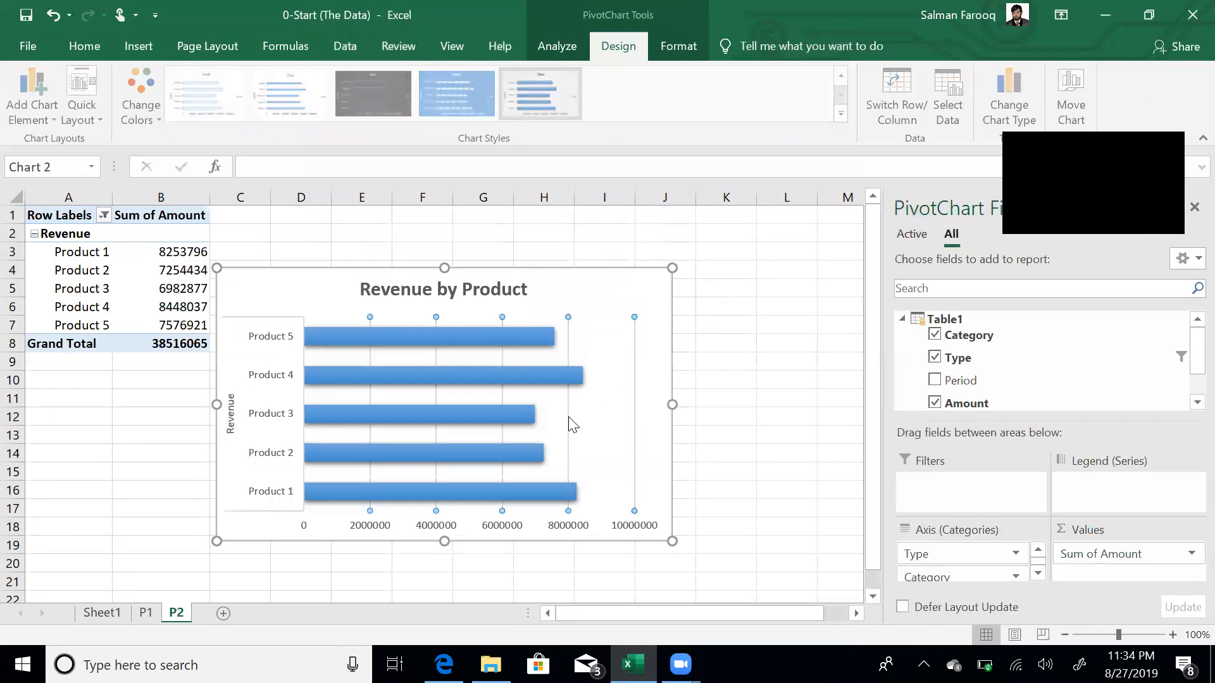
click(767, 375)
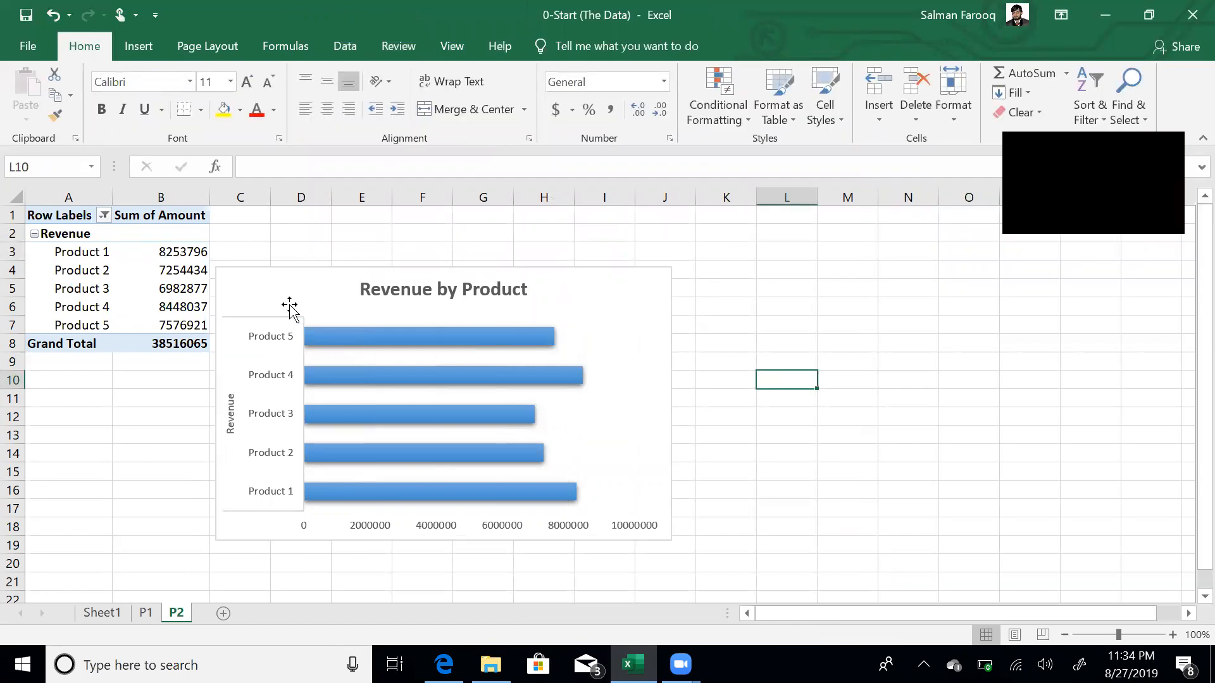
- Sort the revenue pivot ascending so Product 3 (6982877) comes first and Product 4 last
click(171, 249)
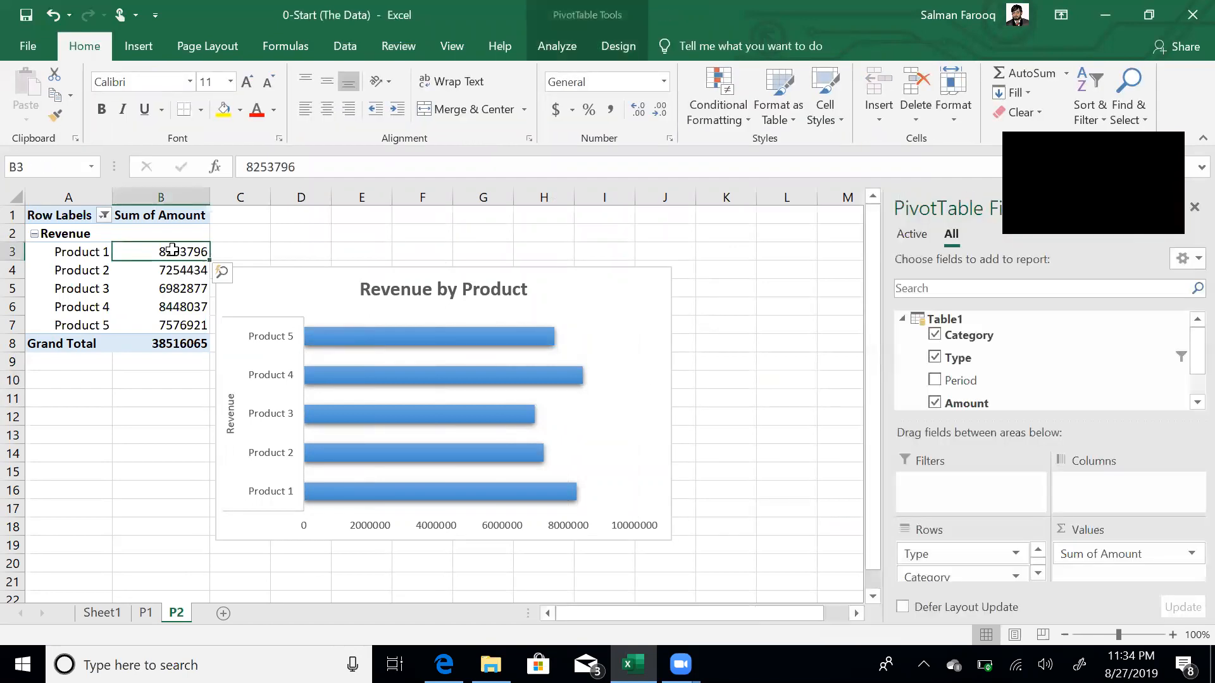
click(347, 51)
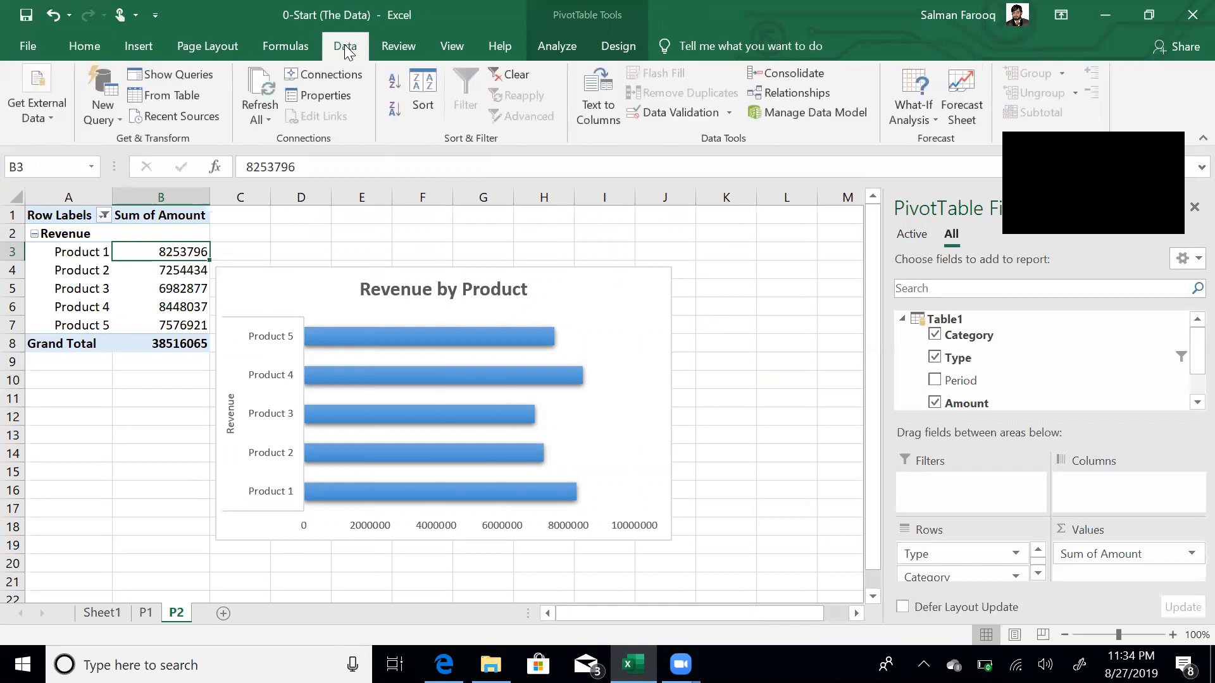
click(392, 80)
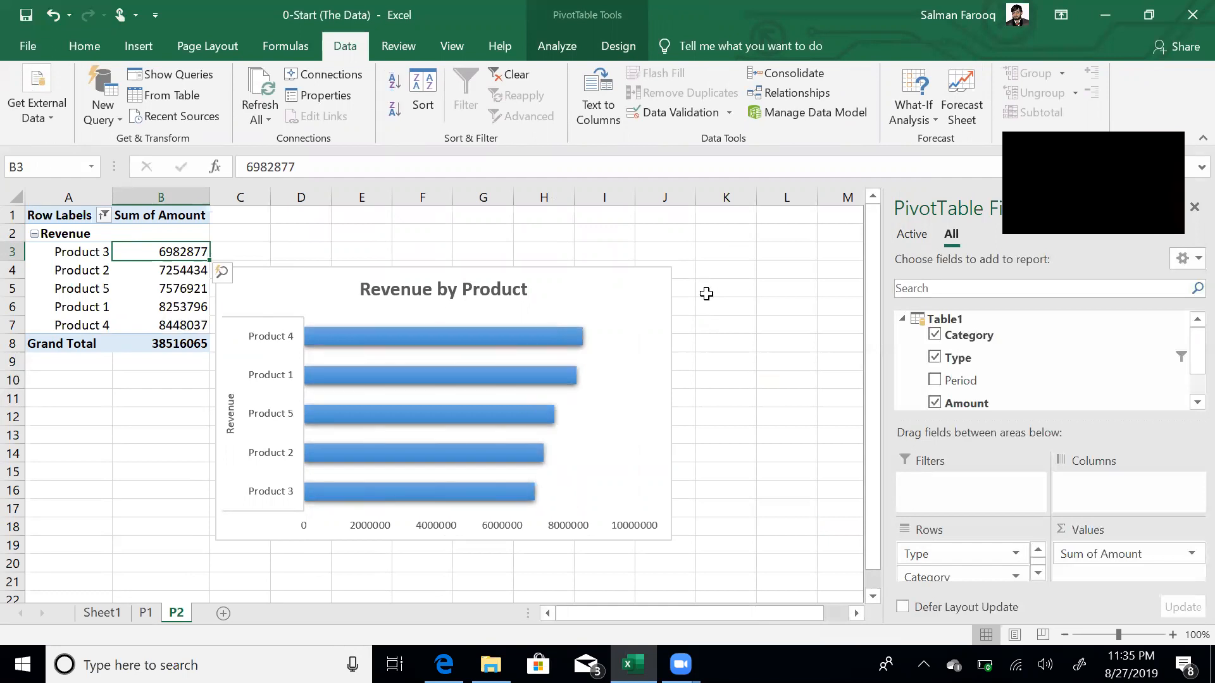
mouse_move(484, 347)
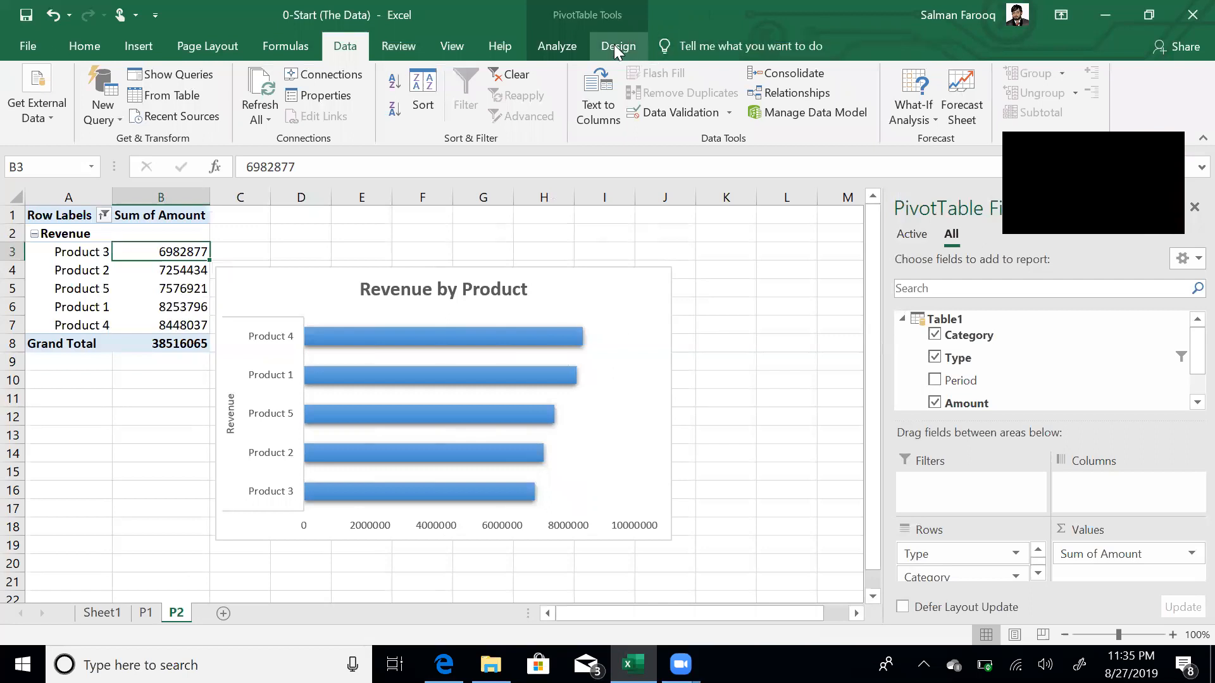
click(576, 48)
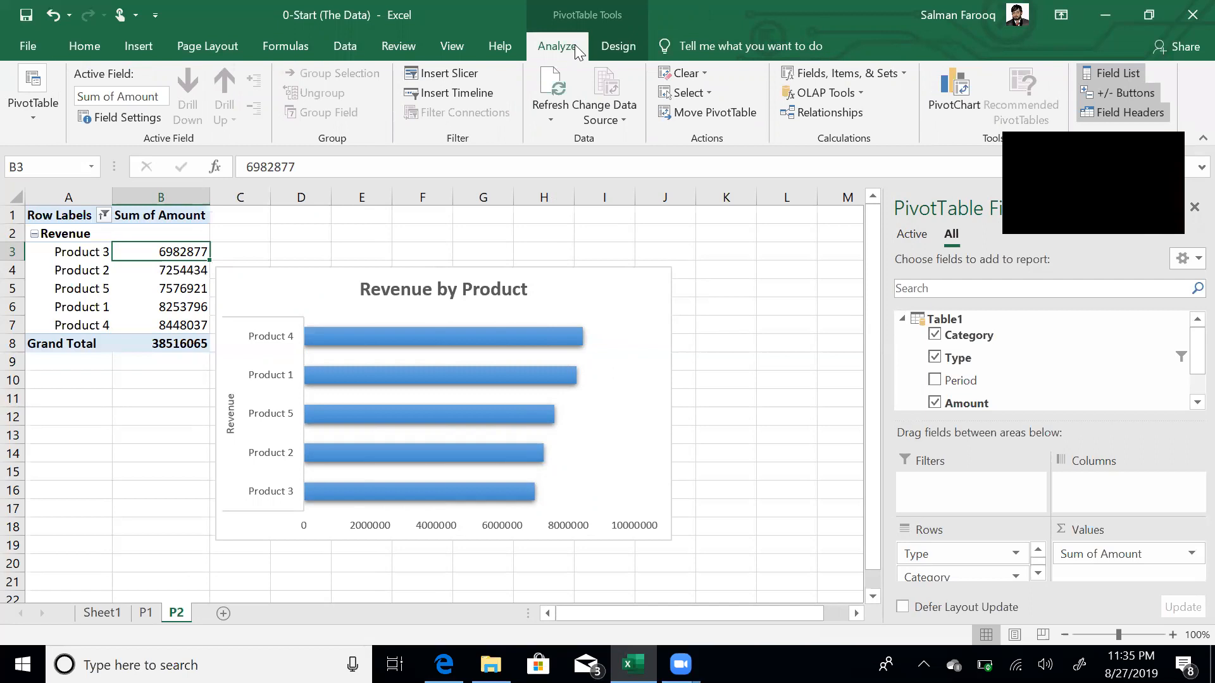
- Move the chart up, remove its value axis, and set the bar gap width to 80%
drag(366, 270, 372, 224)
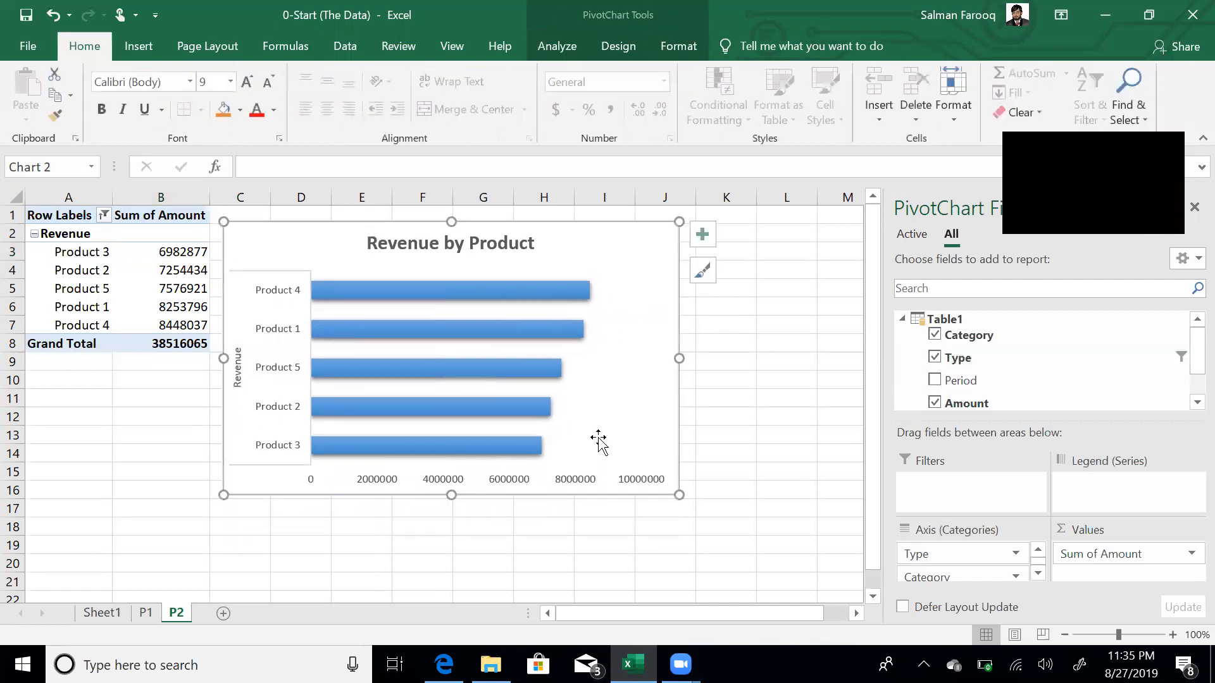
click(572, 482)
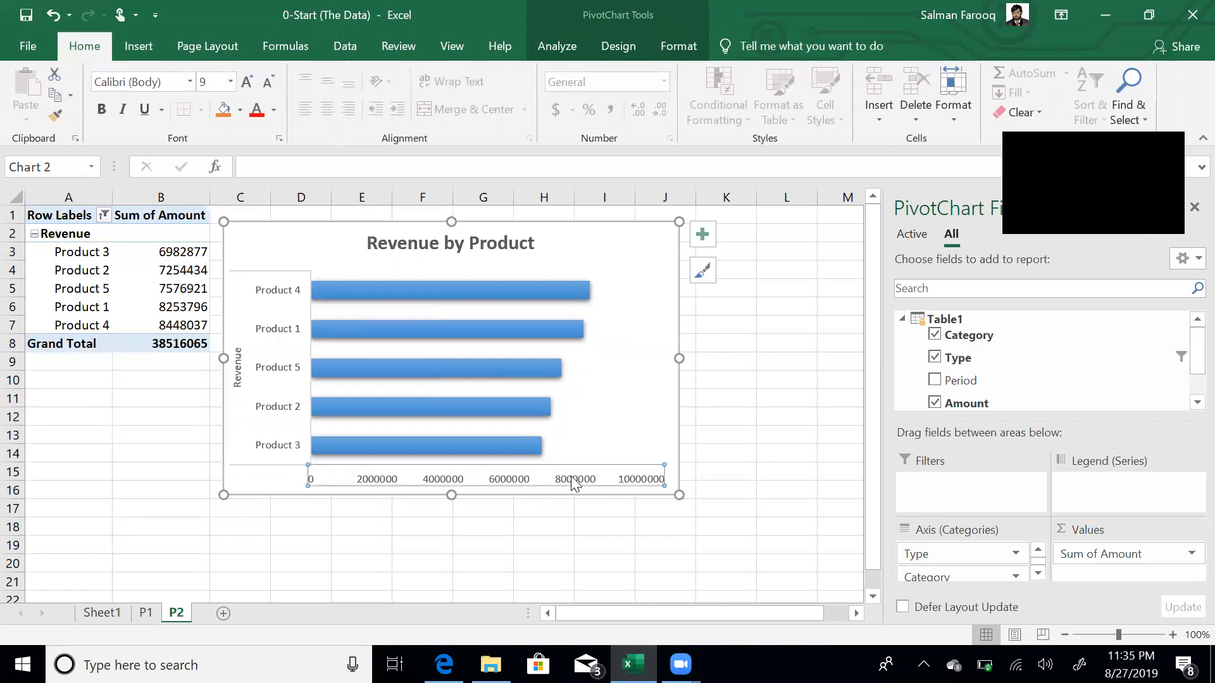
key(Delete)
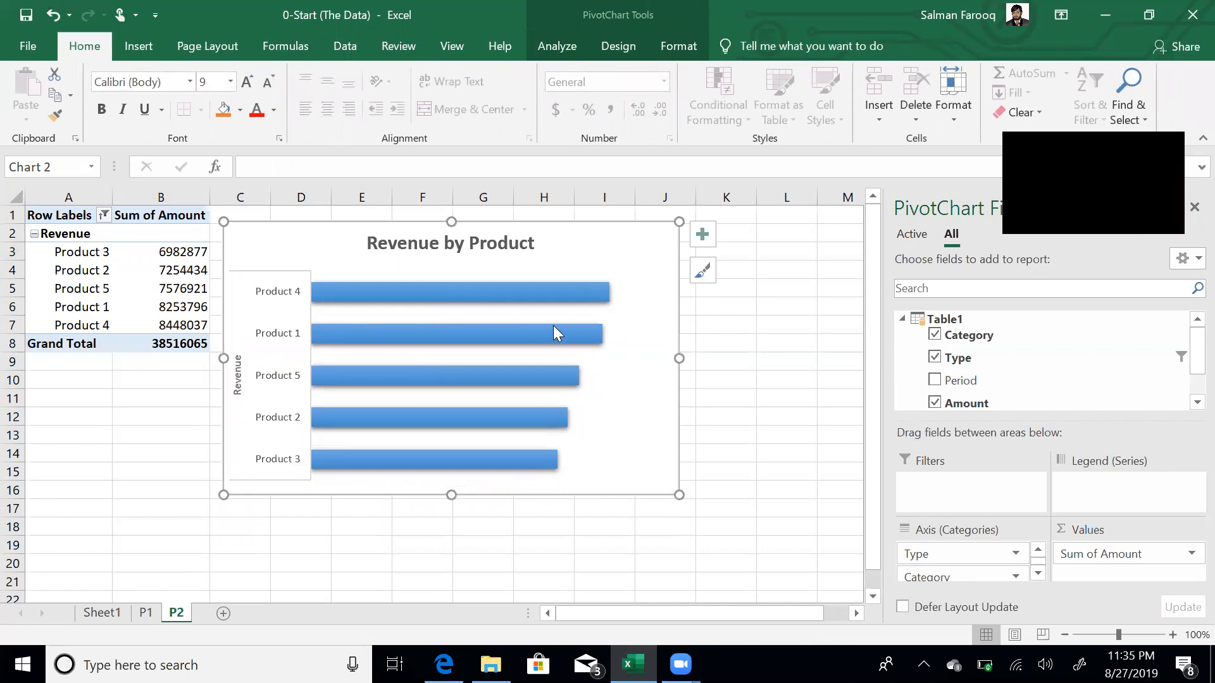
double_click(539, 331)
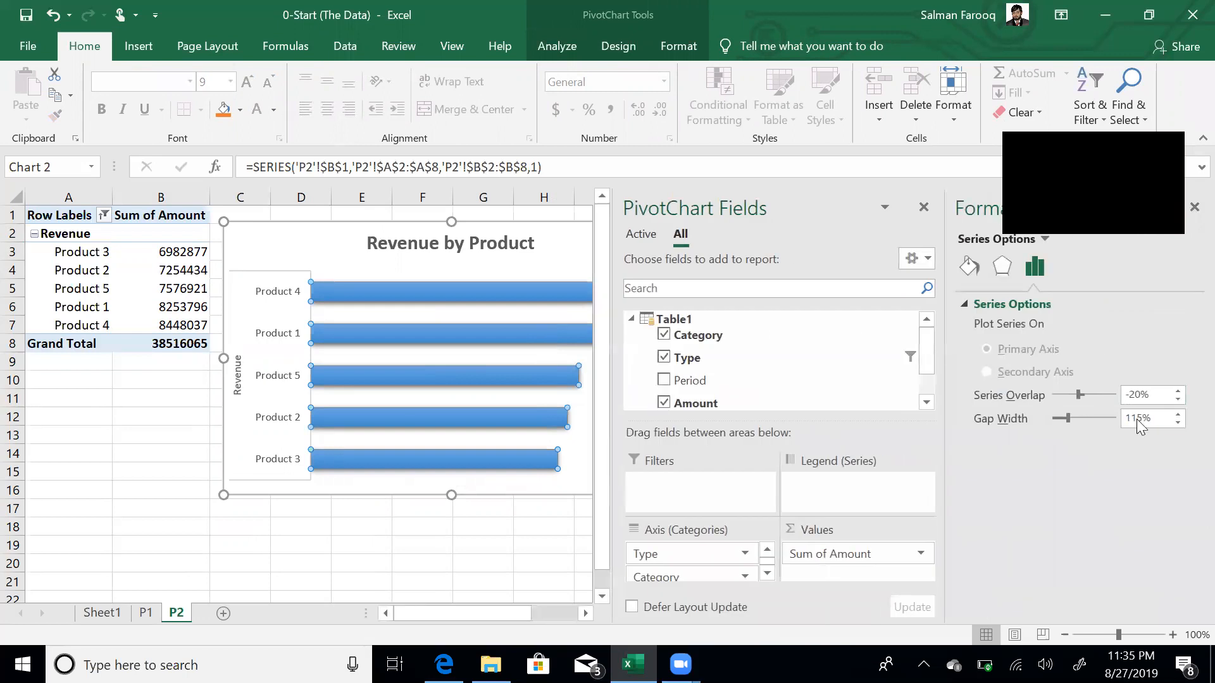
key(shift+Home)
text(80)
key(Tab)
click(448, 527)
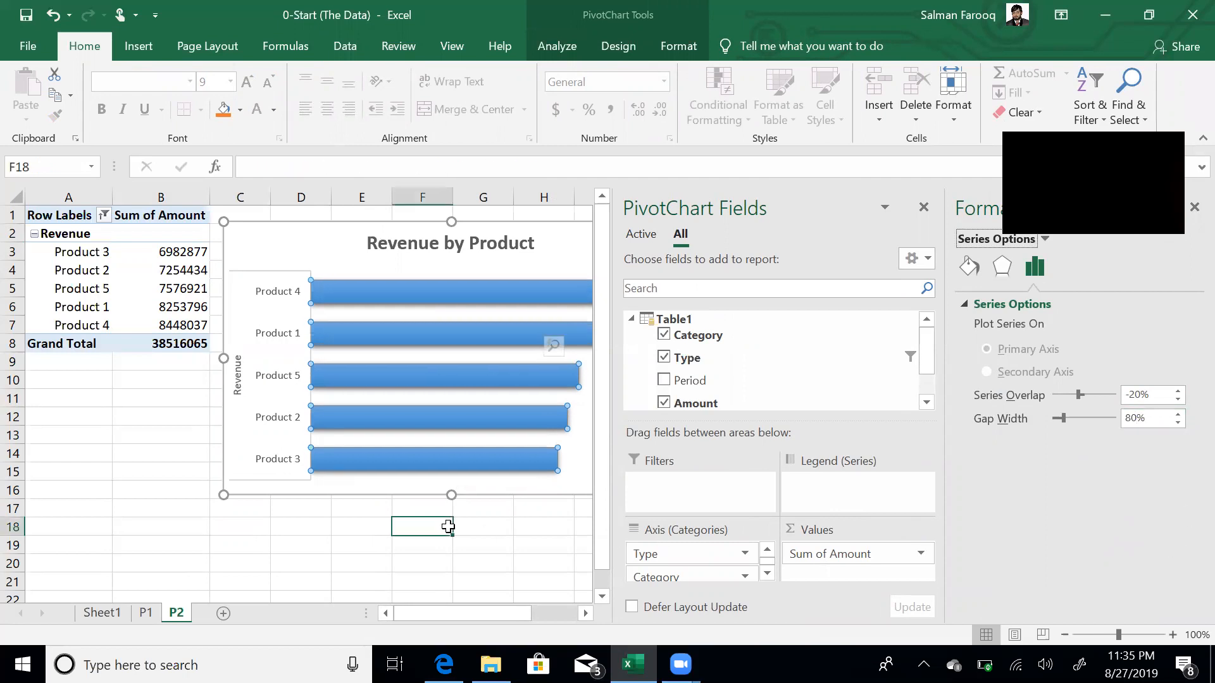
- Add value data labels to each revenue bar
click(589, 297)
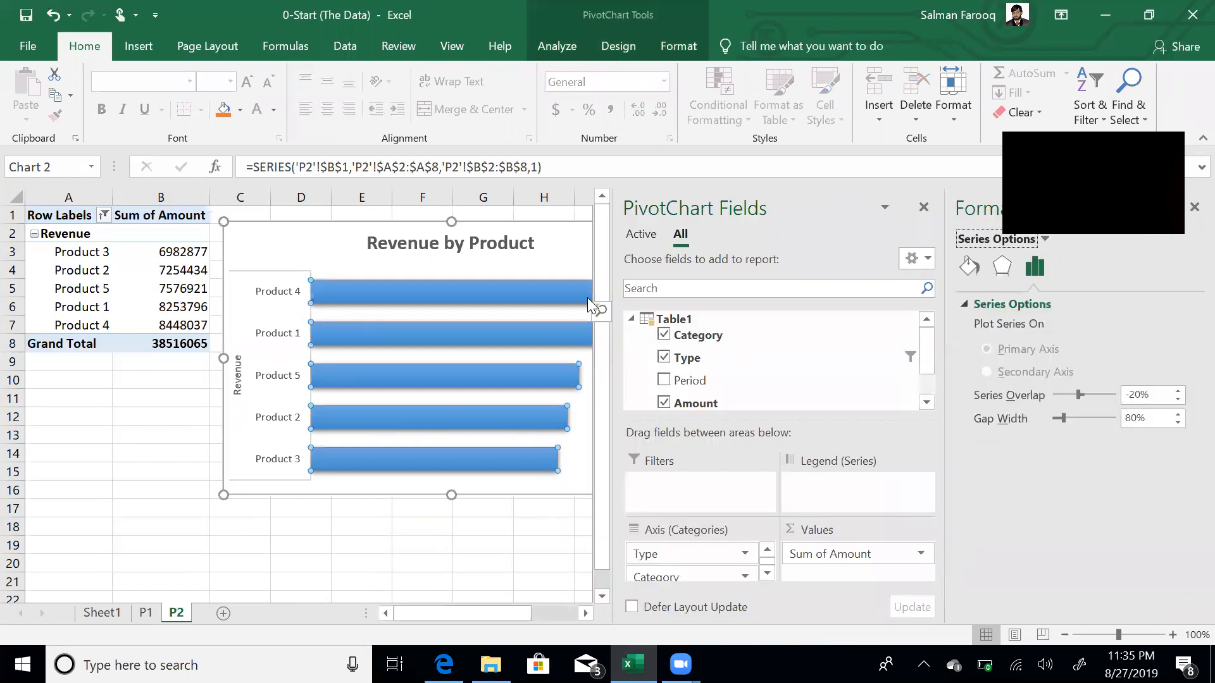
right_click(540, 286)
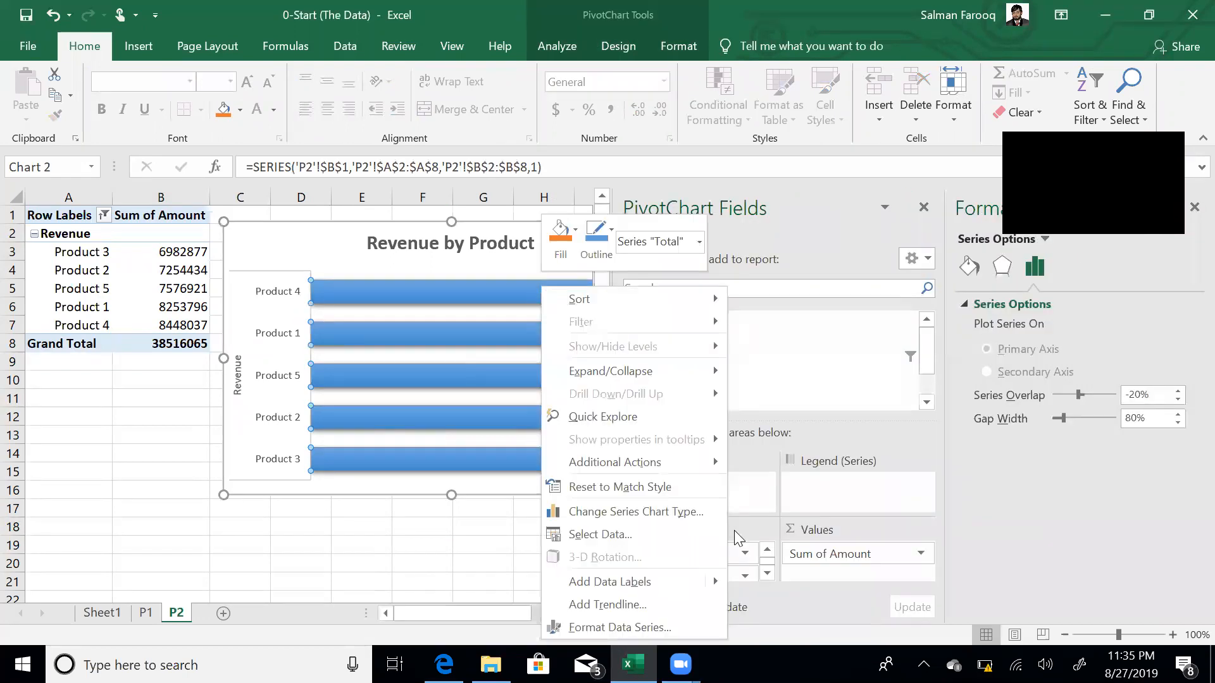
click(665, 588)
click(591, 577)
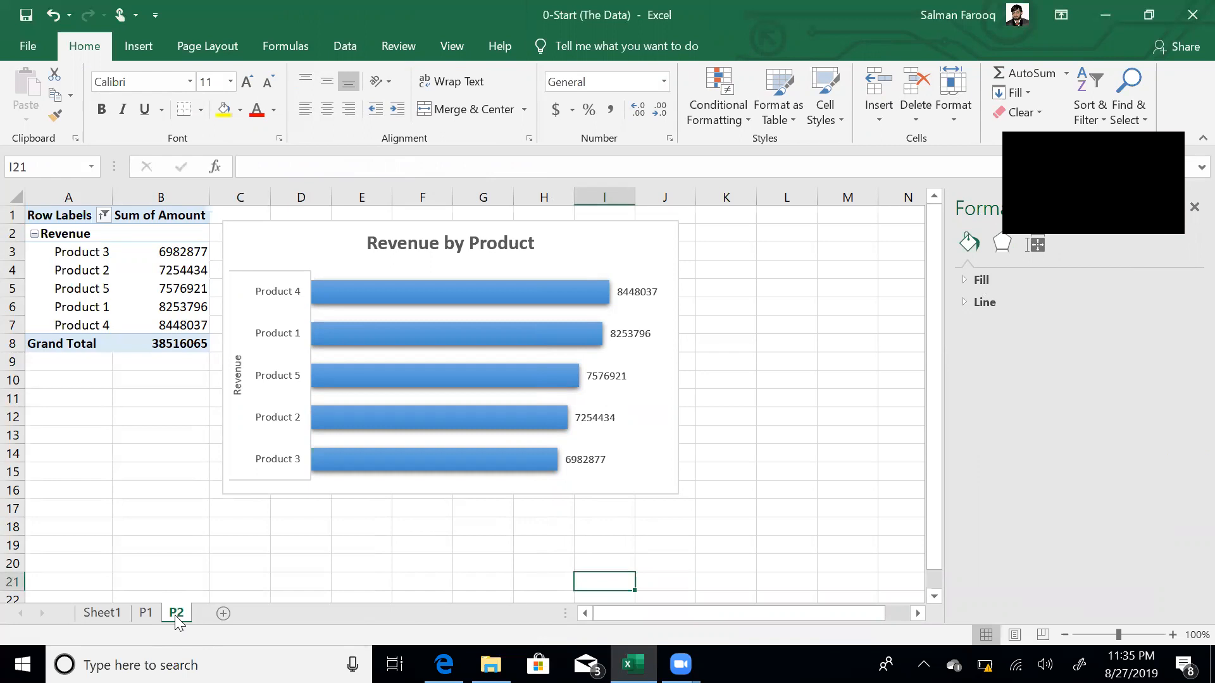
- Duplicate sheet P2 as a new sheet named P3
drag(184, 617, 215, 617)
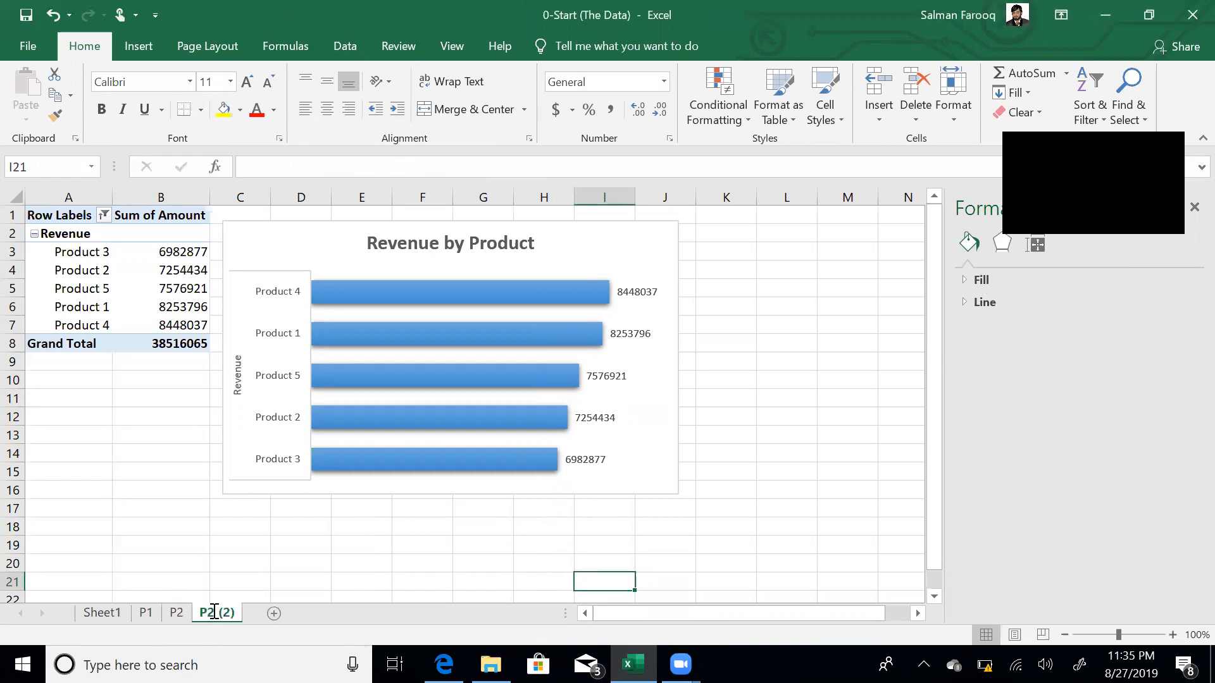
double_click(215, 614)
text(P3)
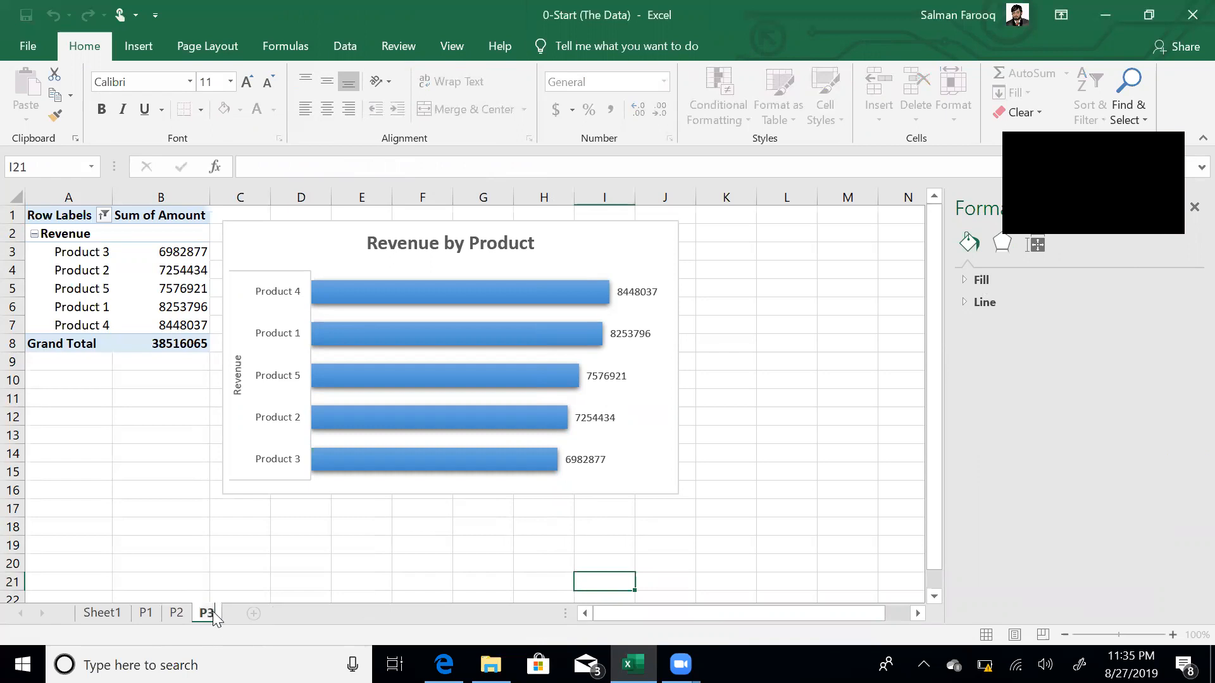
key(Return)
- Rename the pivot table on sheet P2 to RevByProd
click(176, 614)
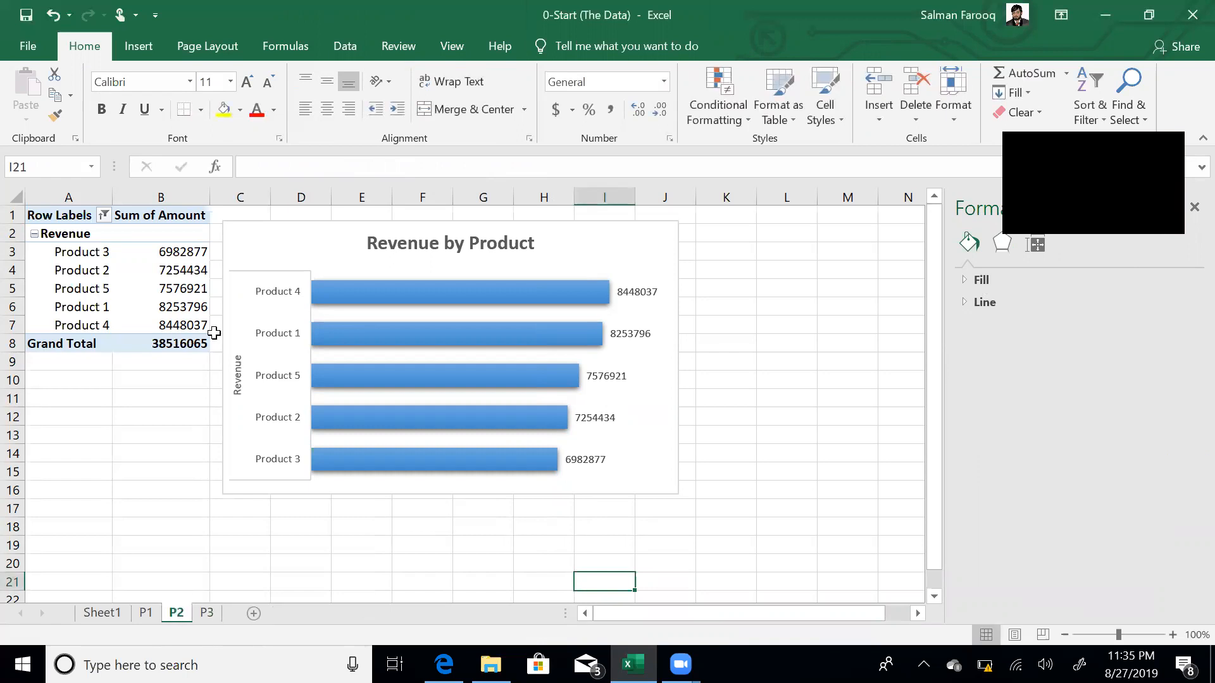
click(170, 308)
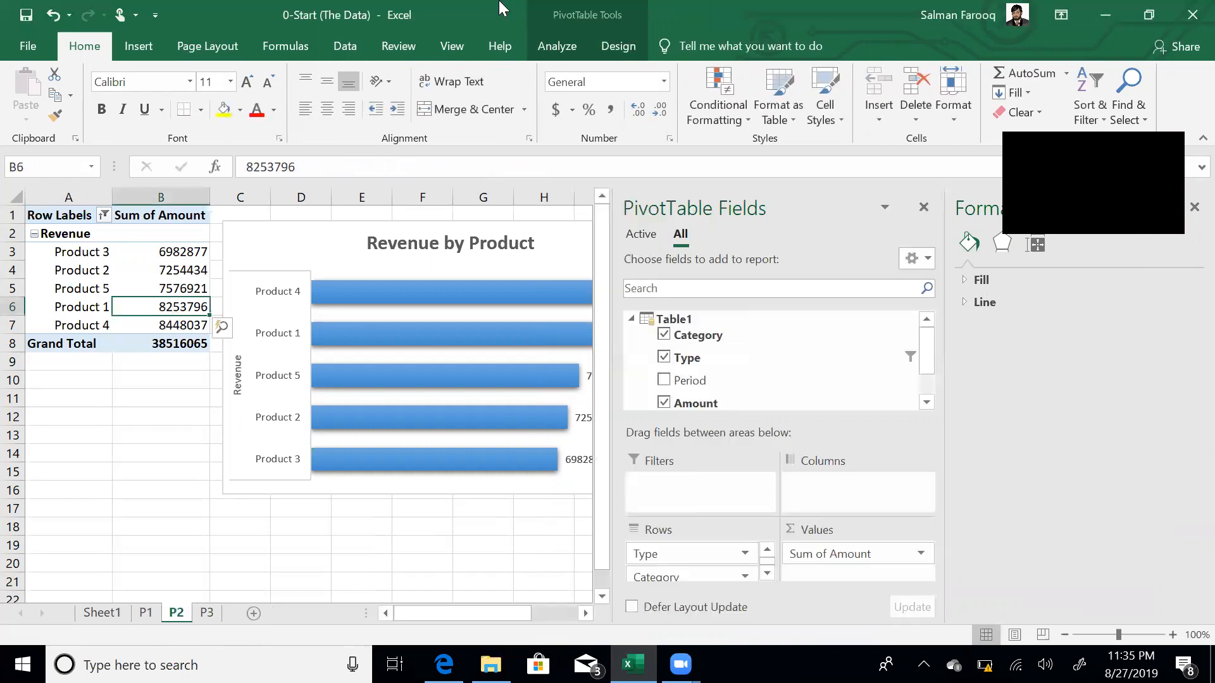
click(559, 45)
click(32, 114)
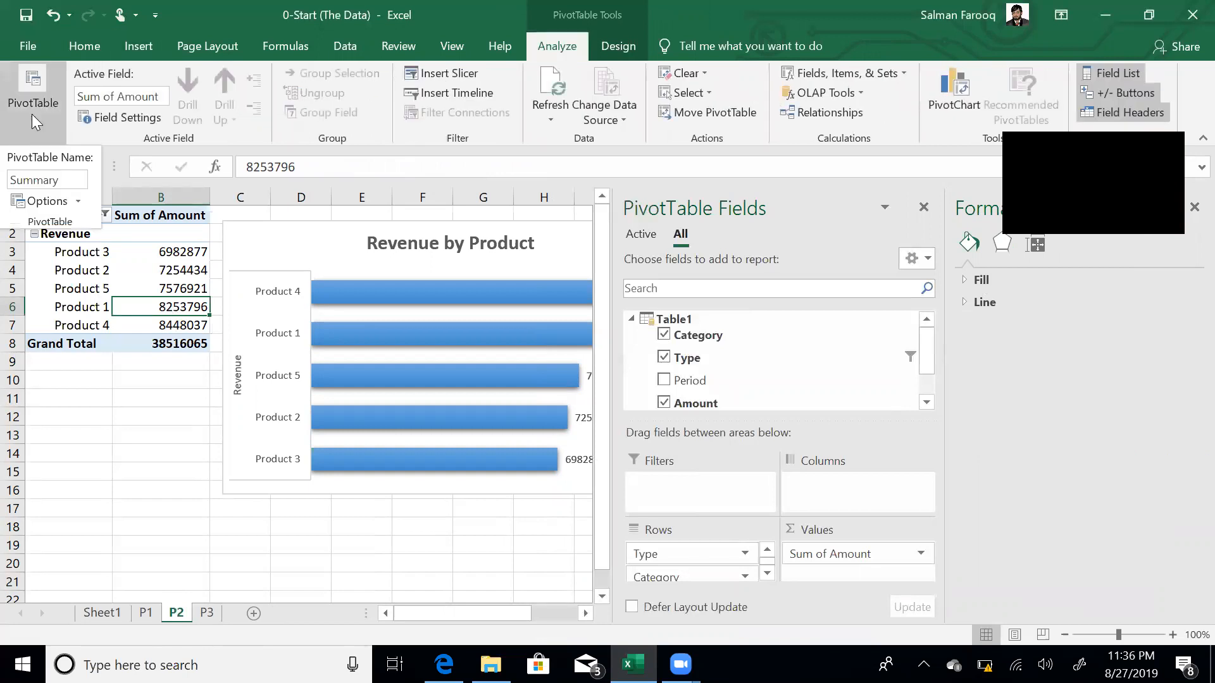
double_click(60, 179)
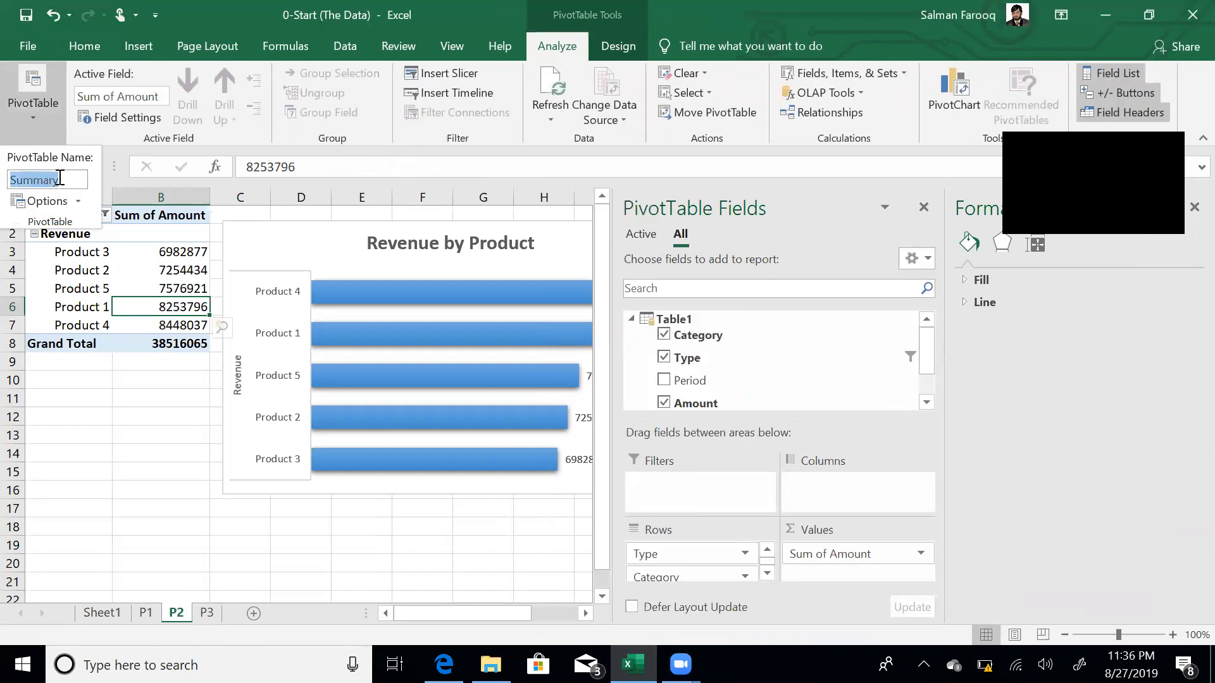
text(RevByProd)
key(Return)
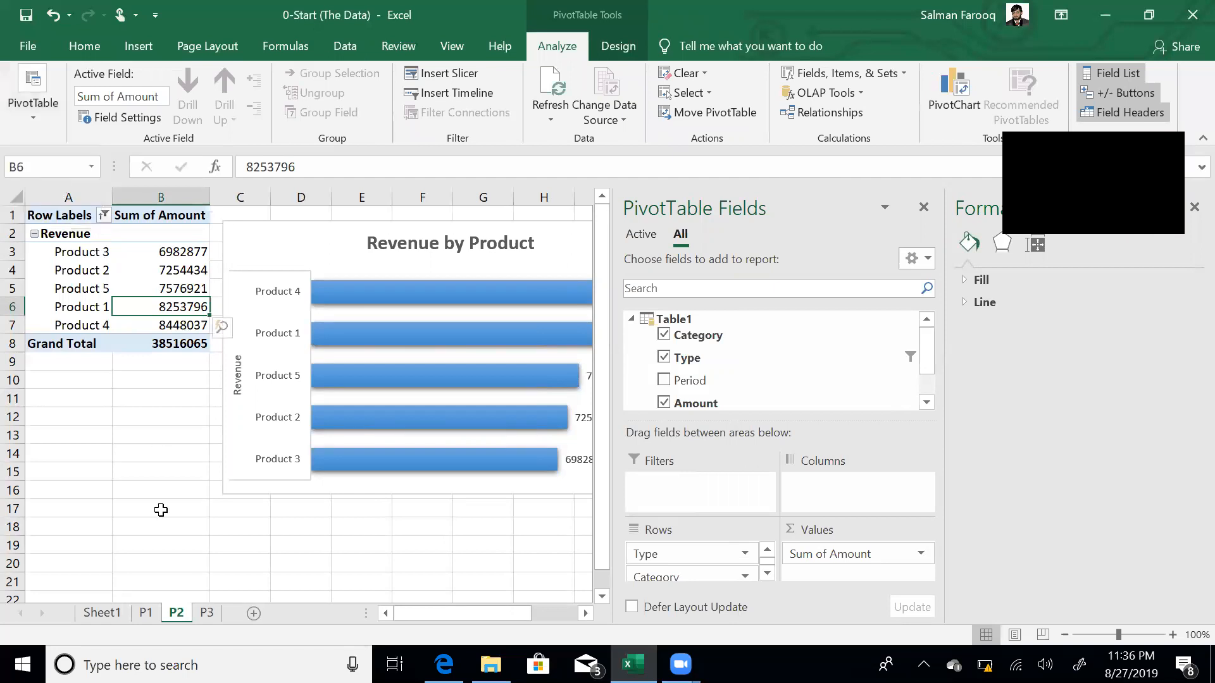
- Rename the pivot table on sheet P3 to ExpByCateg
click(205, 612)
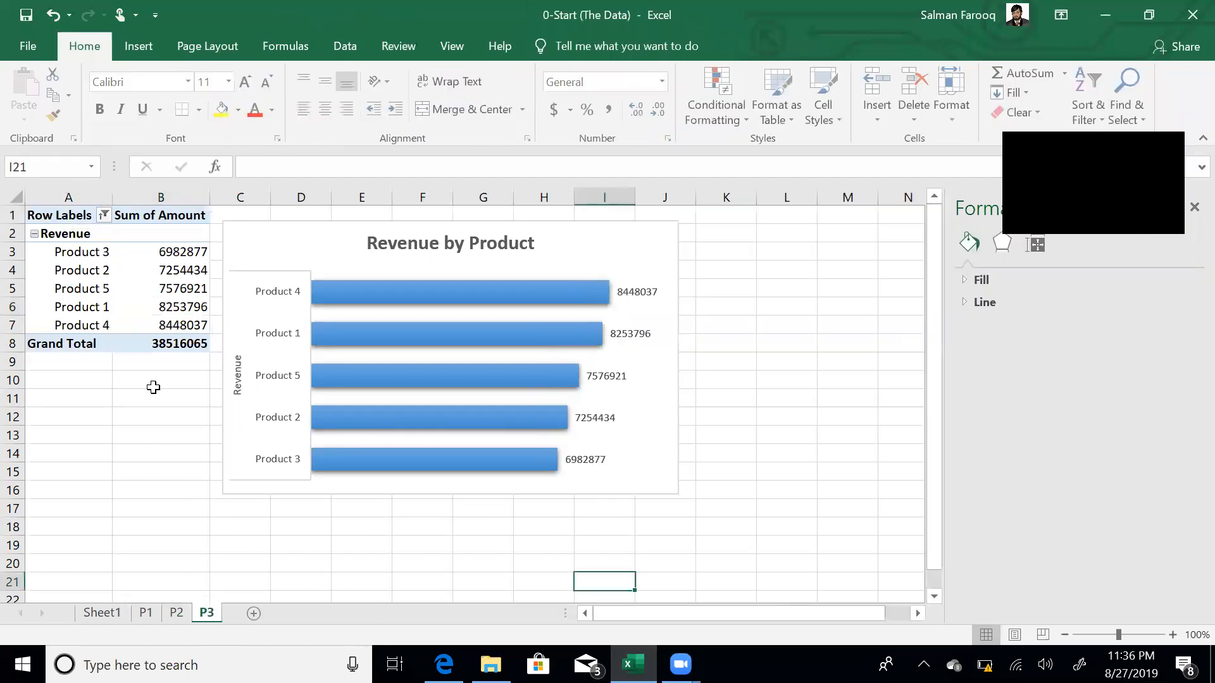
click(168, 288)
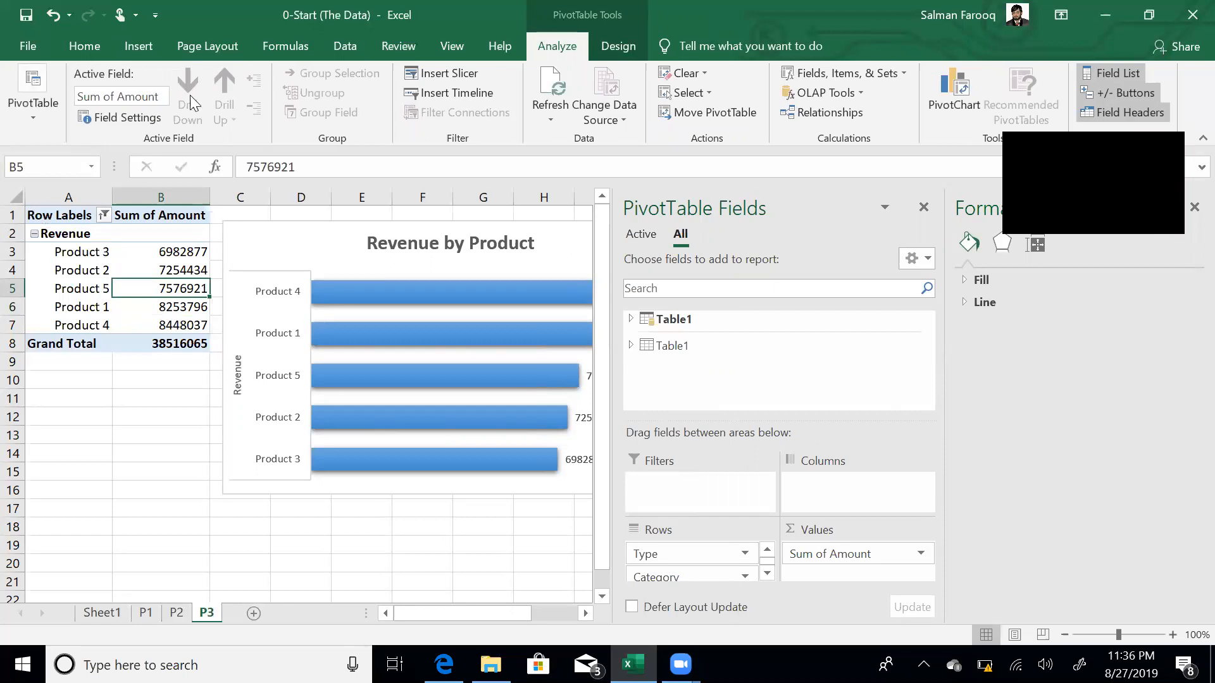
click(22, 114)
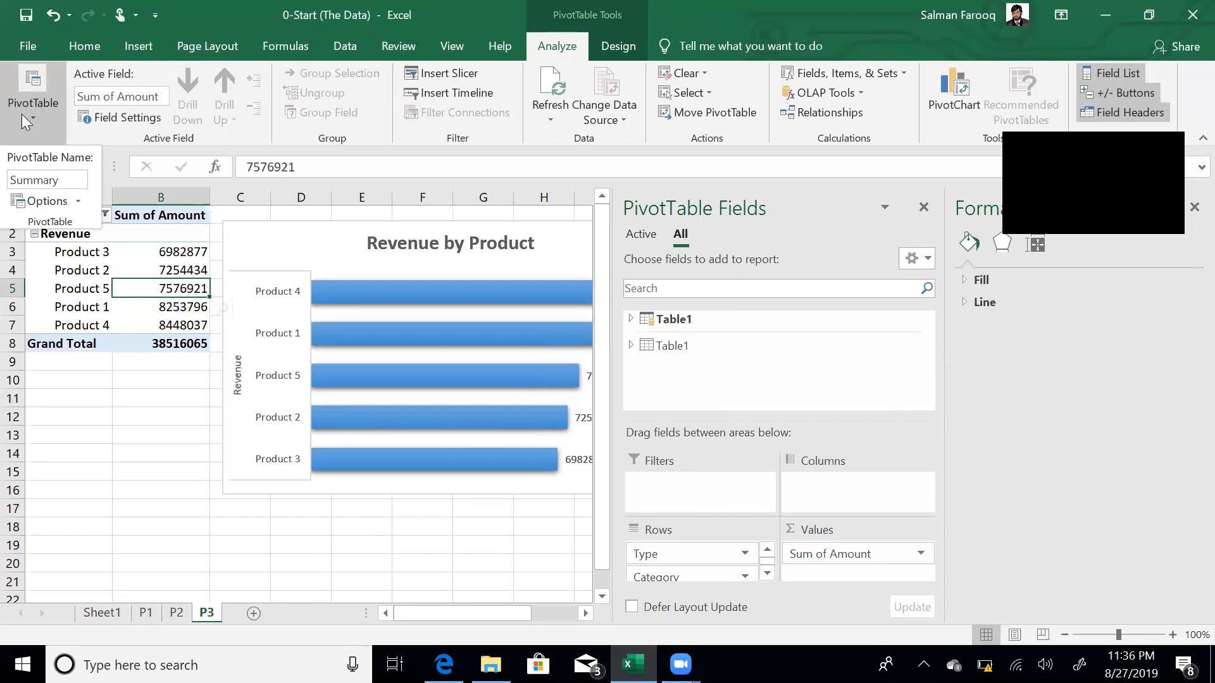
double_click(53, 175)
text(ExpByCateg)
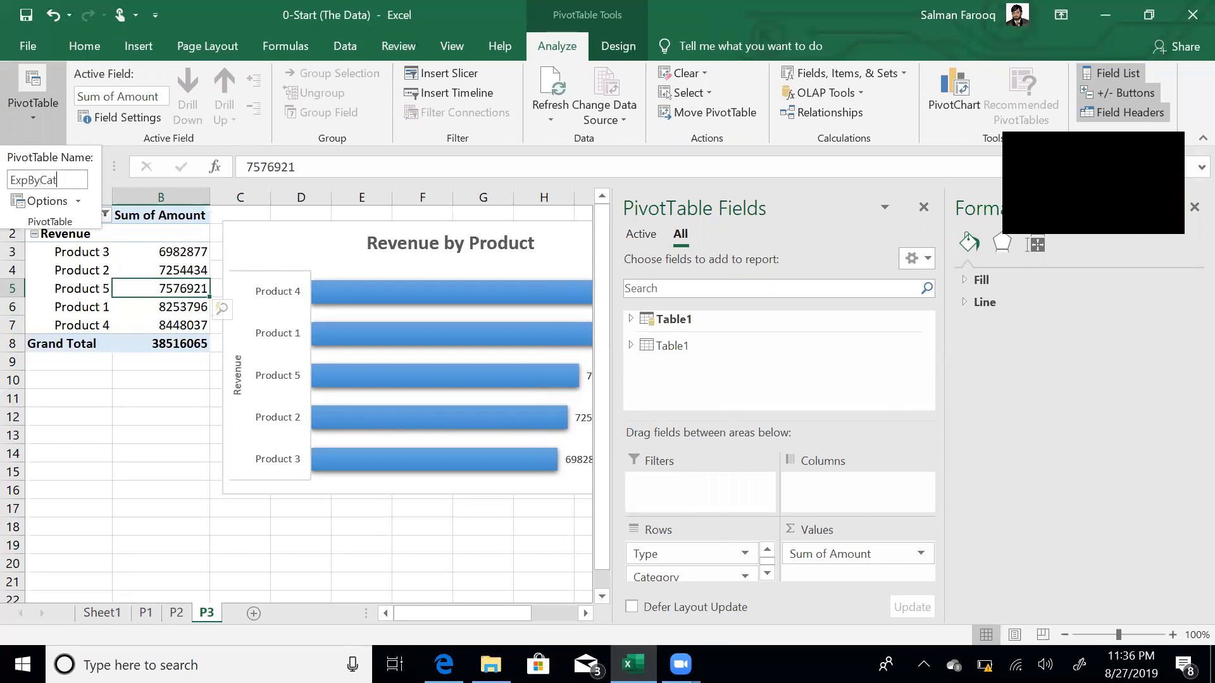
key(Return)
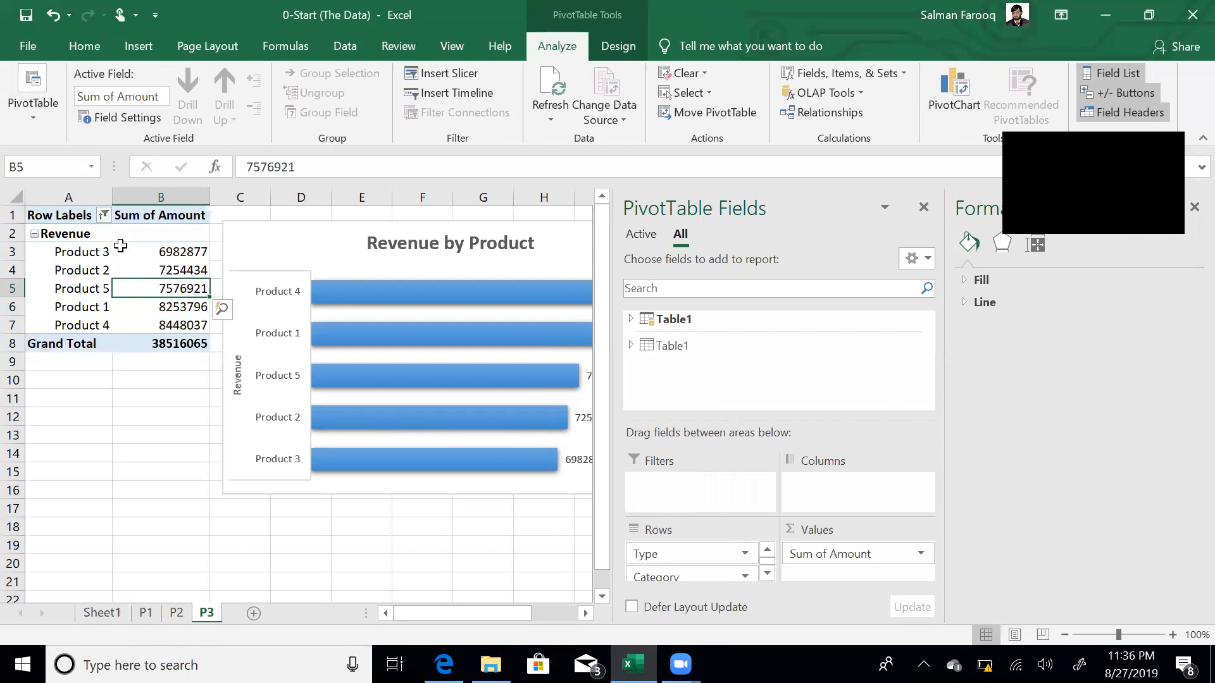
- Filter the P3 pivot rows to Expense only, excluding Revenue
click(104, 216)
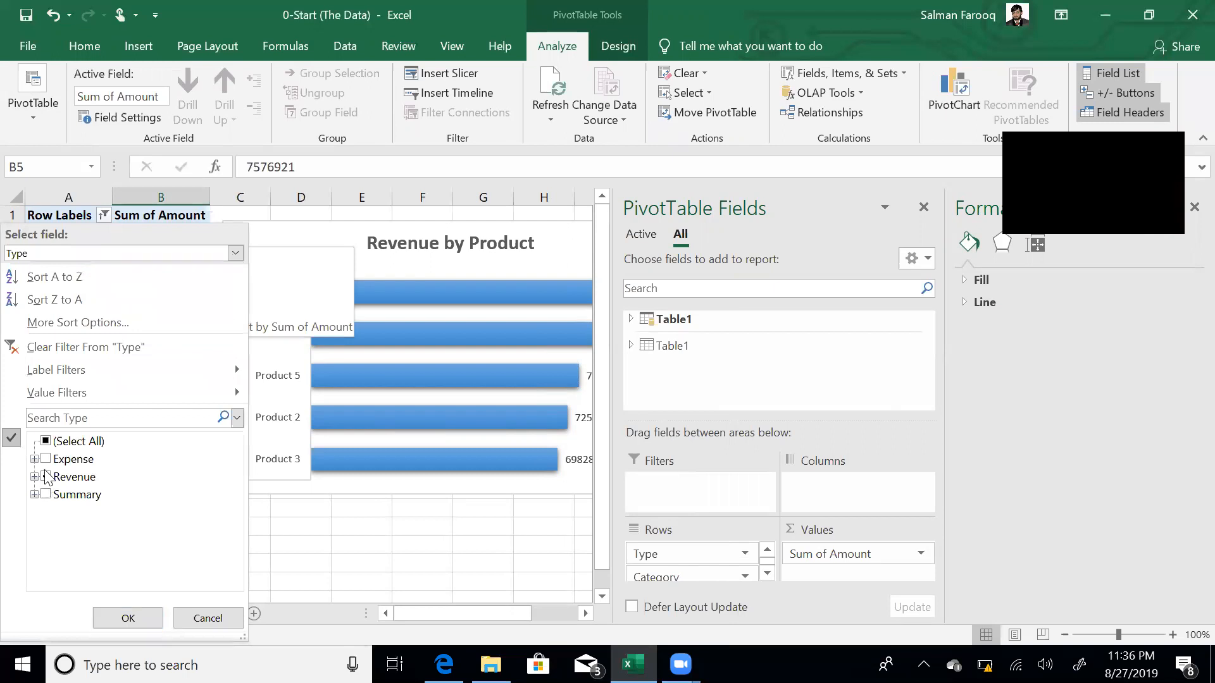
click(46, 460)
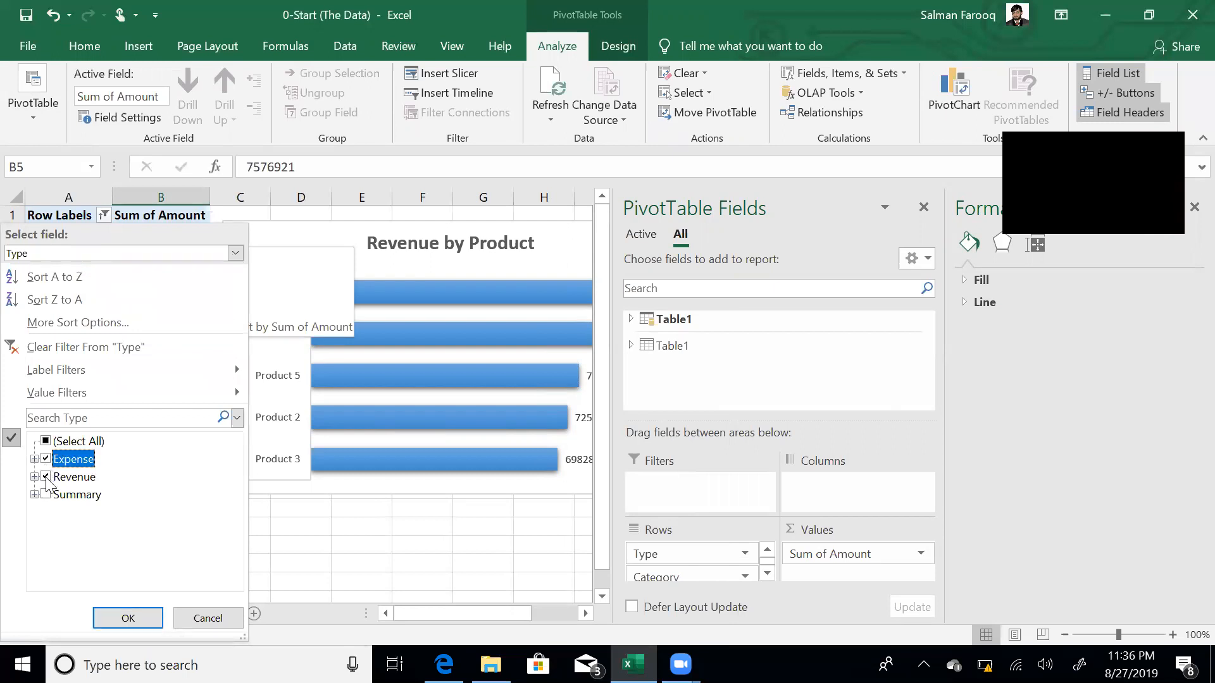
click(46, 477)
click(127, 618)
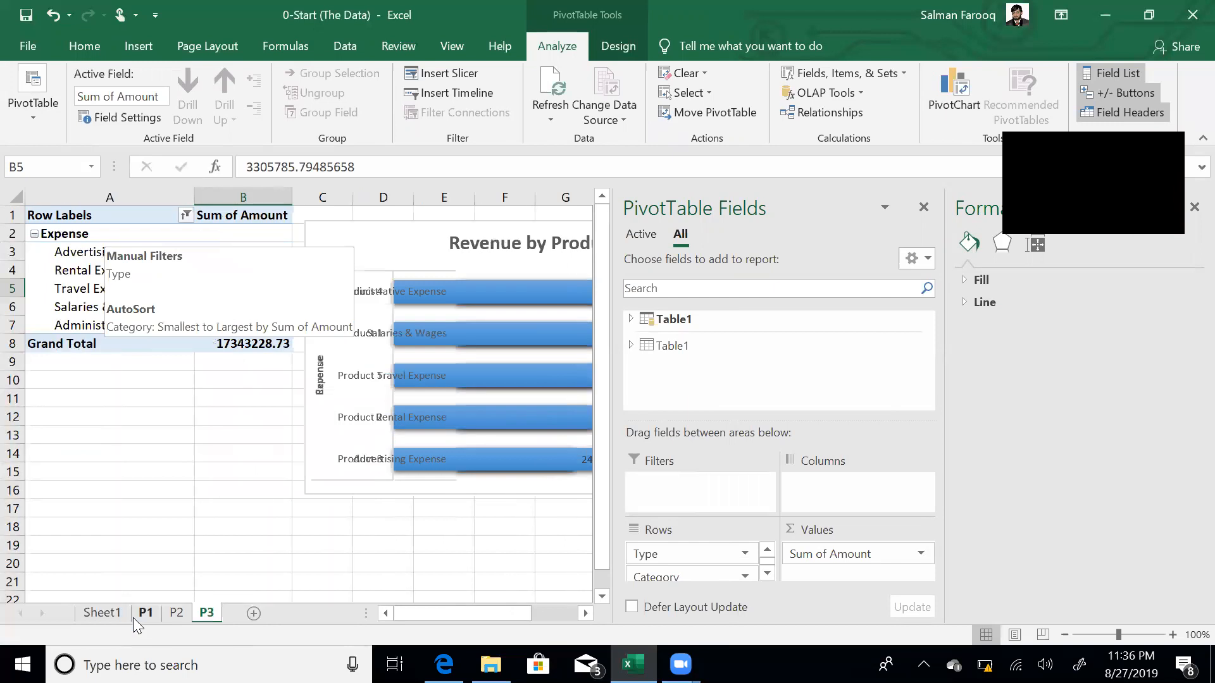
click(524, 546)
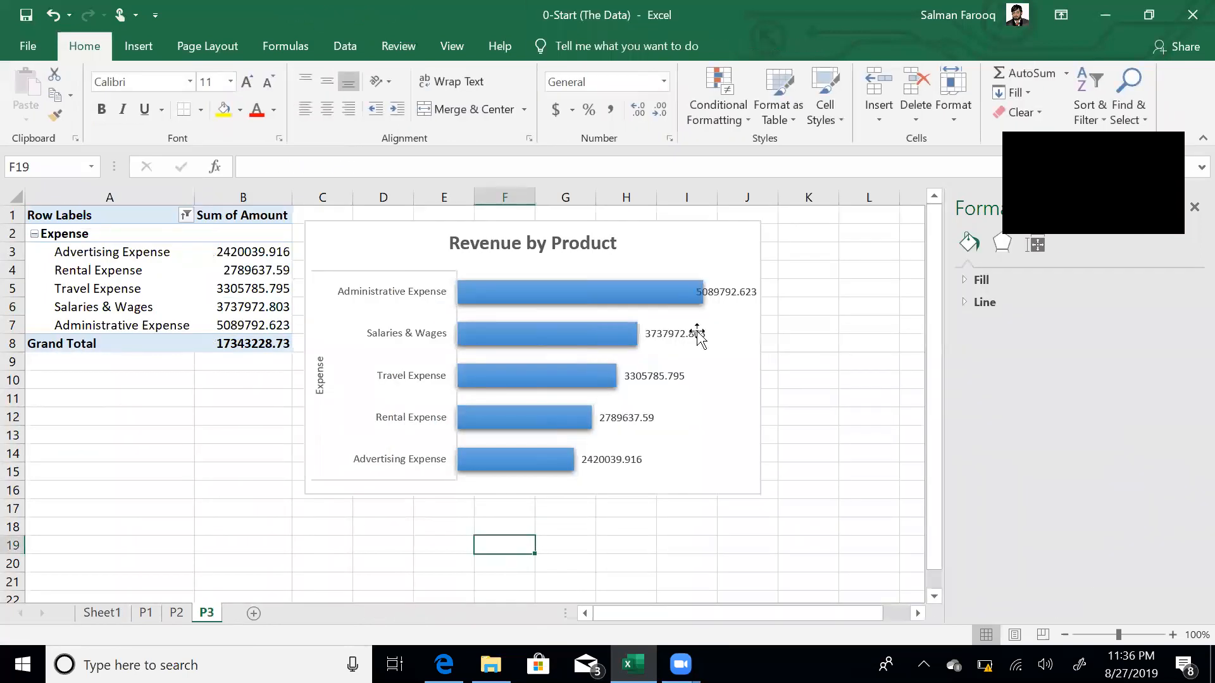
- Replace 'Revenue' with 'Expenses' in the chart title
click(522, 244)
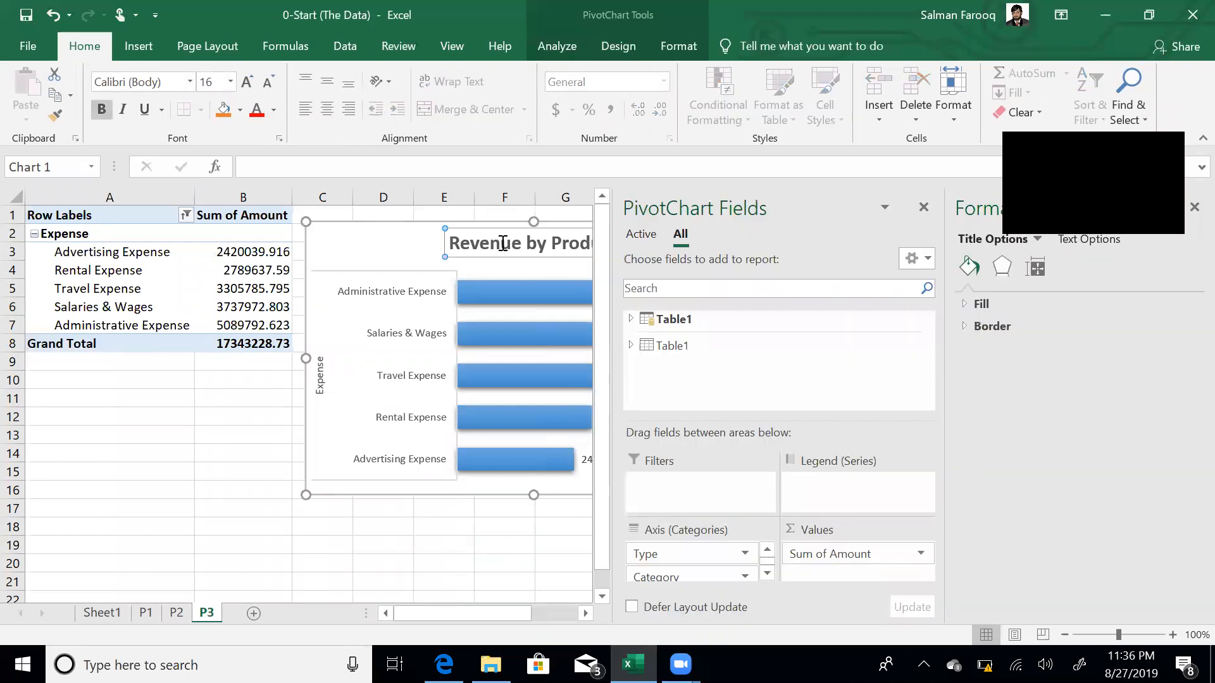
click(503, 243)
double_click(502, 243)
text(Expenses)
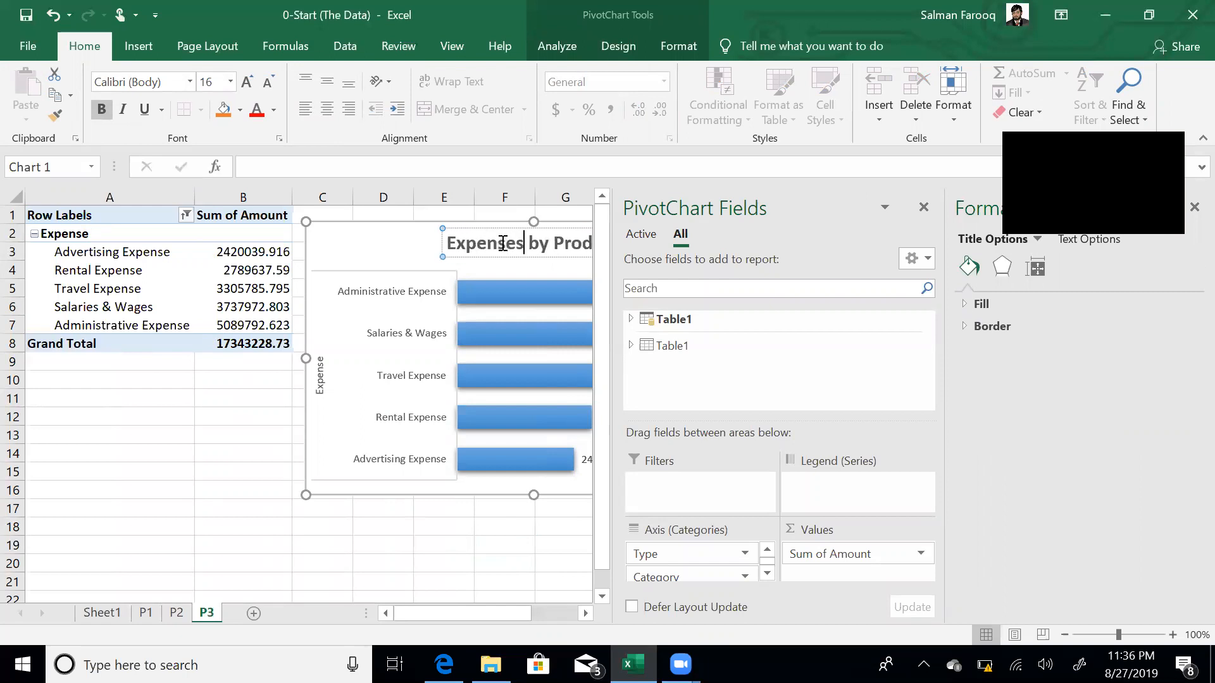
- Replace 'Product' with 'Category' in the P3 chart title
key(ctrl+shift+Right)
text(Category)
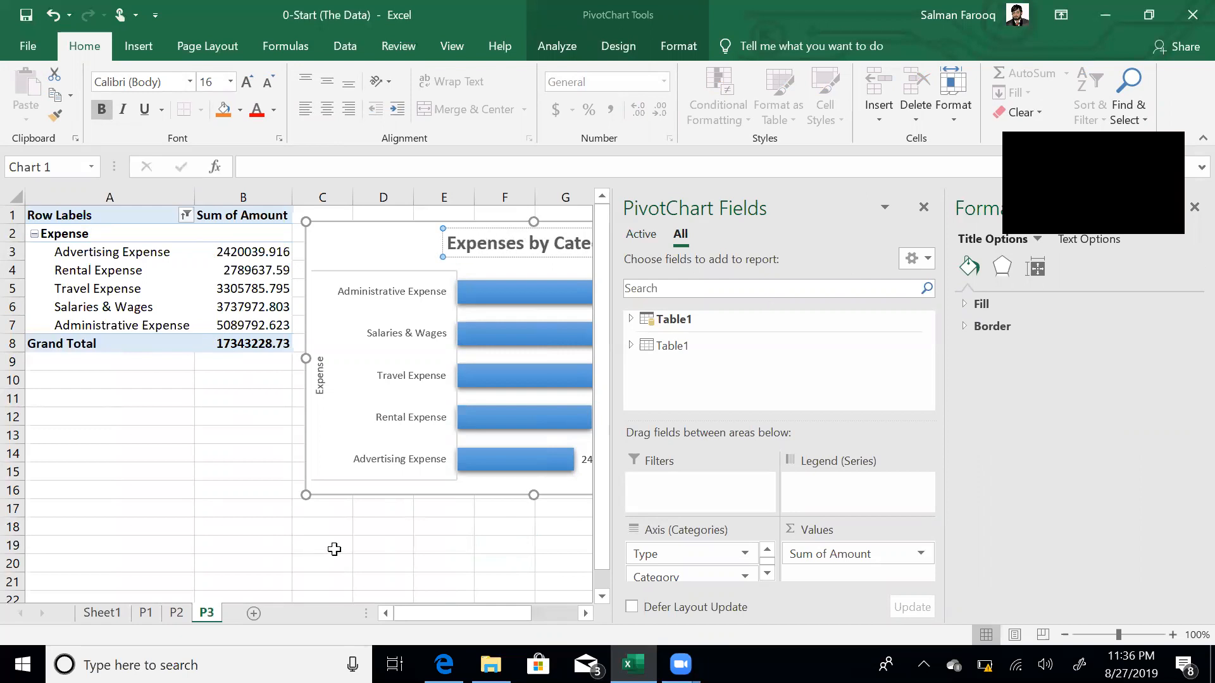
click(334, 549)
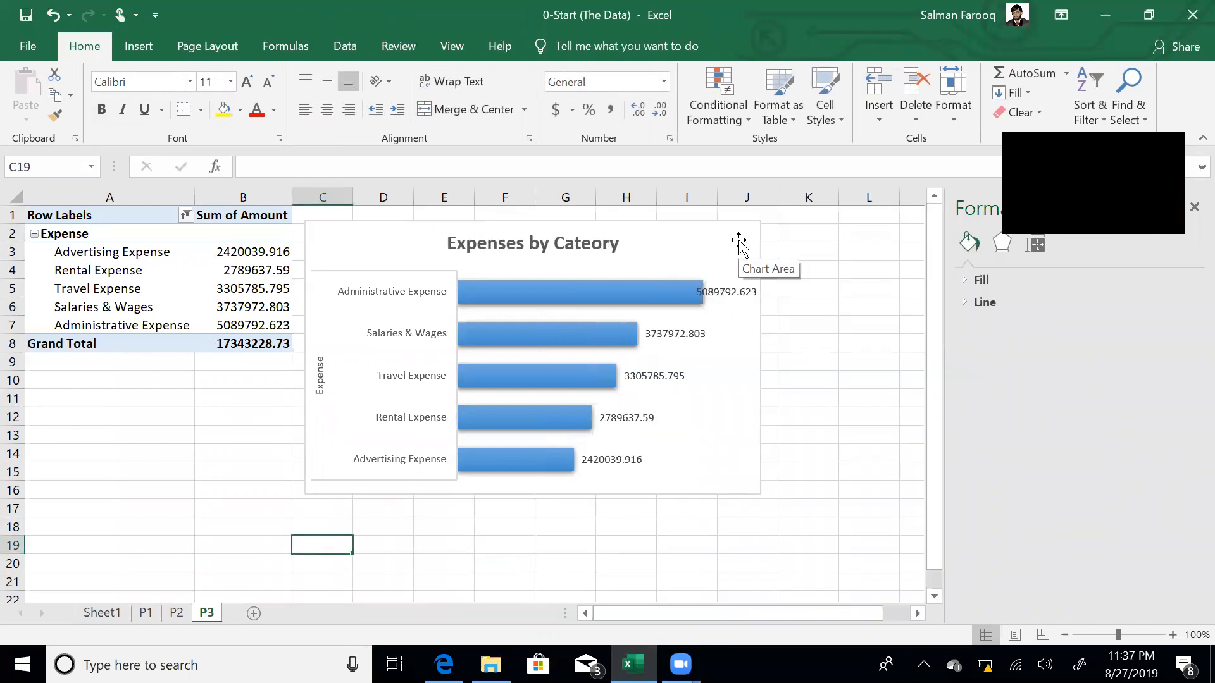
- Format the expense amounts through the Grand Total with thousands separators and no decimals
click(236, 253)
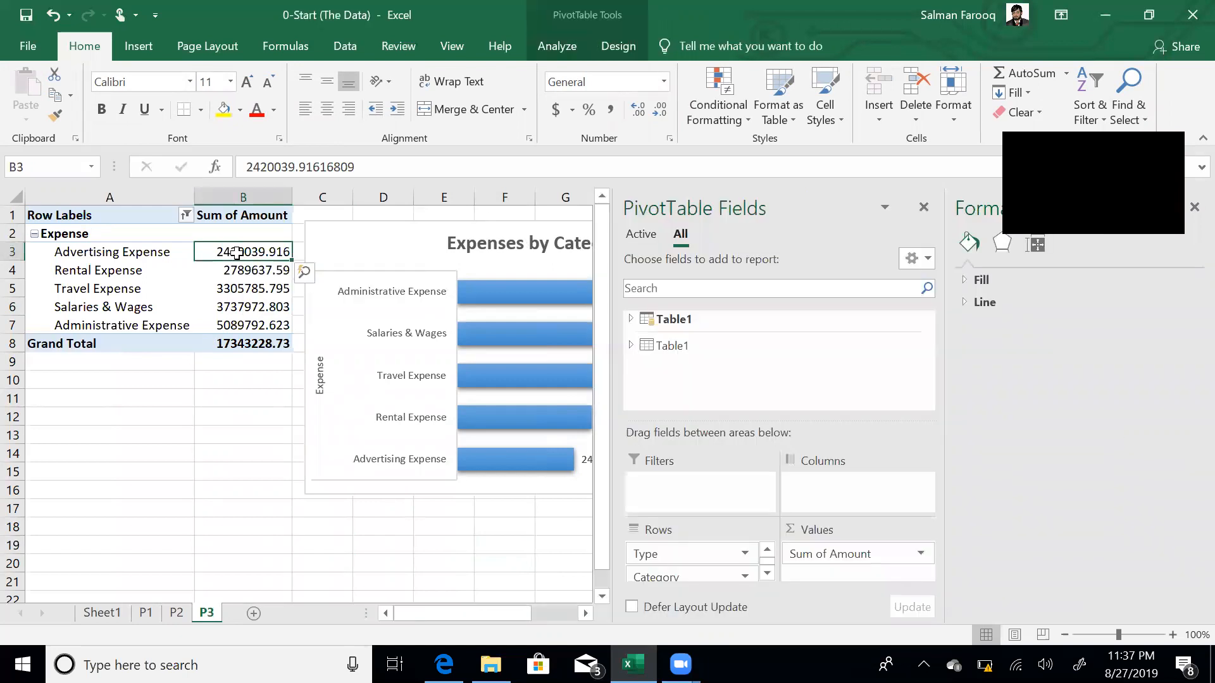
key(ctrl+shift+Down)
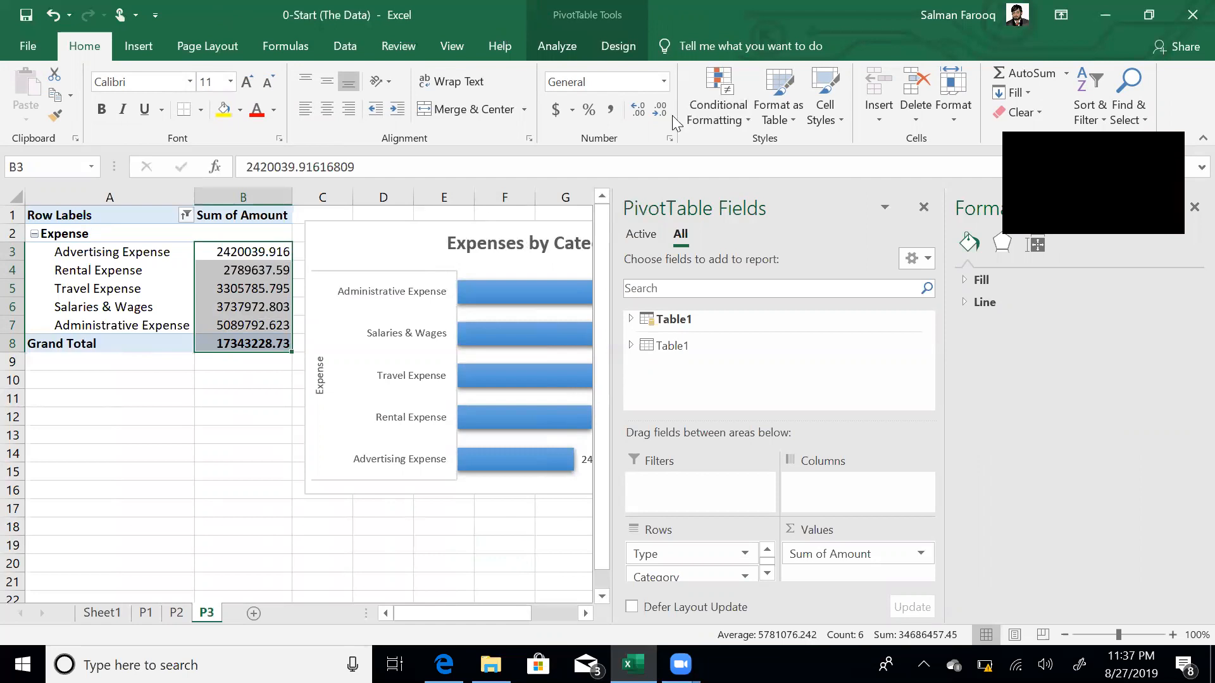
click(609, 111)
click(660, 114)
click(660, 114)
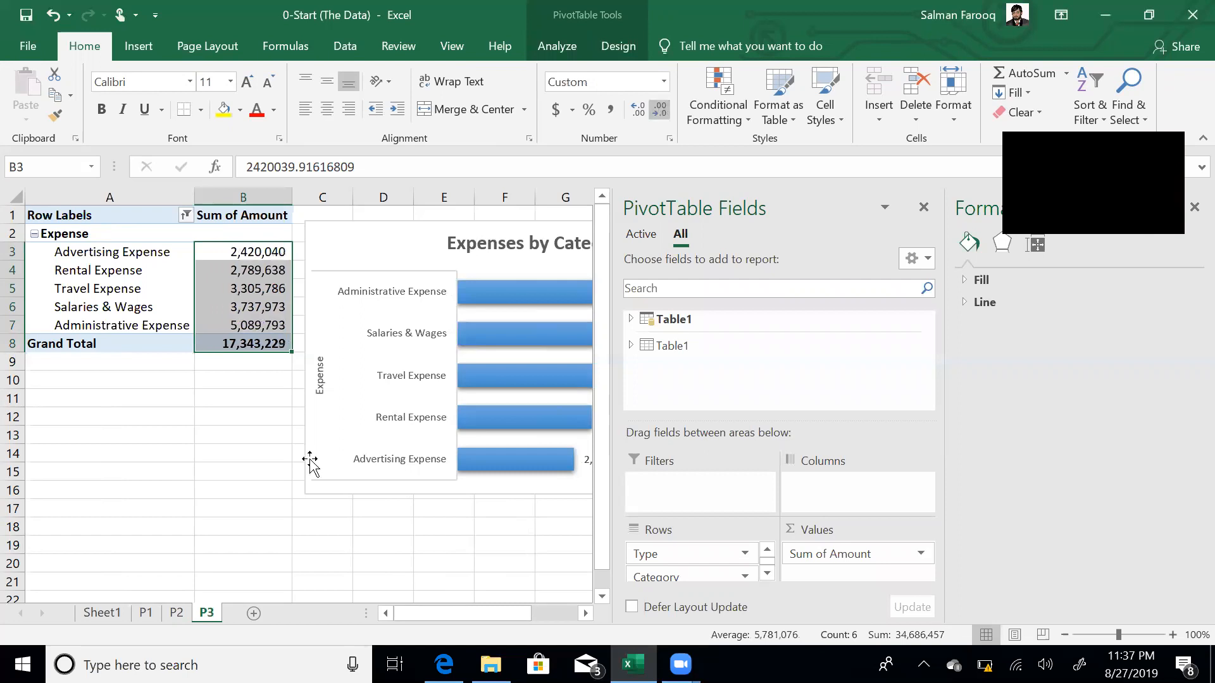
click(467, 531)
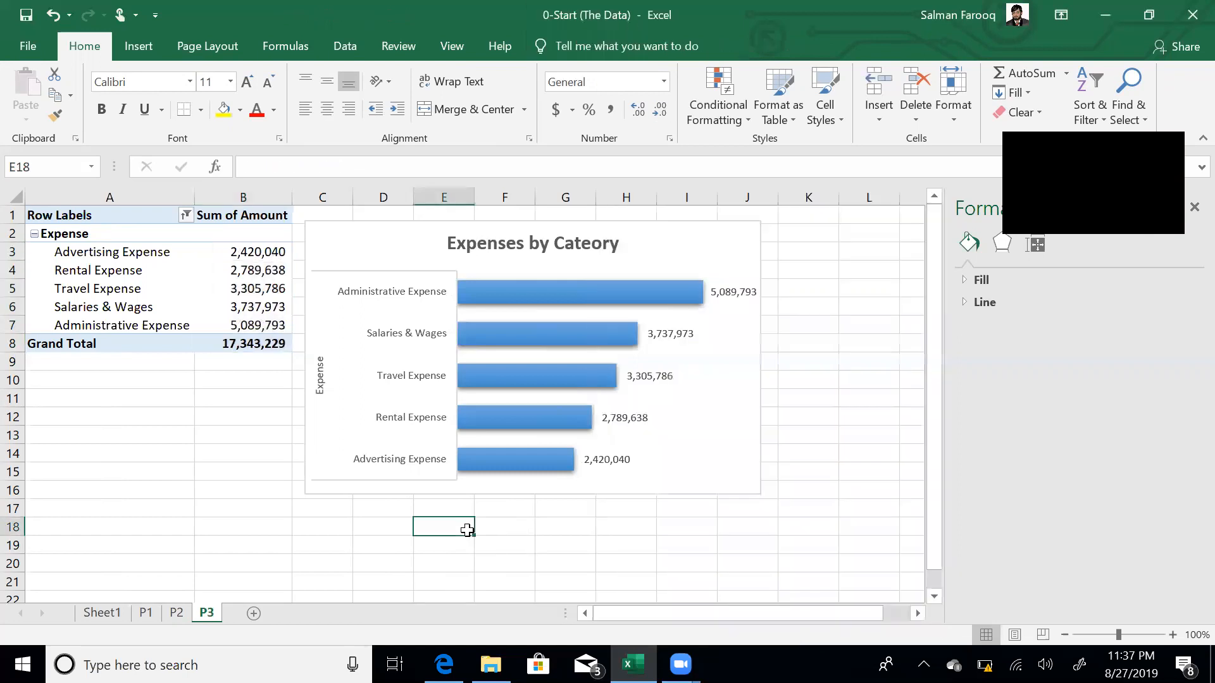
click(176, 612)
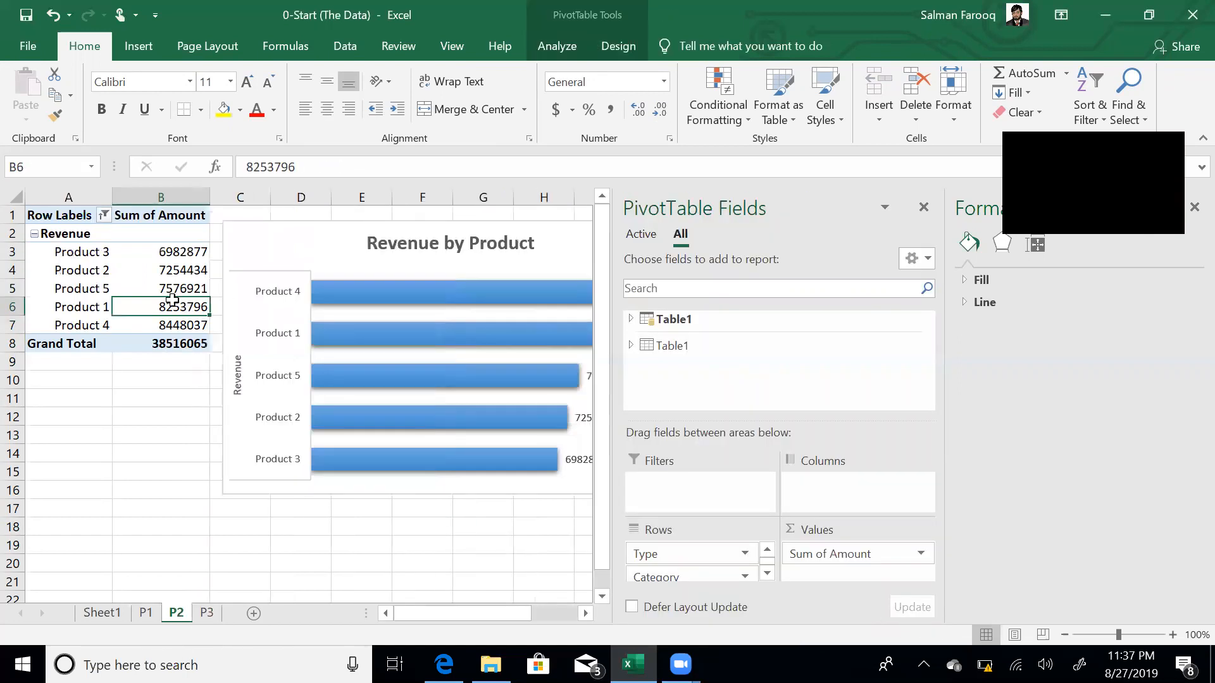
- Format the P2 revenue amounts through the Grand Total with thousands separators and no decimals
click(171, 255)
key(ctrl+shift+Down)
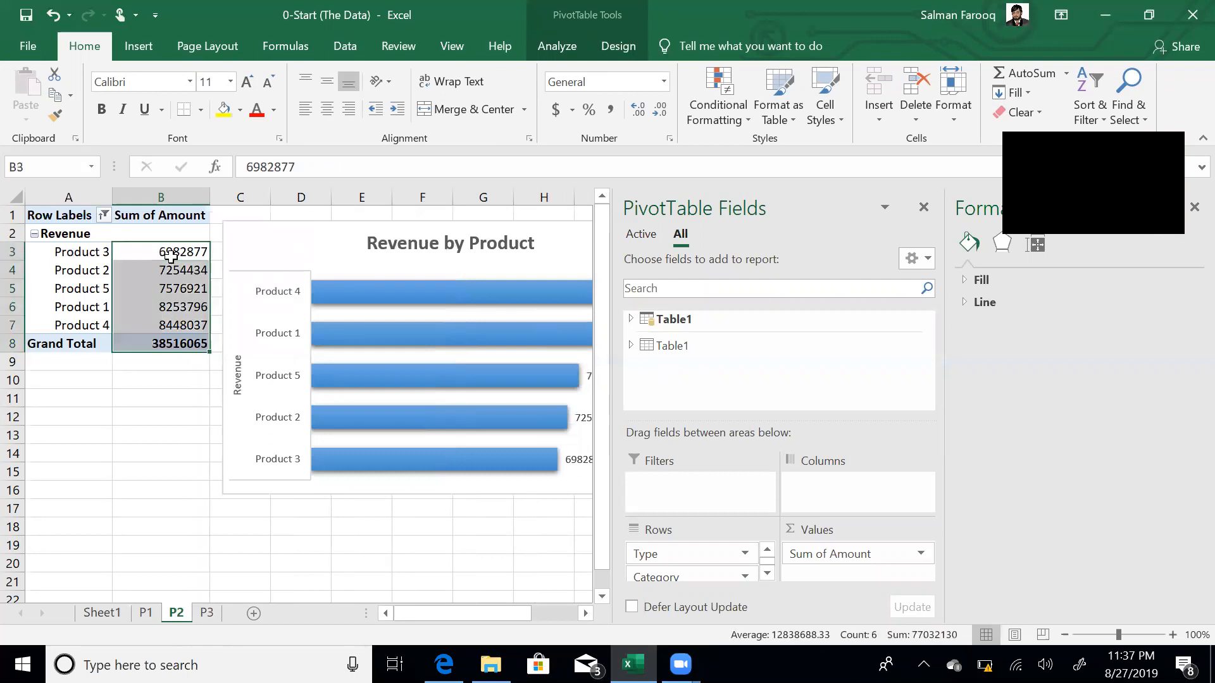
click(610, 109)
click(661, 113)
click(660, 113)
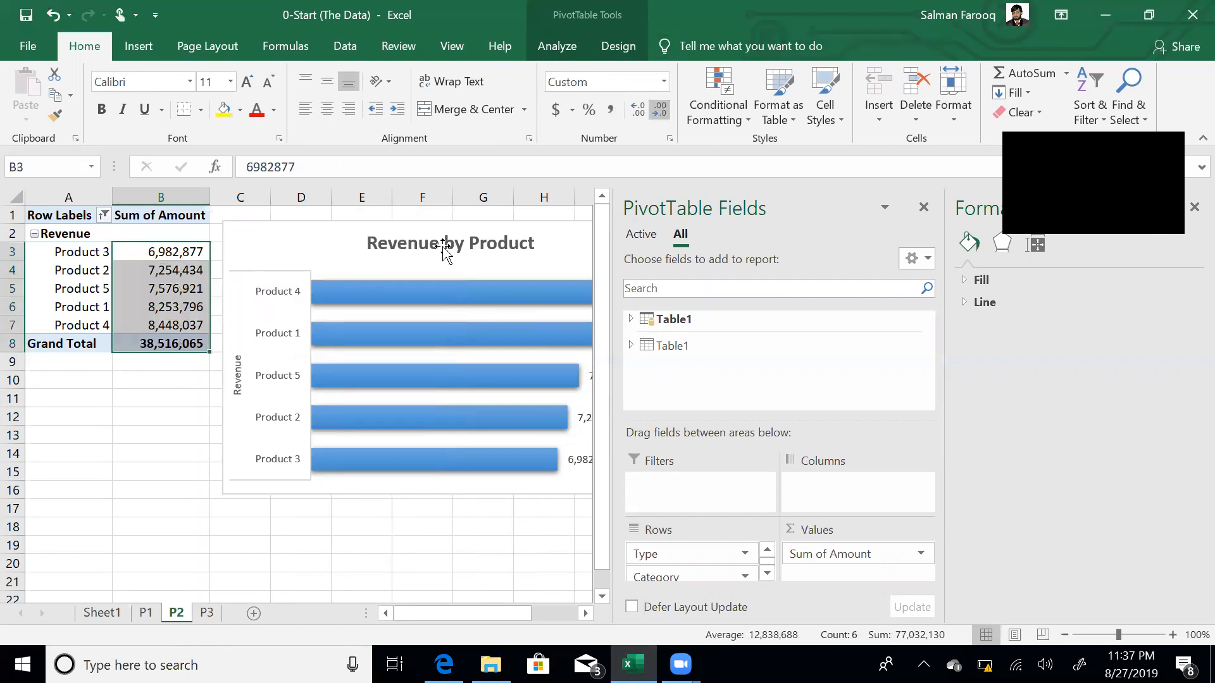
click(195, 380)
key(Up)
key(Up)
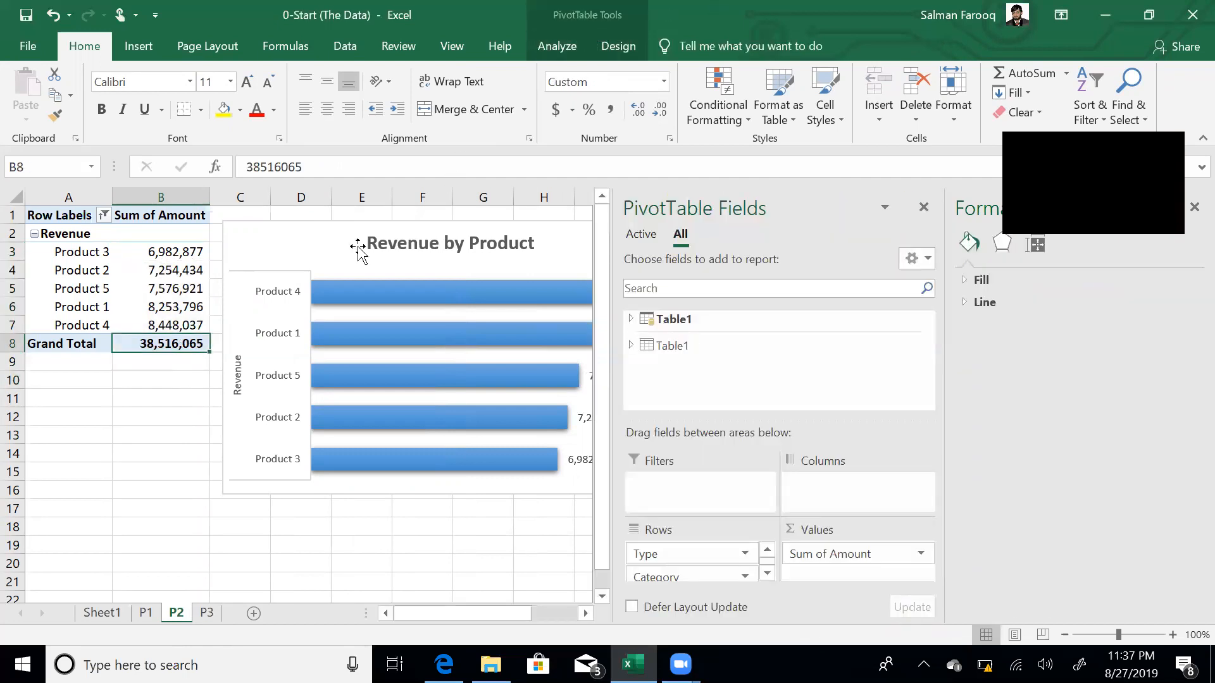
- Recolour the Revenue by Product chart bars with an orange palette
click(336, 237)
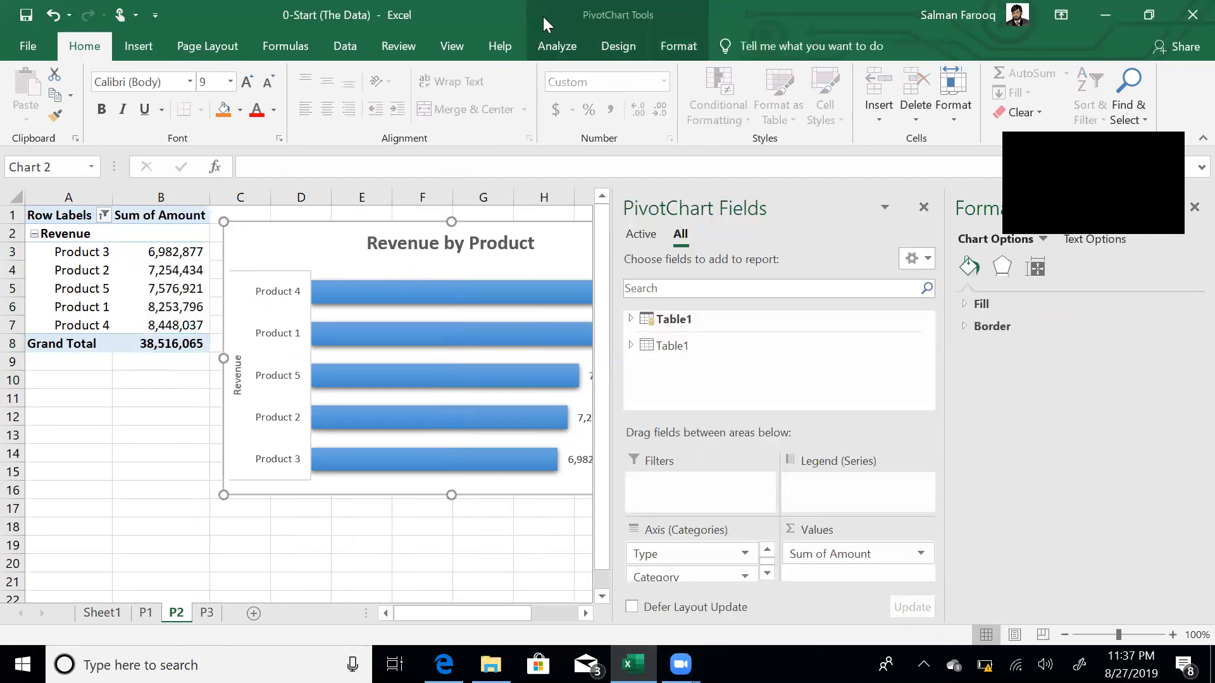
click(604, 48)
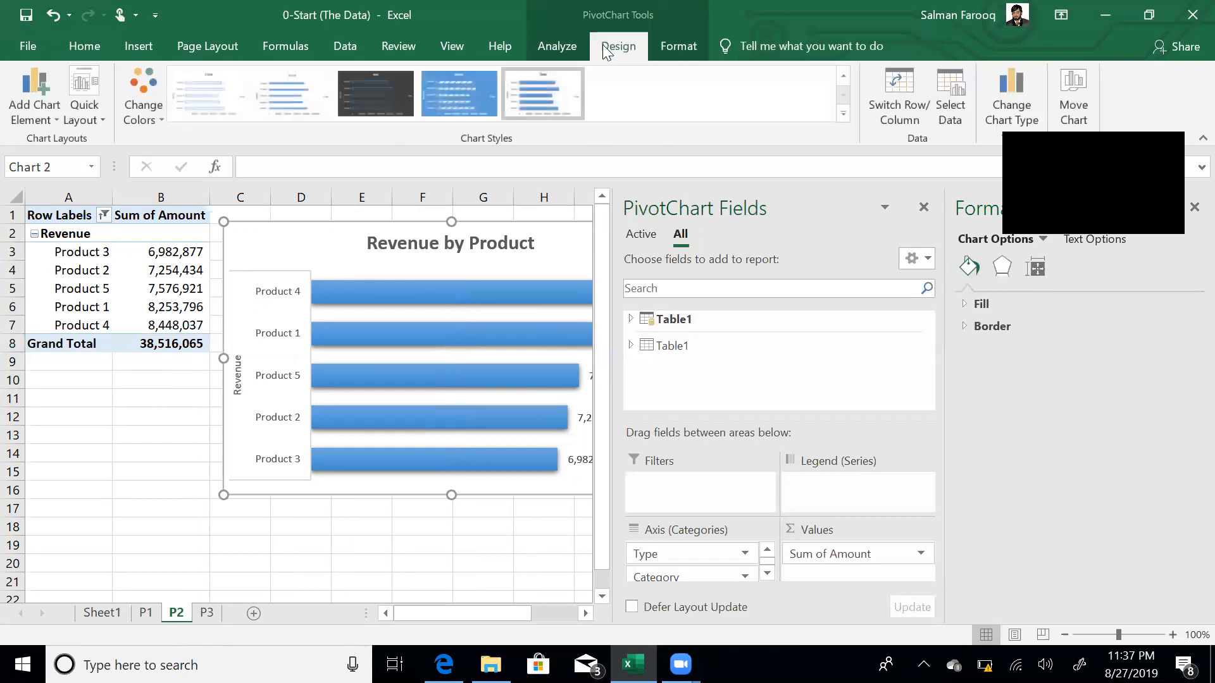
click(155, 109)
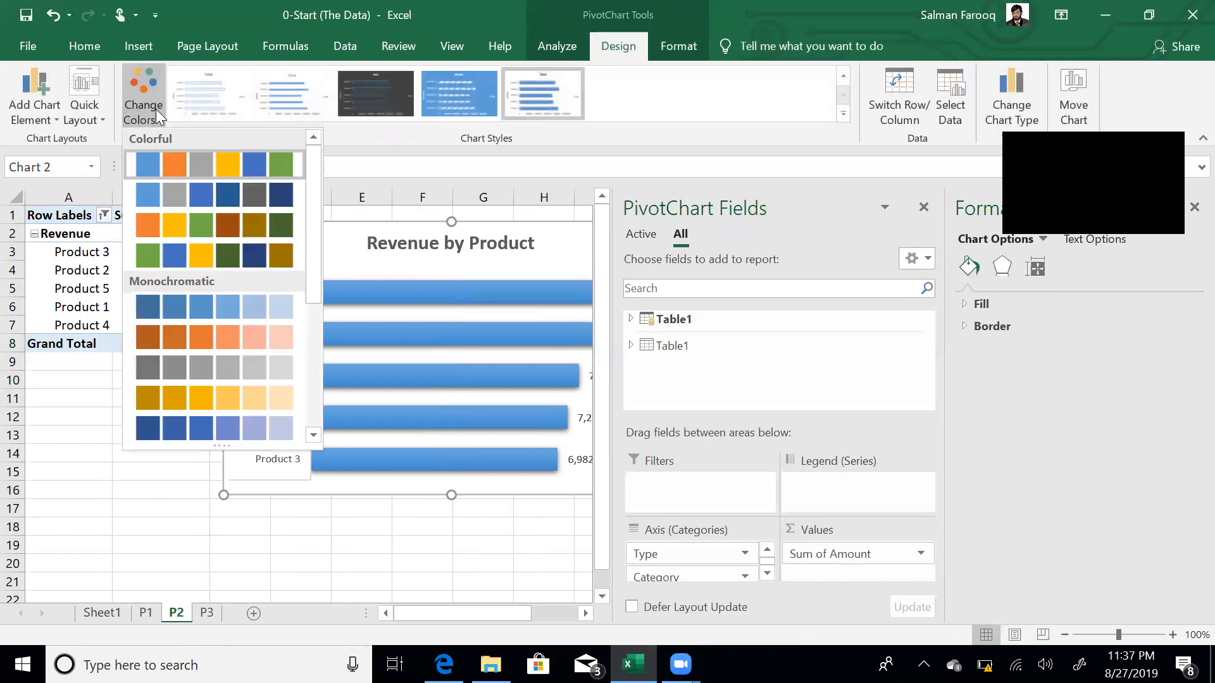
click(276, 218)
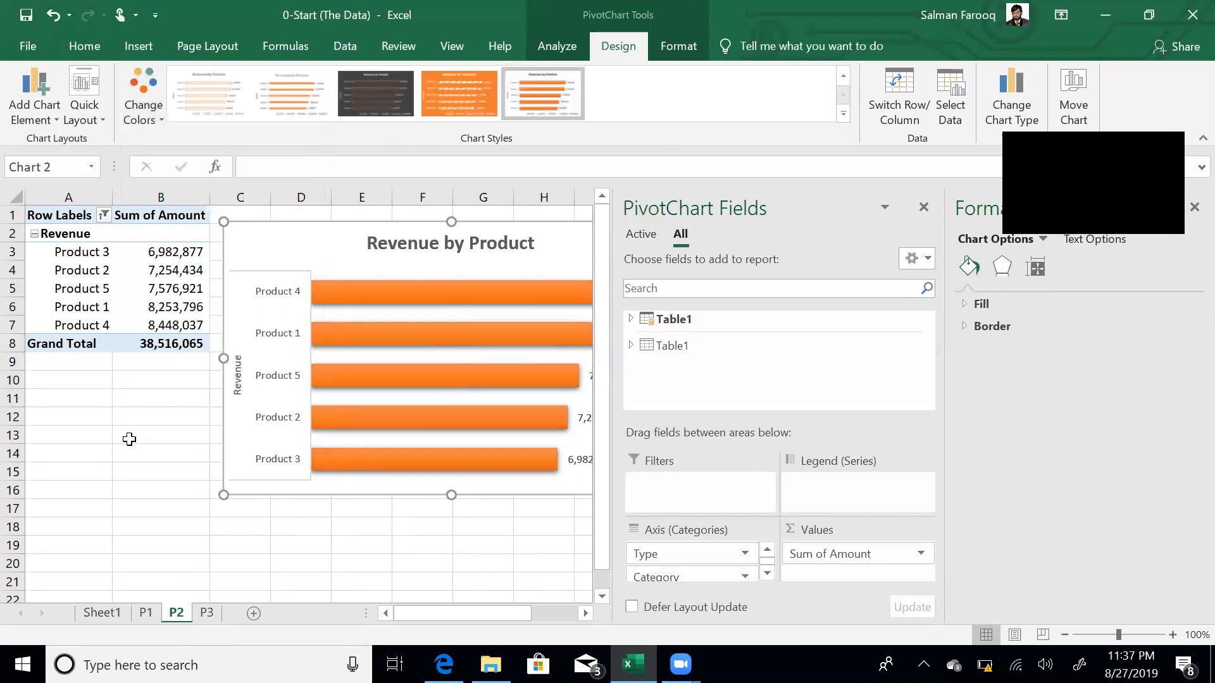
click(124, 400)
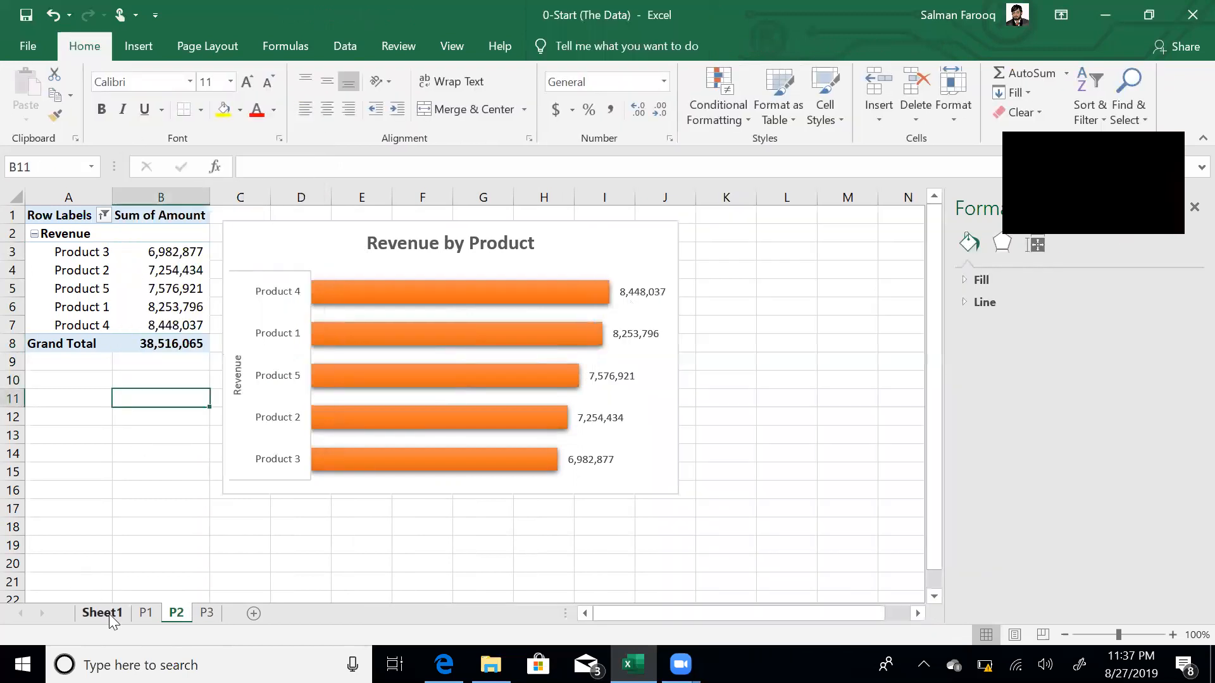
- Review sheets P1 and P2, then go back to sheet P3's Expenses by Cateory pivot
click(145, 614)
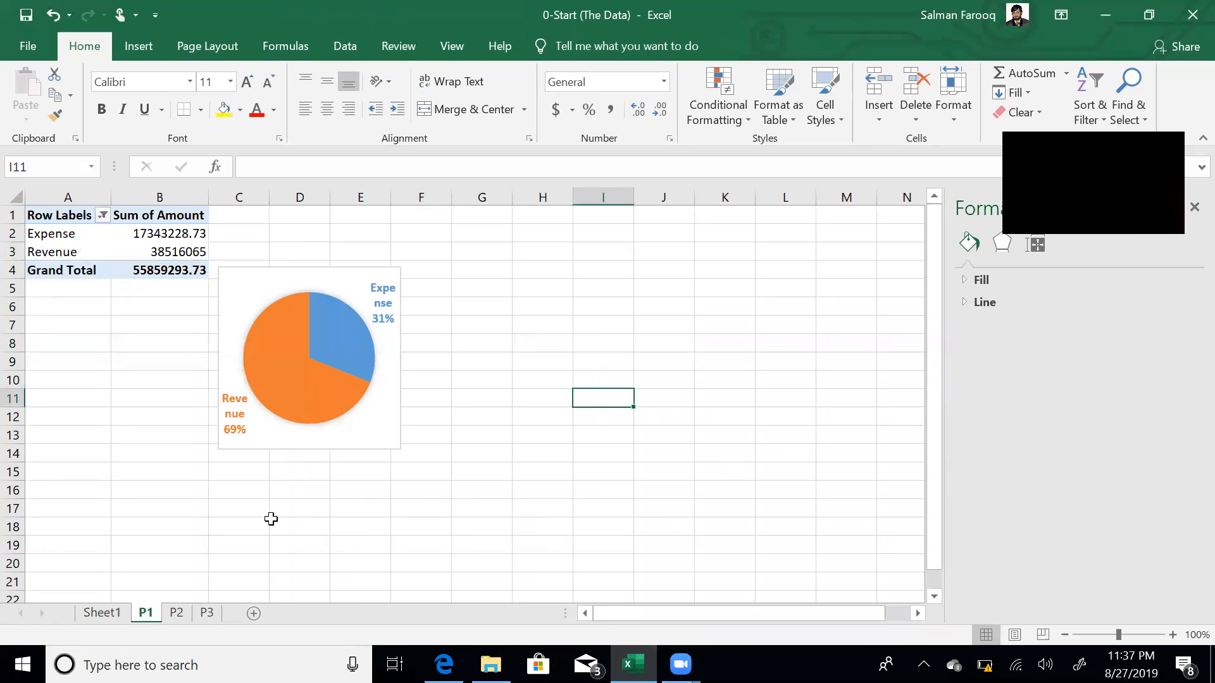
click(177, 613)
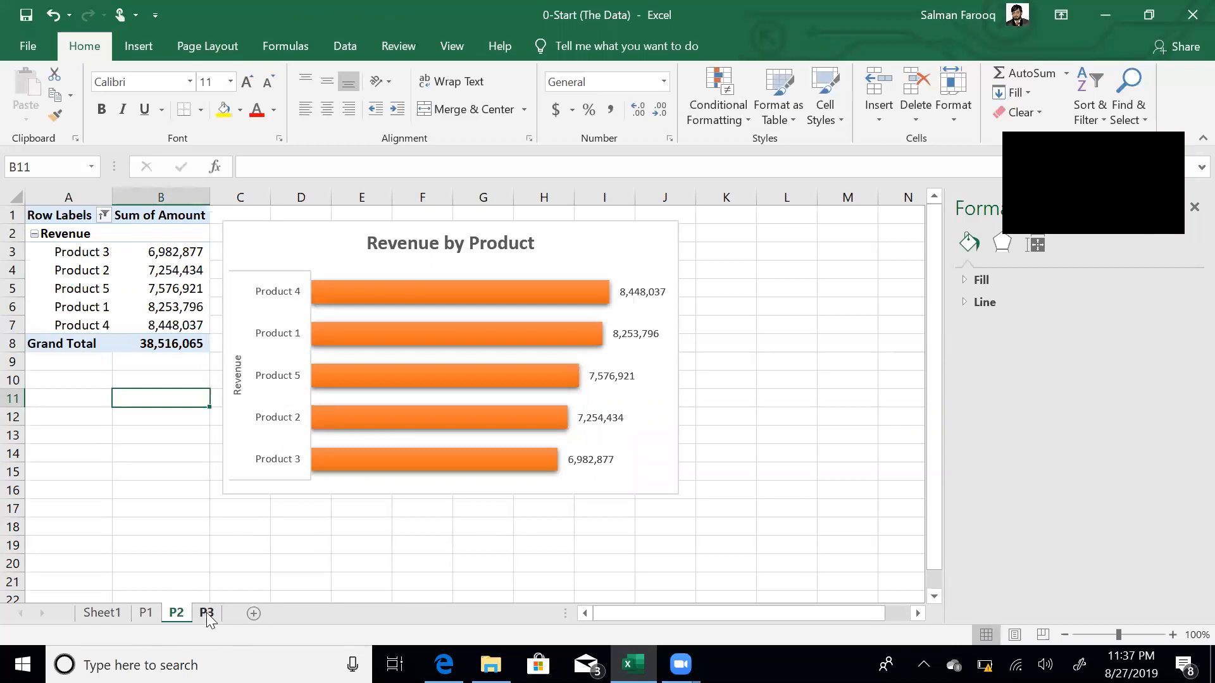
click(207, 614)
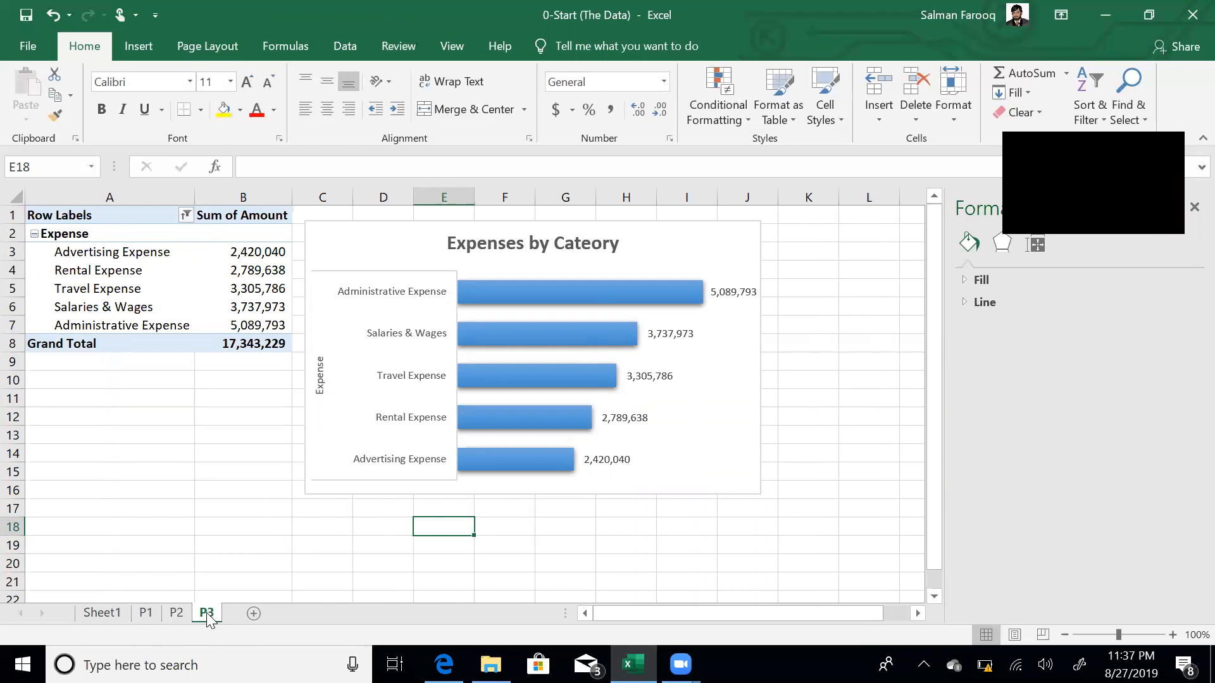
- Copy sheet P3 and name the copy P4
drag(207, 611, 241, 613)
double_click(242, 612)
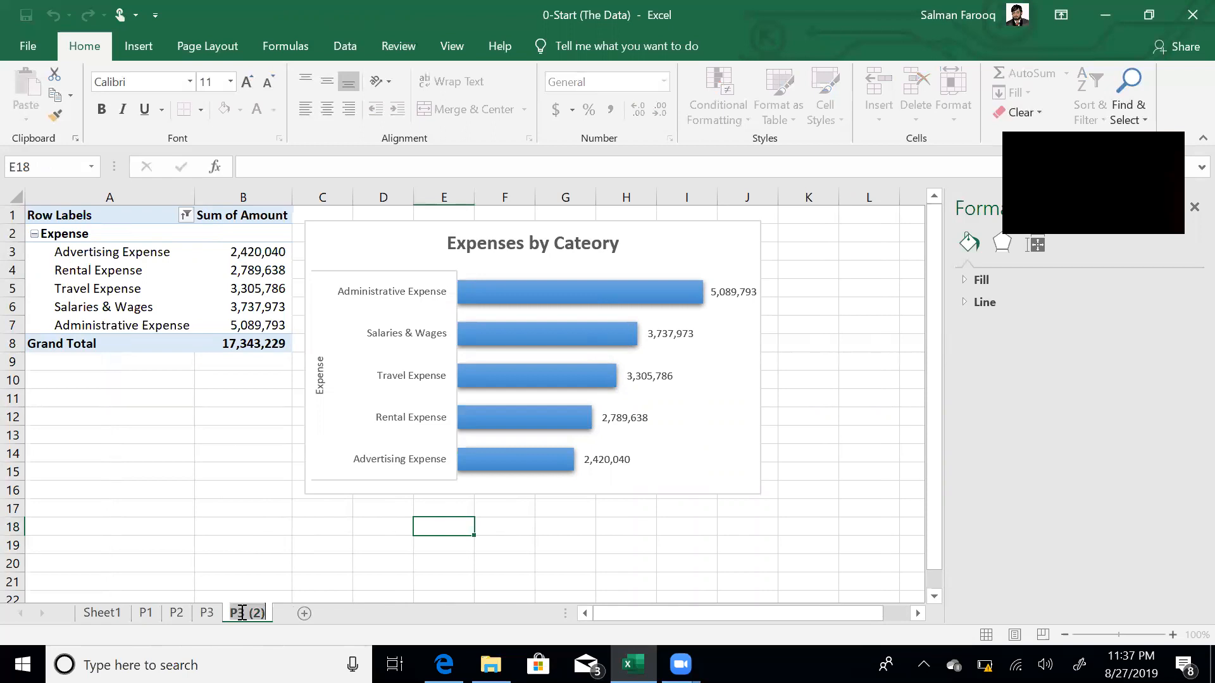
text(P4)
key(Return)
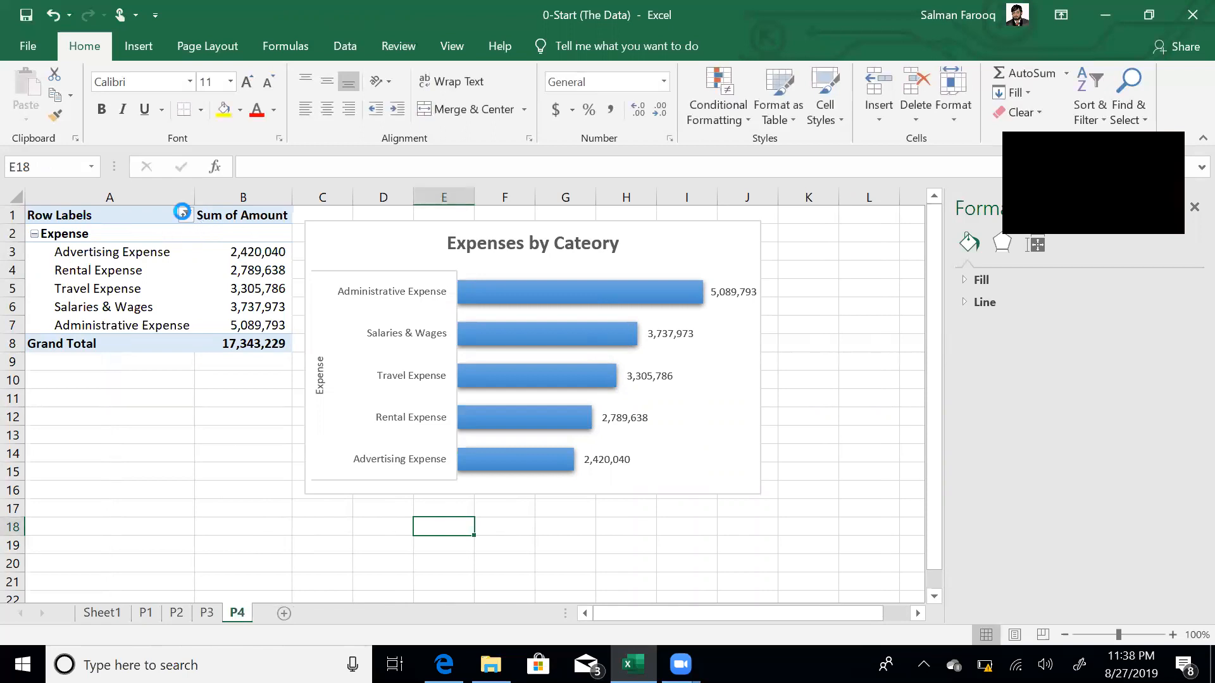
- Include Revenue in the Type row filter so both Expense and Revenue rows show
click(186, 215)
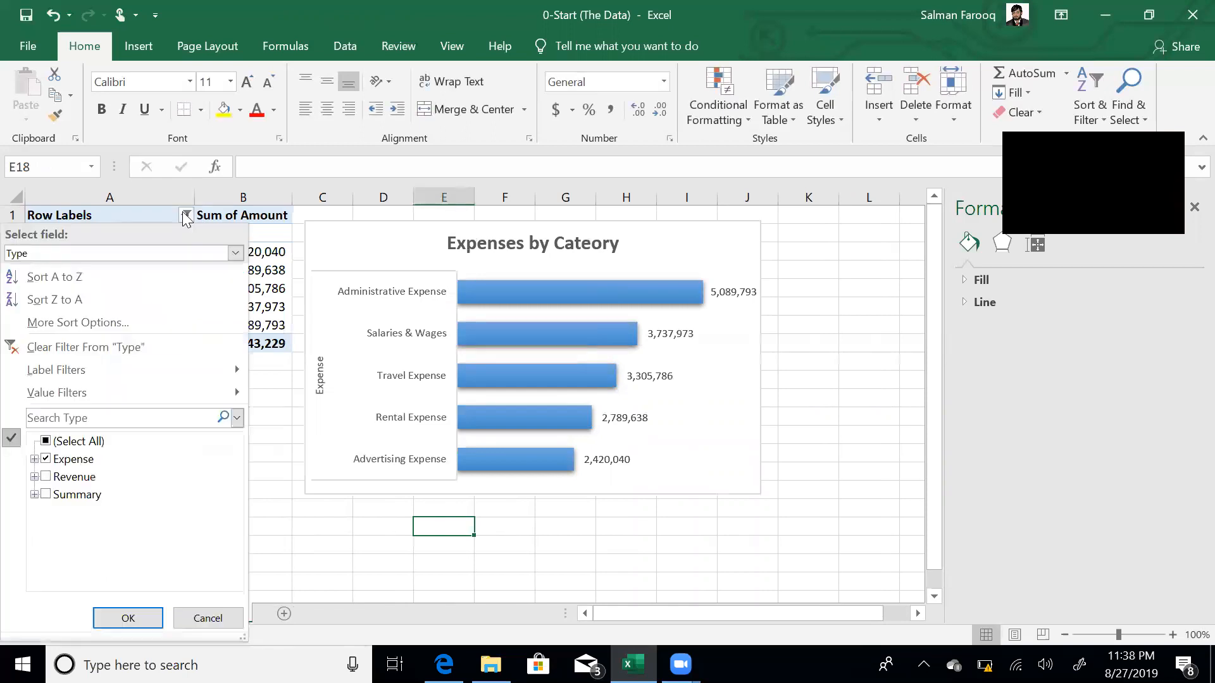
click(46, 477)
click(155, 617)
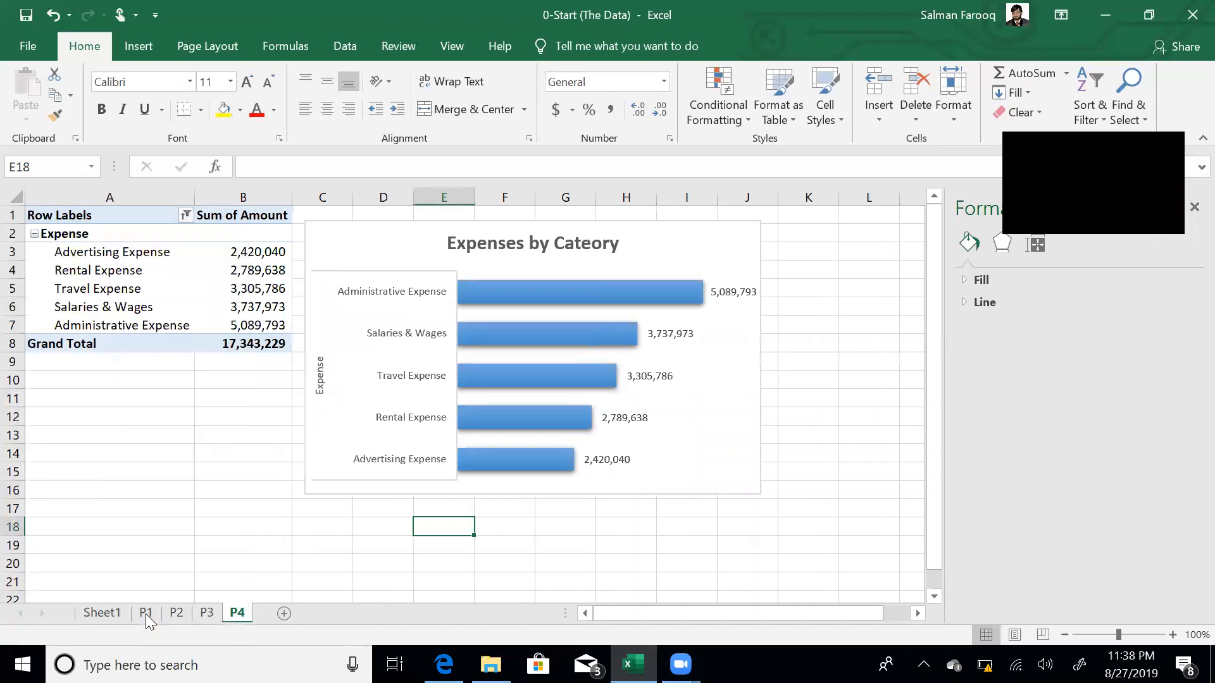
click(193, 277)
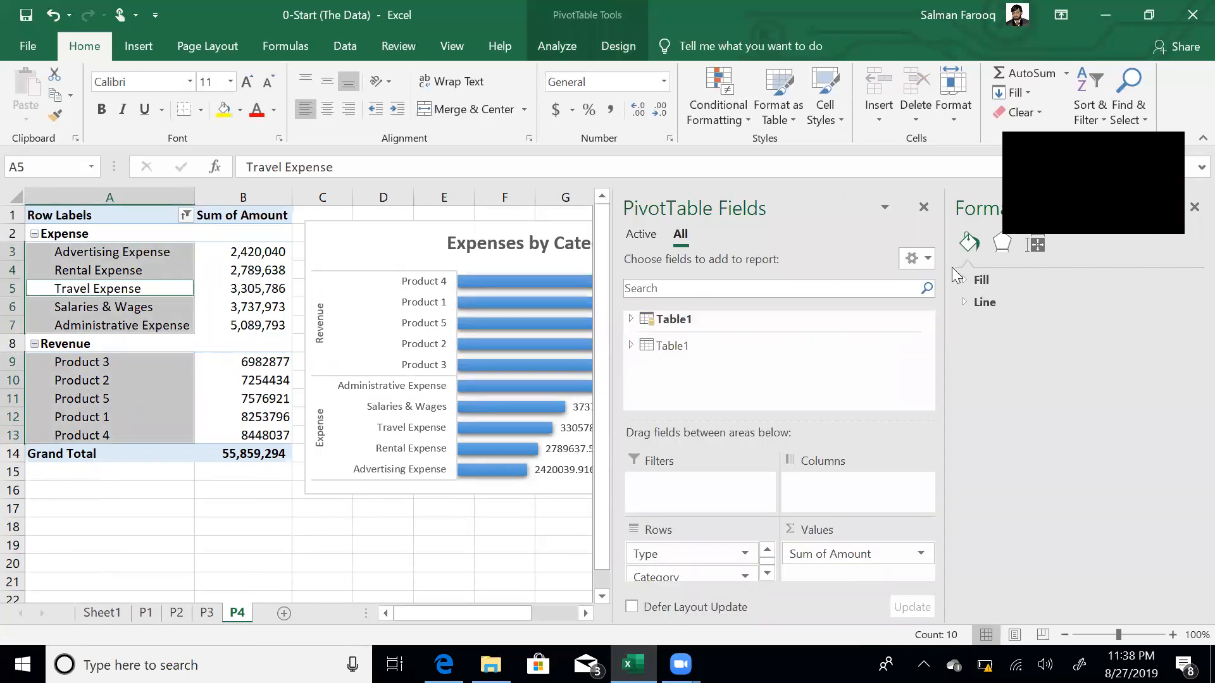
- Remove Category from the rows and place Period in Rows above Type
click(774, 320)
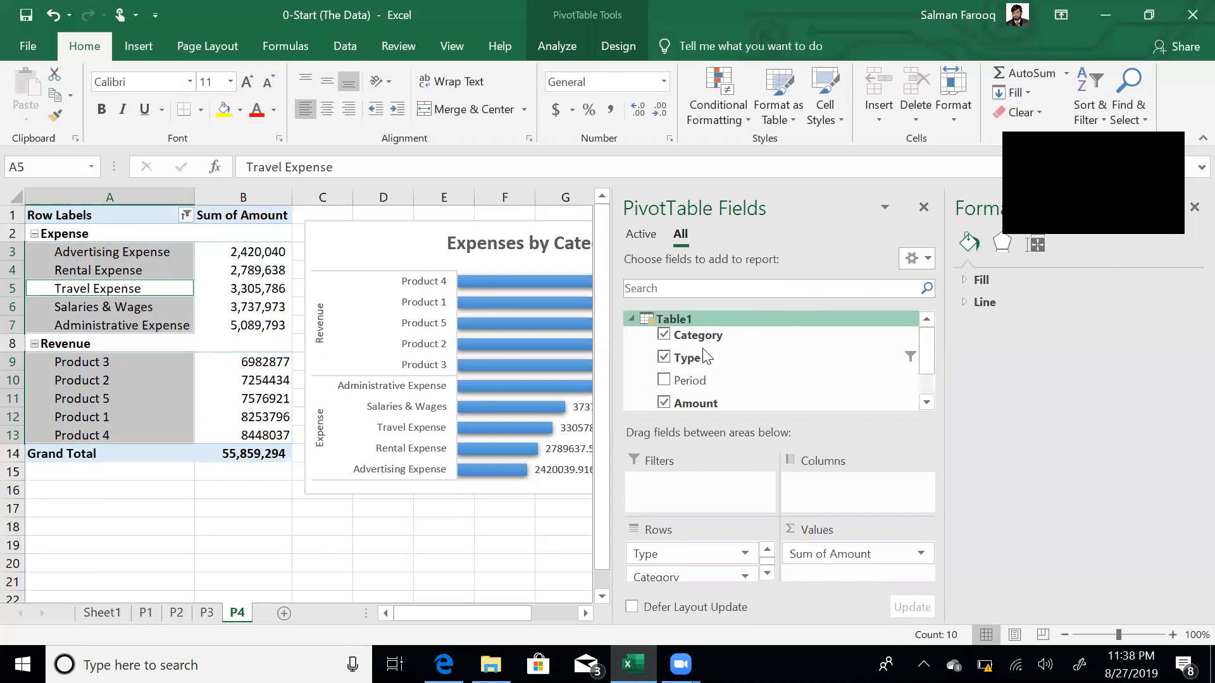
click(663, 334)
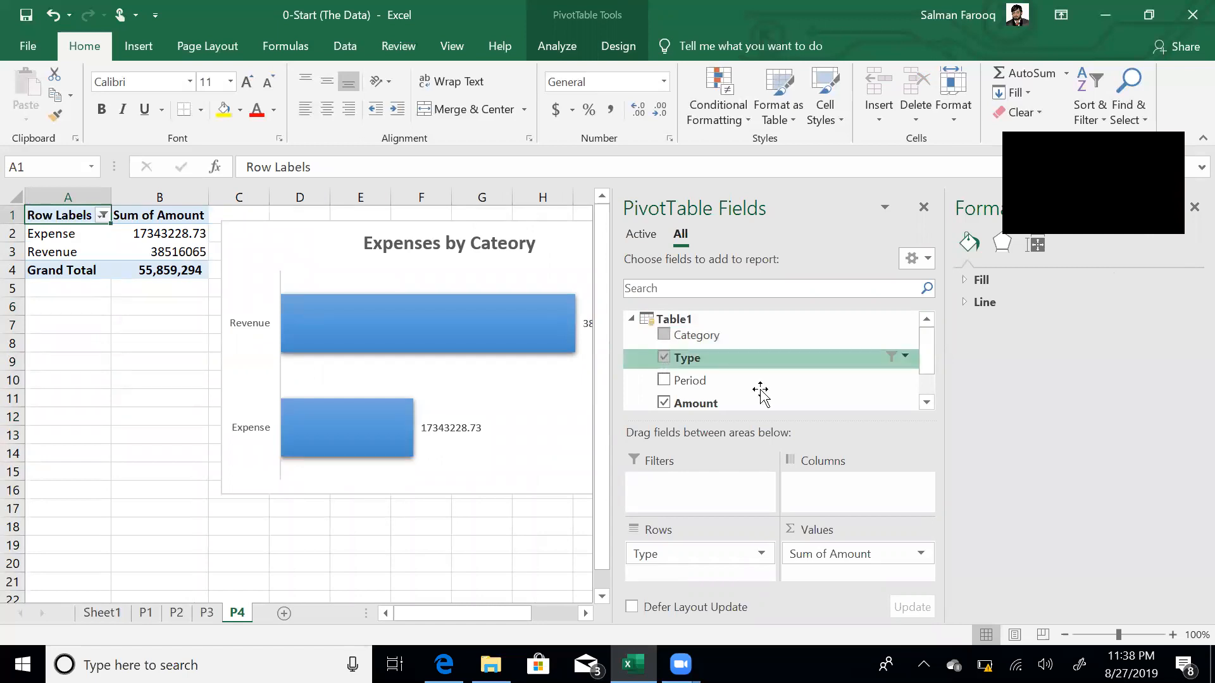
click(926, 402)
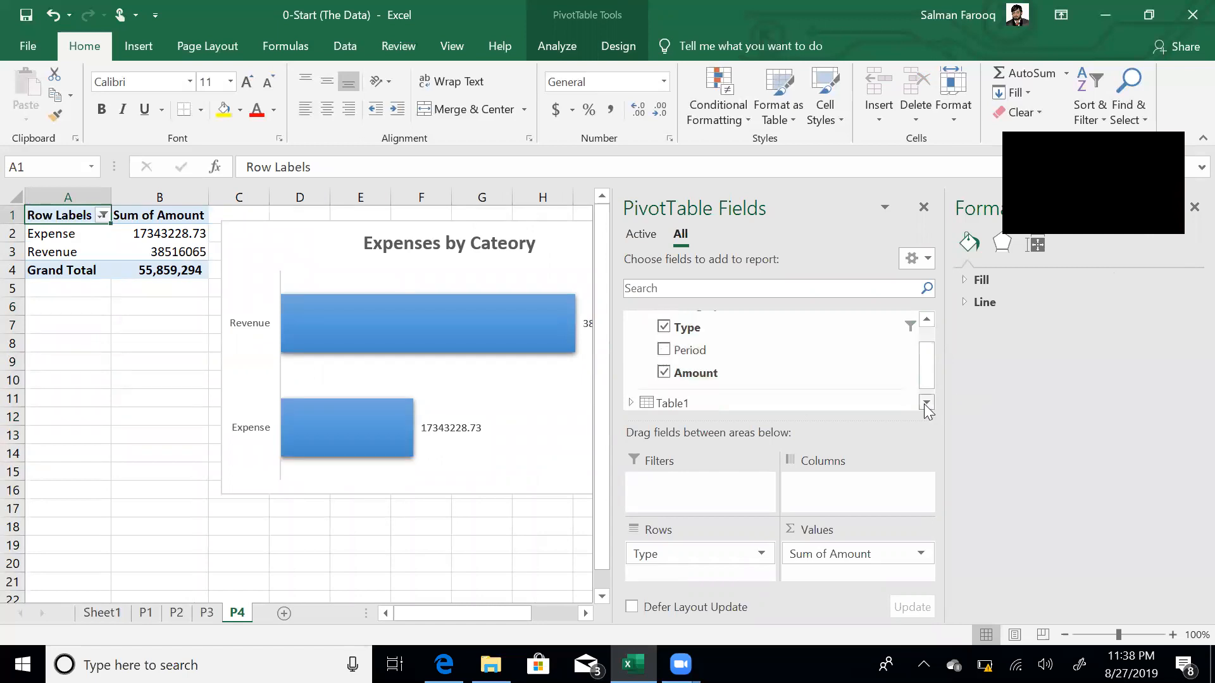
click(664, 350)
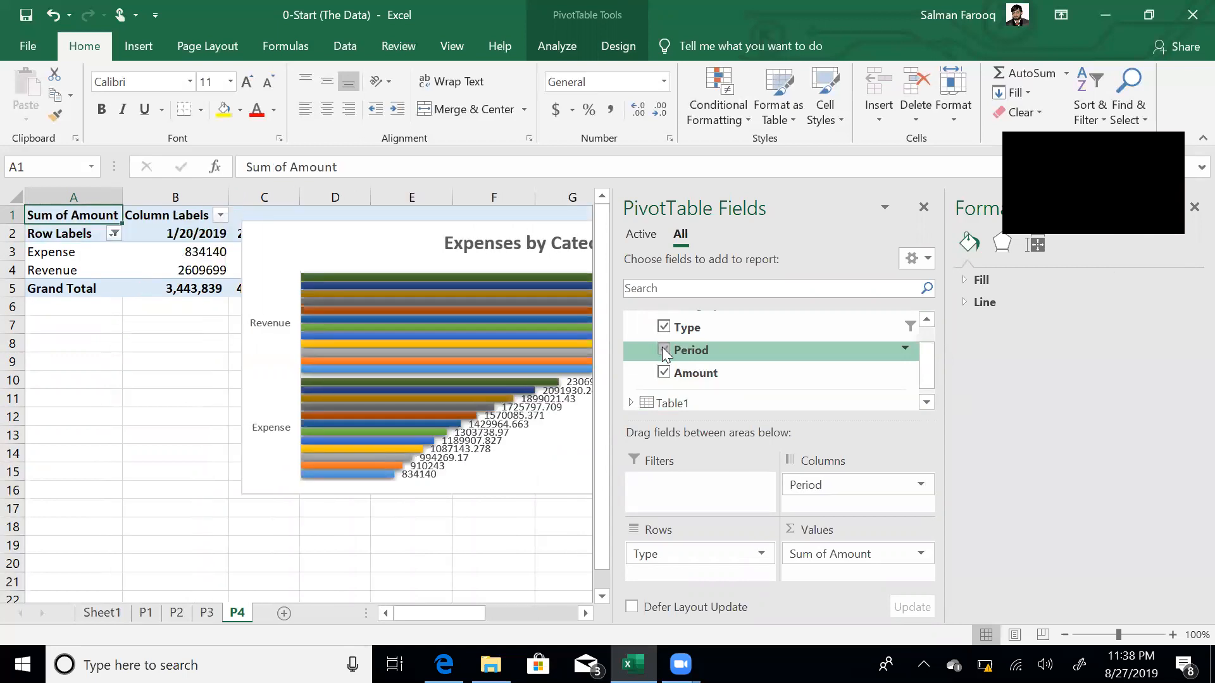
click(664, 350)
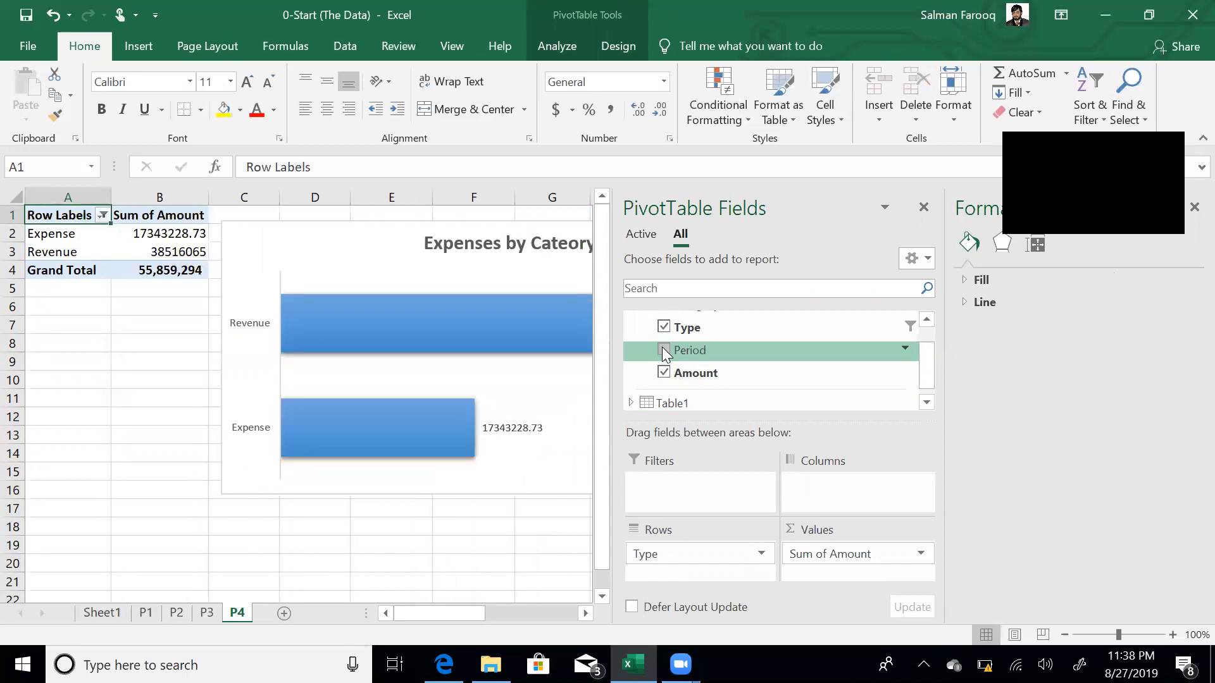
drag(664, 353, 715, 555)
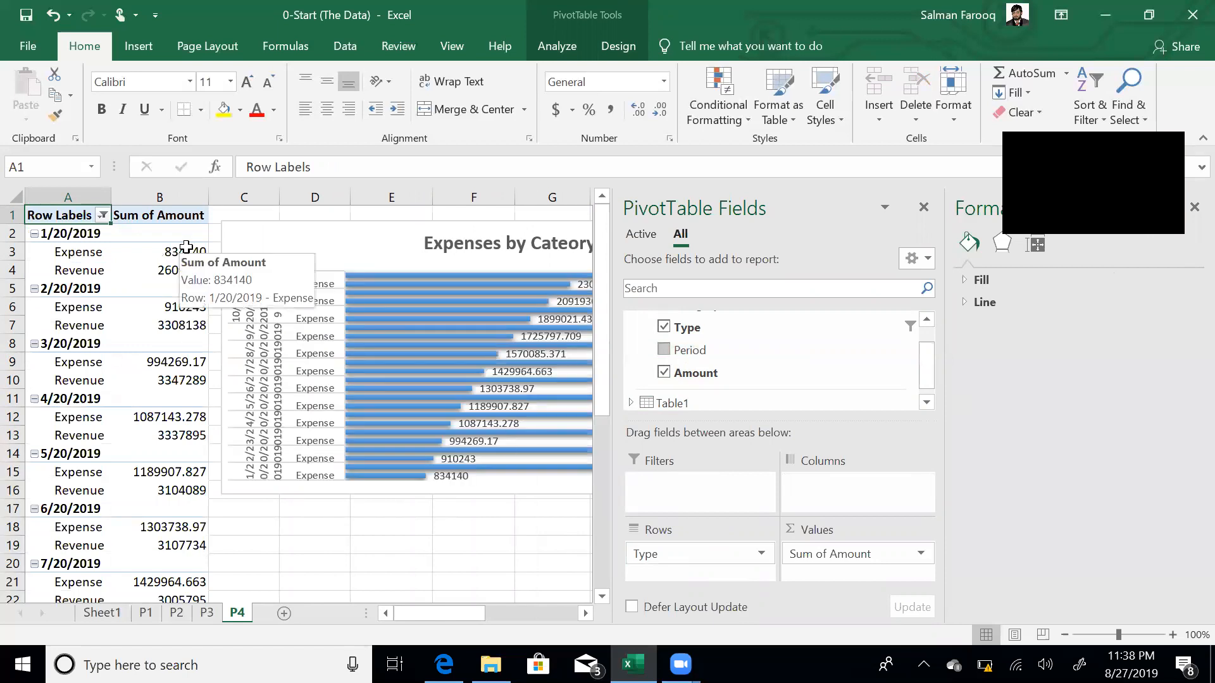
- Change the P4 pivot chart type to a line chart
click(361, 241)
click(640, 43)
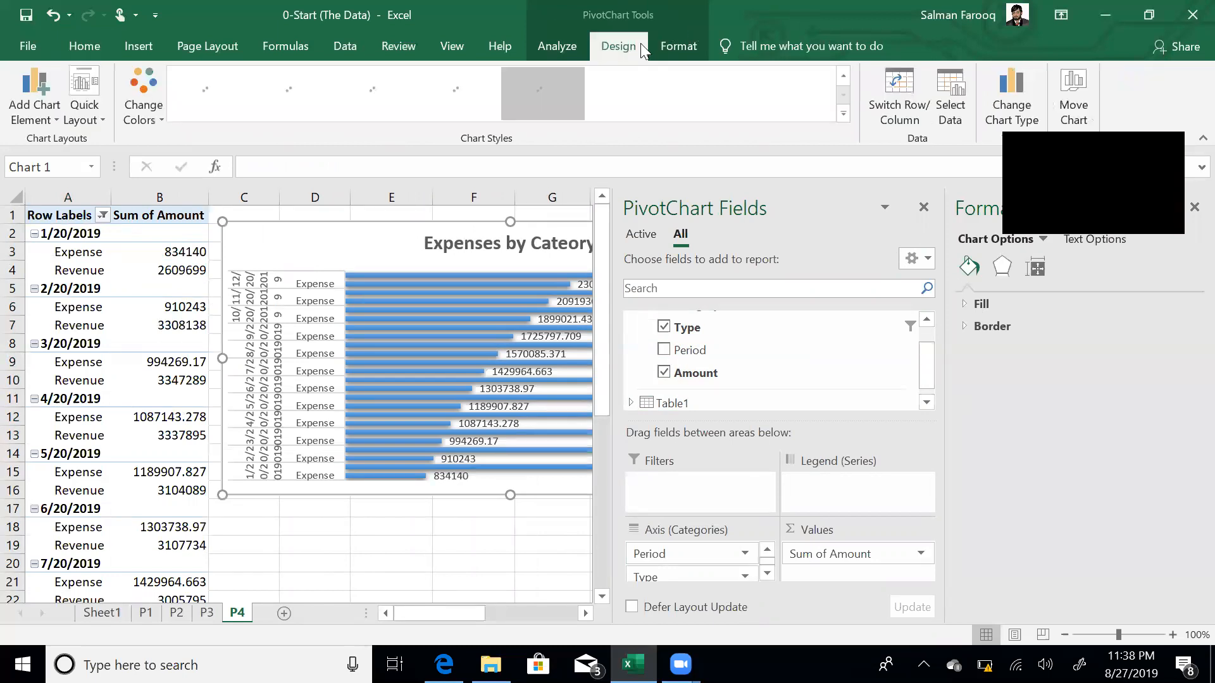
click(1011, 108)
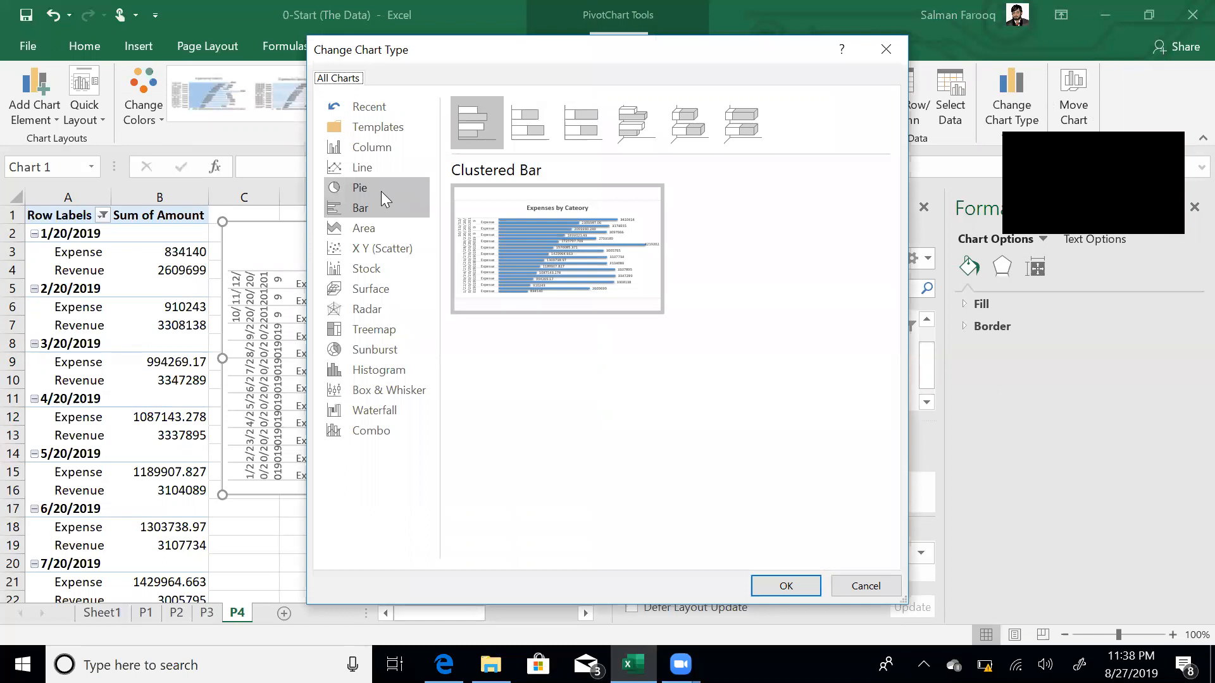
click(381, 168)
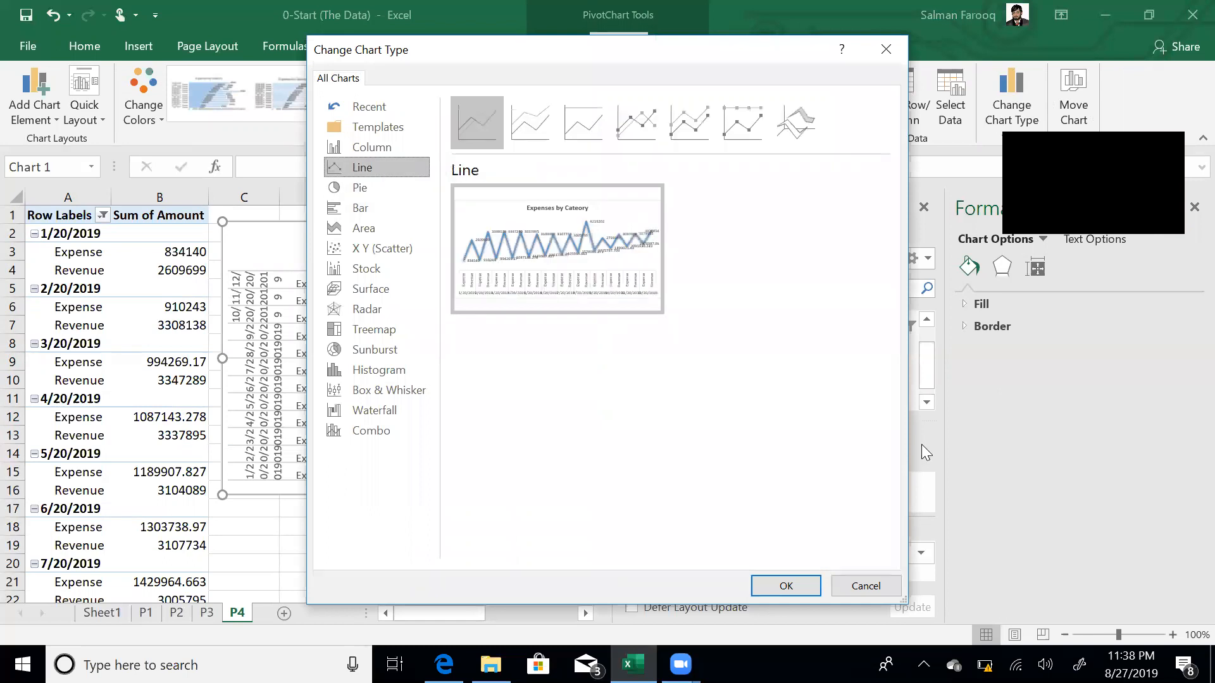
click(786, 583)
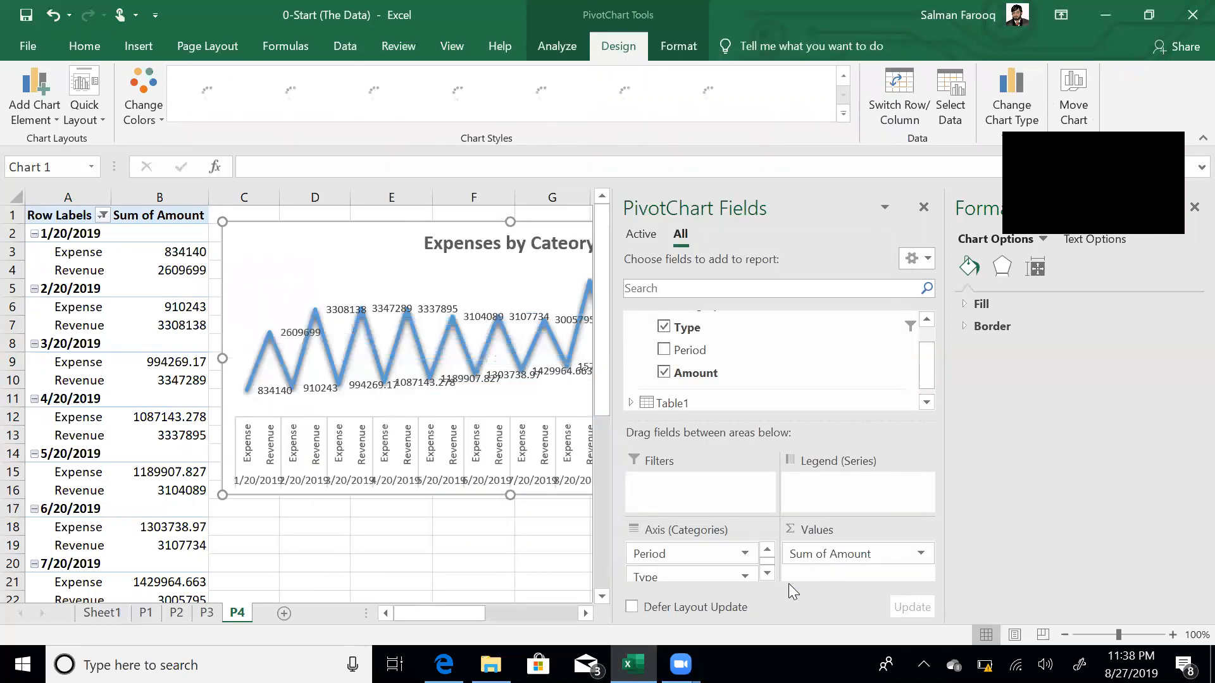
- Move Type from Rows through Filters into Columns, giving separate Expense and Revenue columns
click(454, 562)
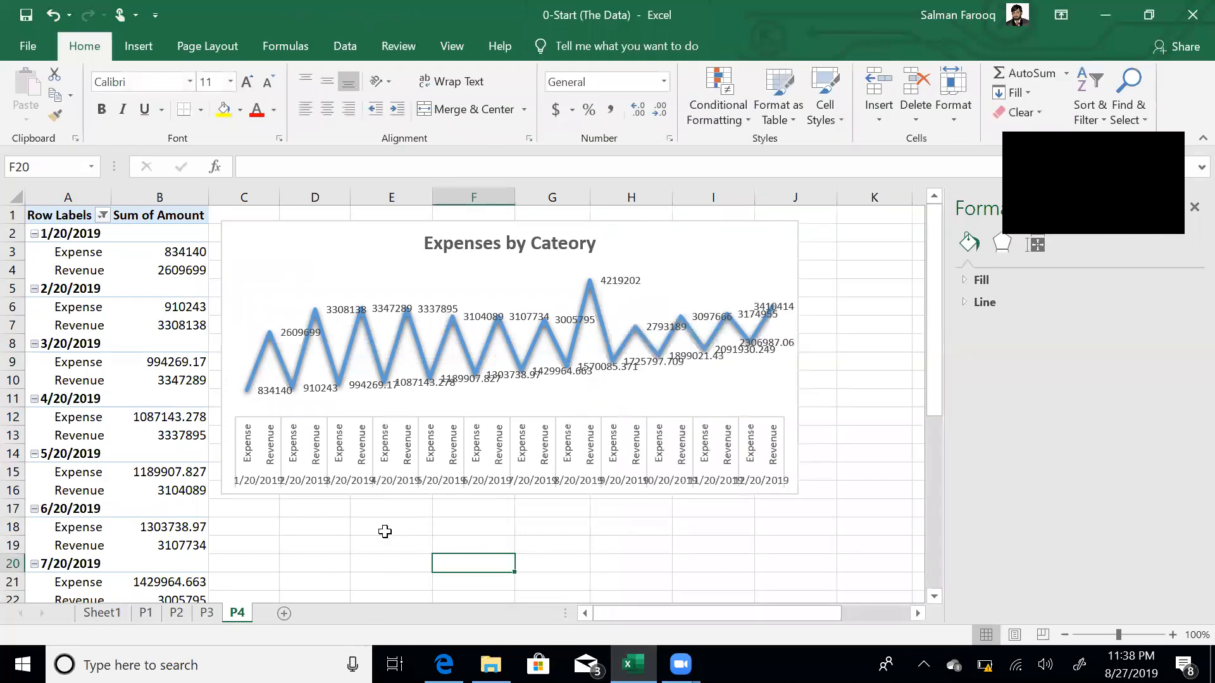
click(118, 323)
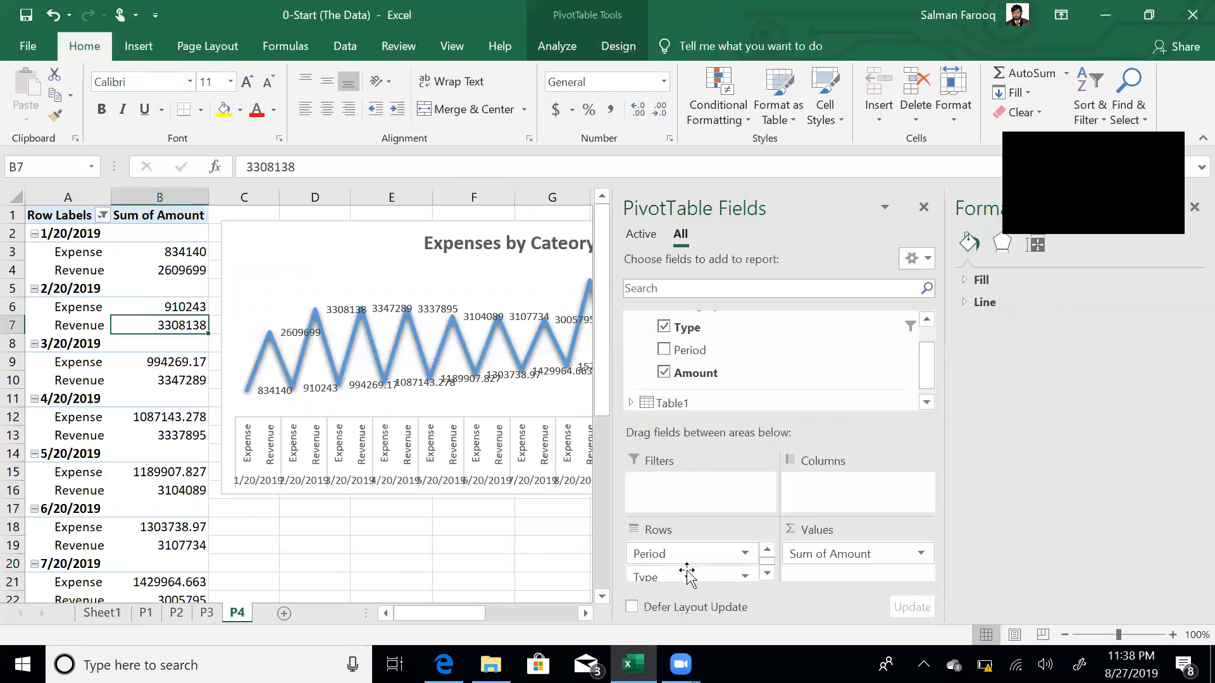
drag(679, 579, 712, 503)
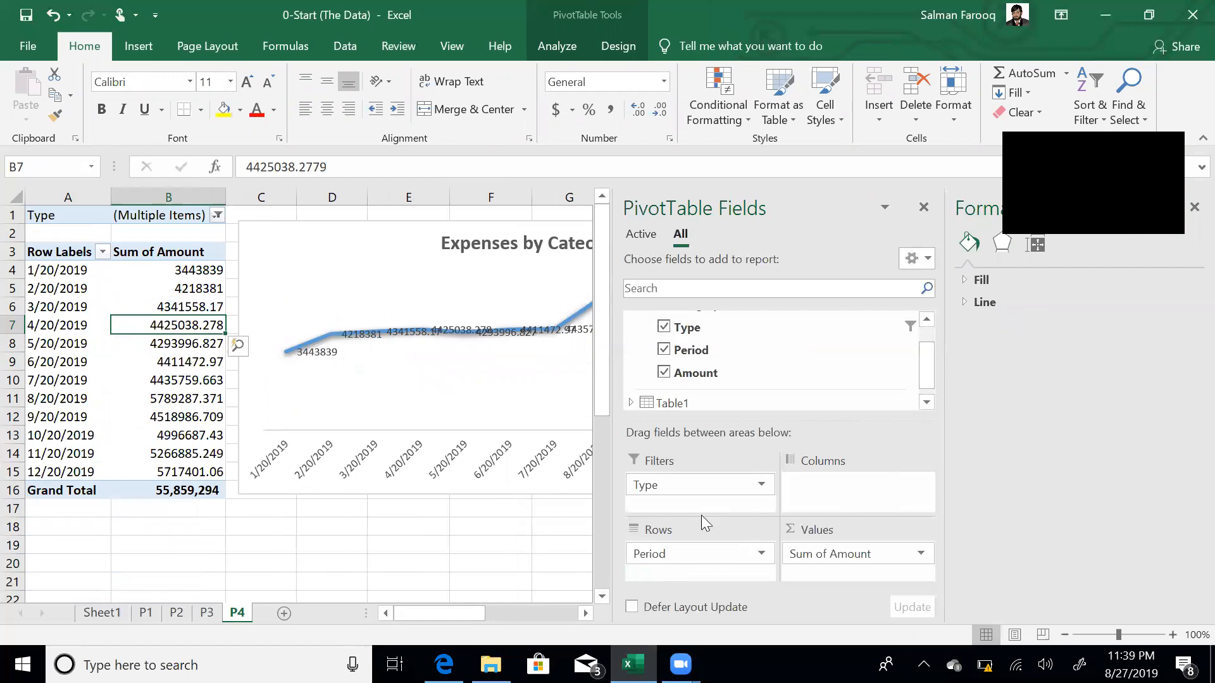
drag(713, 483, 812, 497)
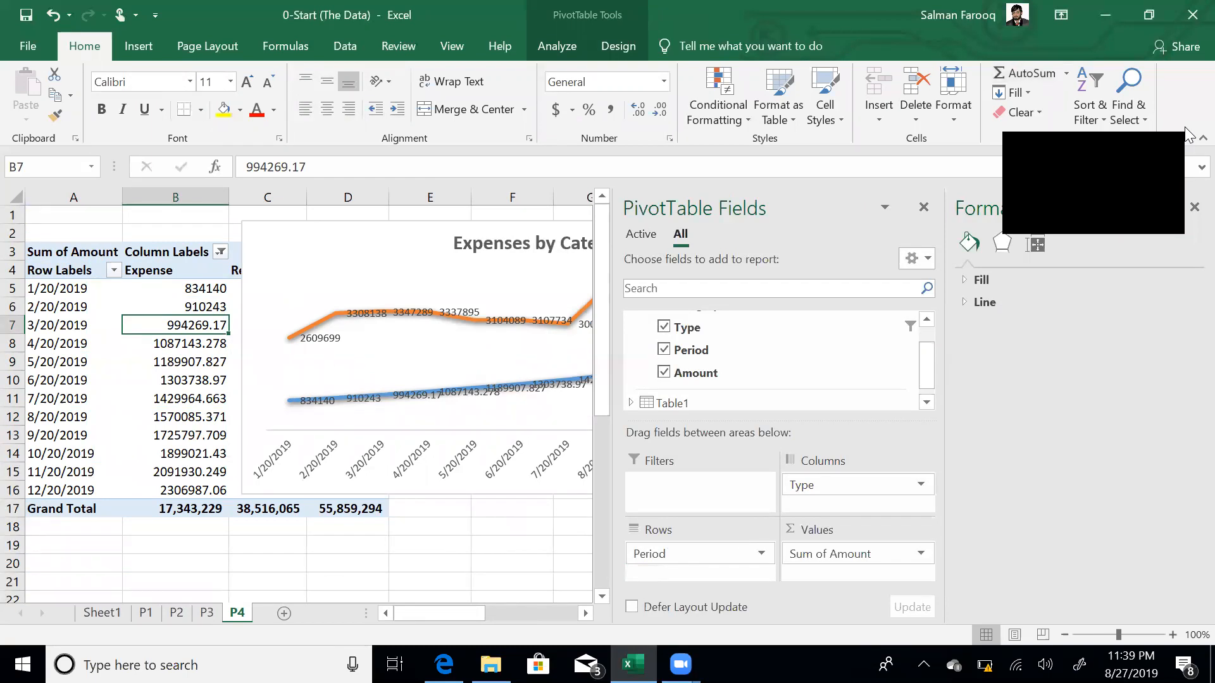
- Apply a light chart style with value axis, gridlines and circle markers to the P4 line chart
click(1194, 209)
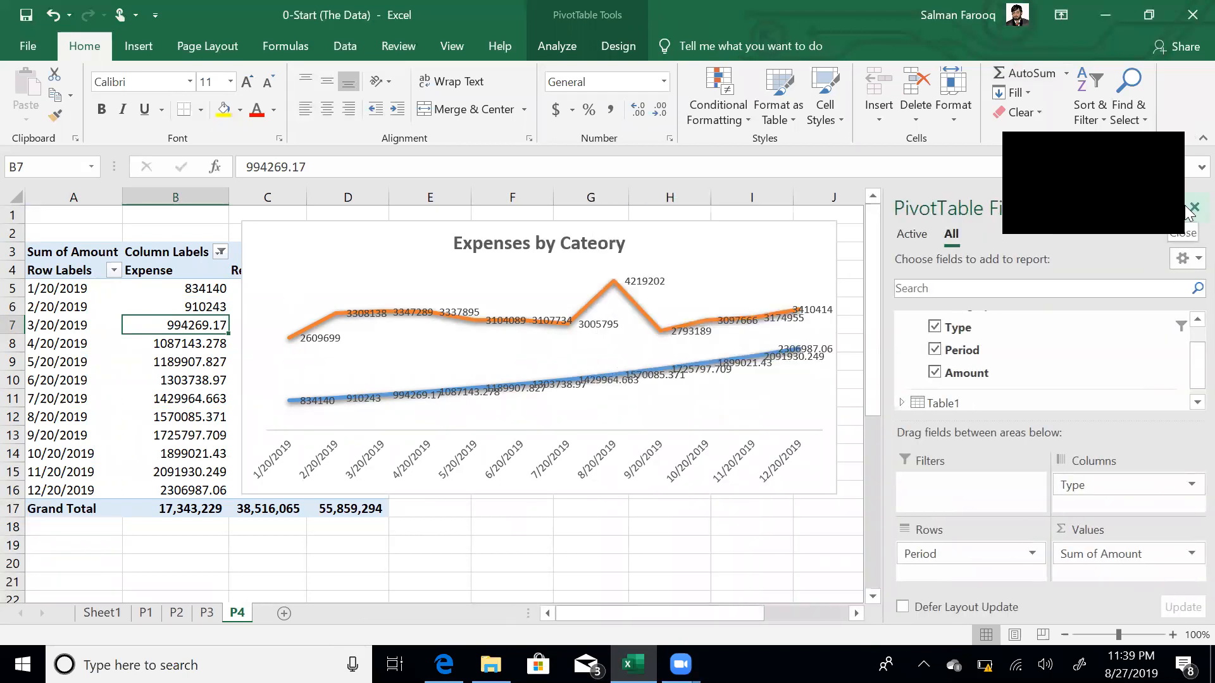
click(719, 245)
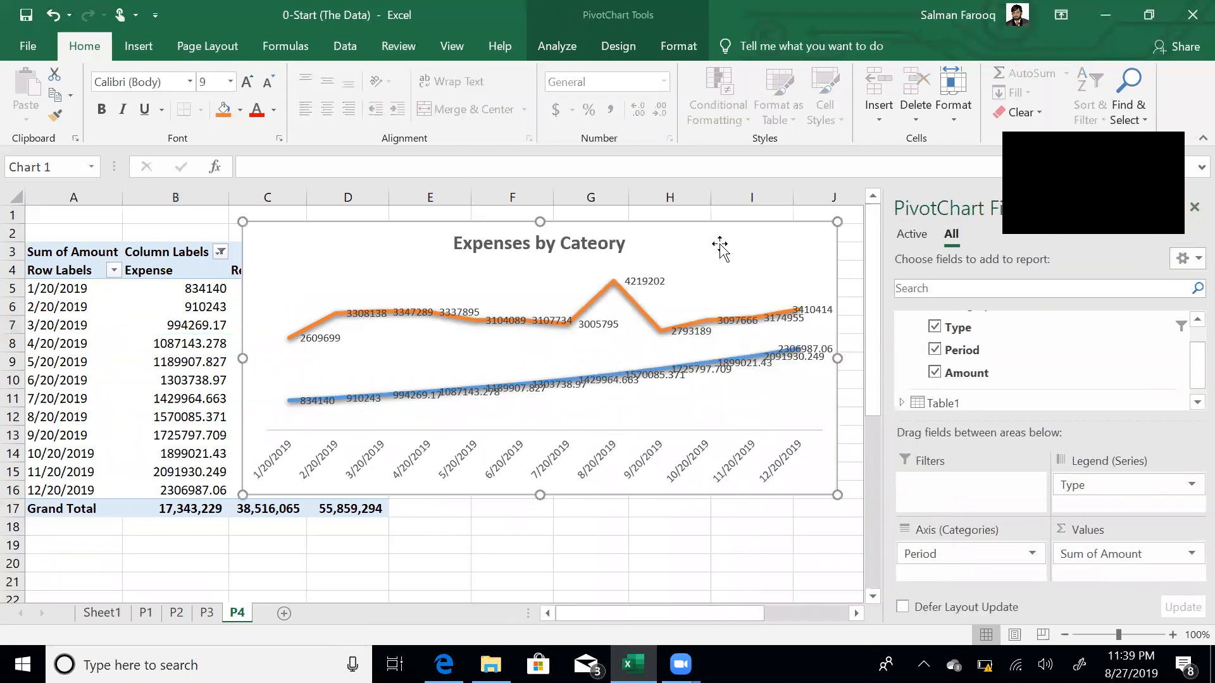
click(627, 51)
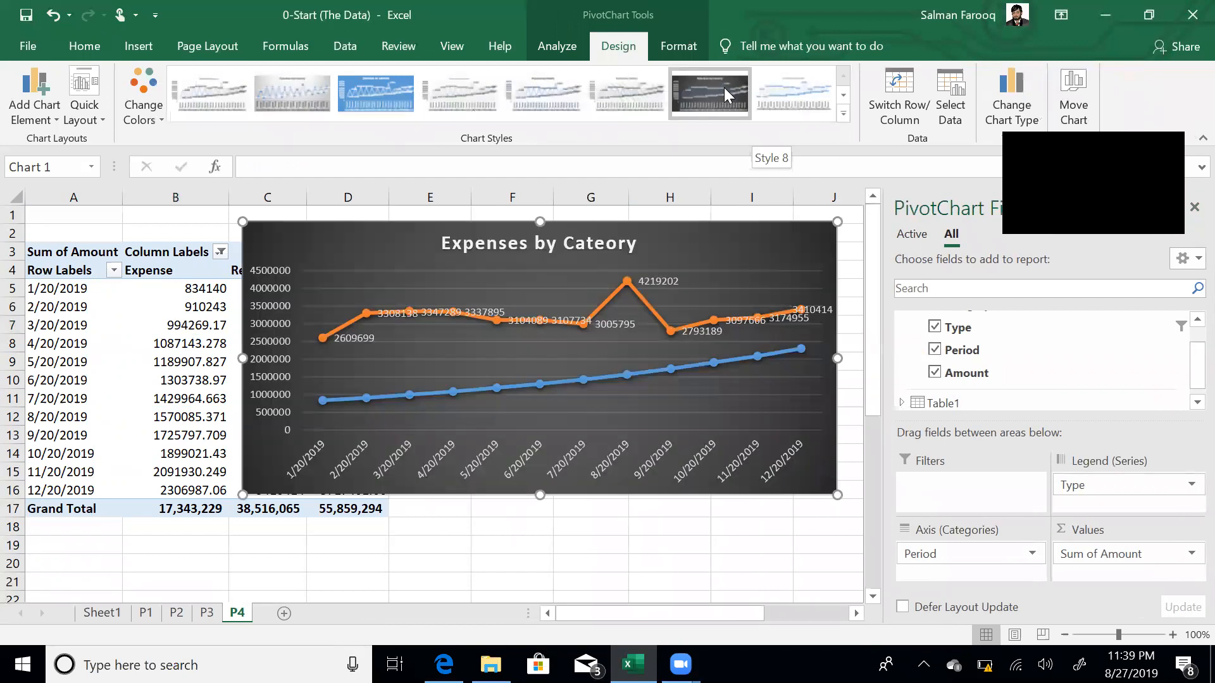
click(636, 87)
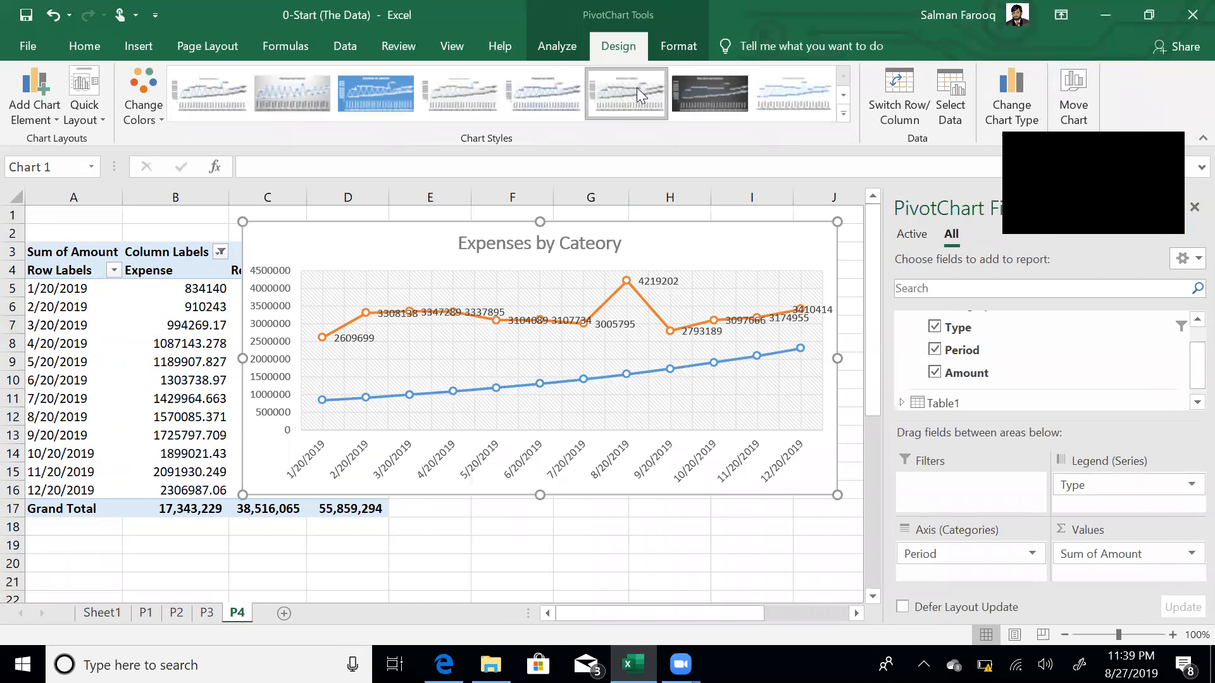
click(485, 528)
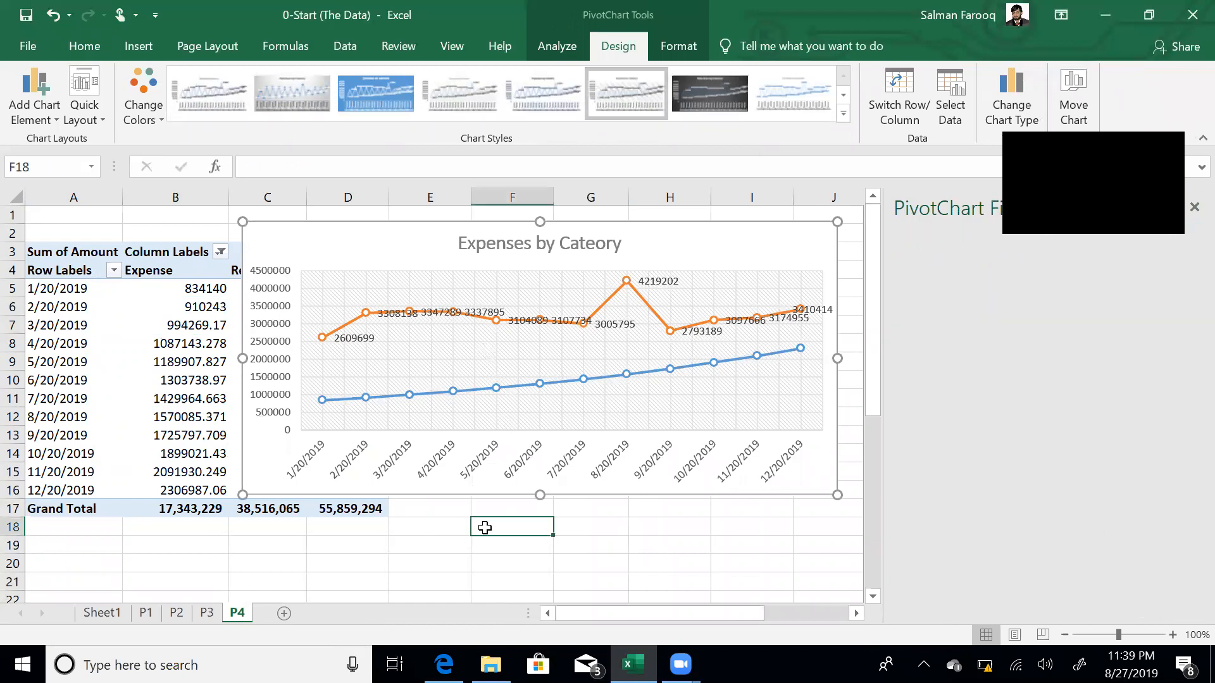
- Group the pivot's Period dates by Months and Quarters
click(52, 289)
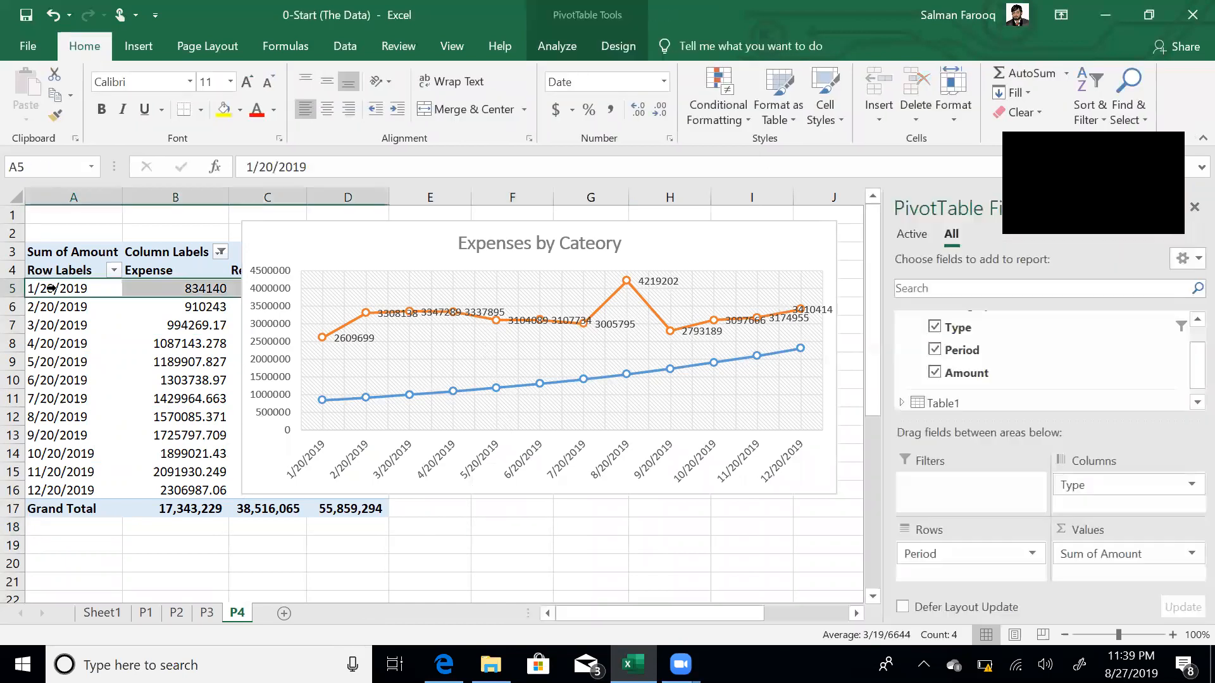
click(114, 547)
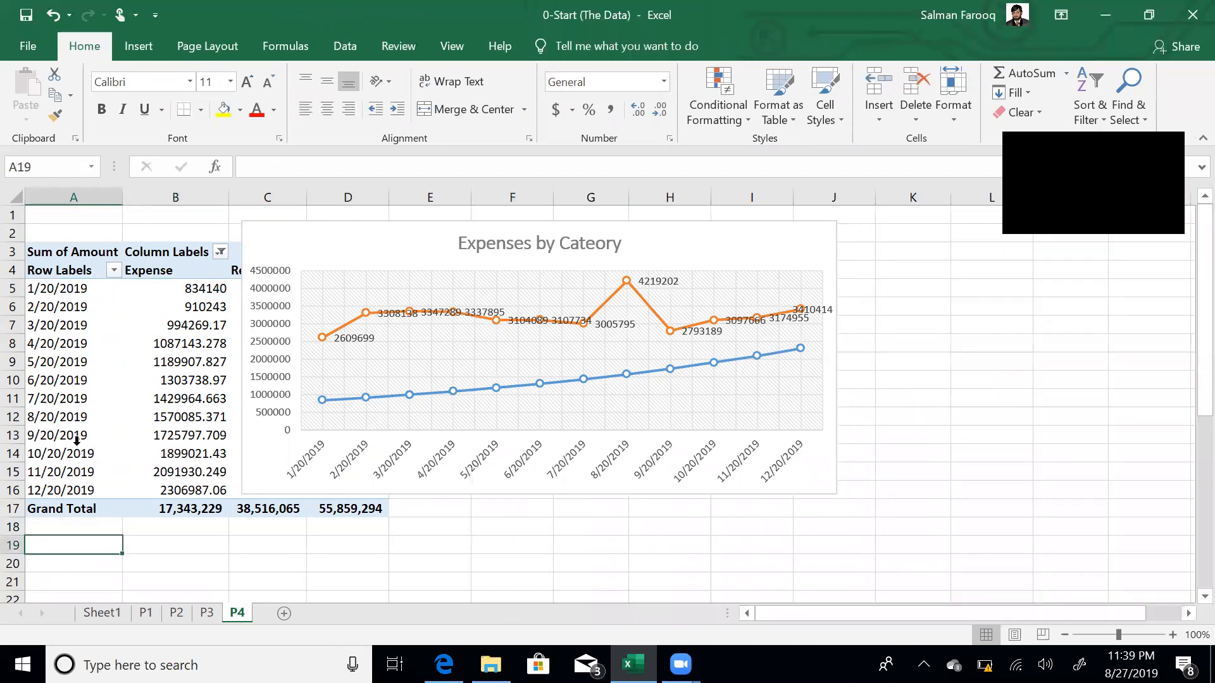
click(61, 308)
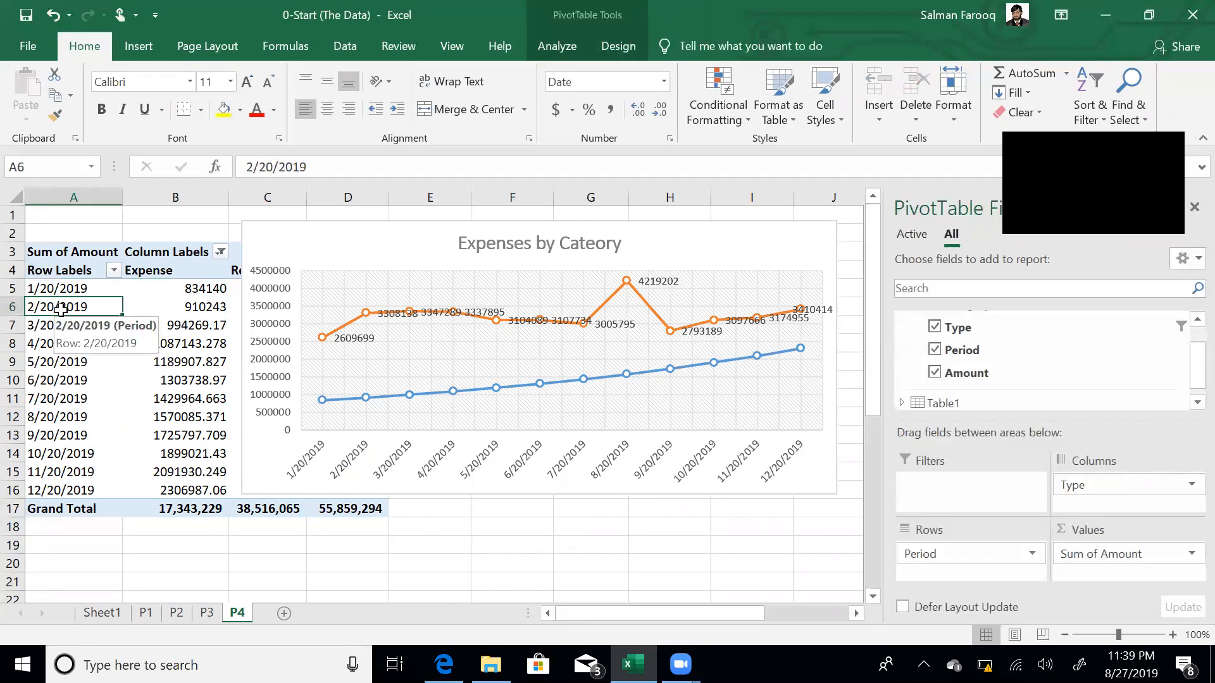
right_click(64, 317)
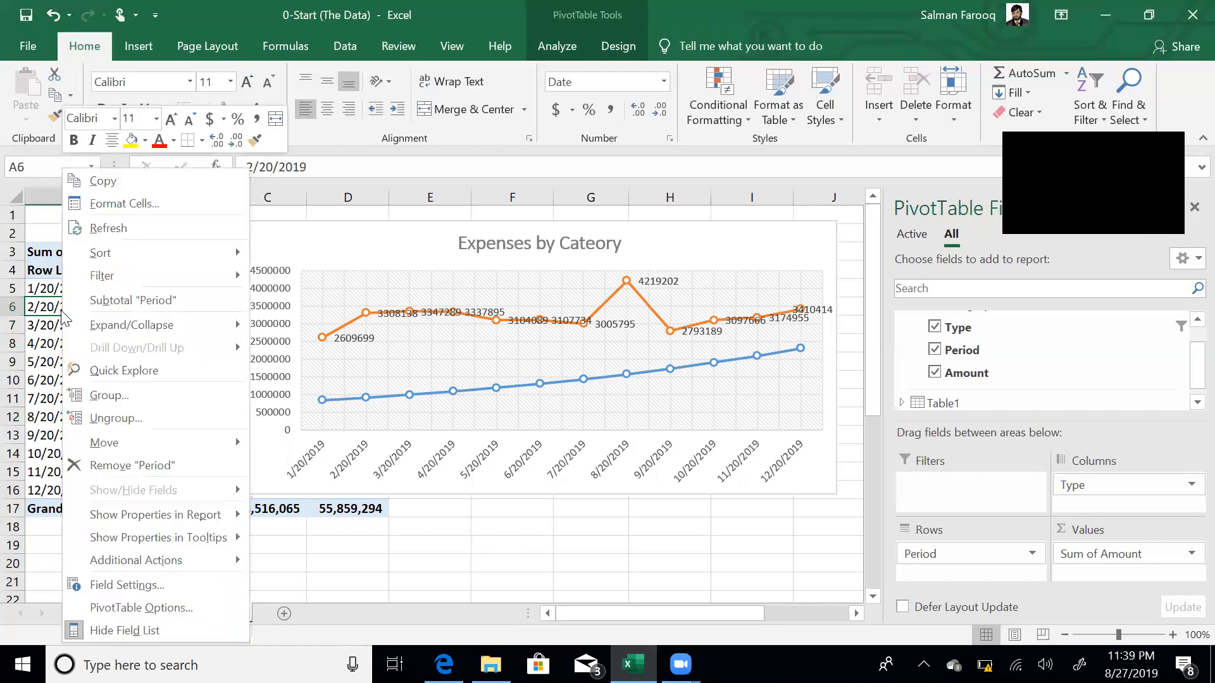
click(217, 387)
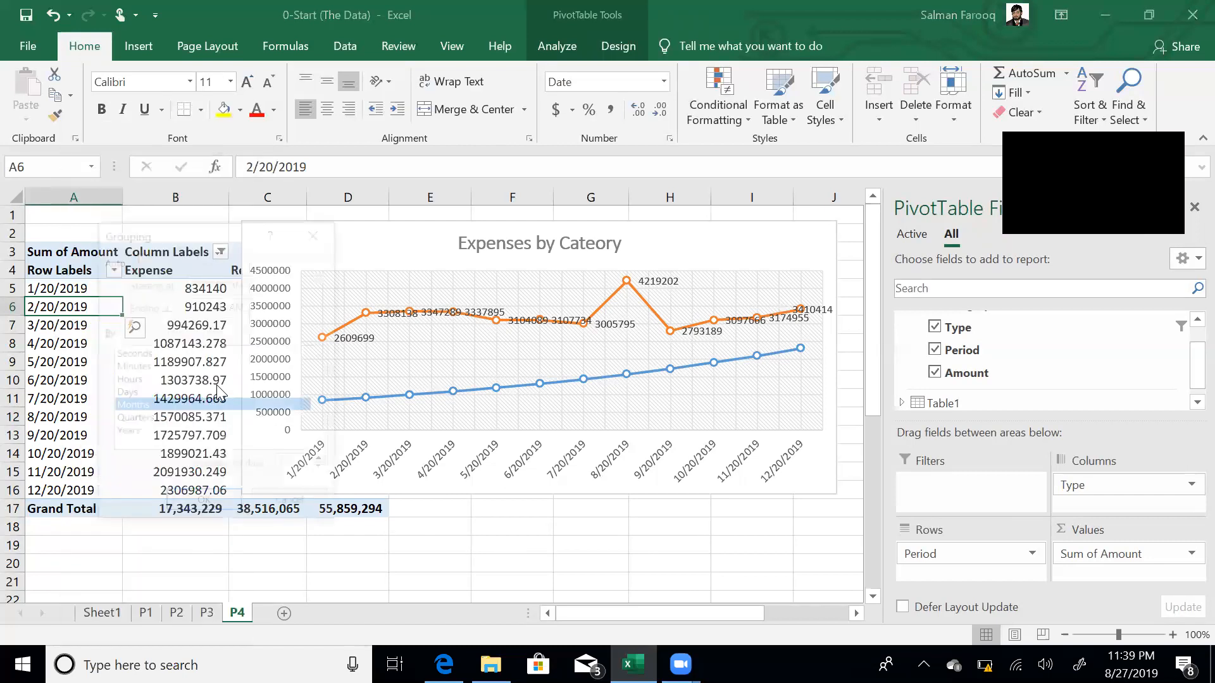
click(157, 420)
click(205, 507)
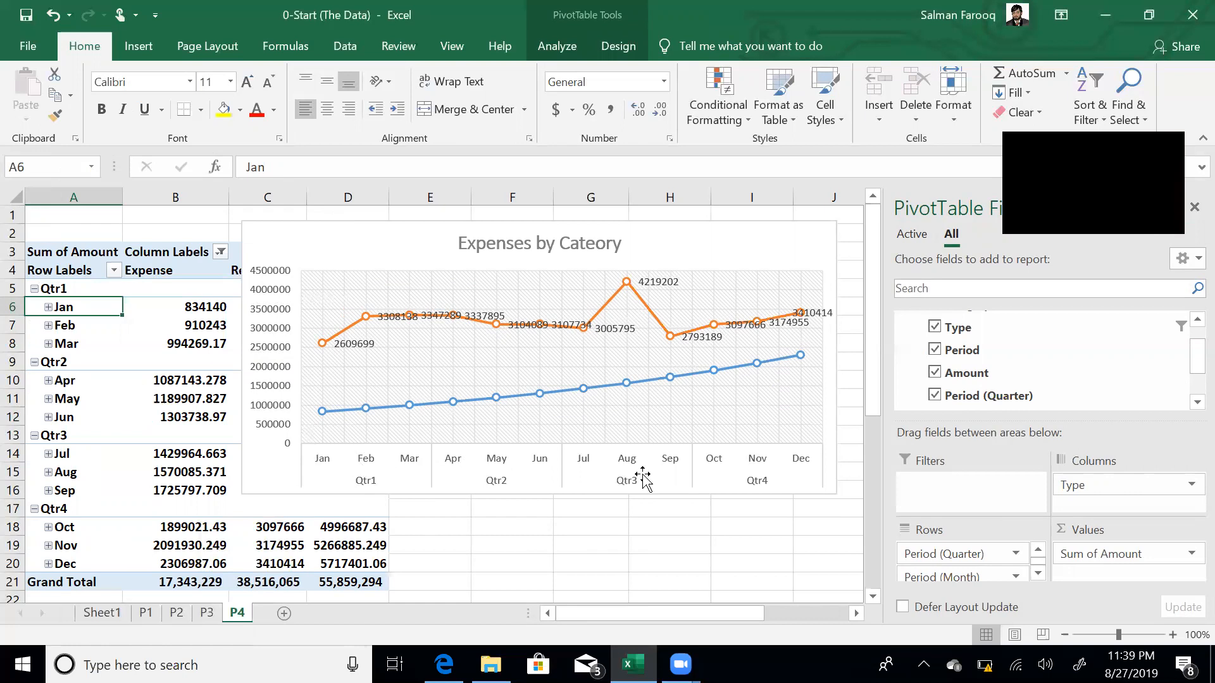
- Delete the orange series' data labels and retitle the chart 'Revenue vs Expenses'
click(664, 282)
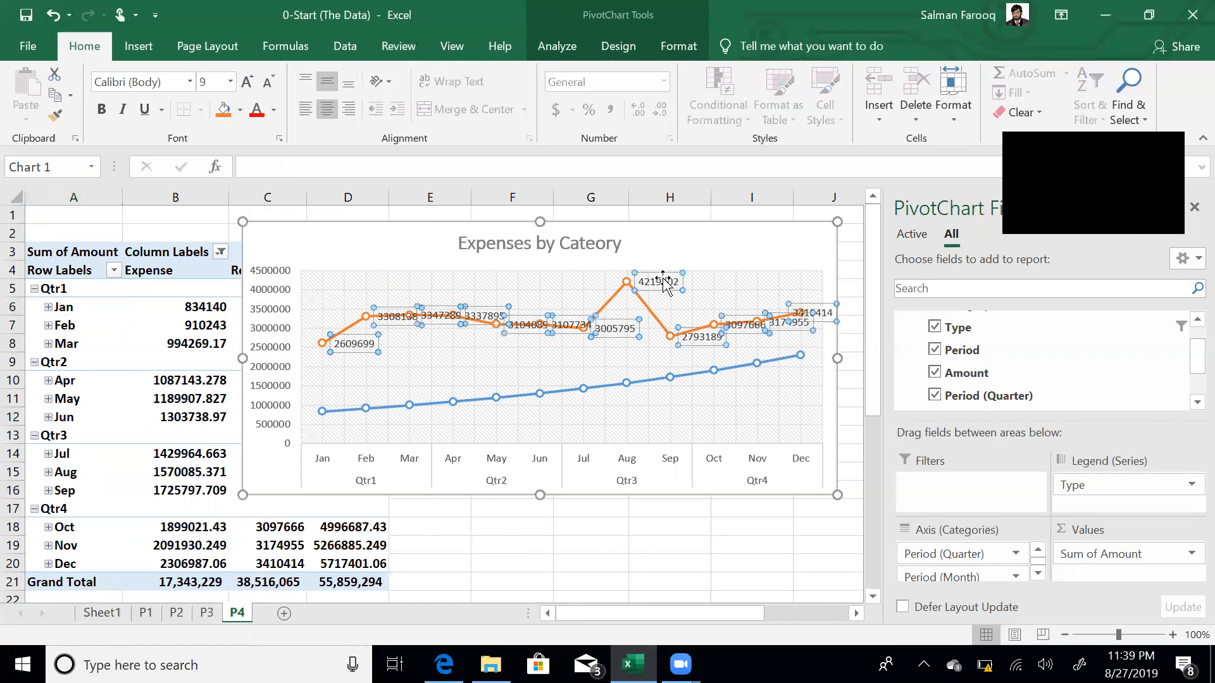
key(Delete)
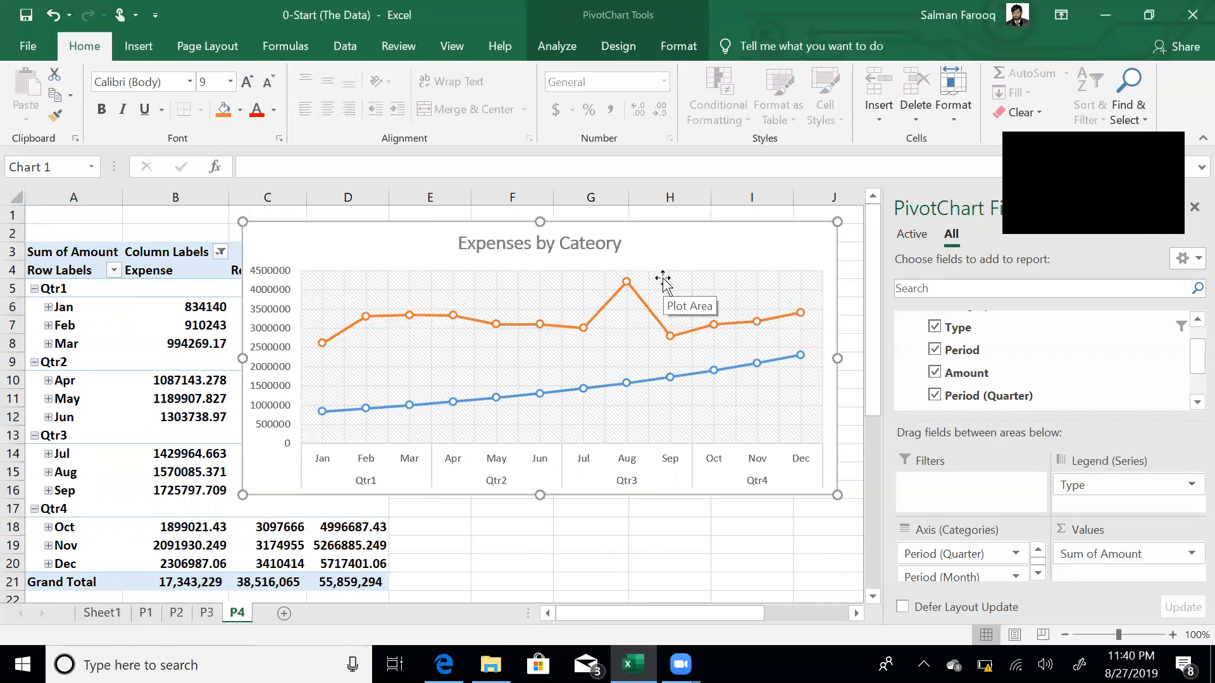
click(517, 239)
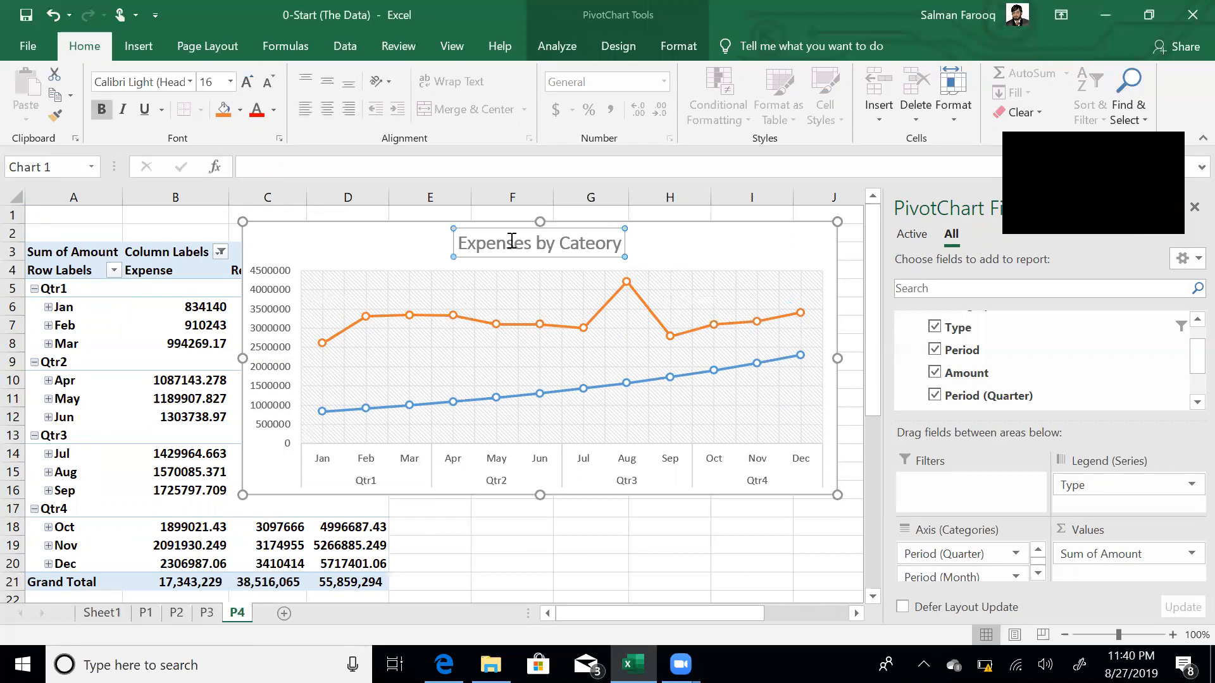
click(507, 242)
key(Home)
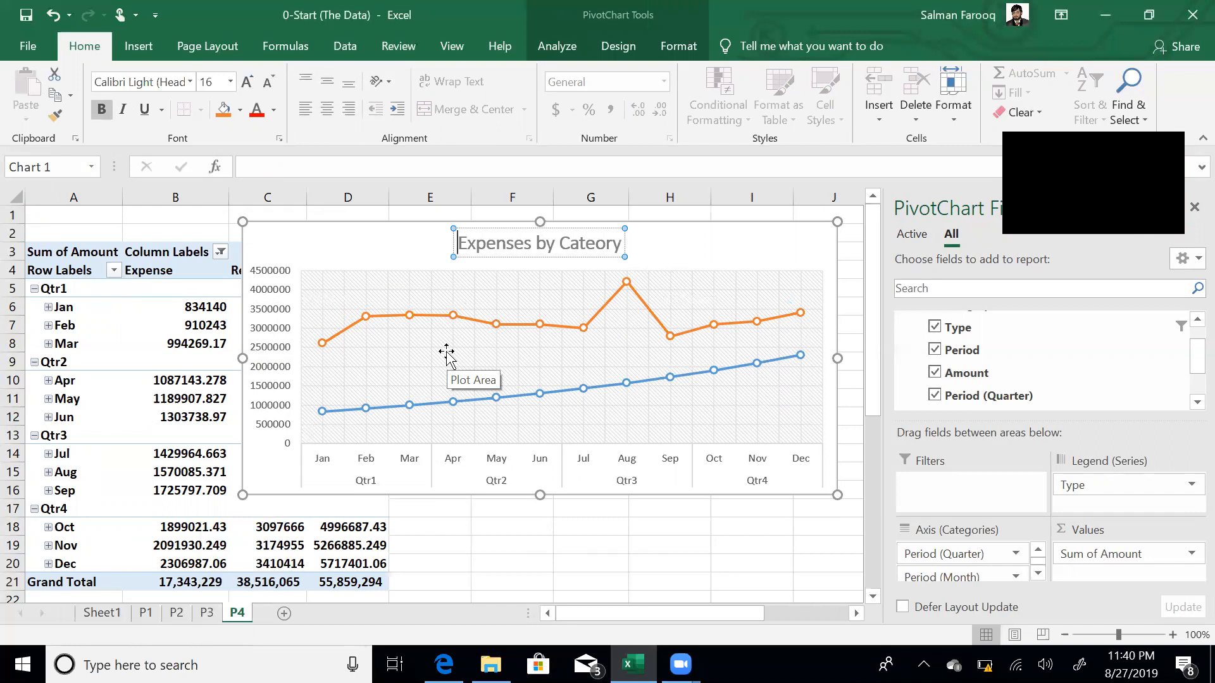
text(Revenue vs)
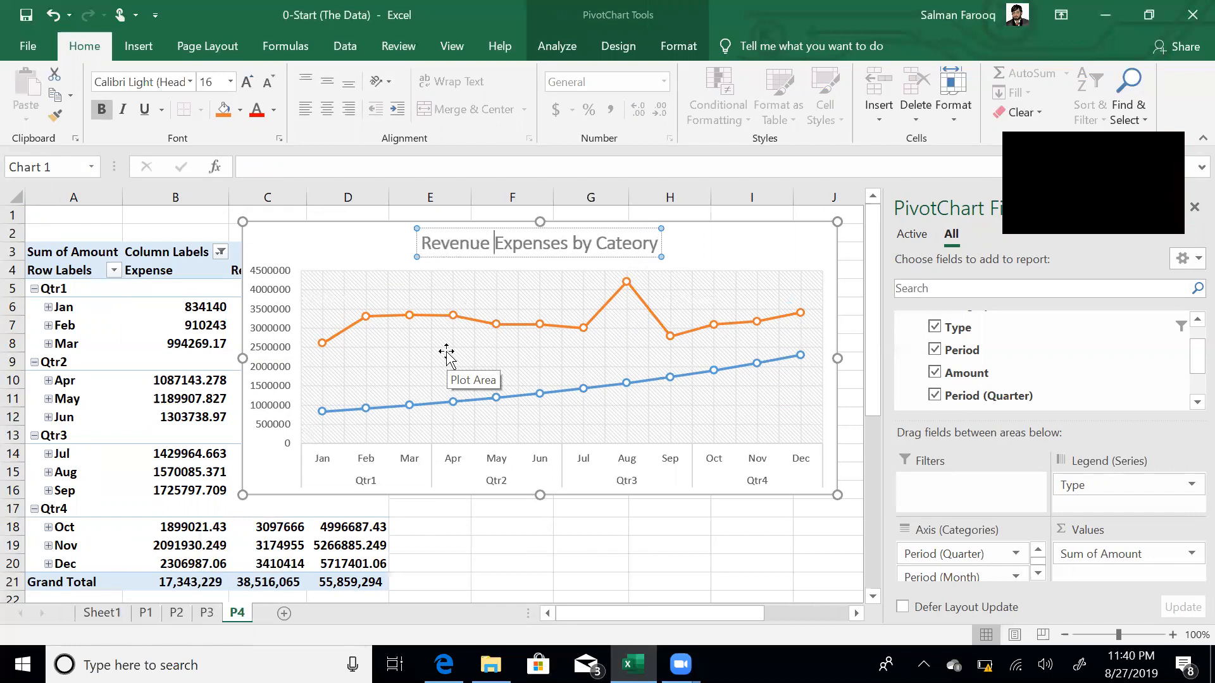
key(ctrl+Right)
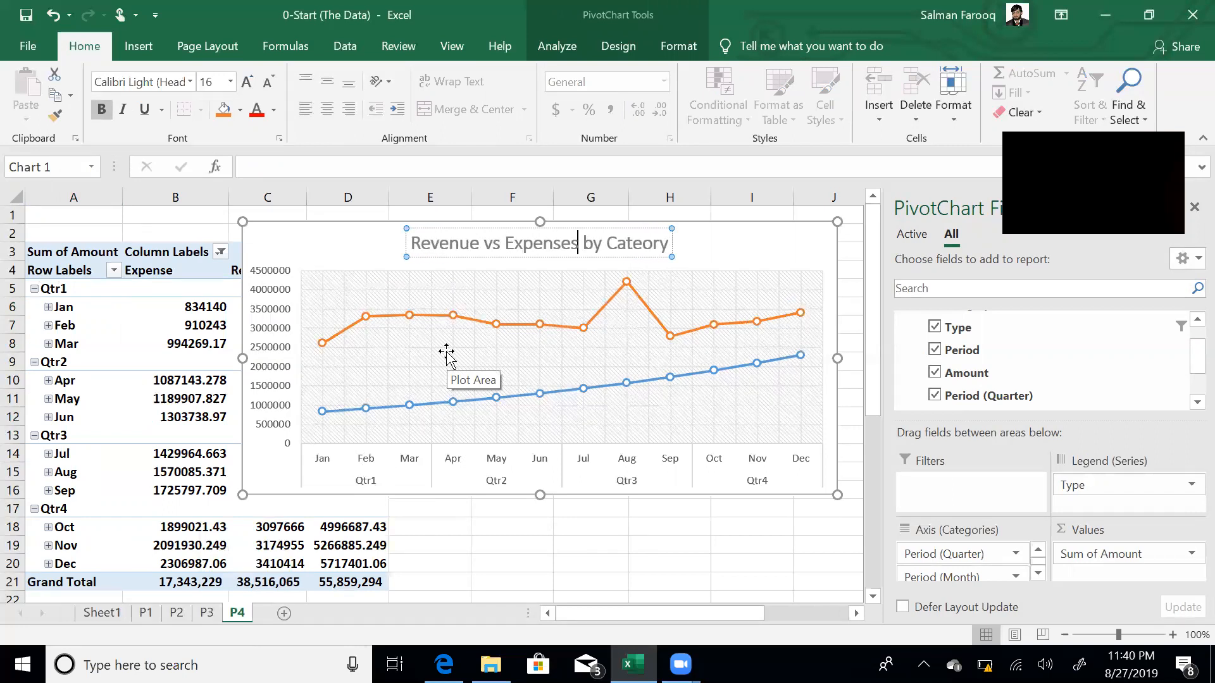
key(shift+End)
key(Delete)
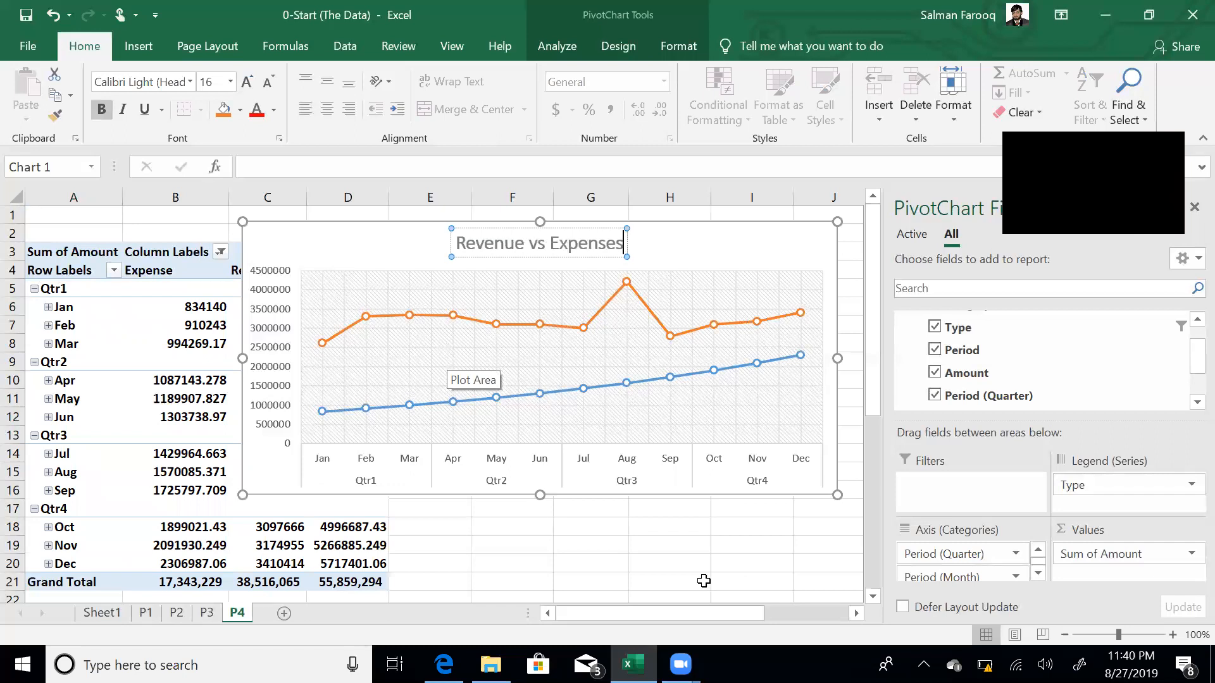
click(581, 560)
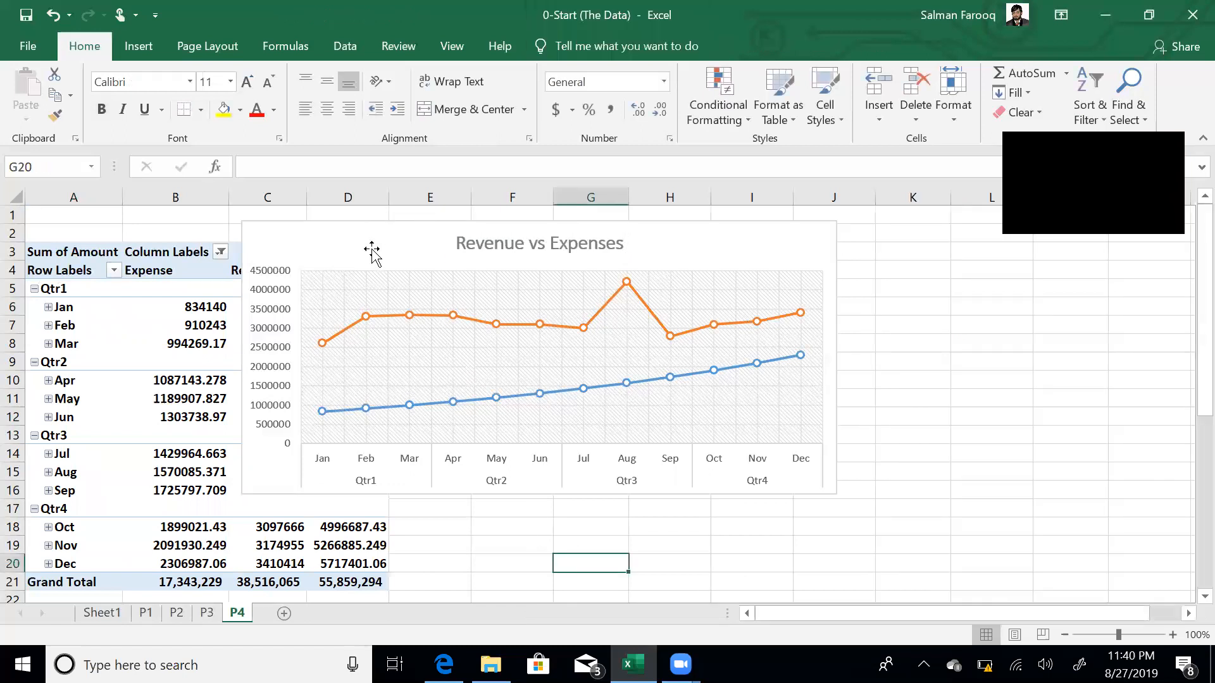
click(374, 256)
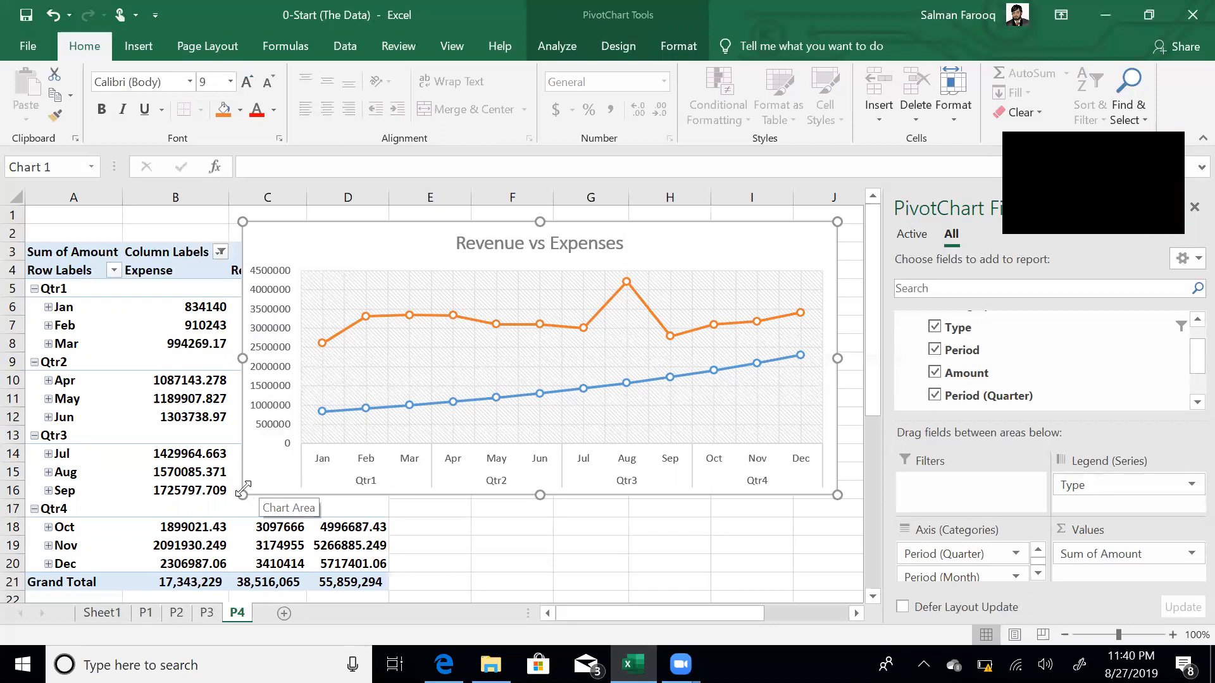
- Shrink the Revenue vs Expenses chart and move it right of column D, clear of the pivot
drag(247, 492, 385, 425)
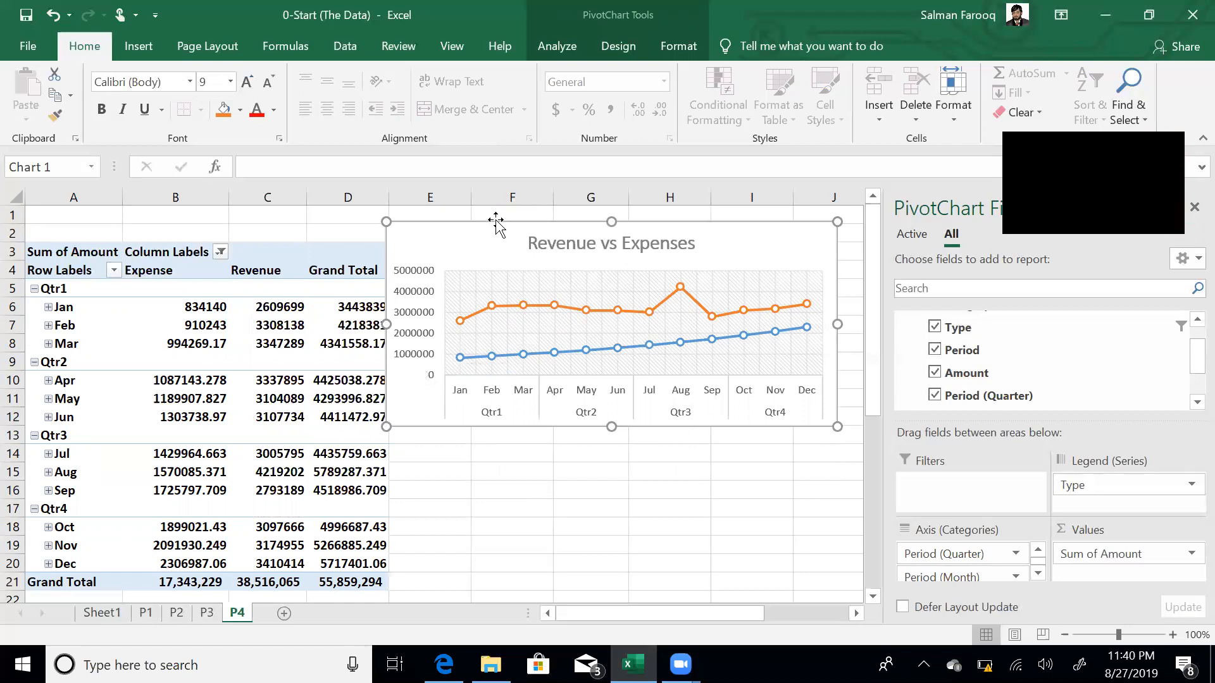
drag(495, 222, 522, 232)
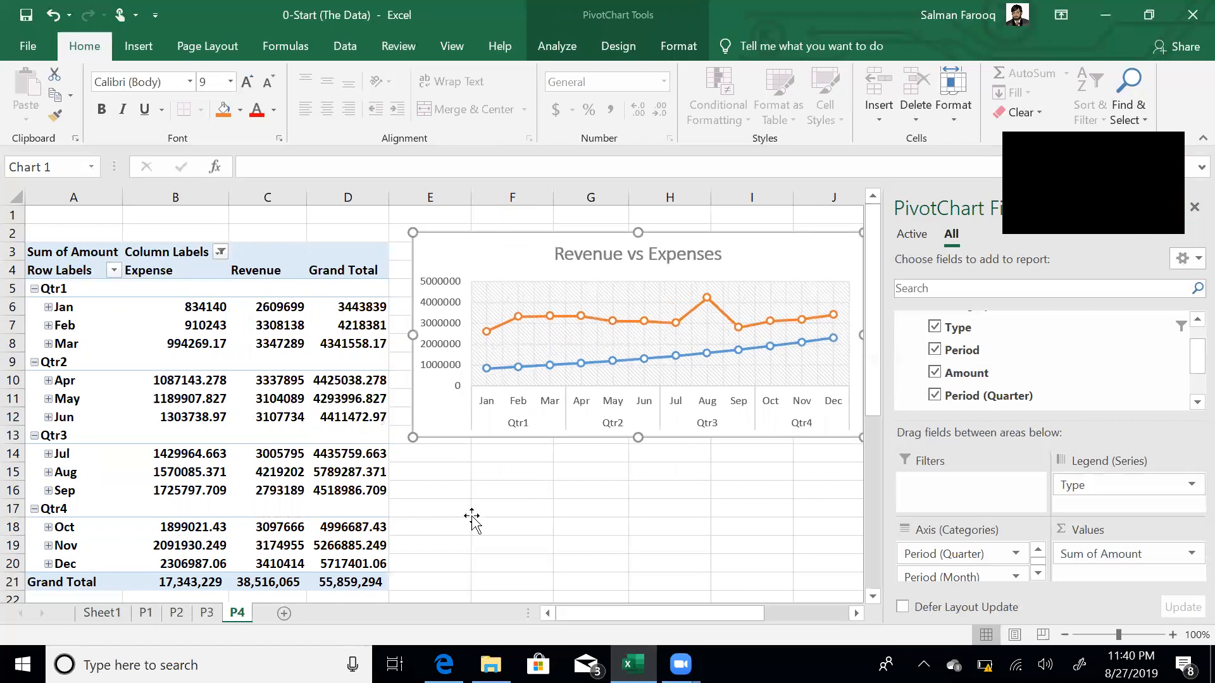
click(472, 515)
click(443, 348)
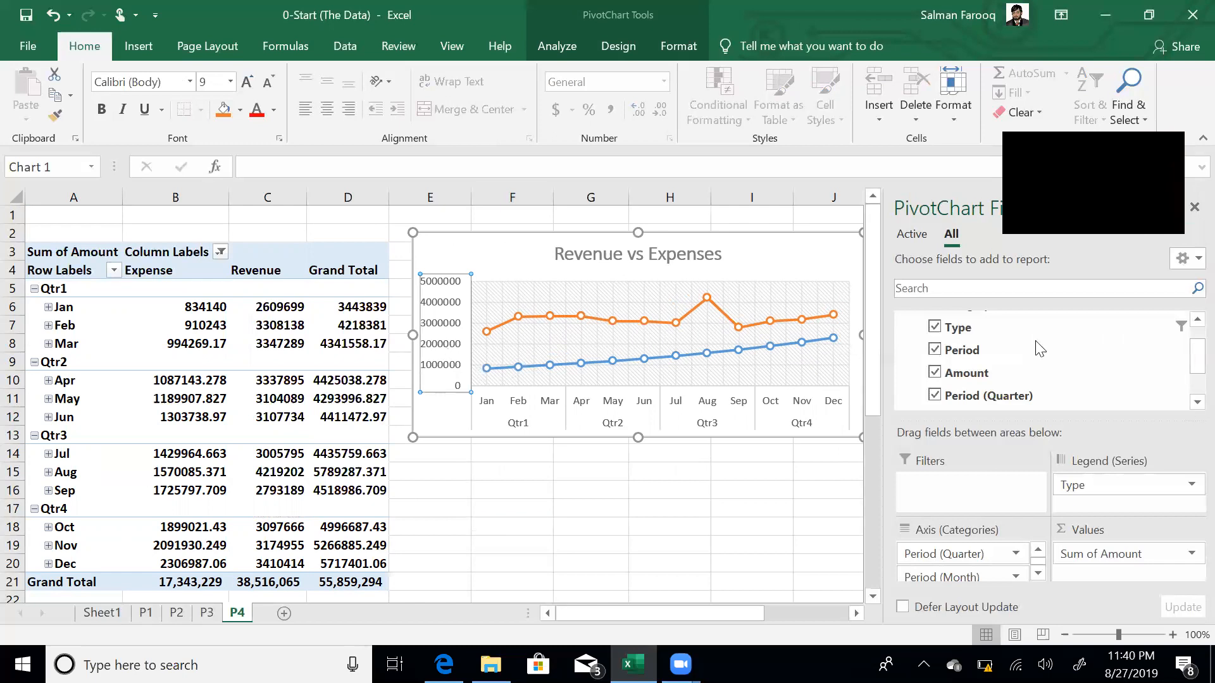
- Set the vertical axis display units to Thousands, then save the workbook
key(ctrl+1)
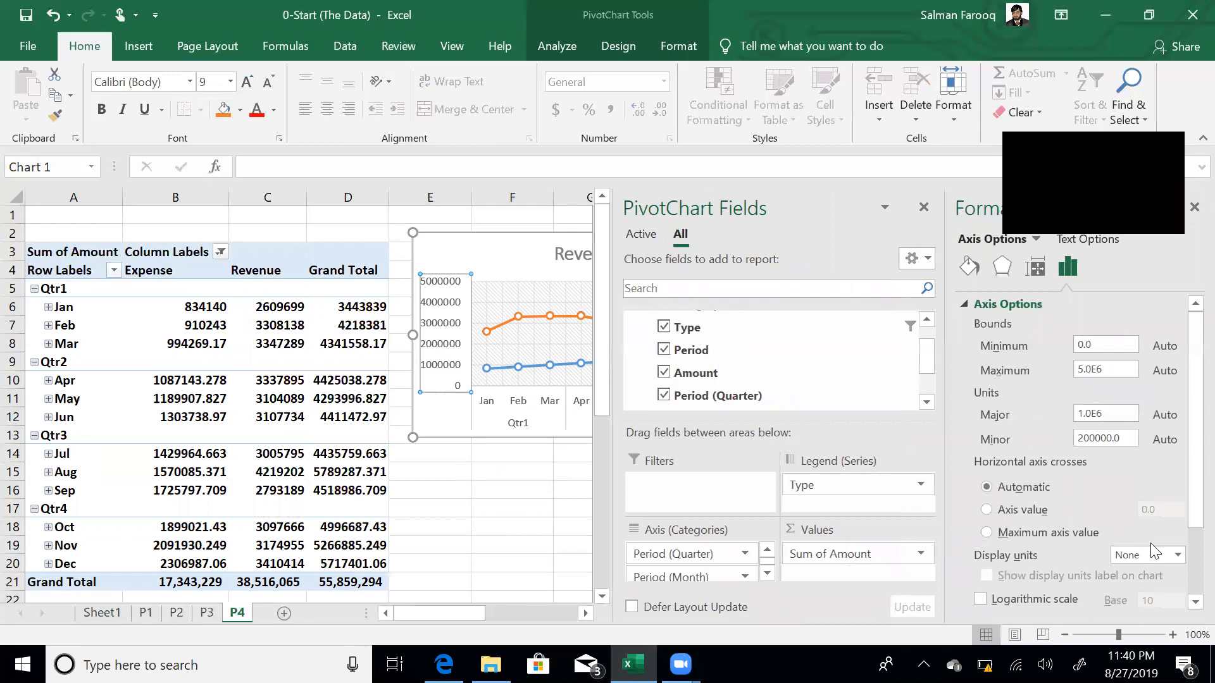
click(1178, 555)
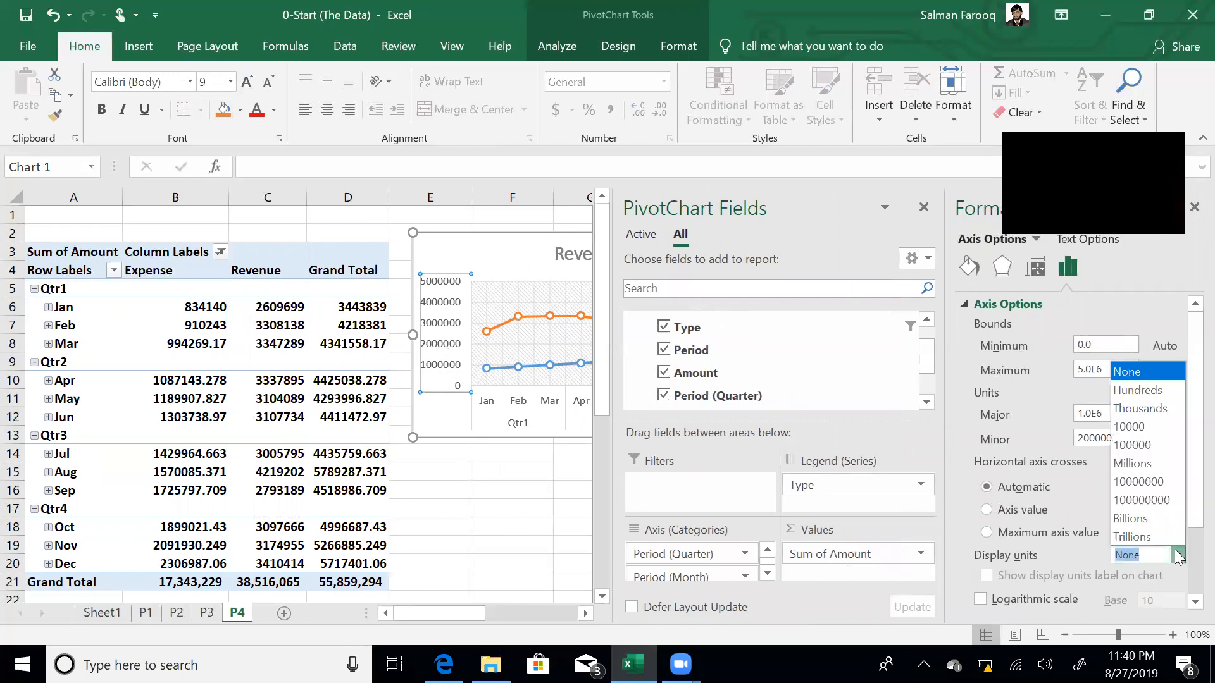
click(1159, 409)
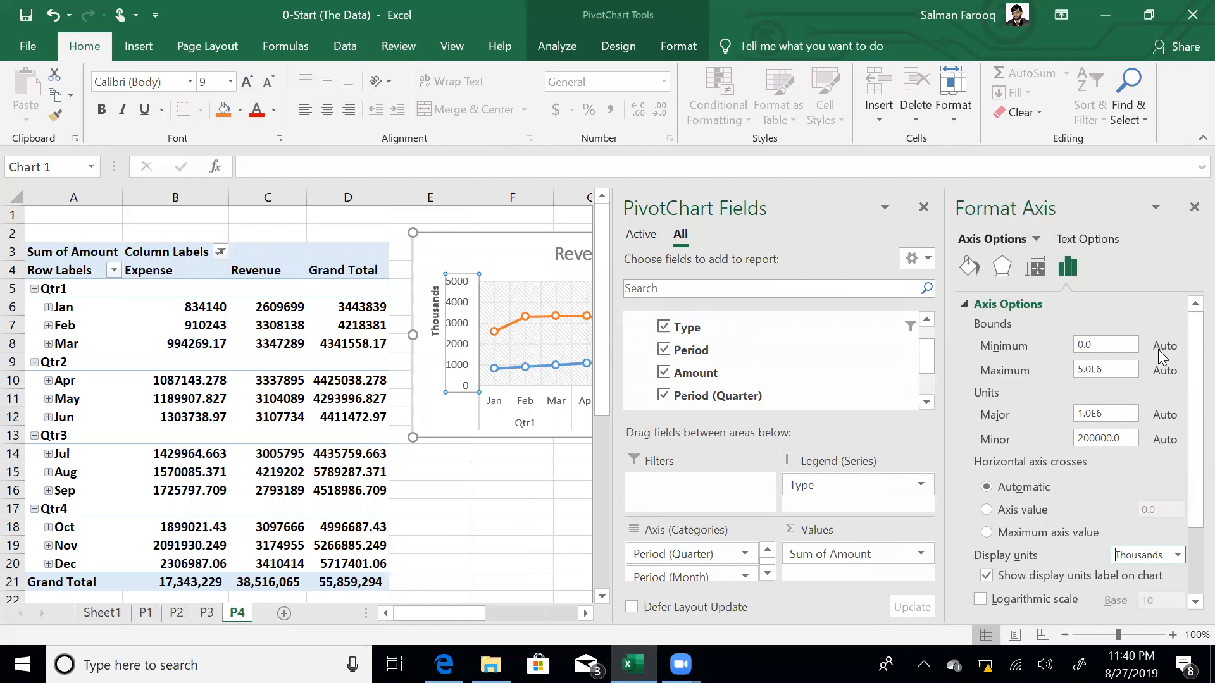
click(1194, 208)
click(510, 466)
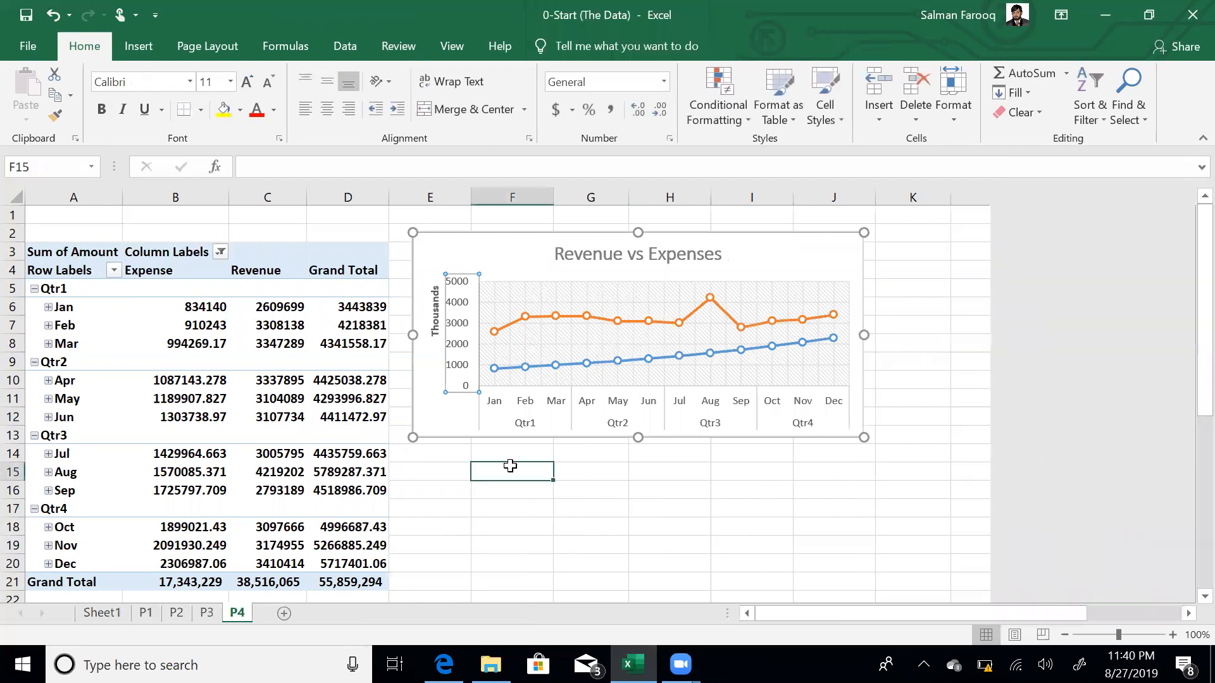
key(ctrl+s)
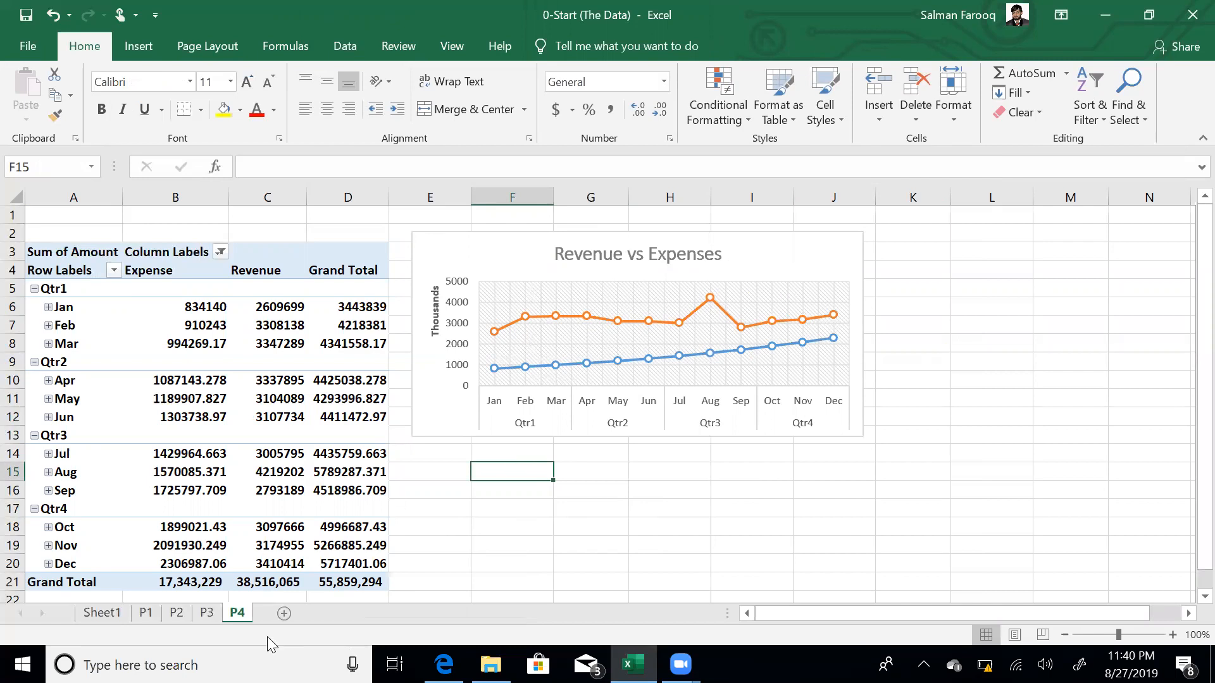
- Copy sheet P4 and name the copy P5
drag(235, 622, 272, 615)
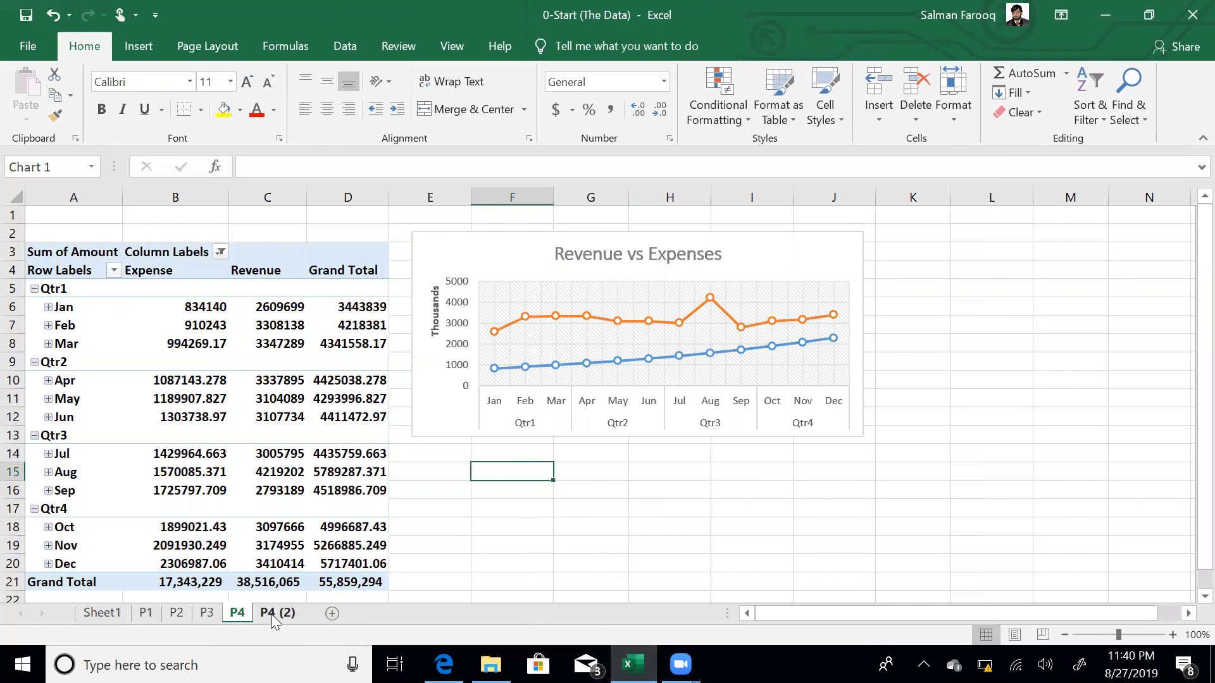
double_click(272, 614)
text(P5)
key(Return)
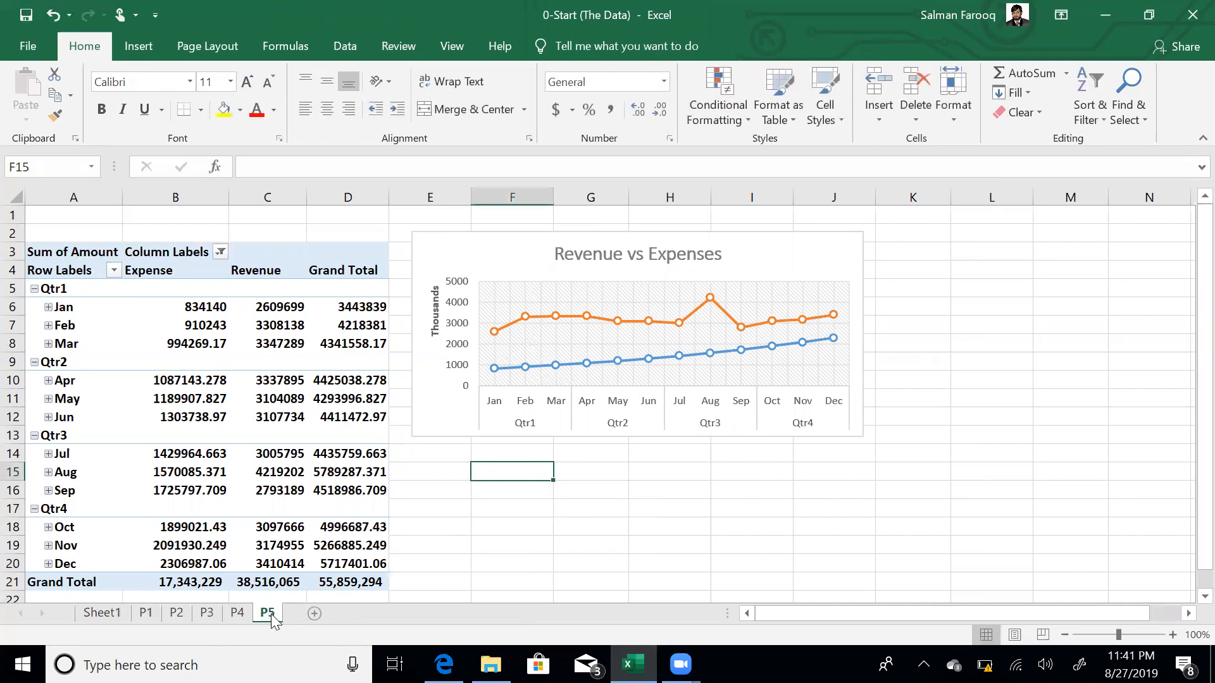
key(Left)
key(Left)
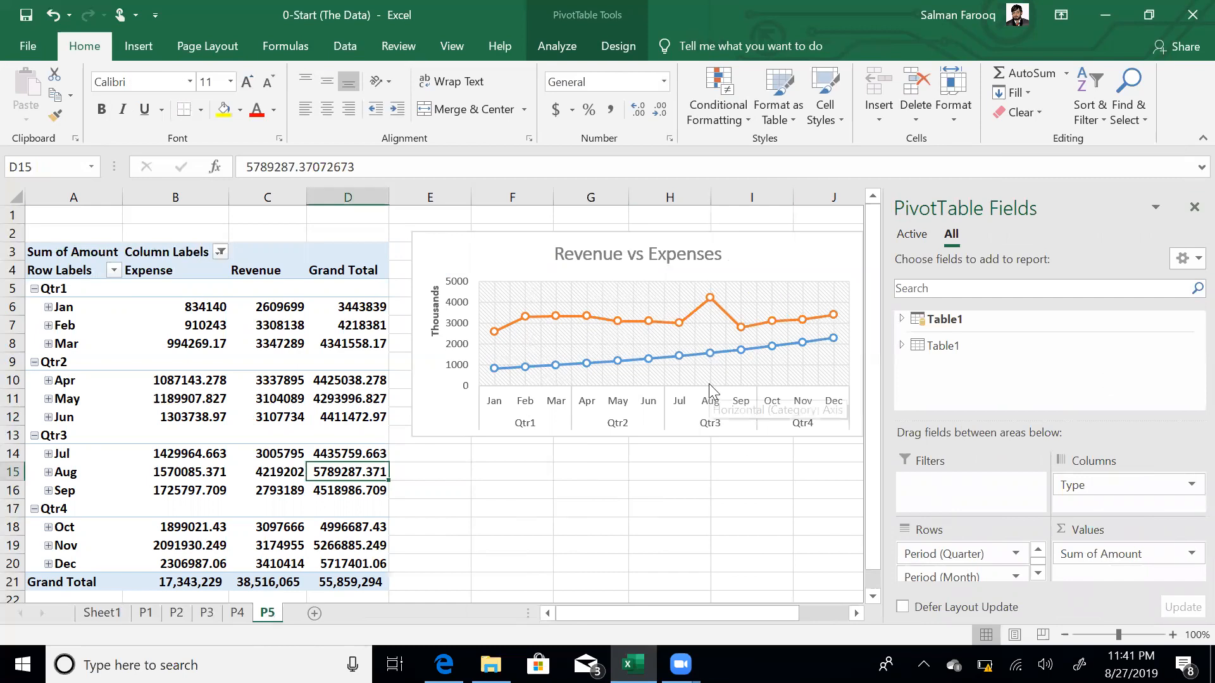
- Retitle the P5 chart 'Monthly Revenue by product'
click(602, 253)
click(586, 251)
key(Home)
text(Monthly)
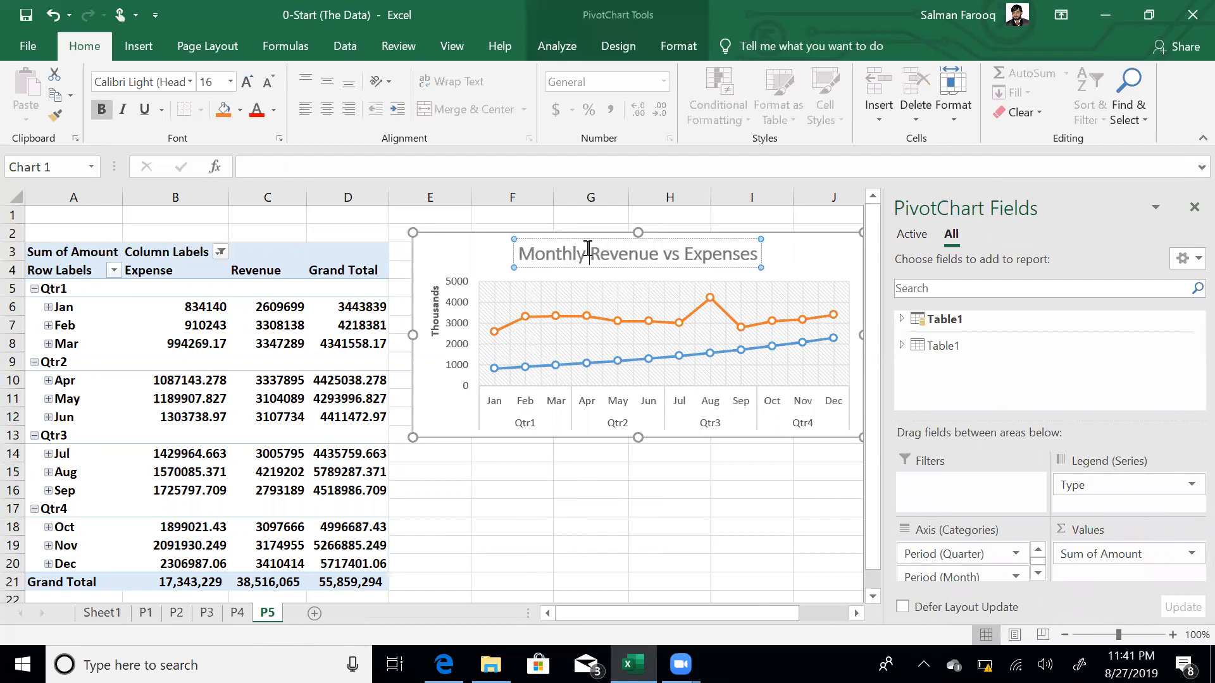
key(ctrl+Right)
key(ctrl+shift+Right)
key(ctrl+shift+Right)
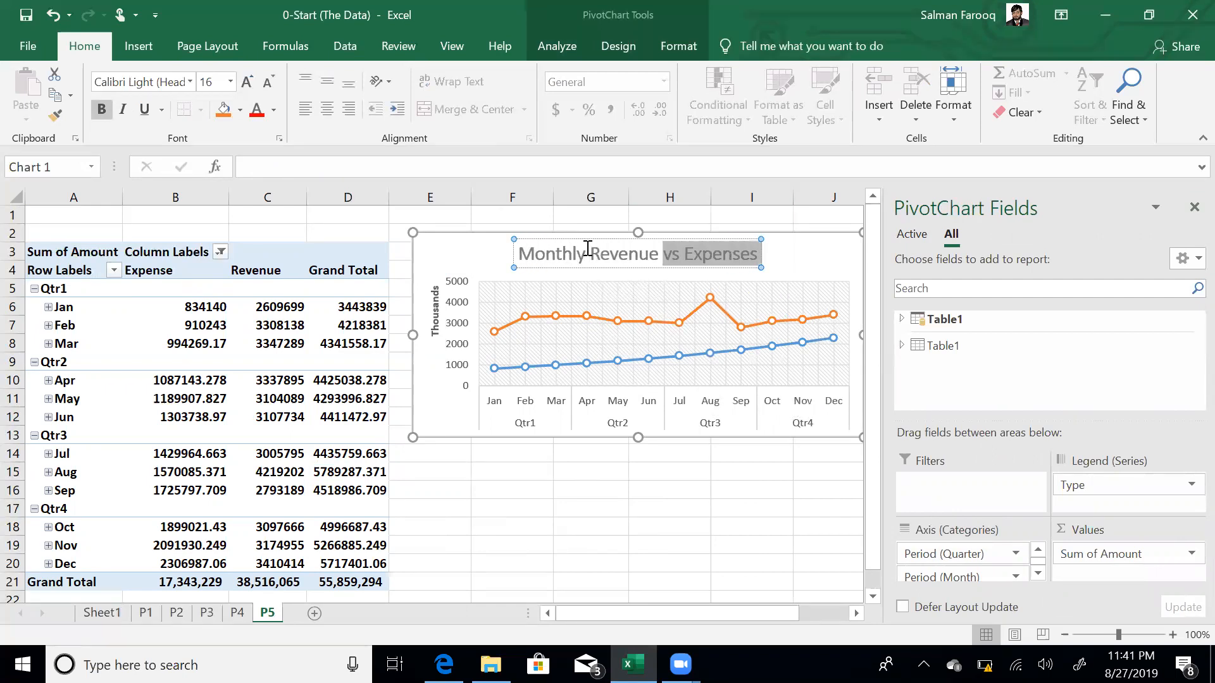
text(by)
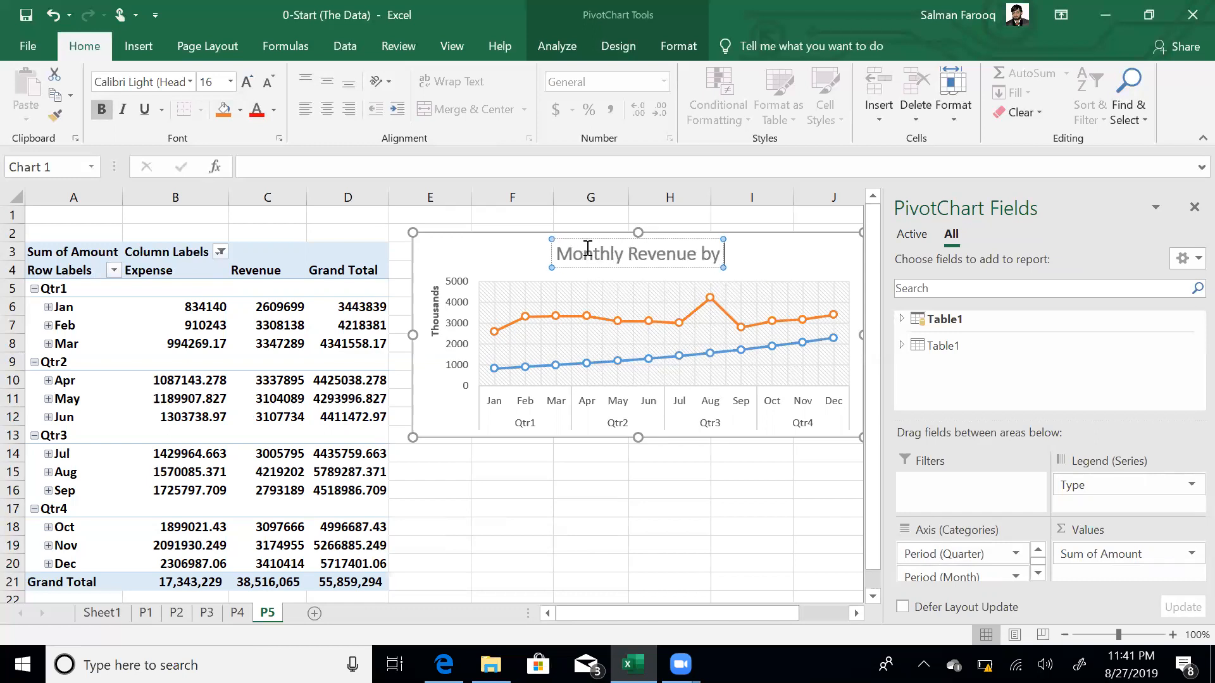
text( product)
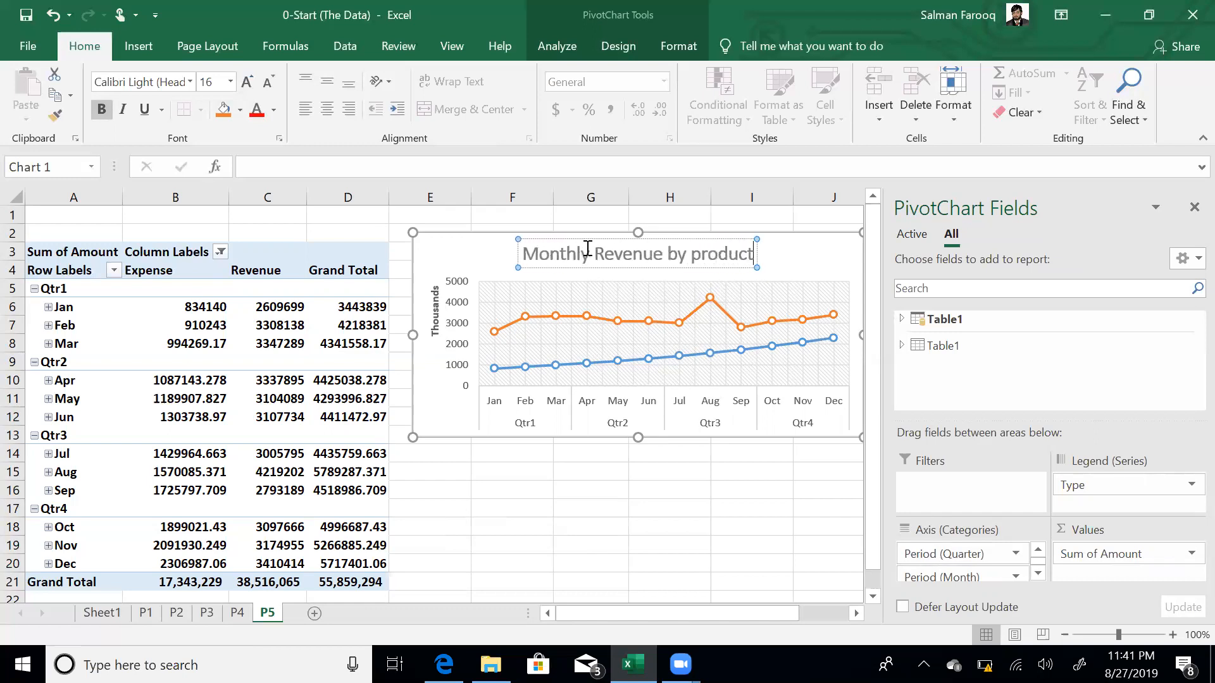
key(Return)
key(BackSpace)
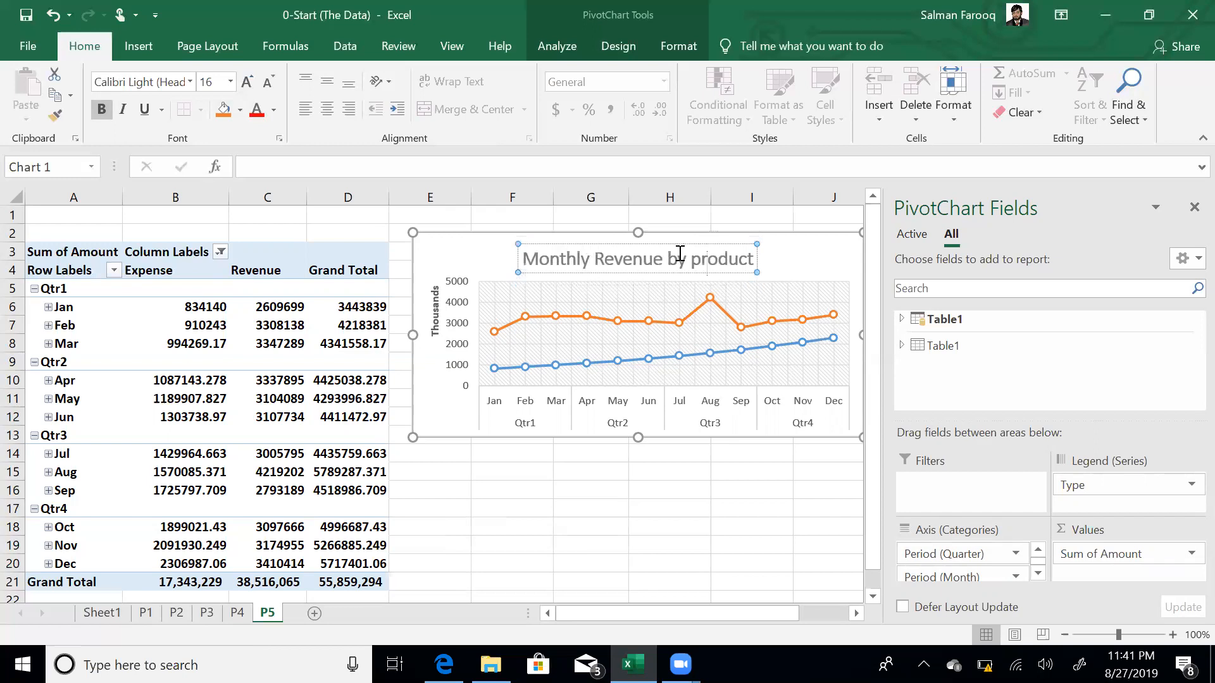
click(632, 508)
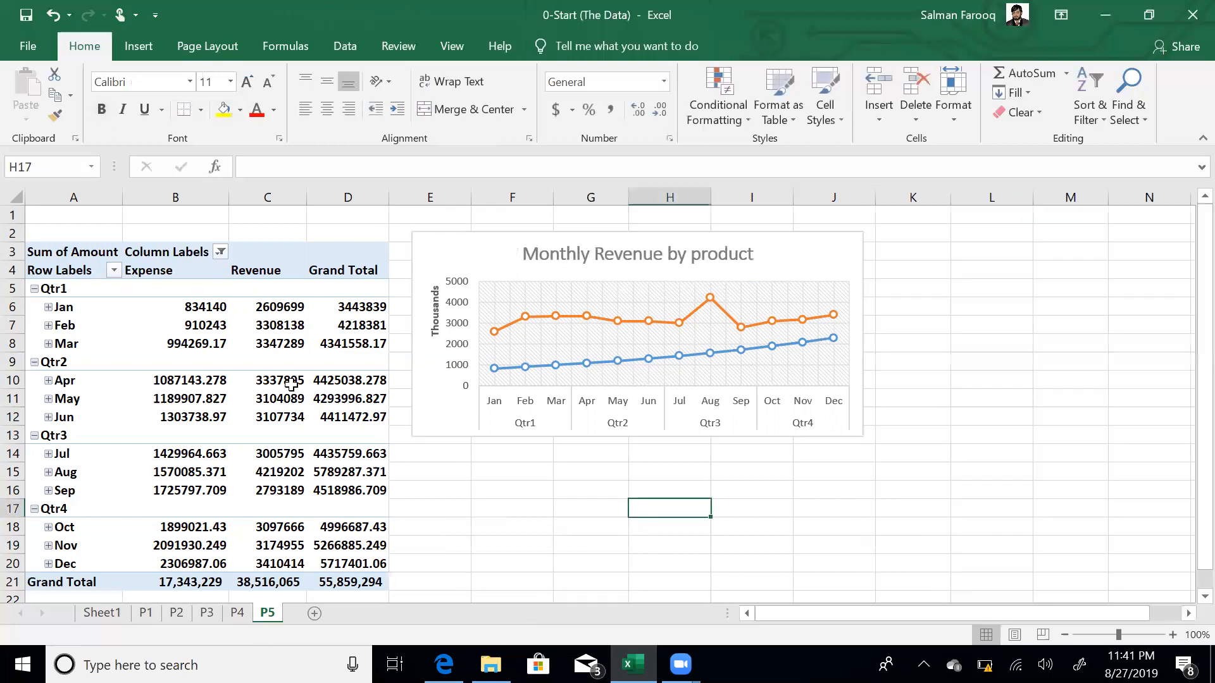
click(291, 381)
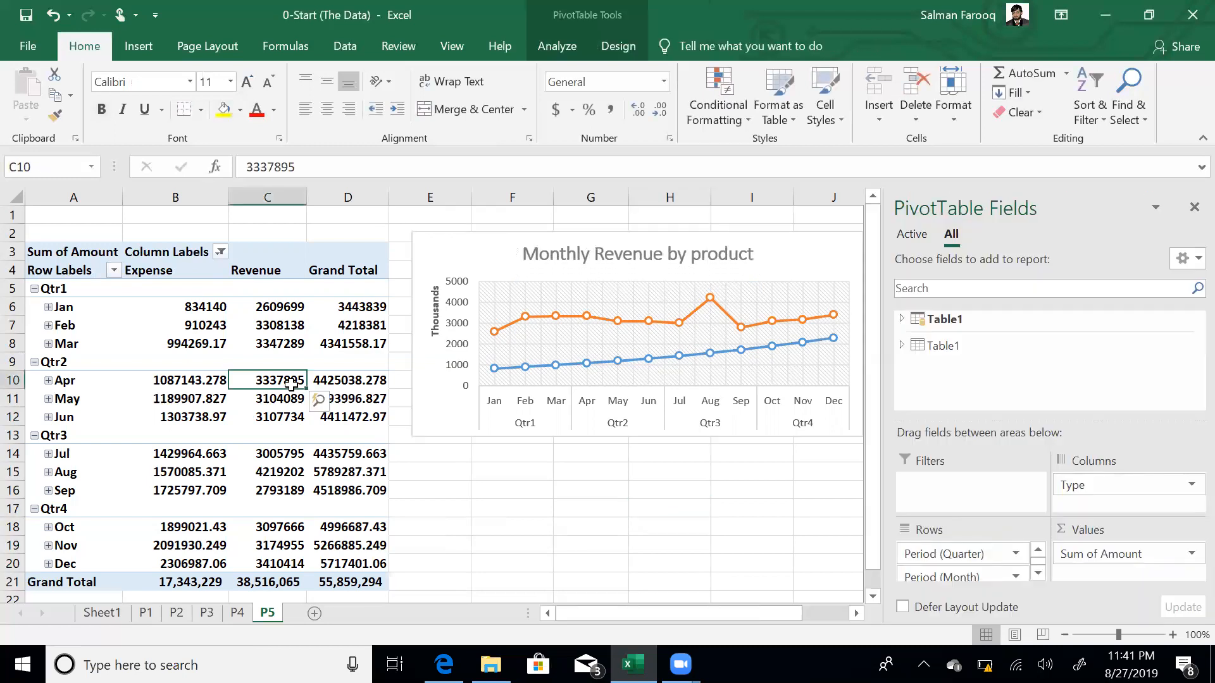
- Uncheck Expense in the Type column filter so only Revenue shows, then expand Table1's fields
click(217, 249)
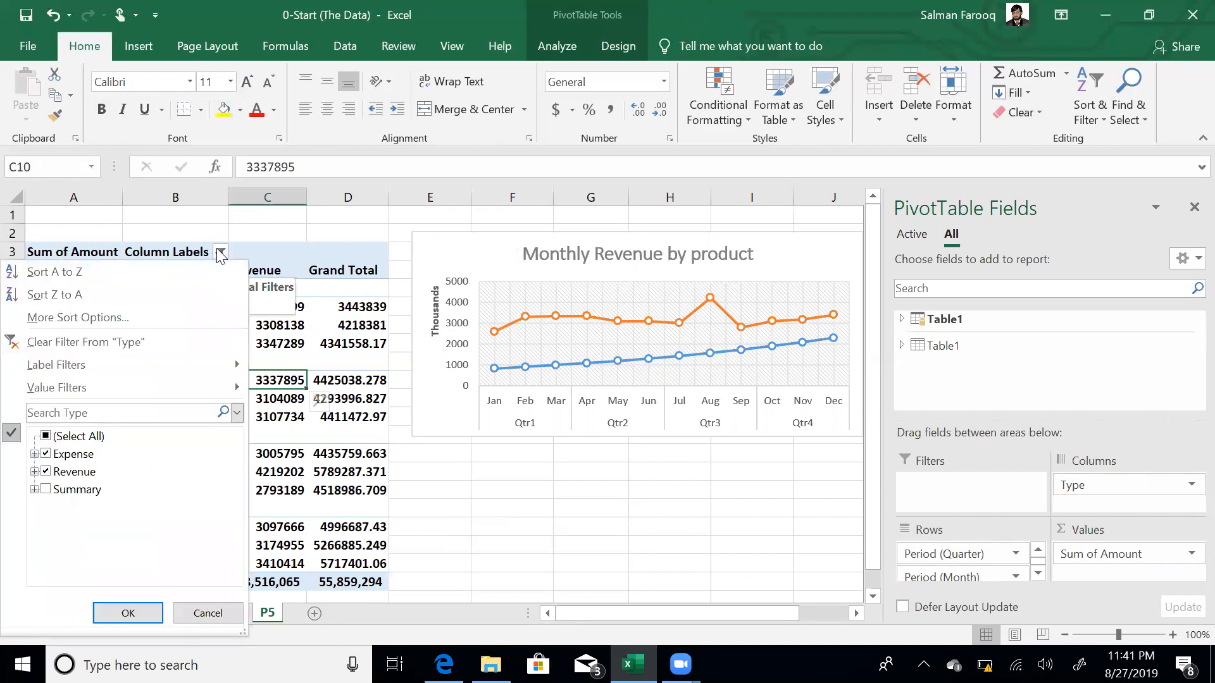
click(46, 454)
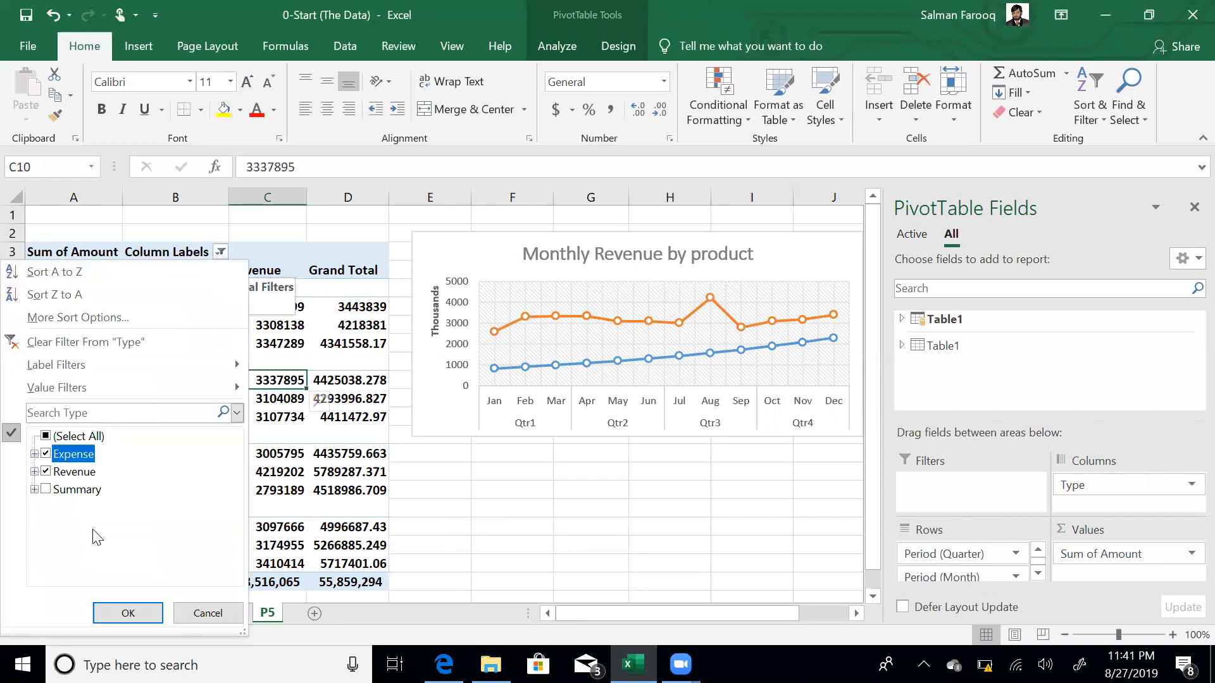
click(143, 618)
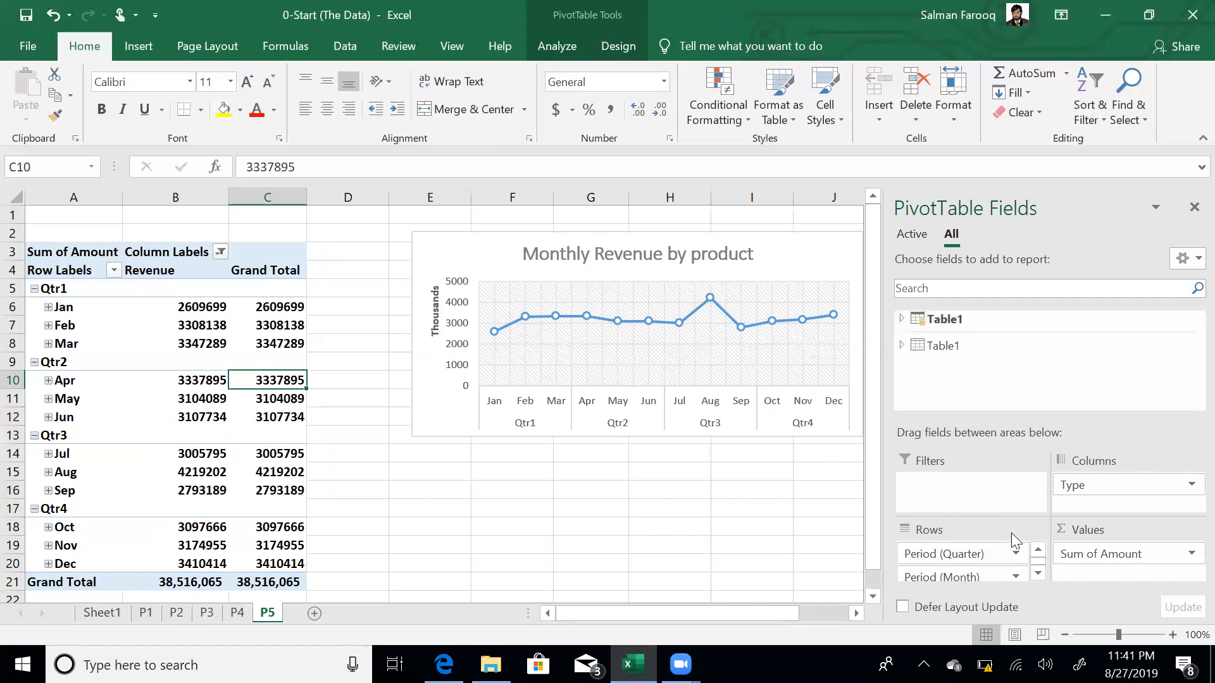
click(943, 319)
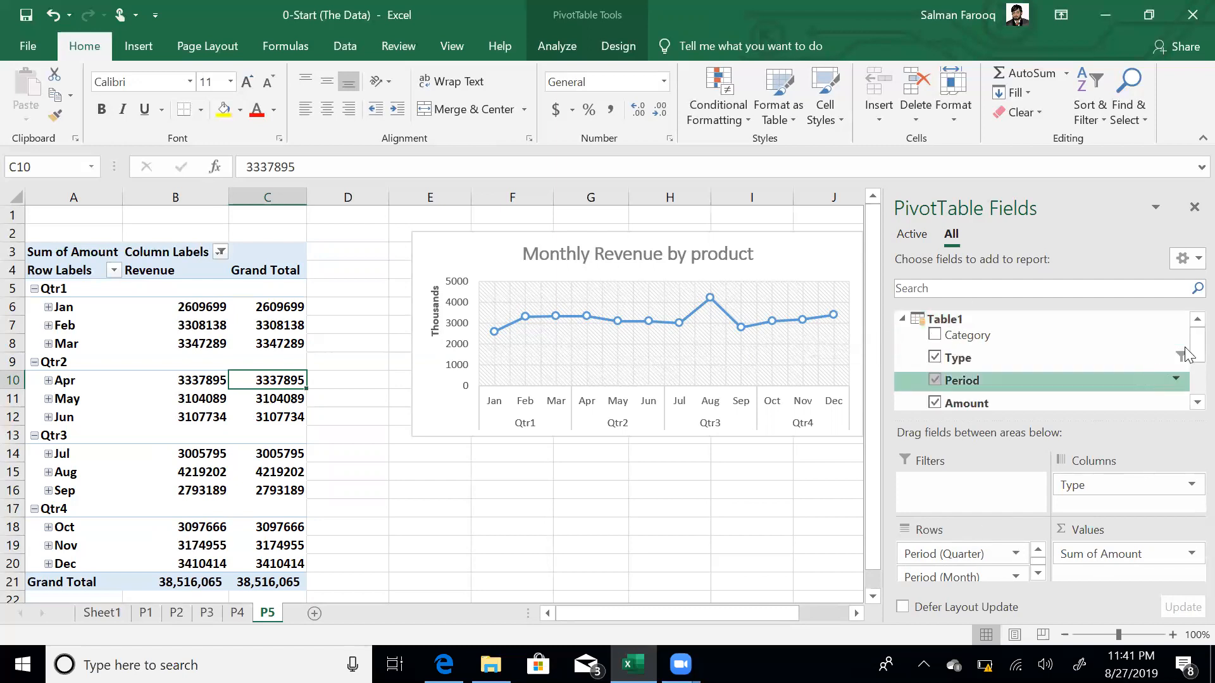
- Add Category to the P5 pivot as the top row field, removing the extra Period field from Rows
scroll(1185, 361, down, 3)
scroll(1186, 361, up, 3)
click(934, 336)
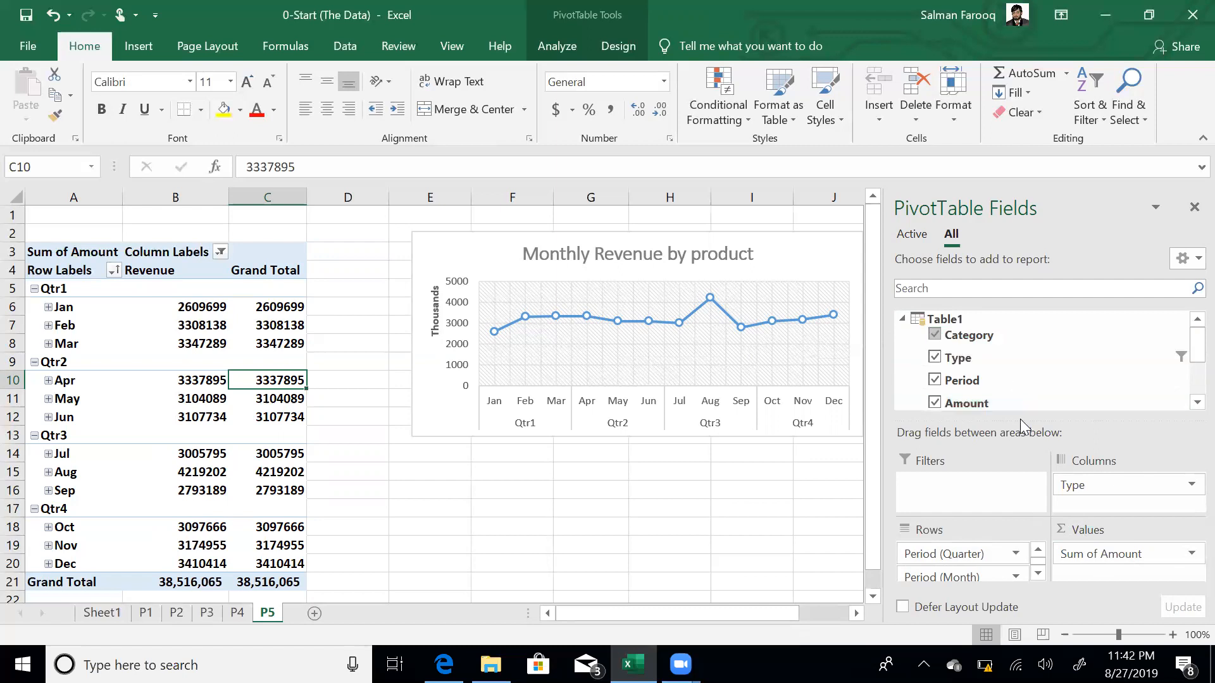
drag(1020, 418, 1020, 371)
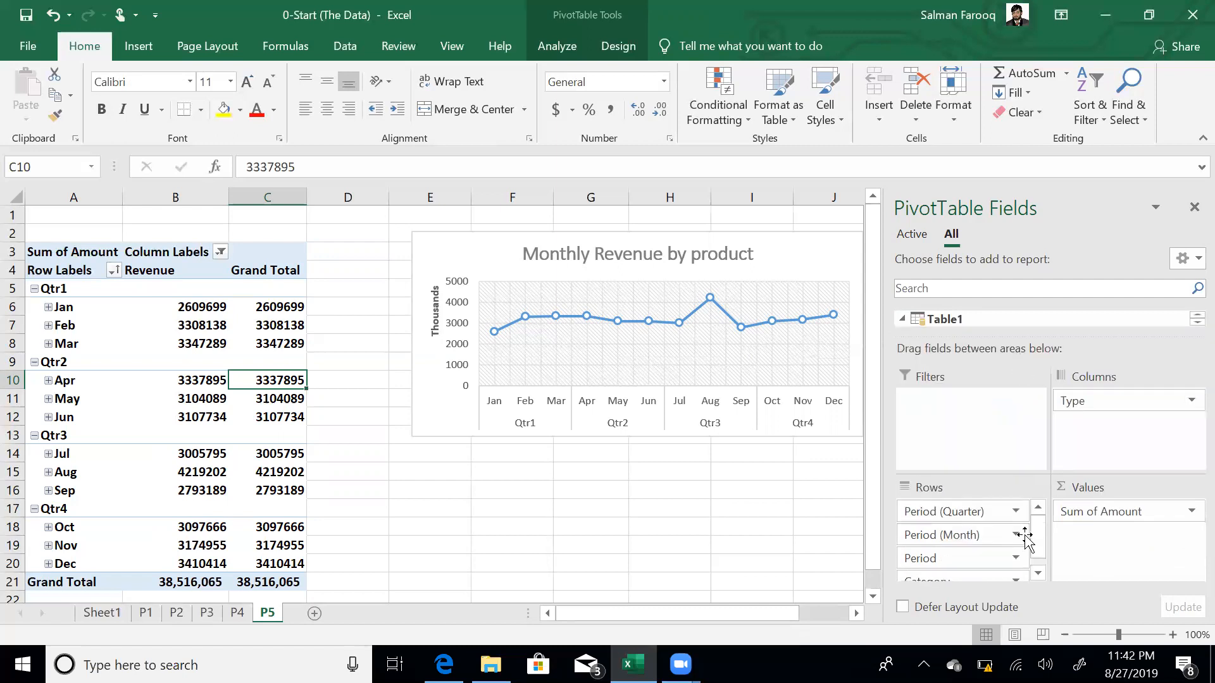
drag(964, 580, 975, 514)
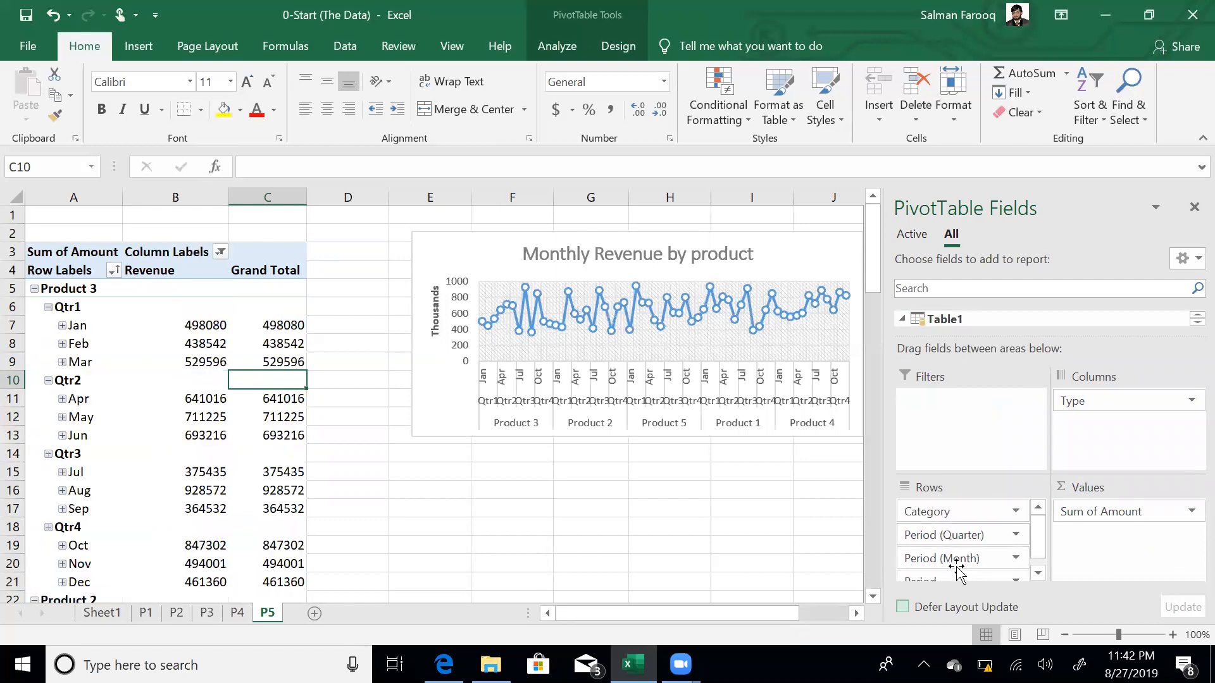
drag(937, 578, 820, 555)
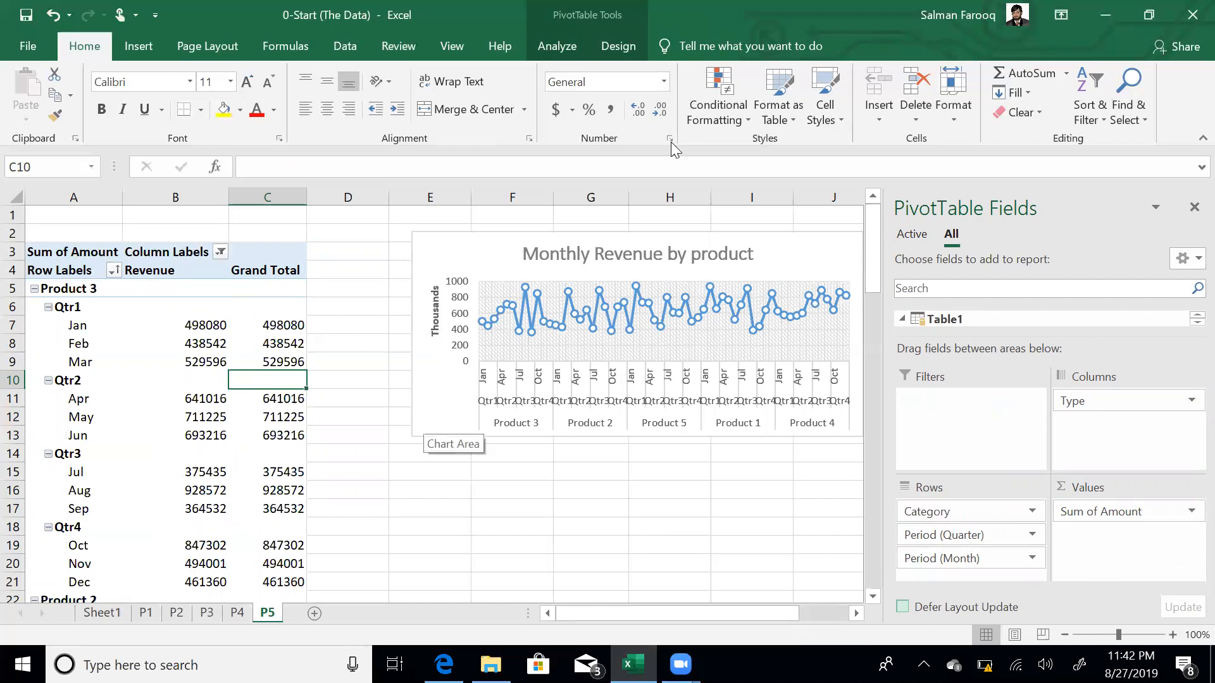
- Move the Monthly Revenue by product chart up-left, hide the field list, and stretch it larger
drag(664, 234, 582, 222)
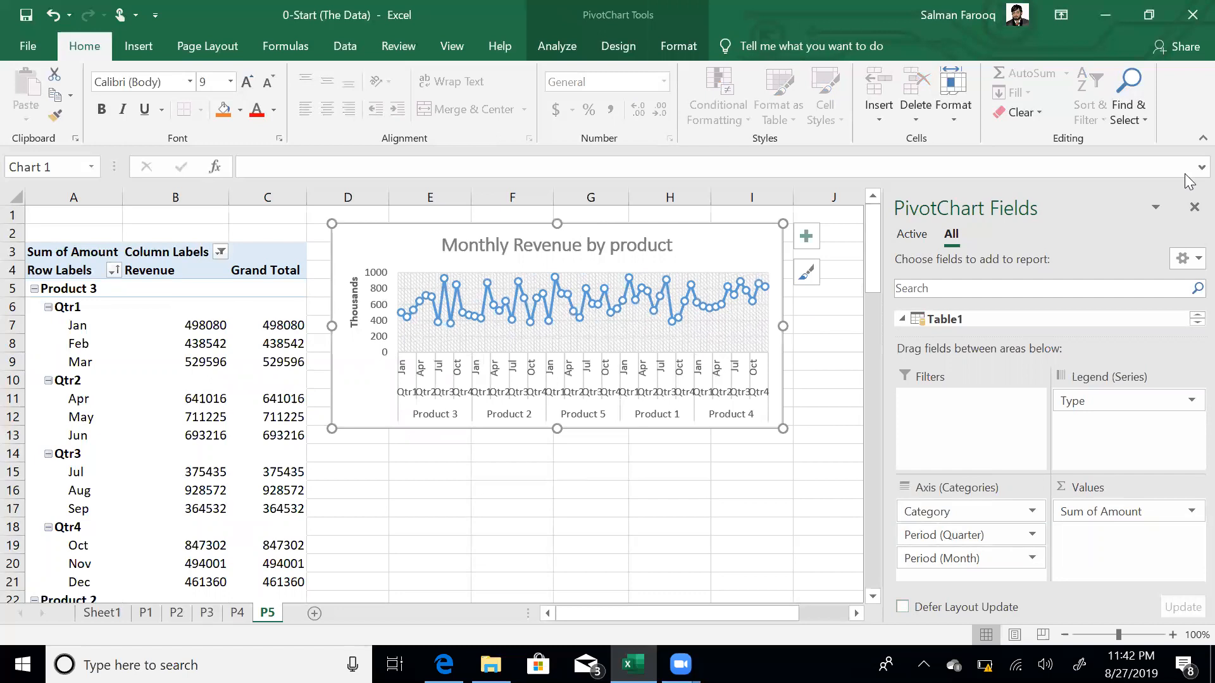
click(1194, 207)
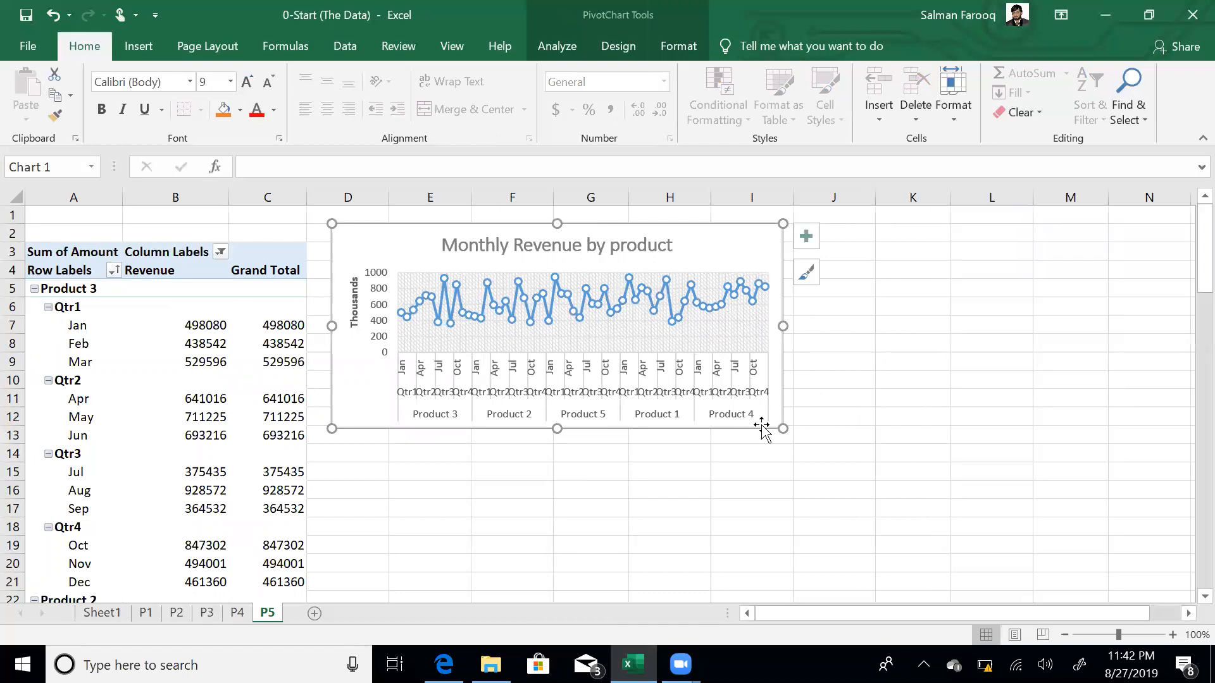
drag(783, 429, 1031, 492)
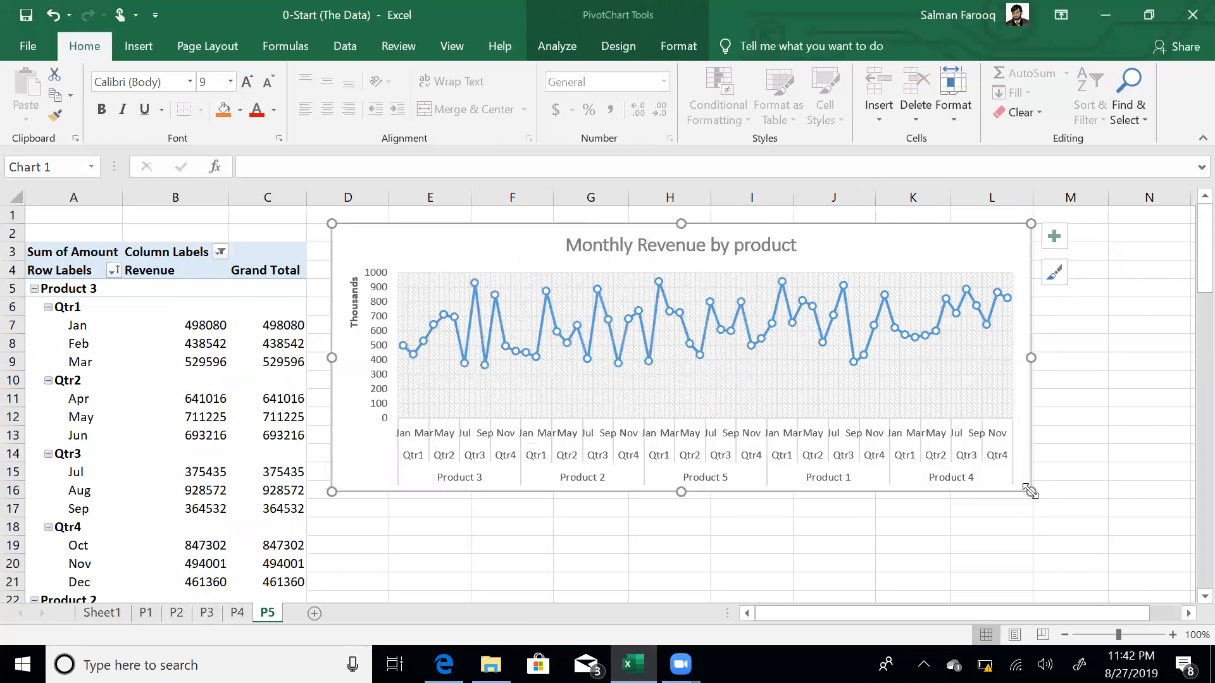
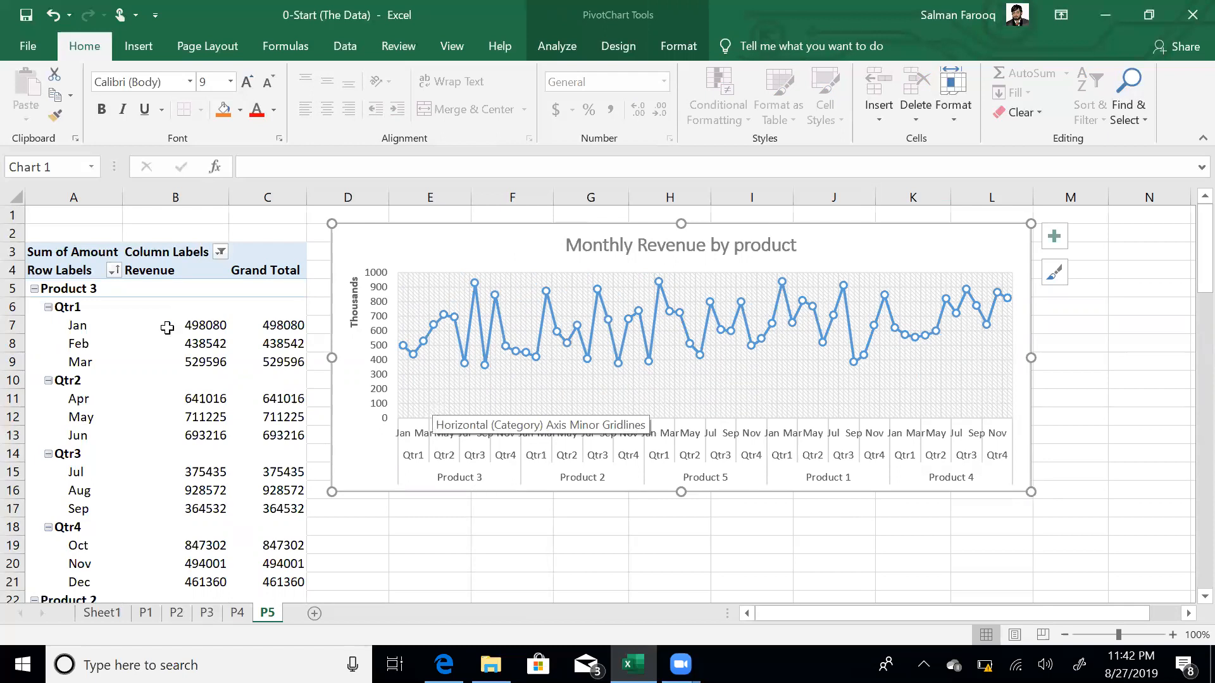
- Sort the P5 pivot's product labels A to Z so Product 1 through Product 5 run in order
click(76, 289)
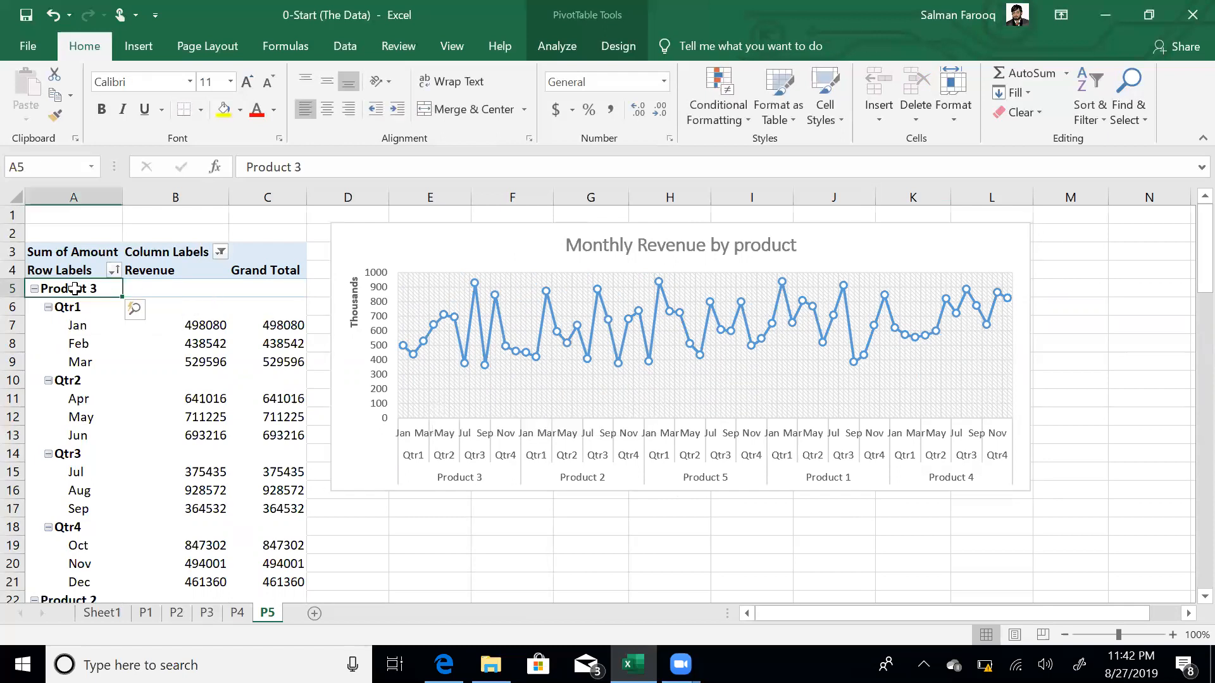
click(345, 47)
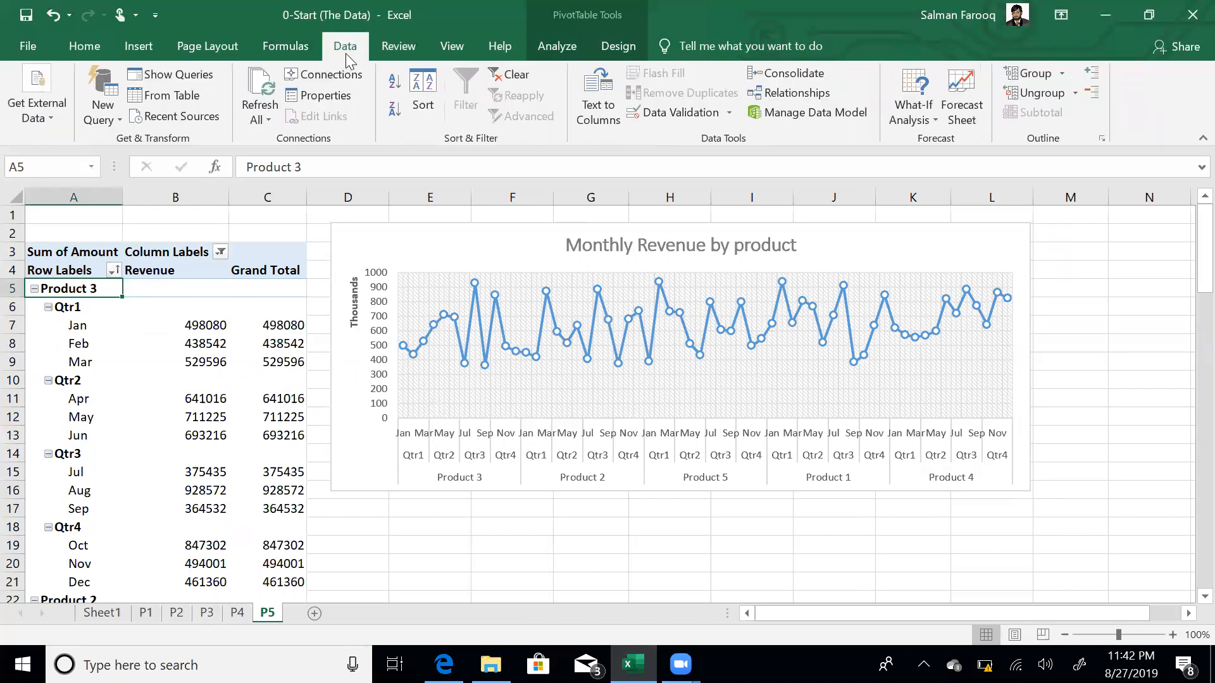
click(397, 83)
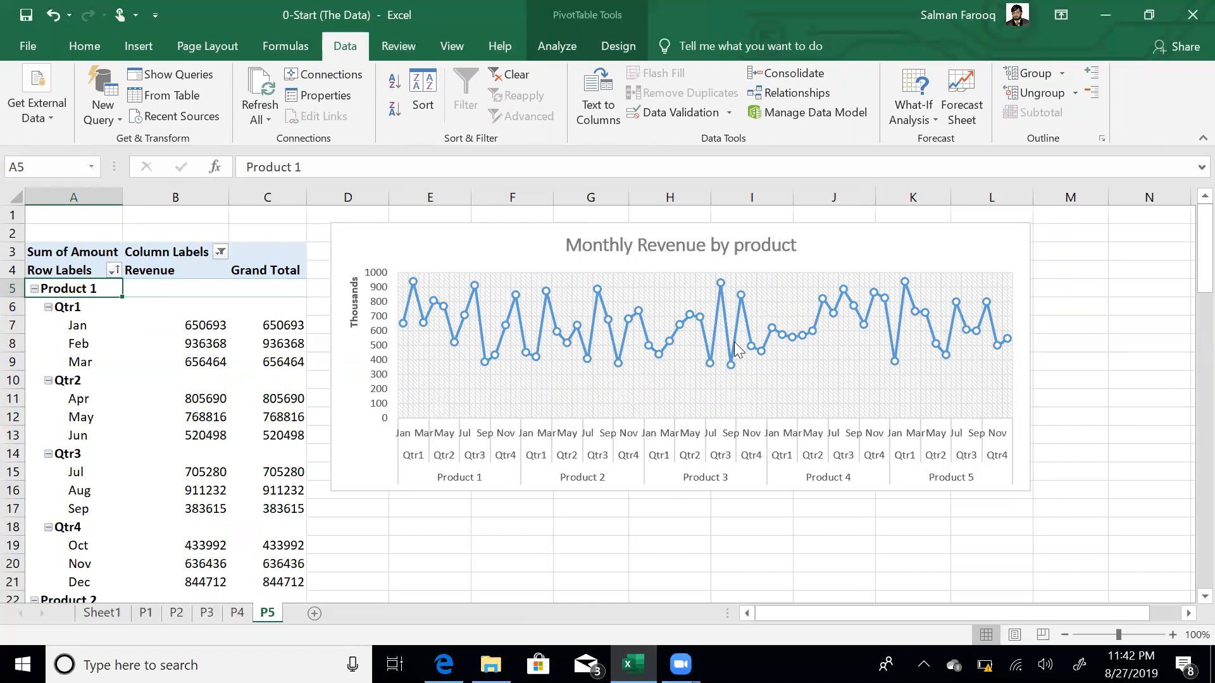
click(253, 349)
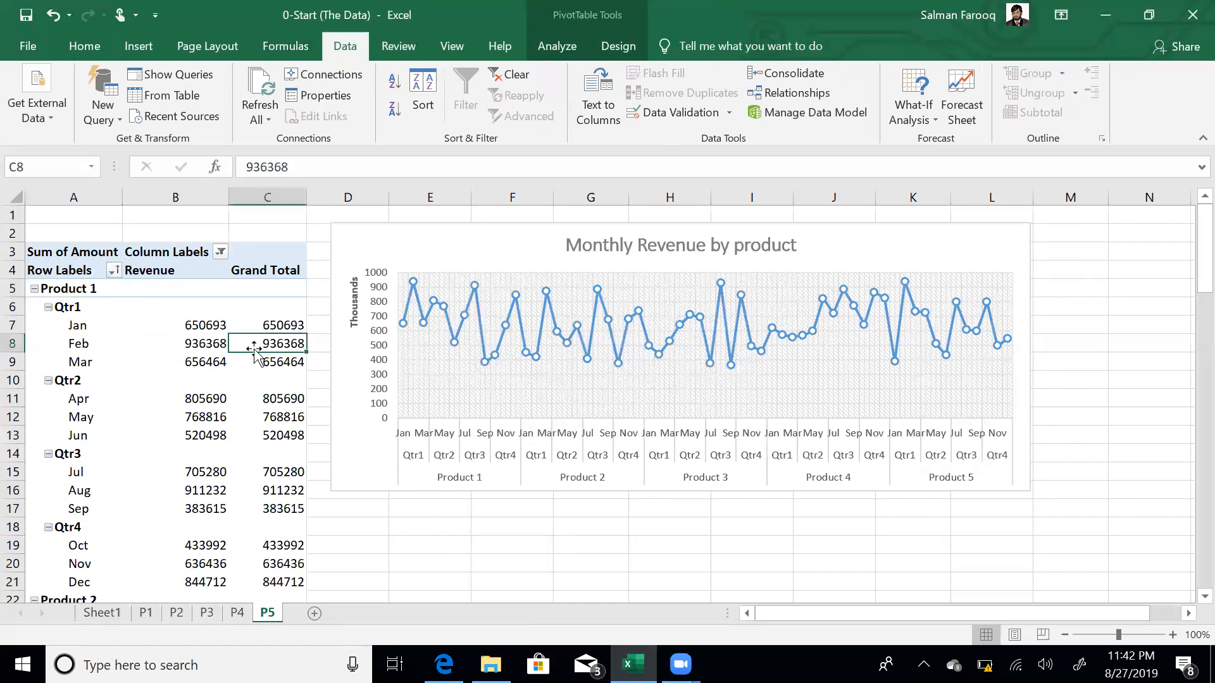
click(777, 18)
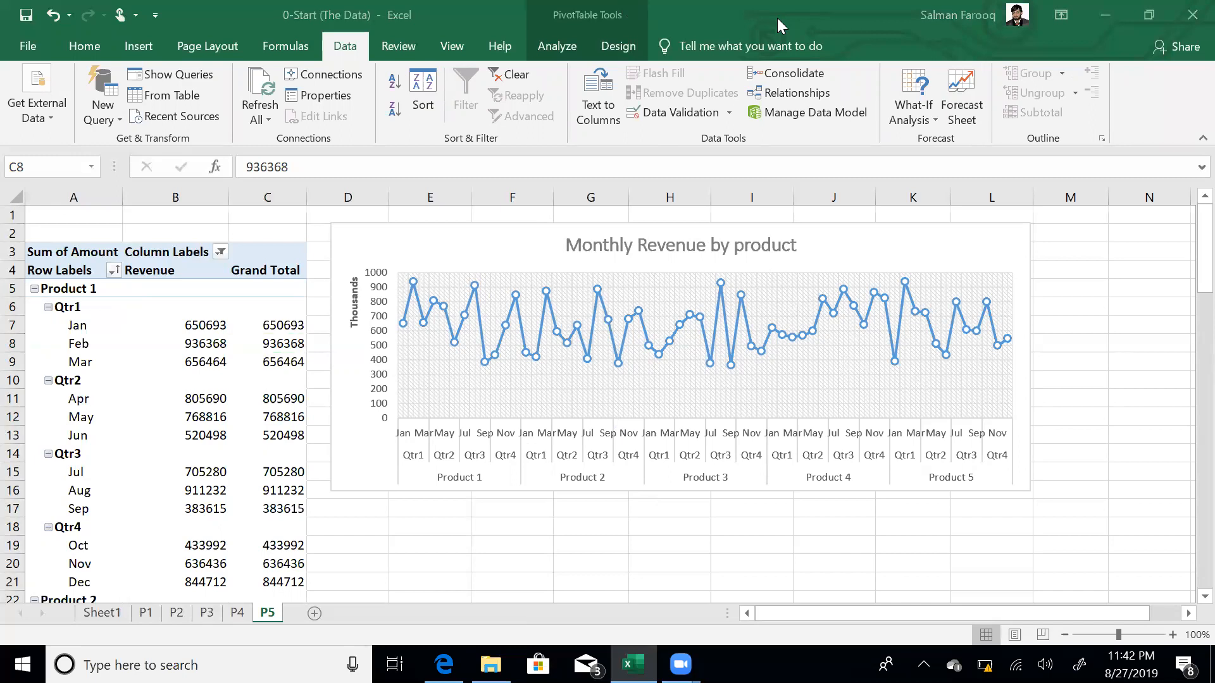
click(558, 56)
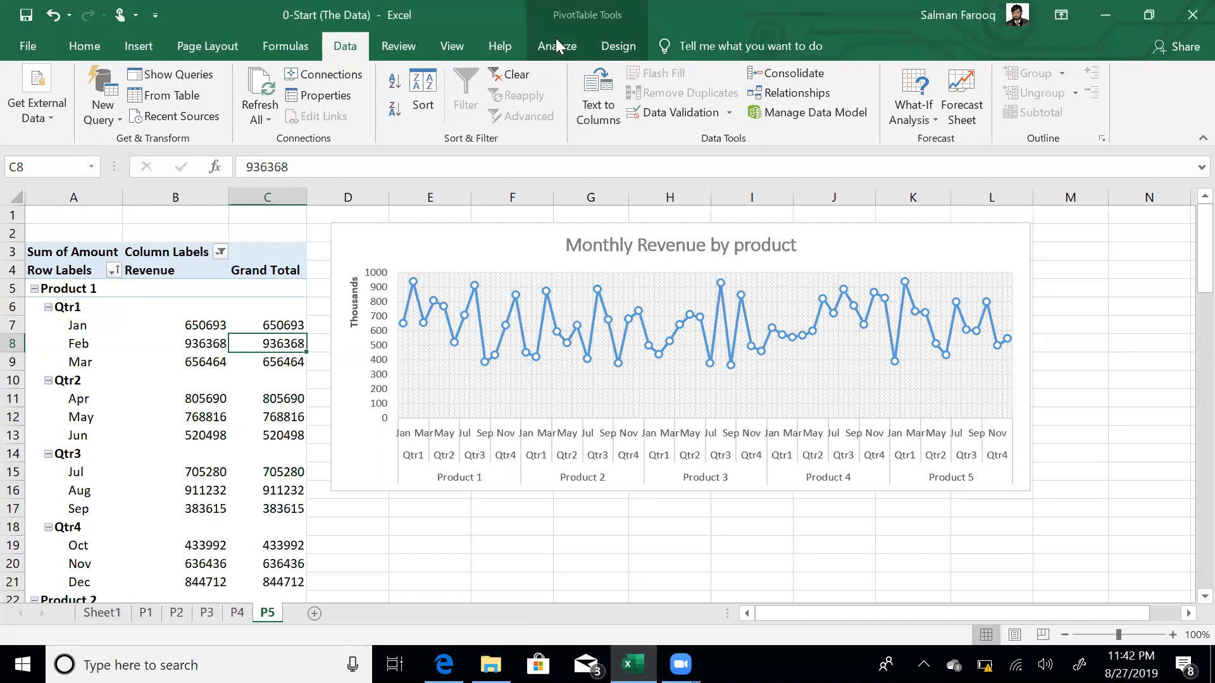
click(558, 47)
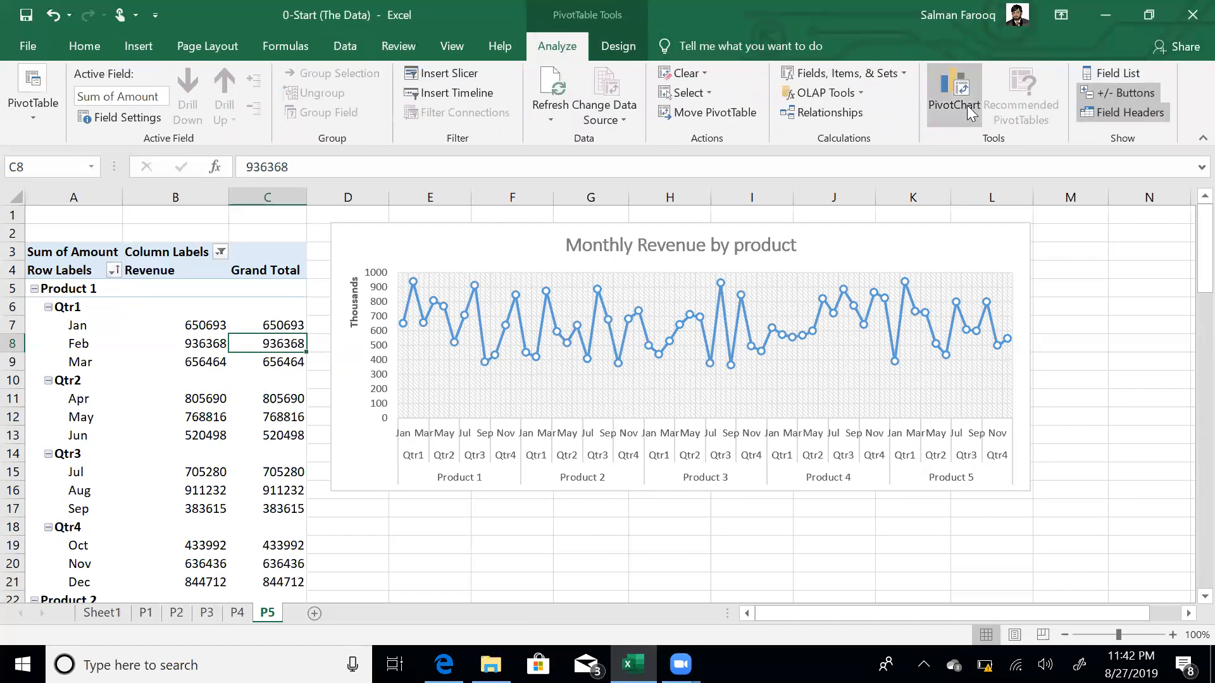
- Drag Period (Quarter) out of the P5 pivot's Rows so months sit directly under each product
click(1118, 74)
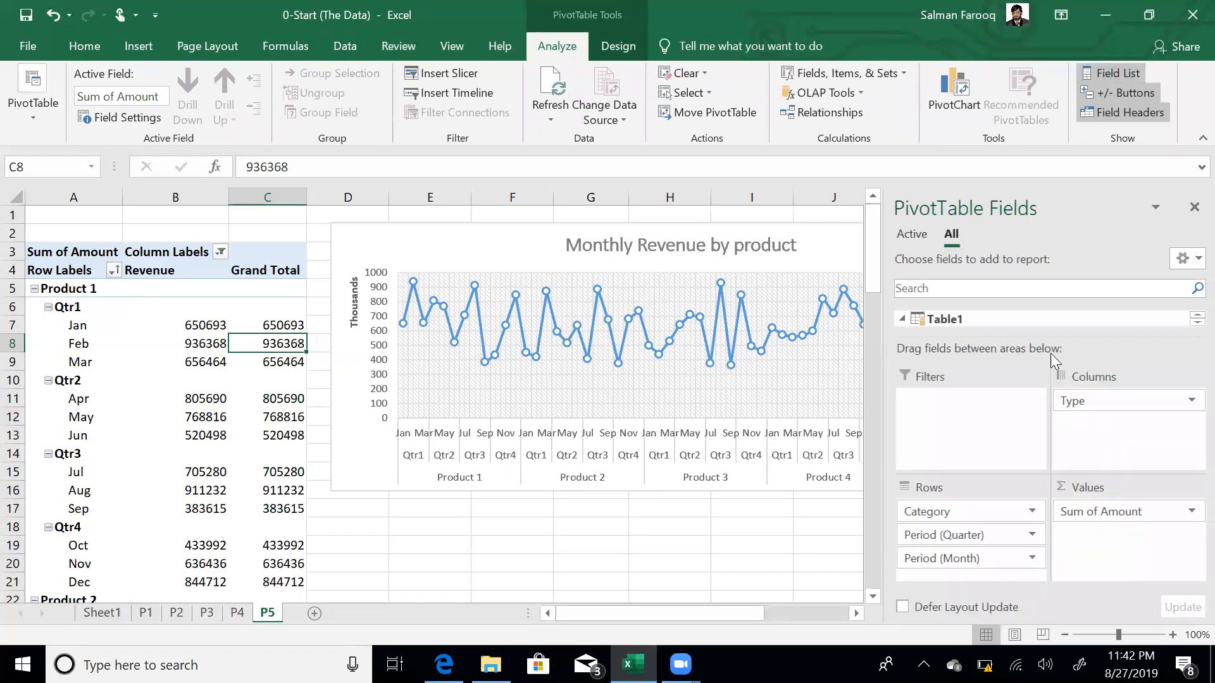
drag(989, 530, 830, 539)
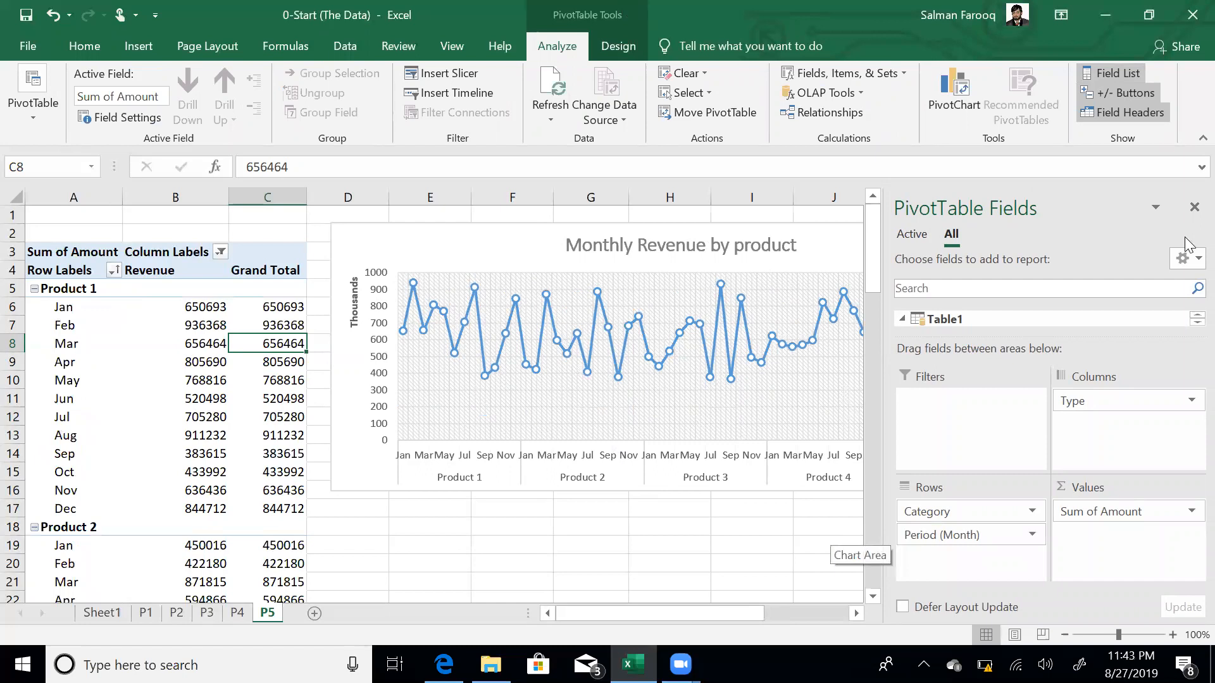
click(715, 532)
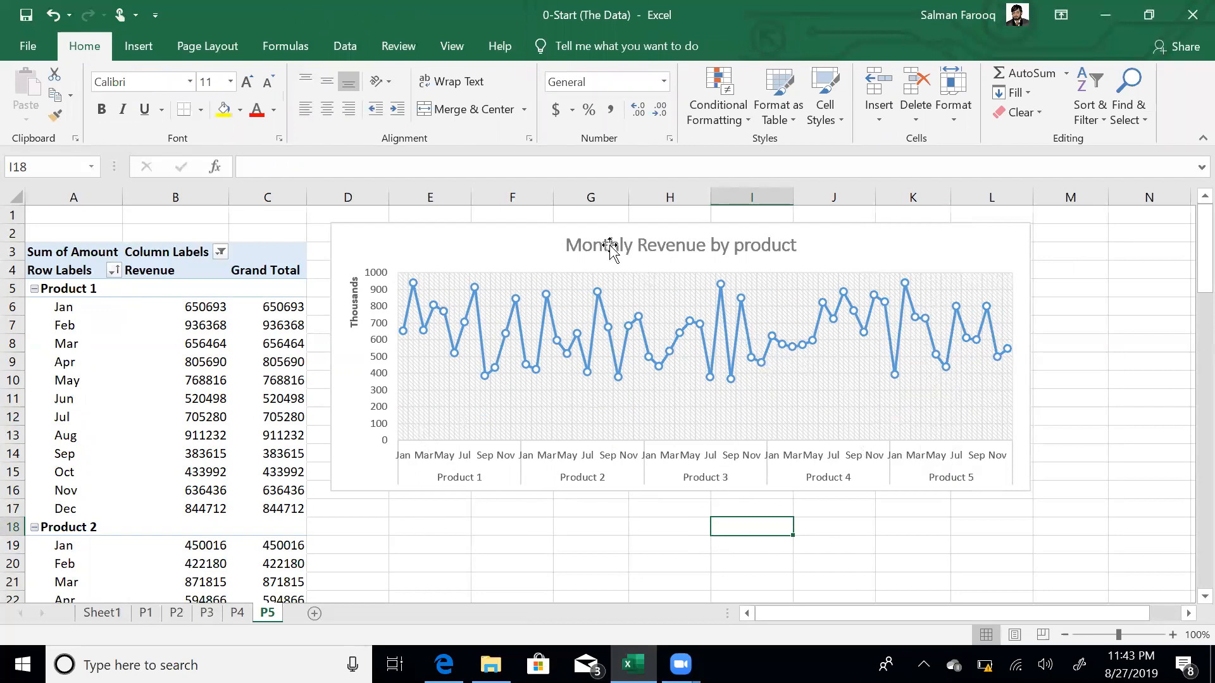
mouse_move(602, 321)
click(392, 519)
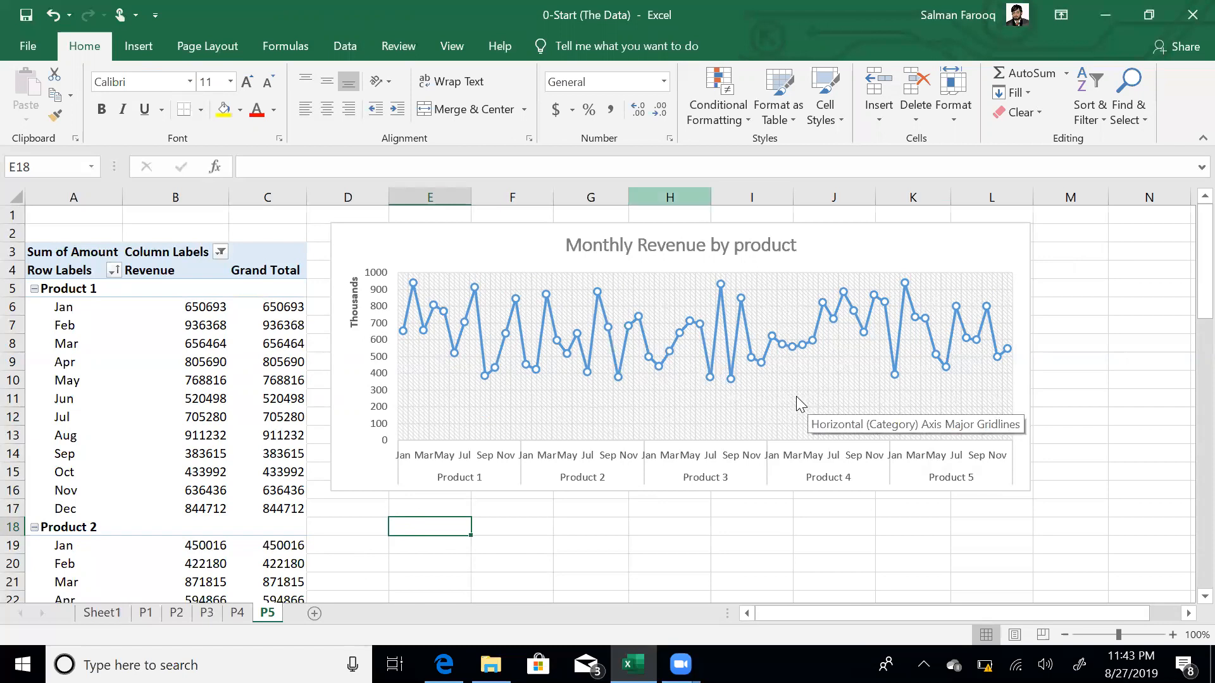
- Apply the orange colour palette to the Monthly Revenue by product chart via Change Colors
click(537, 238)
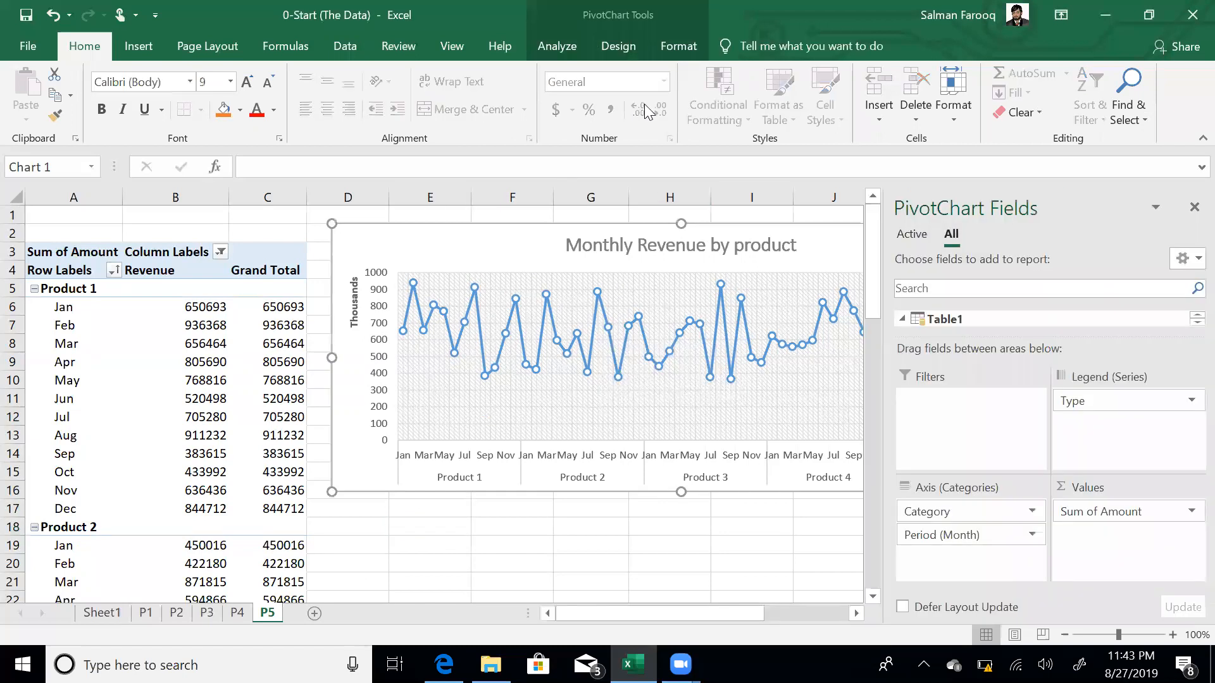
click(630, 49)
click(148, 111)
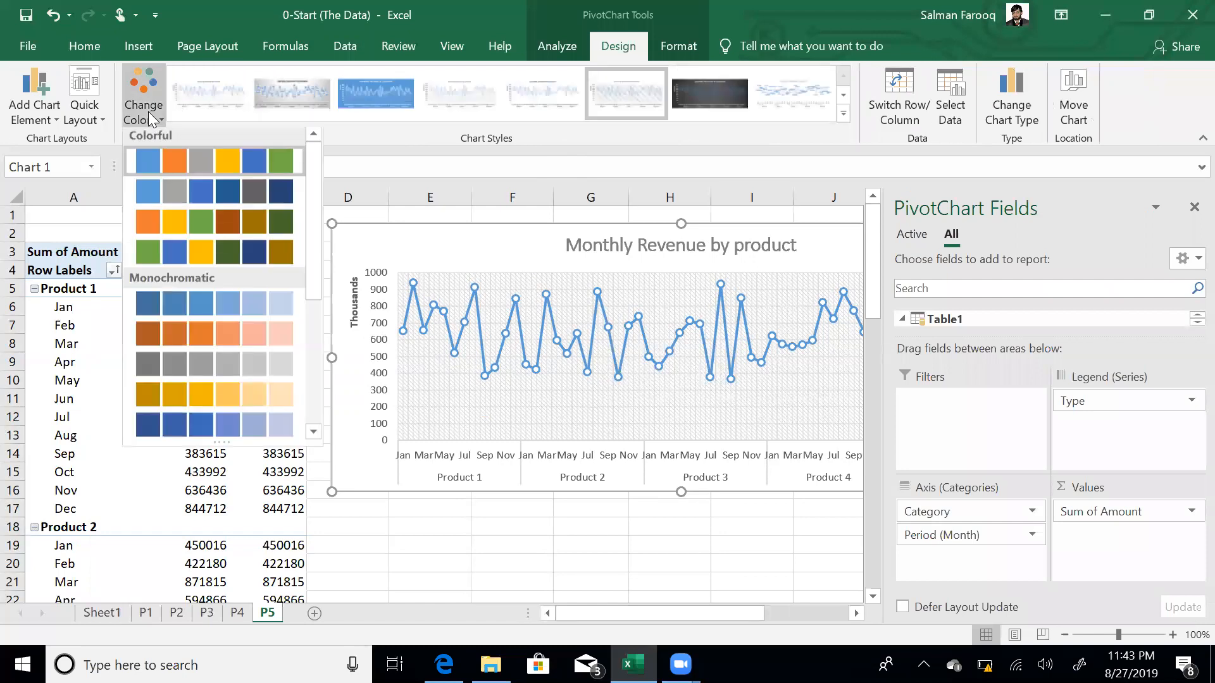
click(271, 224)
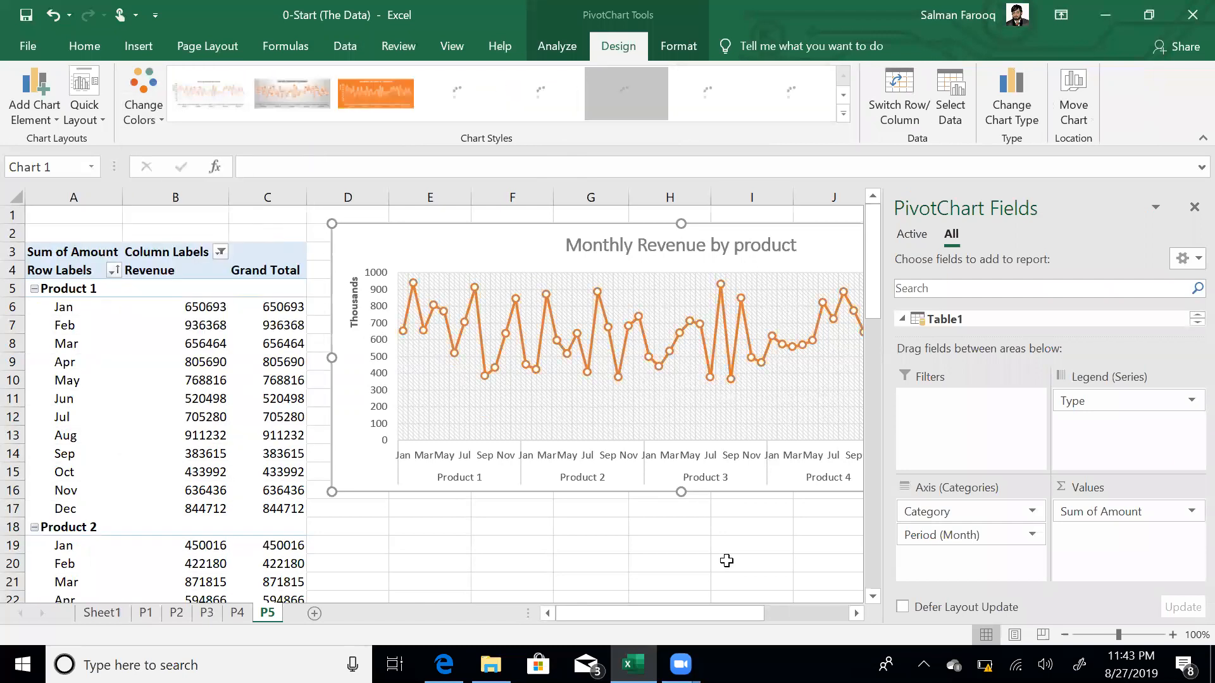
click(481, 510)
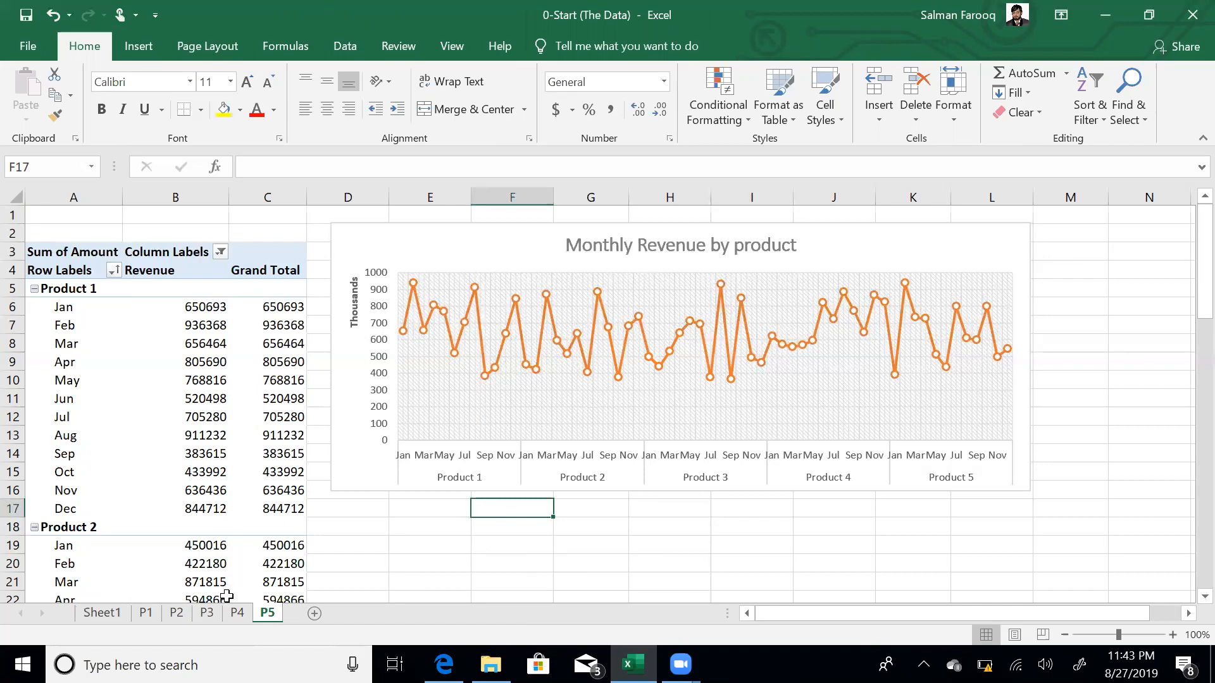
- Copy sheet P2 to the end of the workbook and name the copy P6
click(237, 613)
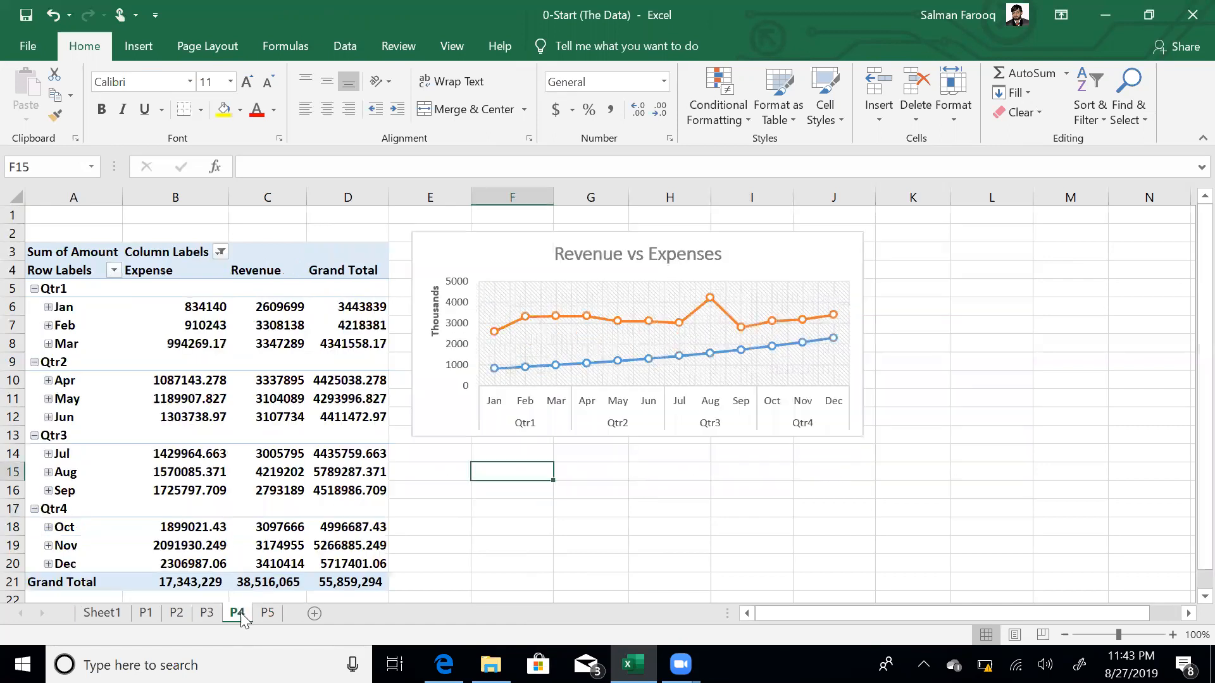
click(207, 614)
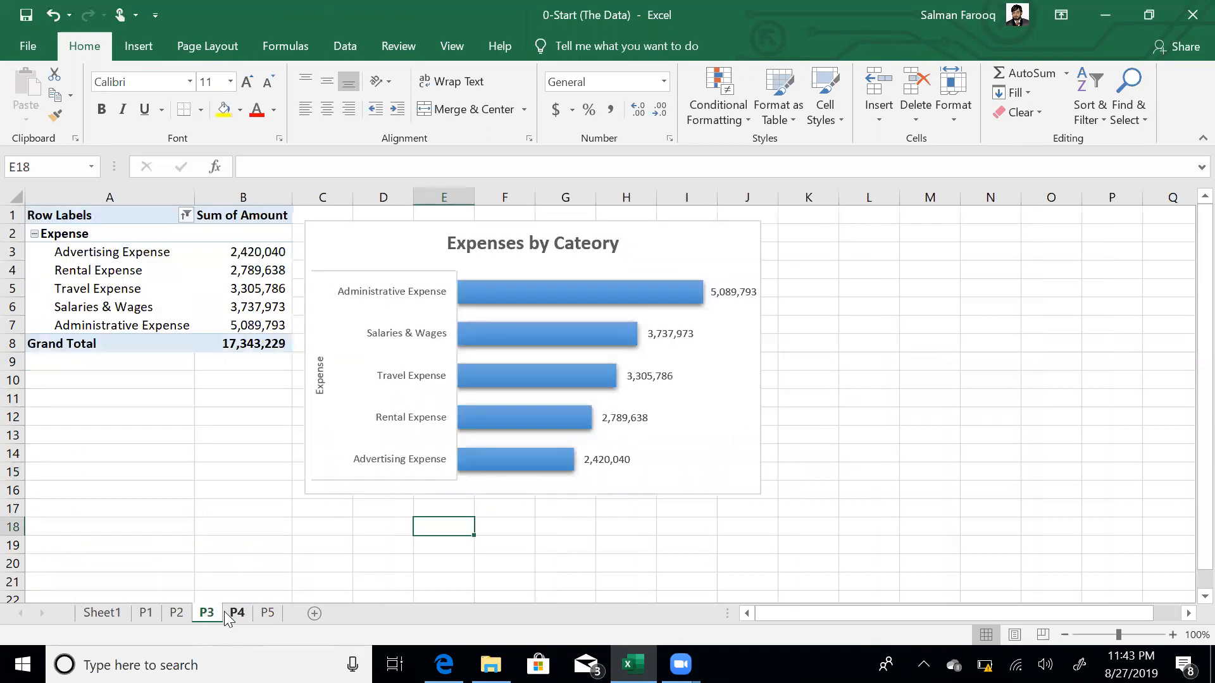
click(177, 613)
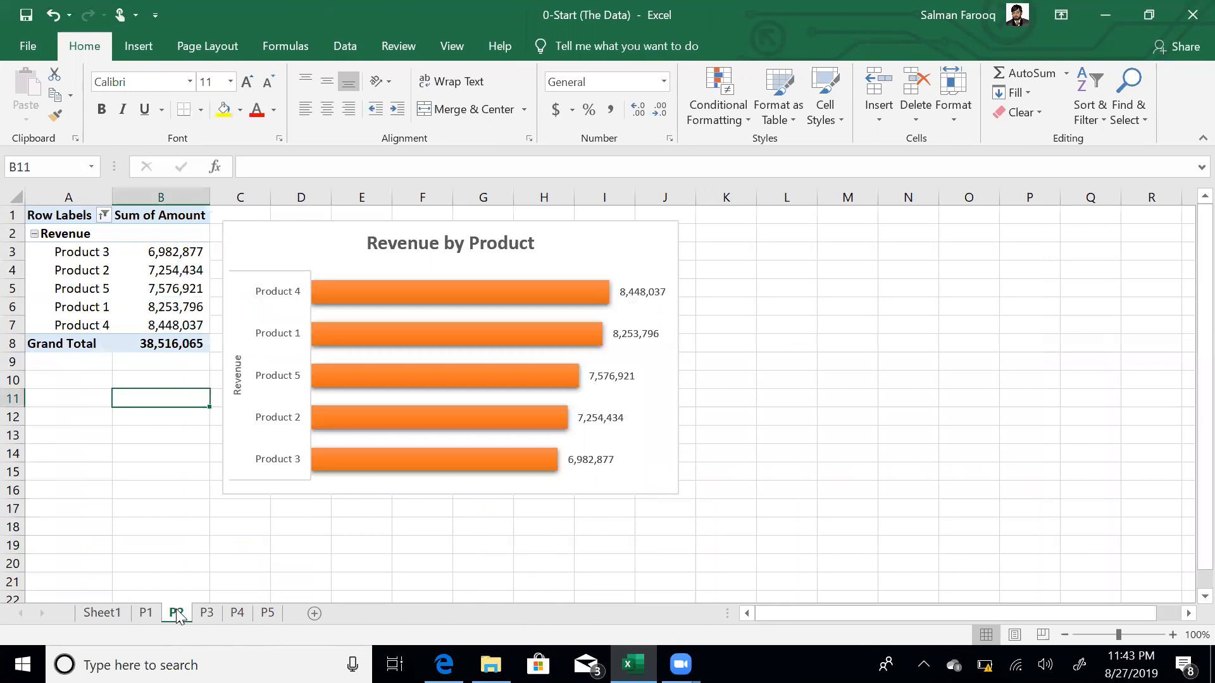
click(183, 305)
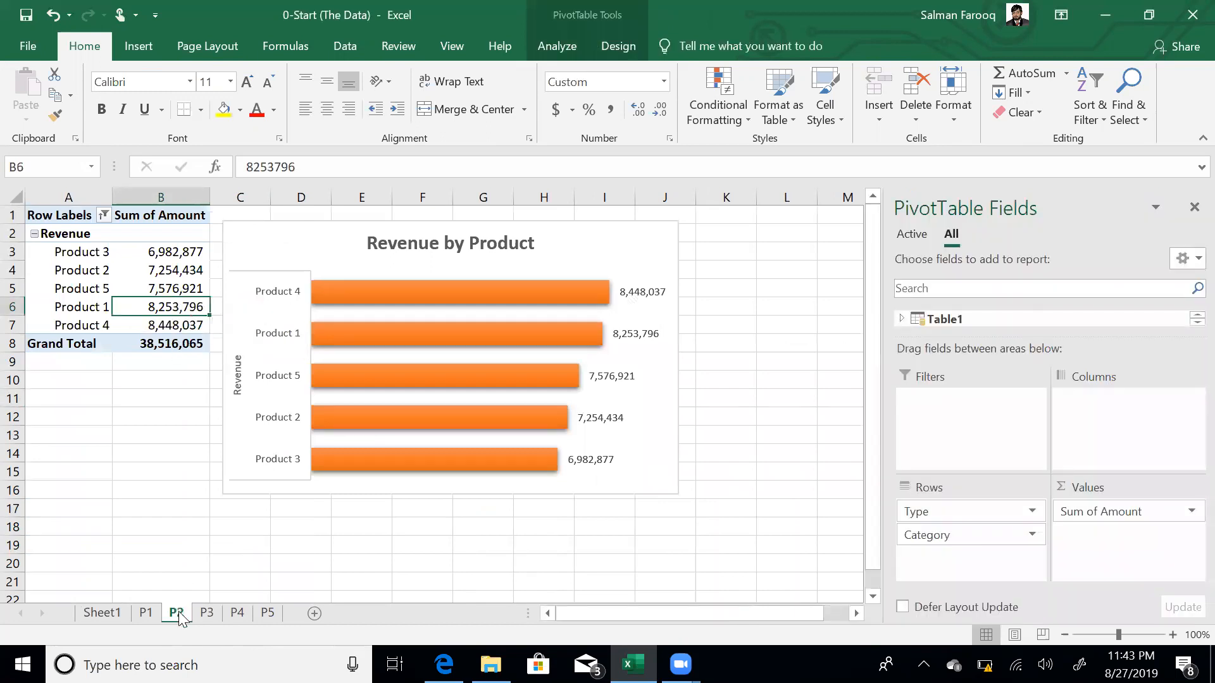
drag(181, 617, 294, 610)
double_click(297, 611)
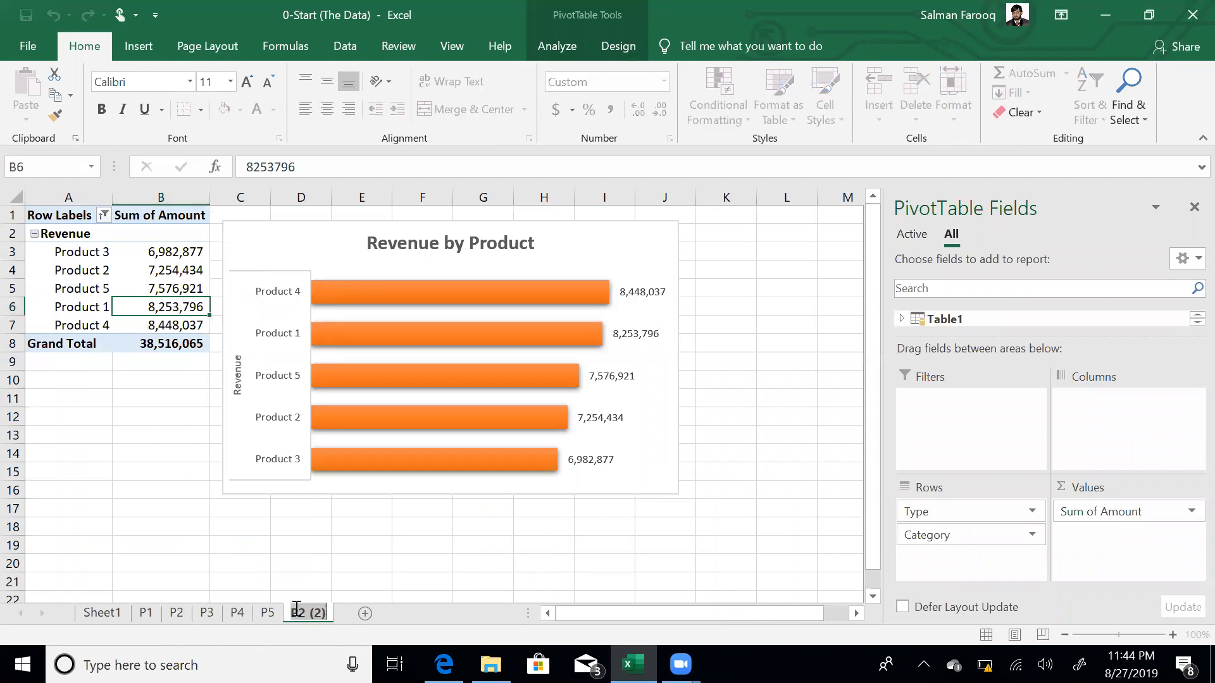
text(P6)
key(Return)
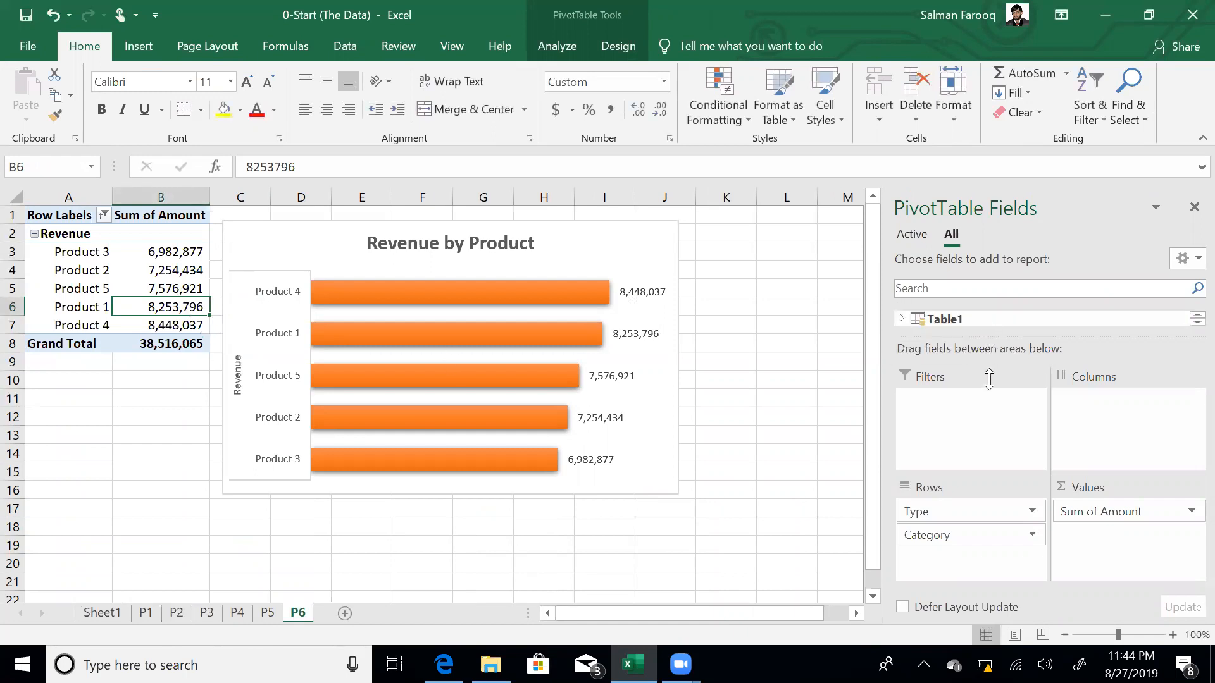
- In P6's pivot, move Type into Filters and remove Category from Rows
double_click(966, 318)
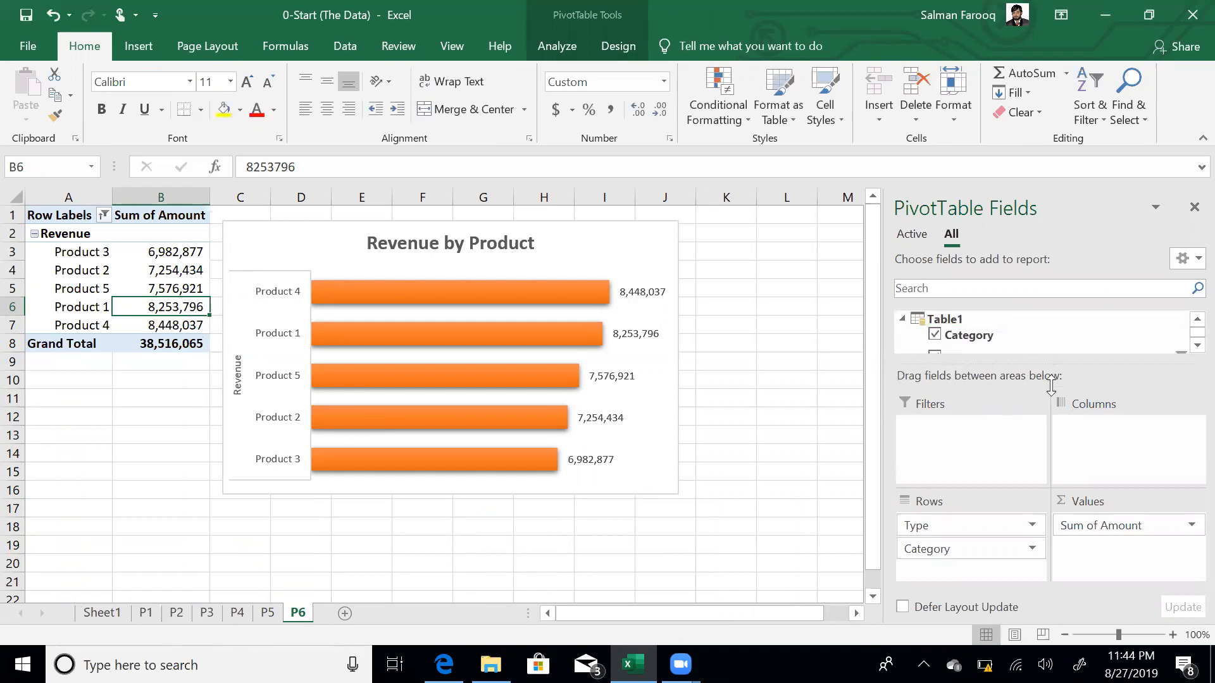
drag(1045, 375, 1051, 392)
drag(936, 538, 957, 481)
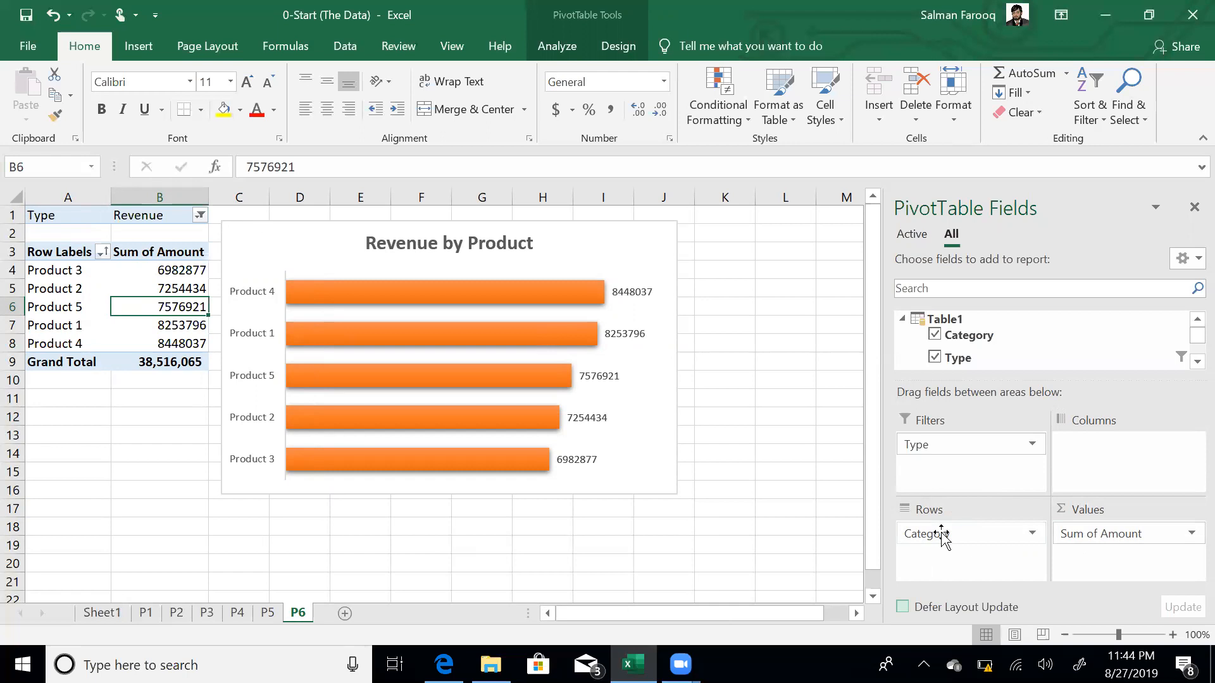
drag(941, 535, 705, 561)
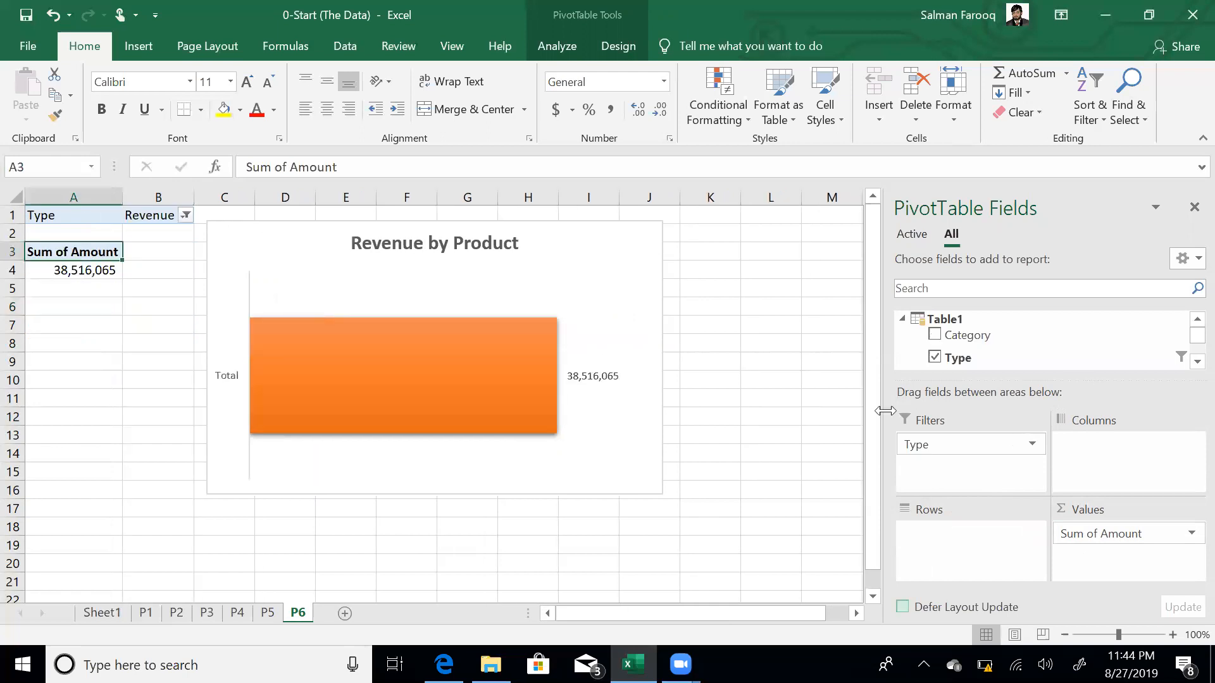
- Set the Type filter to show all types and add Category back to the pivot rows
click(184, 216)
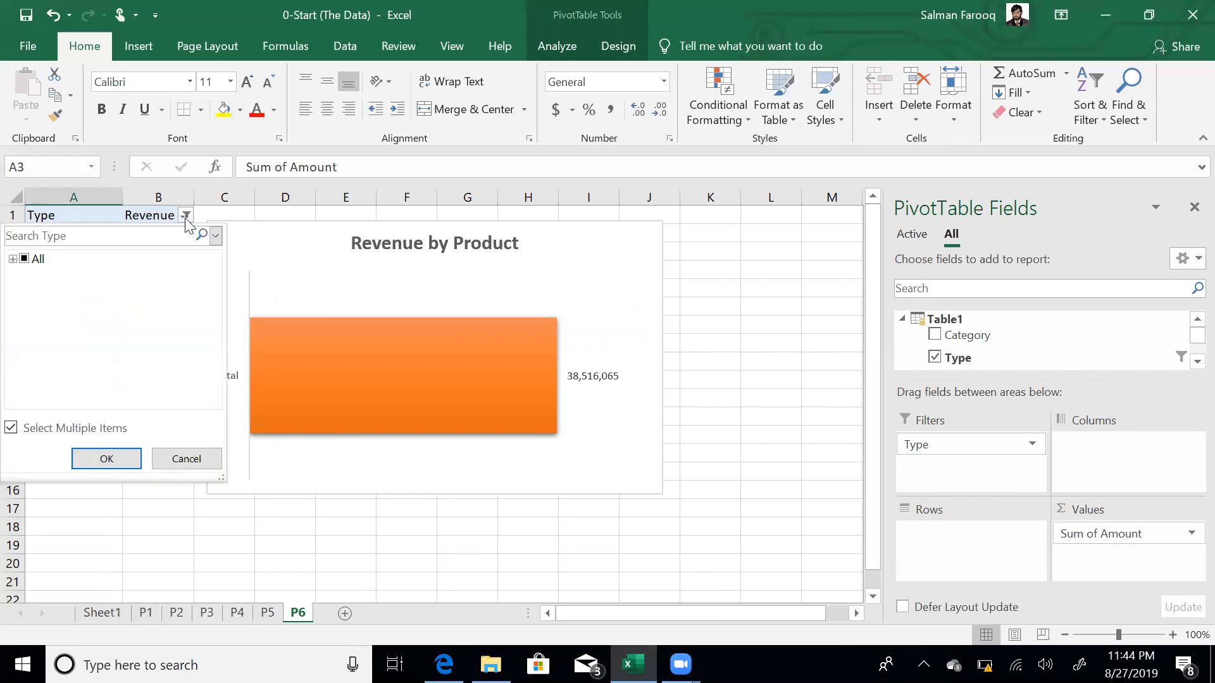
click(13, 259)
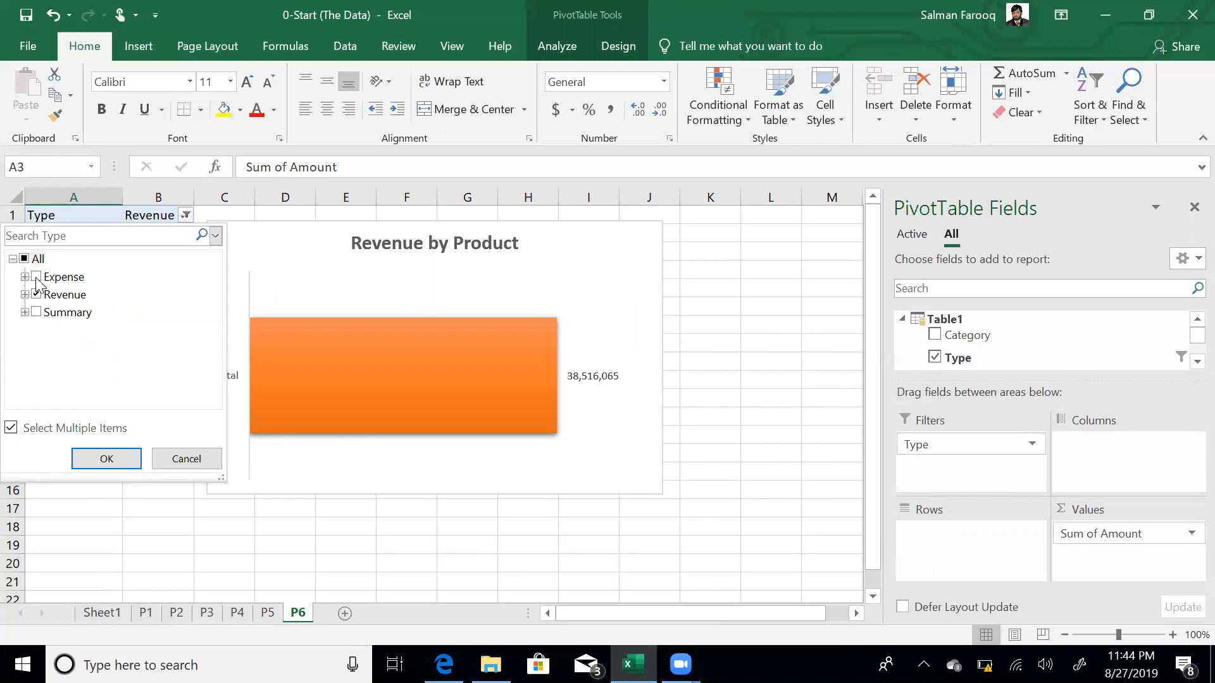
click(24, 259)
click(134, 459)
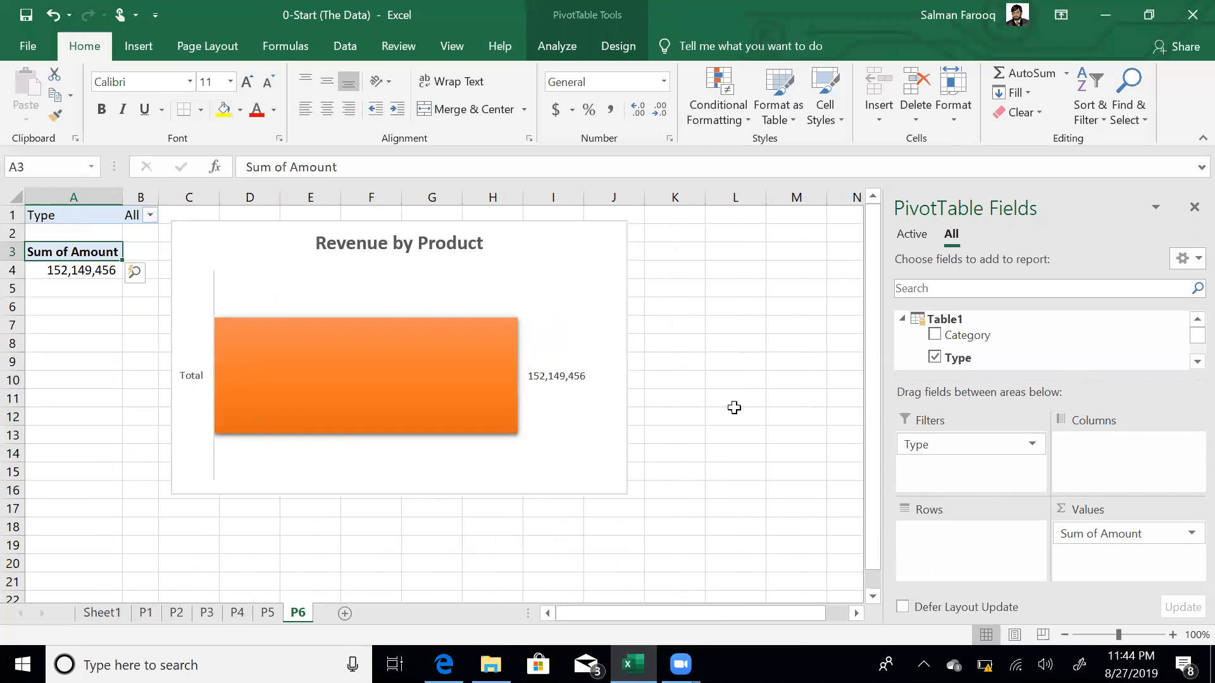
click(937, 338)
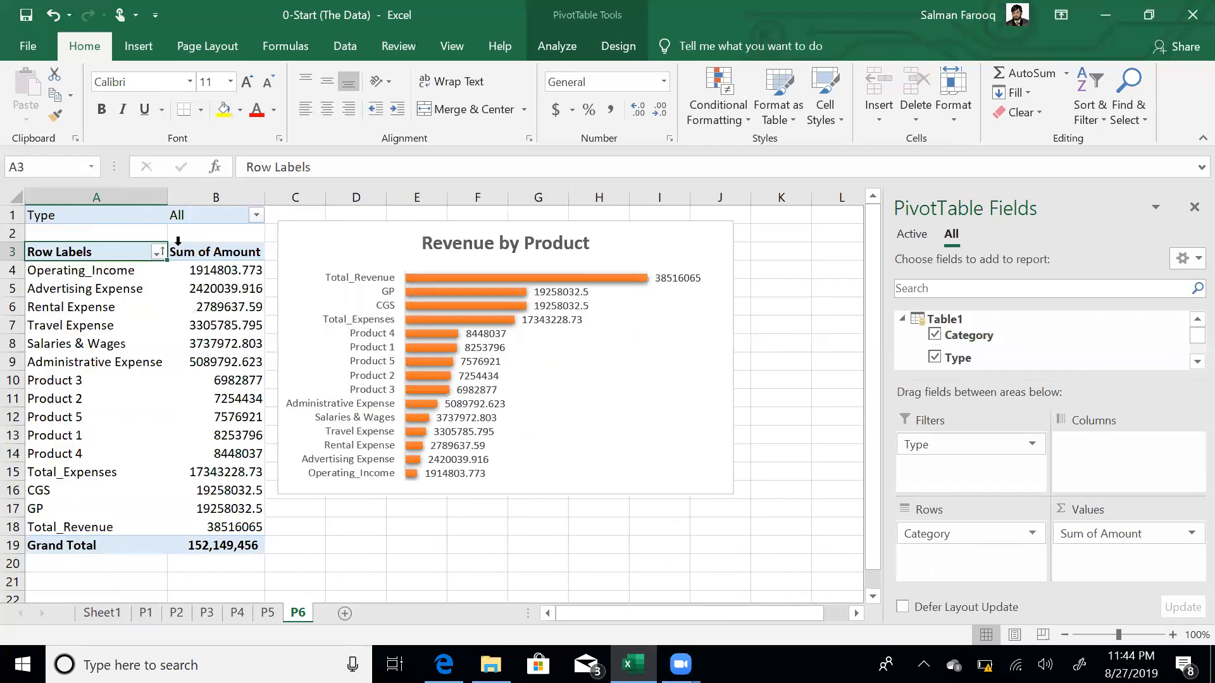
- Filter categories to only Operating_Income and Total_Revenue, then move Category from Rows to Columns
click(157, 253)
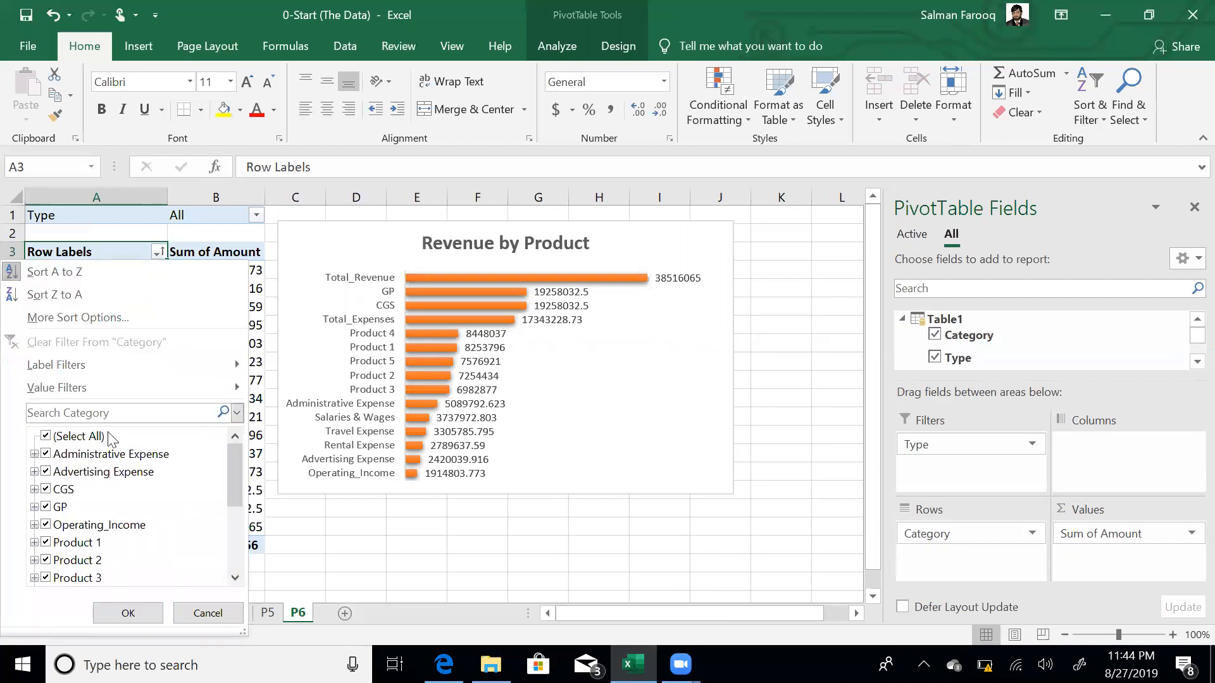
click(45, 436)
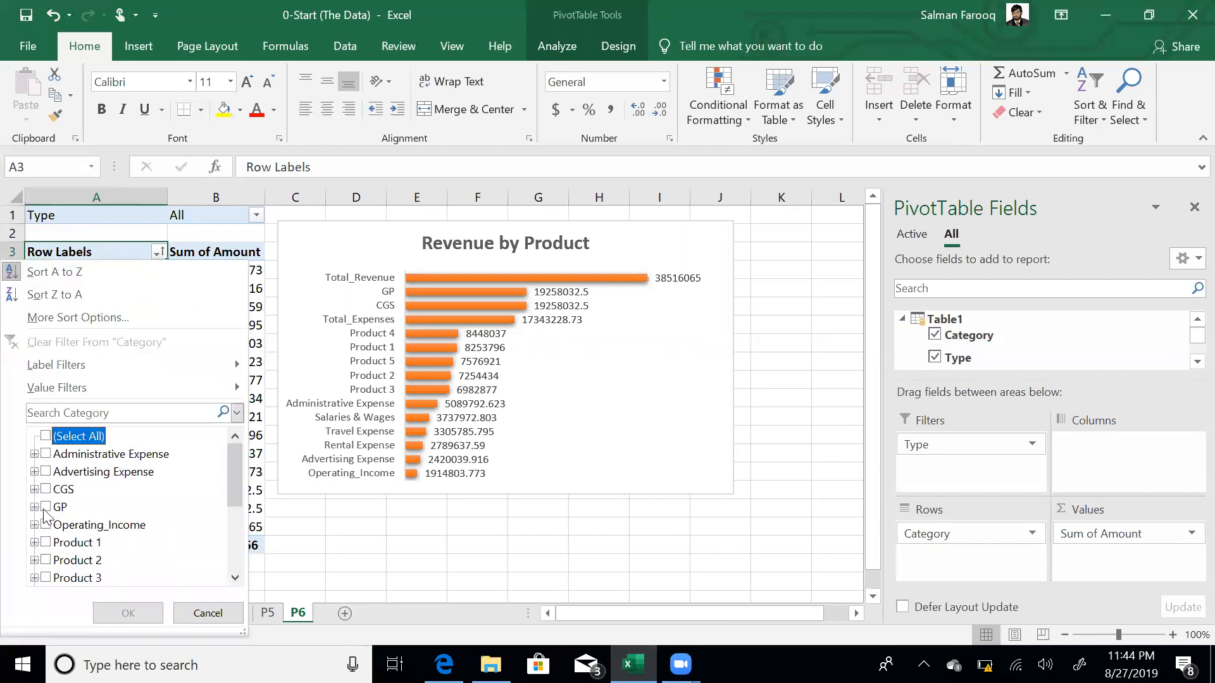
click(46, 524)
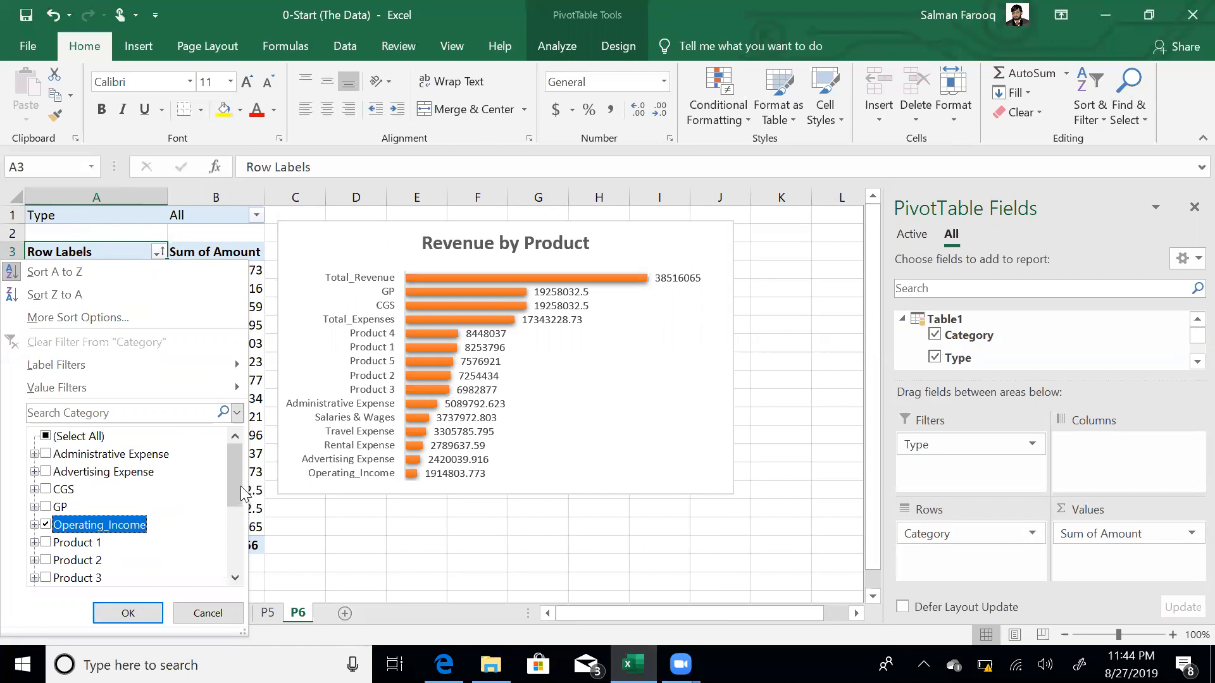
drag(241, 502, 234, 542)
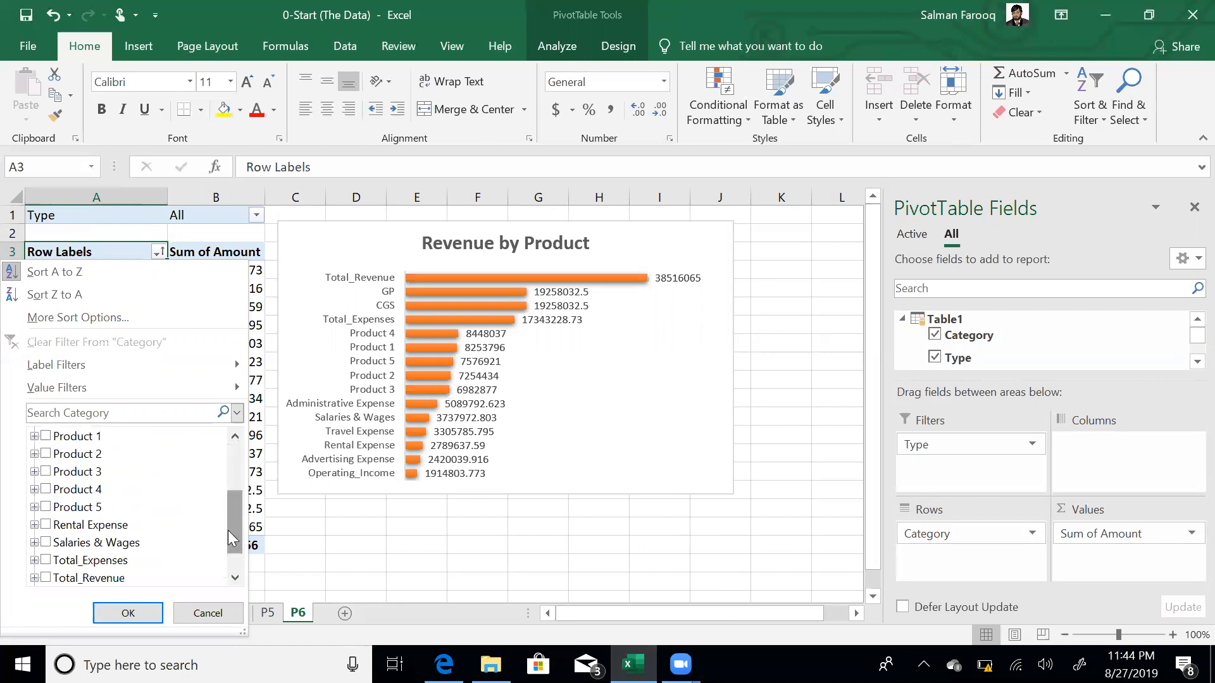
click(46, 578)
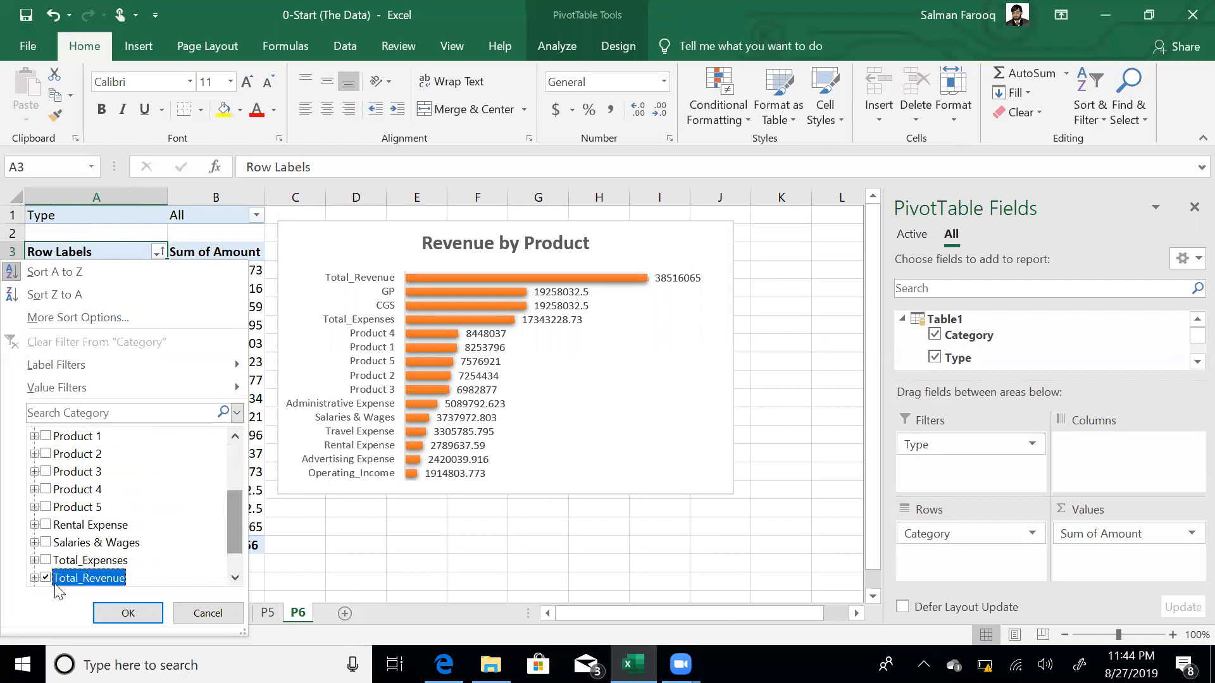
click(120, 615)
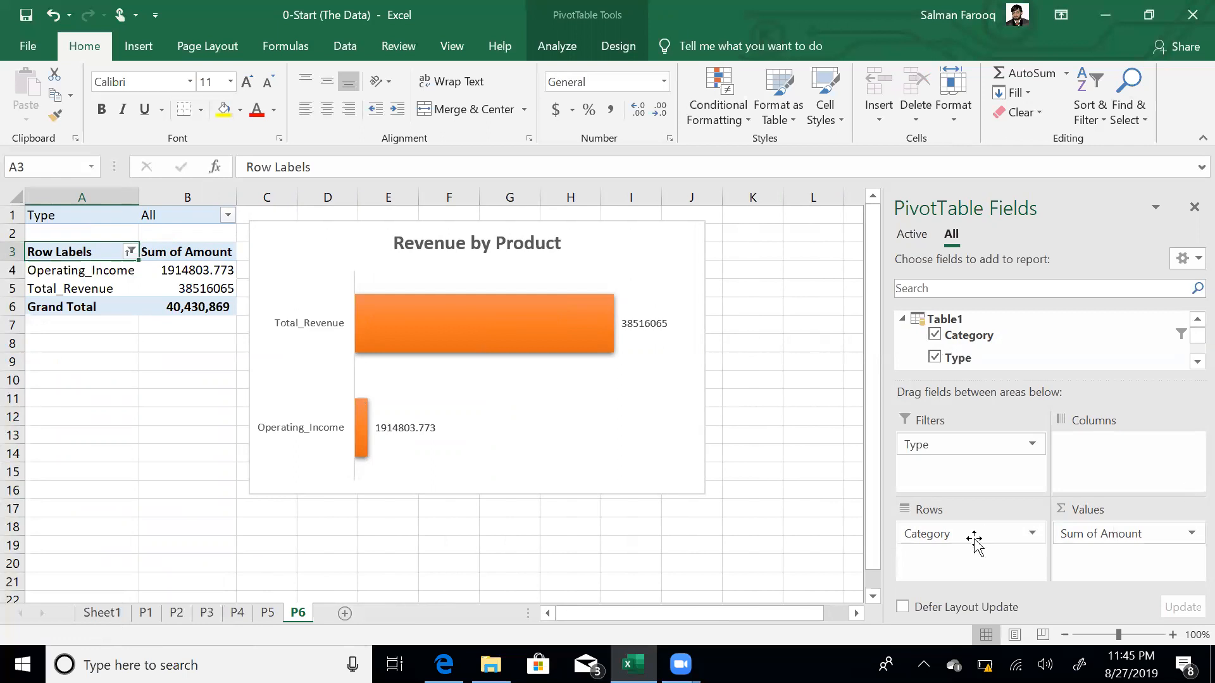
drag(965, 534, 1116, 460)
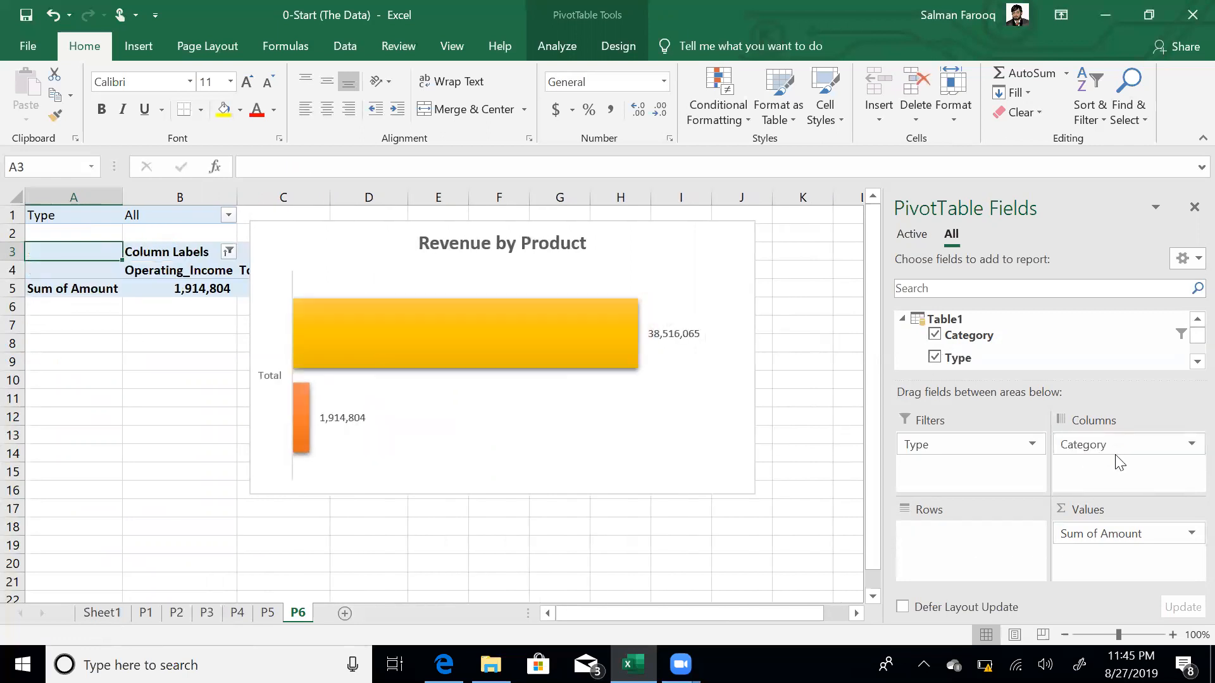
- Shift the chart right and add Period (Month) to the P6 pivot rows, giving Jan–Dec values
drag(570, 222, 723, 223)
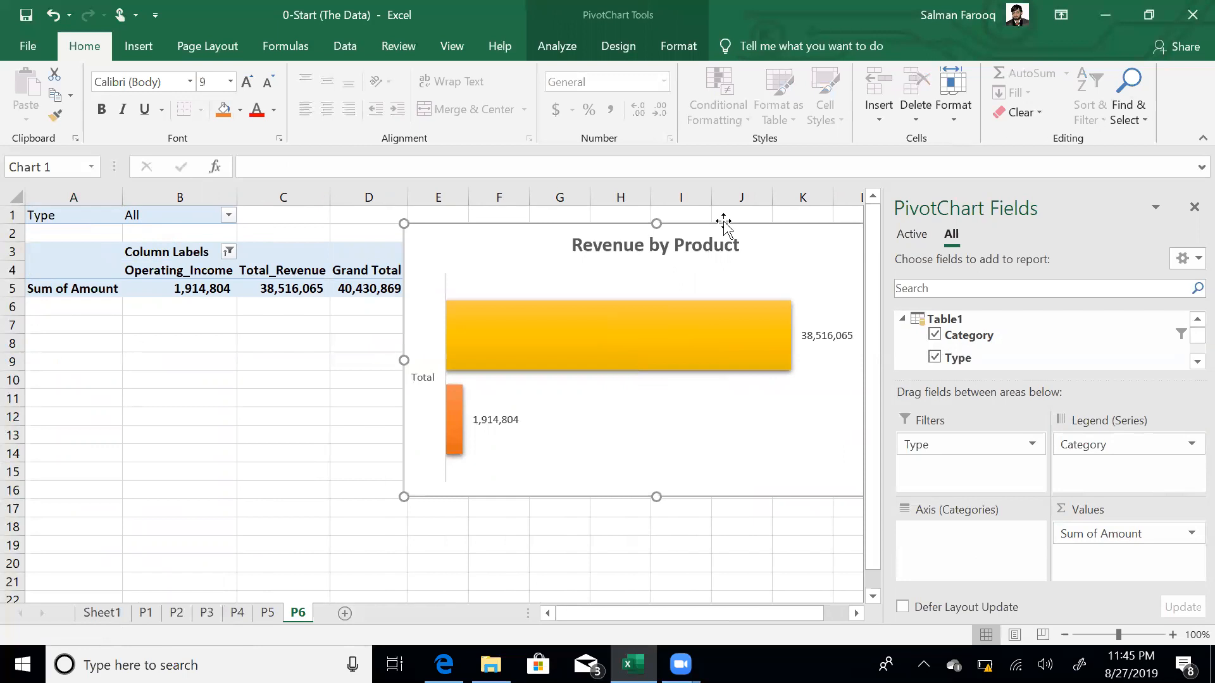
mouse_move(355, 284)
scroll(1187, 366, down, 4)
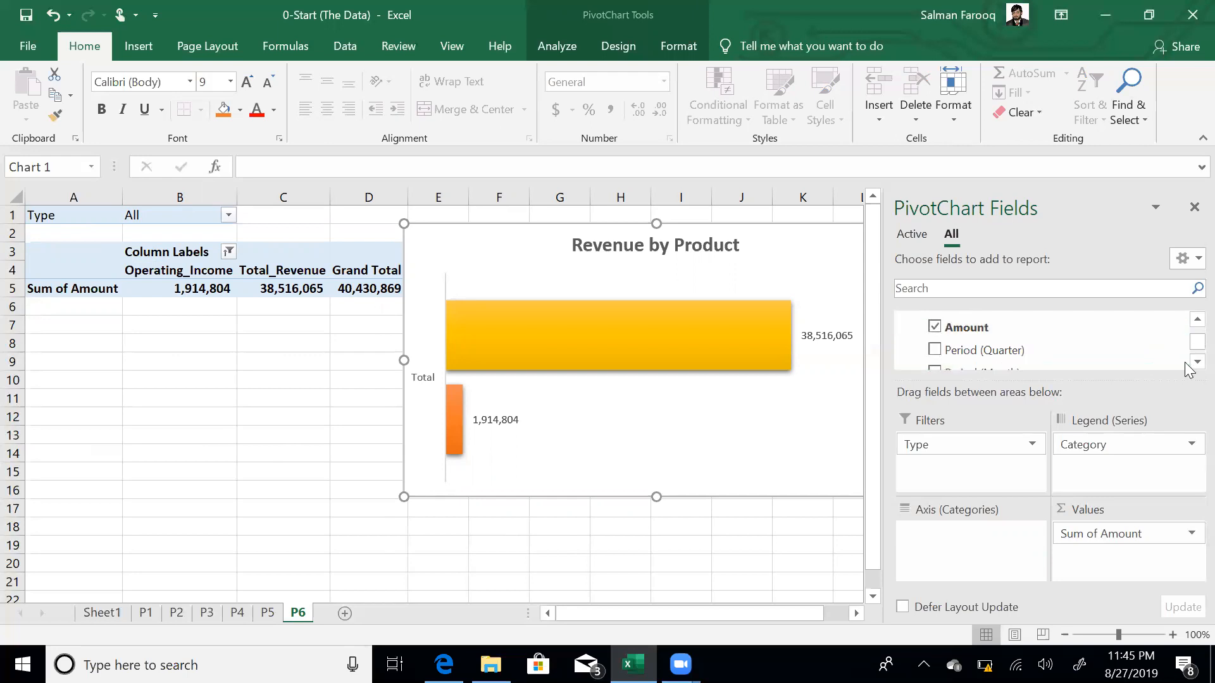
click(1189, 363)
click(936, 358)
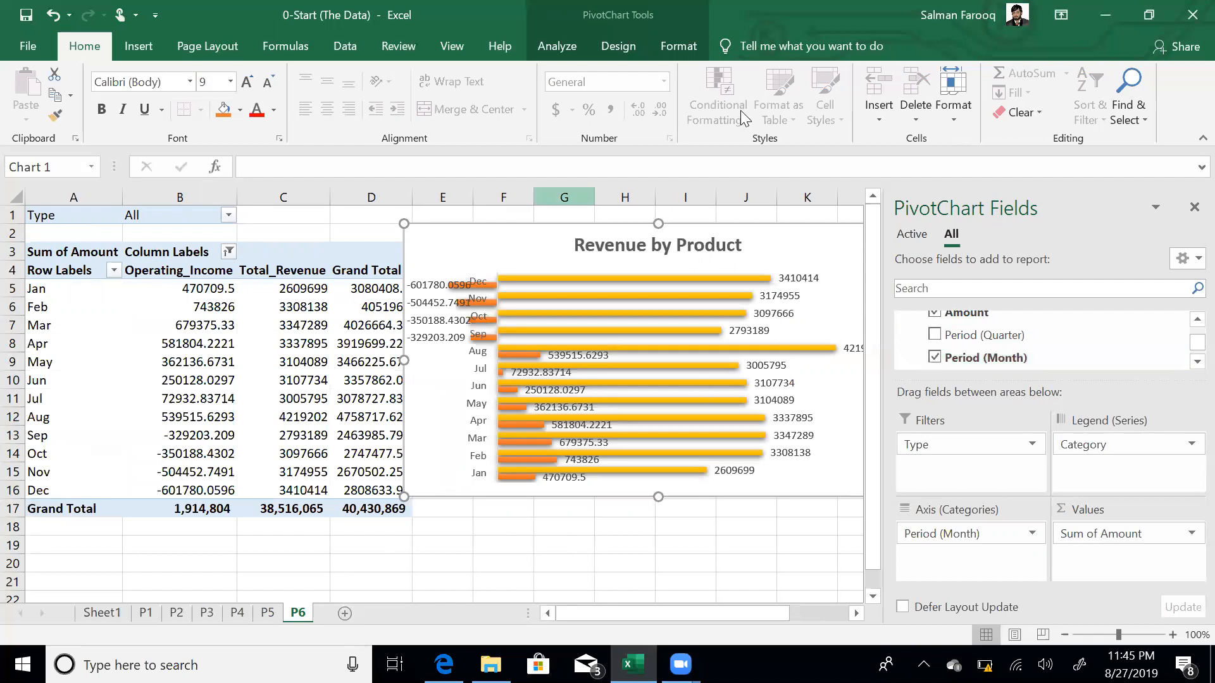
click(623, 44)
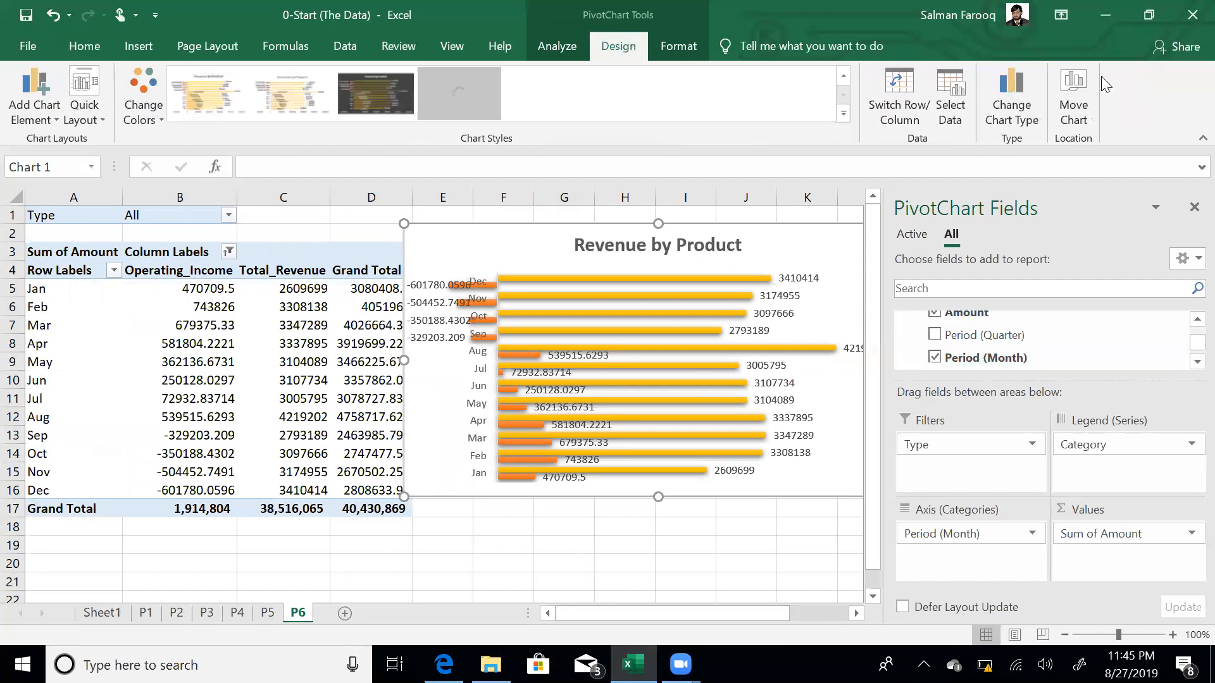
- Make the chart a combo: Total_Revenue clustered columns, Operating_Income line with markers on secondary axis
click(1014, 96)
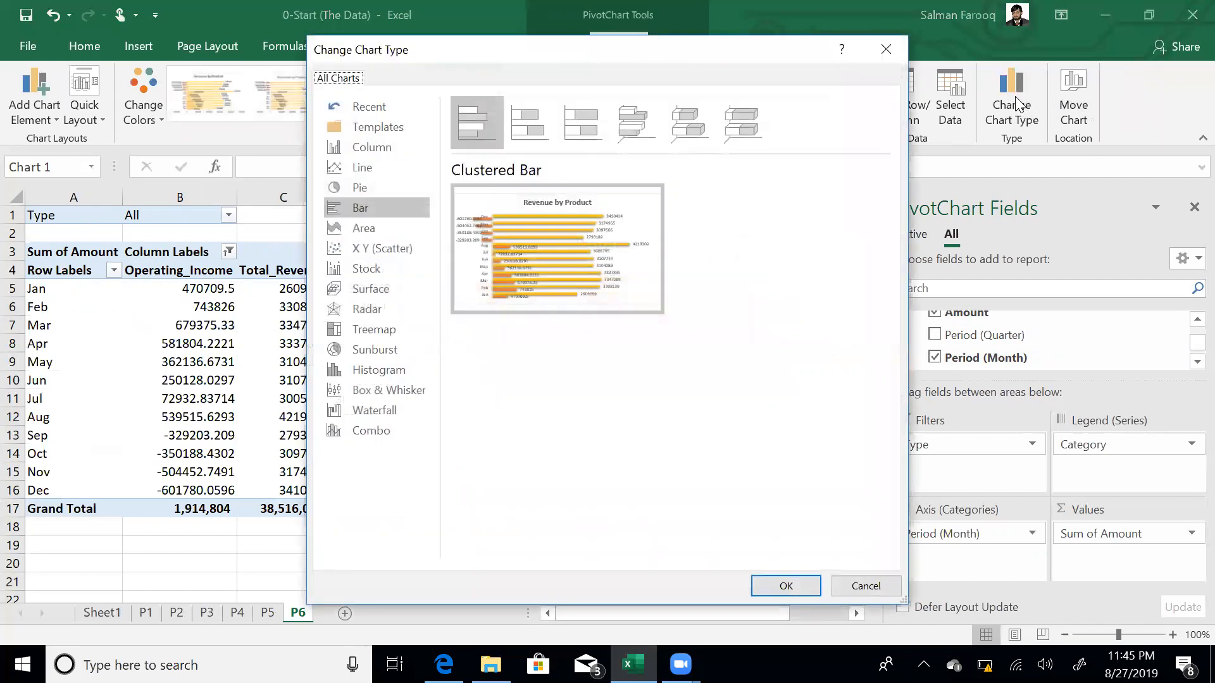
click(386, 433)
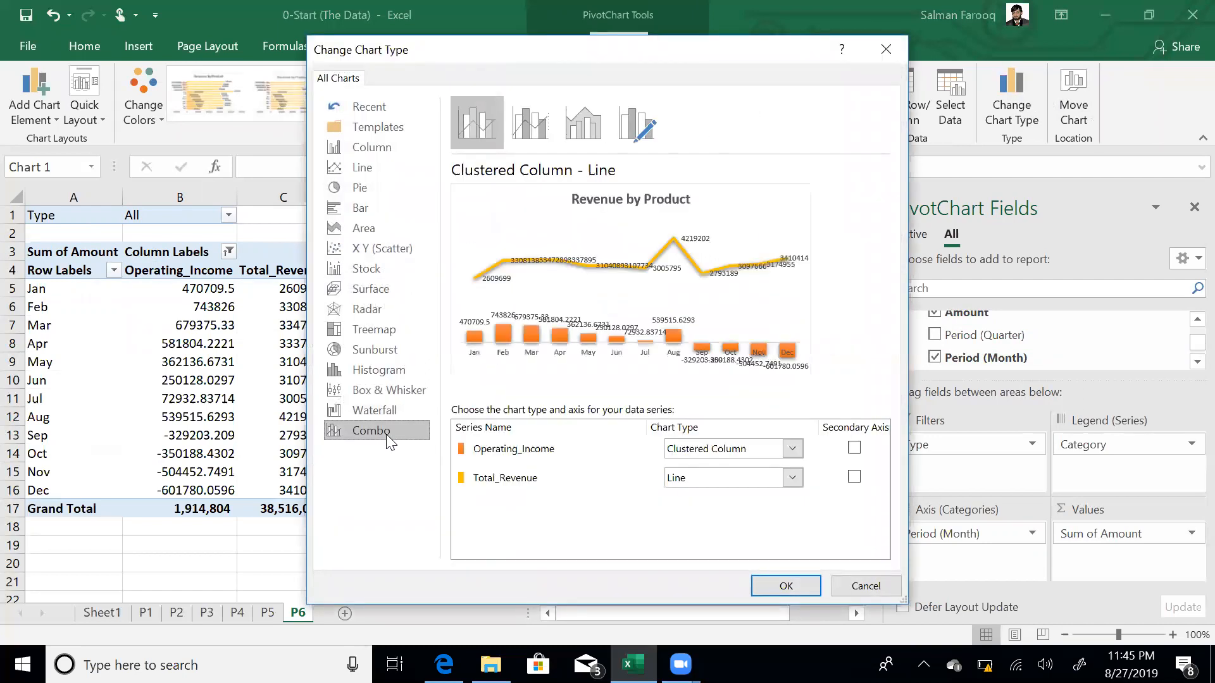
click(796, 477)
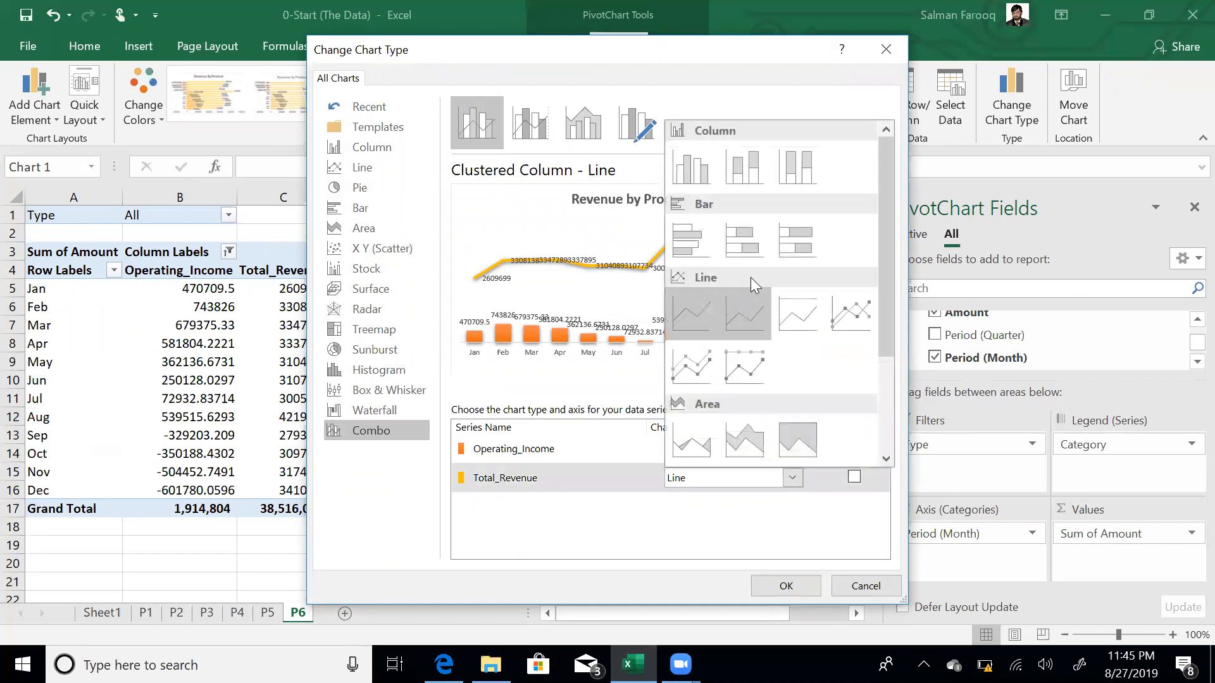
click(697, 176)
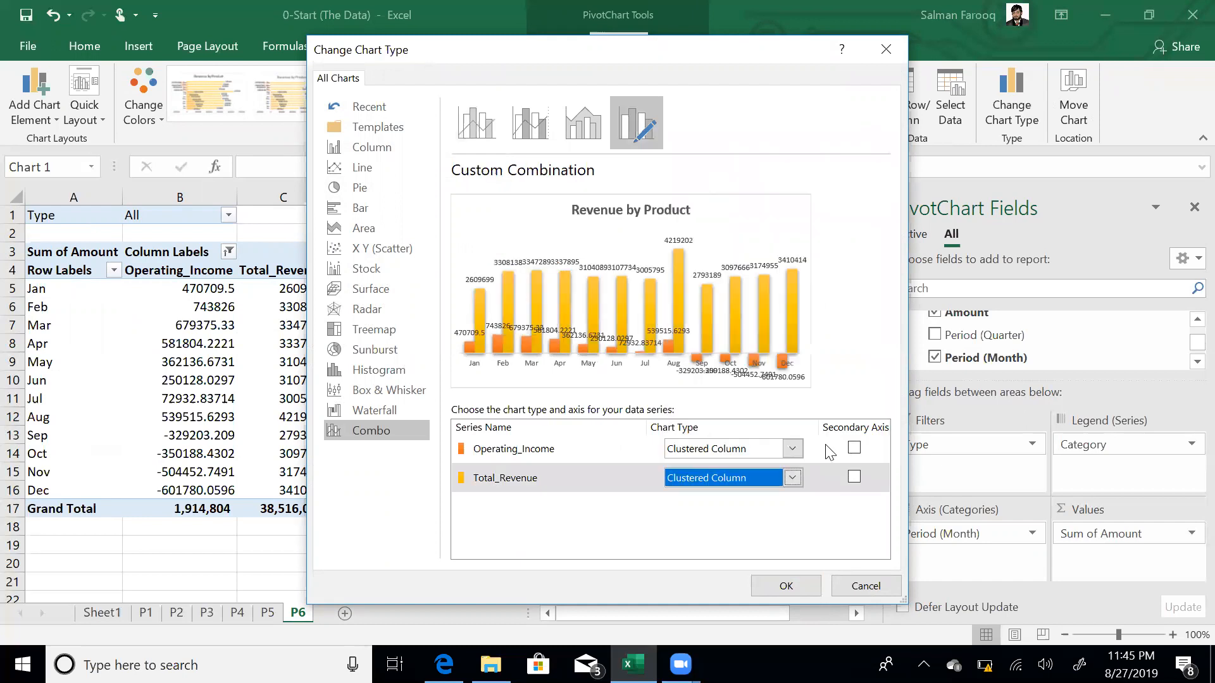
click(795, 446)
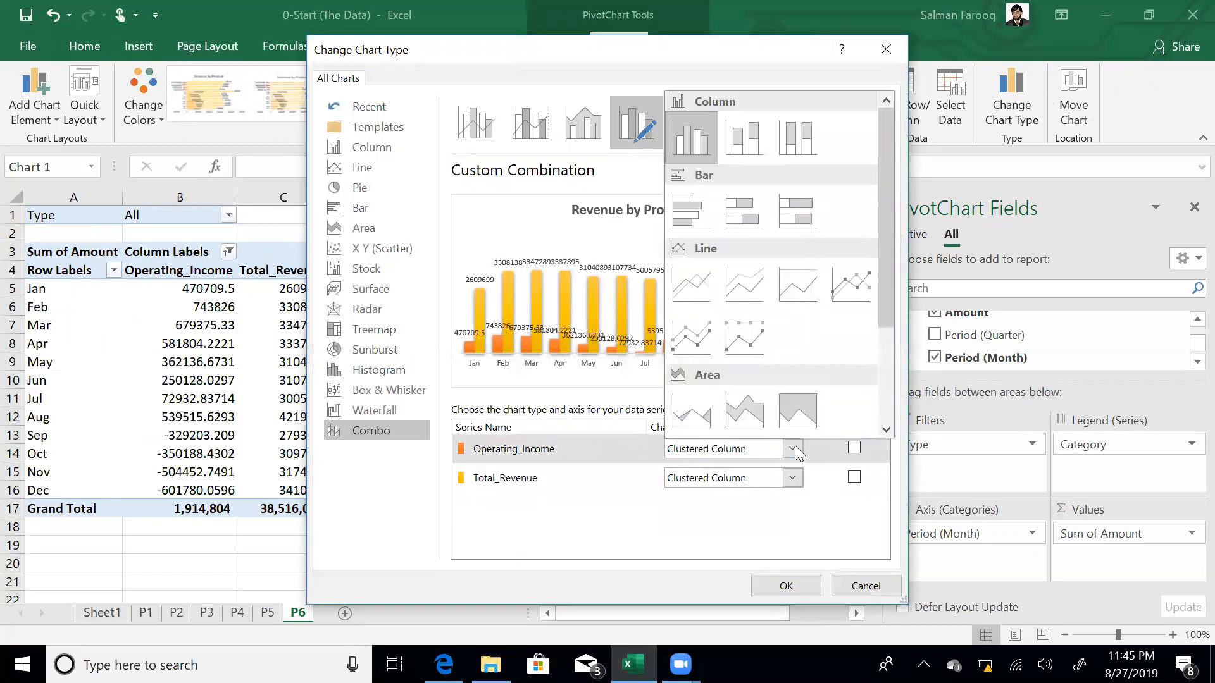
click(838, 281)
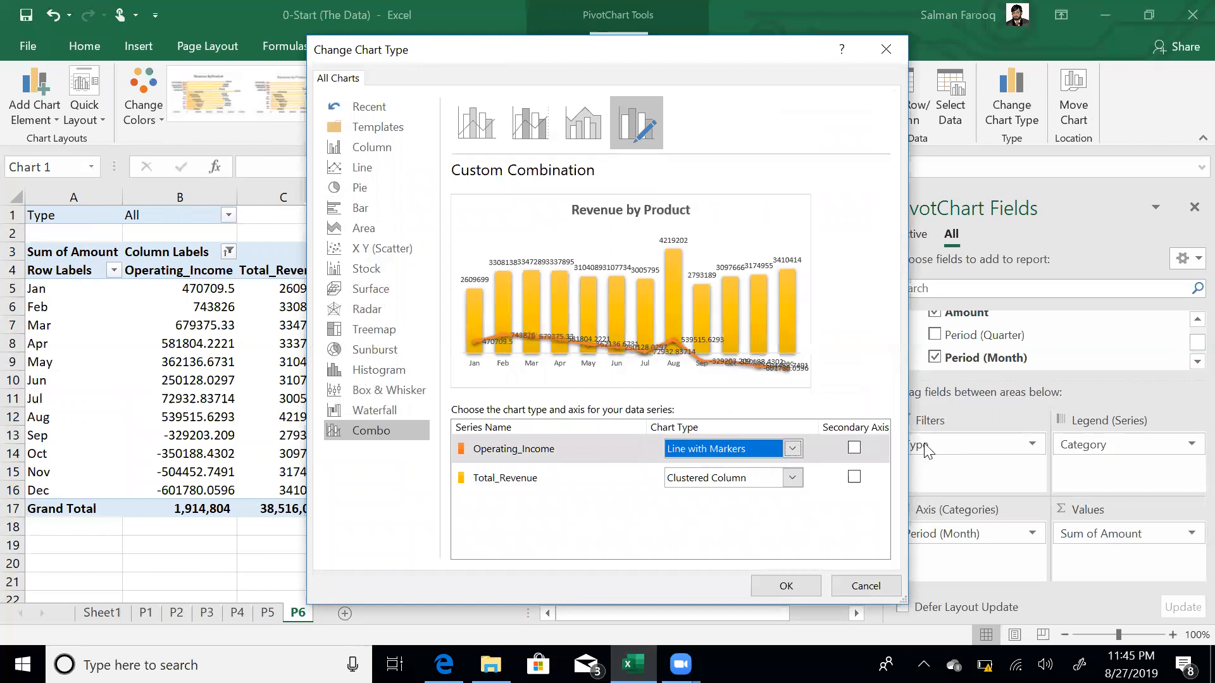
click(854, 449)
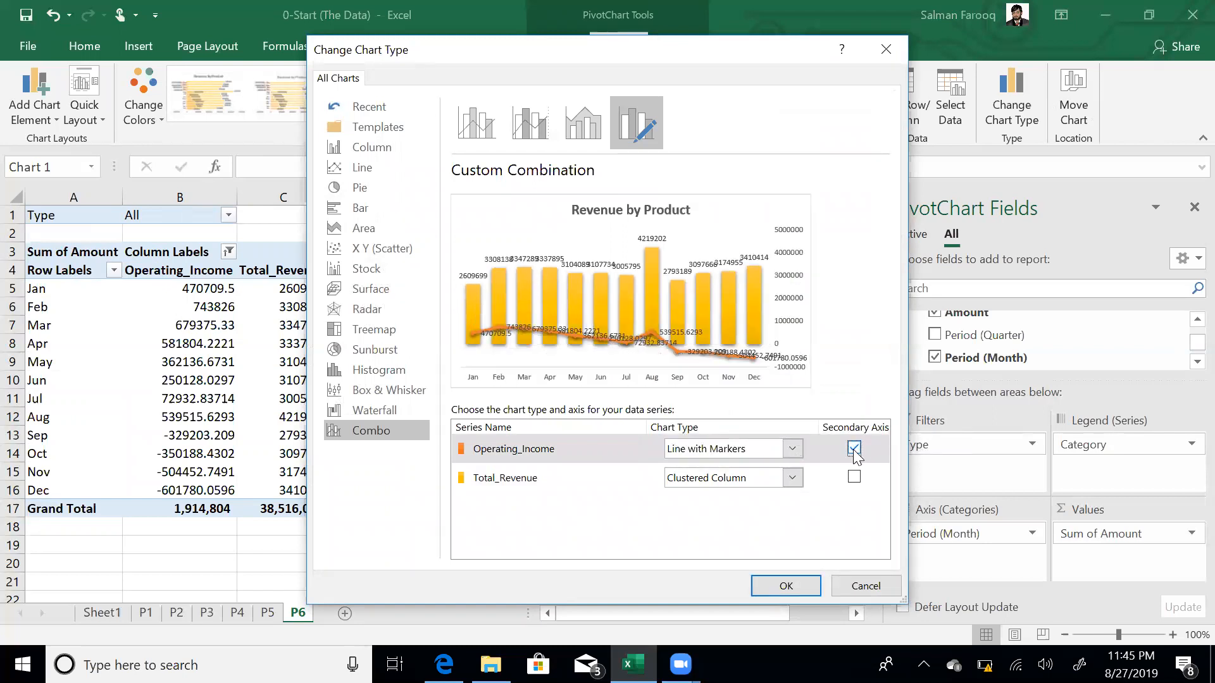
click(803, 584)
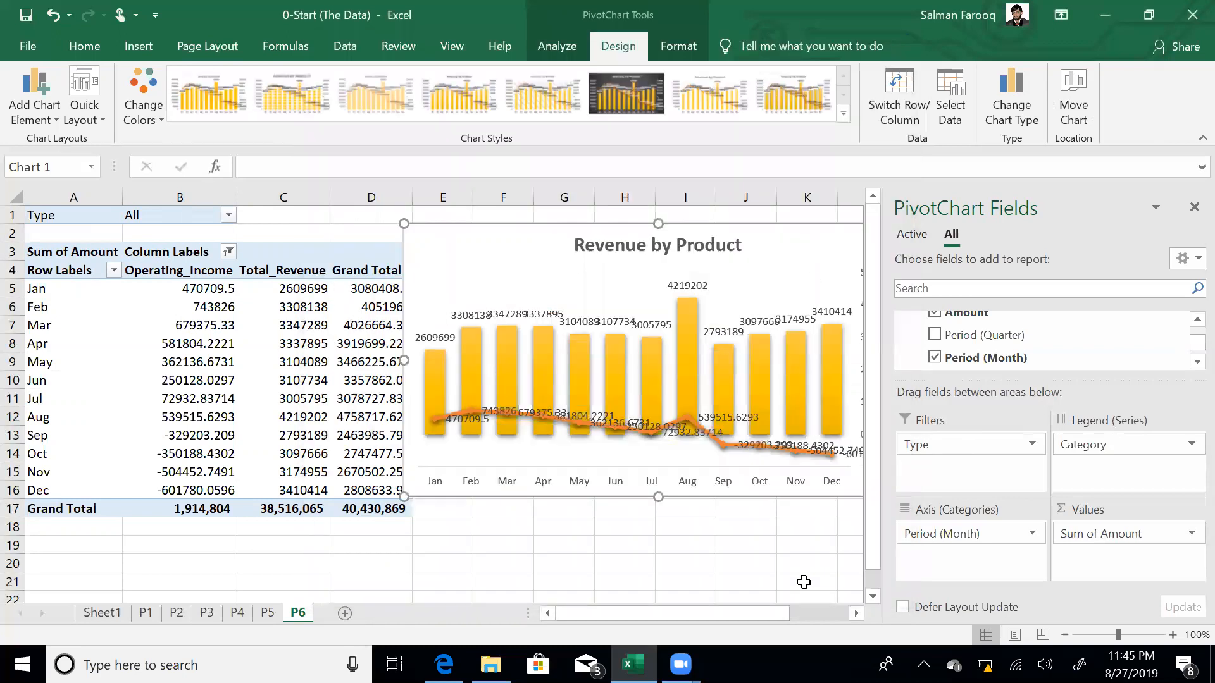
click(739, 557)
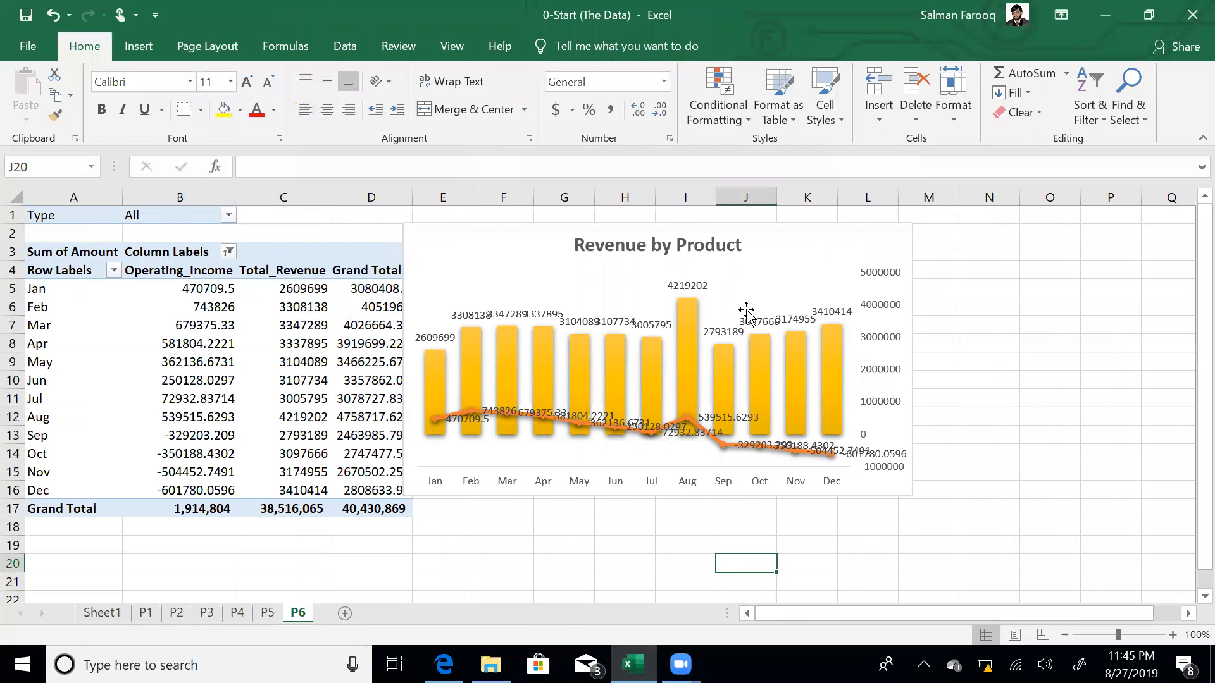
- Revisit the combo settings, testing the secondary axis but keeping Operating_Income on it
click(515, 252)
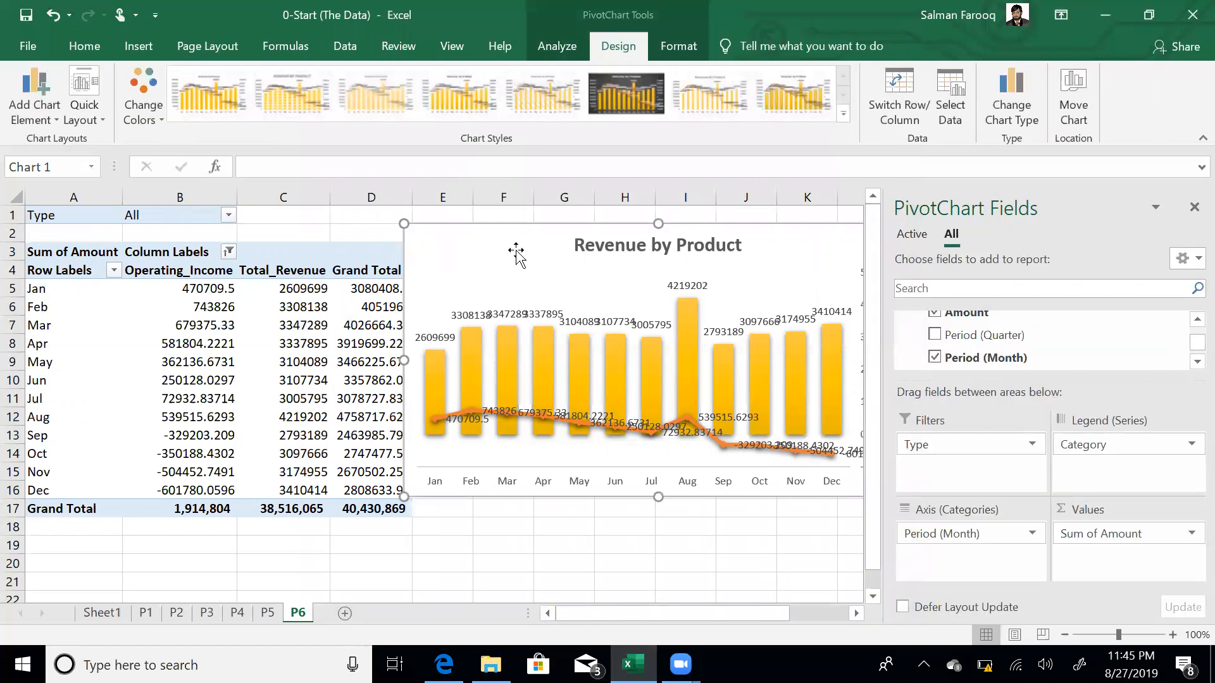
click(1022, 95)
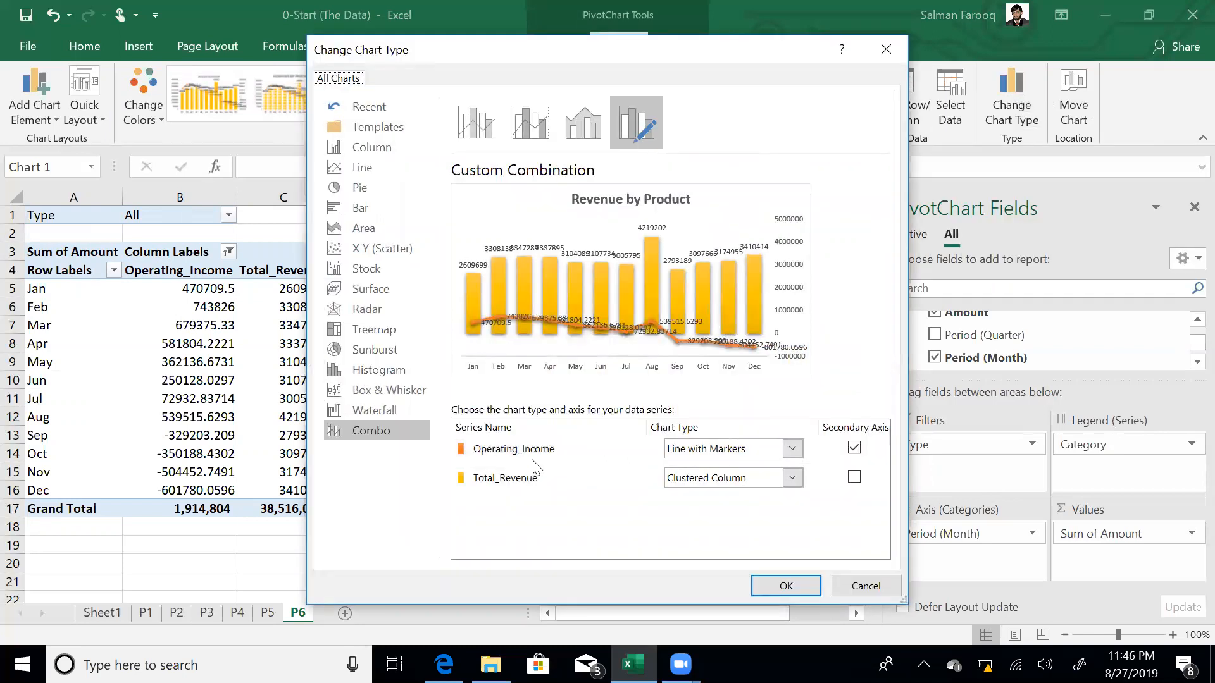
click(854, 449)
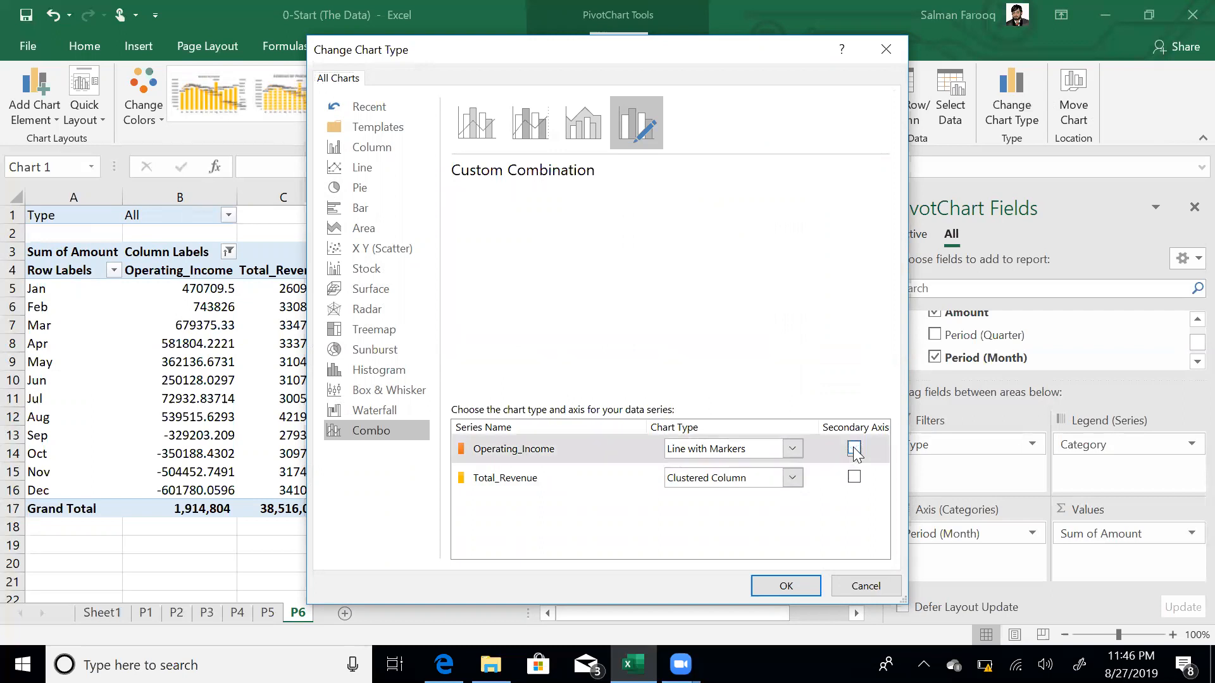
click(854, 481)
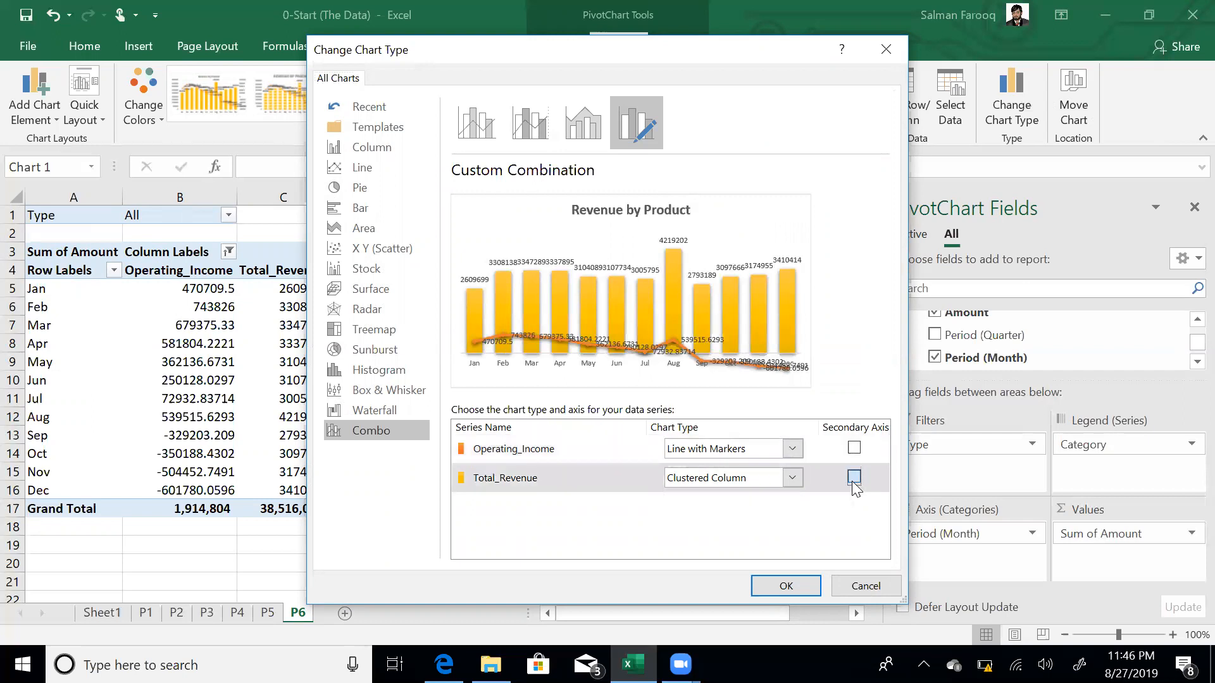
click(853, 478)
click(853, 448)
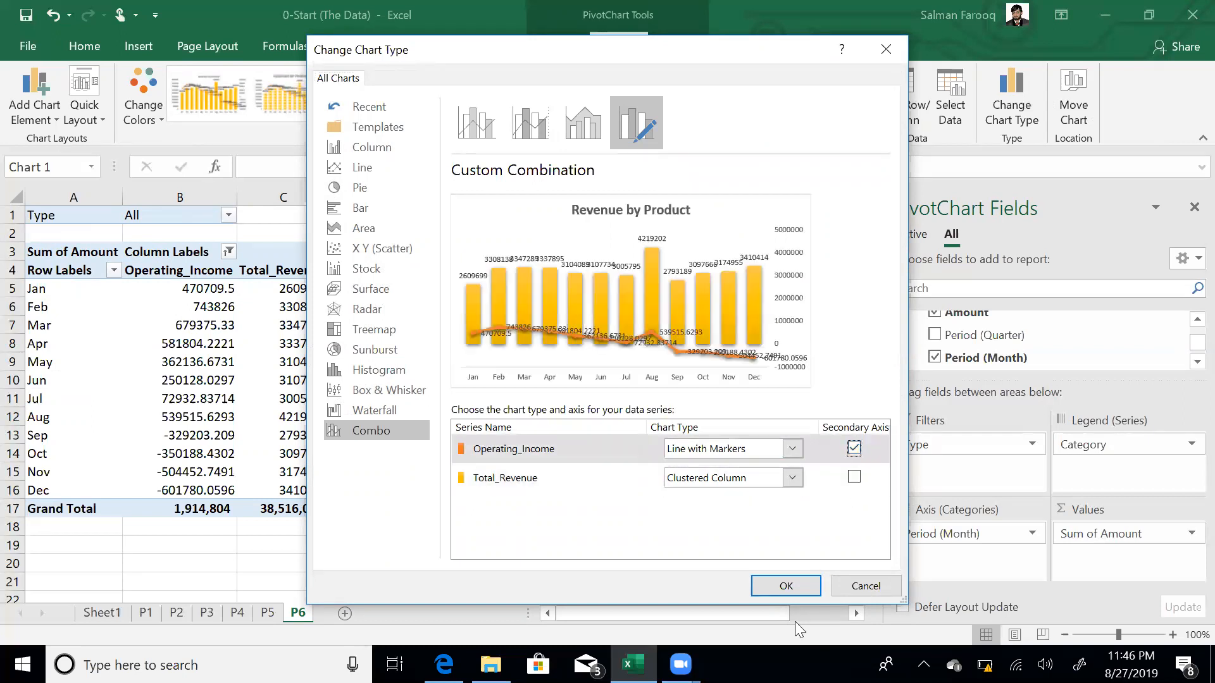
click(787, 585)
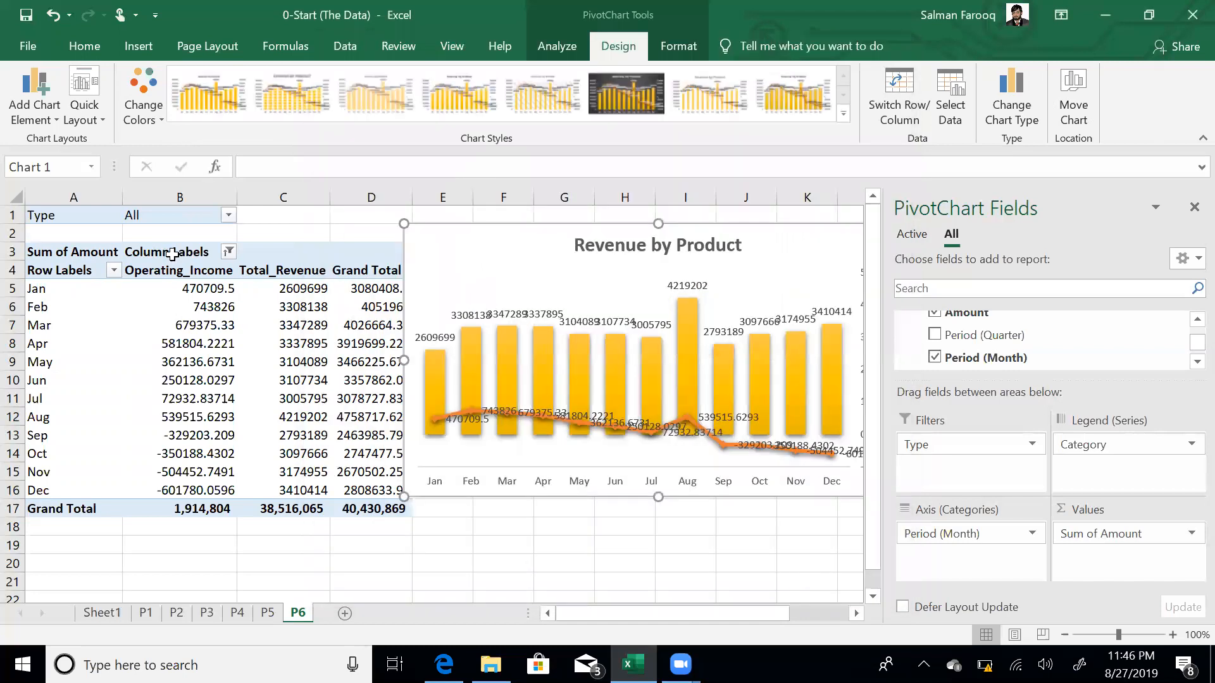
- Restrict the P6 Type report filter to exclude Expense so it reads (Multiple Items)
click(228, 215)
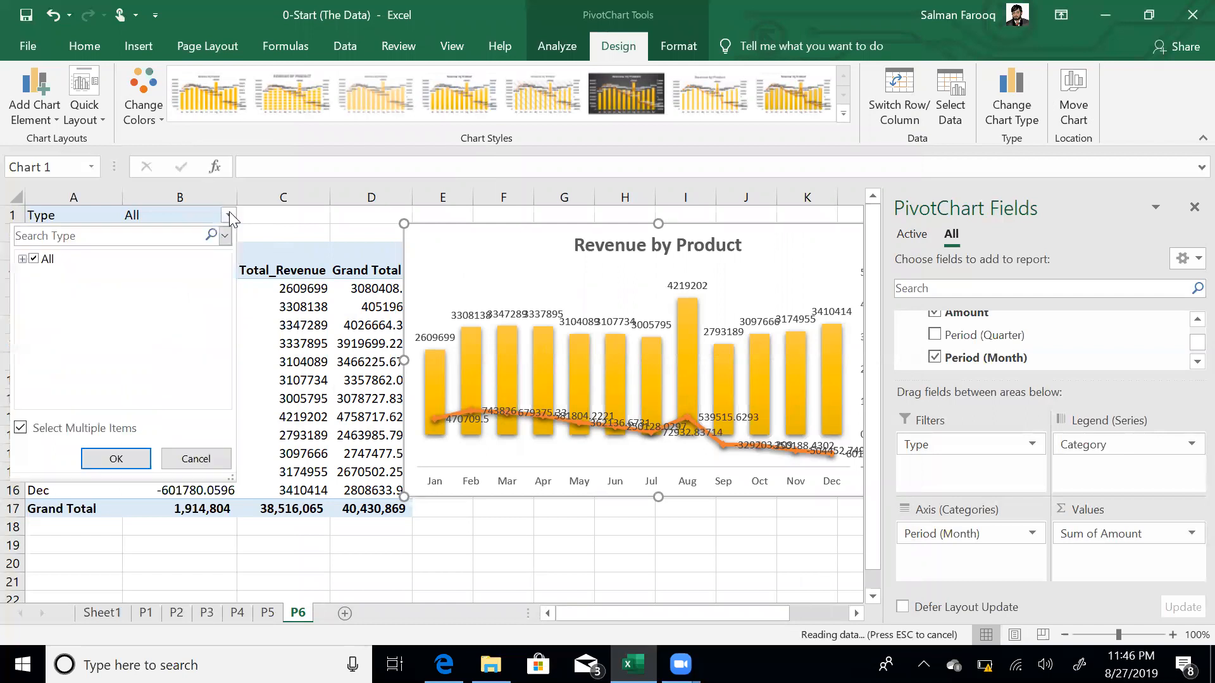
click(22, 259)
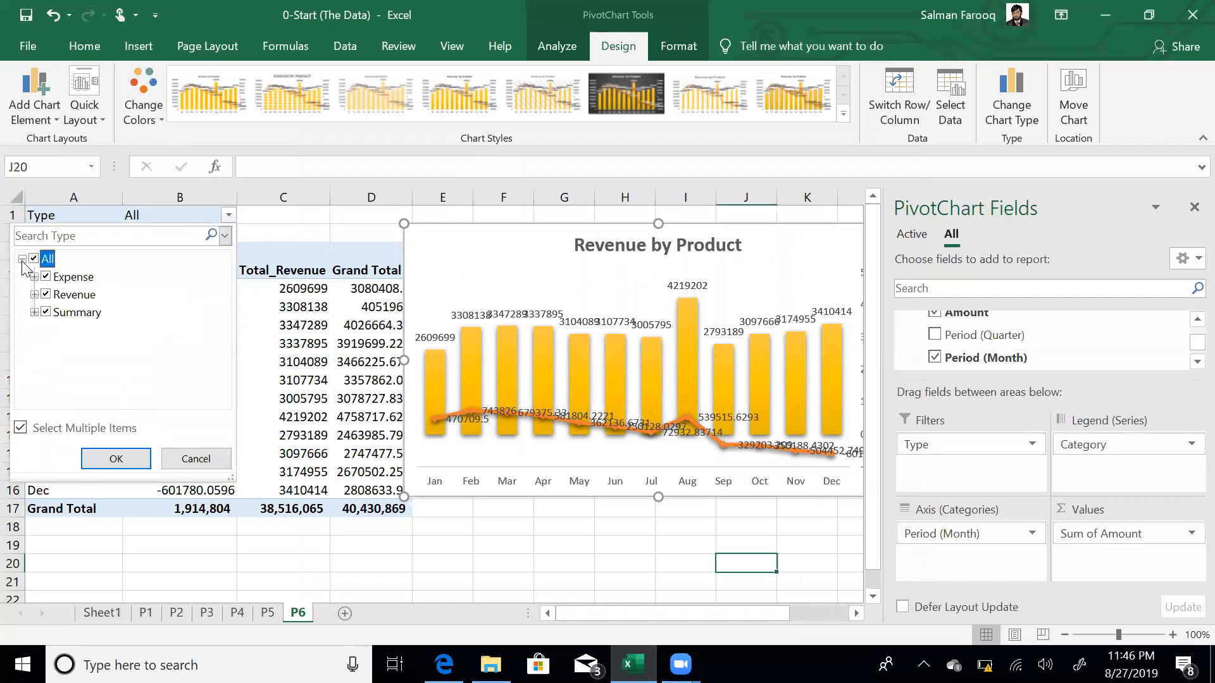
click(46, 313)
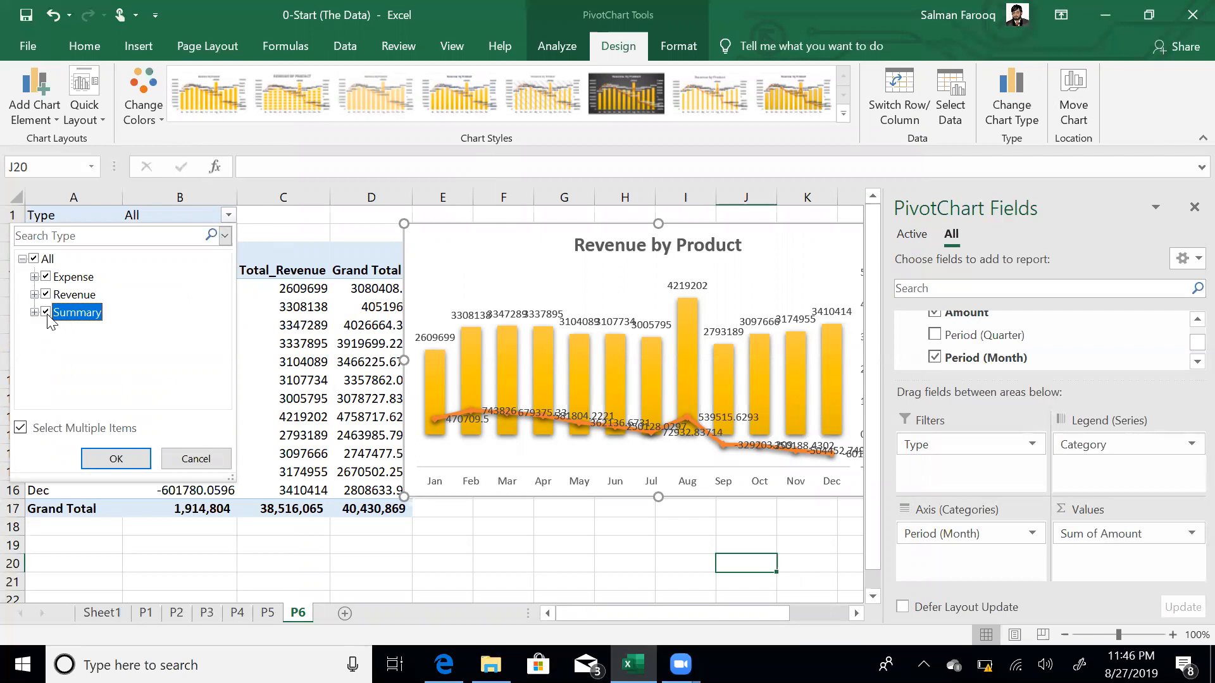
click(45, 276)
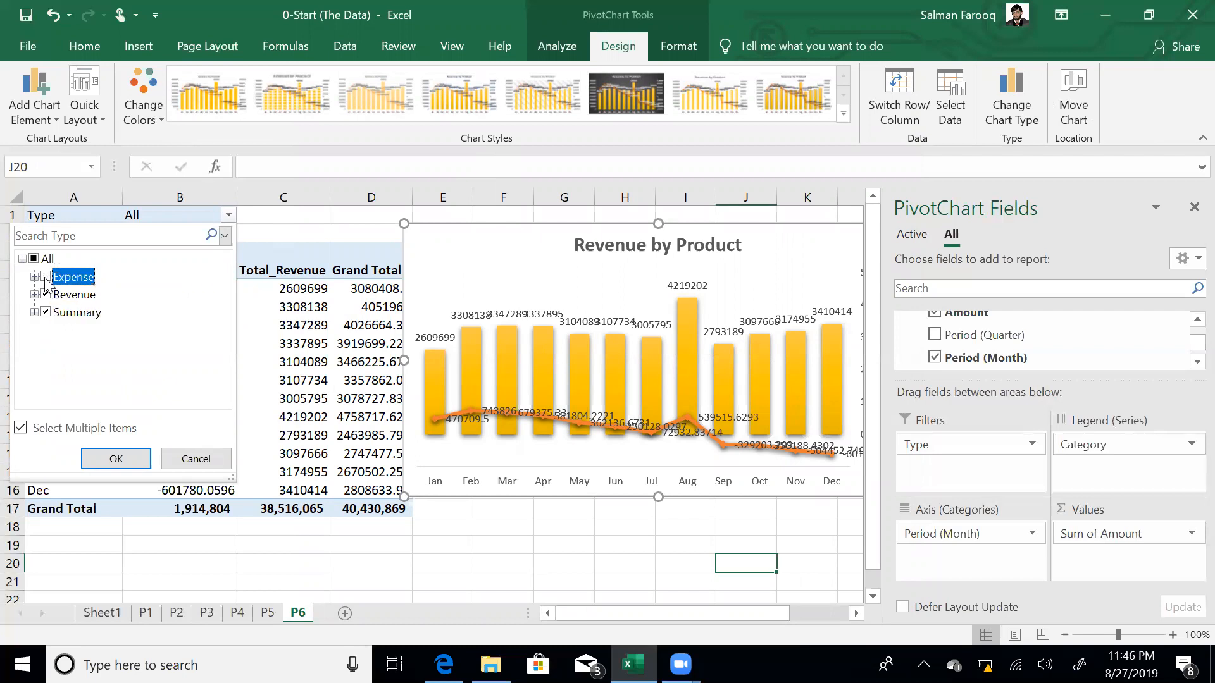
click(115, 458)
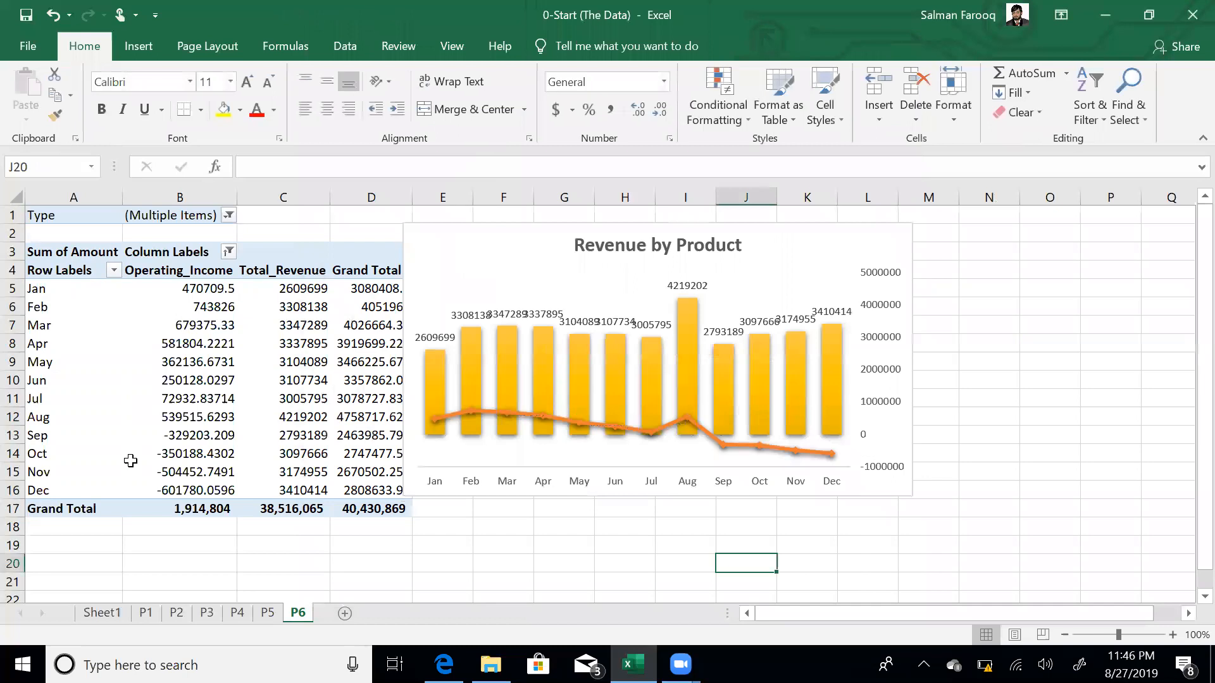
- Delete the column data labels, then restore the accidentally deleted PivotChart with Ctrl+Z
click(685, 288)
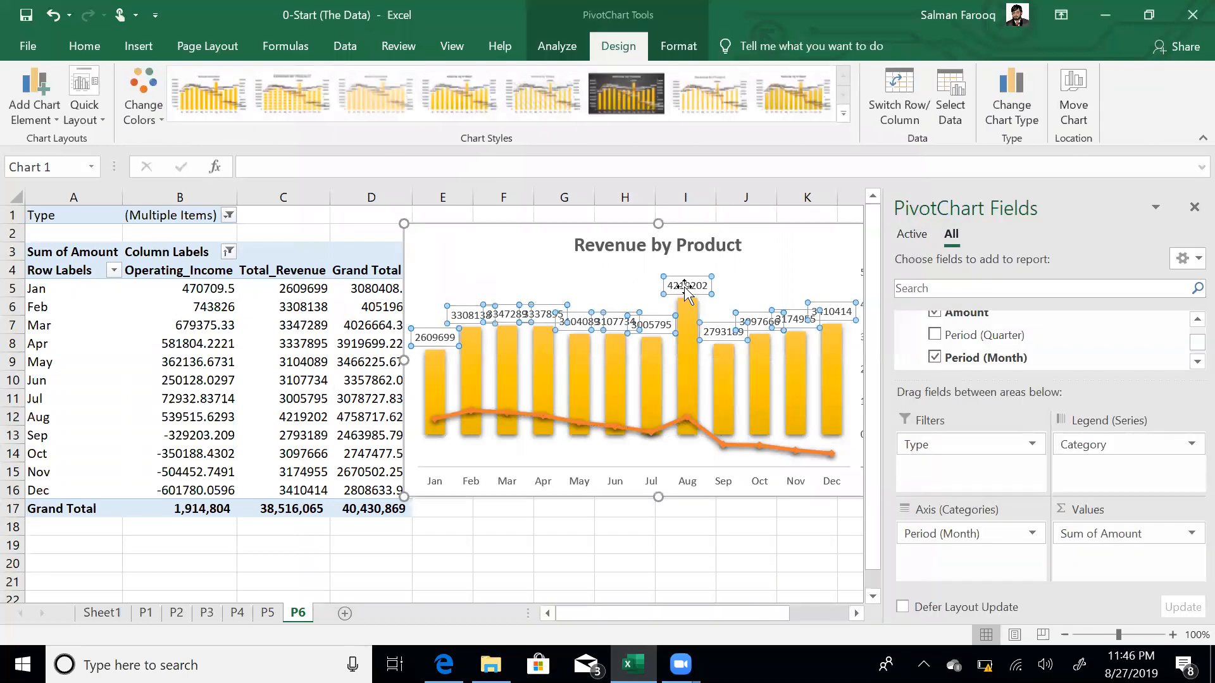
key(Delete)
click(724, 530)
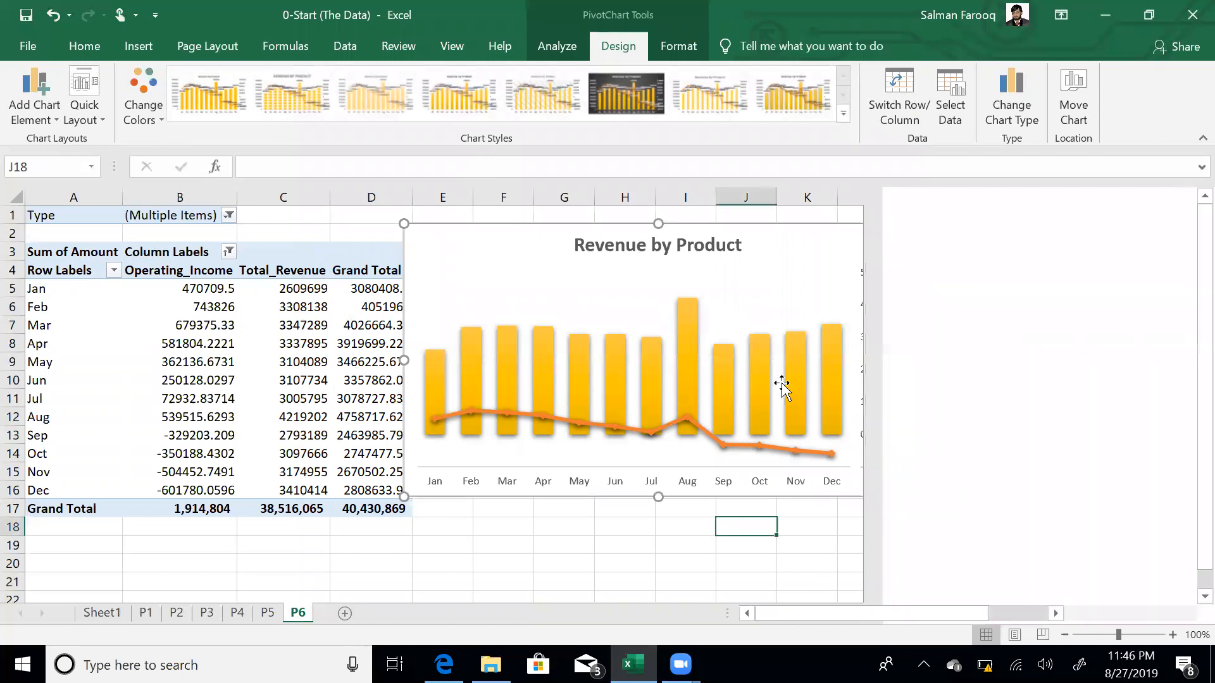
click(884, 291)
key(Delete)
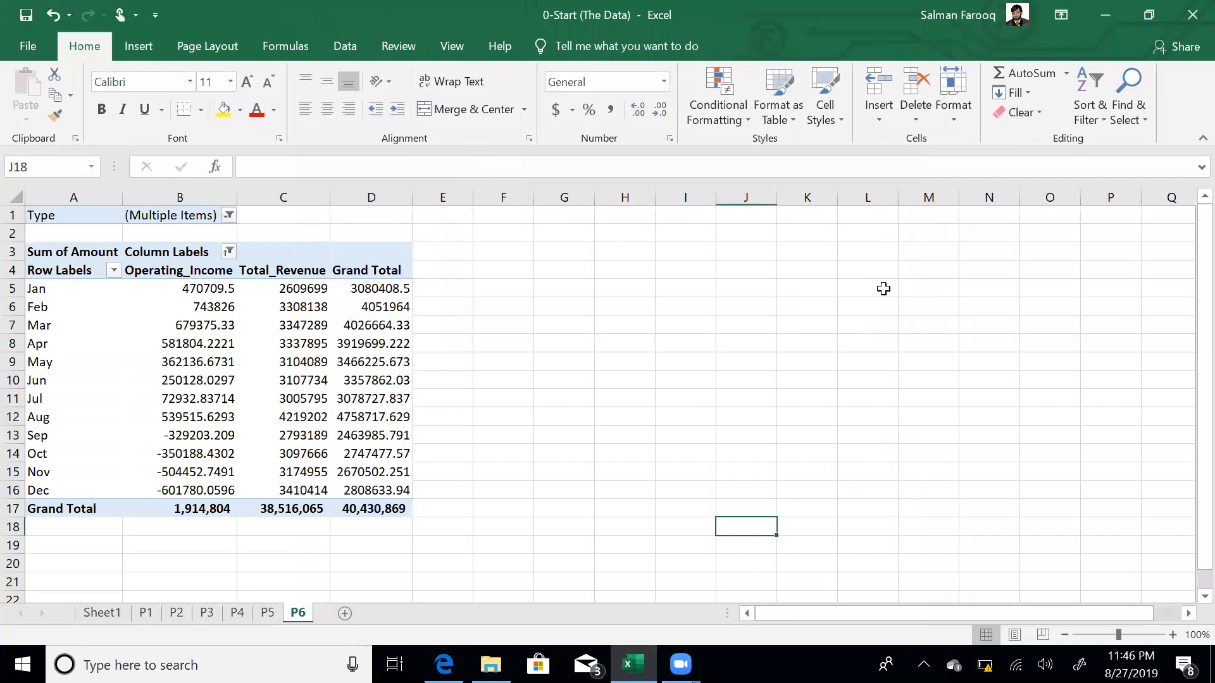
key(ctrl+z)
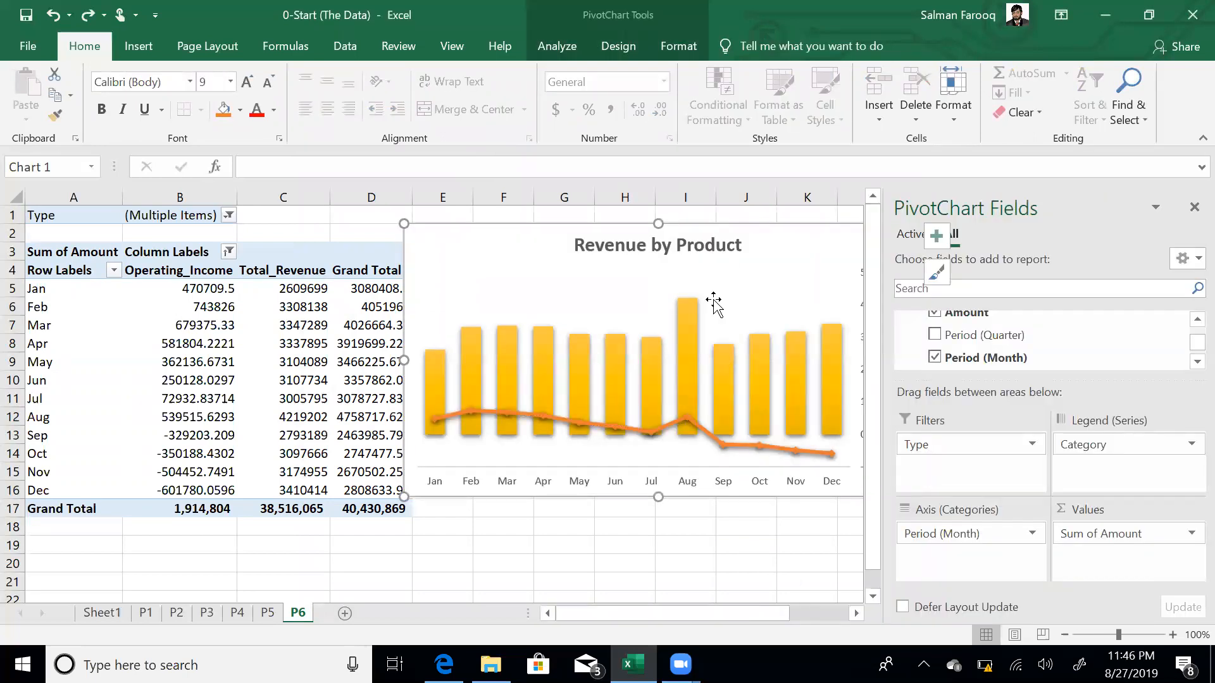
- Retitle the chart 'Revenue by Income' instead of 'Revenue by Product'
click(679, 245)
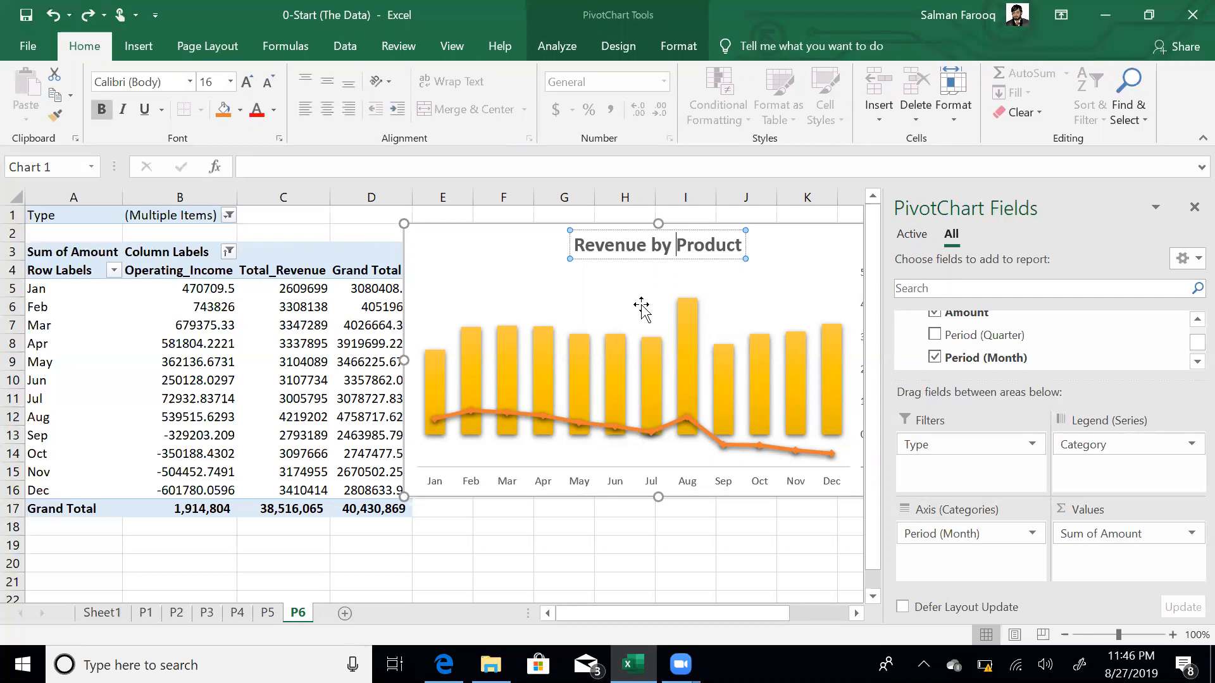
key(shift+End)
text(Income)
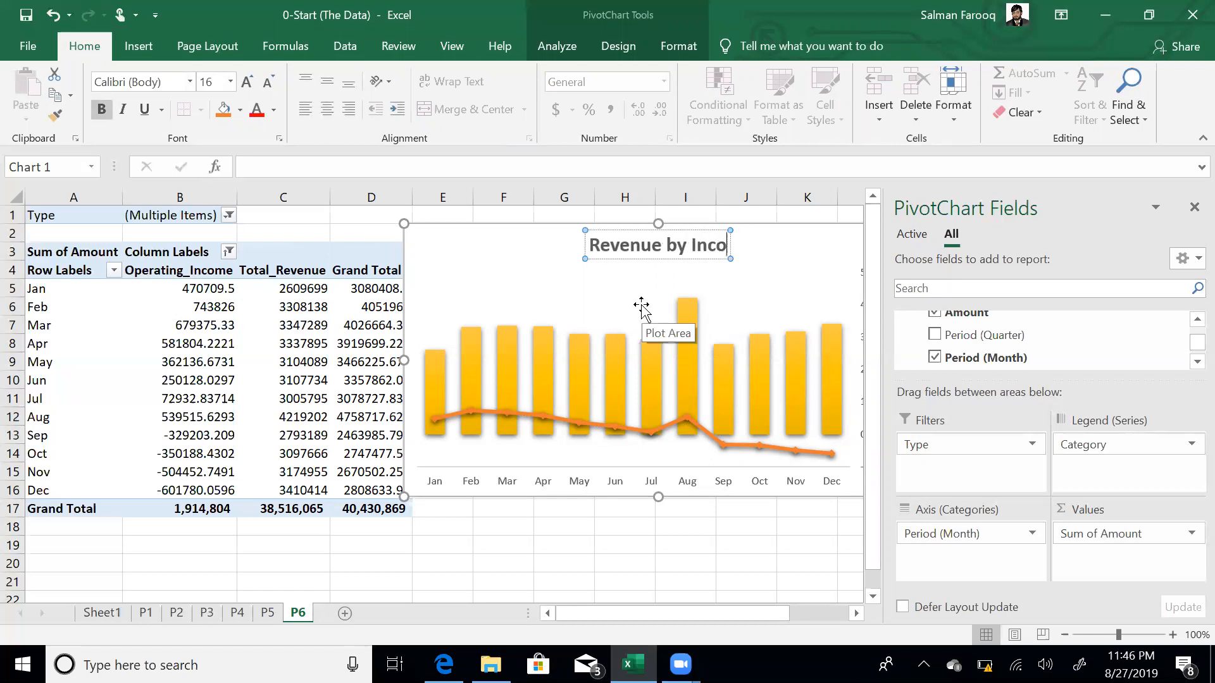
click(594, 553)
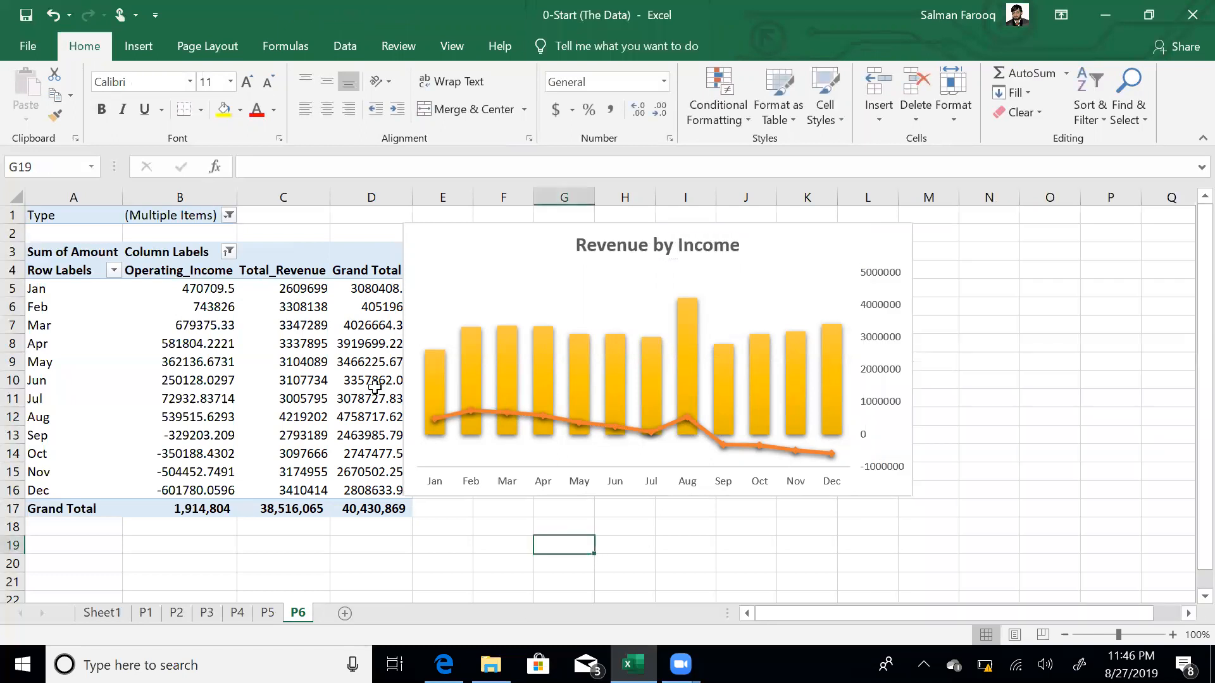
- Set the pivot's Grand Totals to On for Columns Only, removing the Grand Total column
click(341, 379)
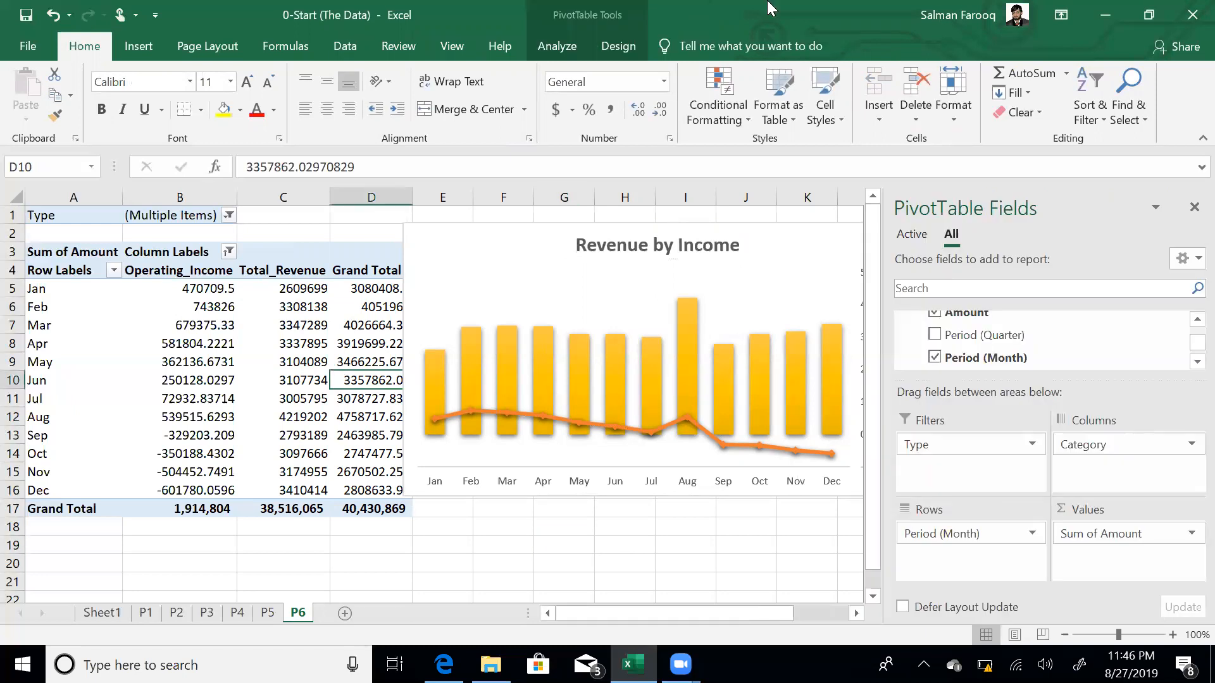
click(567, 42)
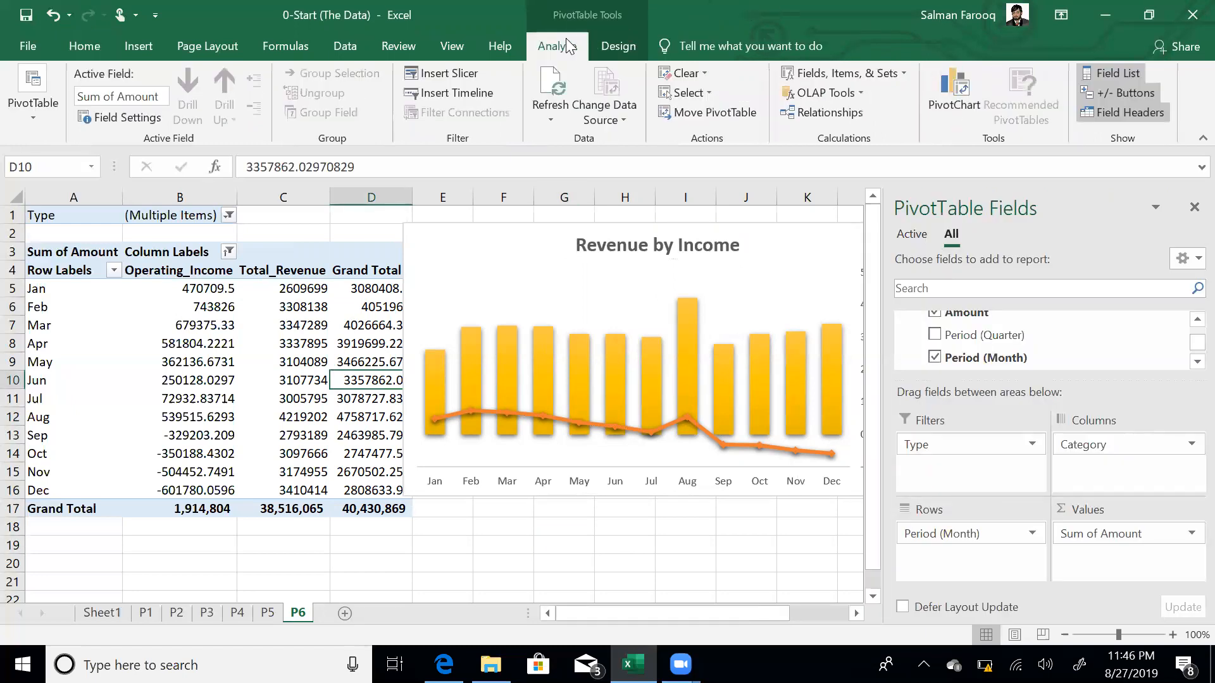
click(624, 47)
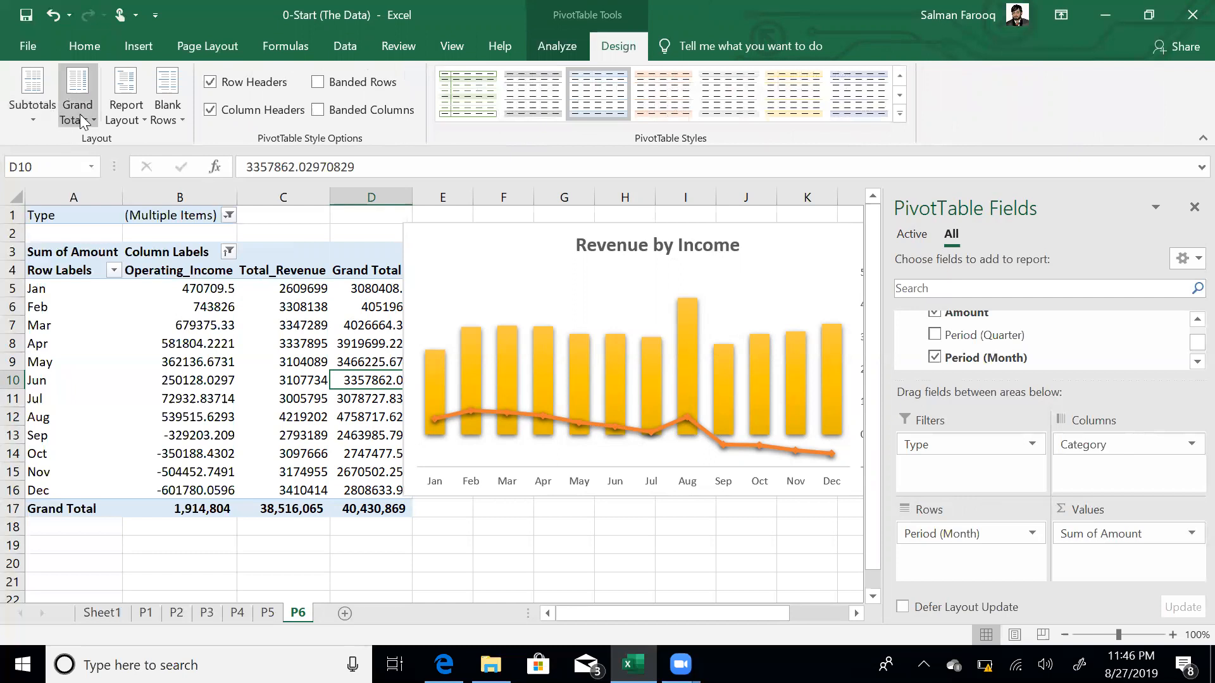
click(81, 120)
click(187, 279)
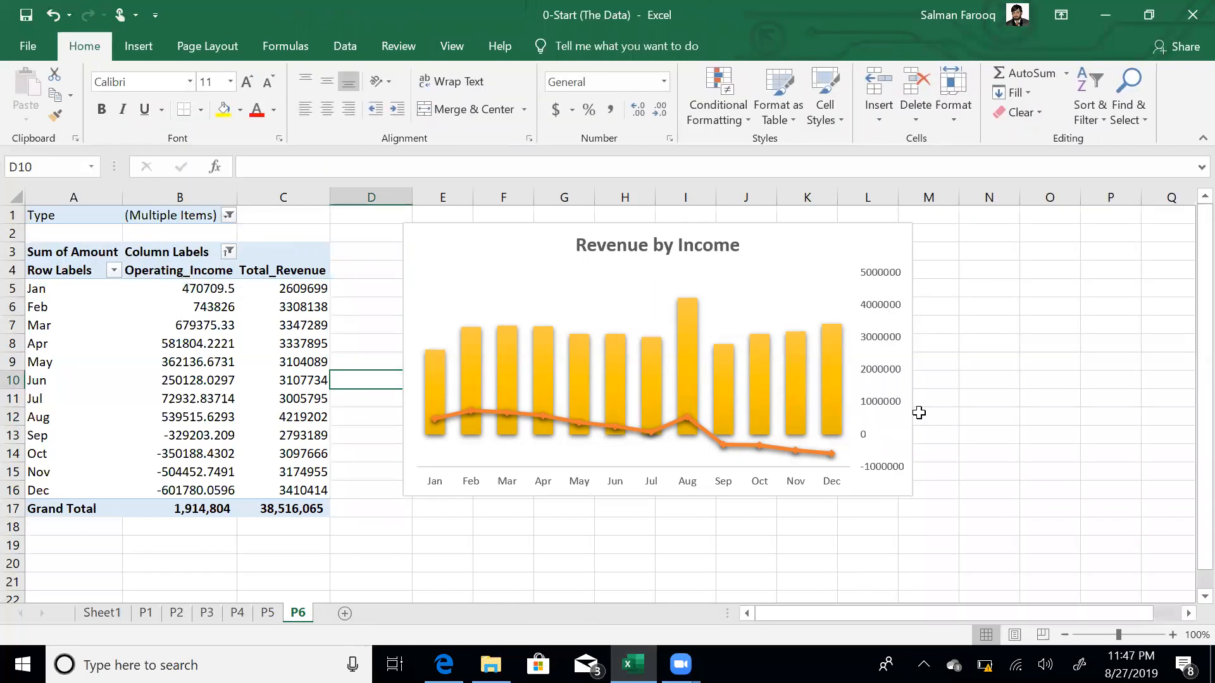
click(775, 223)
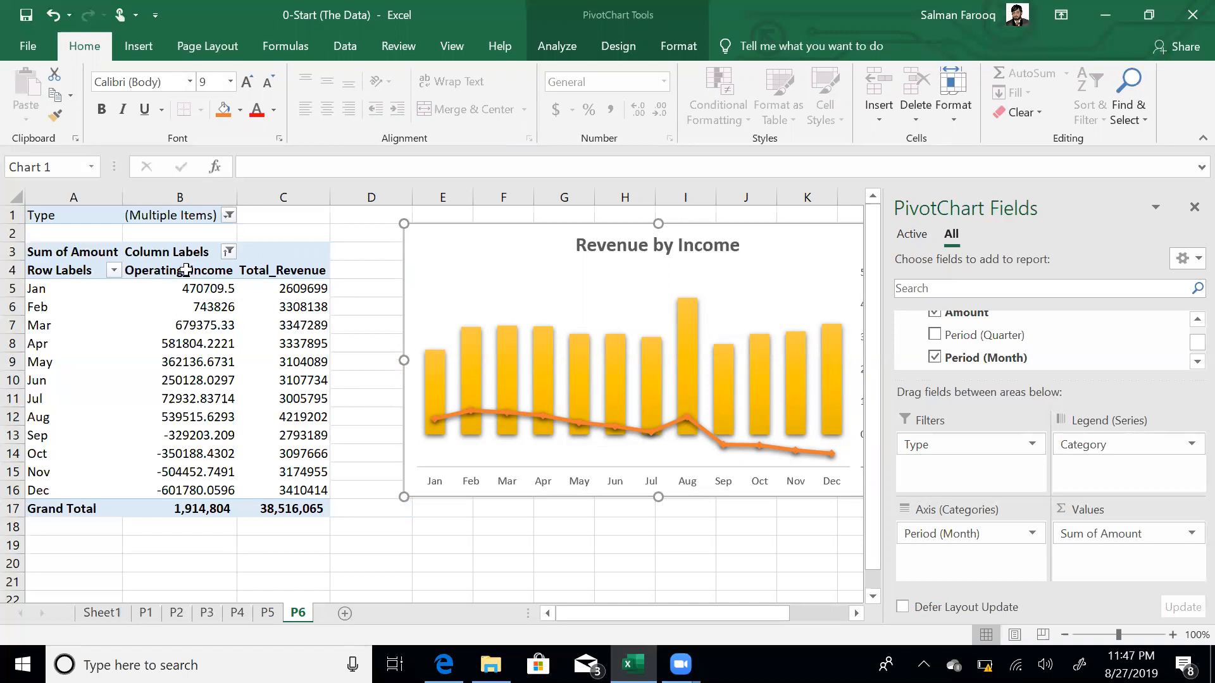
- Sort the category columns Z to A so Total_Revenue comes before Operating_Income
click(253, 271)
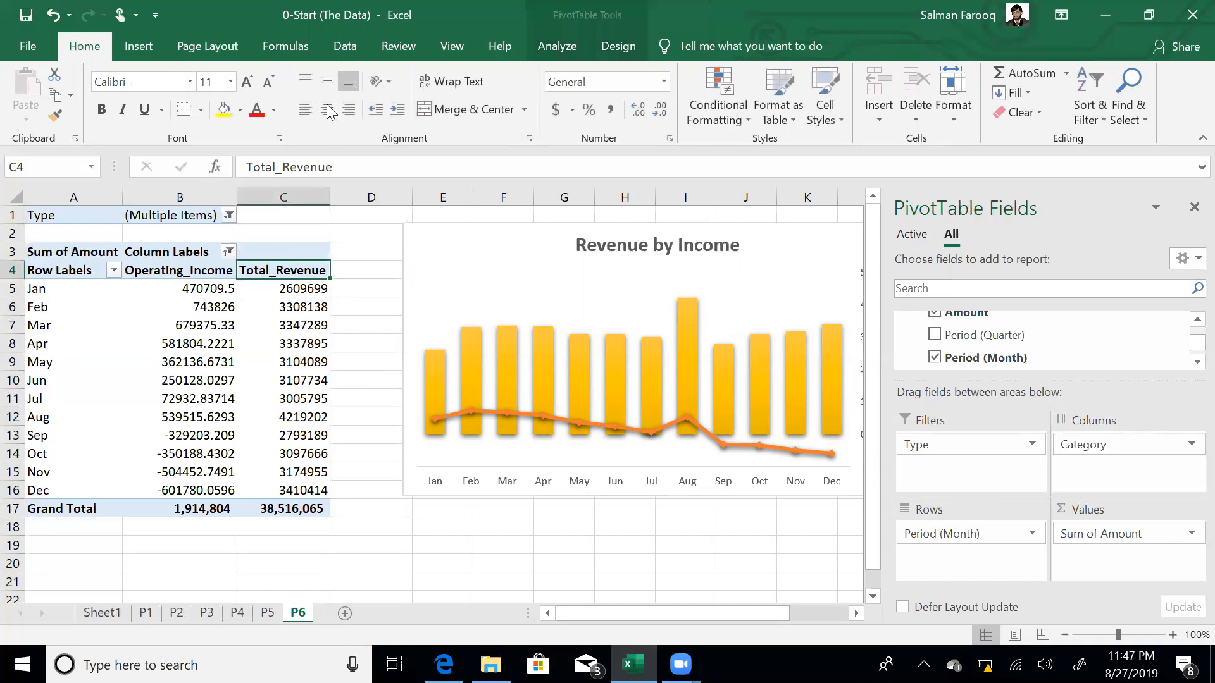
click(342, 48)
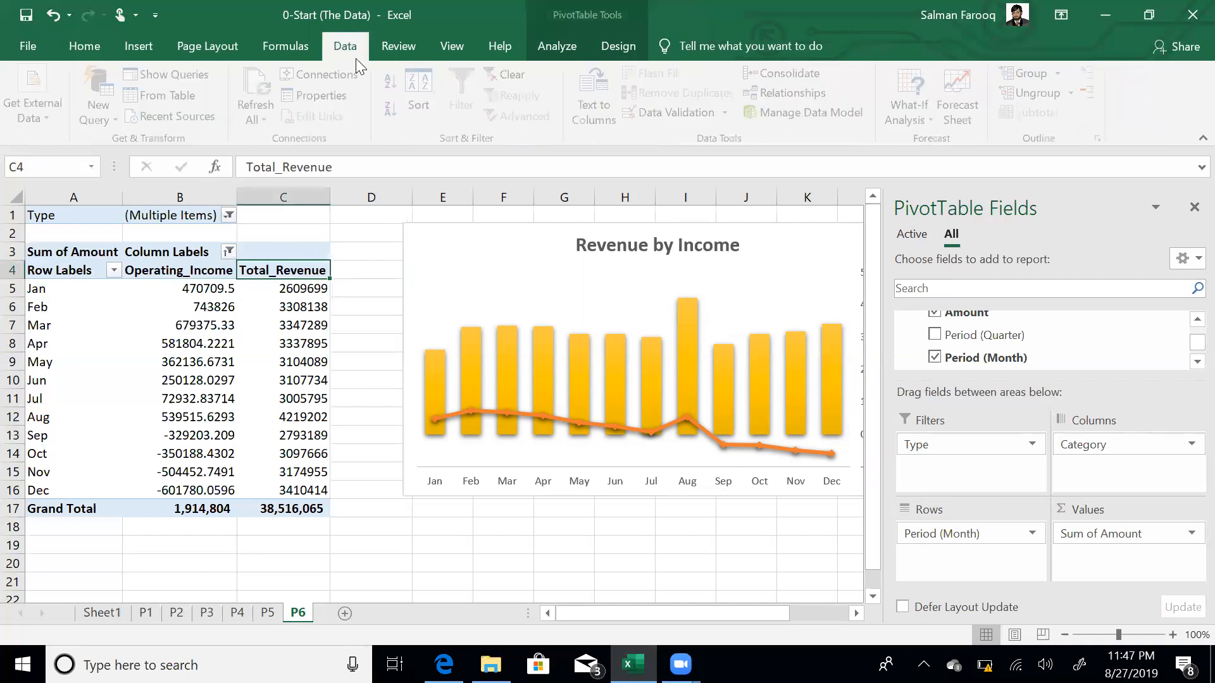
click(391, 110)
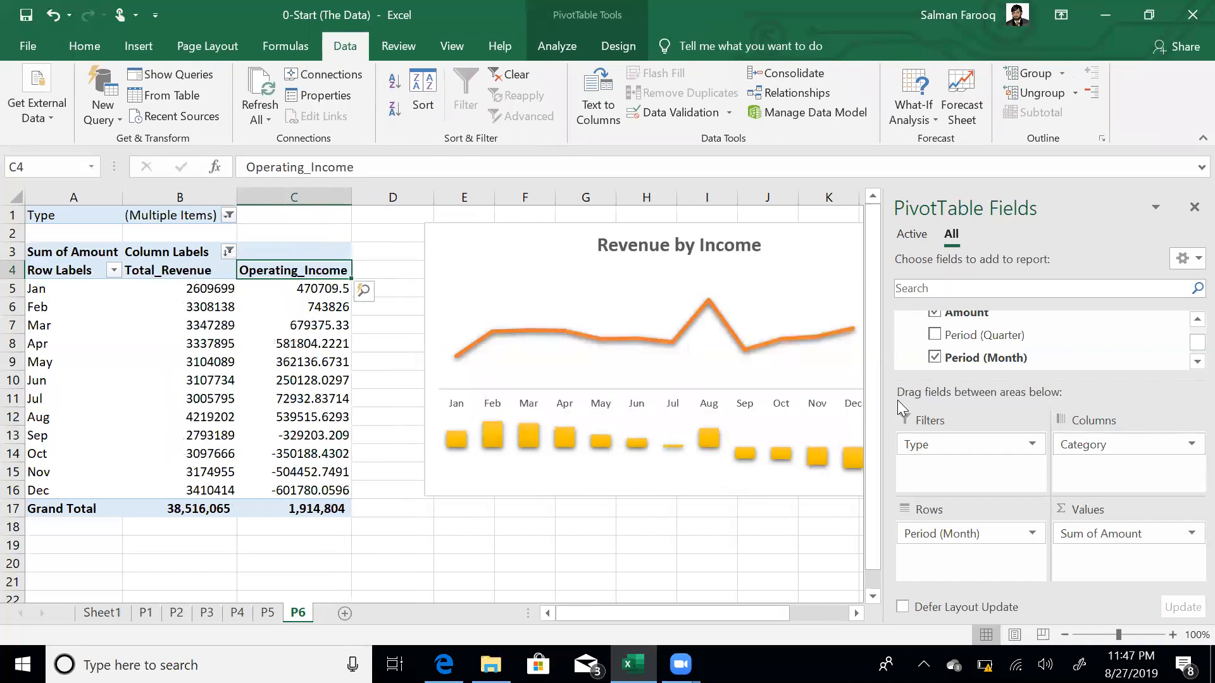
click(525, 249)
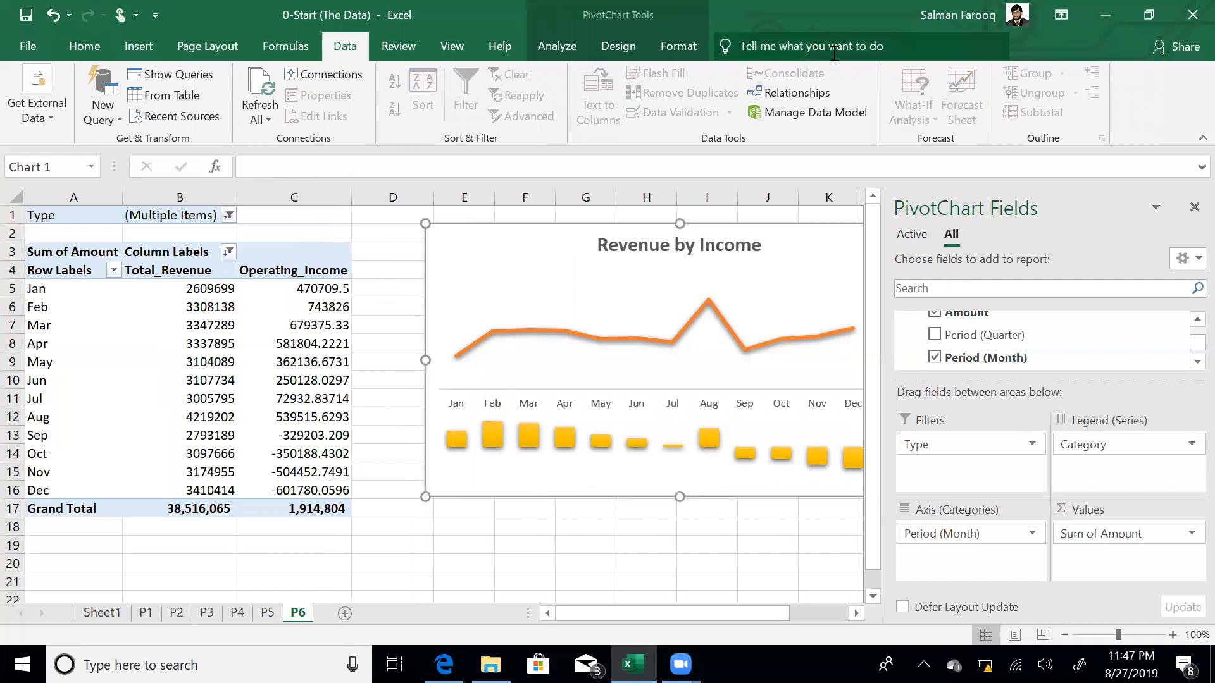
click(627, 42)
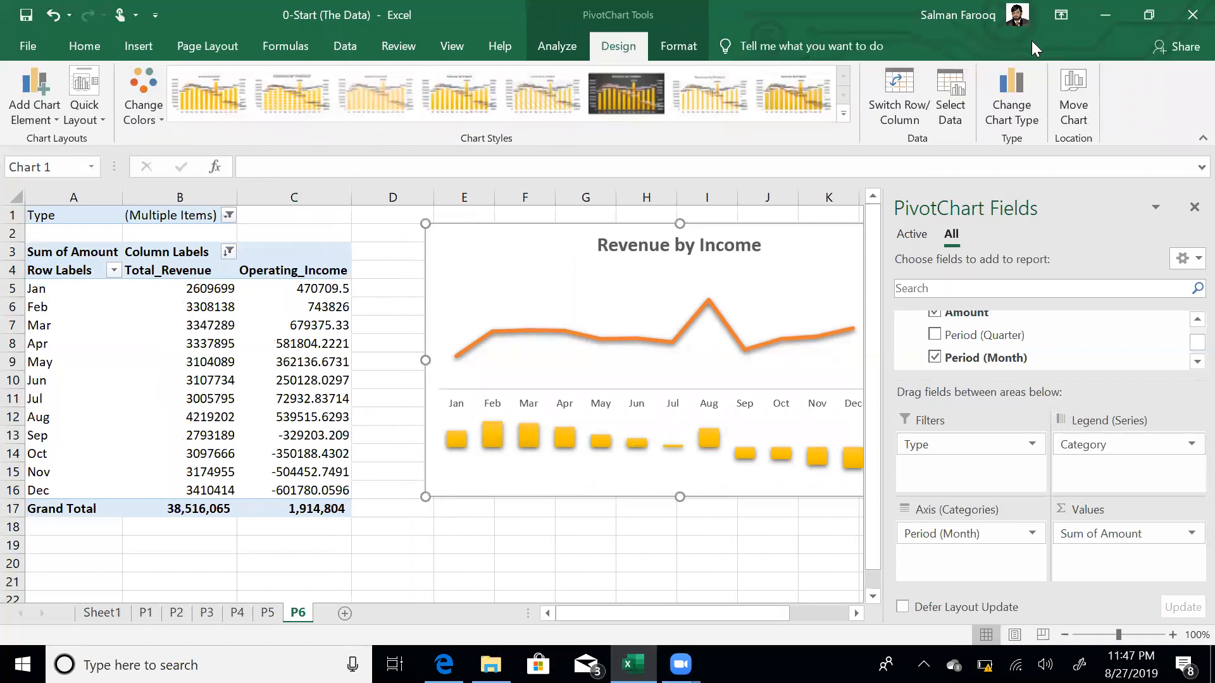
- Change the chart to a Combo: Total_Revenue clustered columns, Operating_Income marked line on the secondary axis
click(1013, 68)
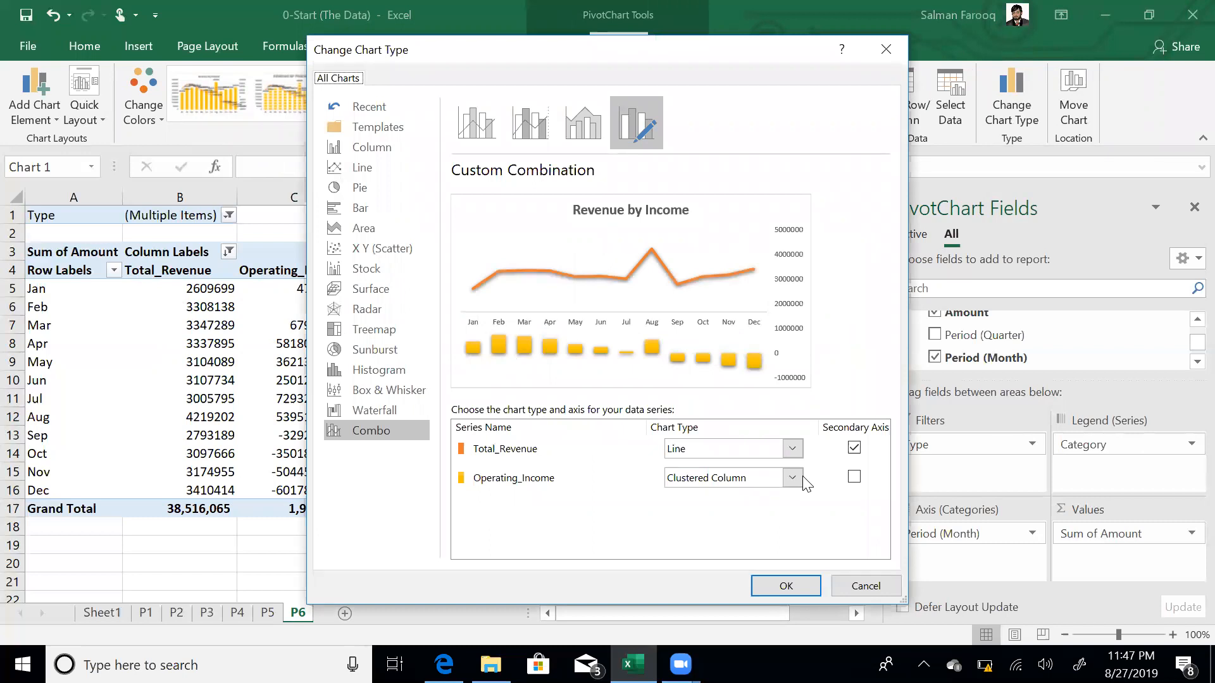
click(799, 445)
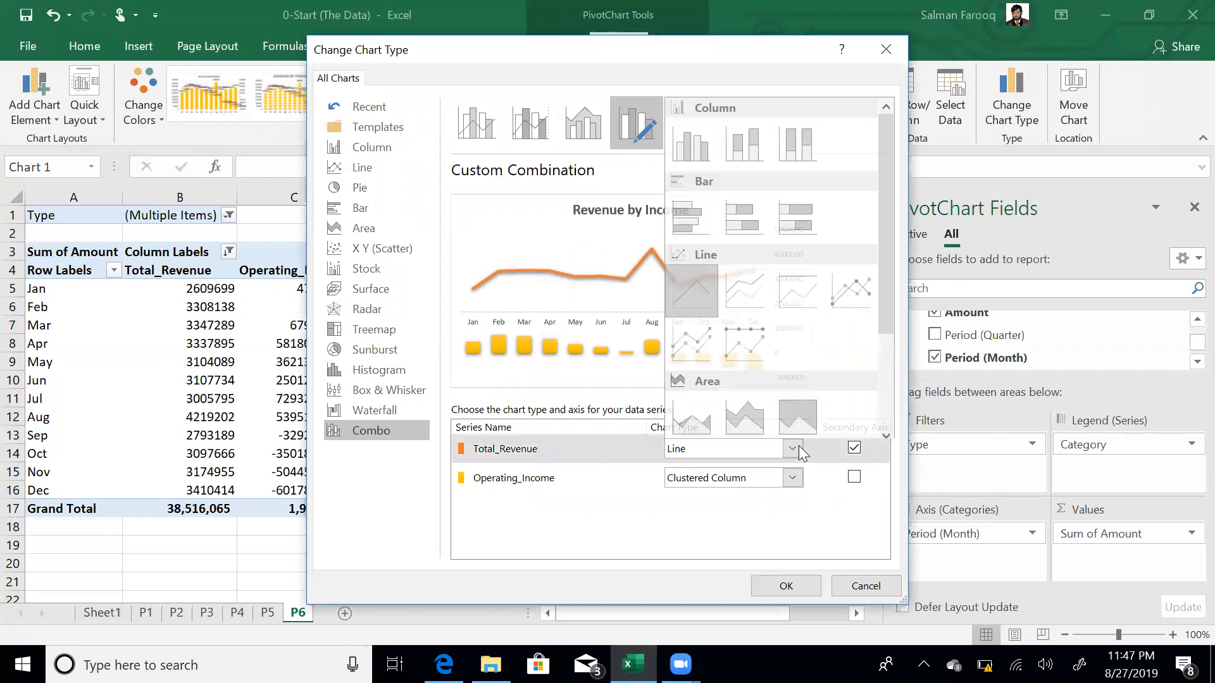
click(690, 138)
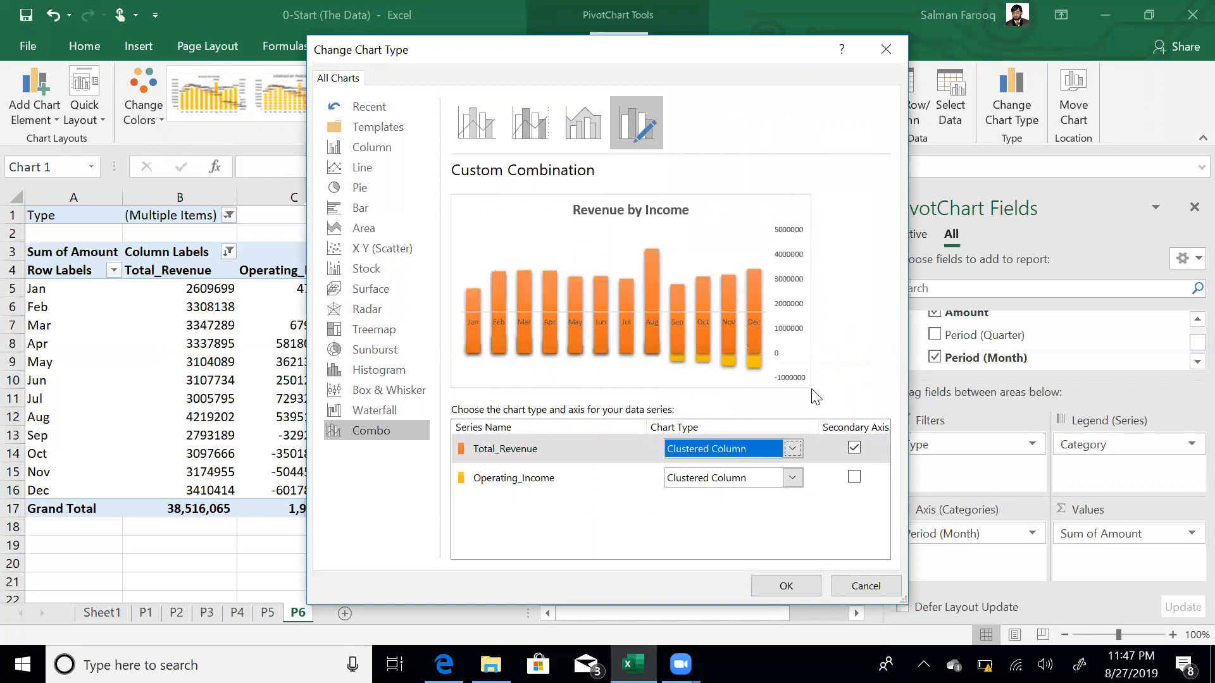
click(854, 448)
click(854, 478)
click(792, 478)
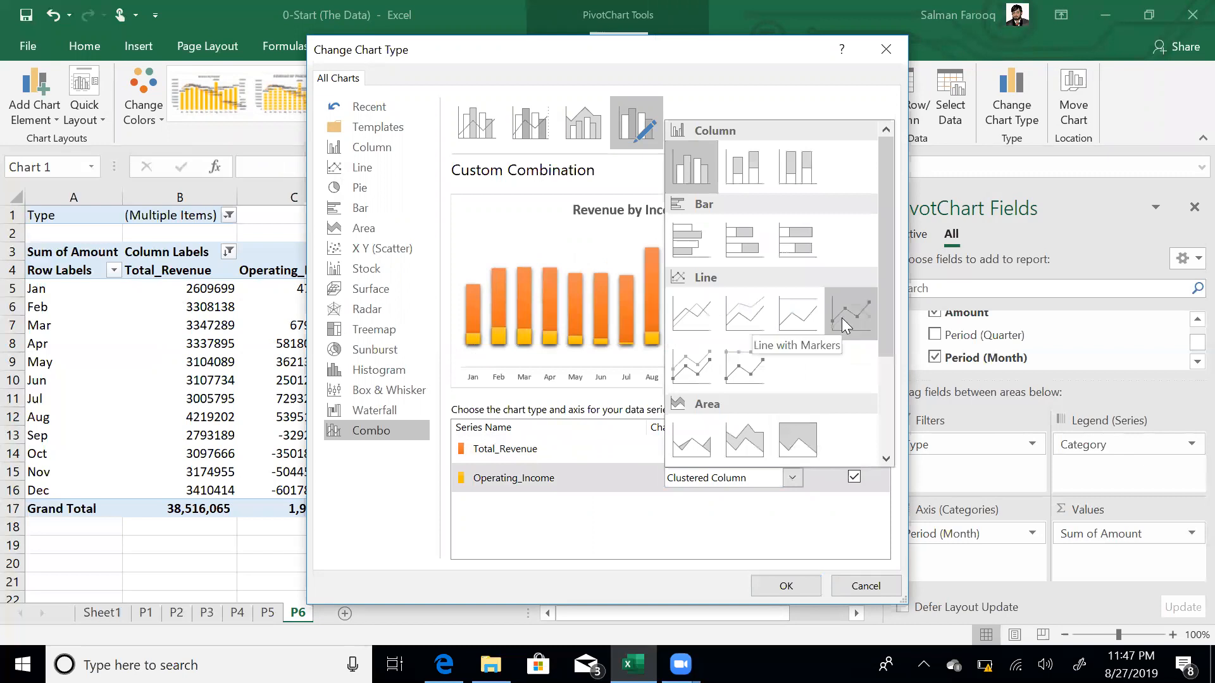
click(843, 326)
click(772, 590)
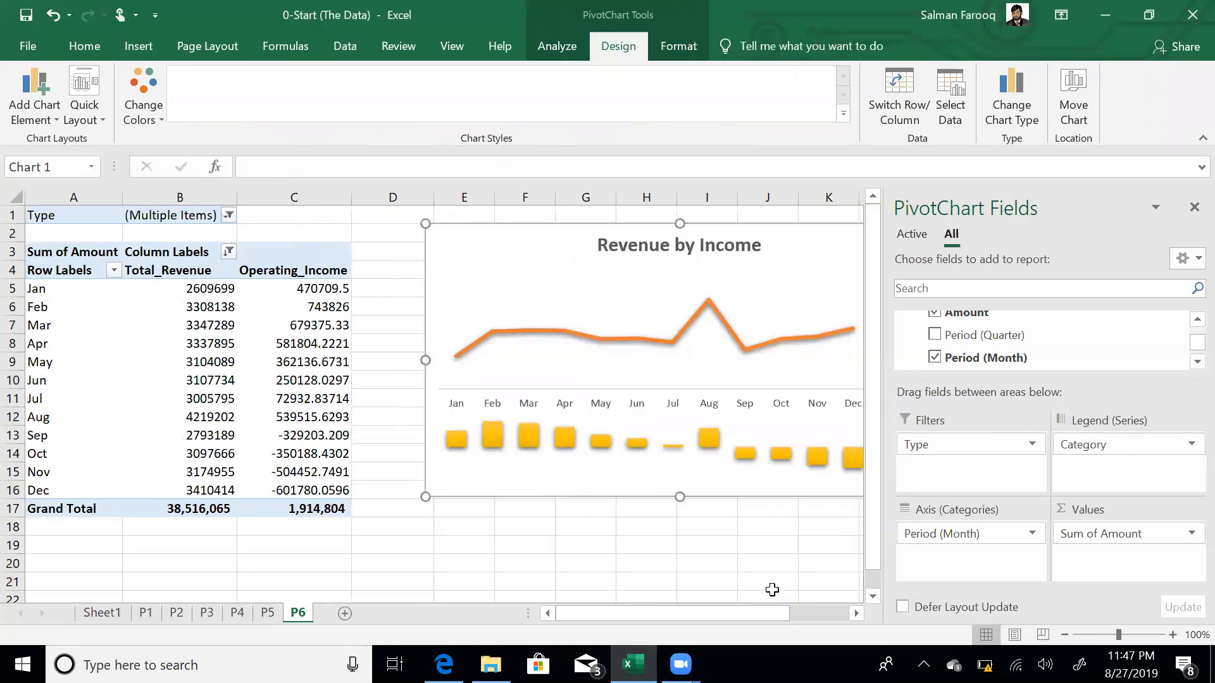
click(657, 532)
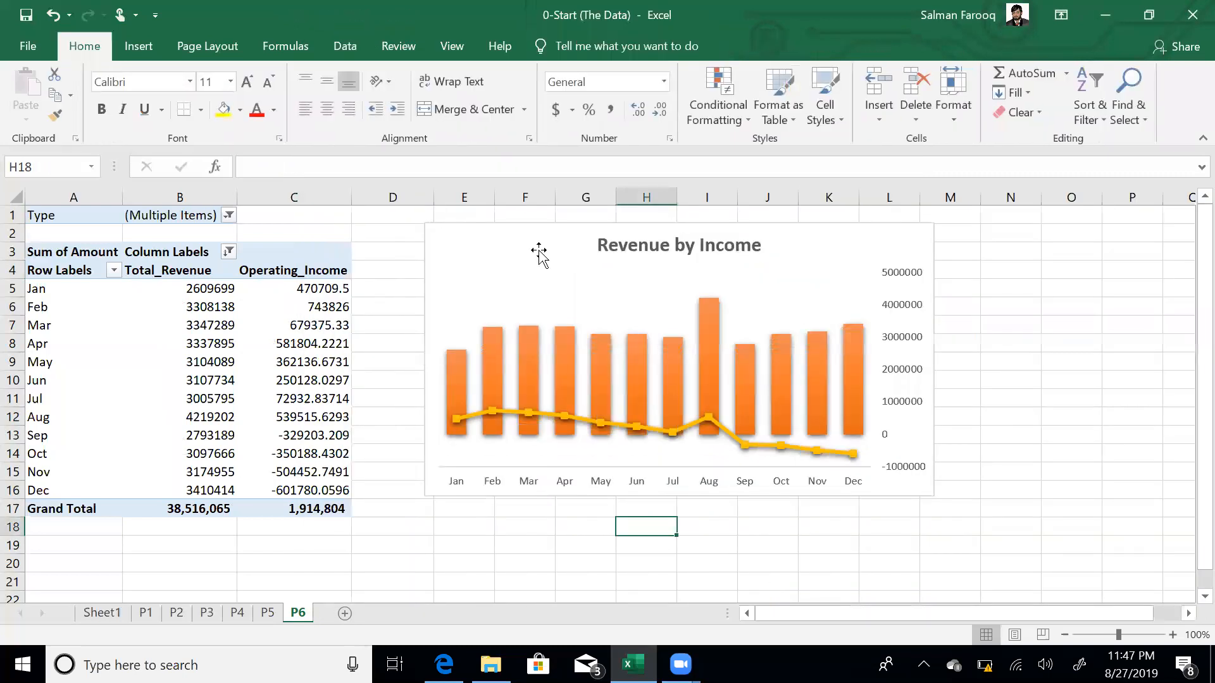
- Apply chart Style 6 and the orange-and-yellow Colorful palette to the Revenue by Income PivotChart
click(529, 266)
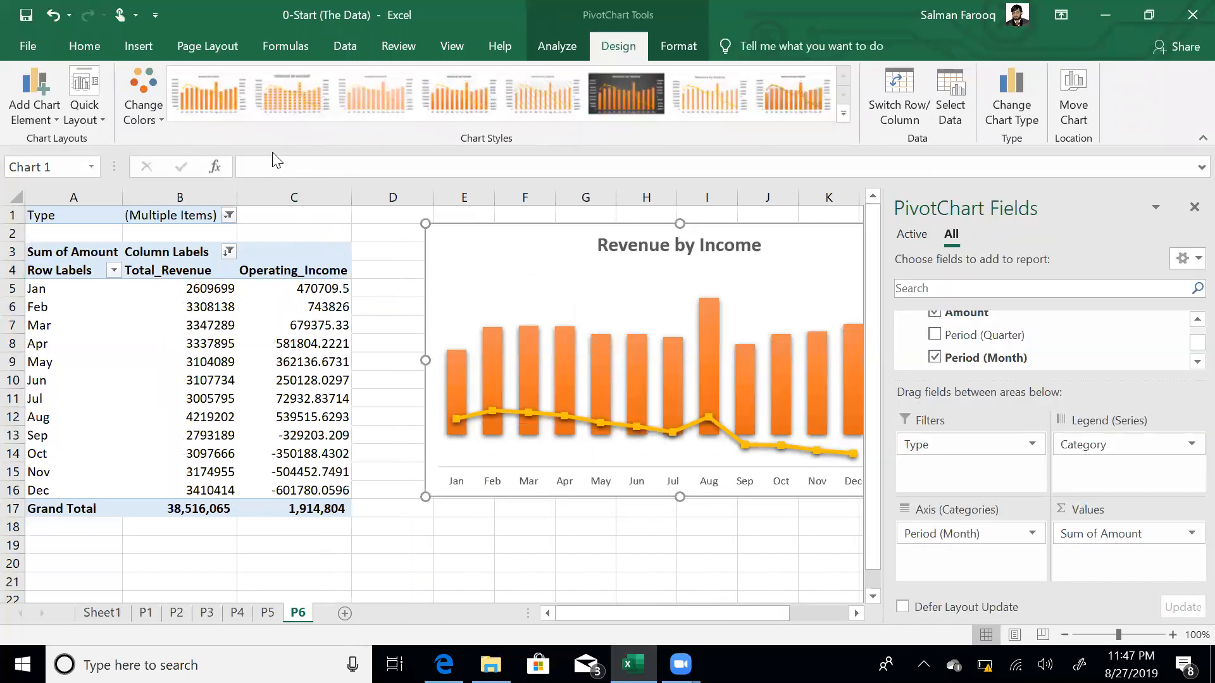
click(843, 115)
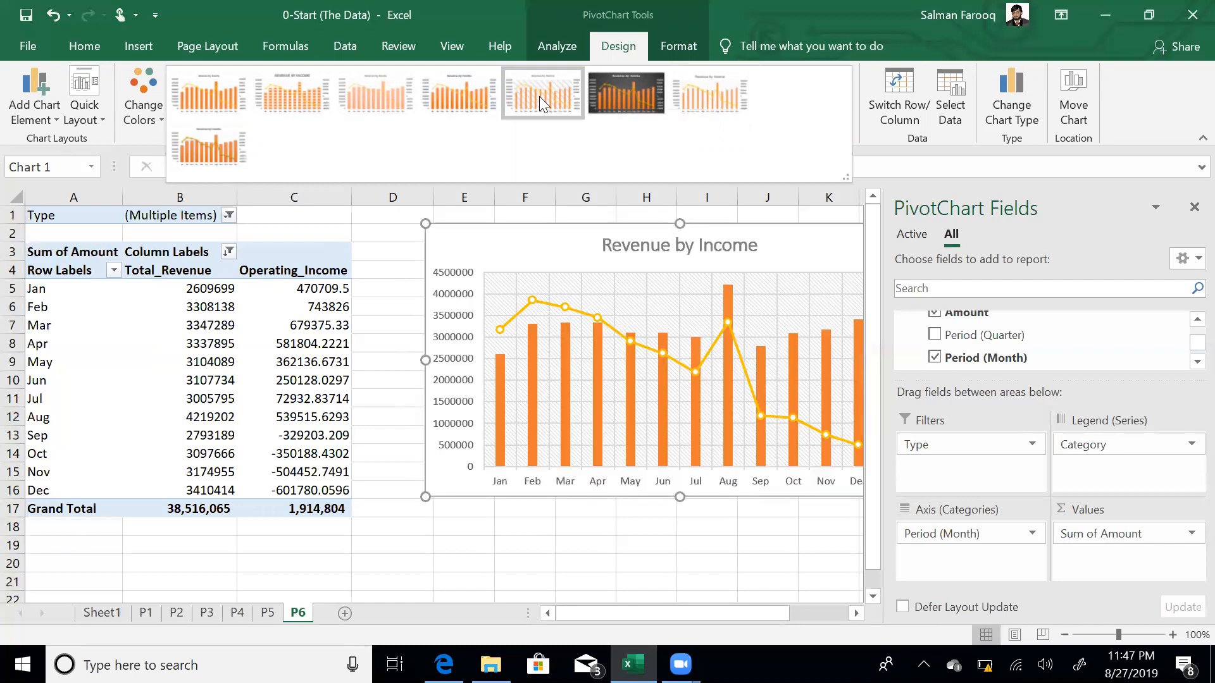
click(539, 96)
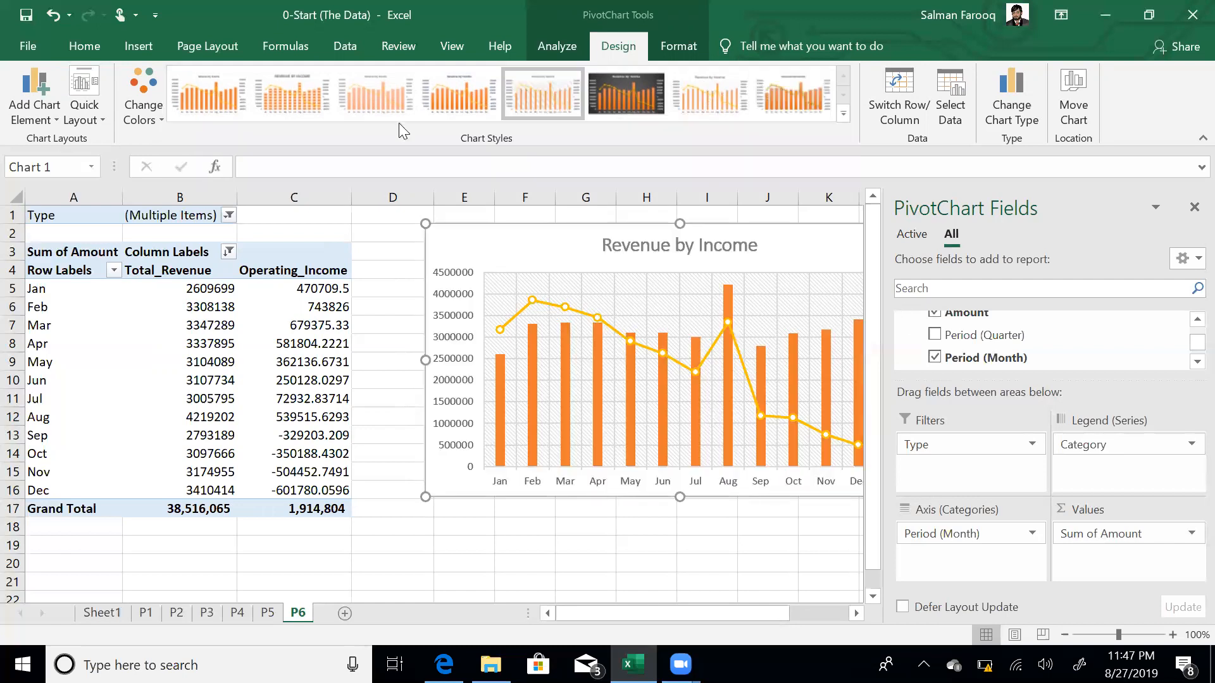
click(144, 104)
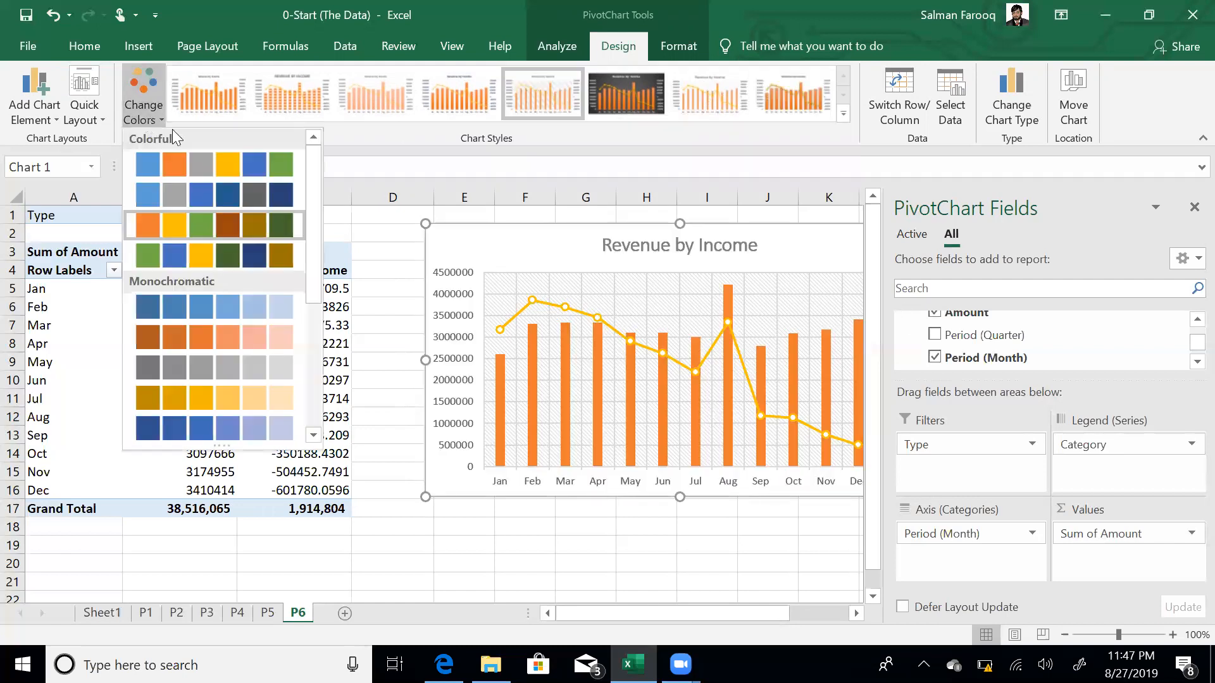
click(255, 236)
click(548, 310)
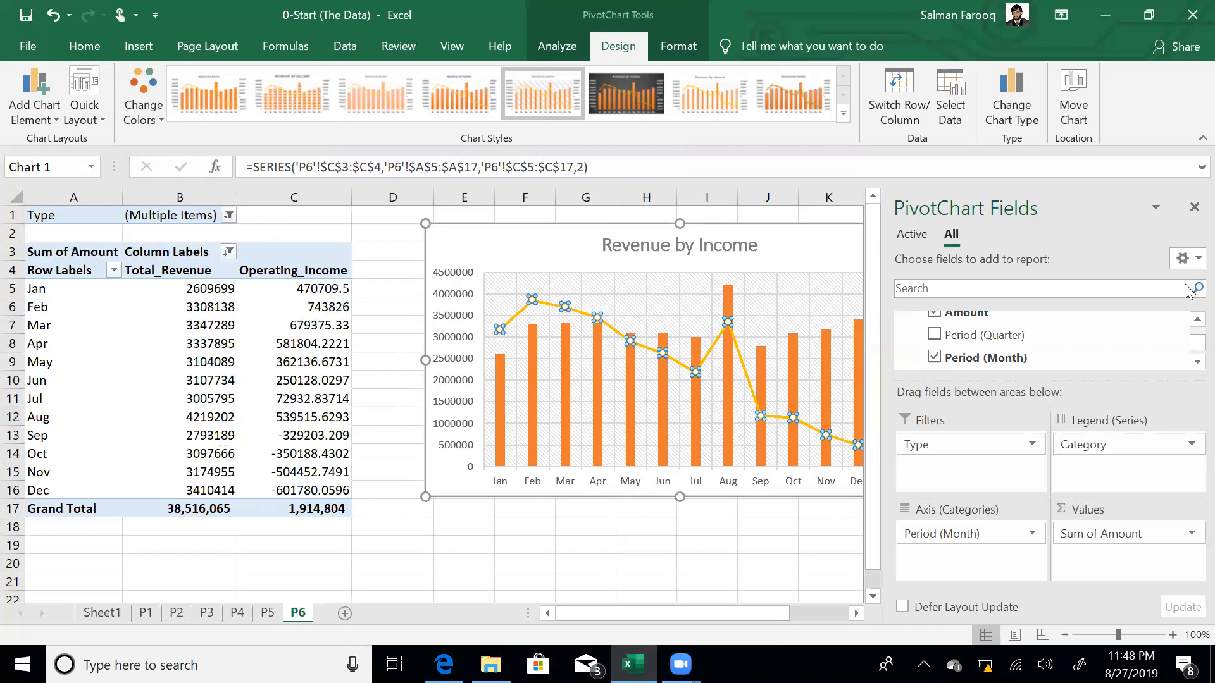
- Give the Operating_Income line a solid dark grey outline colour
double_click(571, 315)
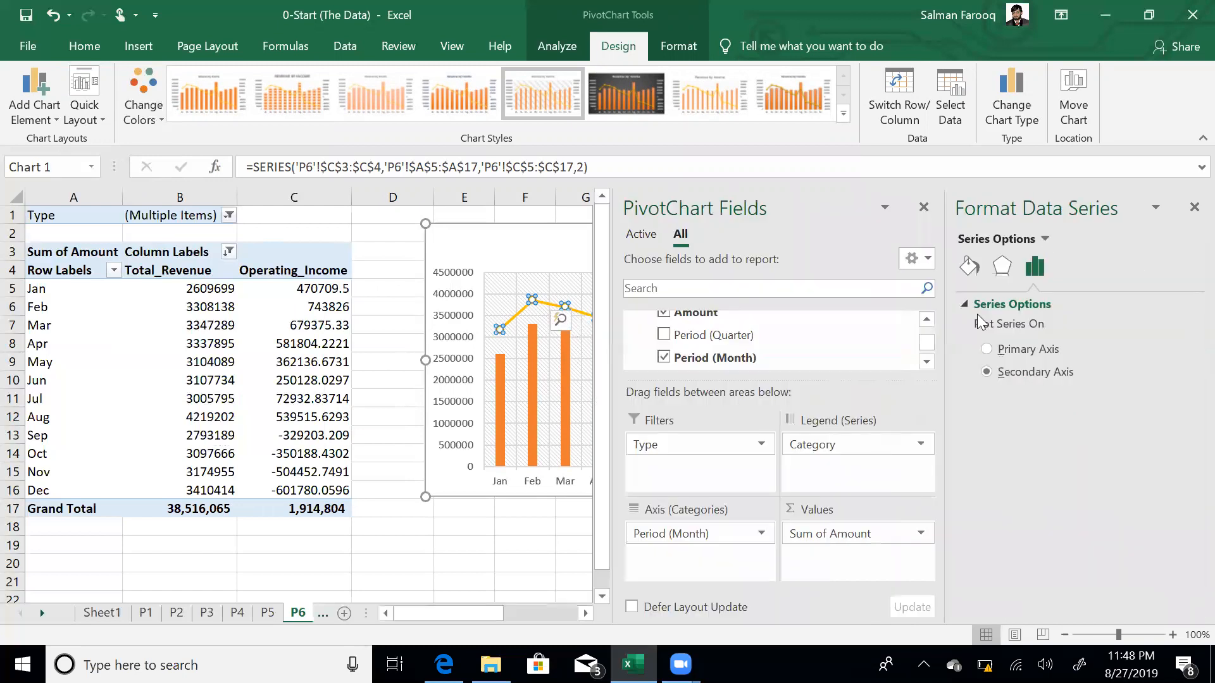
click(969, 266)
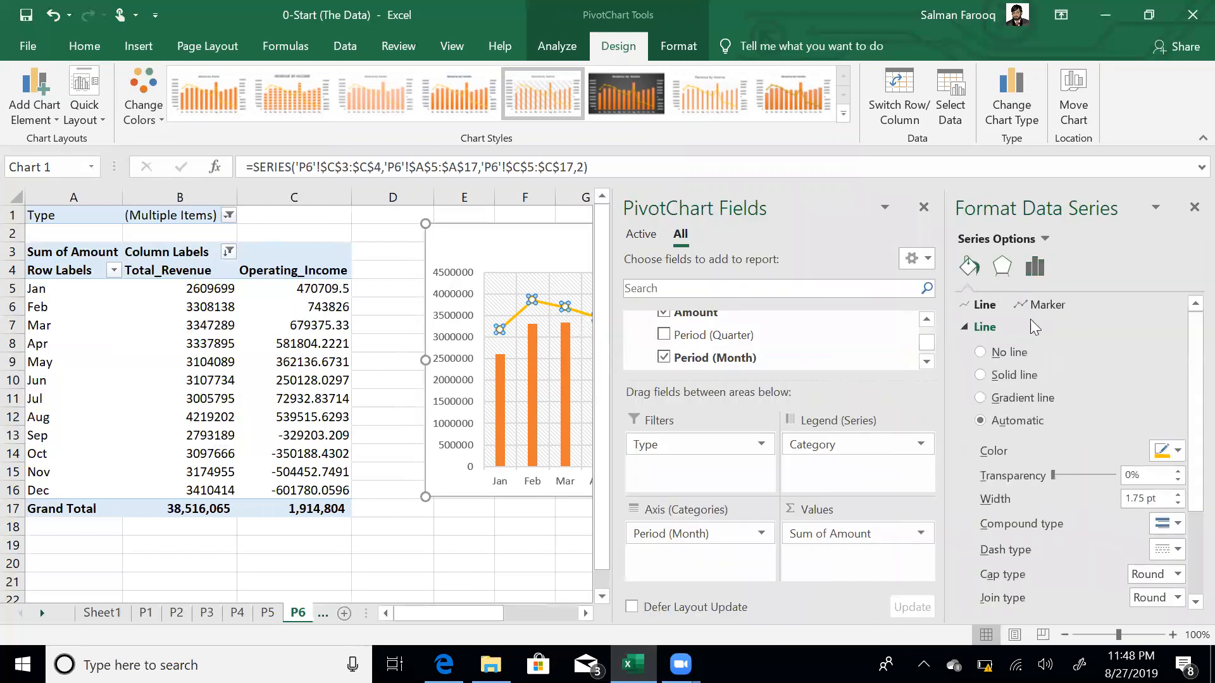
click(1024, 375)
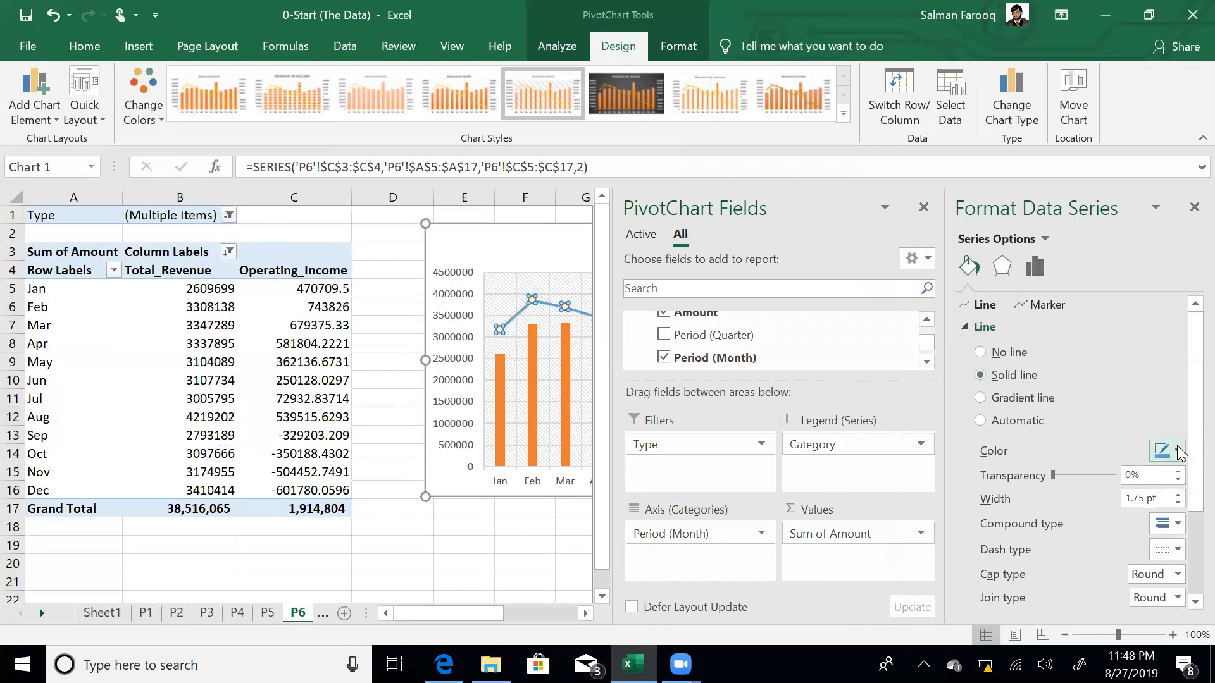
click(1178, 451)
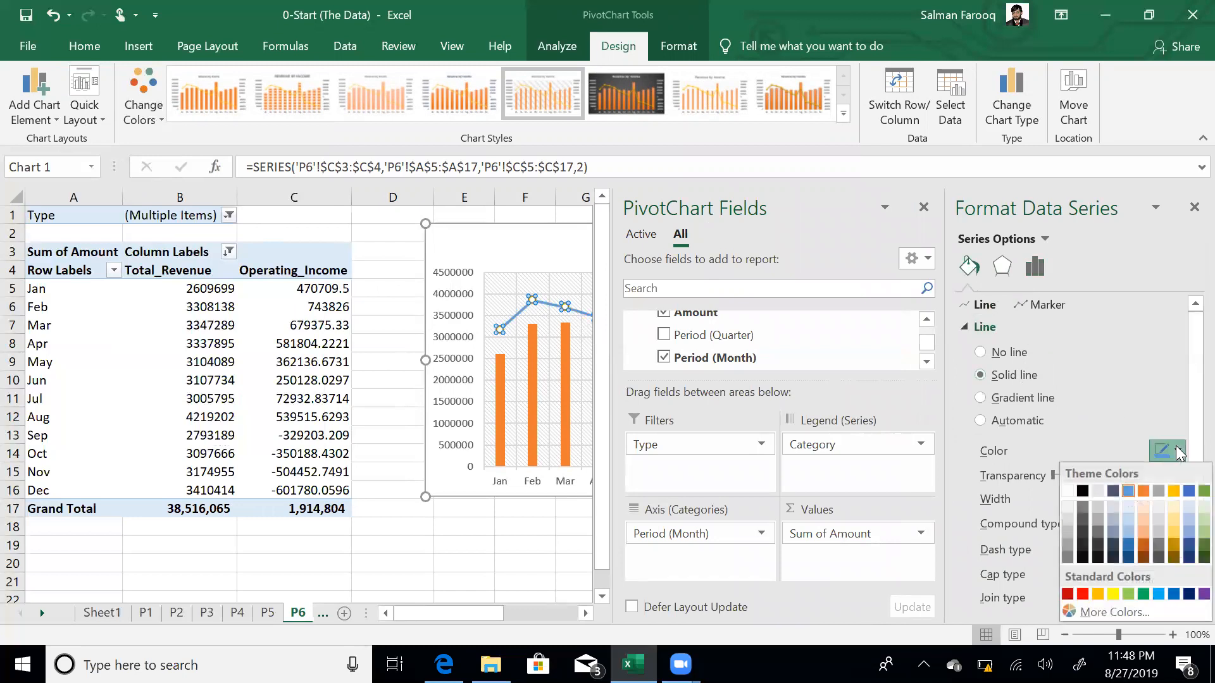
click(1082, 505)
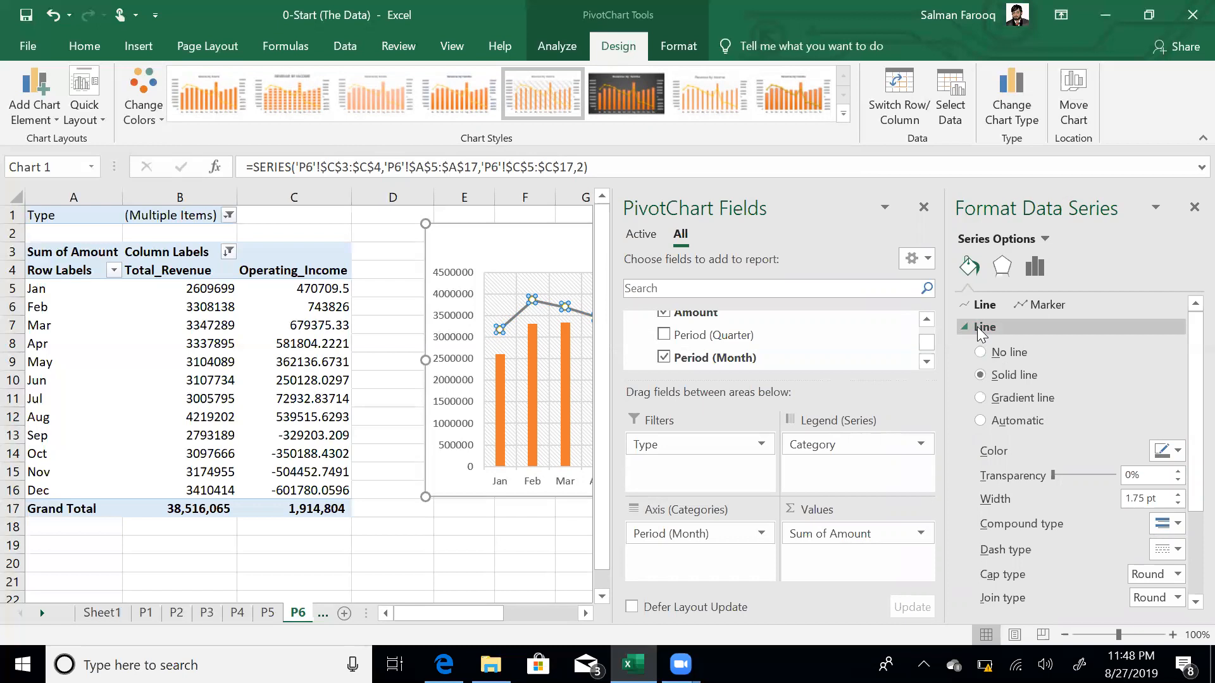
click(924, 209)
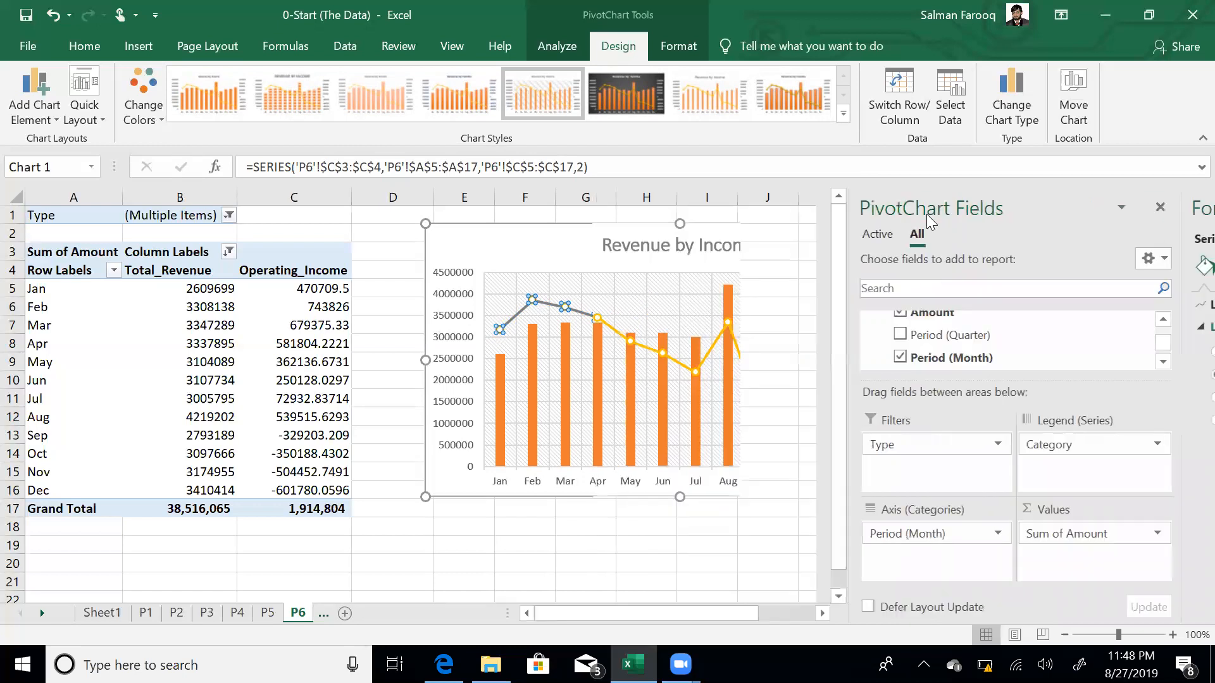
click(664, 525)
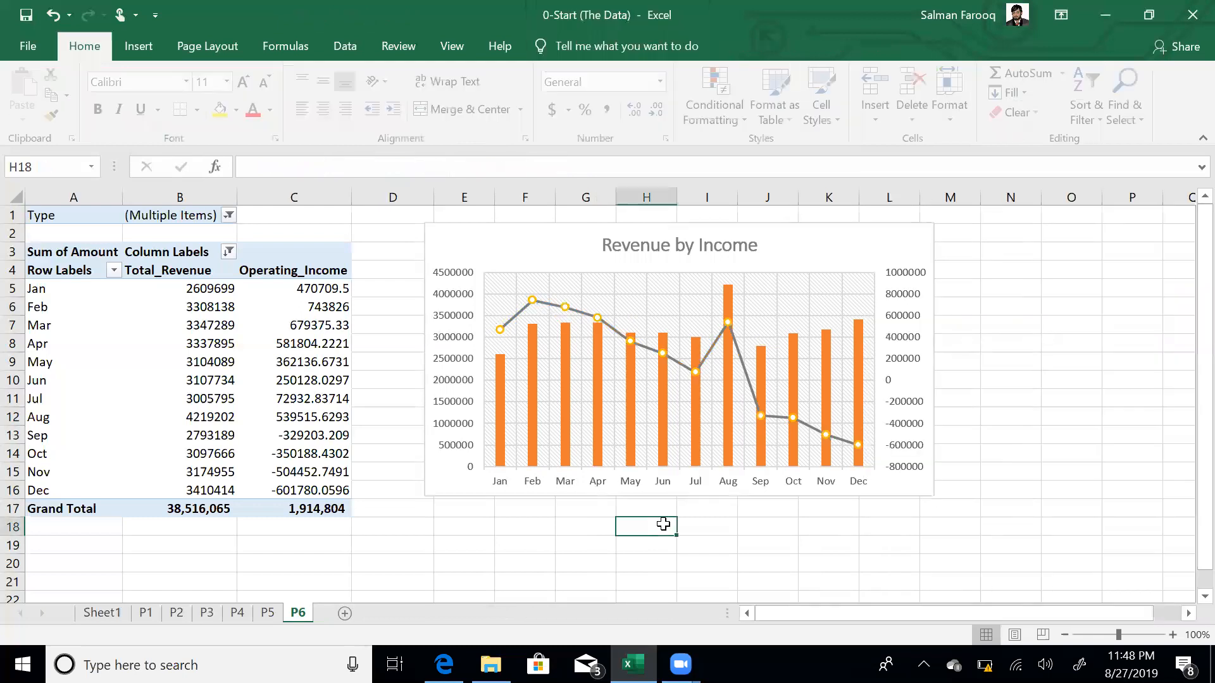
- Set the Total_Revenue columns' gap width to 80% to widen them
click(729, 365)
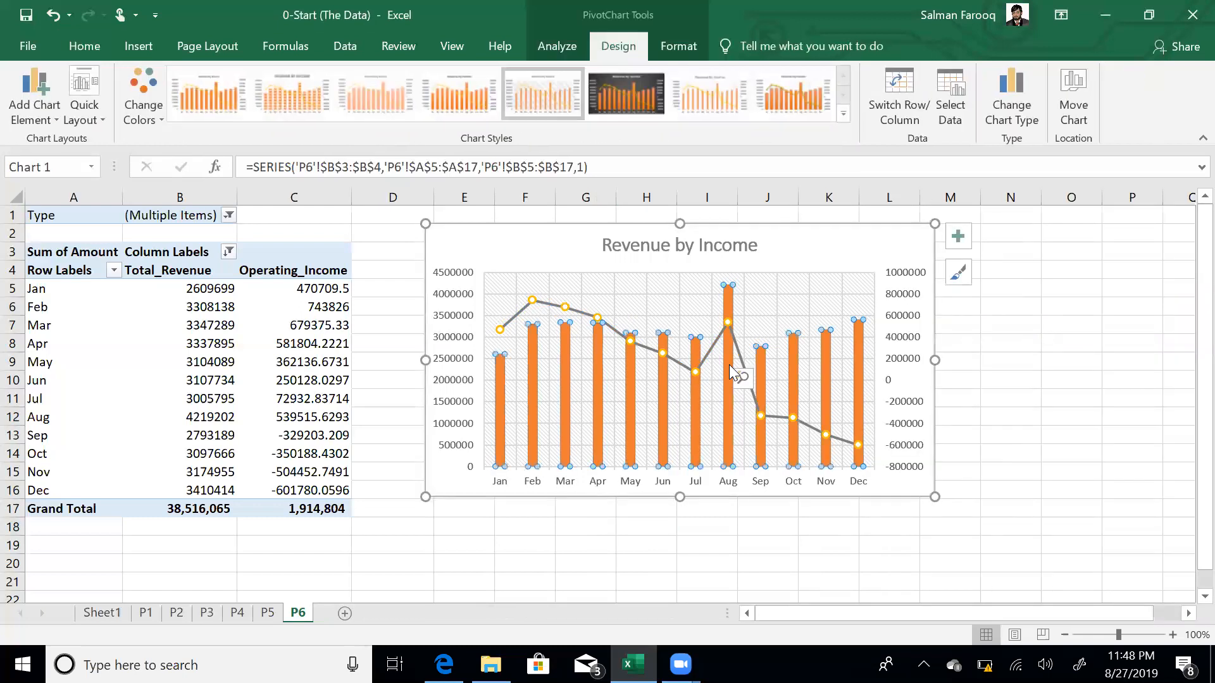
double_click(729, 365)
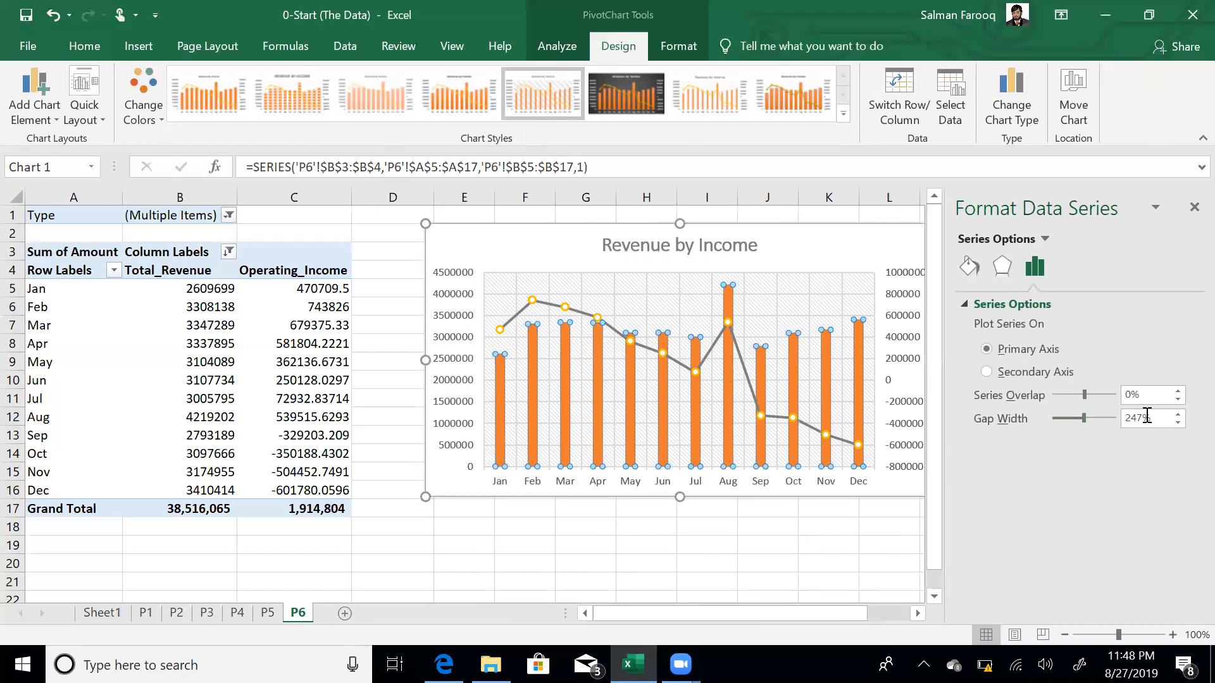
key(shift+Home)
text(8)
key(Return)
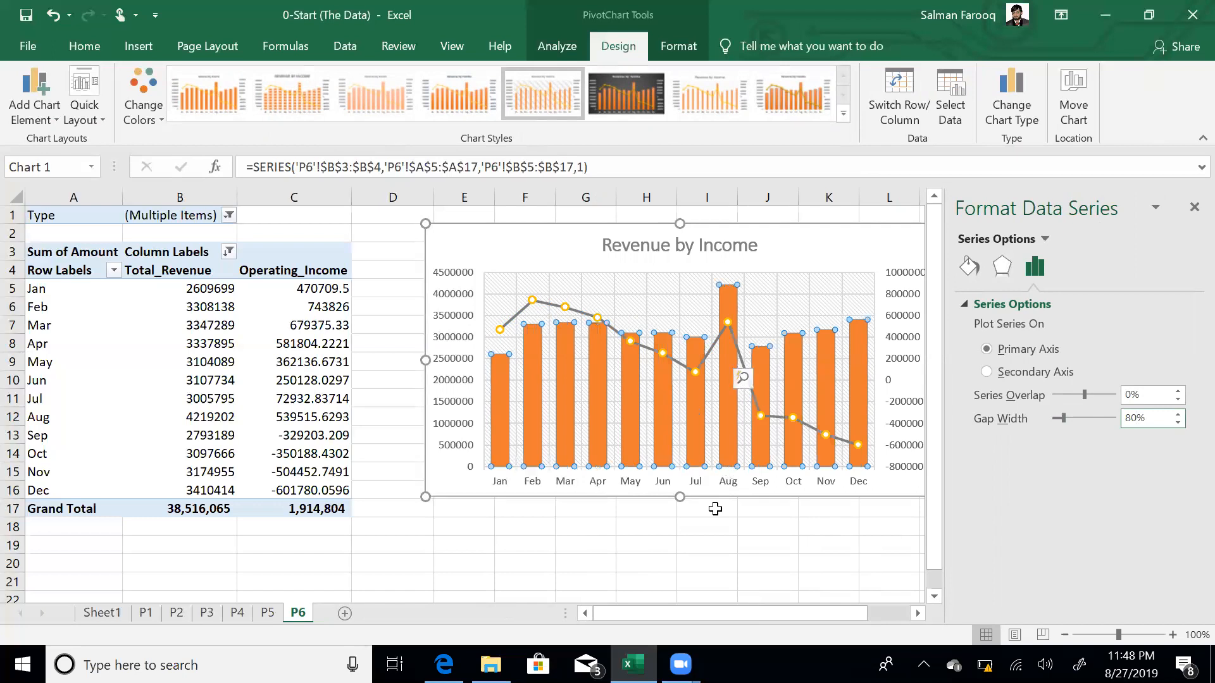
click(711, 507)
- Shrink the Revenue by Income chart slightly from its corner handle
click(508, 251)
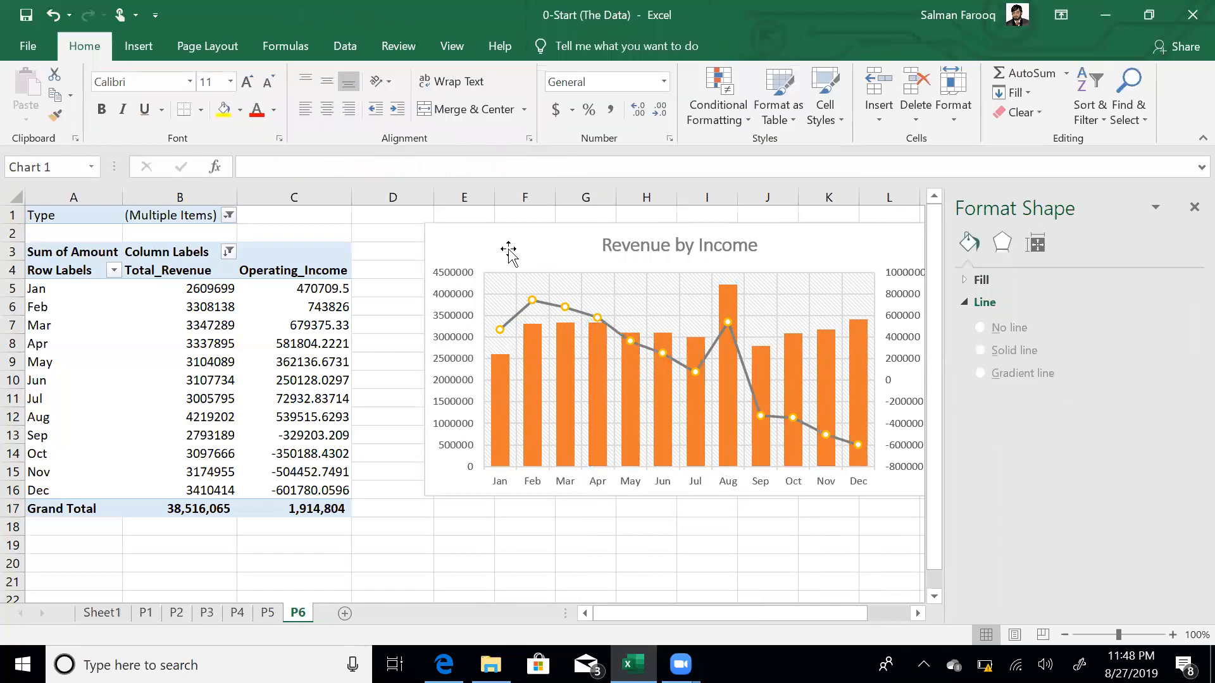
drag(424, 498, 462, 455)
click(426, 503)
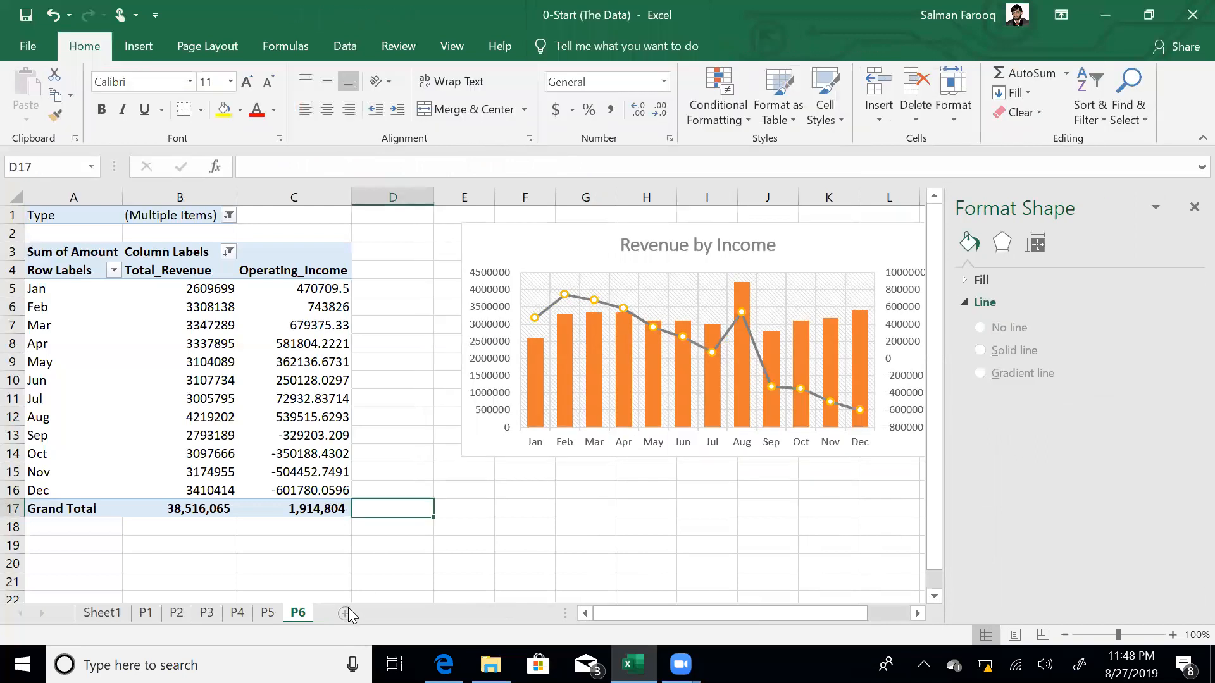
- Add a new worksheet after P6 and rename it Dashboard
click(345, 613)
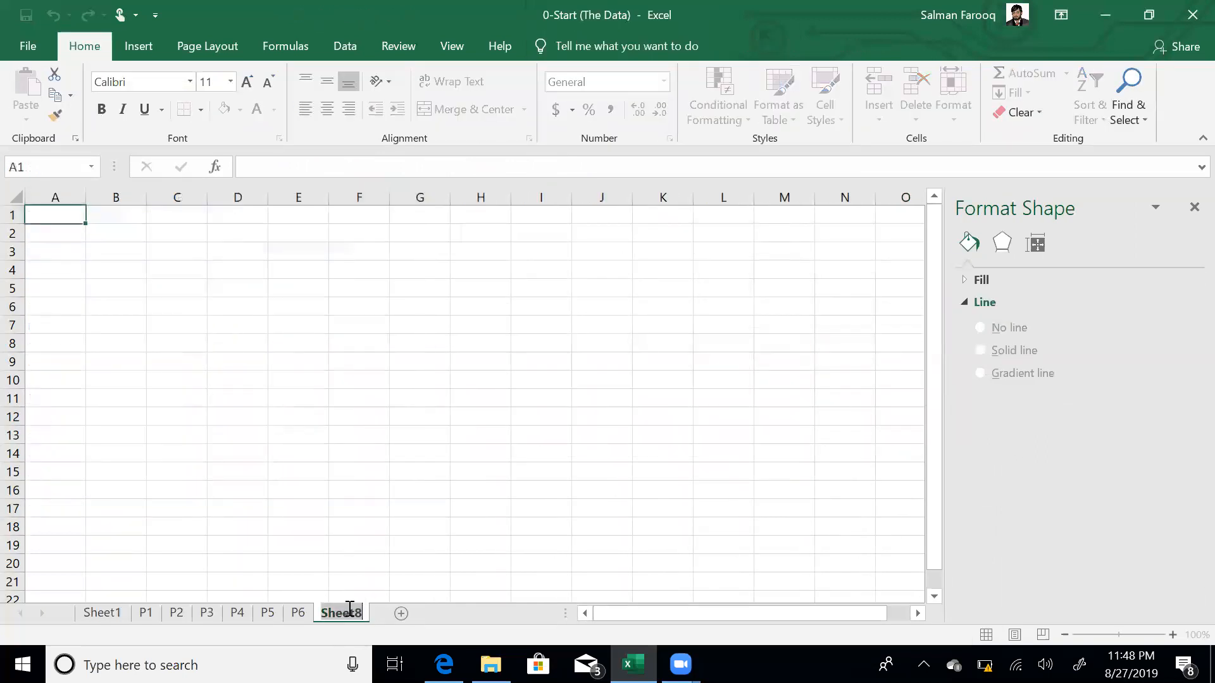
double_click(350, 612)
key(BackSpace)
key(BackSpace)
key(BackSpace)
key(BackSpace)
key(shift+End)
text(Dashboard)
key(Return)
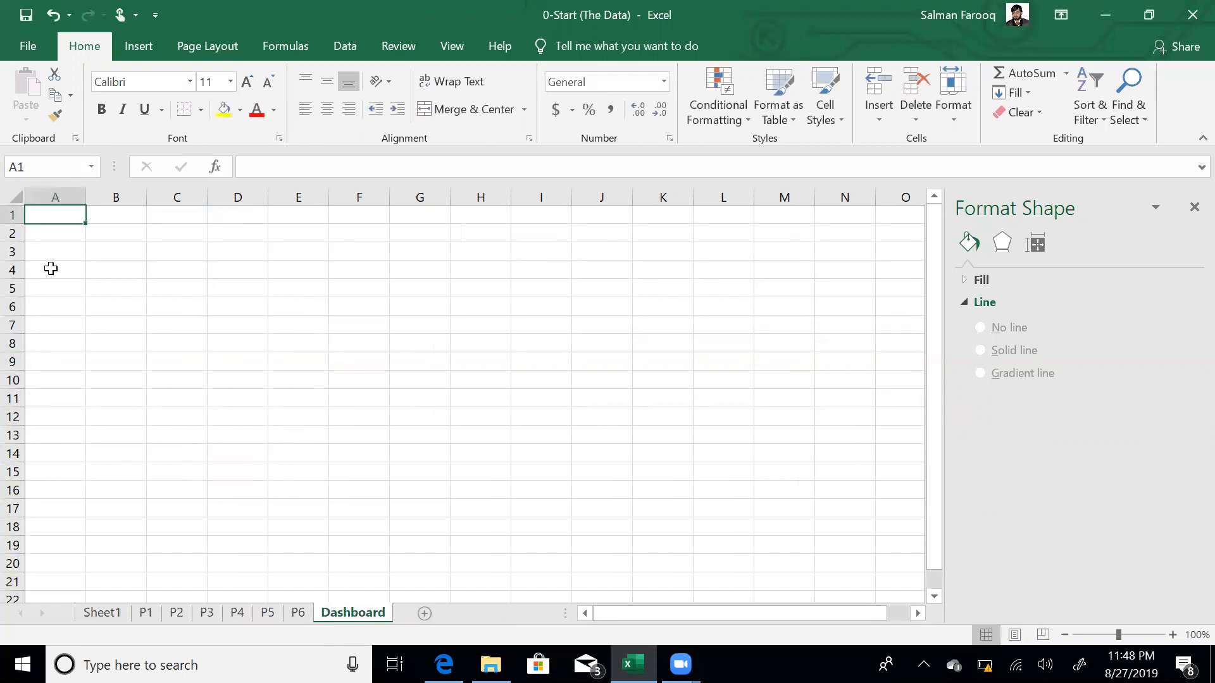
- Make row 1 about twice as tall and fill A1:Q1 with grey
drag(20, 221, 20, 248)
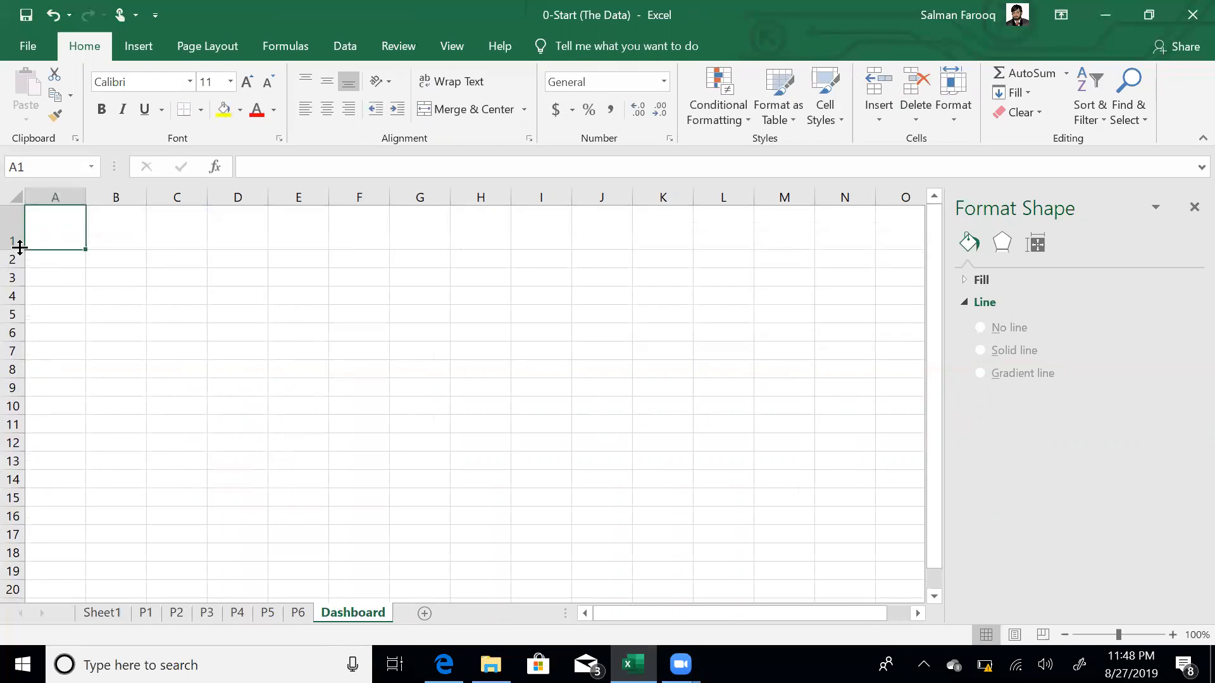
key(shift+Down)
key(shift+Down)
key(shift+Down)
key(shift+Down)
key(shift+Down)
key(shift+Down)
key(shift+Down)
key(shift+Down)
key(shift+Down)
key(shift+Down)
key(shift+Down)
key(shift+Down)
key(shift+Down)
key(shift+Down)
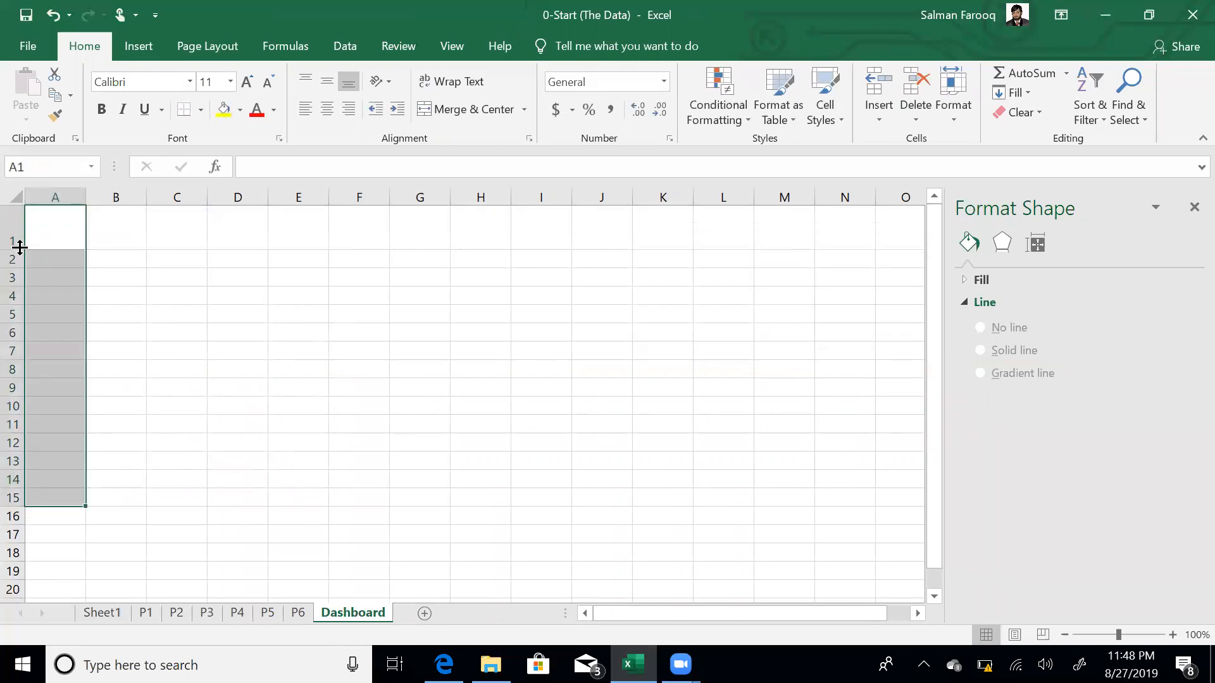
key(Right)
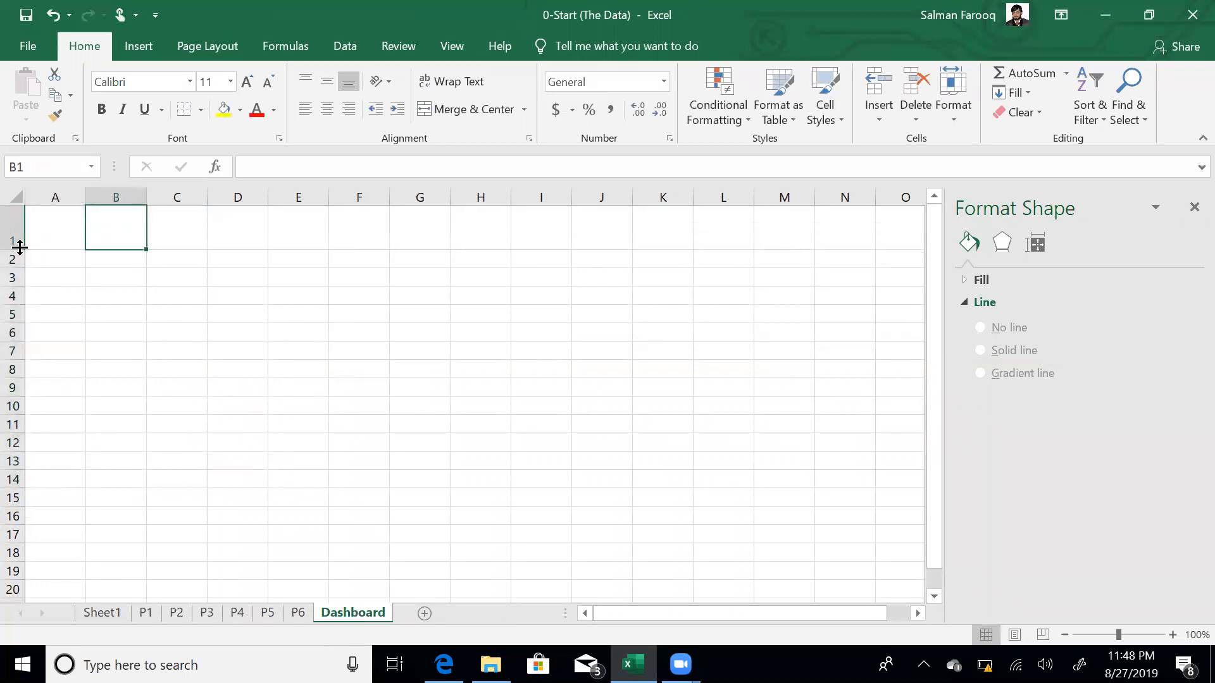
key(Left)
key(shift+Right)
key(shift+Right)
key(shift+Right)
key(shift+Right)
key(shift+Right)
key(shift+Right)
key(shift+Right)
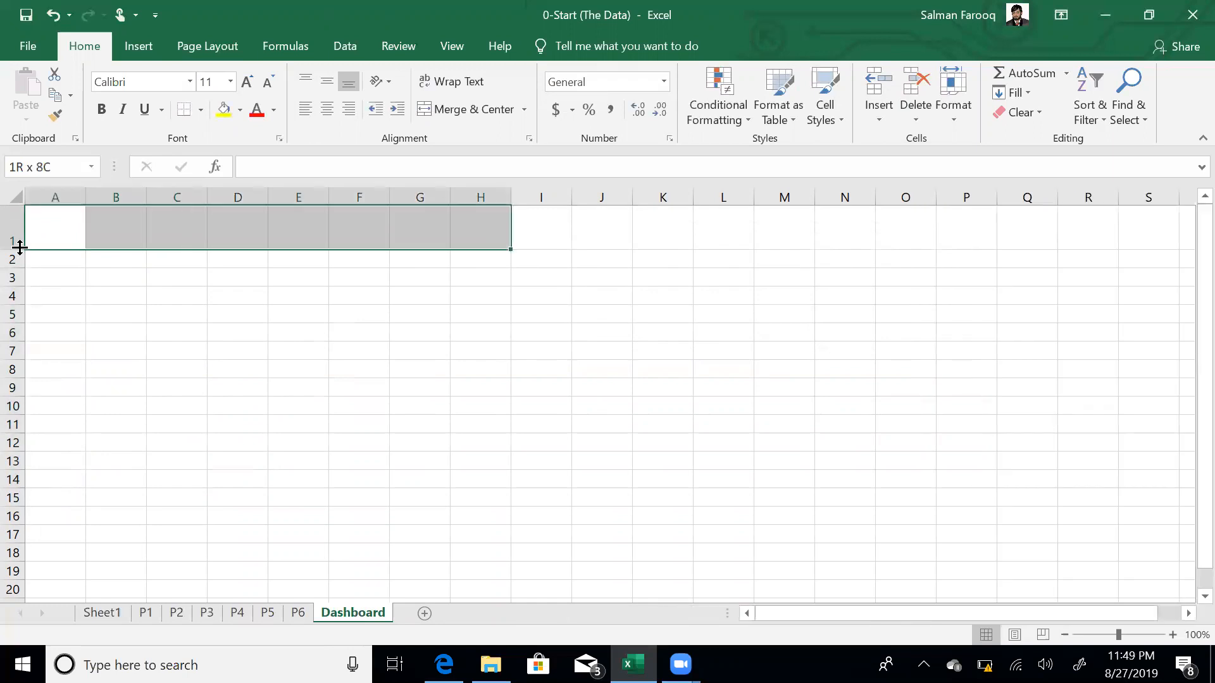
key(shift+Right)
key(shift+Right)
key(shift+Right)
key(shift+Right)
key(shift+Right)
key(shift+Right)
key(shift+Right)
key(shift+Right)
key(shift+Right)
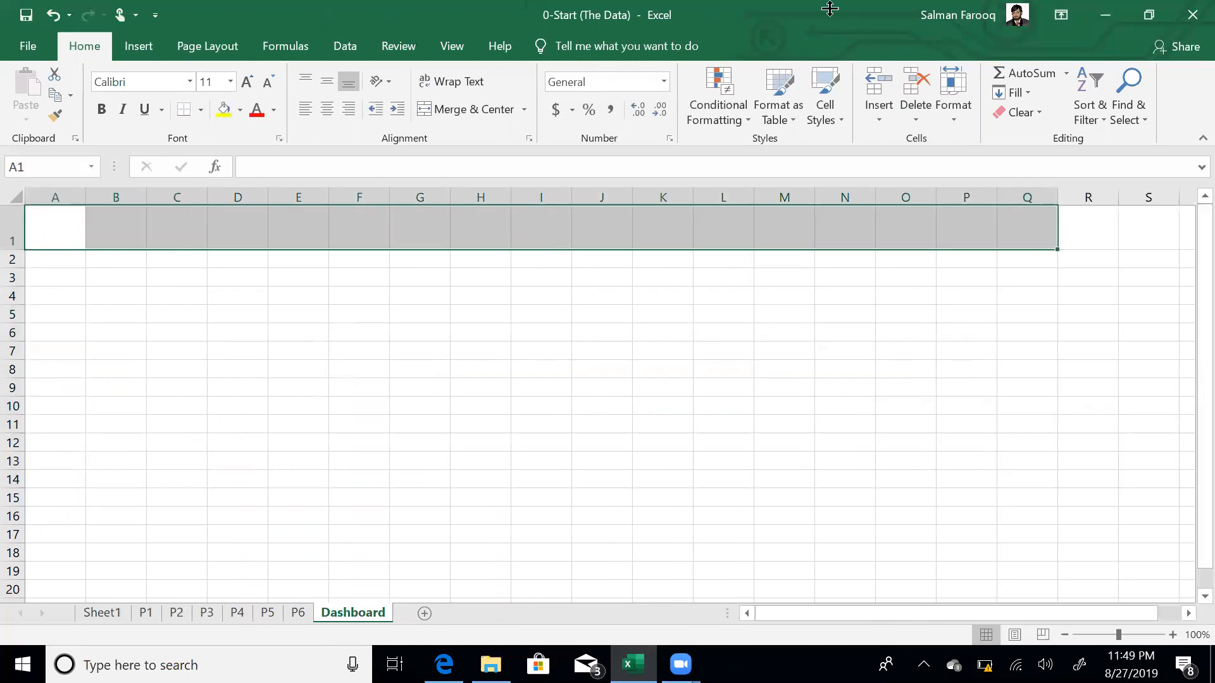
click(240, 111)
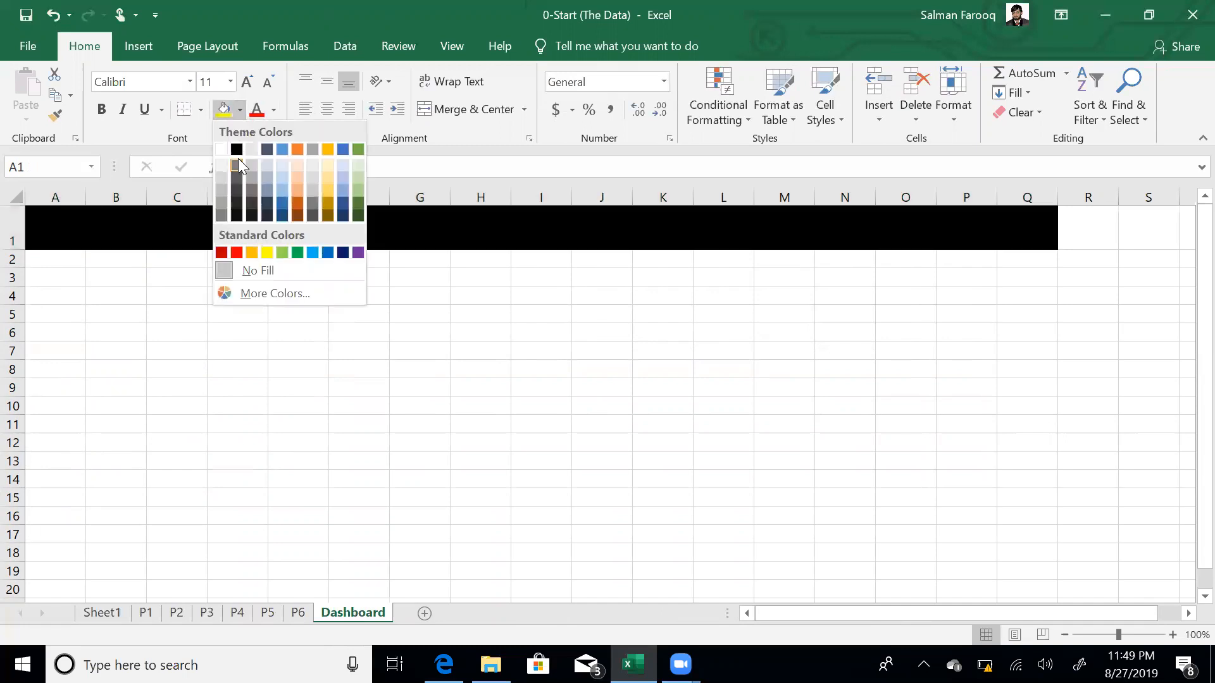
click(237, 165)
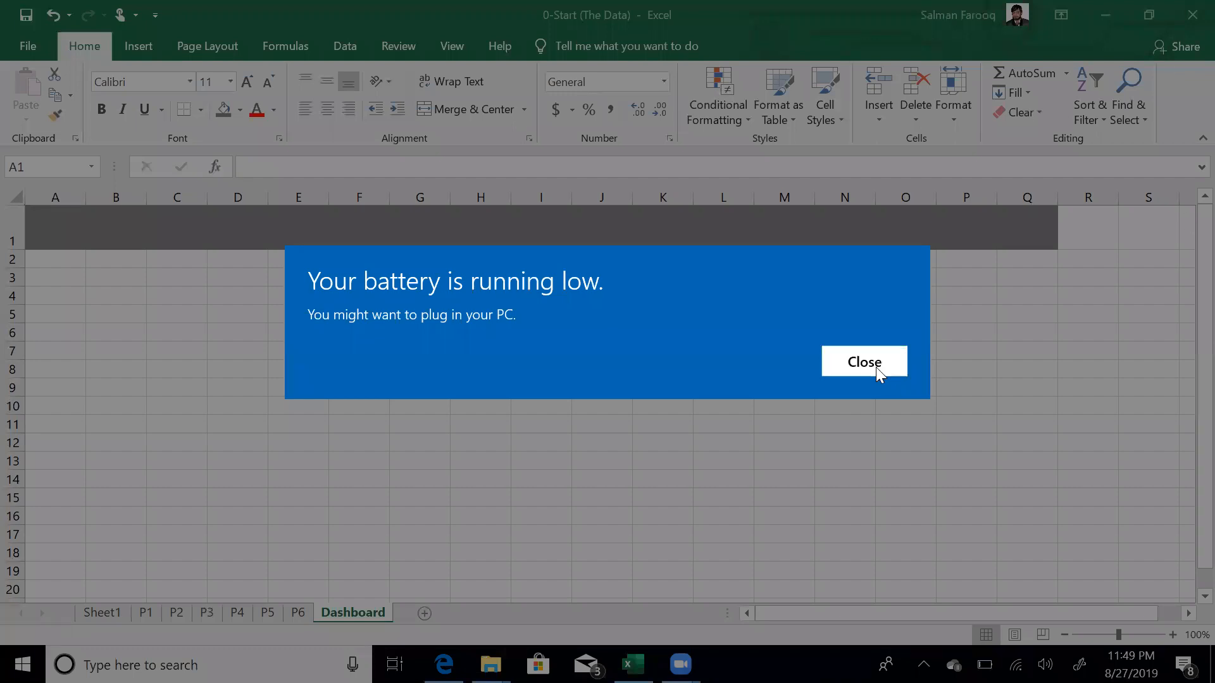
click(875, 367)
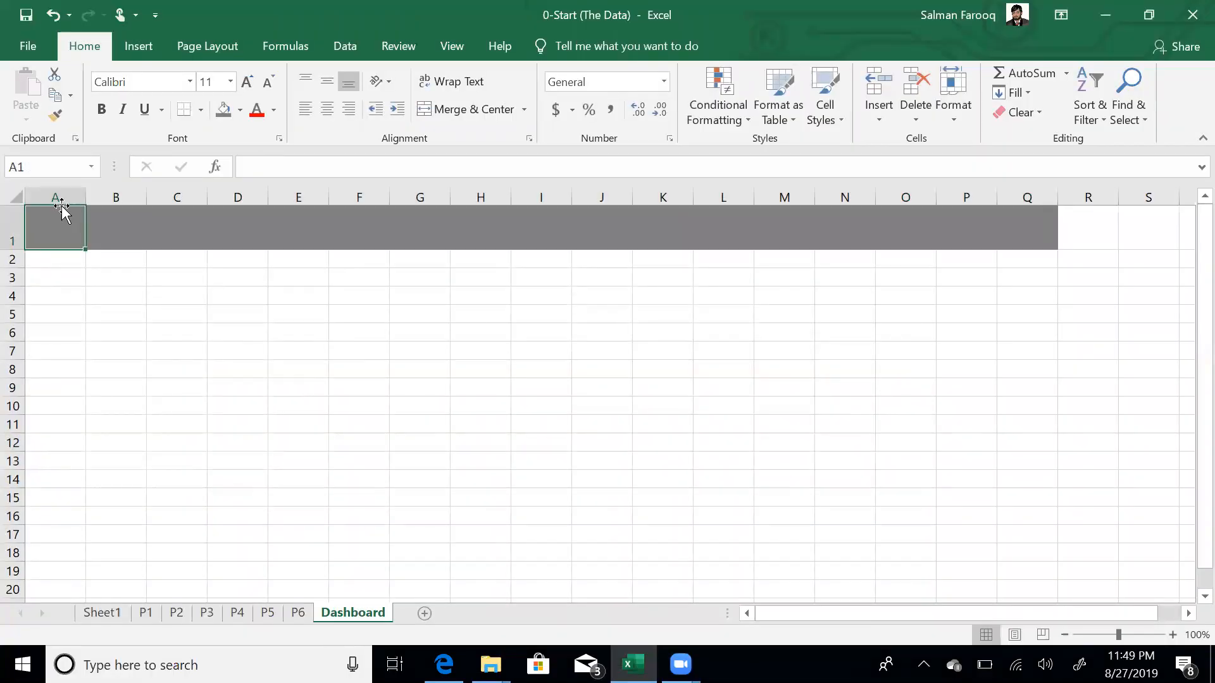
- Widen column A, enter the title 'ABC Dsahboard' in B1, and save
drag(92, 198, 135, 201)
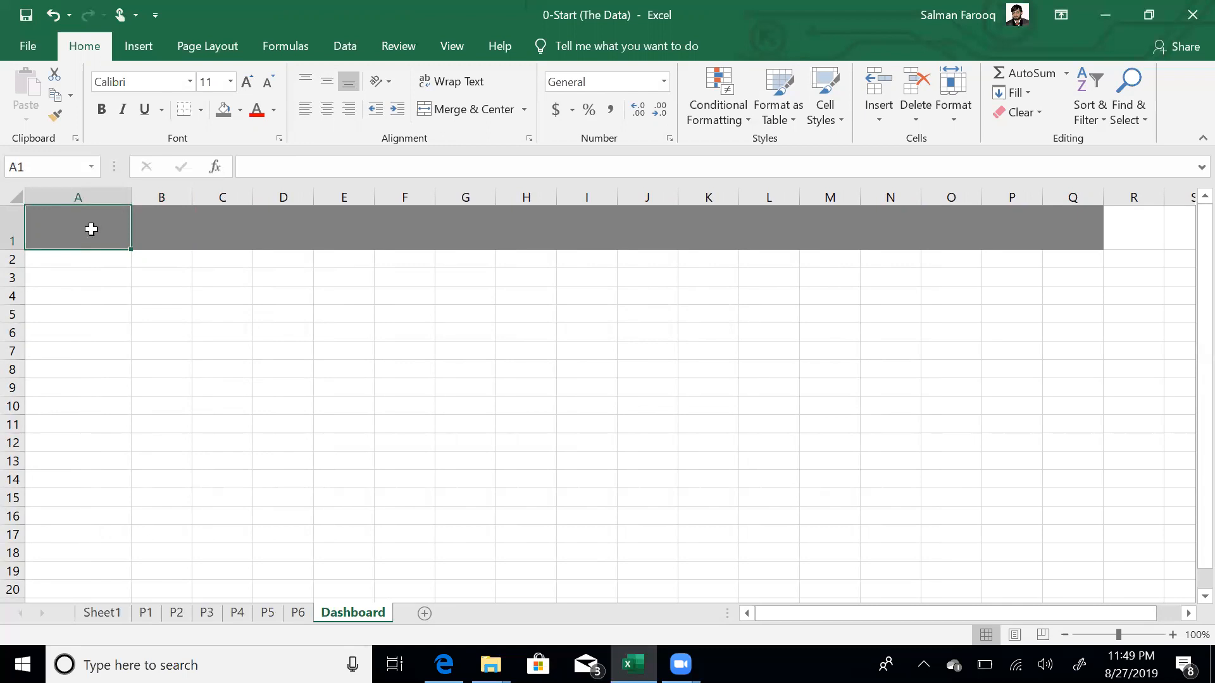
click(171, 231)
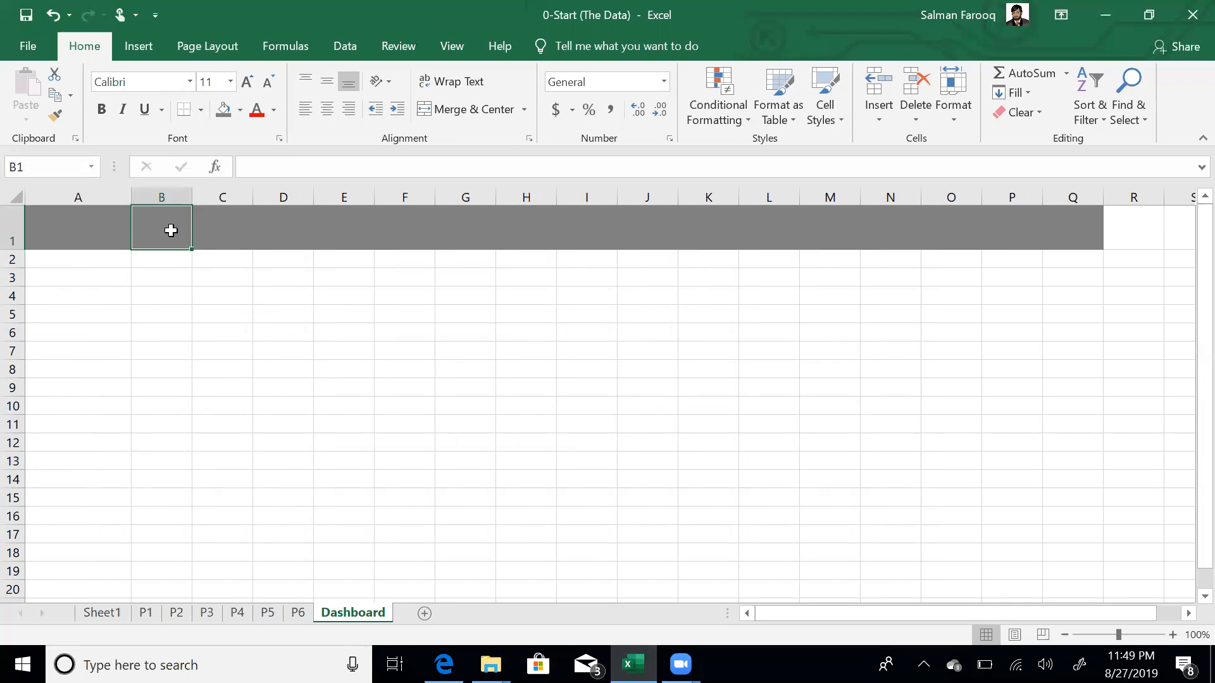
text(ABC)
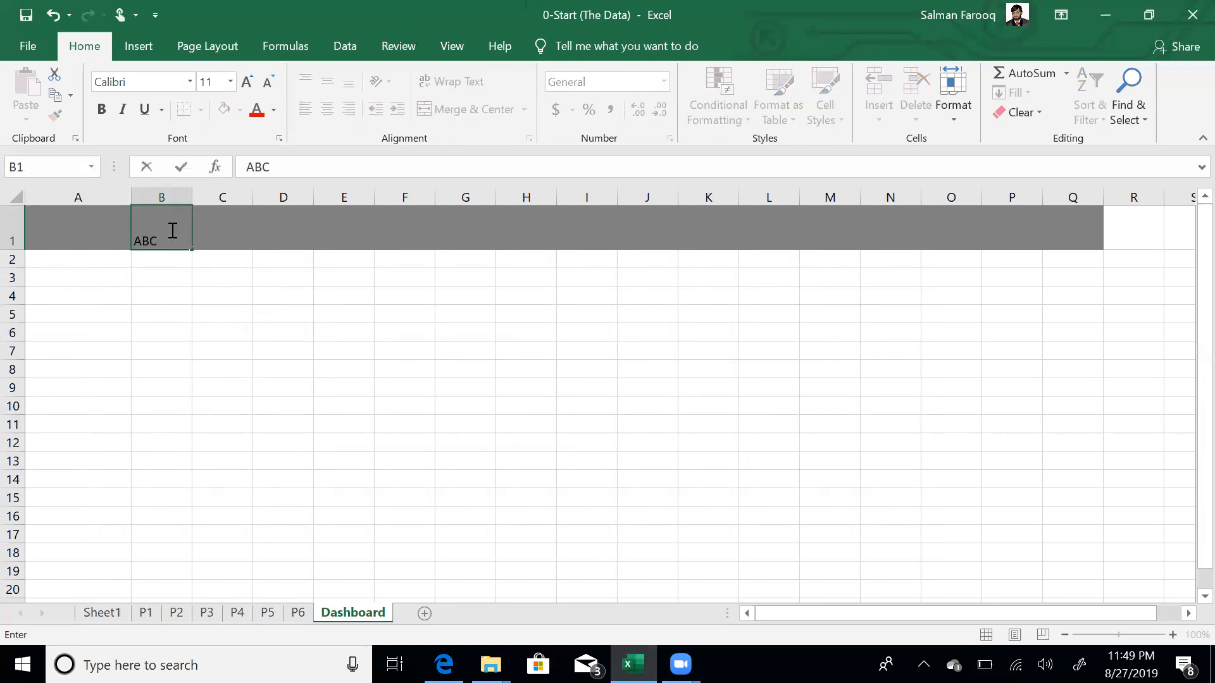
text(  Dsahboard)
key(Return)
key(ctrl+s)
- Move the P1 pie chart onto the Dashboard sheet at B2
click(142, 615)
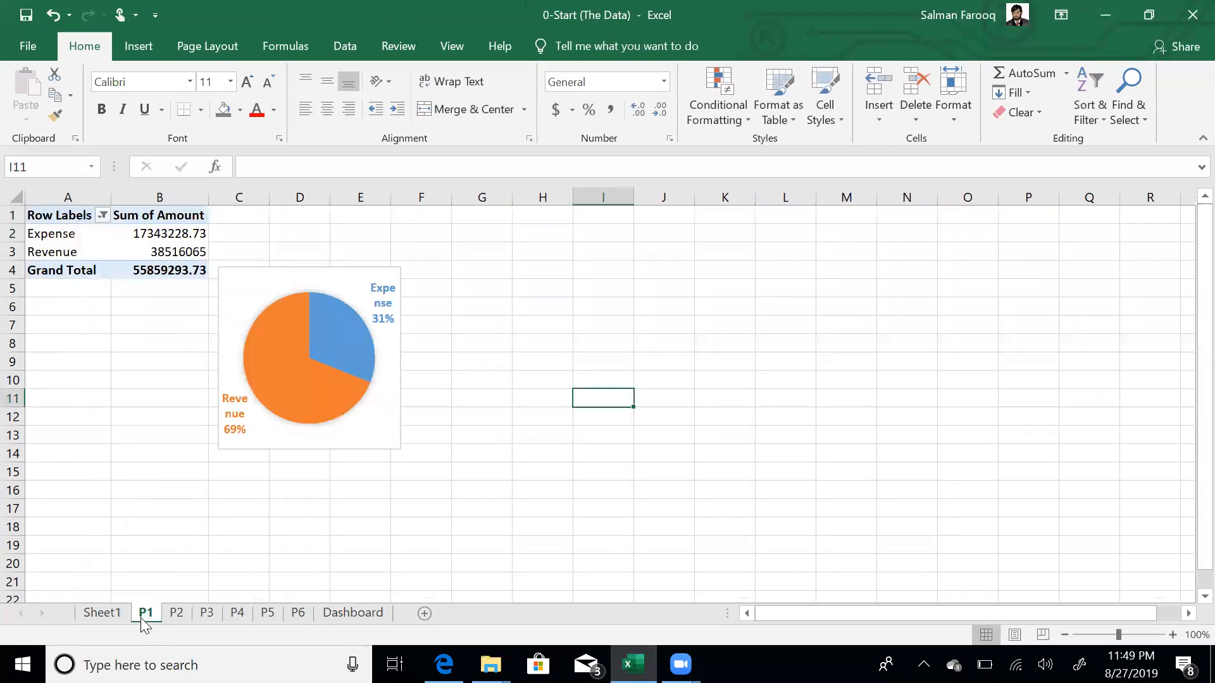
click(400, 398)
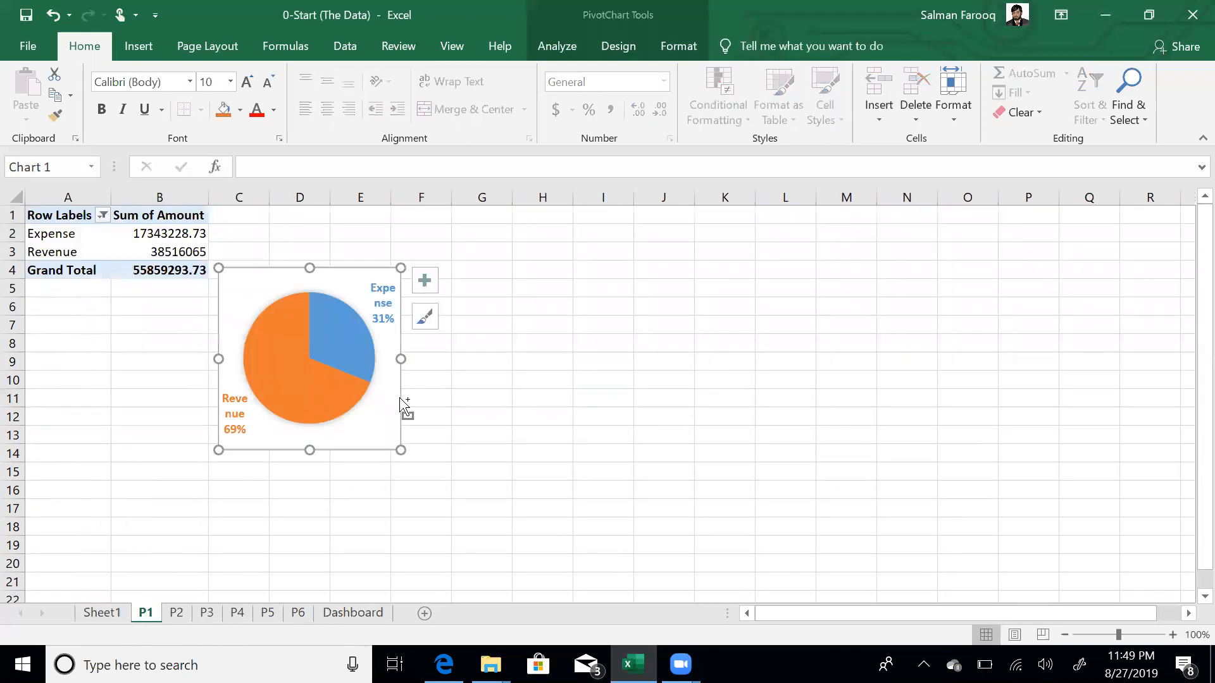
key(ctrl+x)
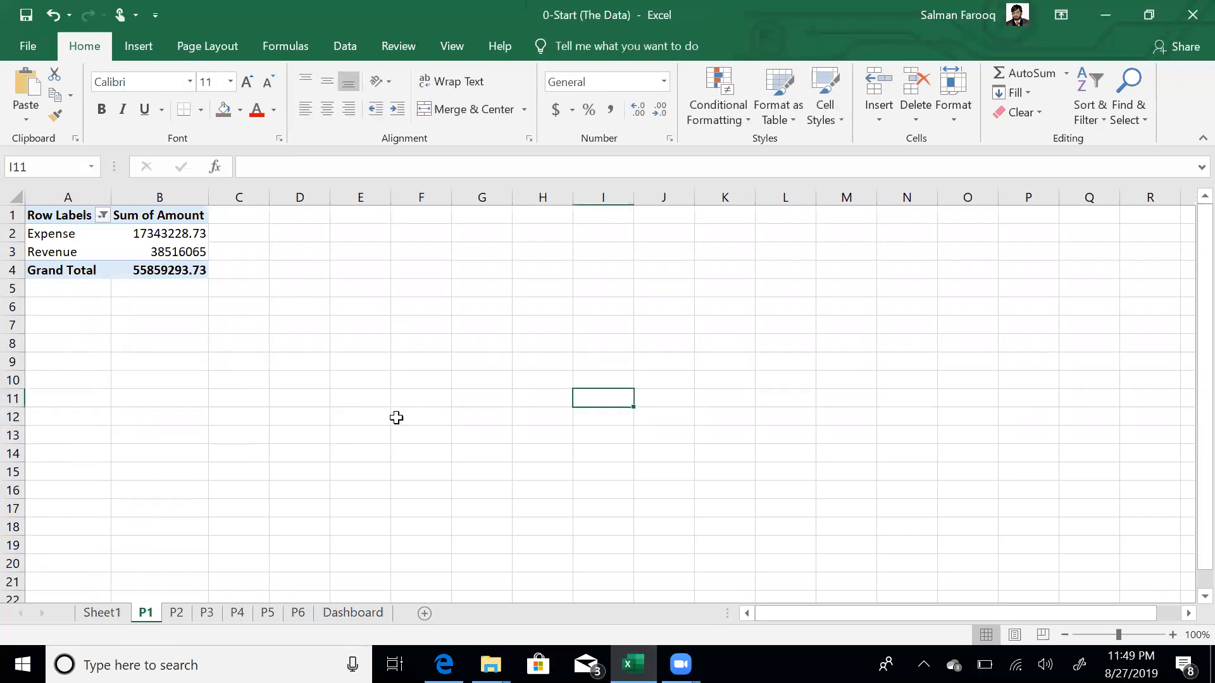
click(352, 612)
key(ctrl+v)
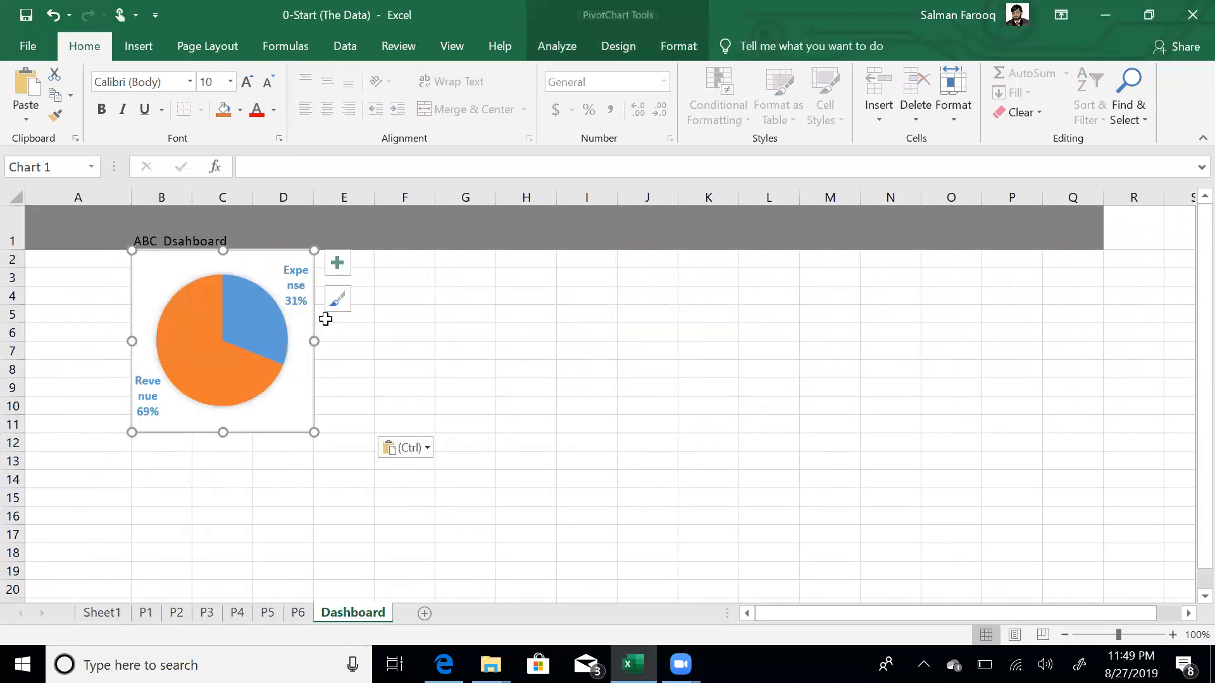
click(456, 265)
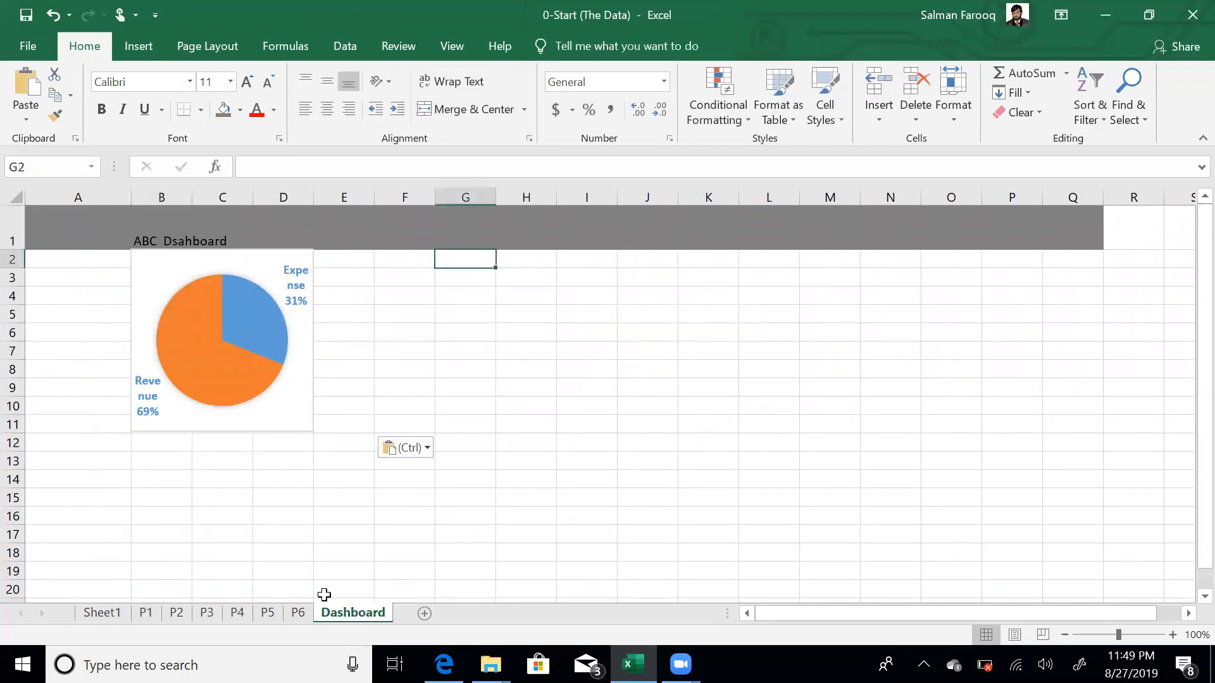
- Move the P2 Revenue by Product chart to E2 on Dashboard, shrunk to the pie's height
click(177, 612)
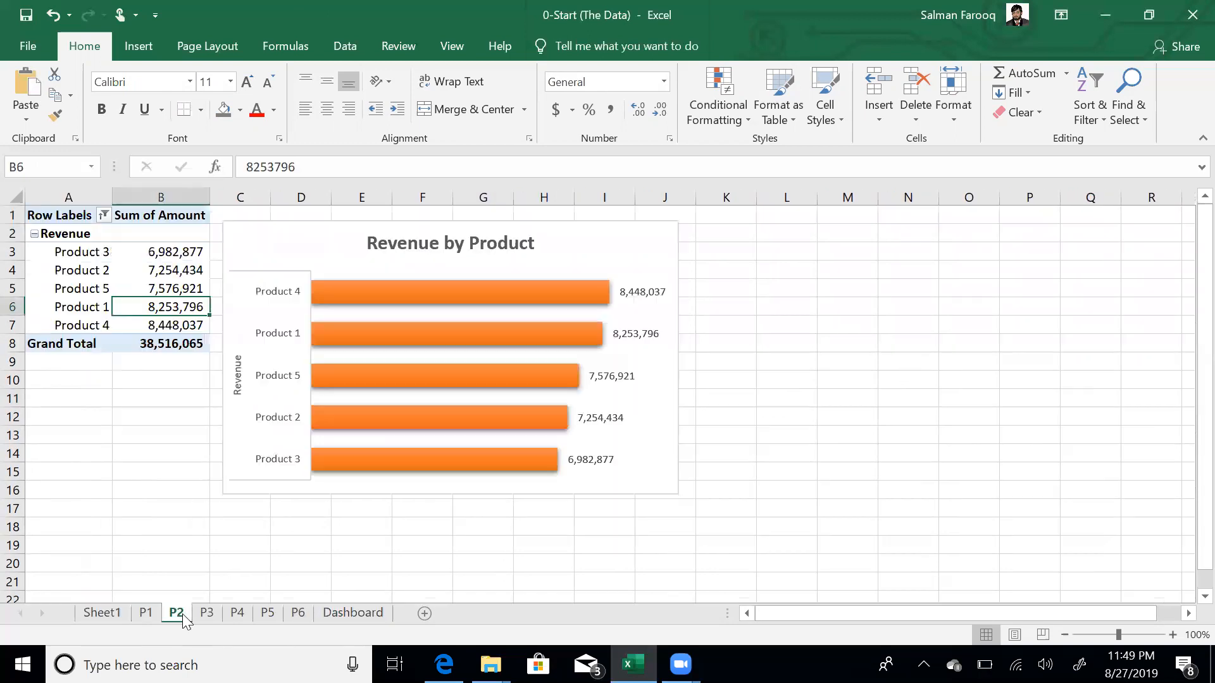
click(669, 415)
key(ctrl+x)
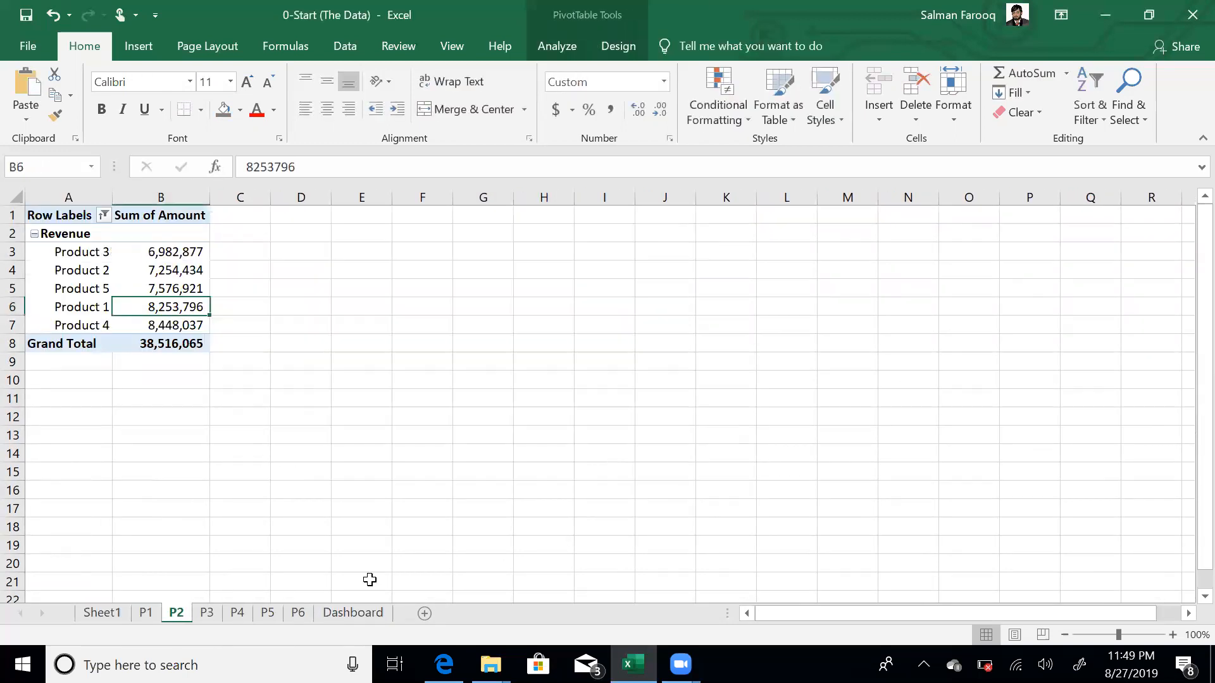
click(352, 614)
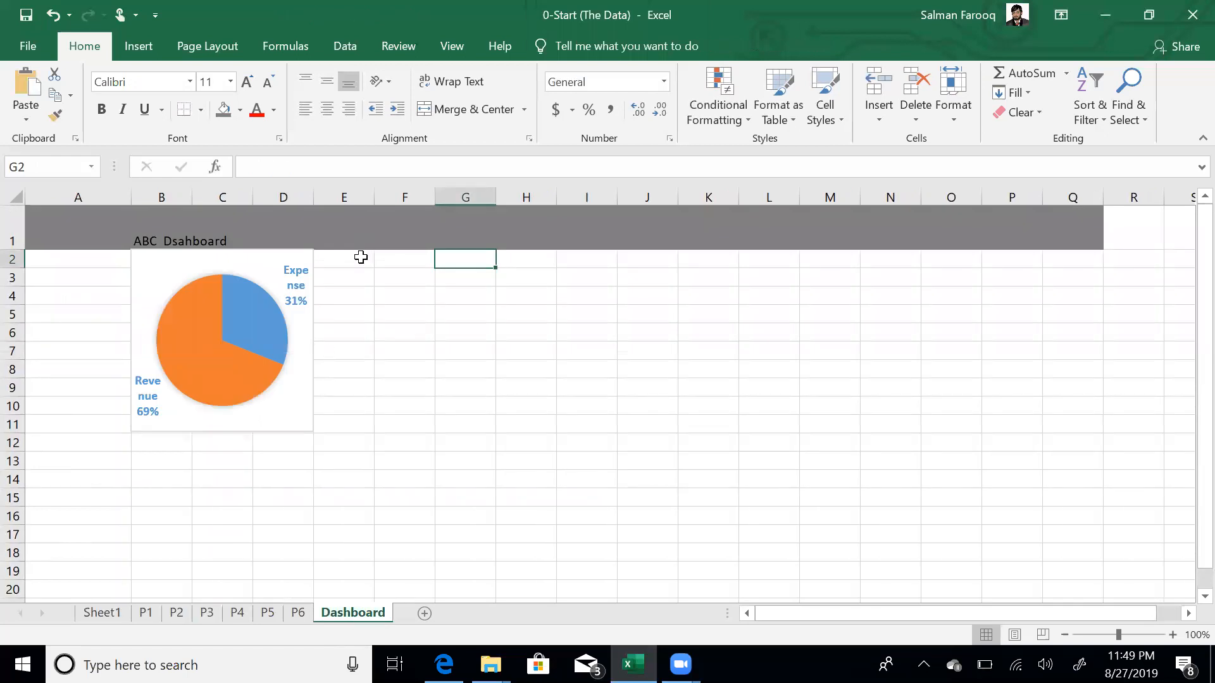
click(357, 261)
key(ctrl+v)
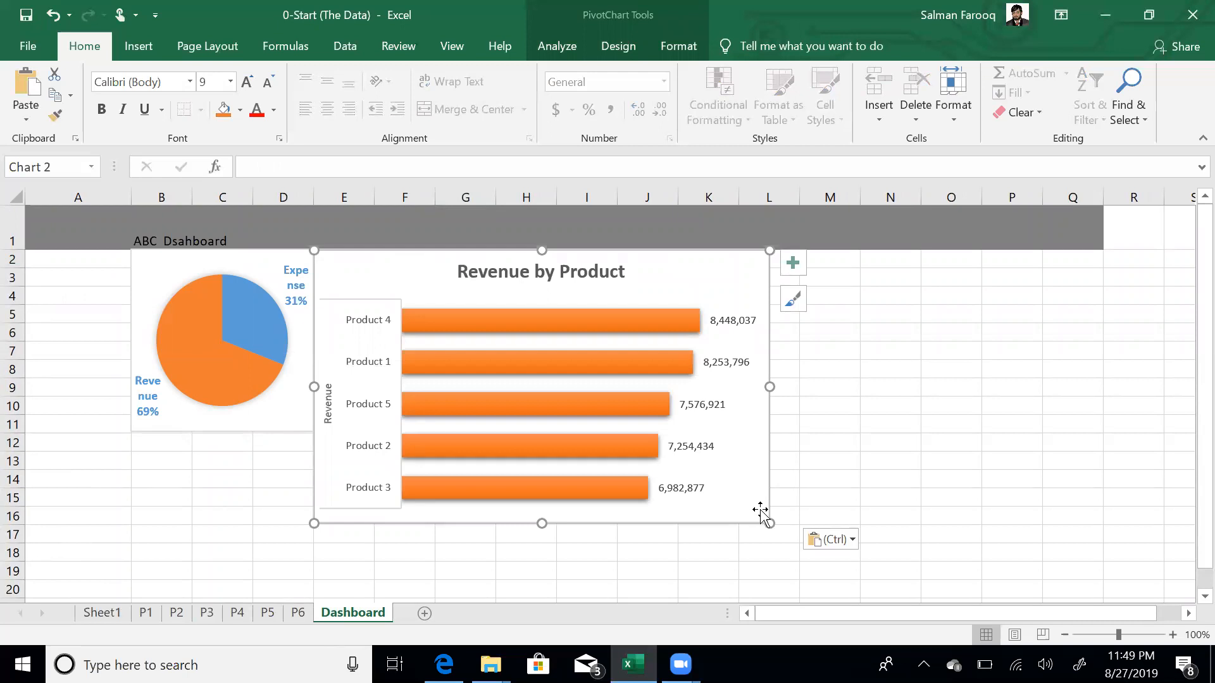
drag(770, 523, 613, 429)
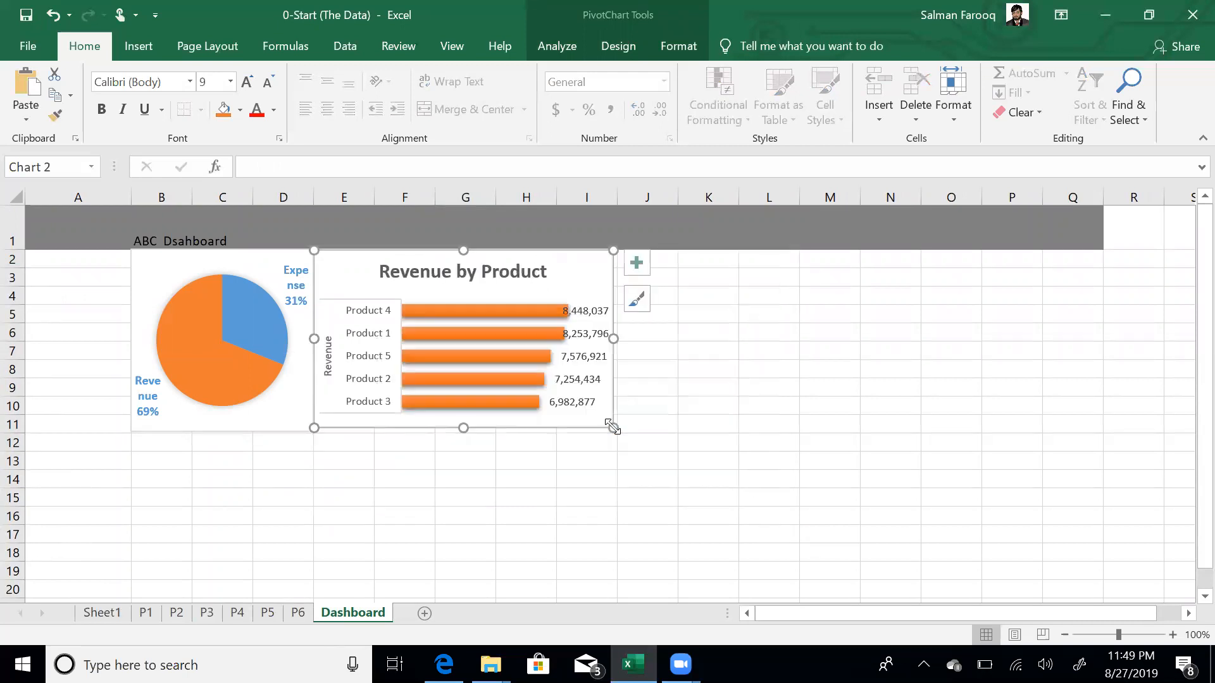
- Move the P3 Expenses by Cateory chart to J2 on Dashboard and shrink it to match
key(Escape)
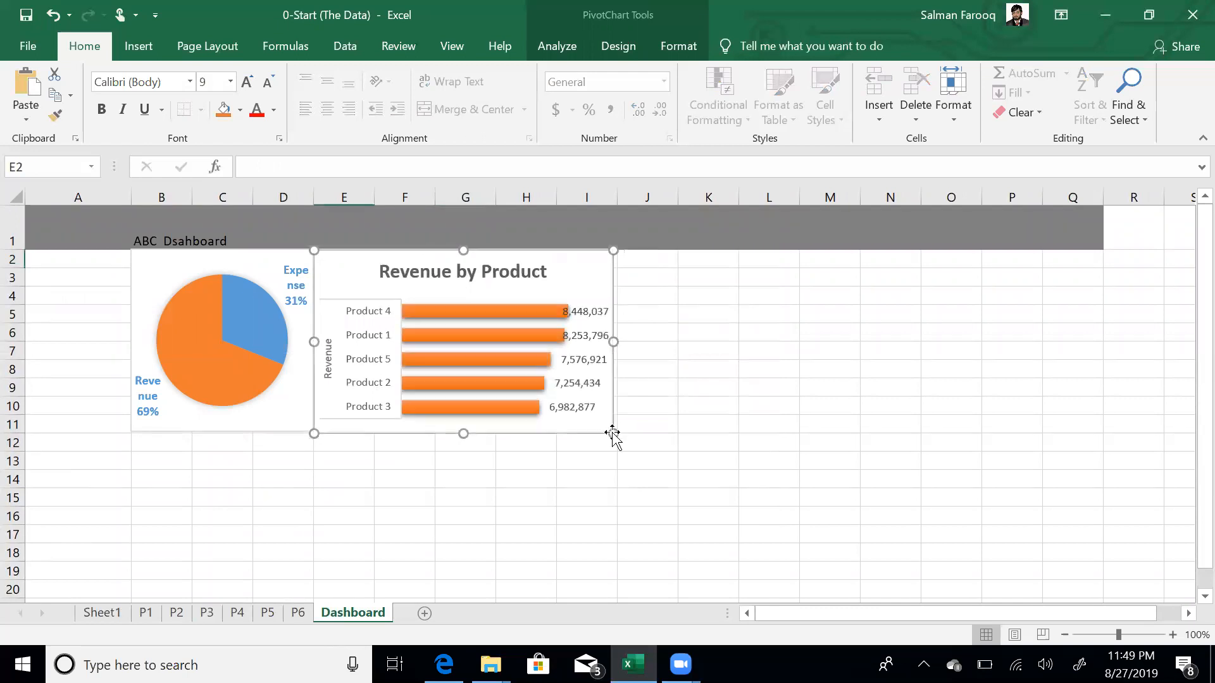
click(199, 613)
click(763, 381)
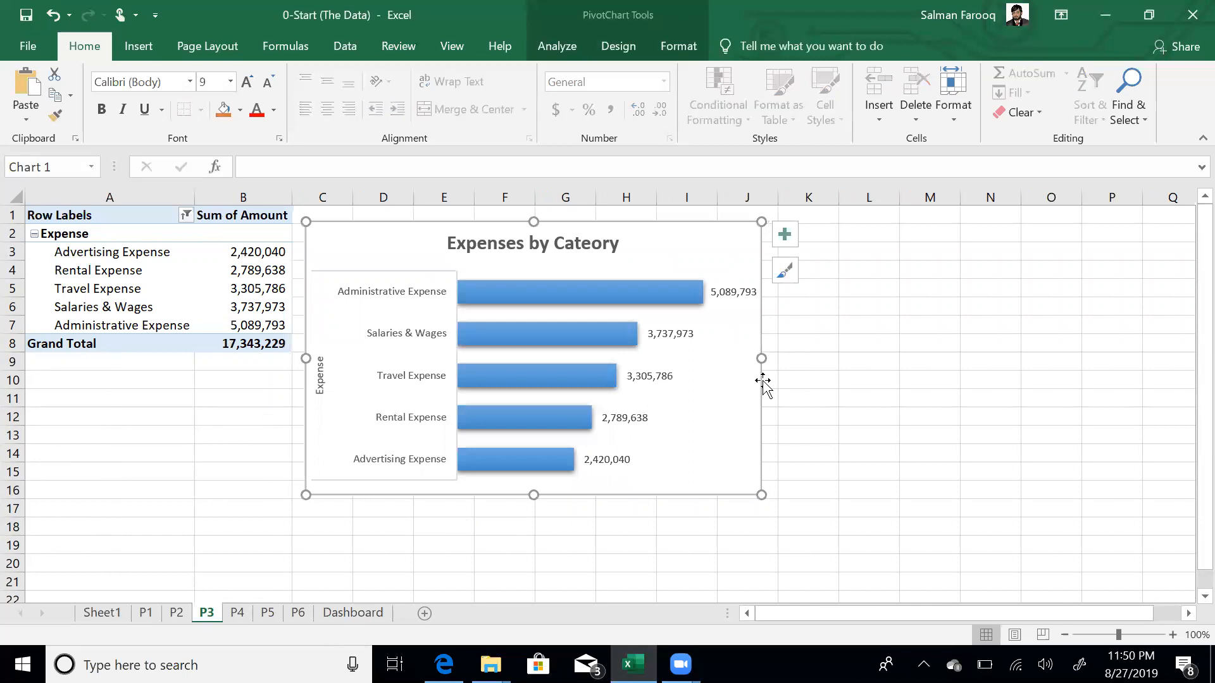
key(Delete)
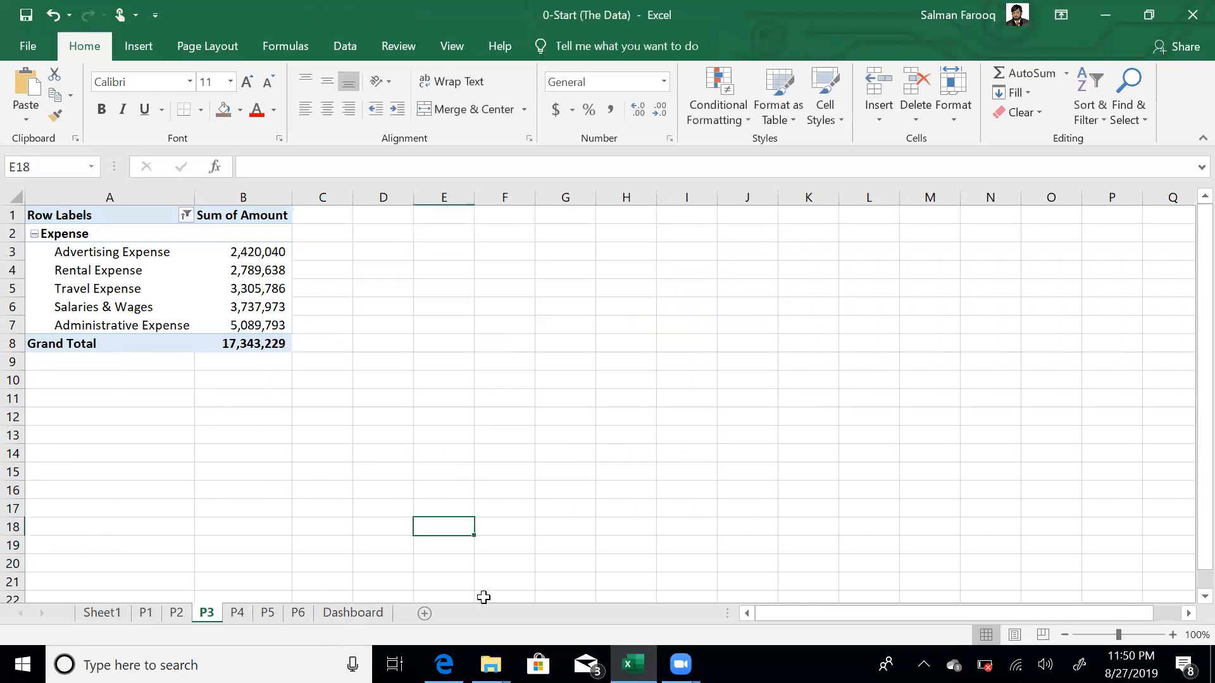
click(359, 611)
click(648, 259)
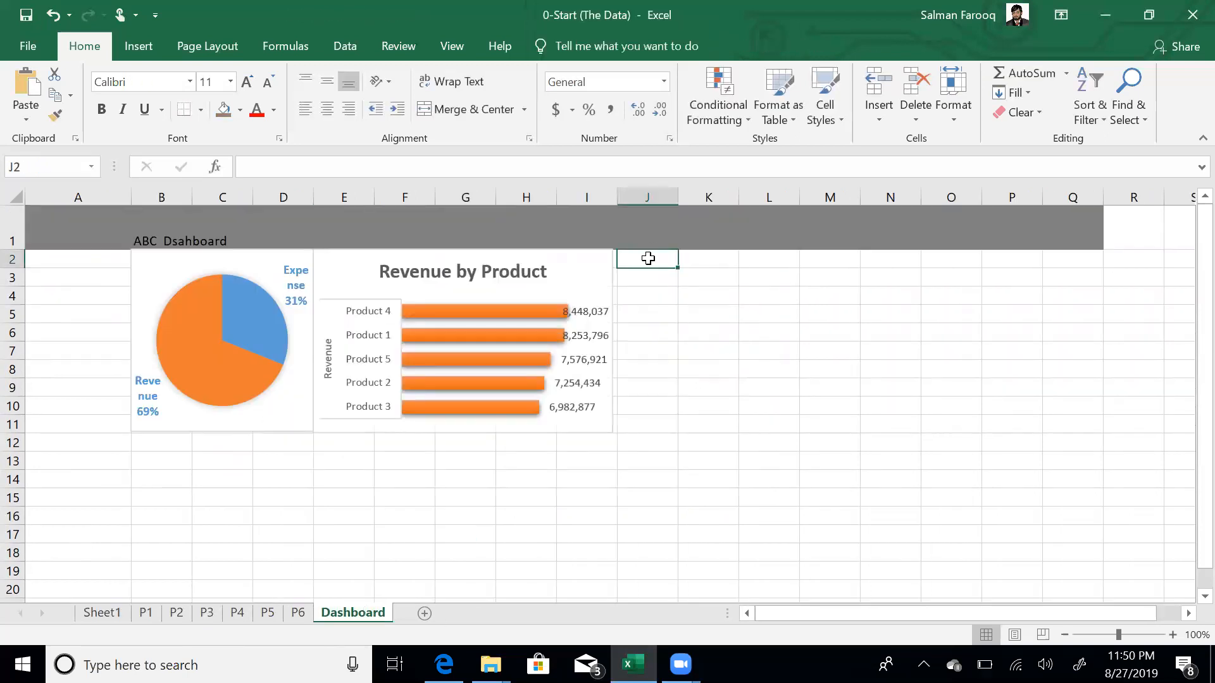
key(ctrl+v)
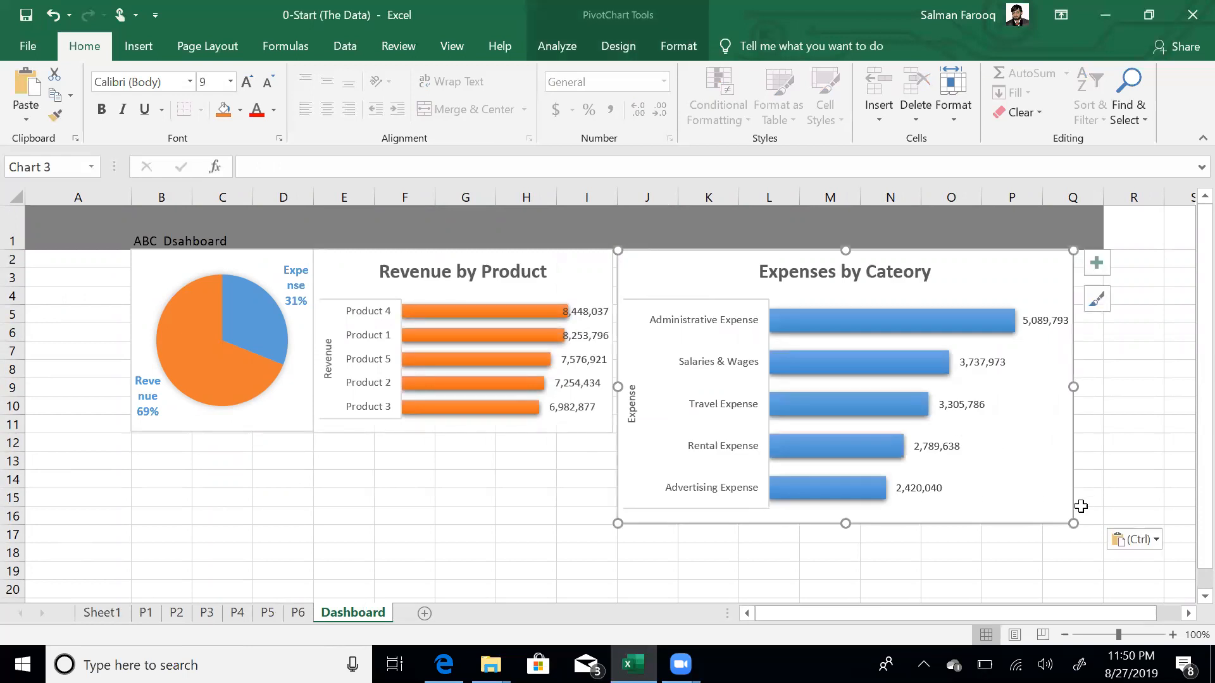
drag(1072, 523, 903, 438)
click(962, 426)
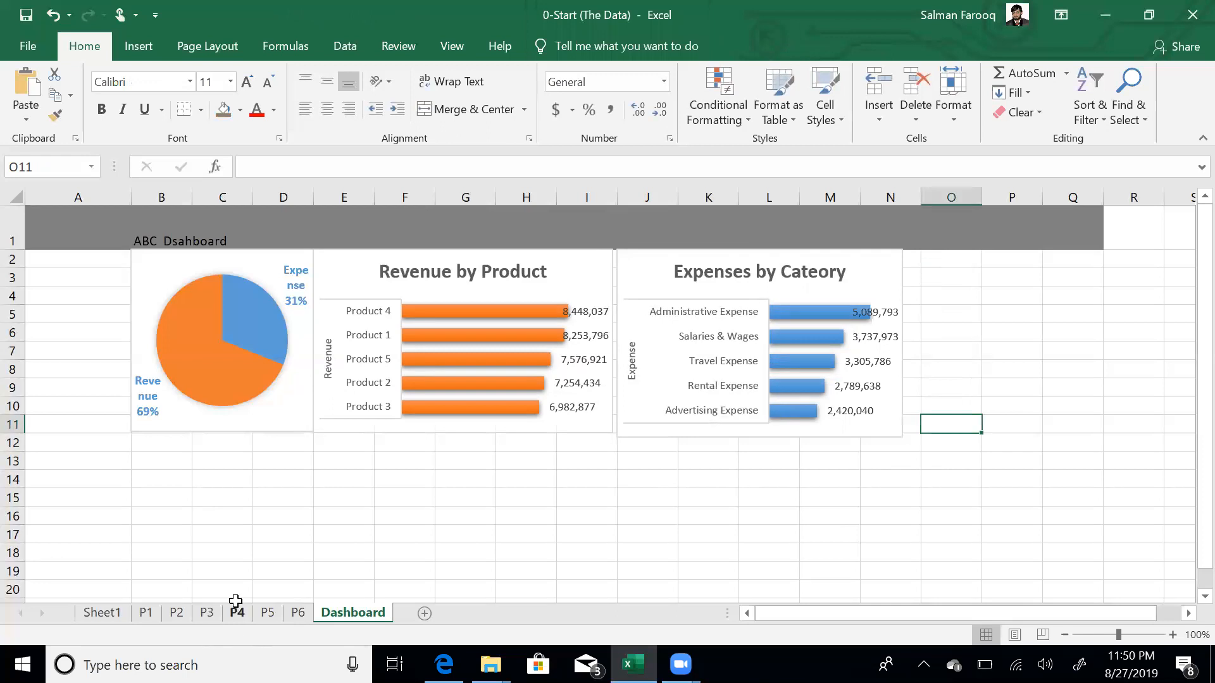
- Move the P4 Revenue vs Expenses chart to O2 on Dashboard, against the expenses chart
click(238, 611)
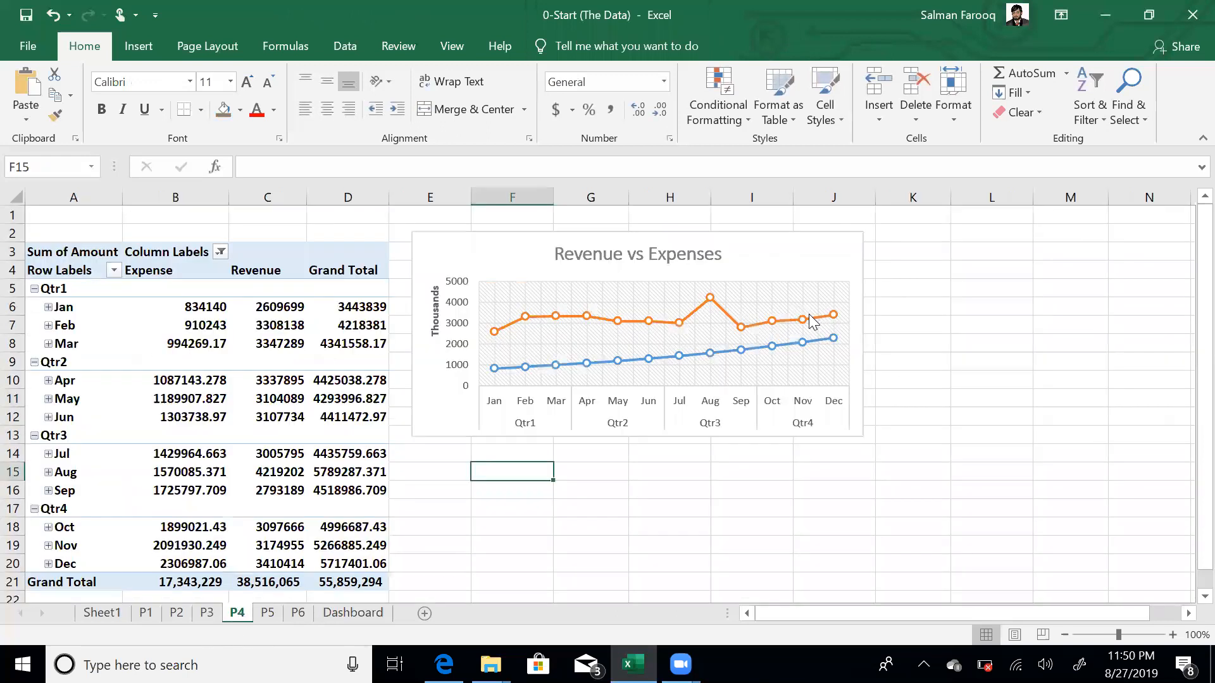
click(857, 269)
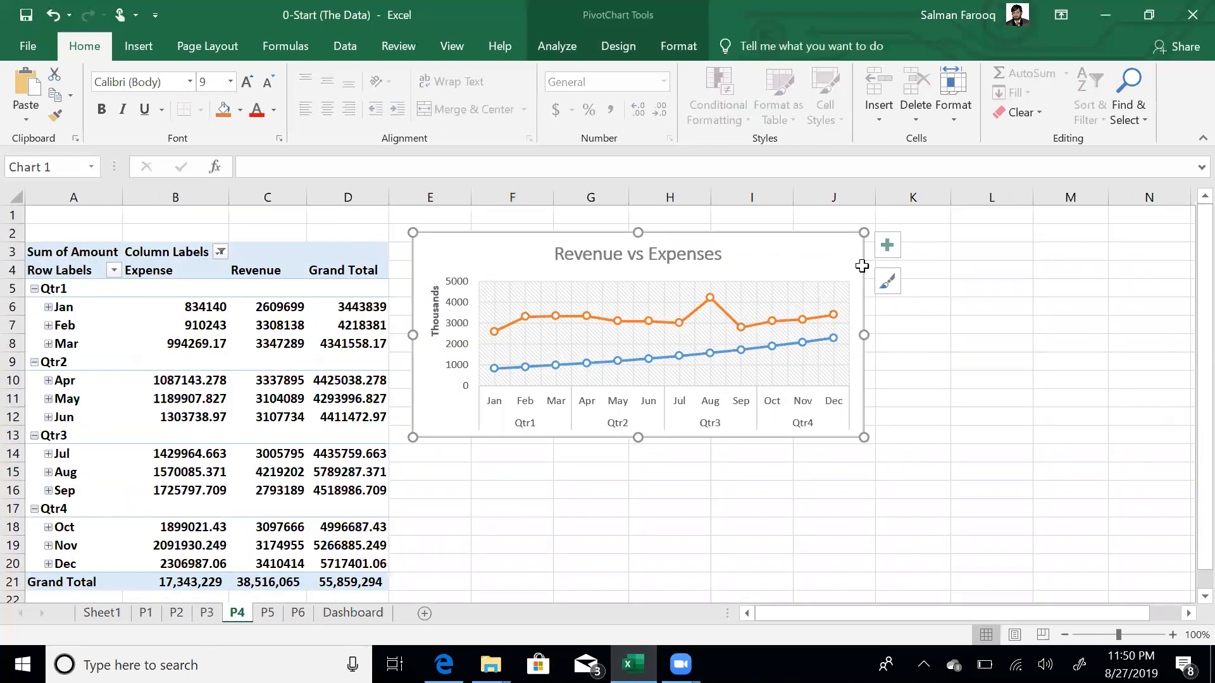
key(Delete)
click(351, 612)
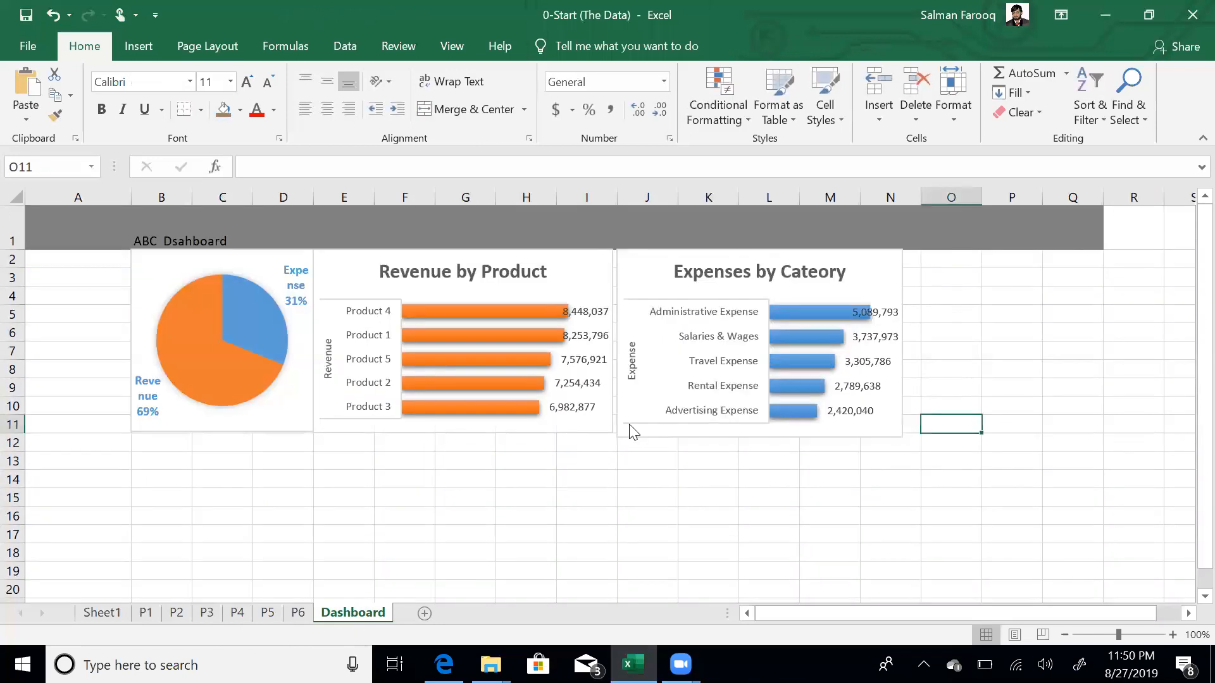
click(925, 265)
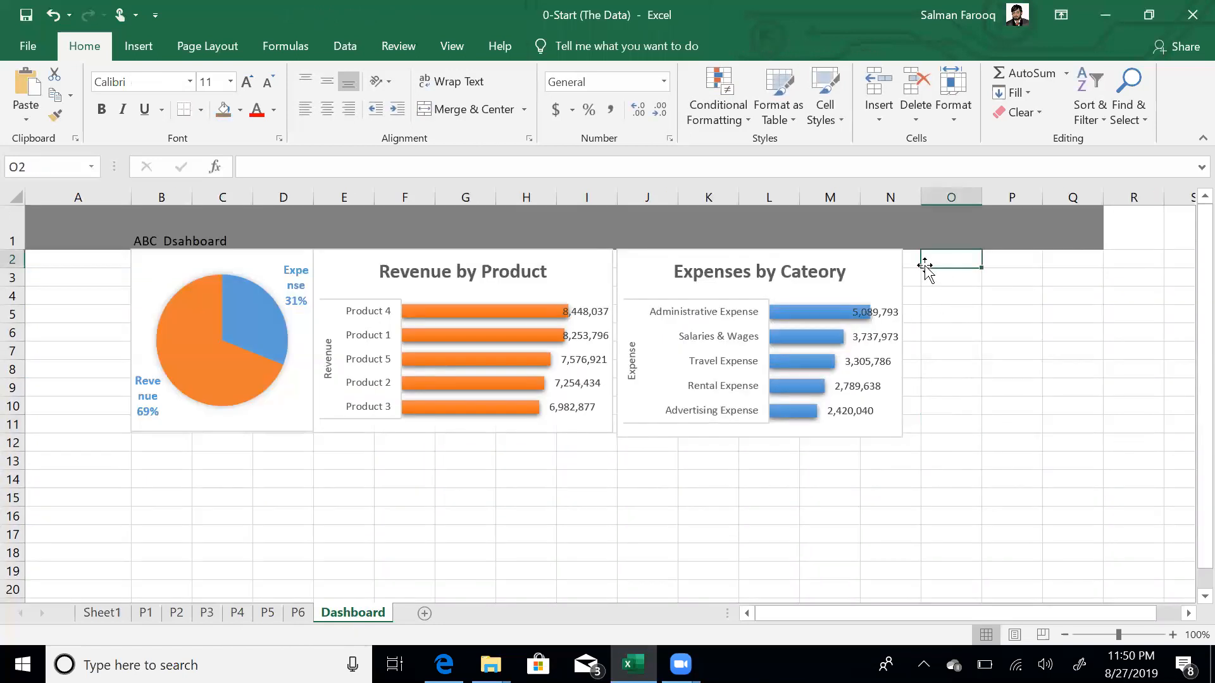
key(ctrl+v)
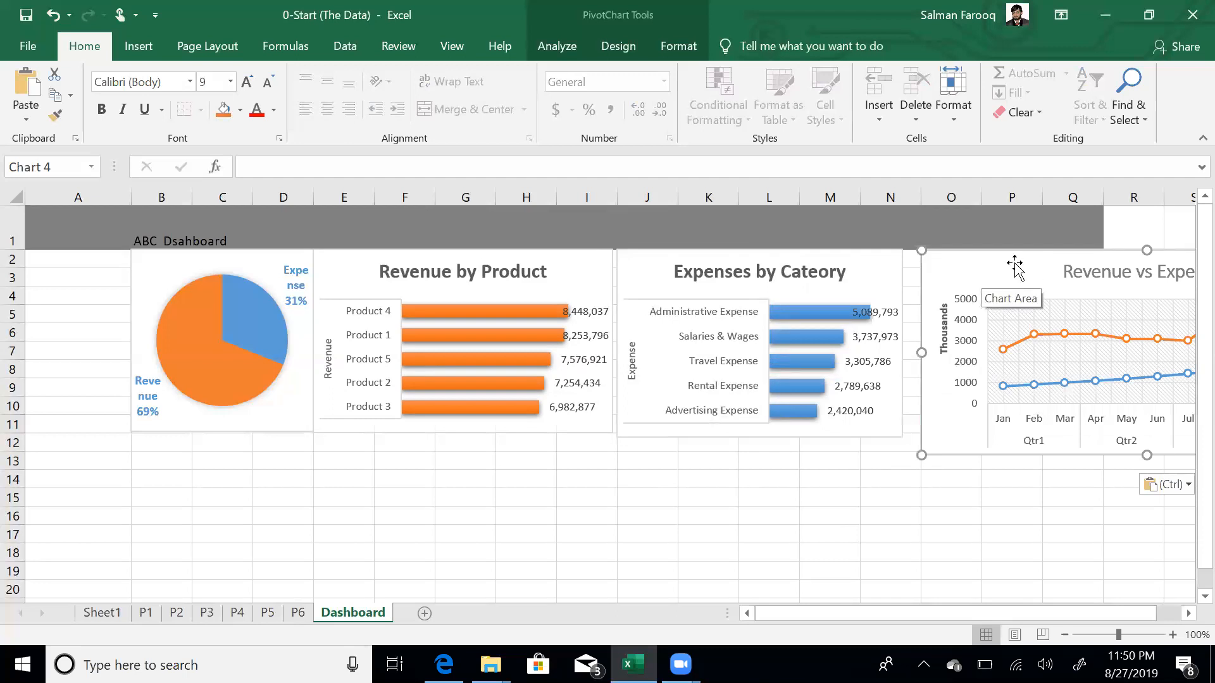
drag(1006, 259, 1003, 252)
drag(998, 253, 993, 253)
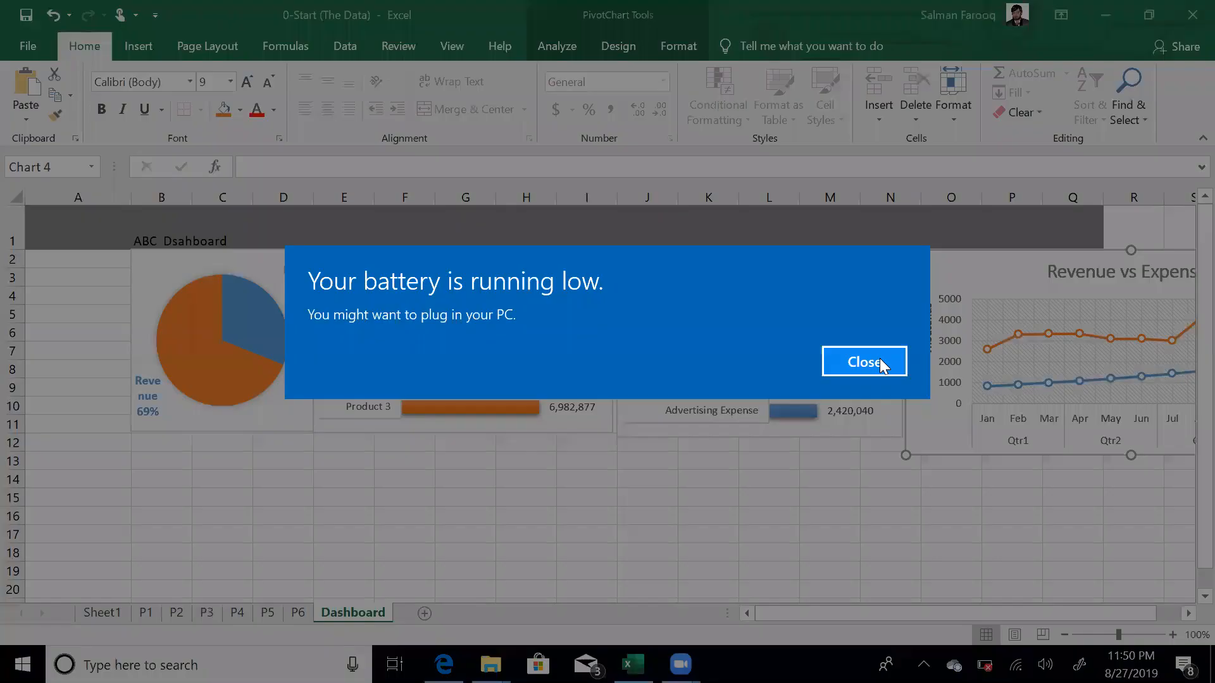
click(867, 360)
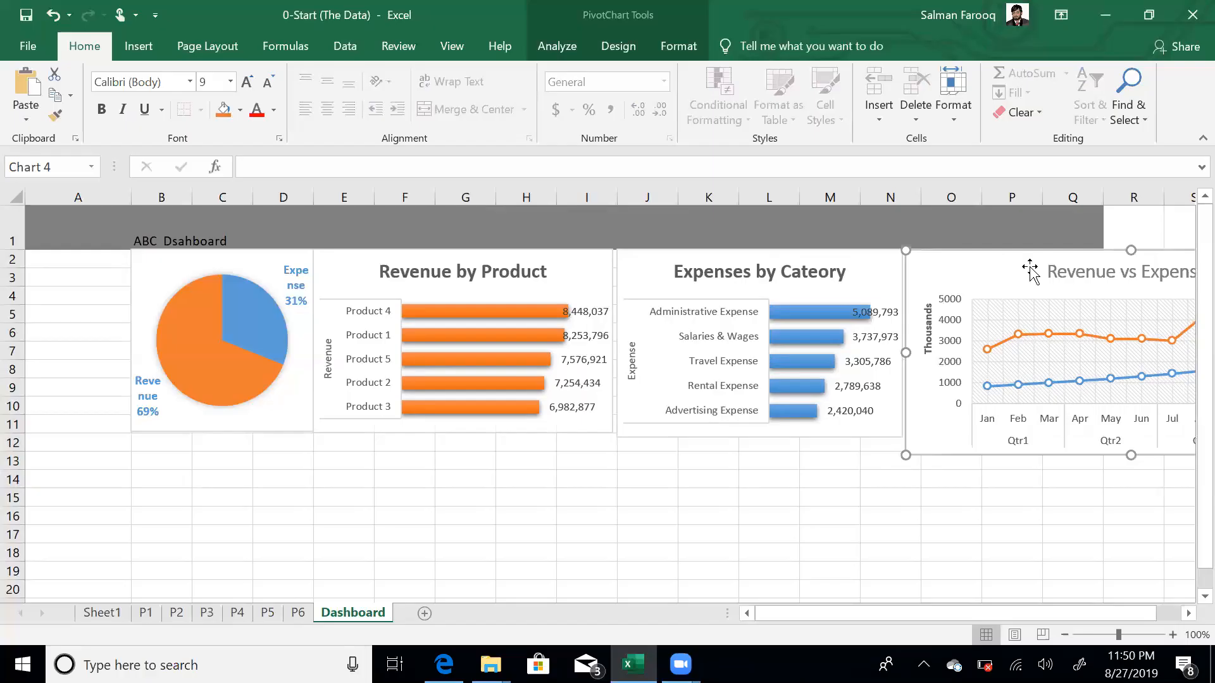
click(1125, 221)
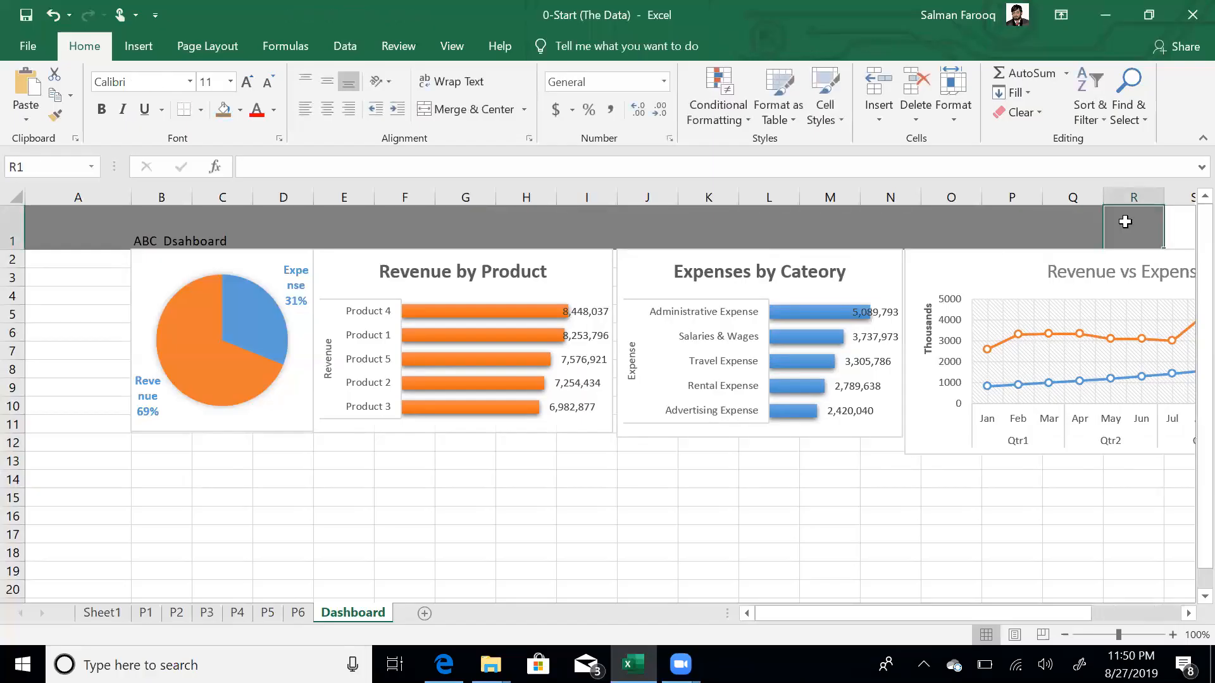
- Shrink the Revenue vs Expenses chart to match the neighbouring charts' size
key(Right)
key(Right)
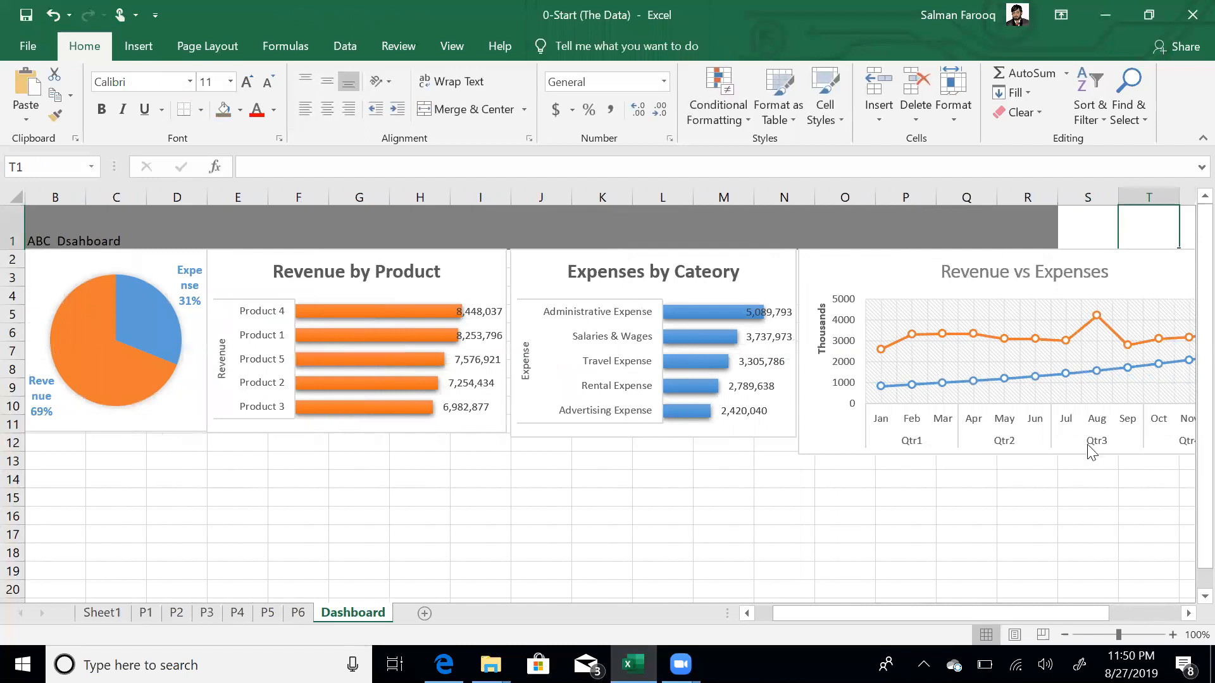
click(966, 492)
key(Right)
key(Right)
key(Right)
key(Right)
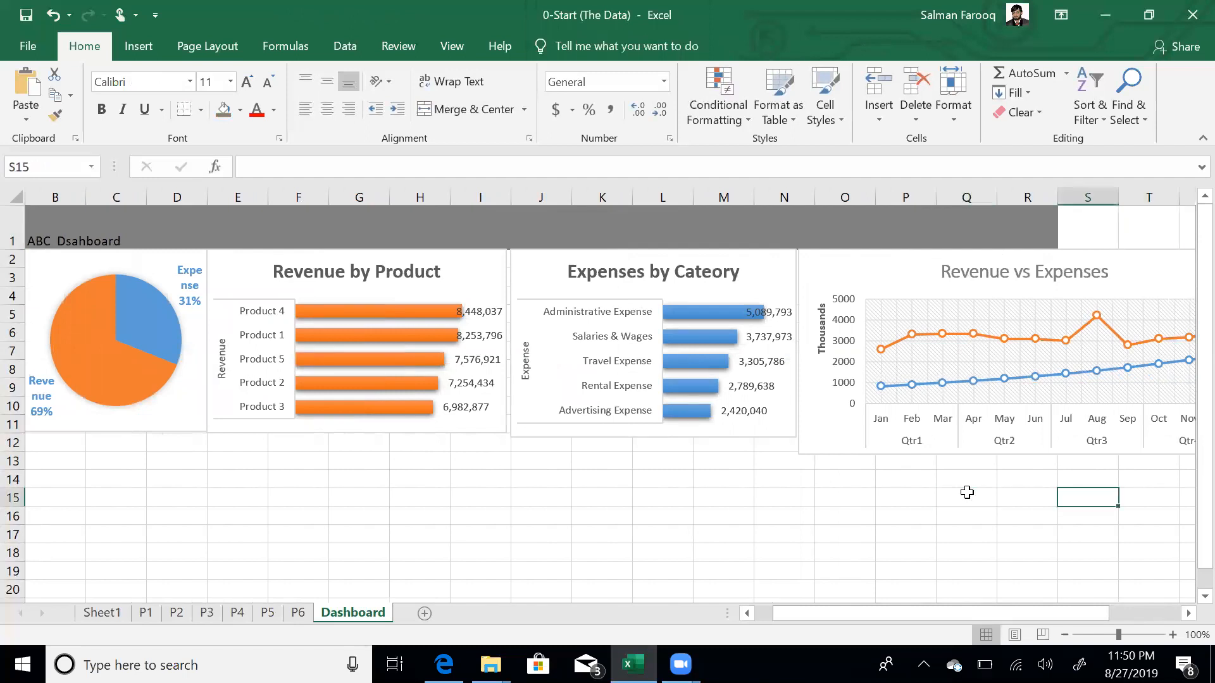
key(Right)
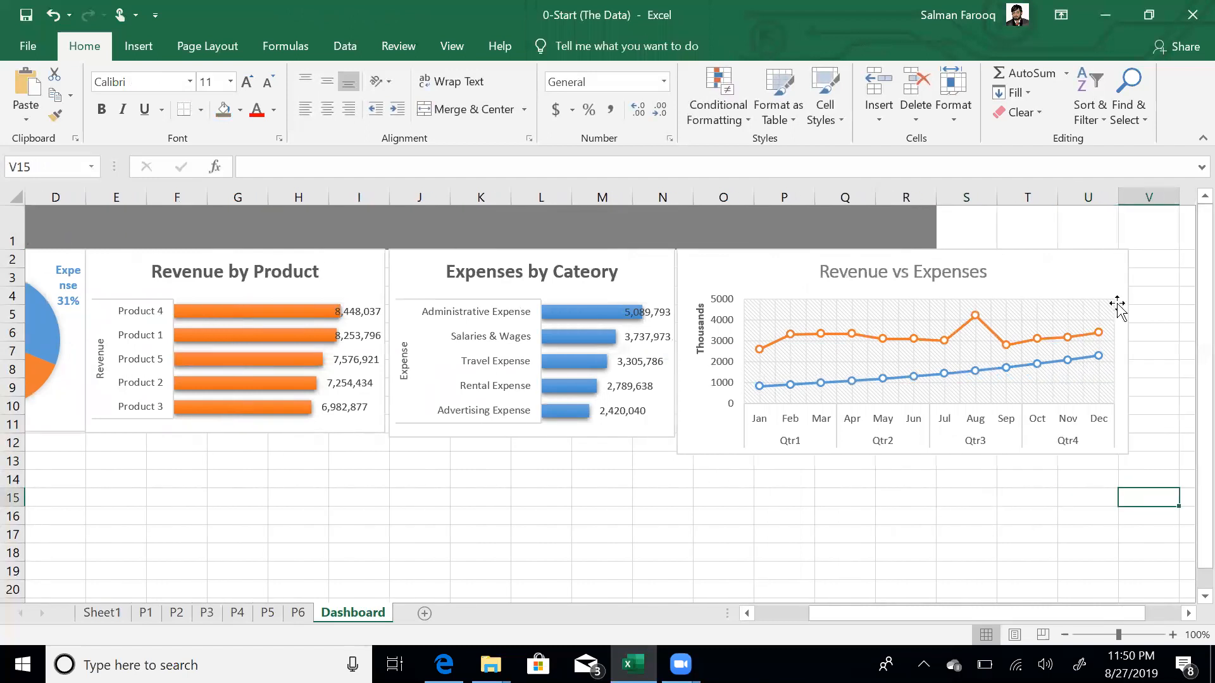
click(1061, 275)
drag(1129, 455, 993, 435)
key(Escape)
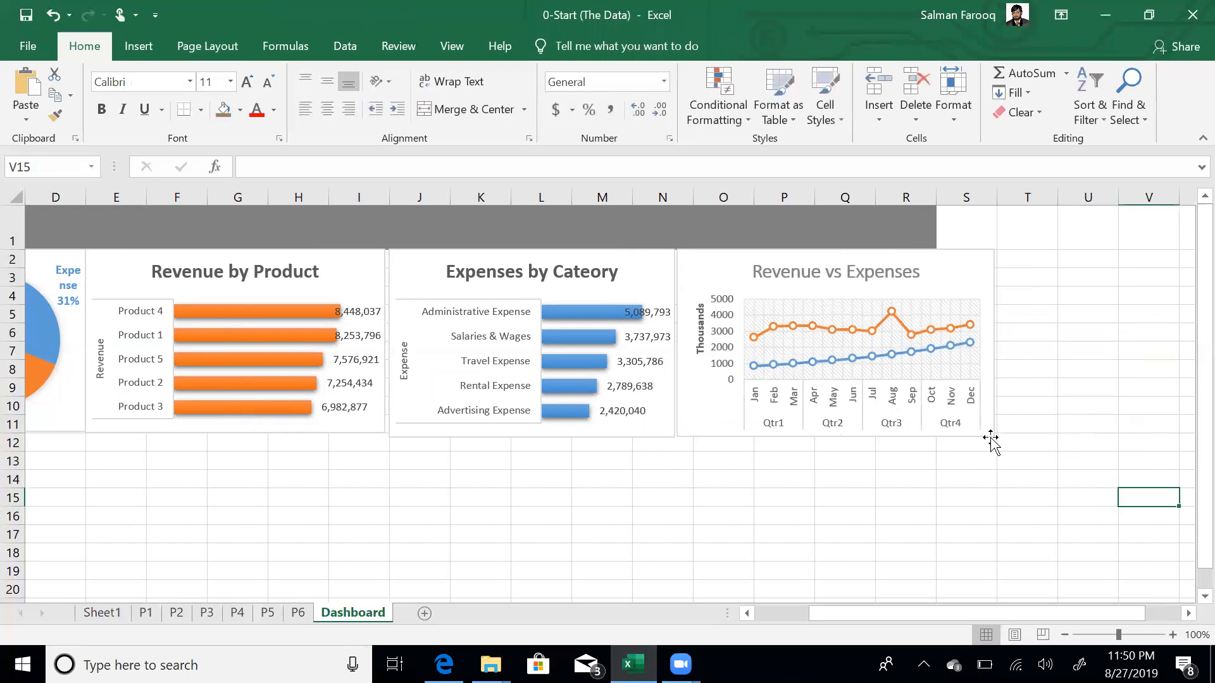
click(963, 235)
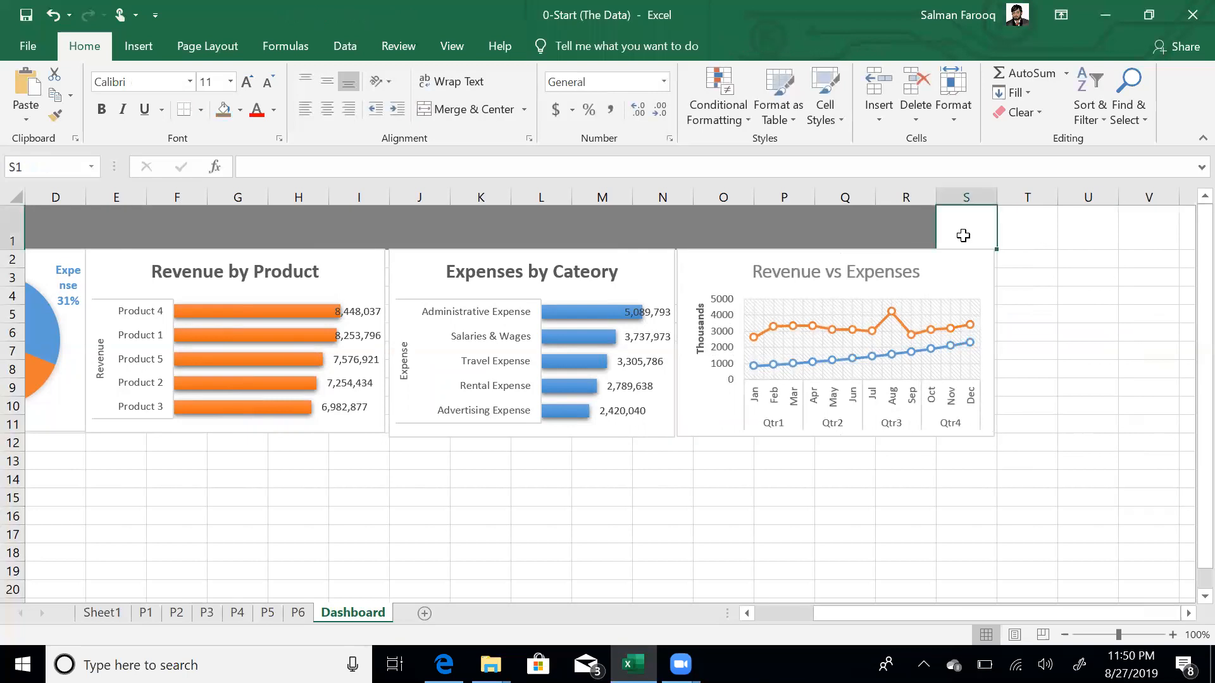
key(Left)
key(Left)
key(Left)
key(Left)
key(Left)
key(Left)
key(Left)
key(Left)
key(Left)
key(Left)
key(Left)
key(Left)
key(Left)
key(Left)
key(Left)
key(Left)
key(Left)
key(Left)
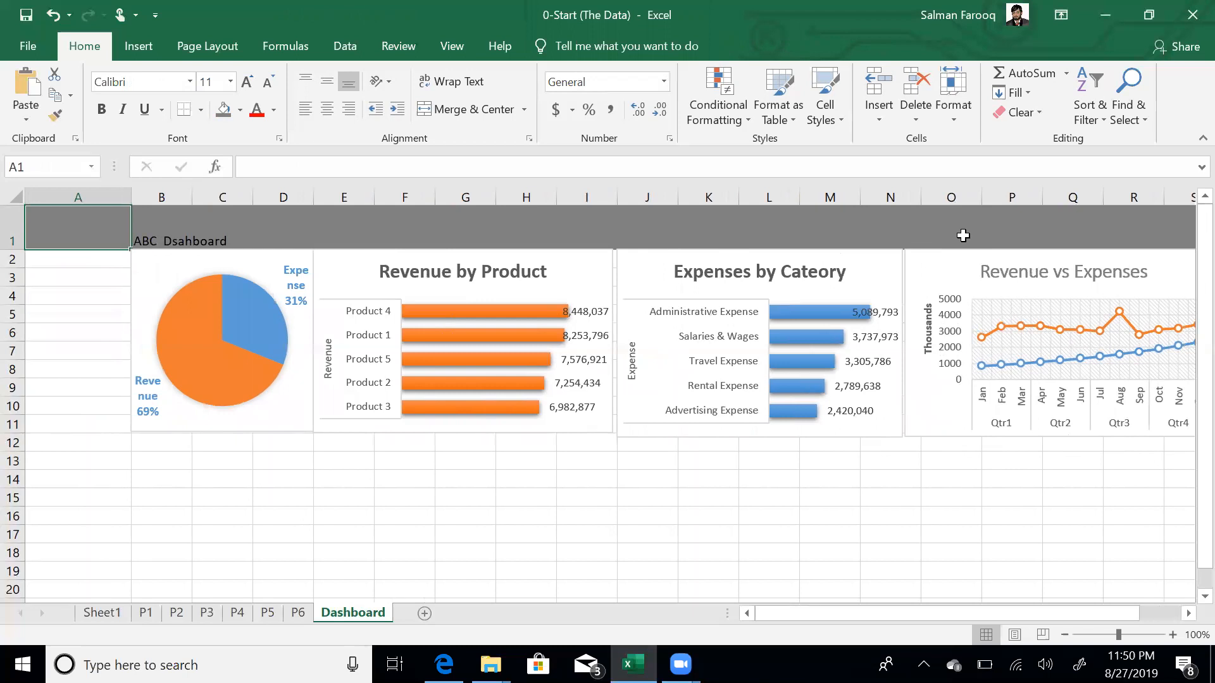
- Set the B1 title font to Arial Black, size 20
key(Right)
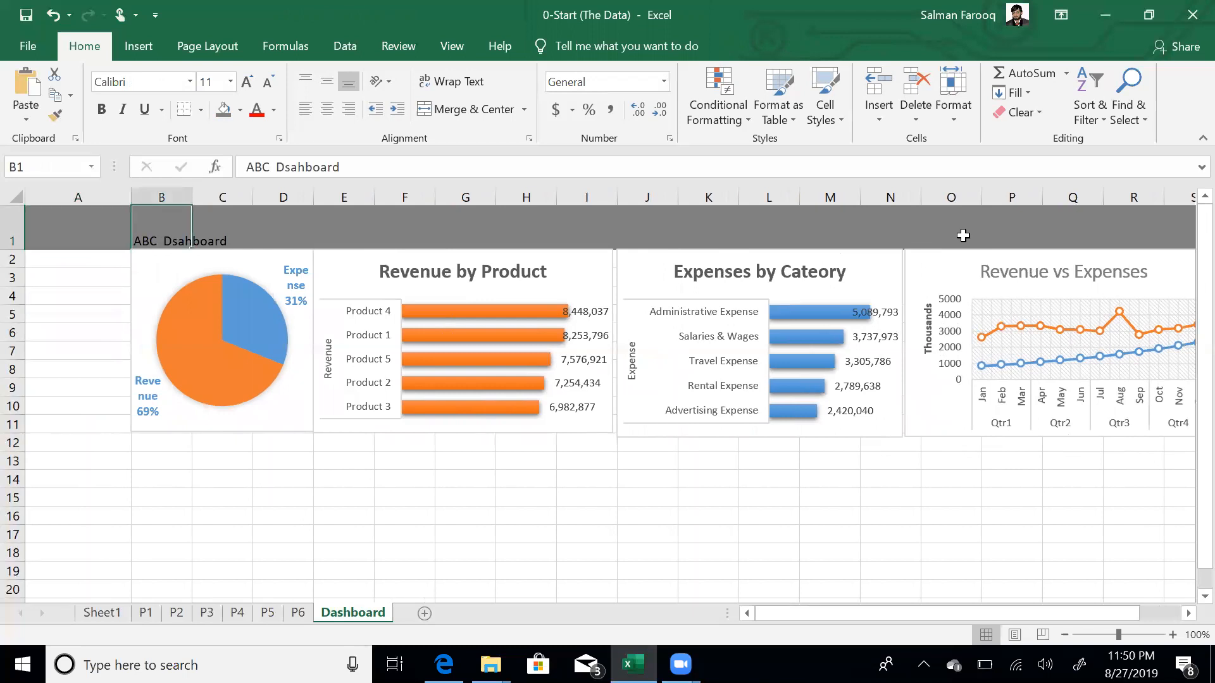
click(190, 82)
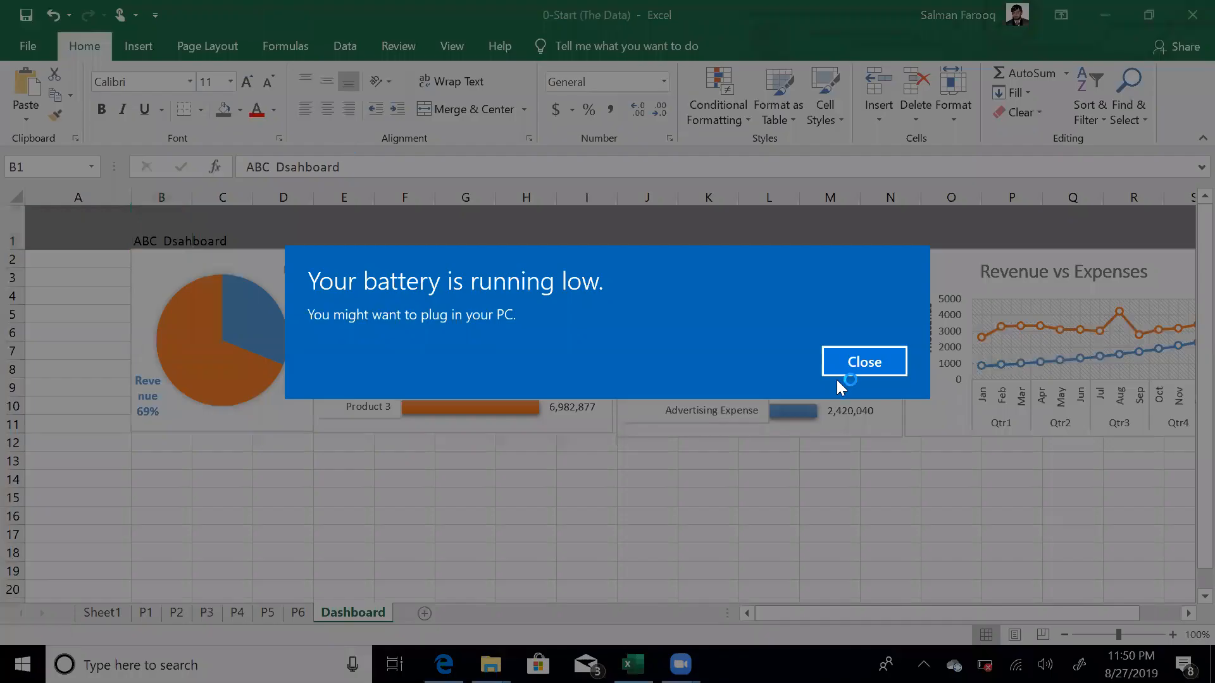
click(884, 359)
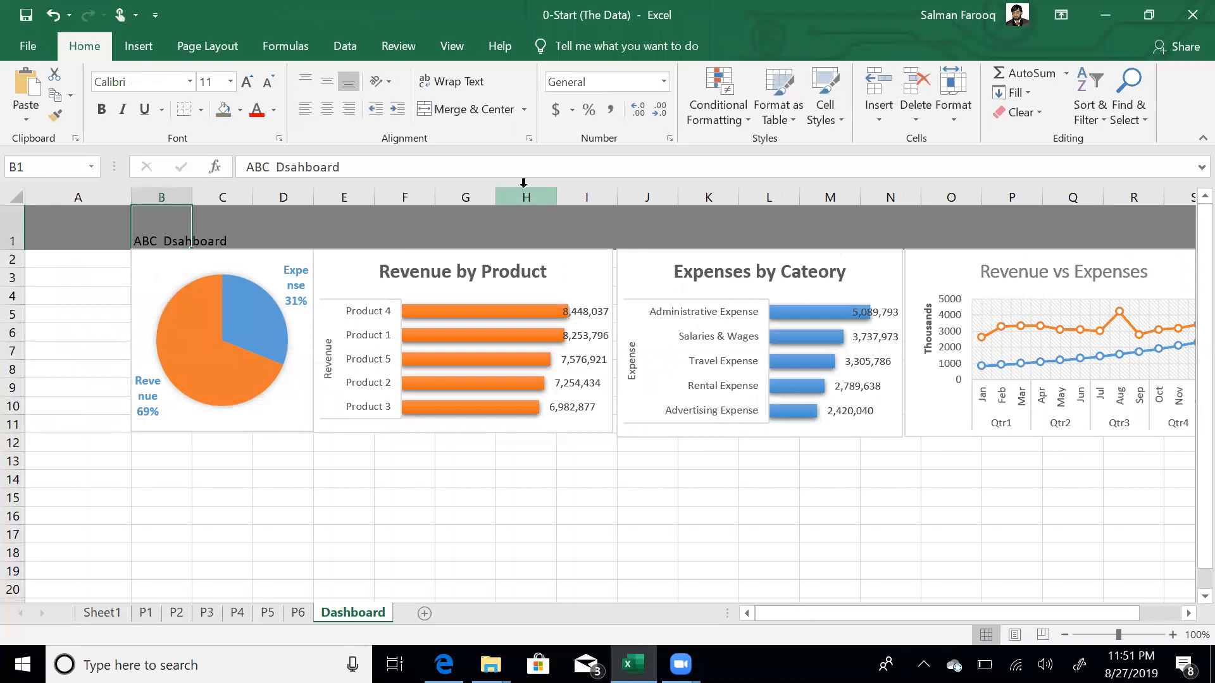
click(161, 87)
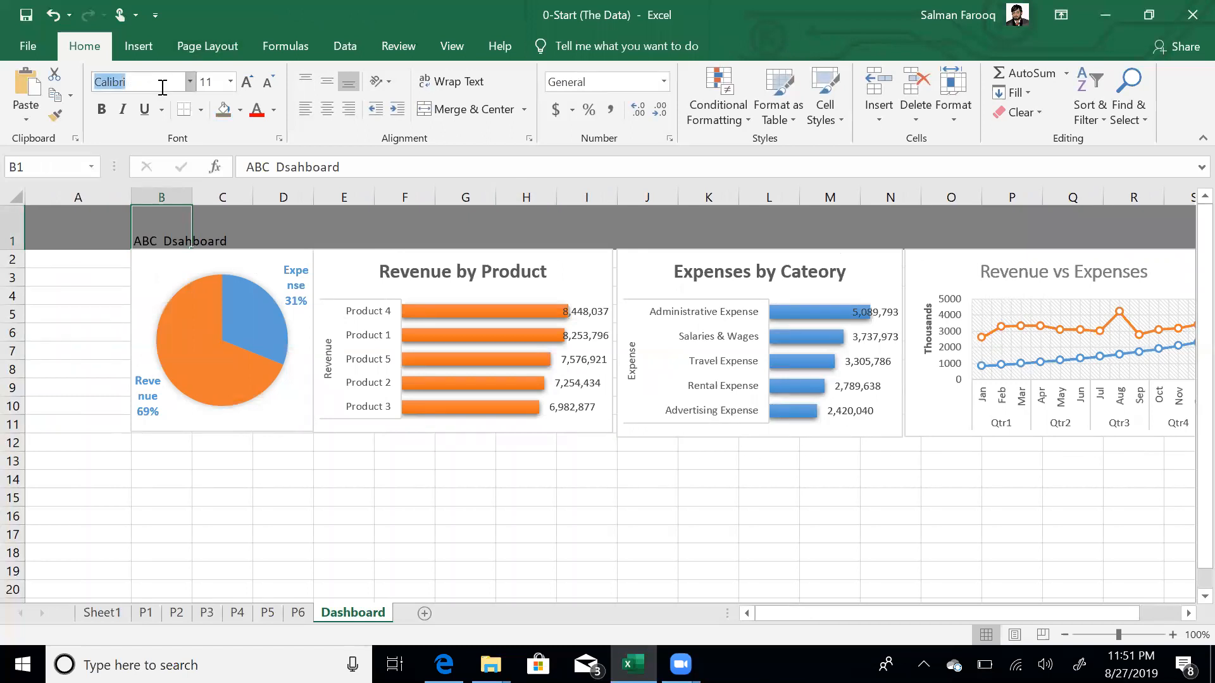
text(Arial Black)
key(Return)
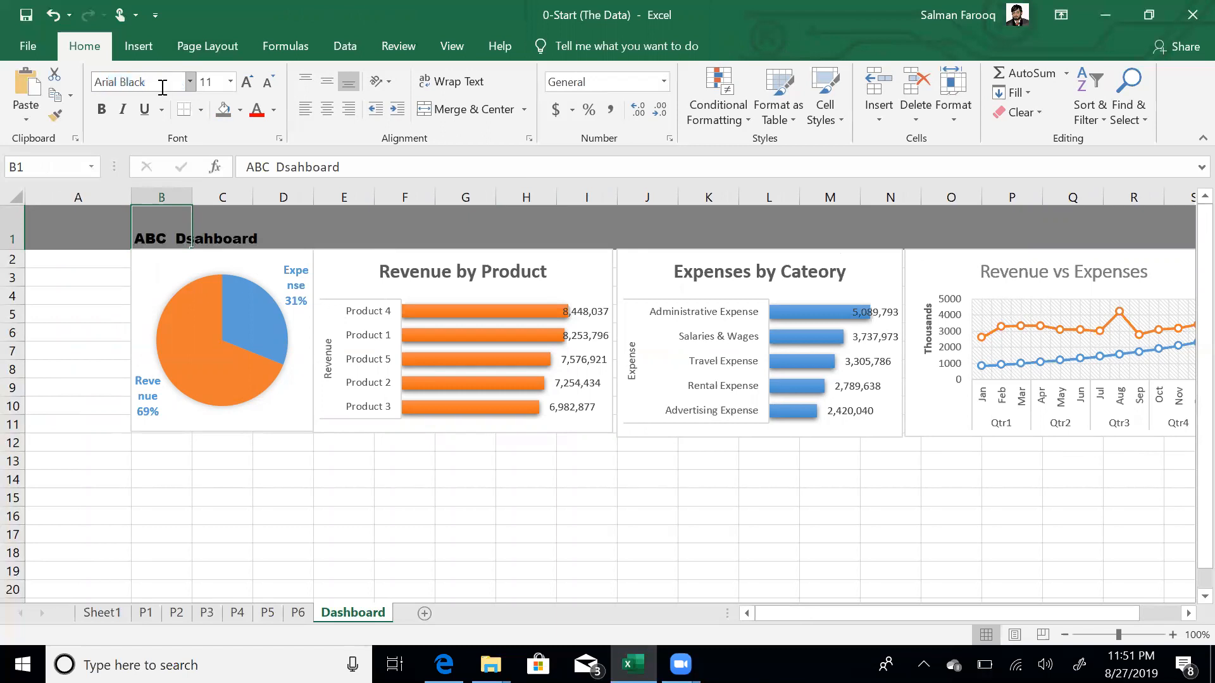
click(212, 81)
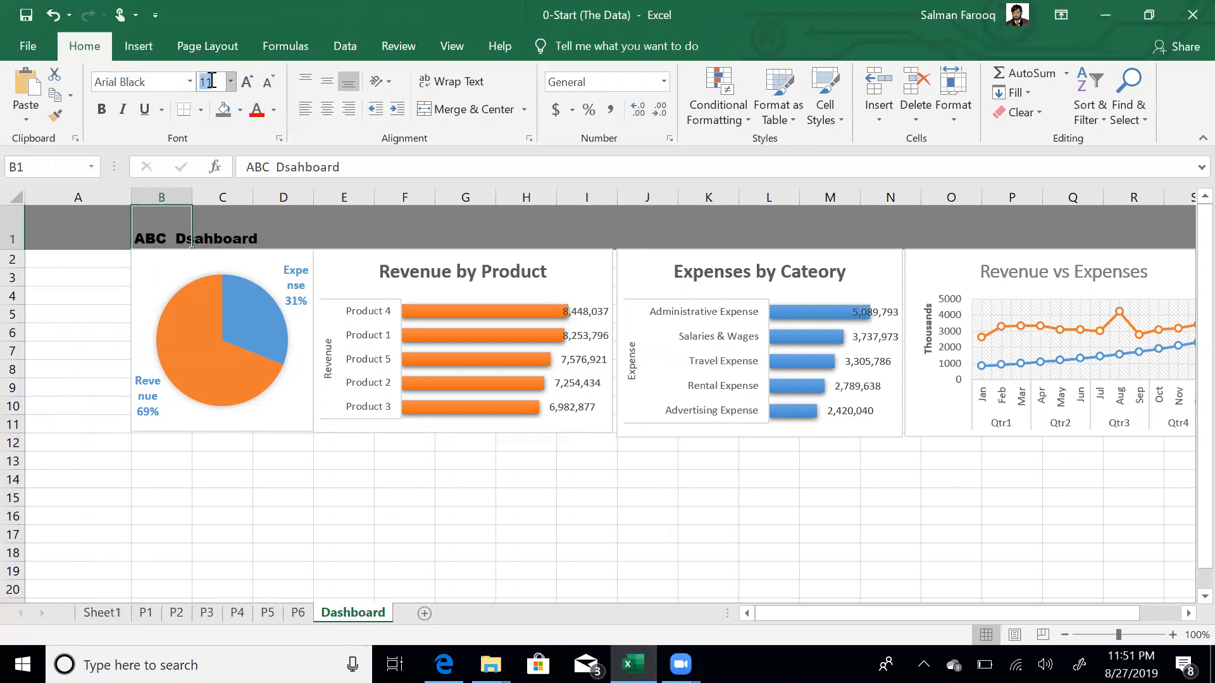
text(20)
key(Return)
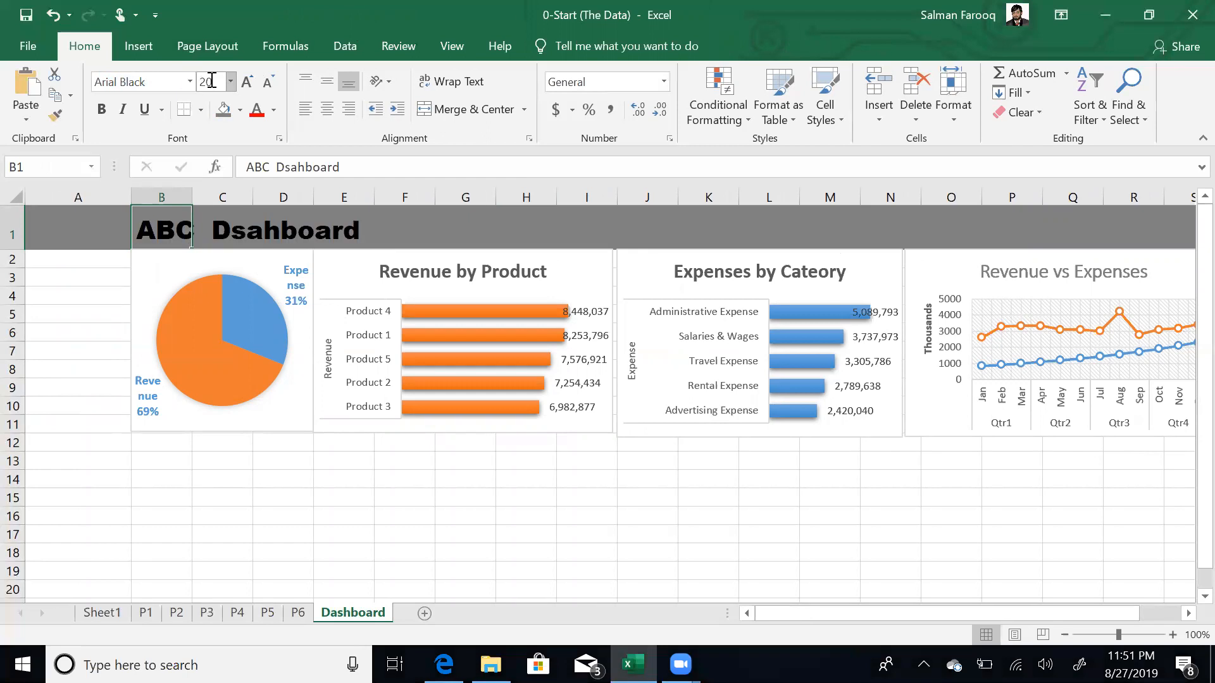
- Hide the Dashboard gridlines and zoom out to 90% to fit the whole dashboard
click(286, 405)
click(204, 512)
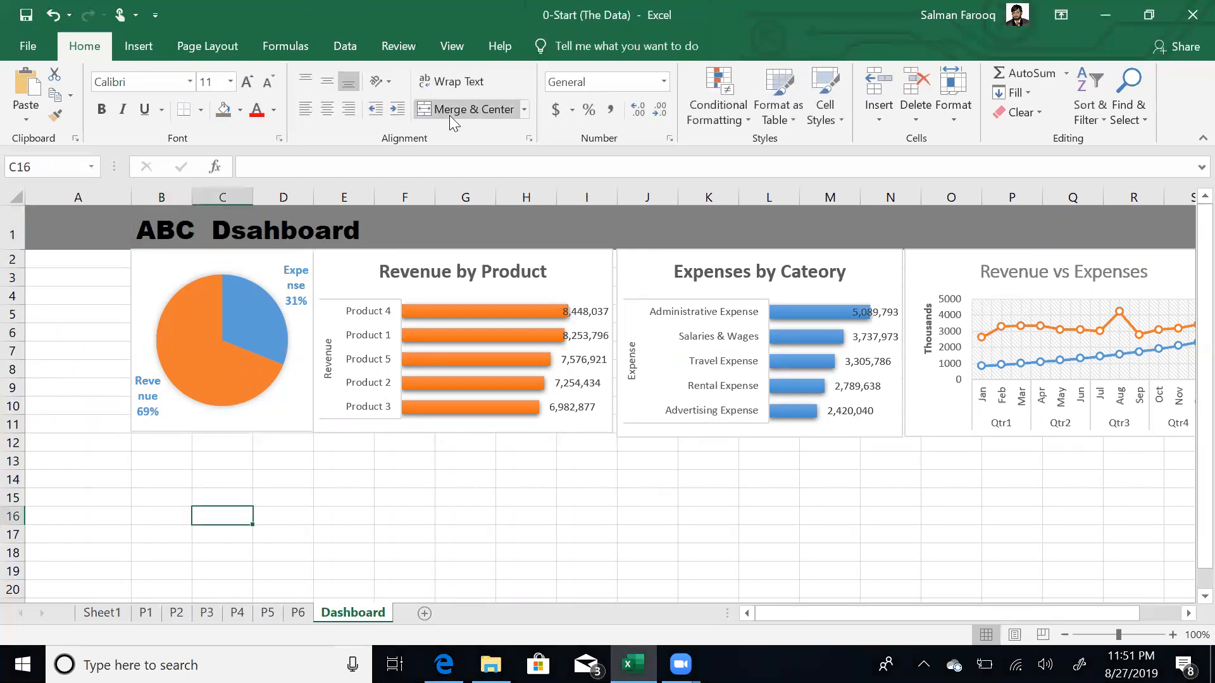
click(450, 46)
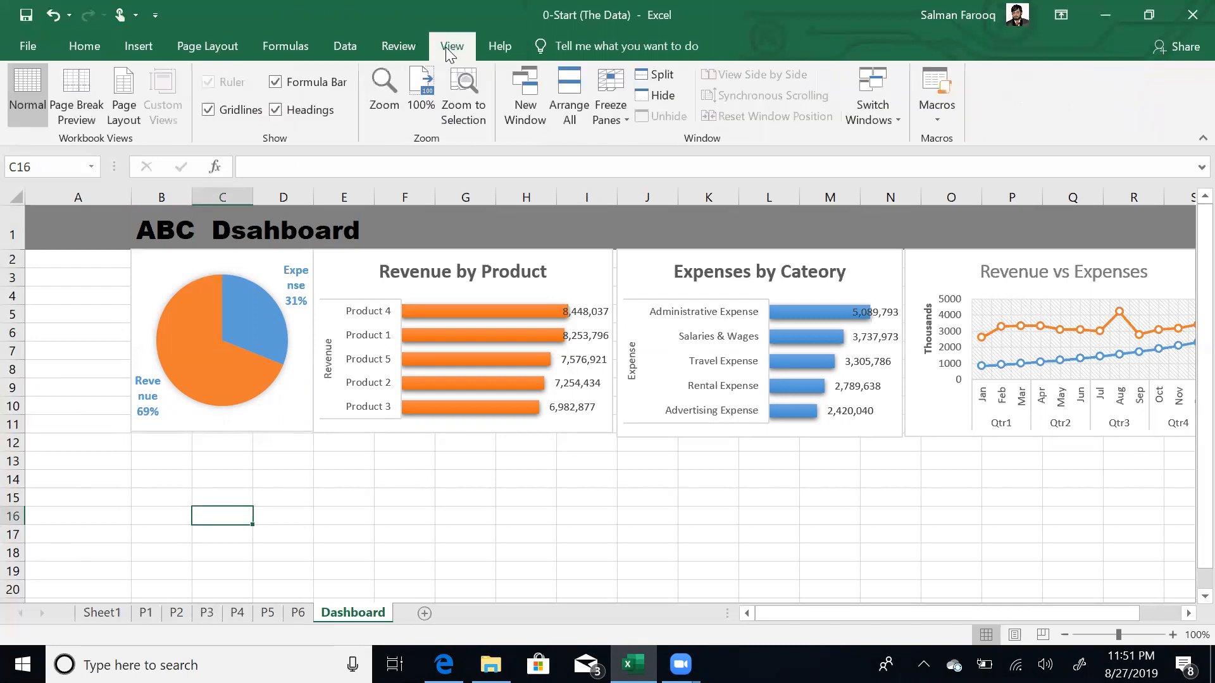
click(241, 114)
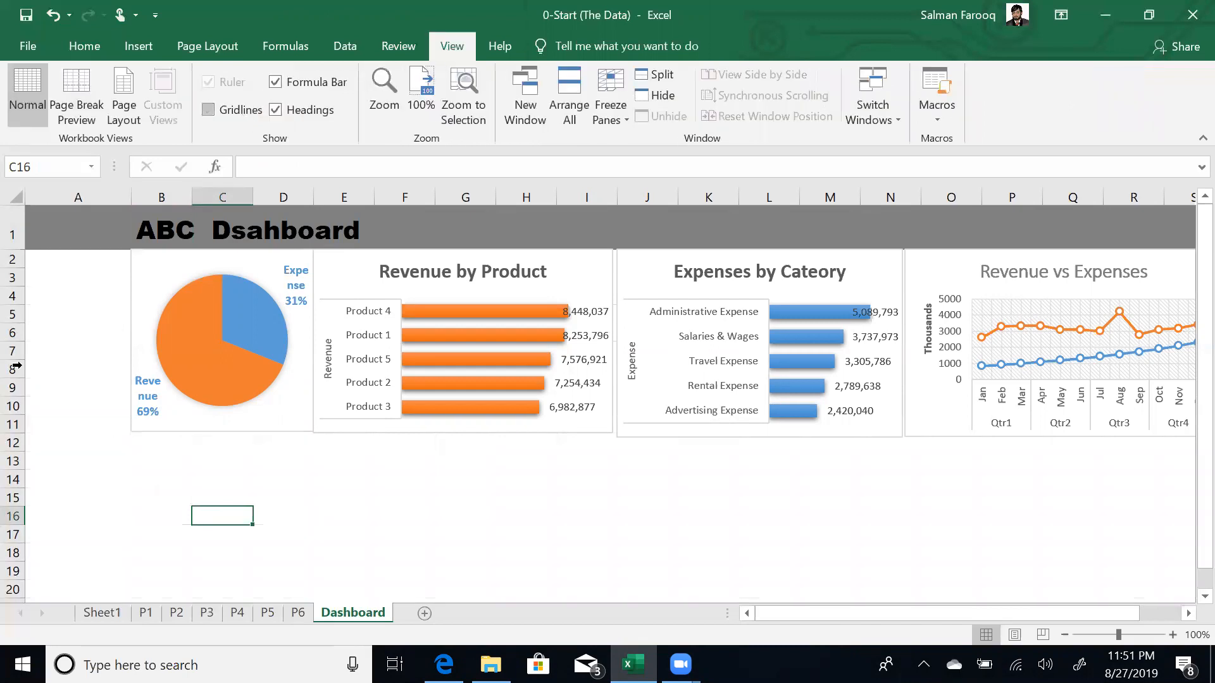
click(41, 310)
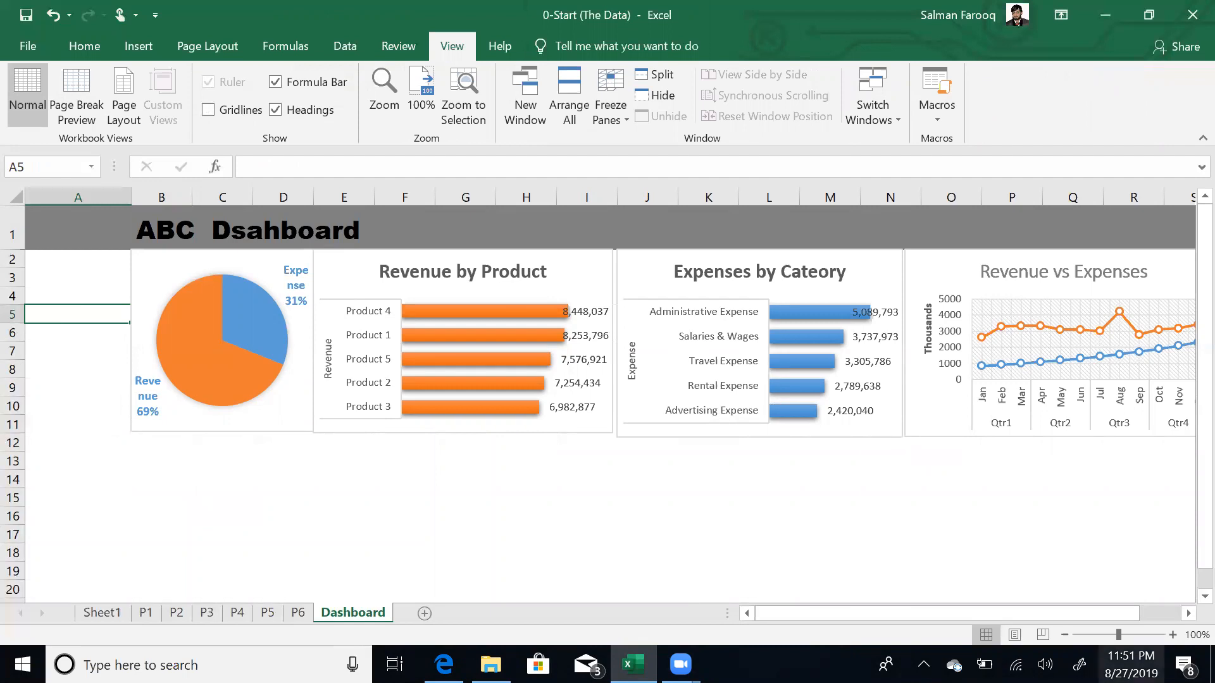
click(1065, 635)
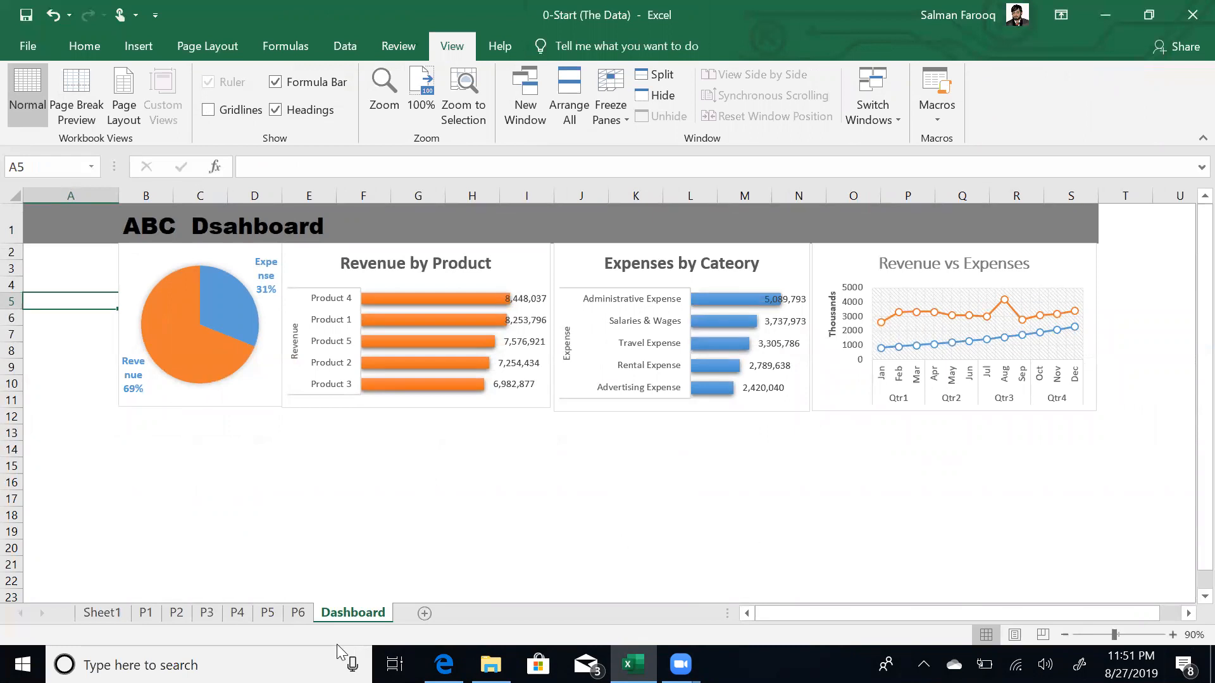
- Move the P5 Monthly Revenue by product chart to B12 on Dashboard, below the other charts
click(272, 614)
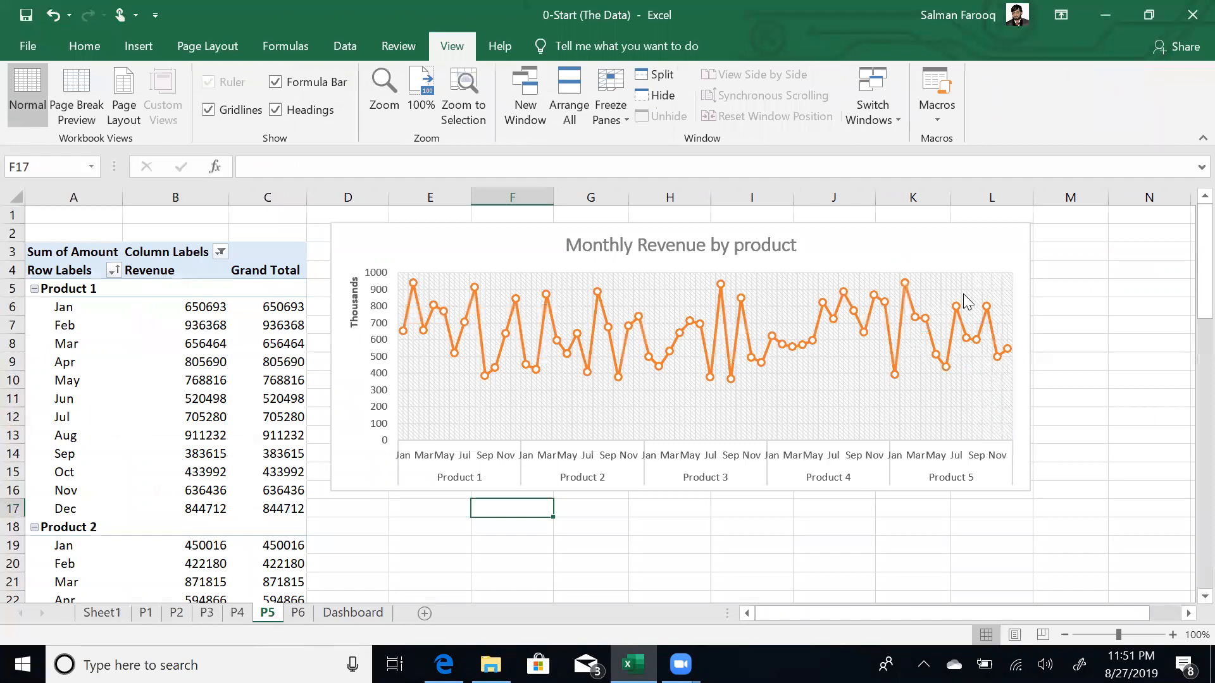
click(1029, 259)
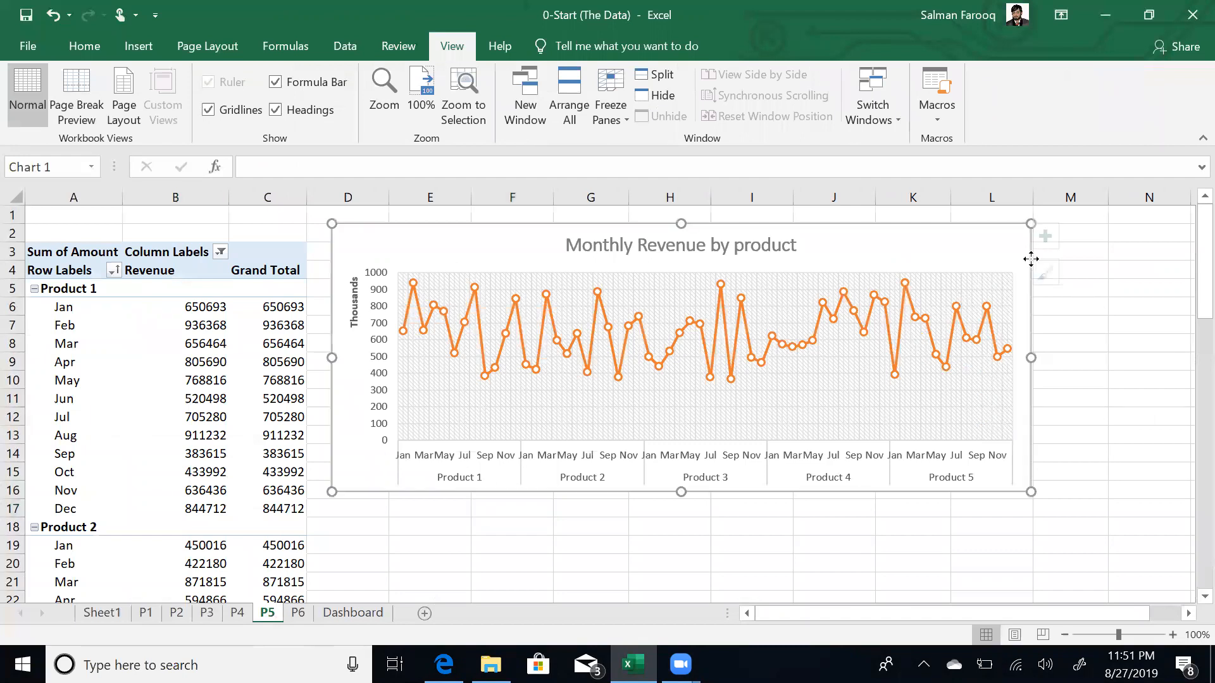
key(Delete)
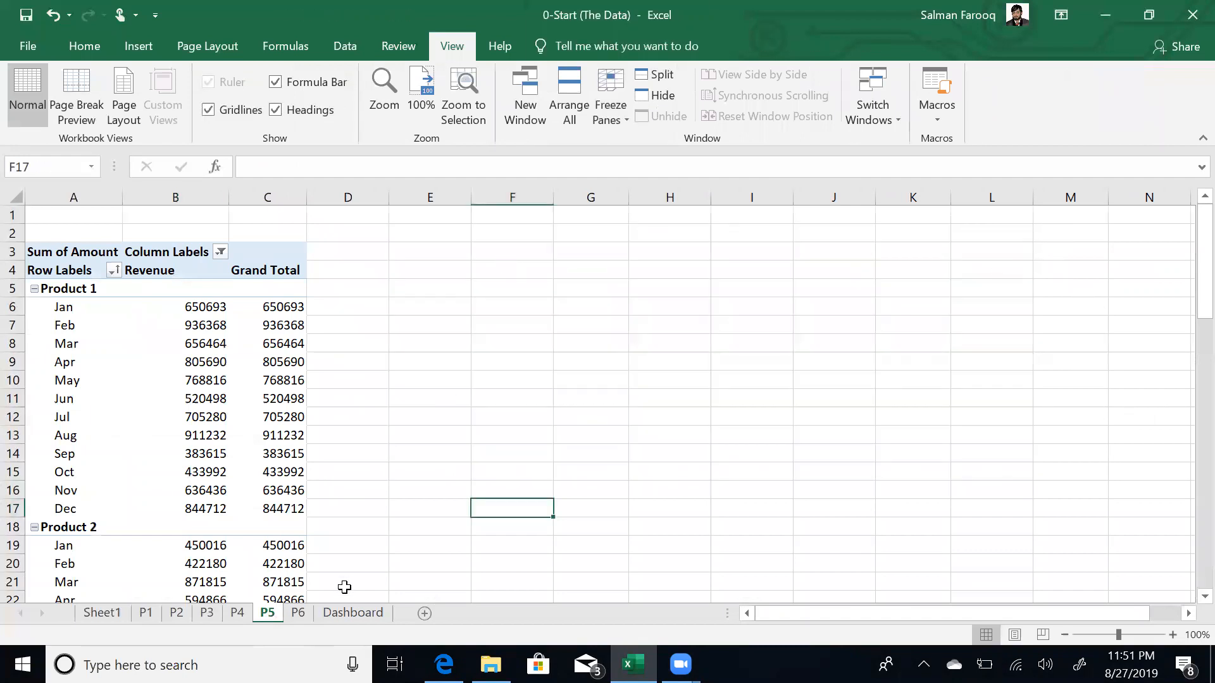
click(353, 614)
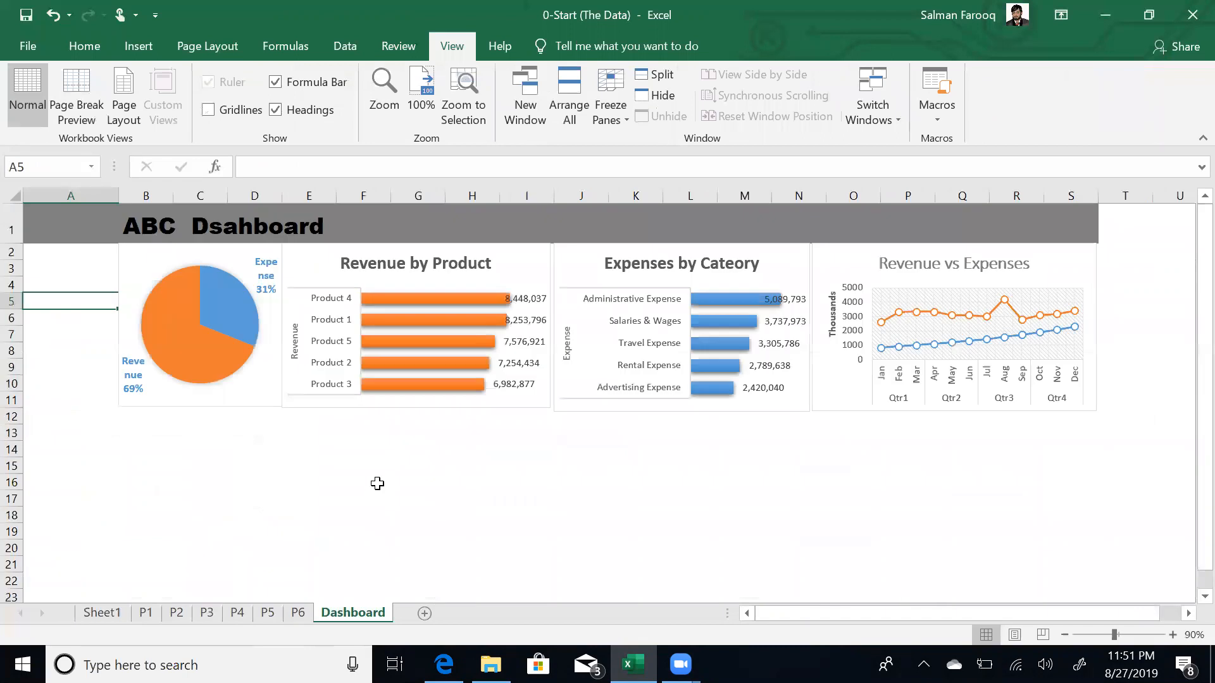
click(149, 424)
key(ctrl+v)
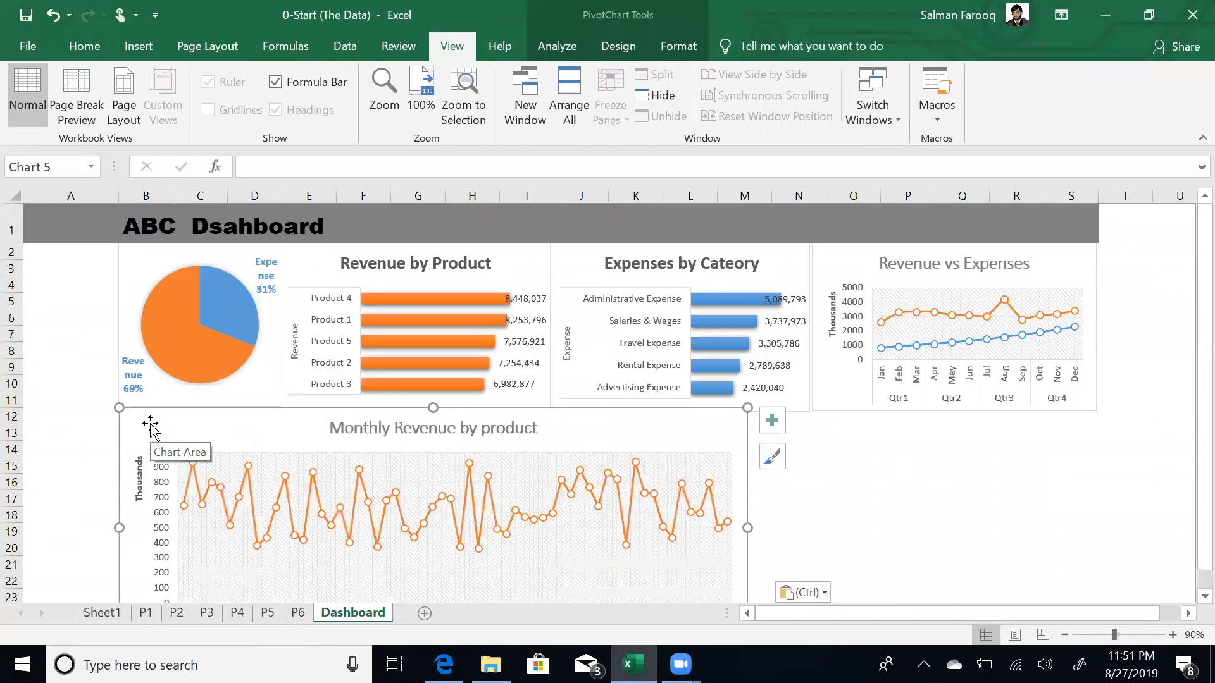
click(836, 420)
key(Down)
key(Down)
key(Down)
key(Down)
key(Down)
key(Down)
key(Down)
key(Down)
key(Down)
key(Down)
key(Down)
key(Down)
key(Down)
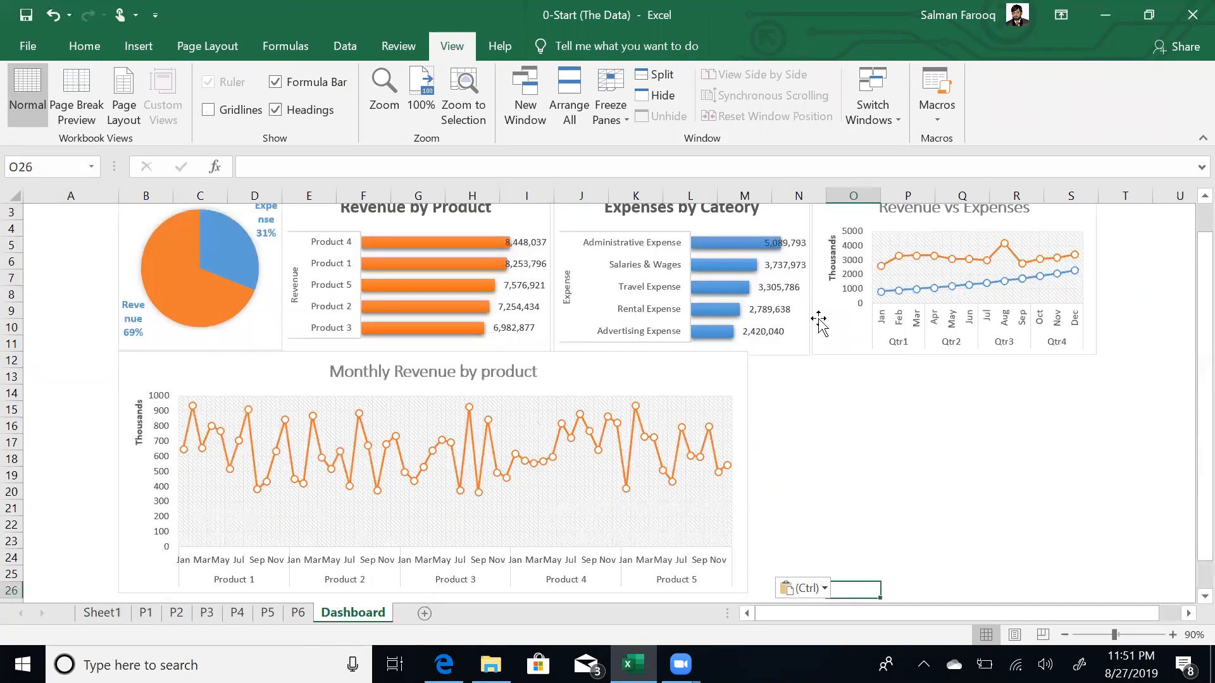
drag(737, 382, 743, 386)
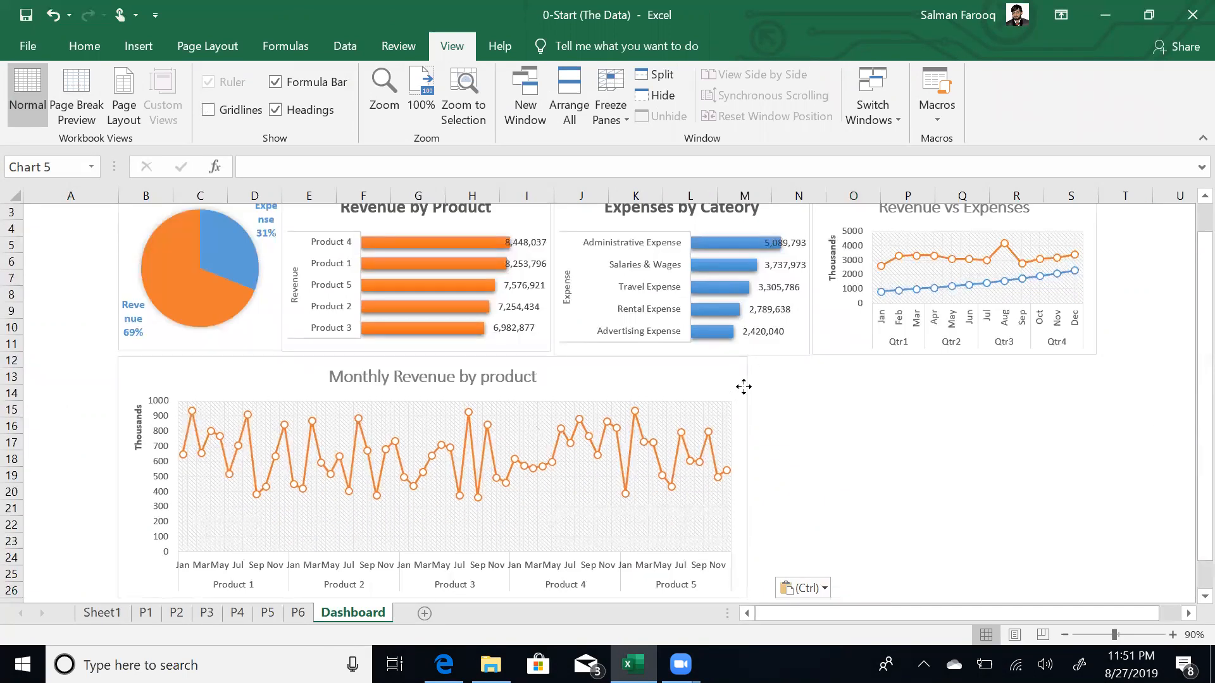
key(Escape)
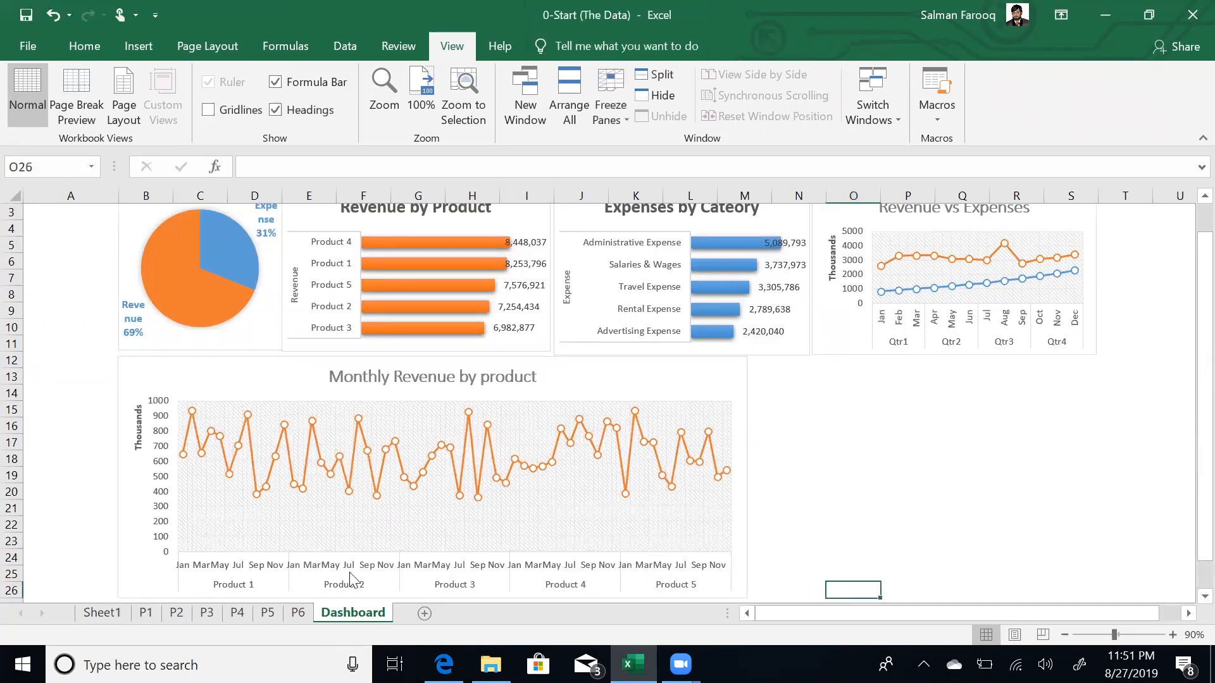
- Rename the P6 chart title from 'Revenue by Income' to 'Revenue vs Income' and cut the chart
click(297, 613)
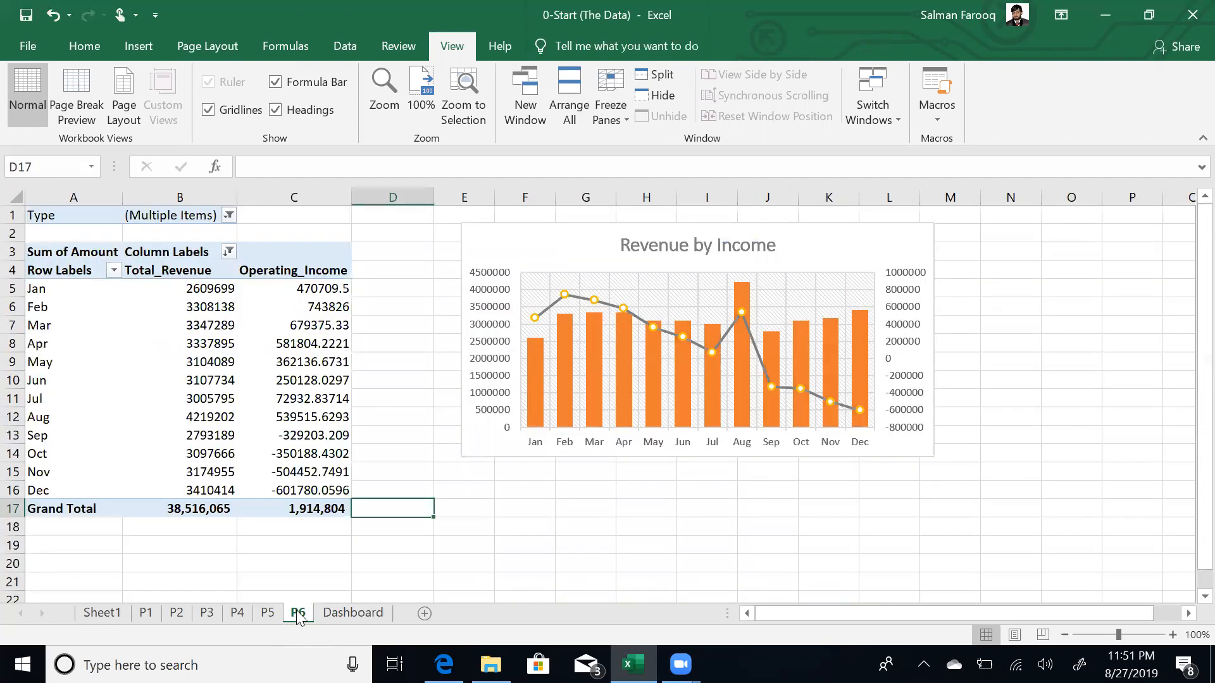
click(934, 245)
click(958, 236)
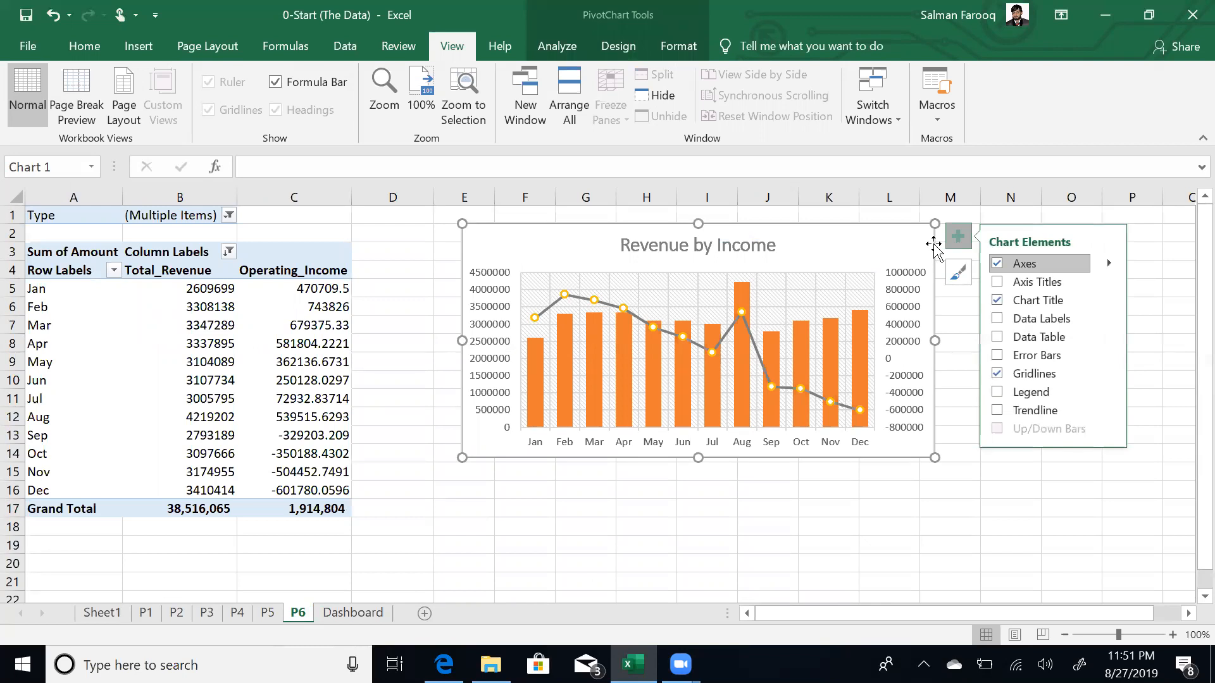
click(702, 246)
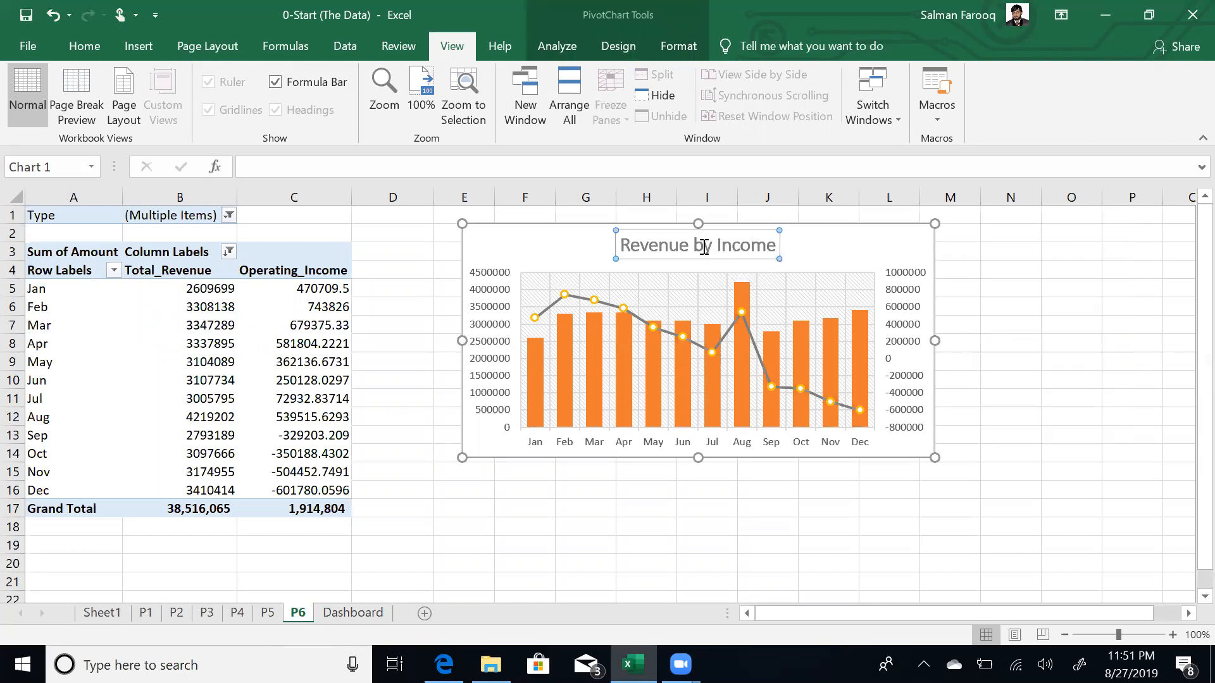
double_click(703, 245)
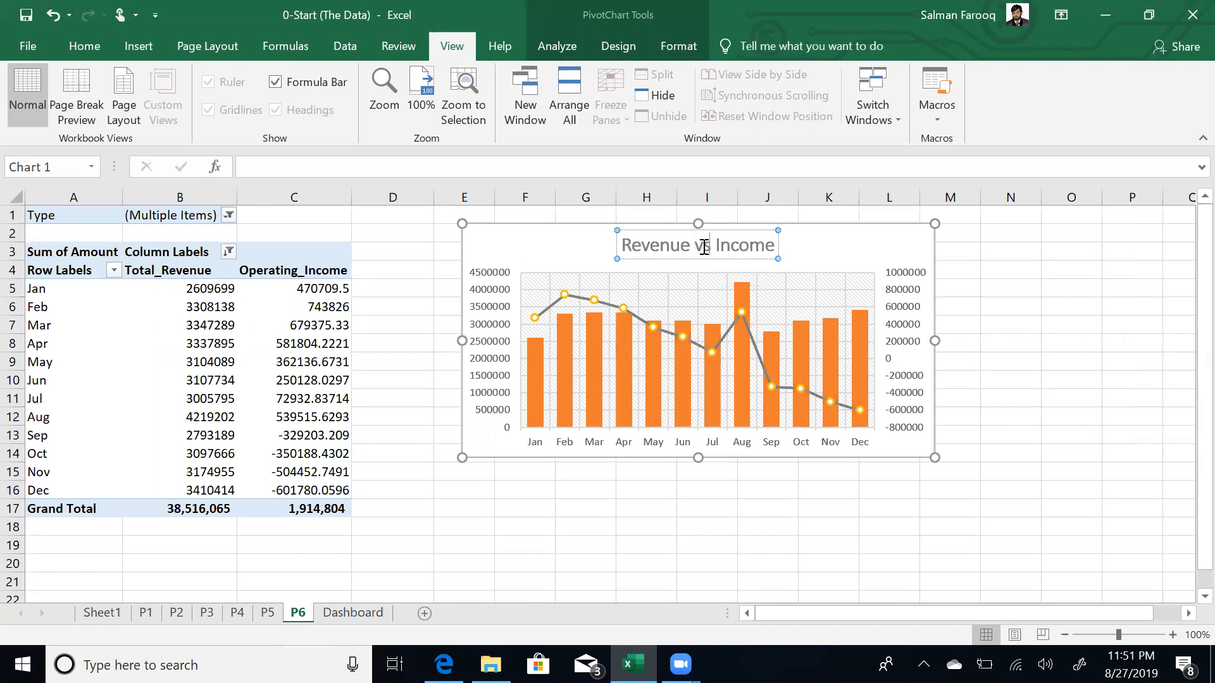
text(vs)
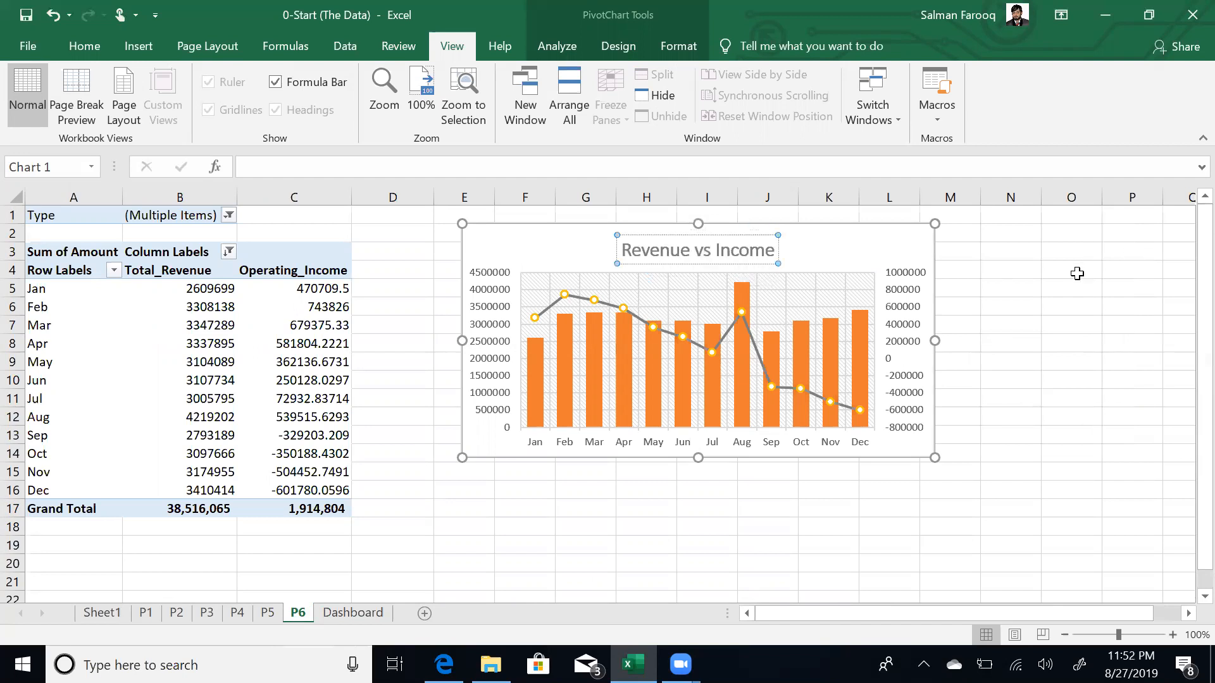
click(1072, 270)
click(931, 248)
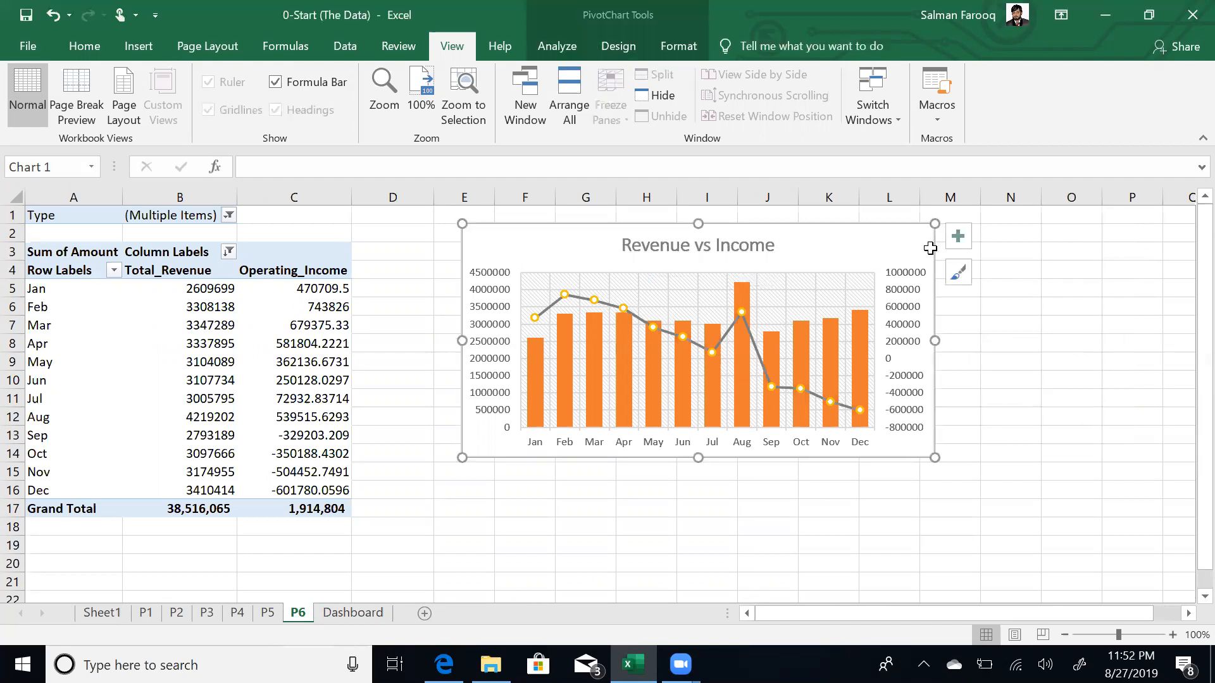
key(Delete)
- Paste the Revenue vs Income chart at Dashboard cell M12, move it beside the monthly chart and enlarge it
click(353, 613)
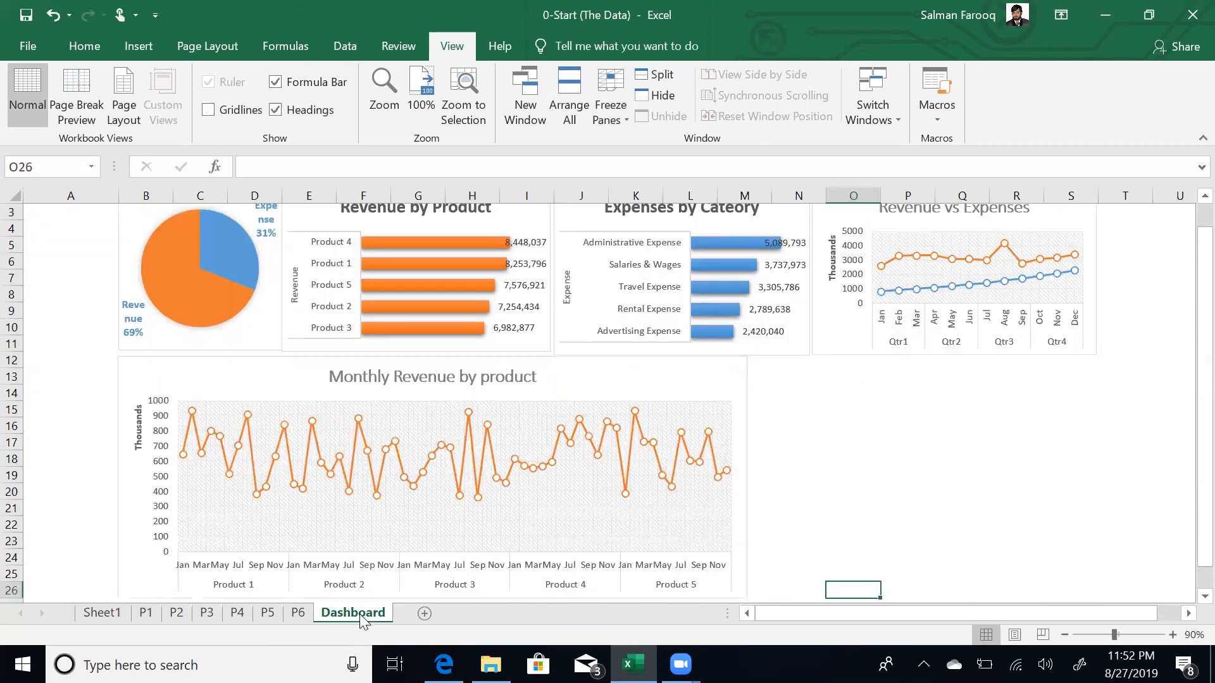
click(779, 374)
key(Left)
key(Up)
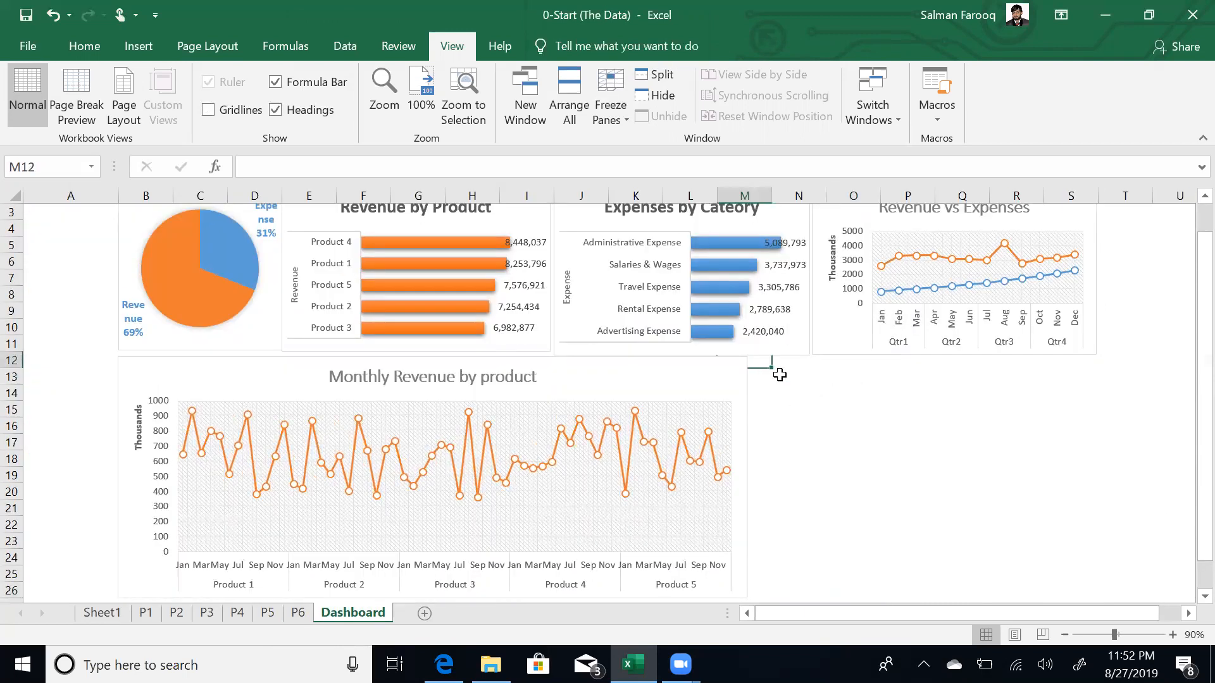
key(ctrl+v)
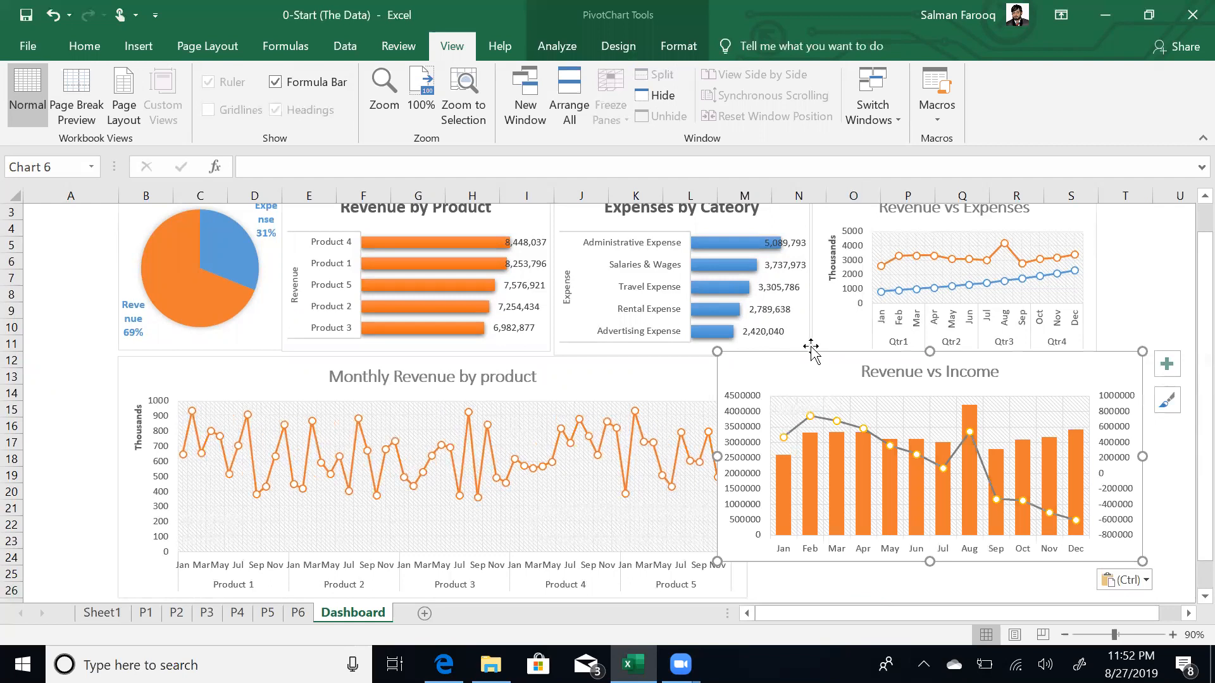
drag(812, 352, 839, 358)
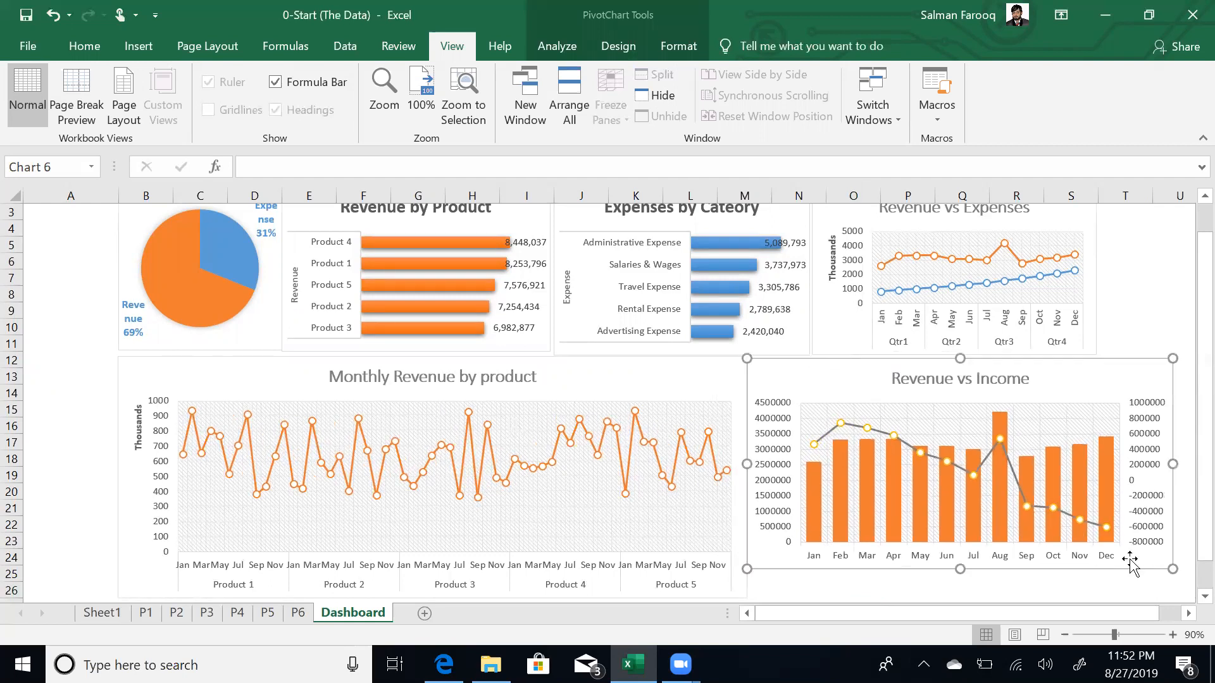
drag(1172, 569, 1126, 401)
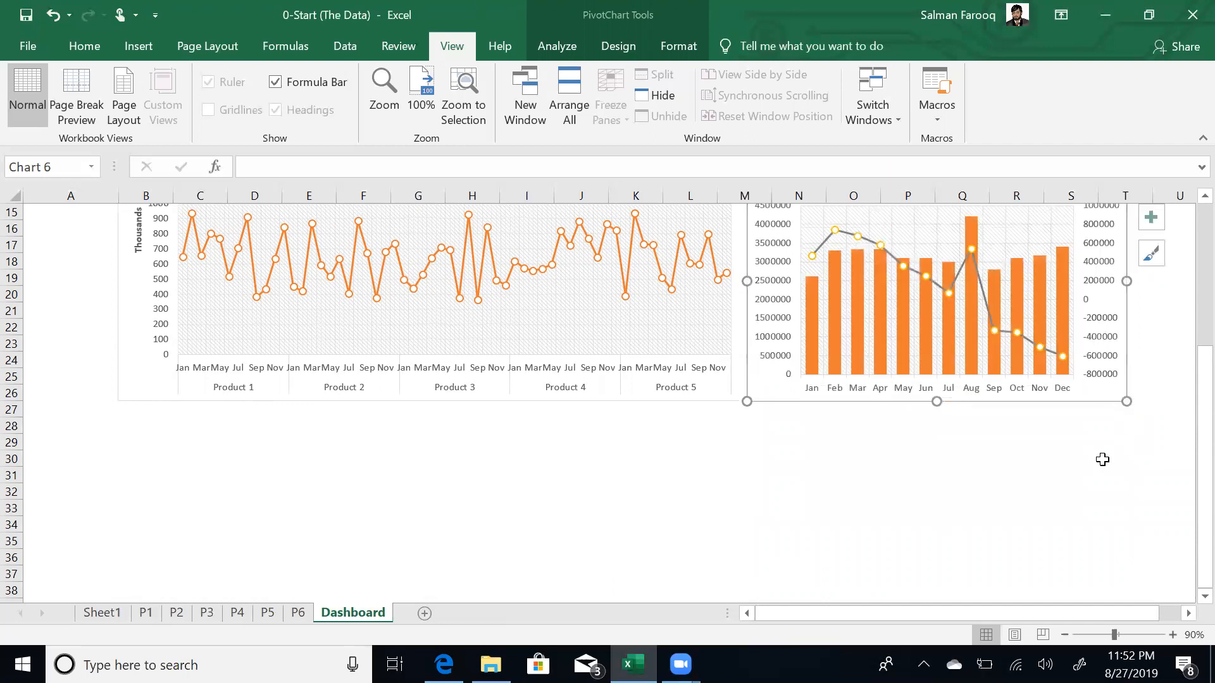
click(1060, 473)
key(ctrl+Up)
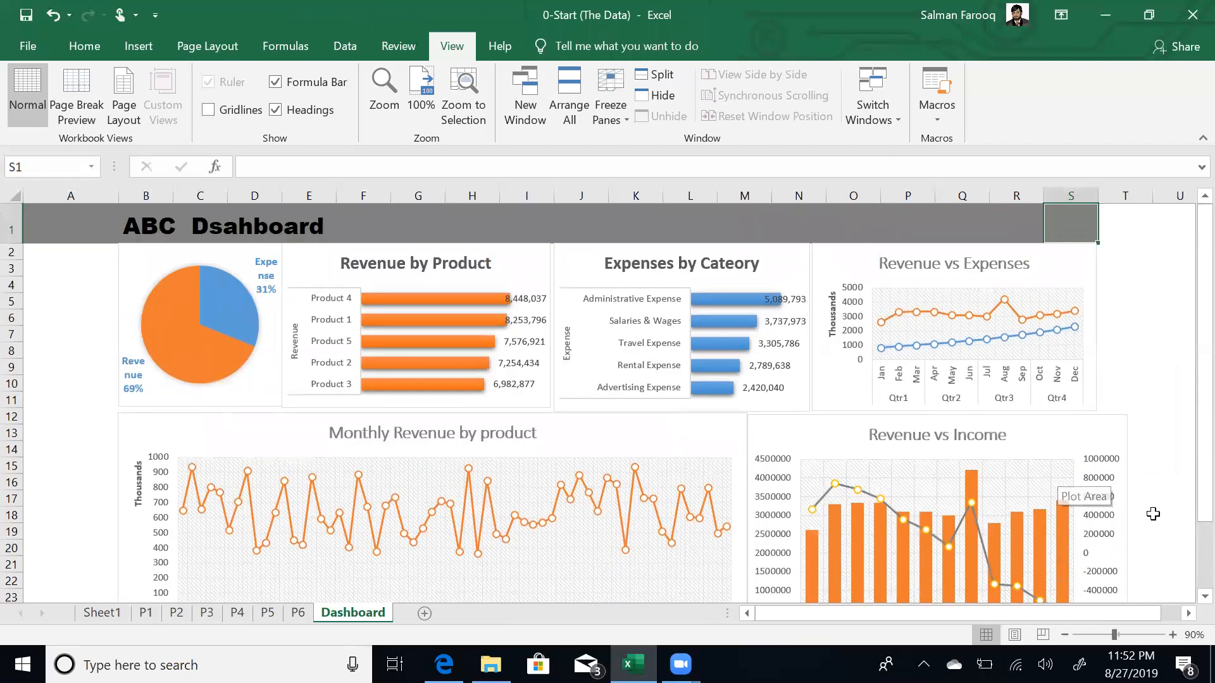
- Narrow the Monthly Revenue by product chart and fit Revenue vs Income snugly beside it
click(1100, 438)
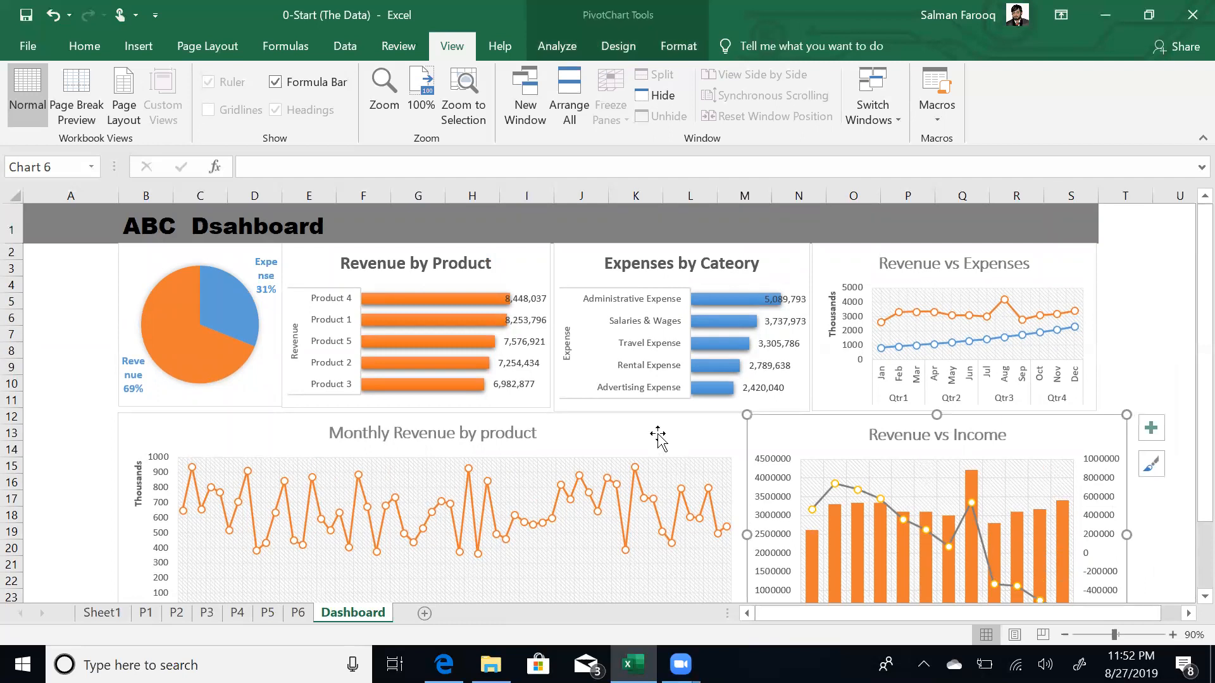
click(658, 437)
drag(736, 536, 726, 535)
drag(810, 438, 786, 434)
drag(1103, 529, 1099, 531)
key(Escape)
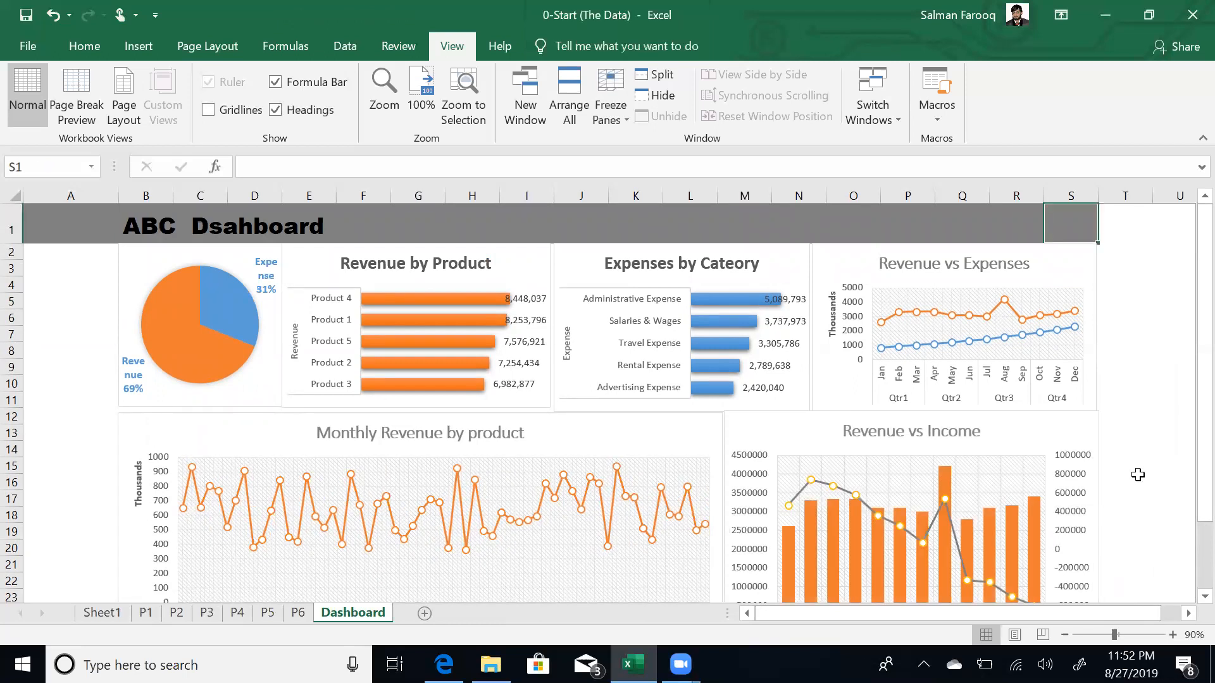
- Move around the Dashboard's top-left cells, from title cell B1 back to A2
click(62, 353)
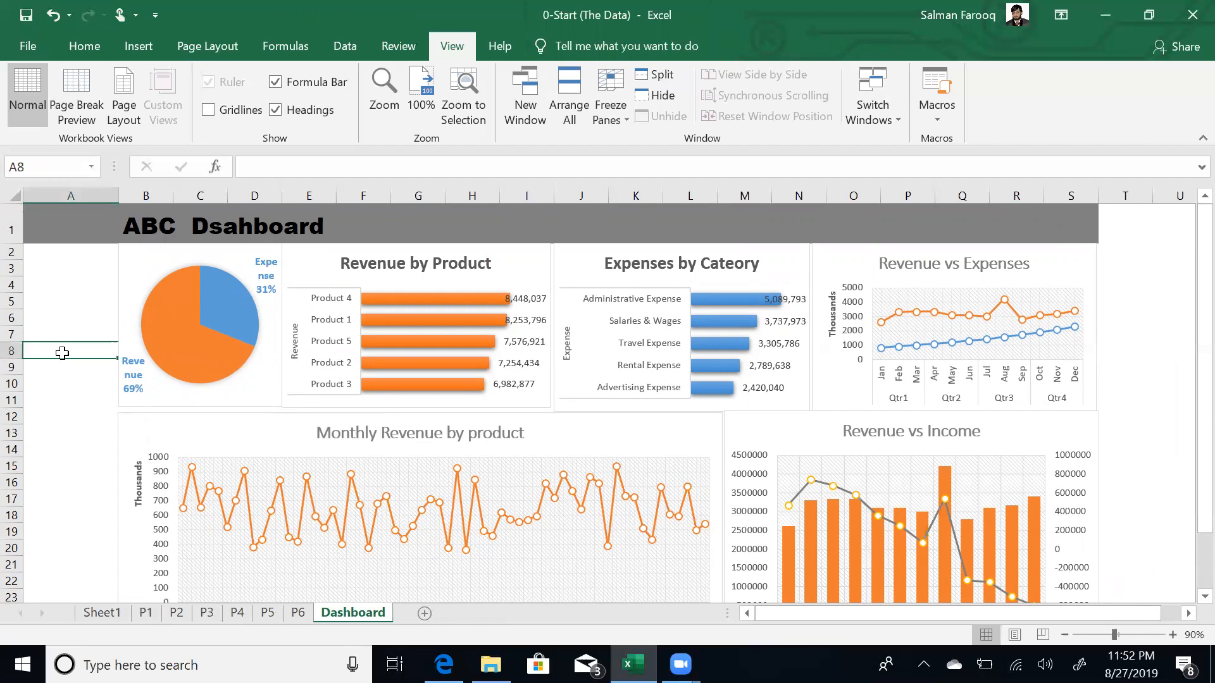
key(ctrl+Home)
key(Right)
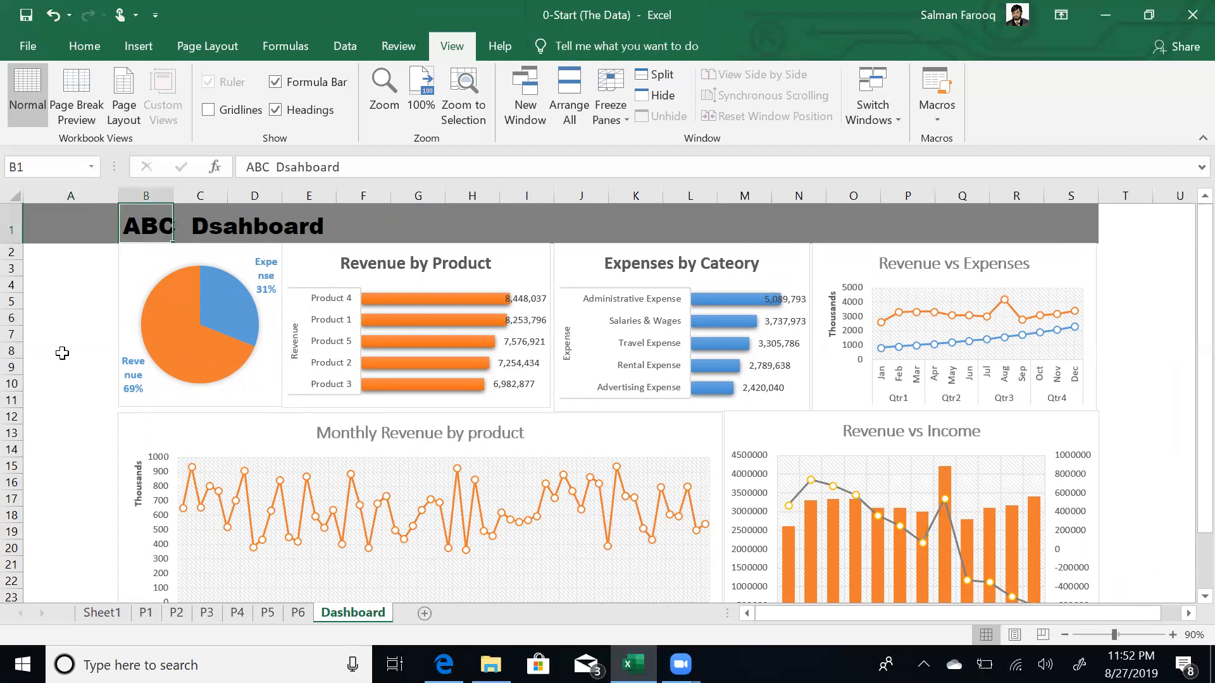
key(Down)
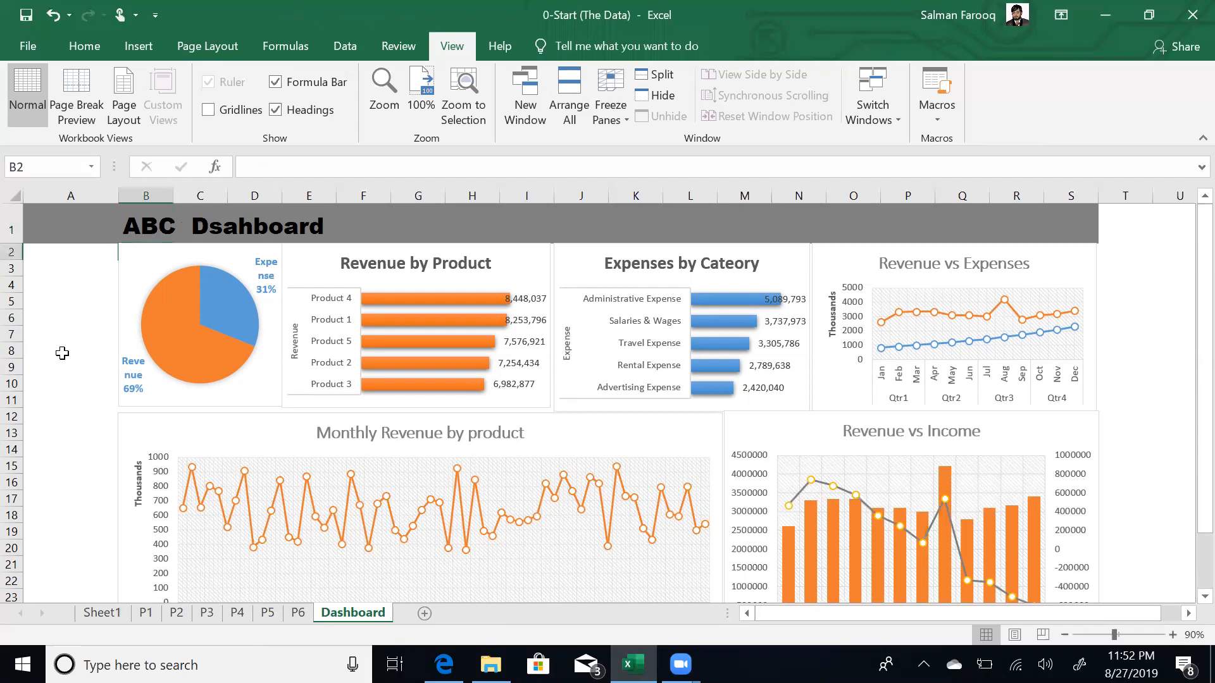
key(ctrl+Home)
key(Down)
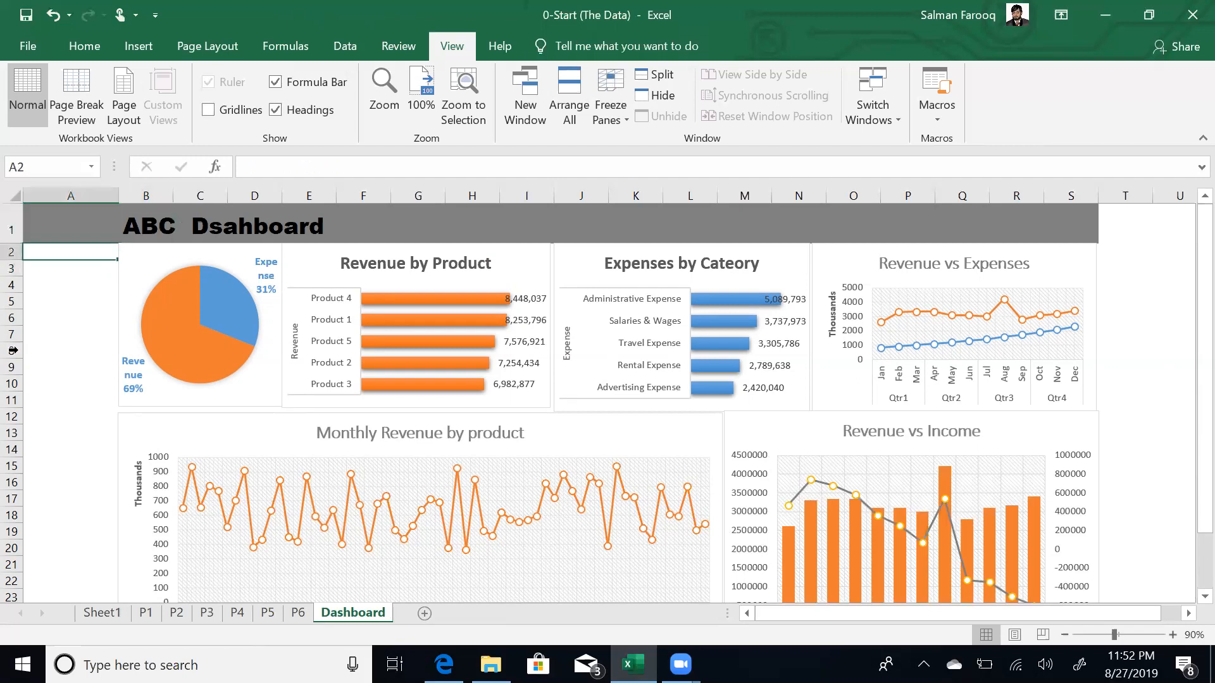
- Step through sheets P1–P3 to P4 and select the pivot's month row labels
click(150, 615)
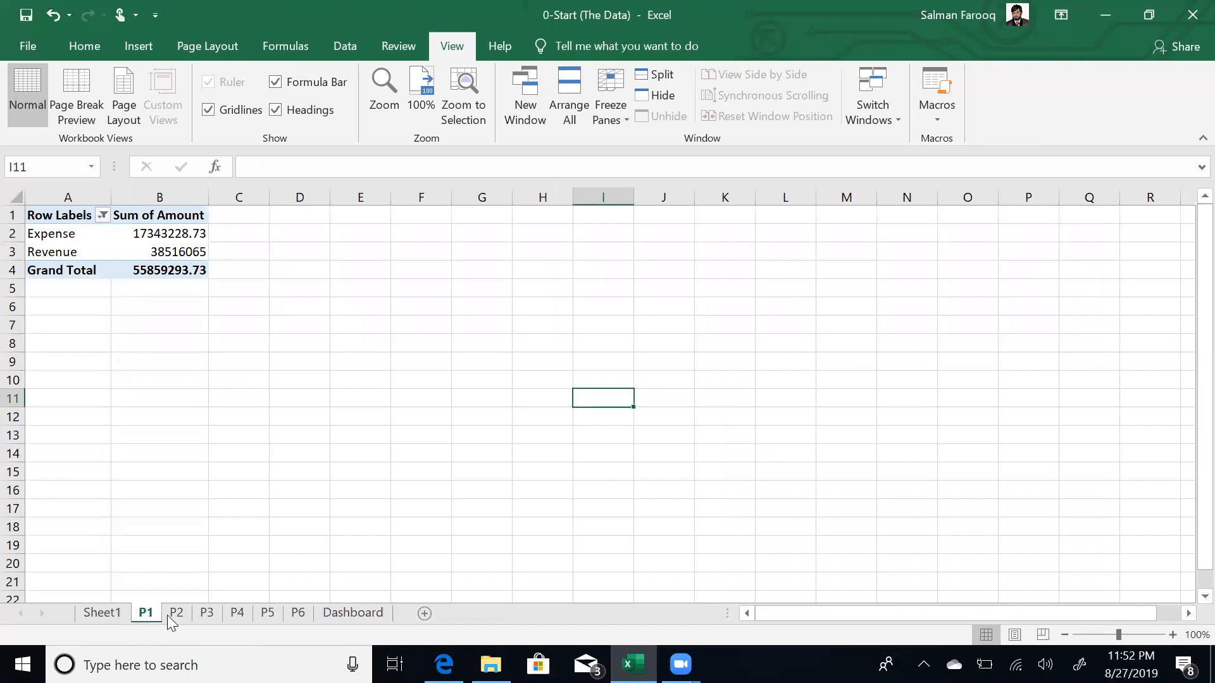
click(173, 616)
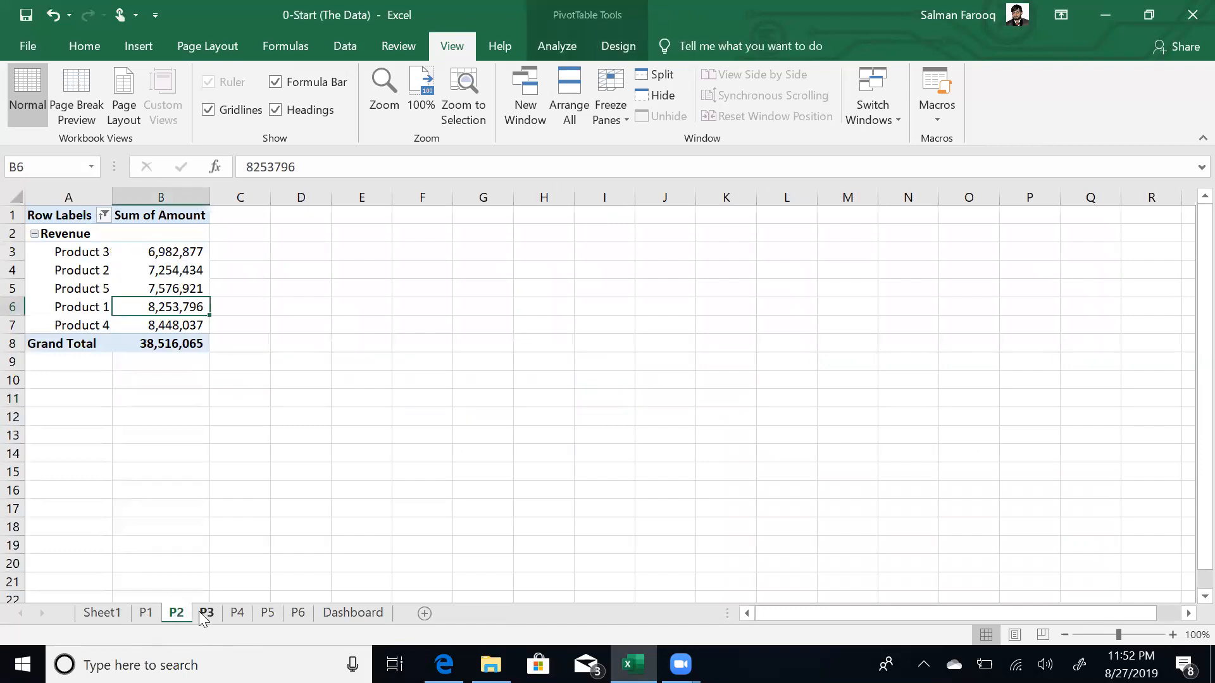
click(204, 615)
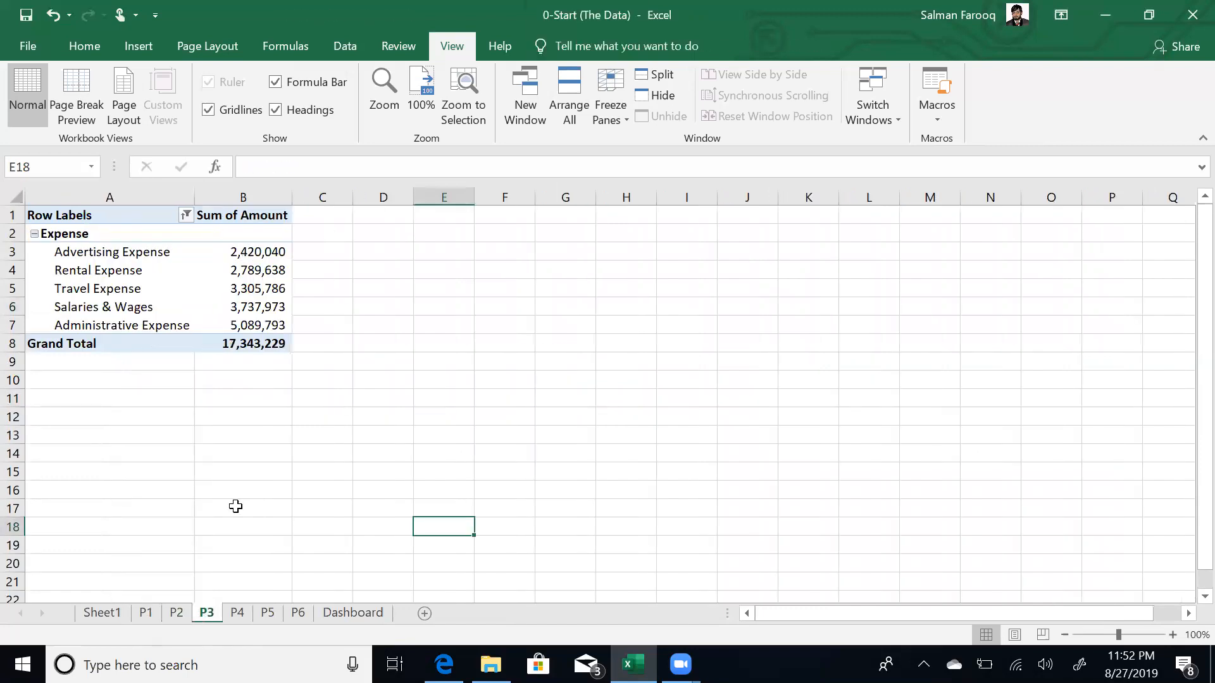
click(239, 613)
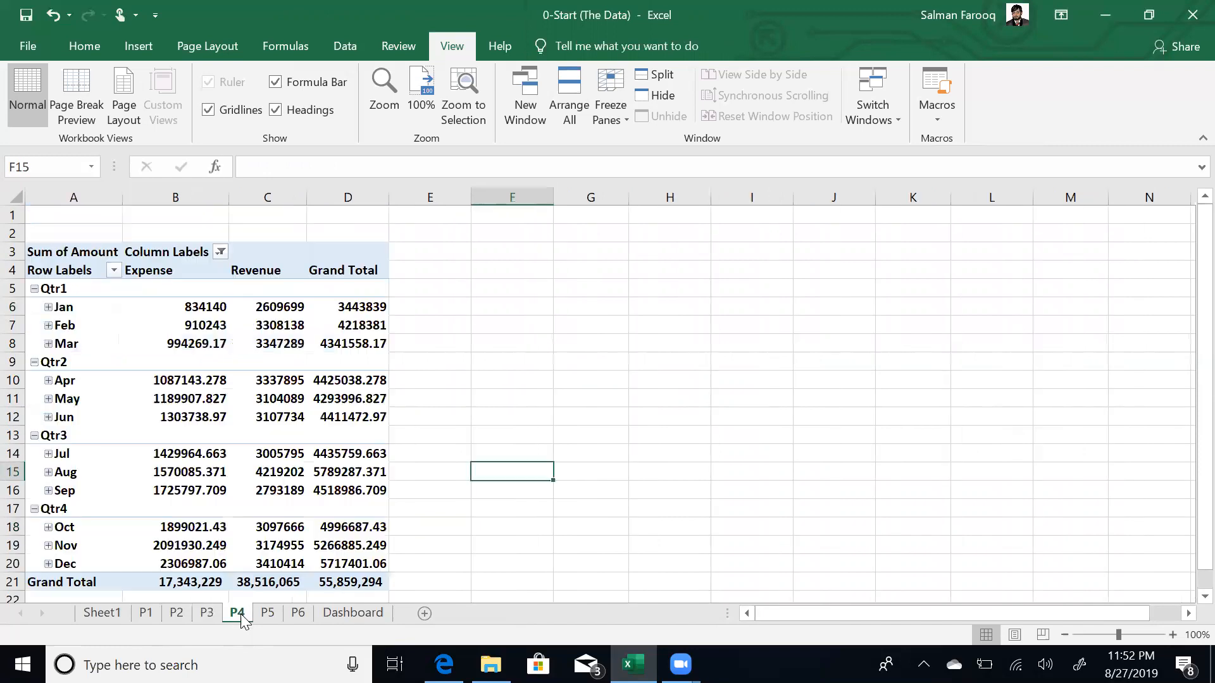
click(73, 314)
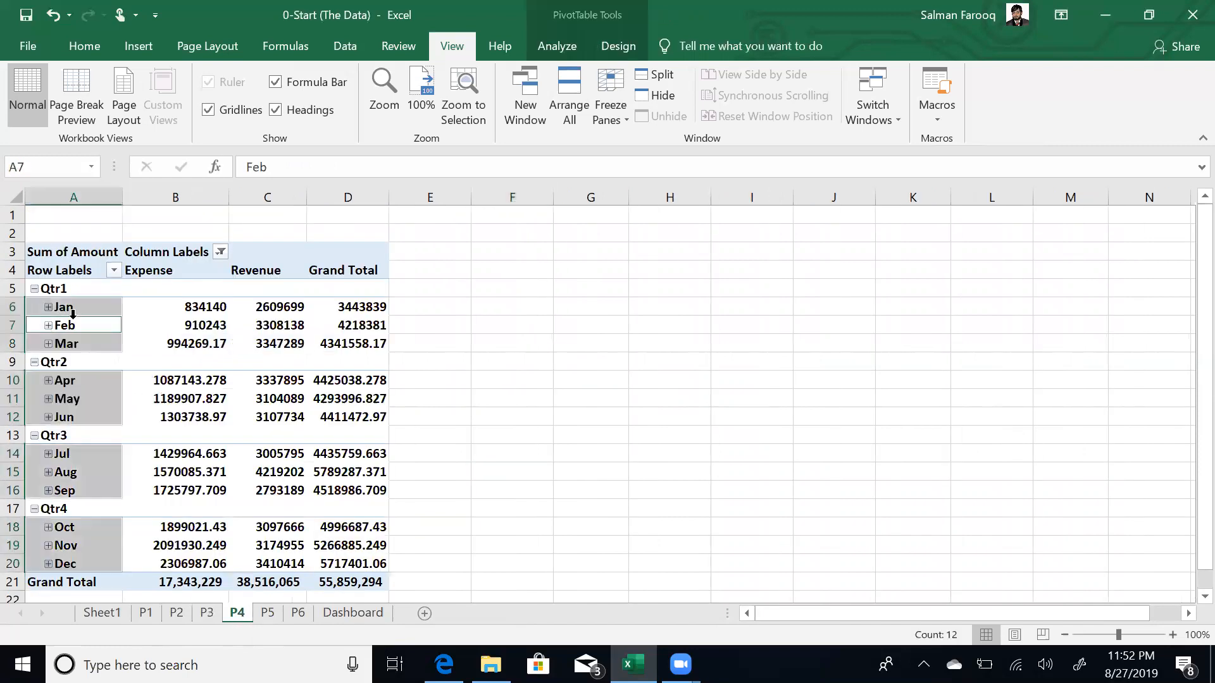
- Insert Period (Quarter) and Period (Month) slicers for the P4 pivot table
click(552, 42)
click(441, 73)
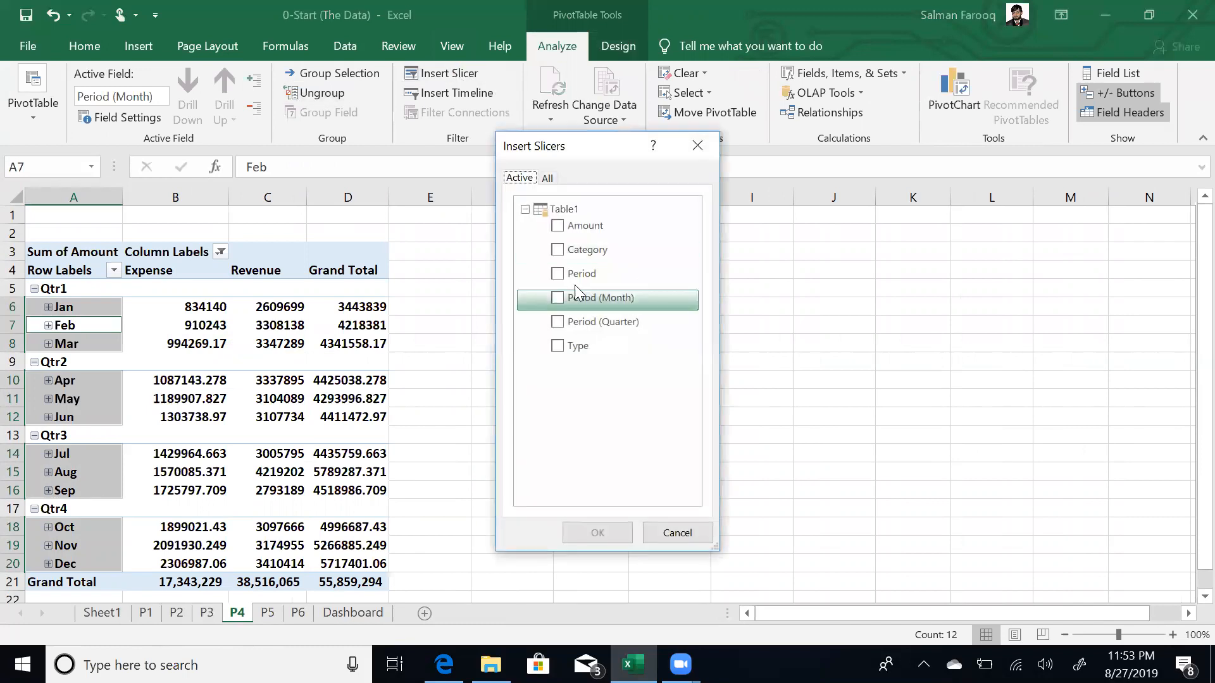
click(558, 321)
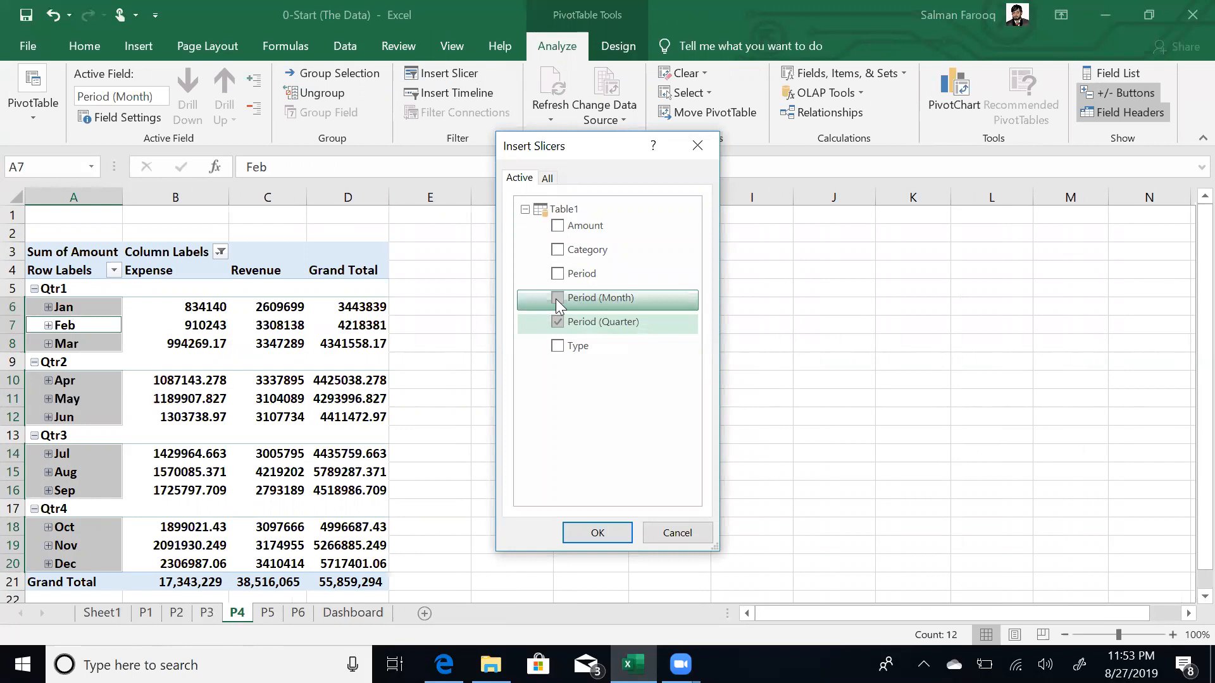
click(557, 298)
click(596, 534)
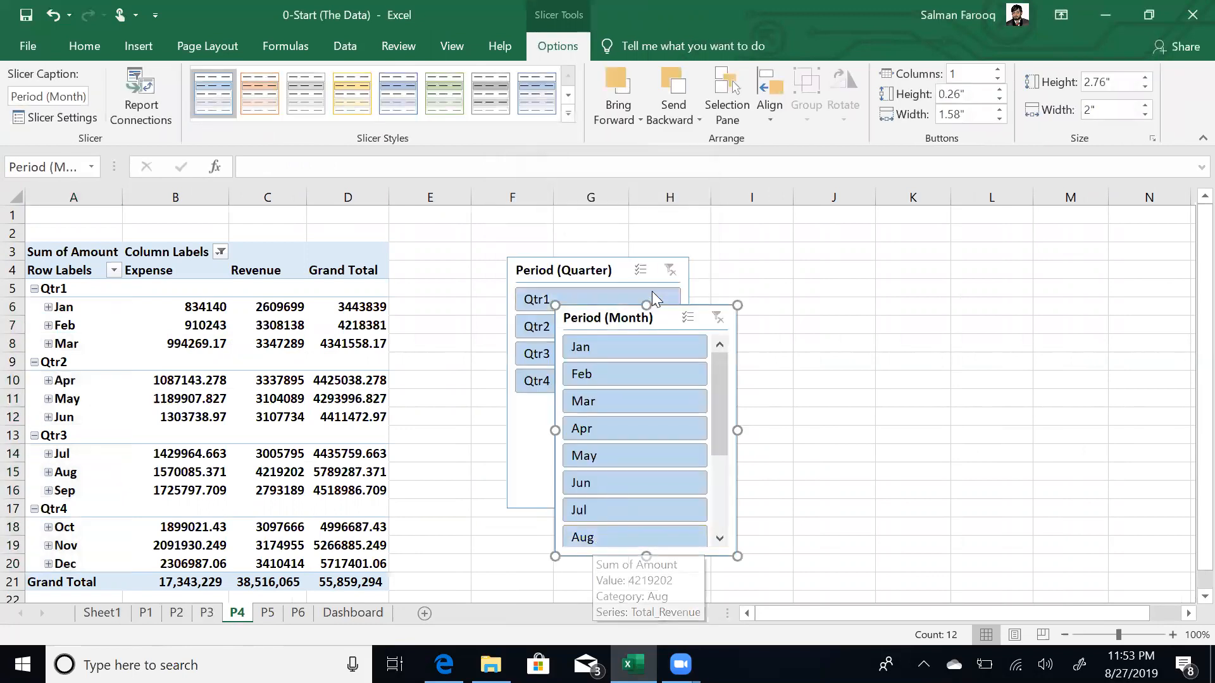
- Cut the Period (Quarter) slicer from P4 and go to the Dashboard sheet
click(622, 264)
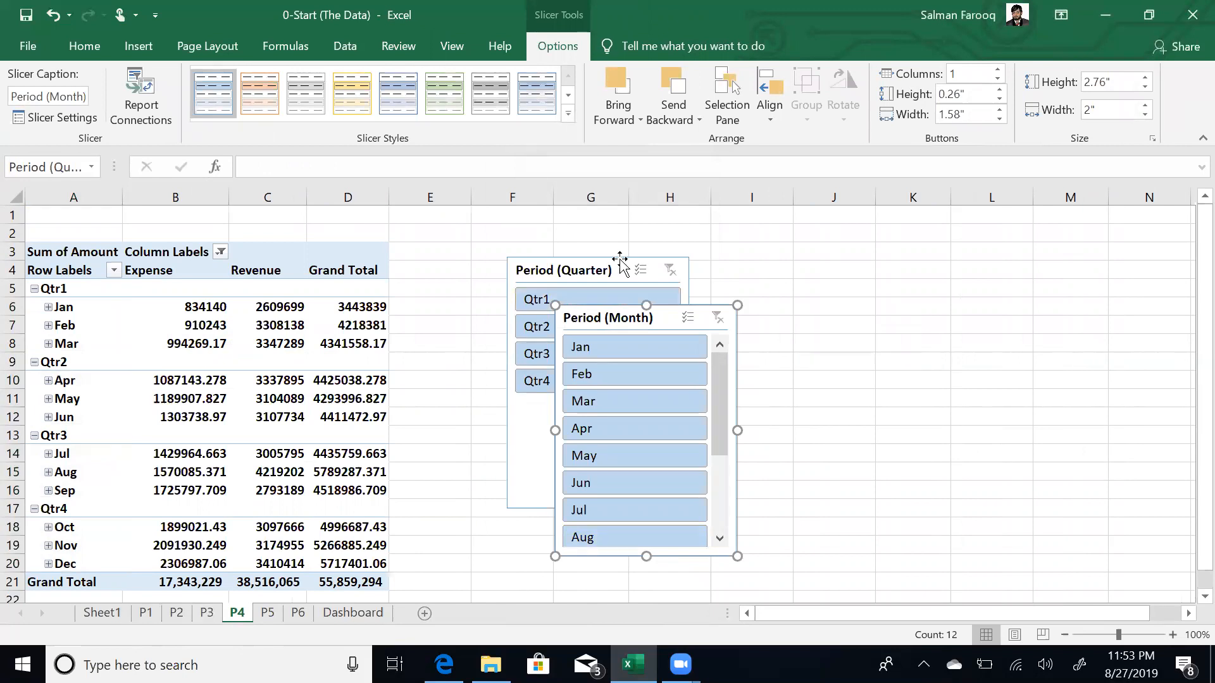
key(Delete)
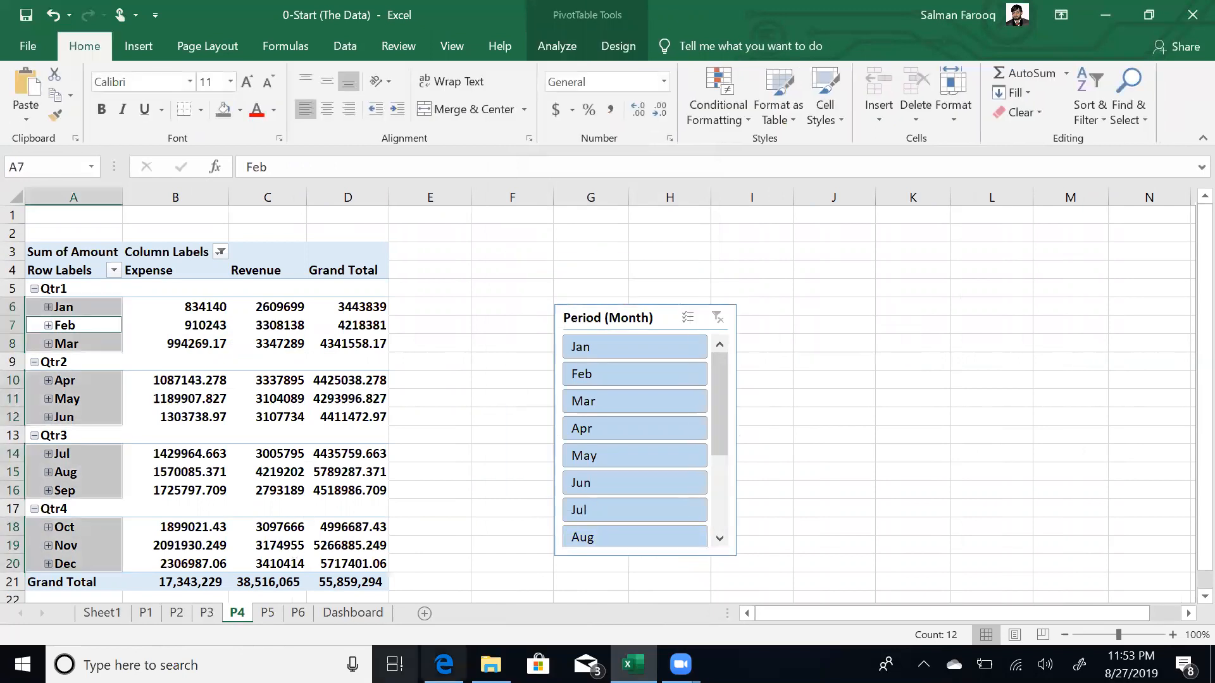
click(348, 613)
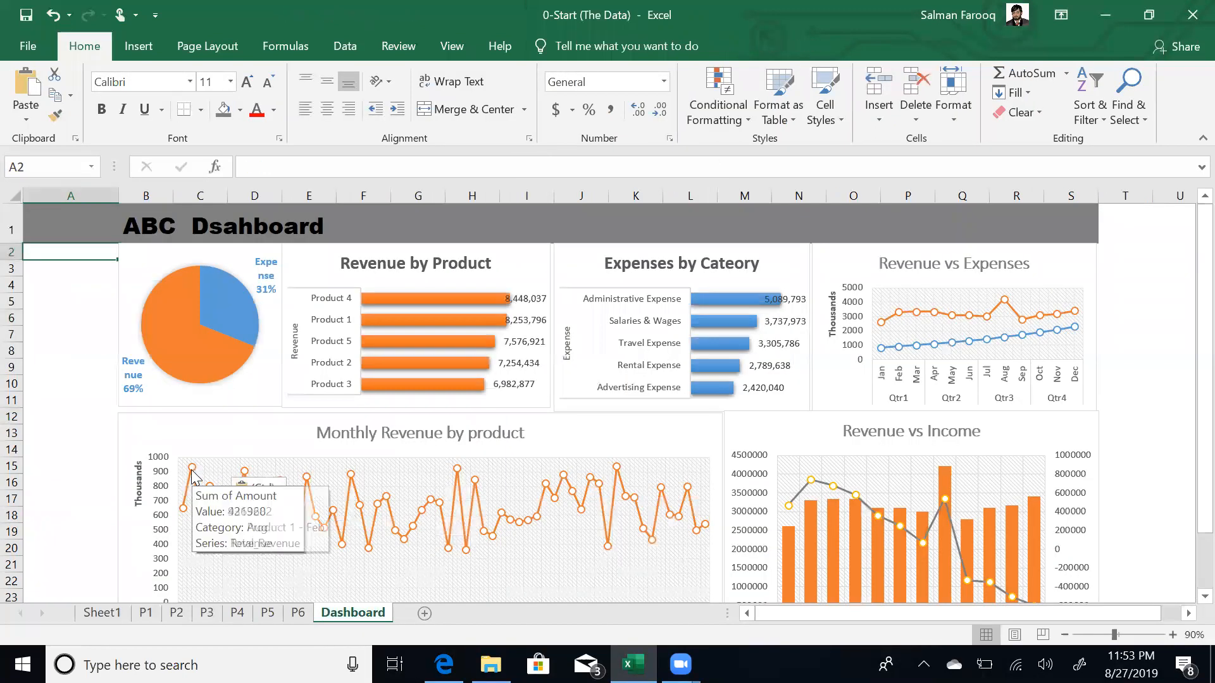
- Paste the Quarter slicer onto the Dashboard and shrink it to clear the pie chart
key(ctrl+v)
drag(187, 469, 113, 389)
click(85, 420)
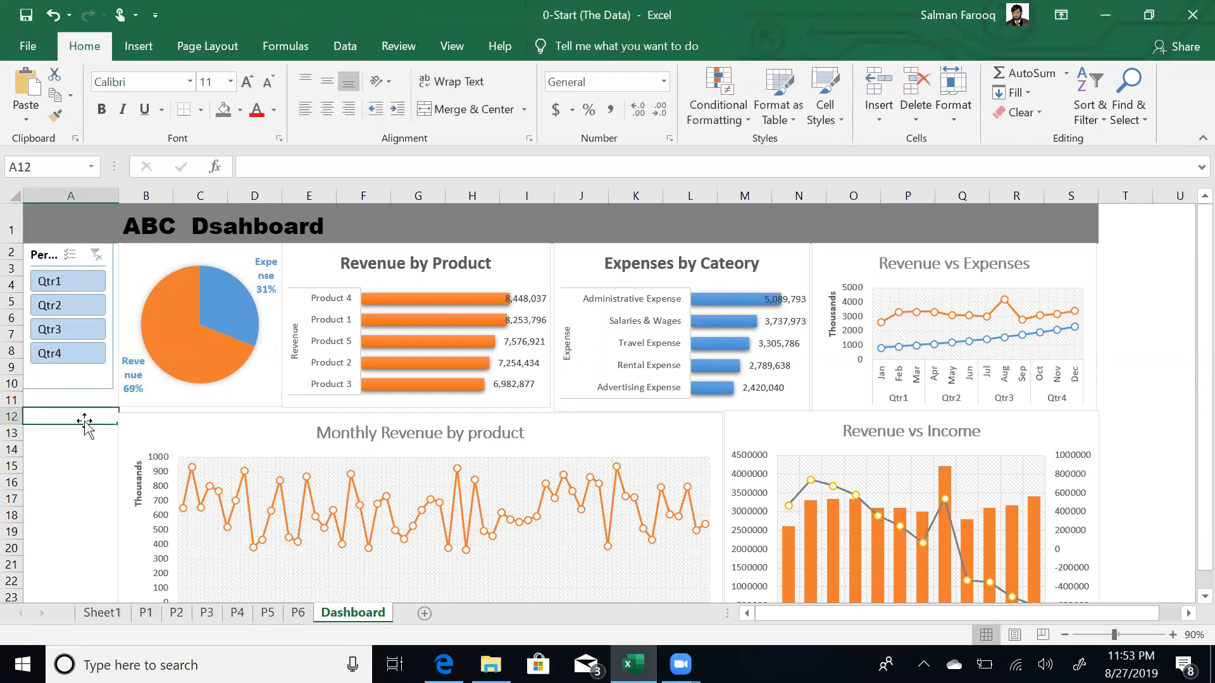
key(Up)
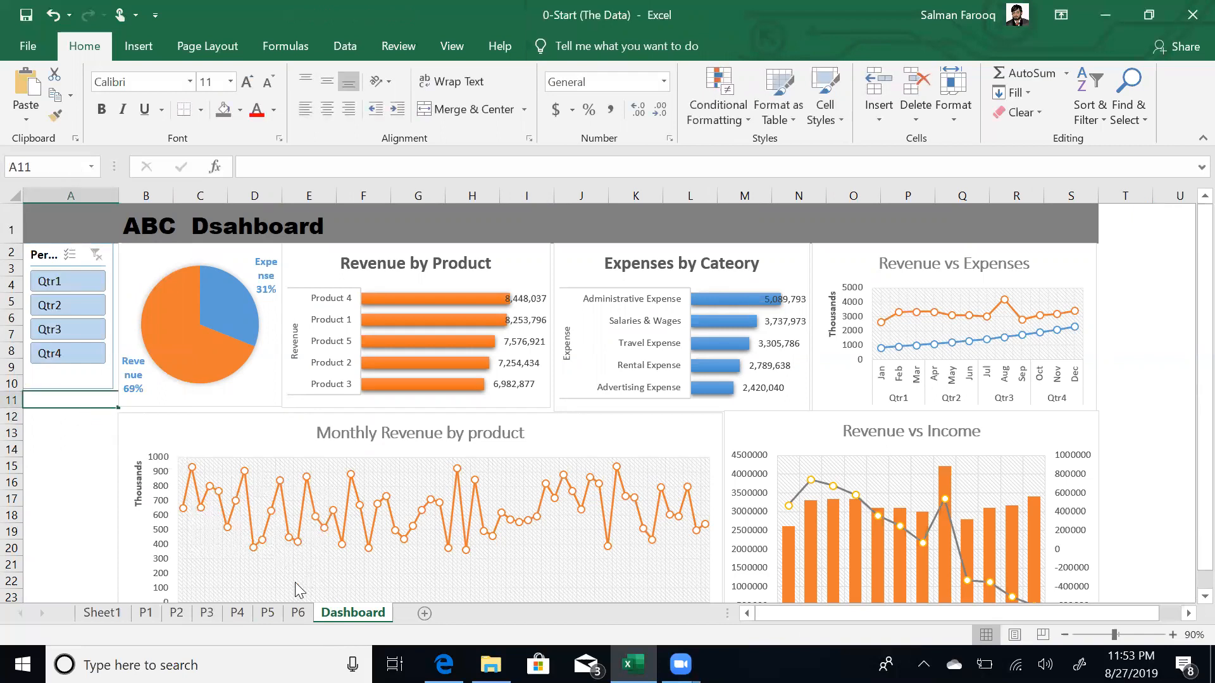
- Cut the Period (Month) slicer from P4 and paste it onto the Dashboard
click(268, 613)
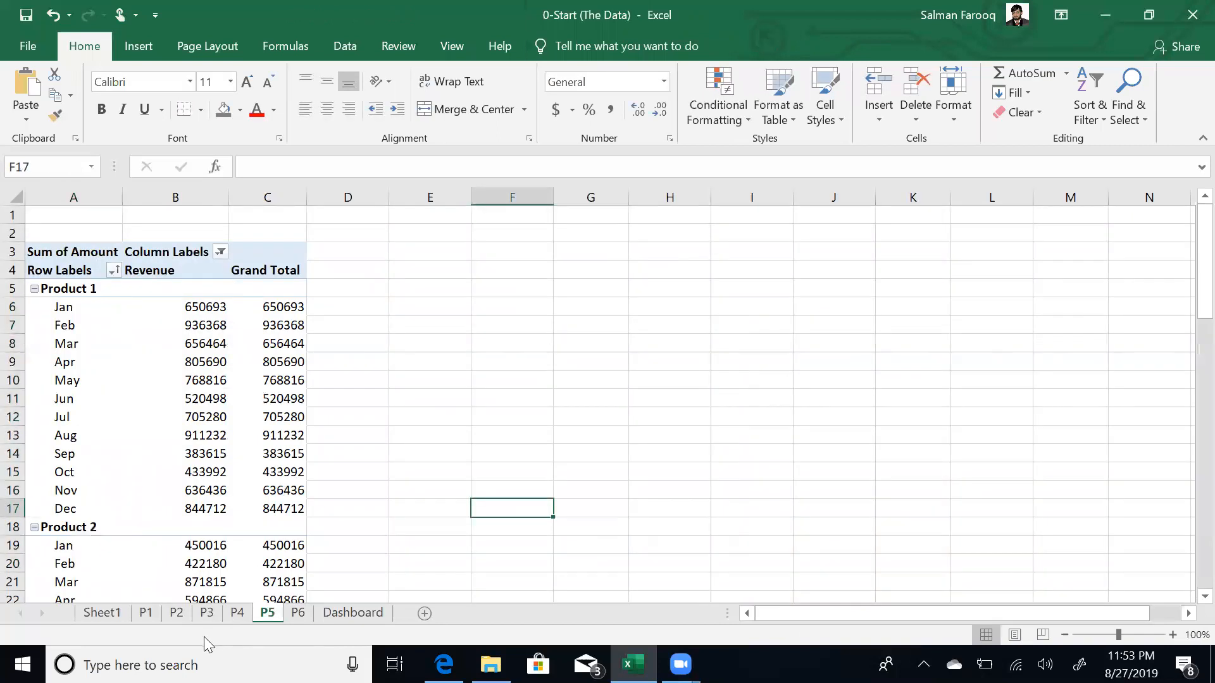
click(237, 613)
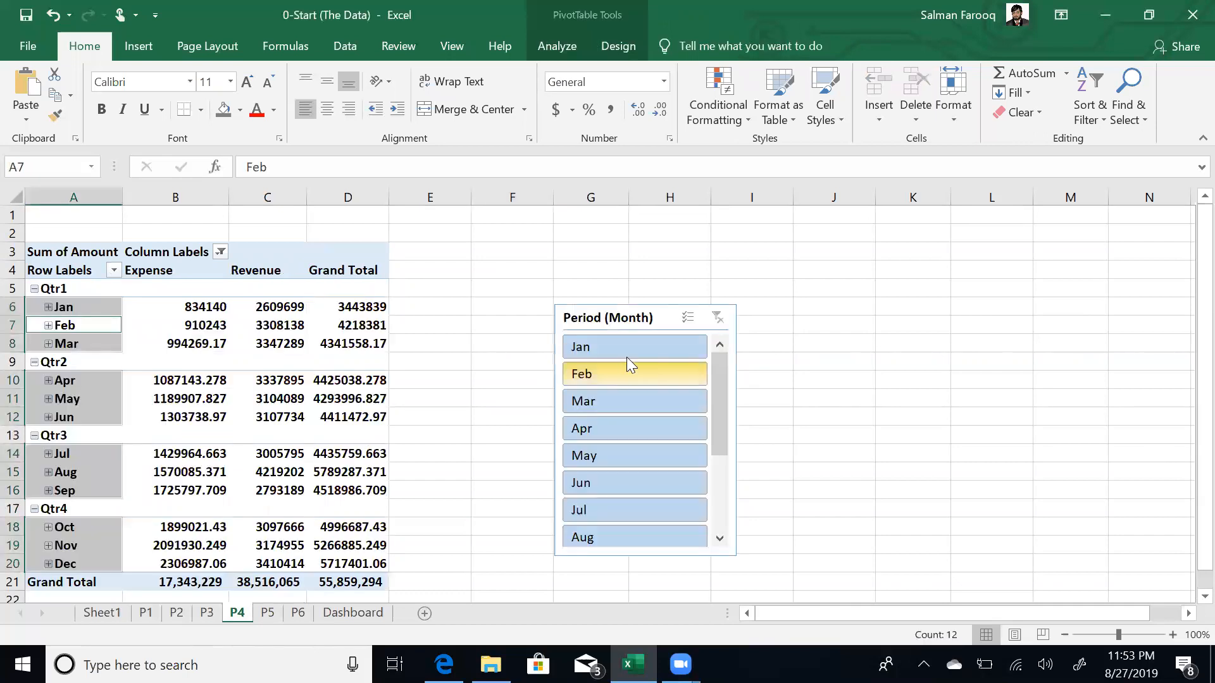
click(663, 318)
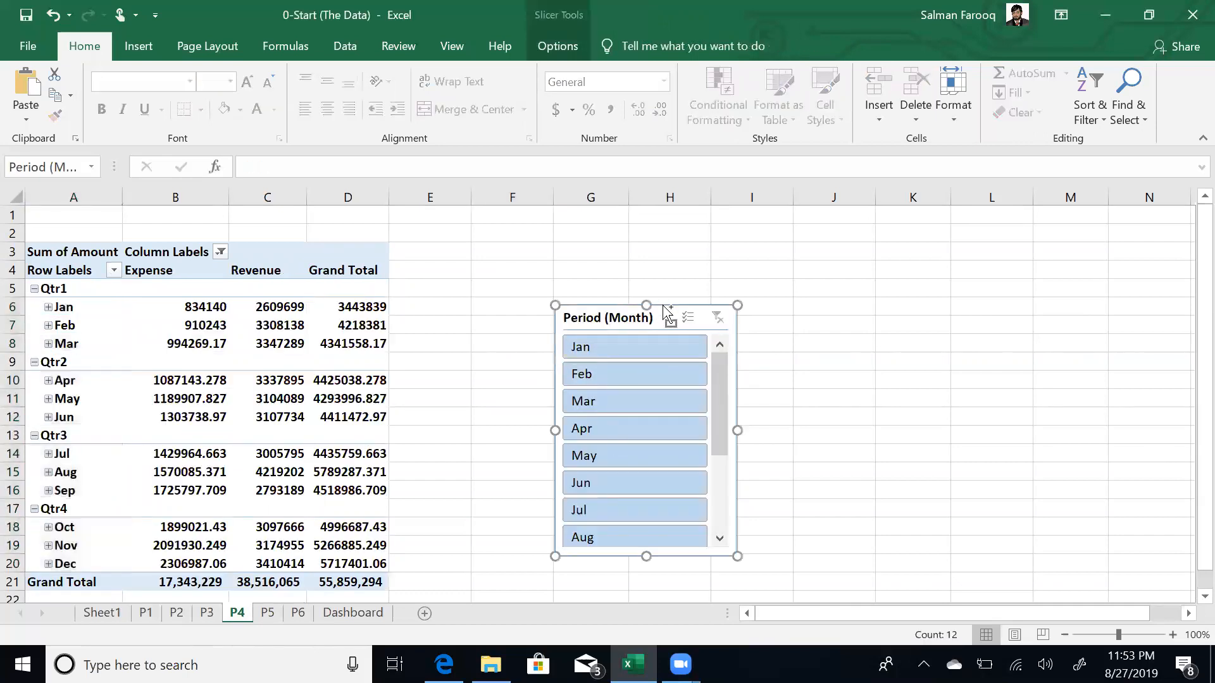
key(Delete)
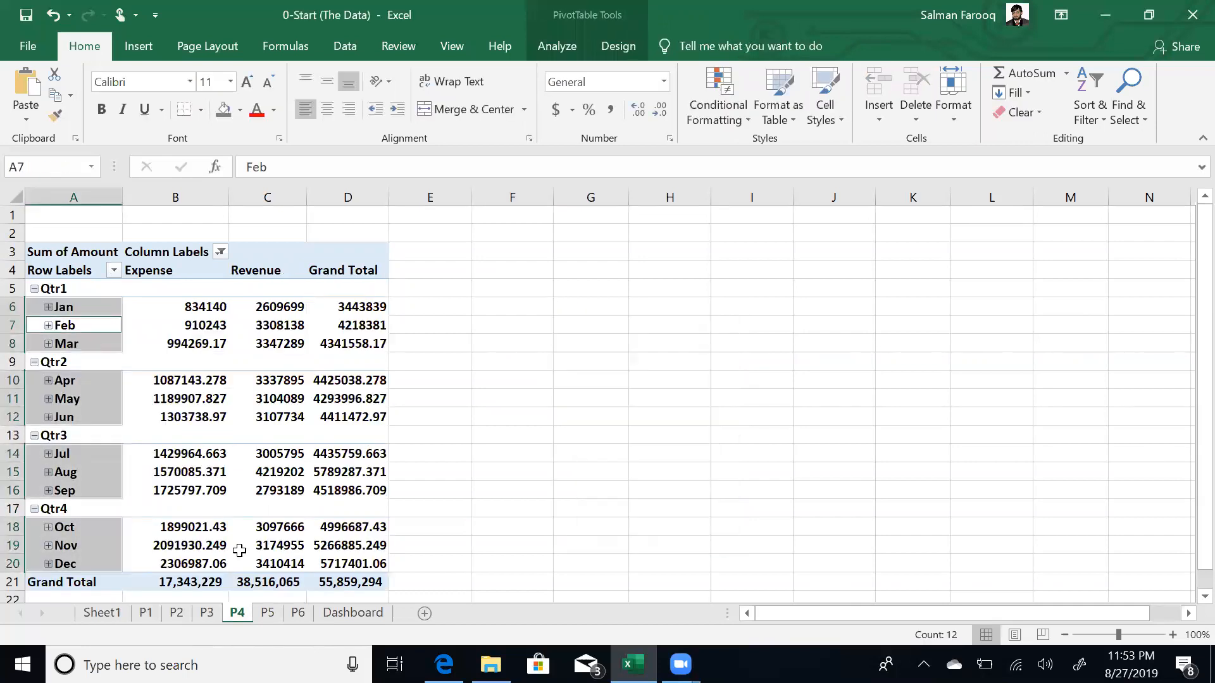
click(352, 612)
key(ctrl+v)
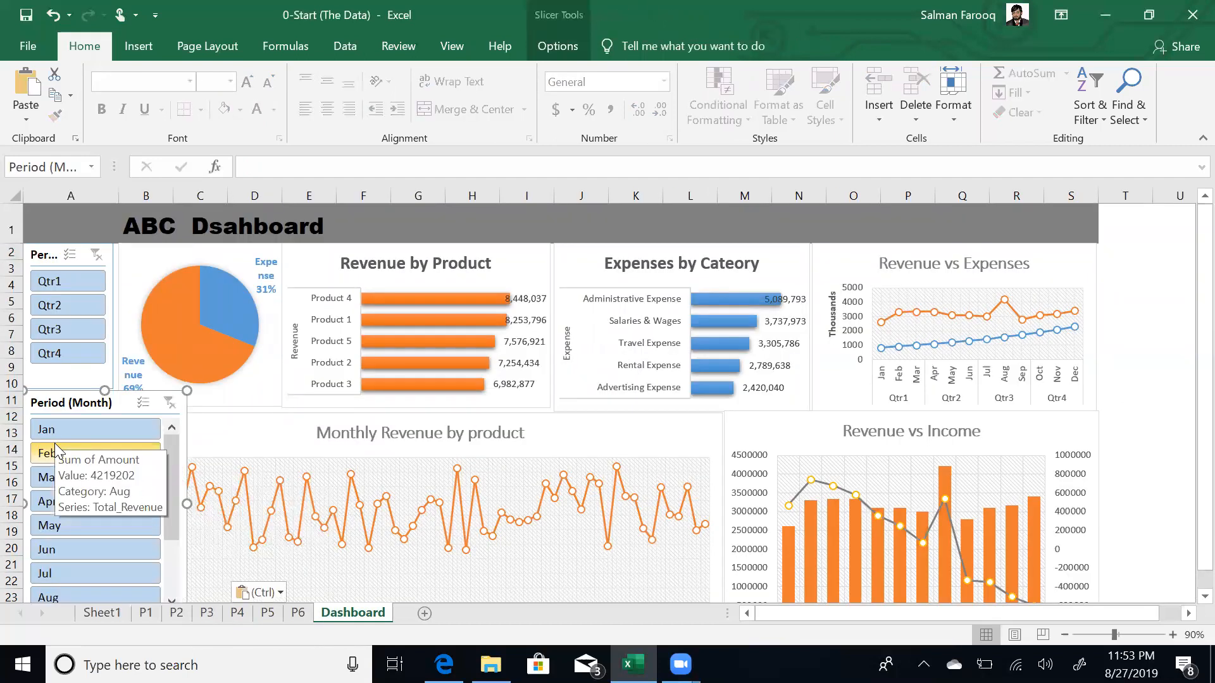
- Resize the Month slicer to show all months, with 1-inch wide, 0.2-inch tall buttons
click(1205, 597)
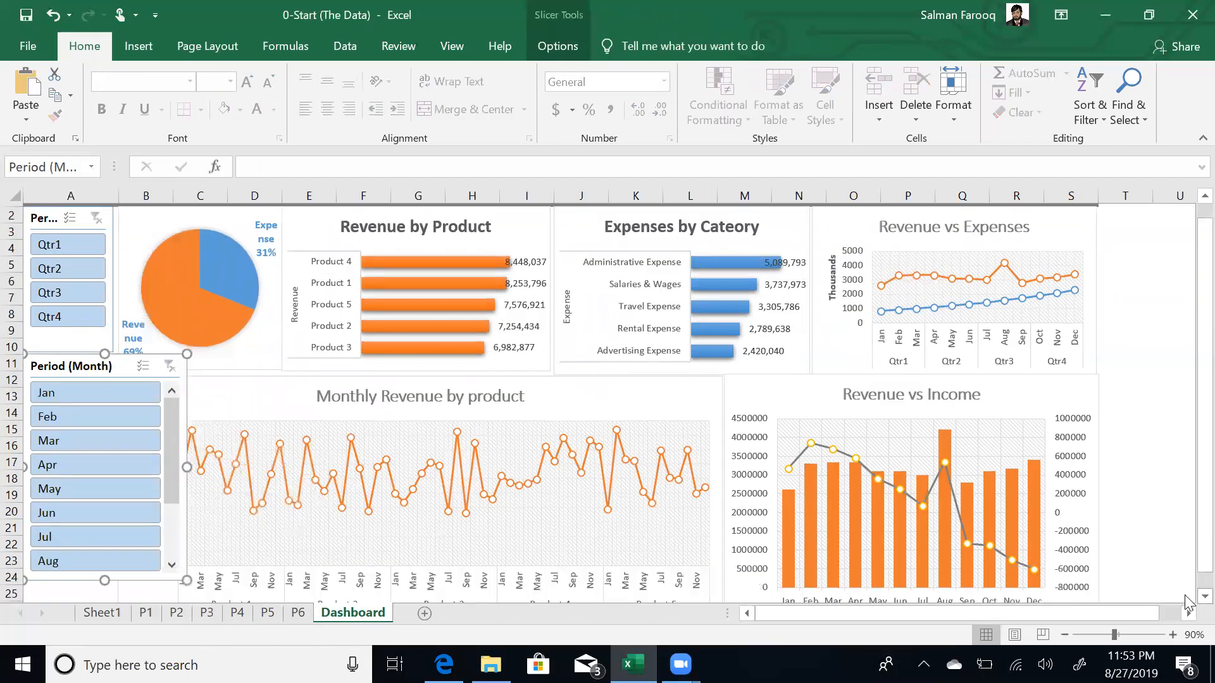
click(1204, 597)
click(1205, 597)
click(1205, 597)
drag(184, 528, 122, 596)
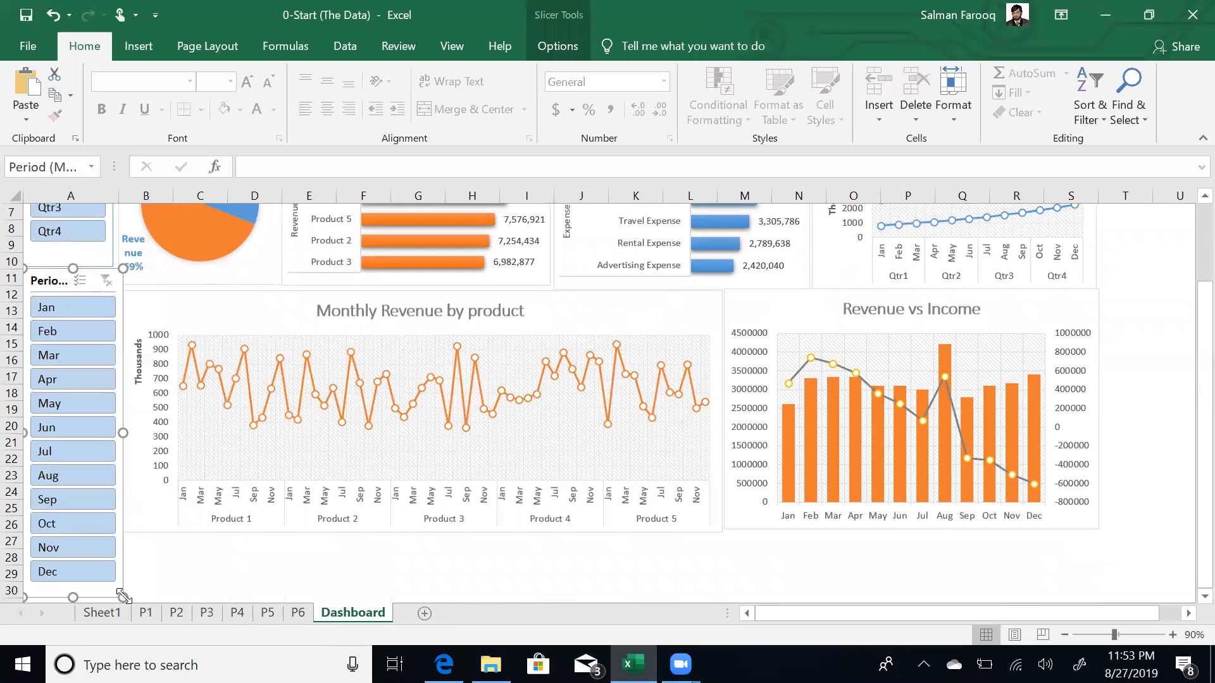
click(566, 51)
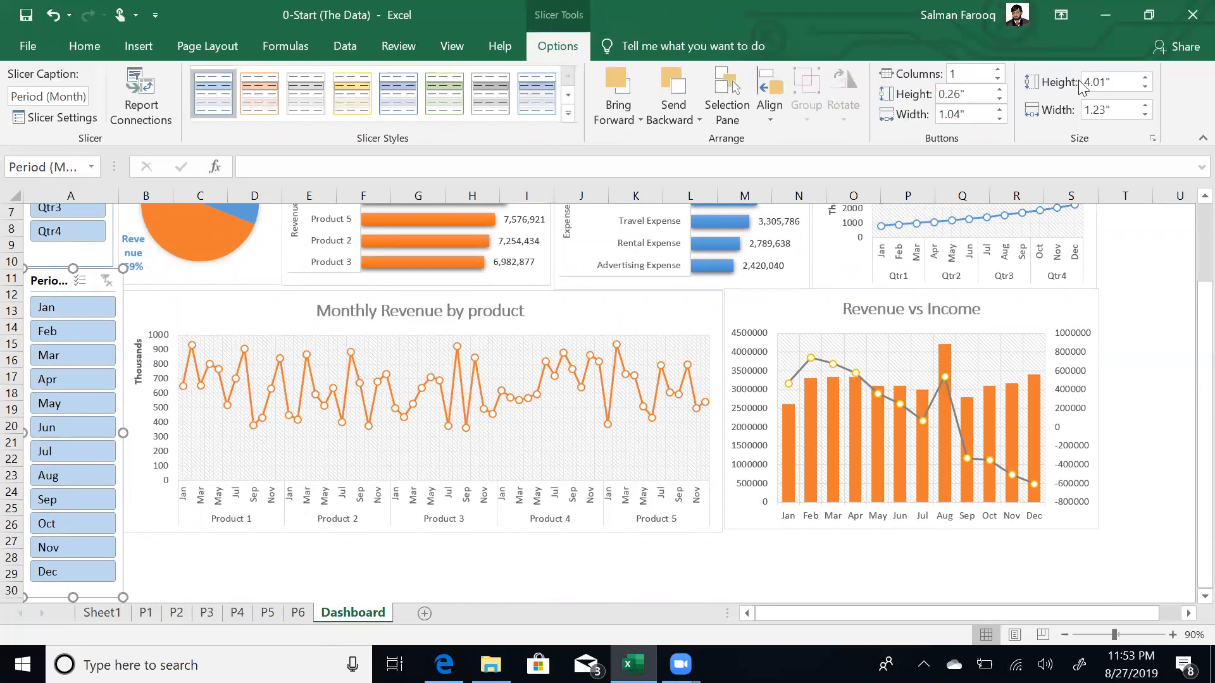
click(1000, 119)
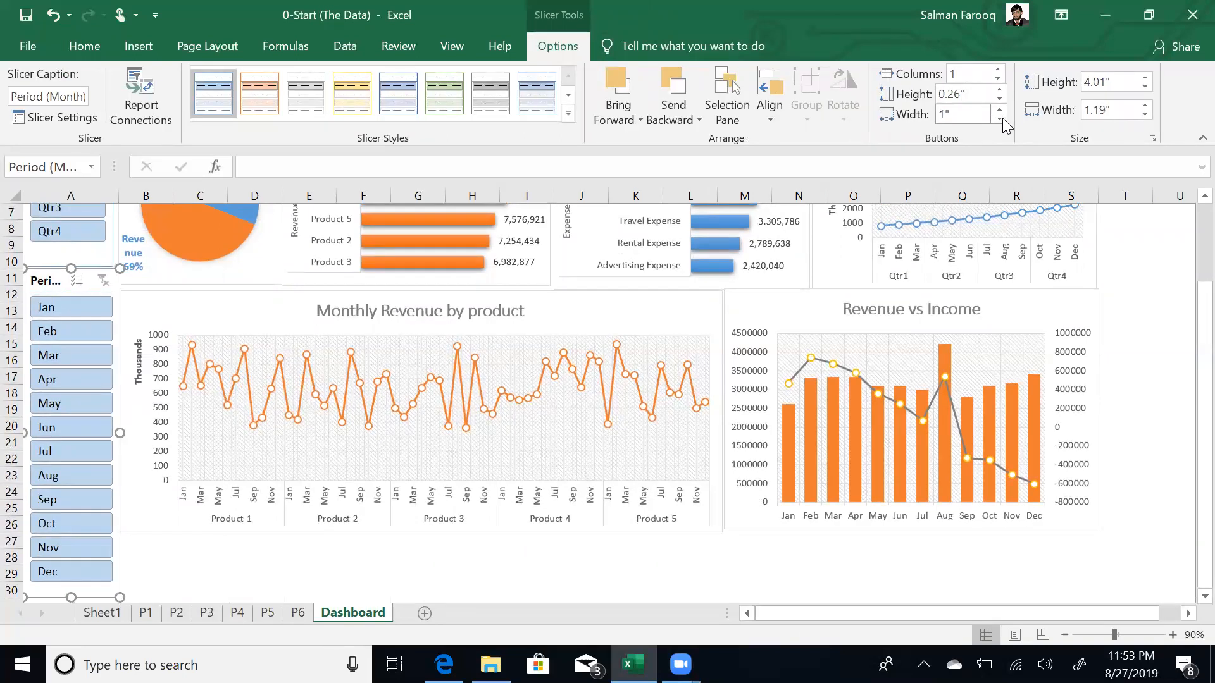
click(1000, 100)
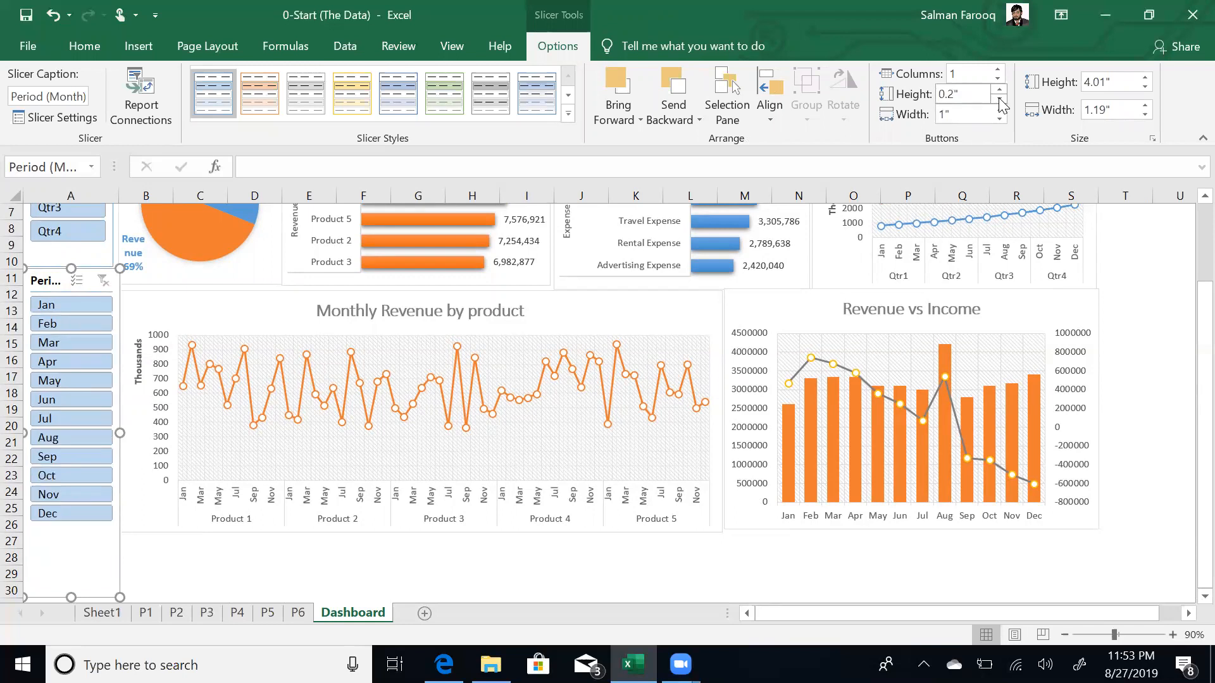
key(Escape)
- Set the Quarter slicer's button height to 0.2 inch
click(76, 252)
click(1000, 99)
key(Escape)
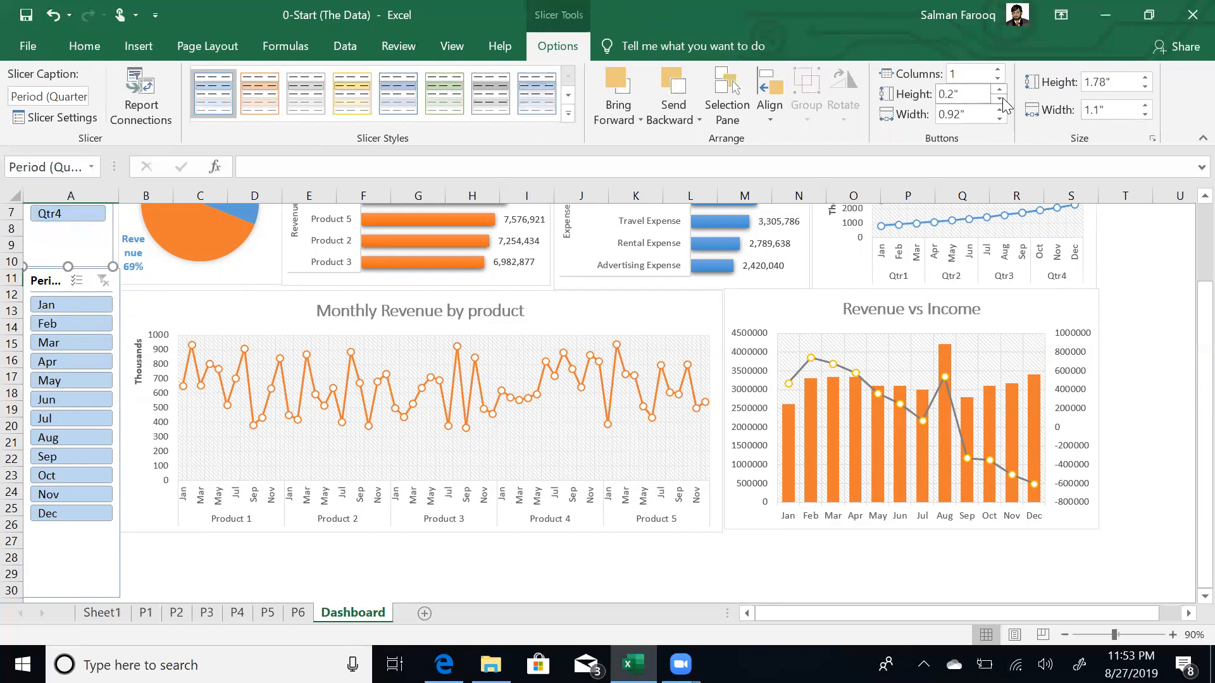
click(1173, 508)
key(ctrl+Up)
- Shorten the Quarter slicer to fit its four buttons
key(ctrl+Left)
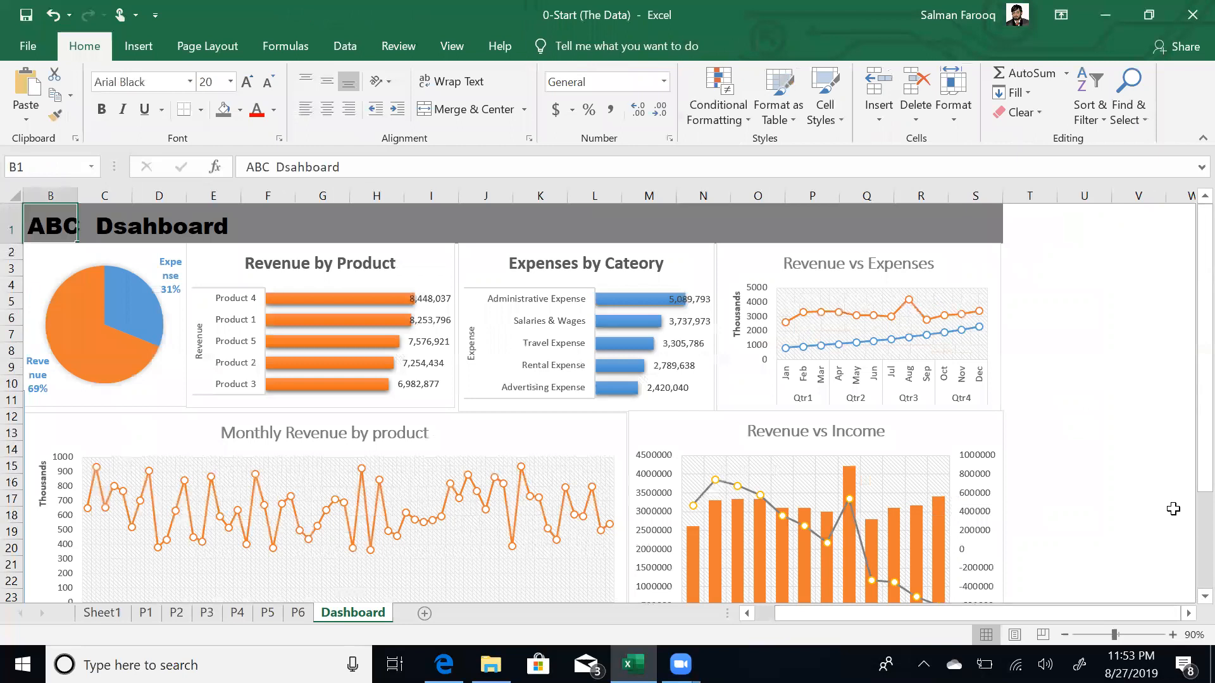
key(ctrl+Left)
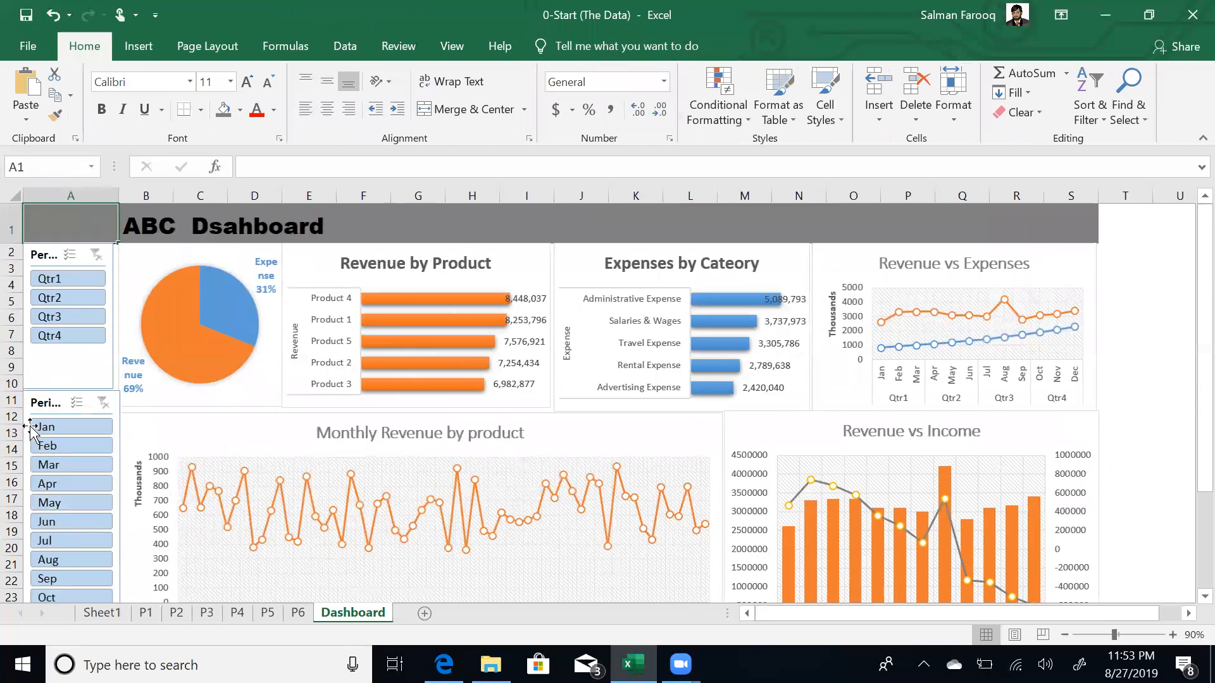
click(67, 371)
drag(68, 388, 67, 355)
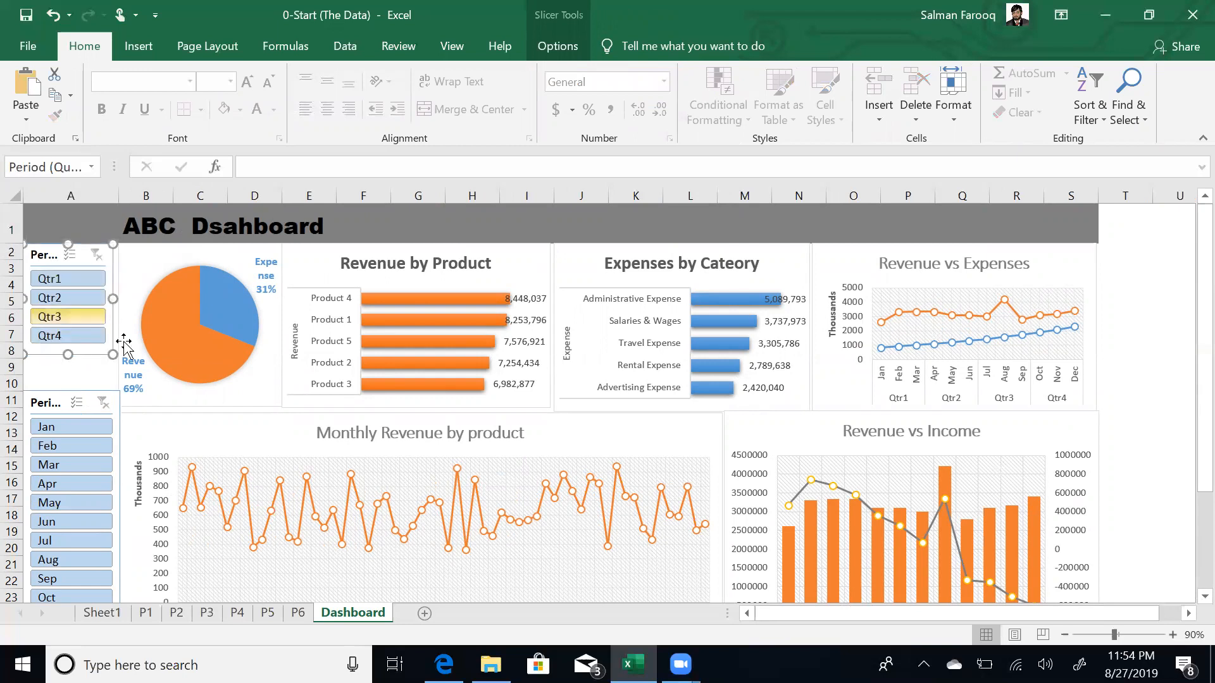
- Move the Month slicer up directly beneath the Quarter slicer and narrow it
click(65, 380)
drag(47, 394, 45, 361)
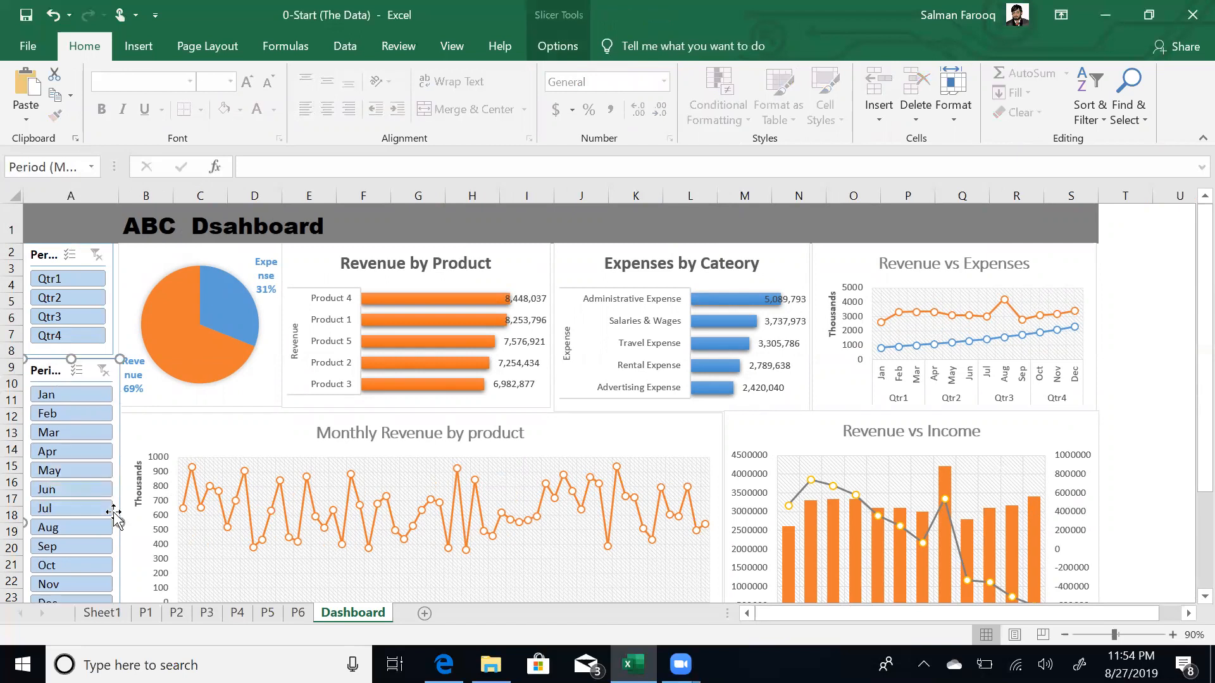
drag(119, 521, 109, 519)
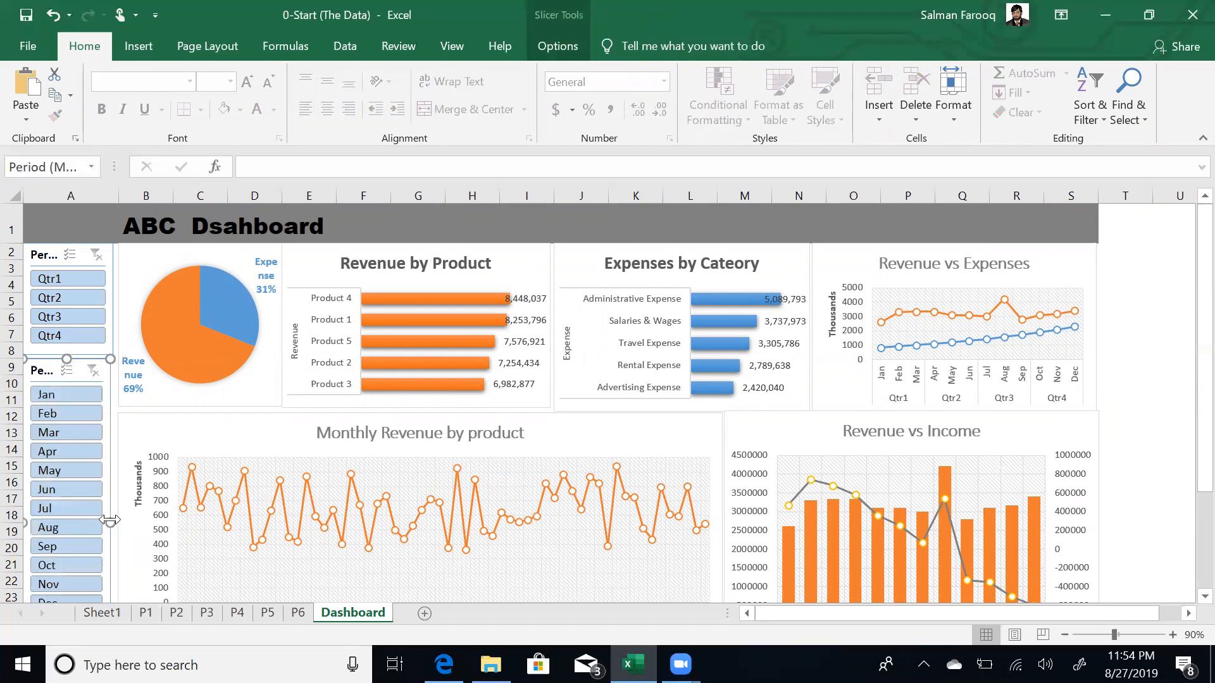
key(Escape)
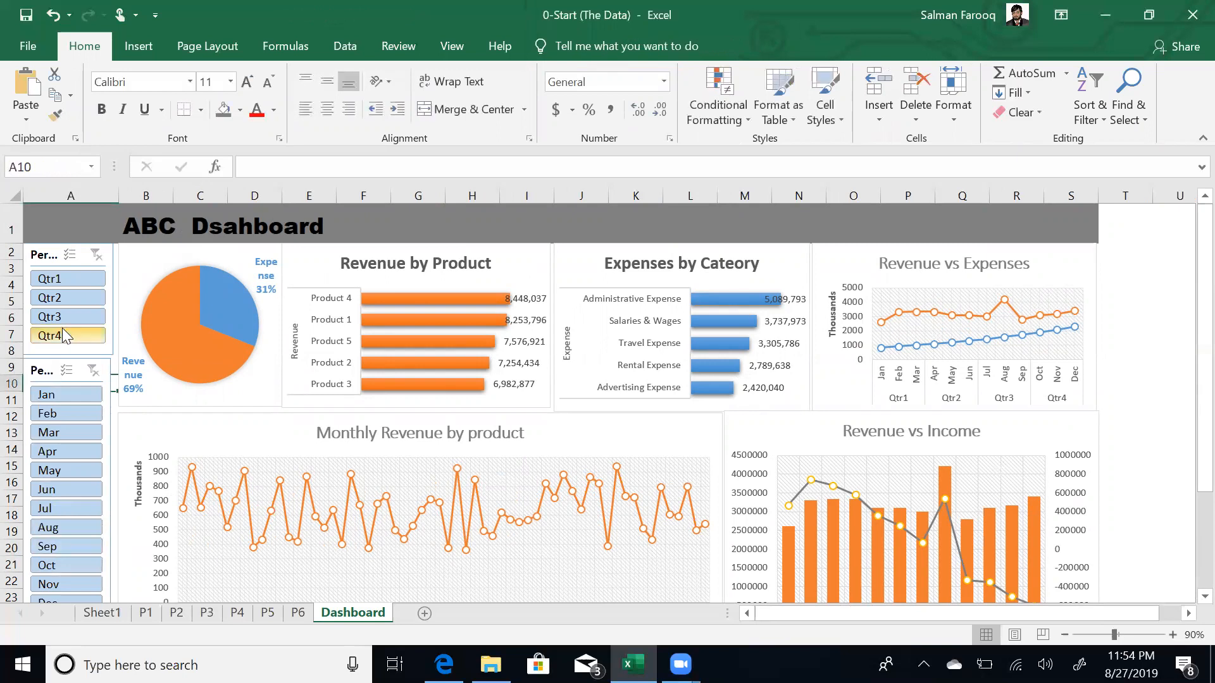
click(72, 280)
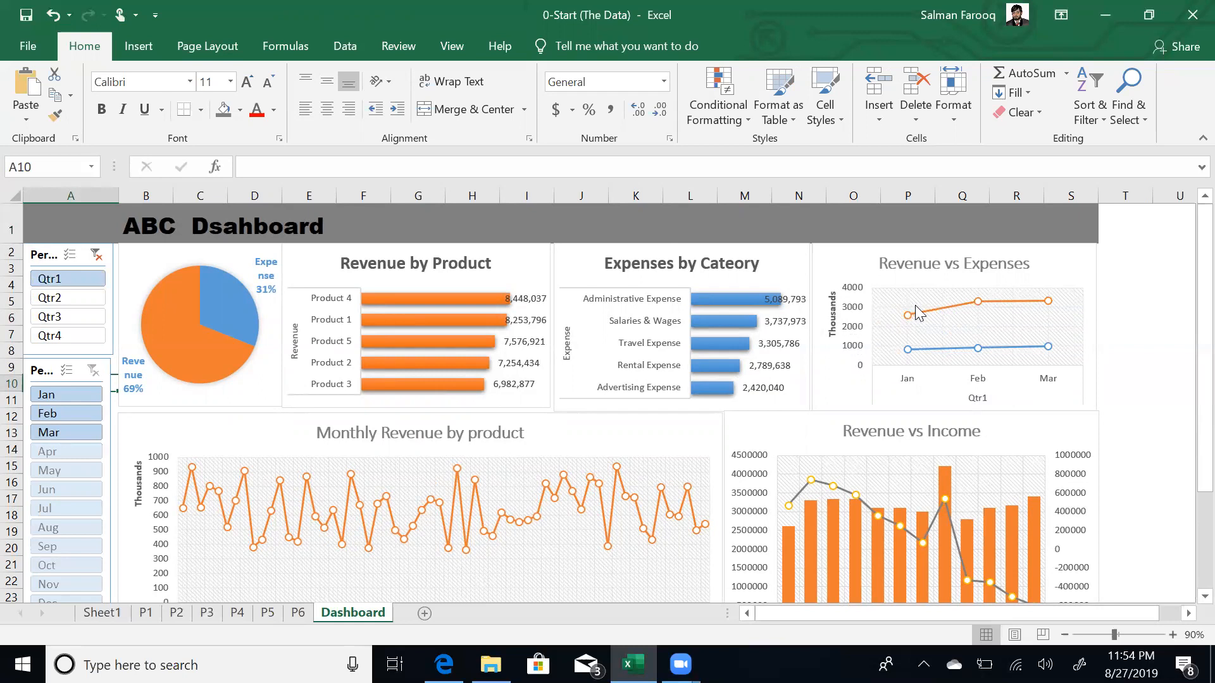
click(82, 300)
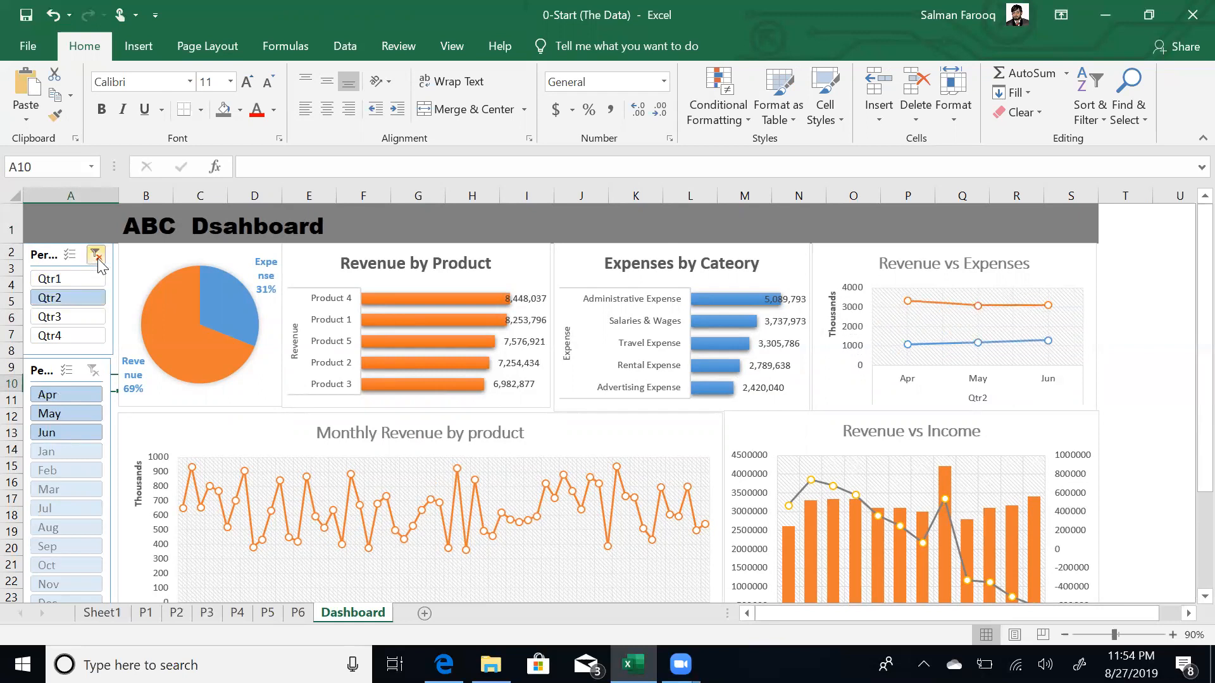
click(97, 258)
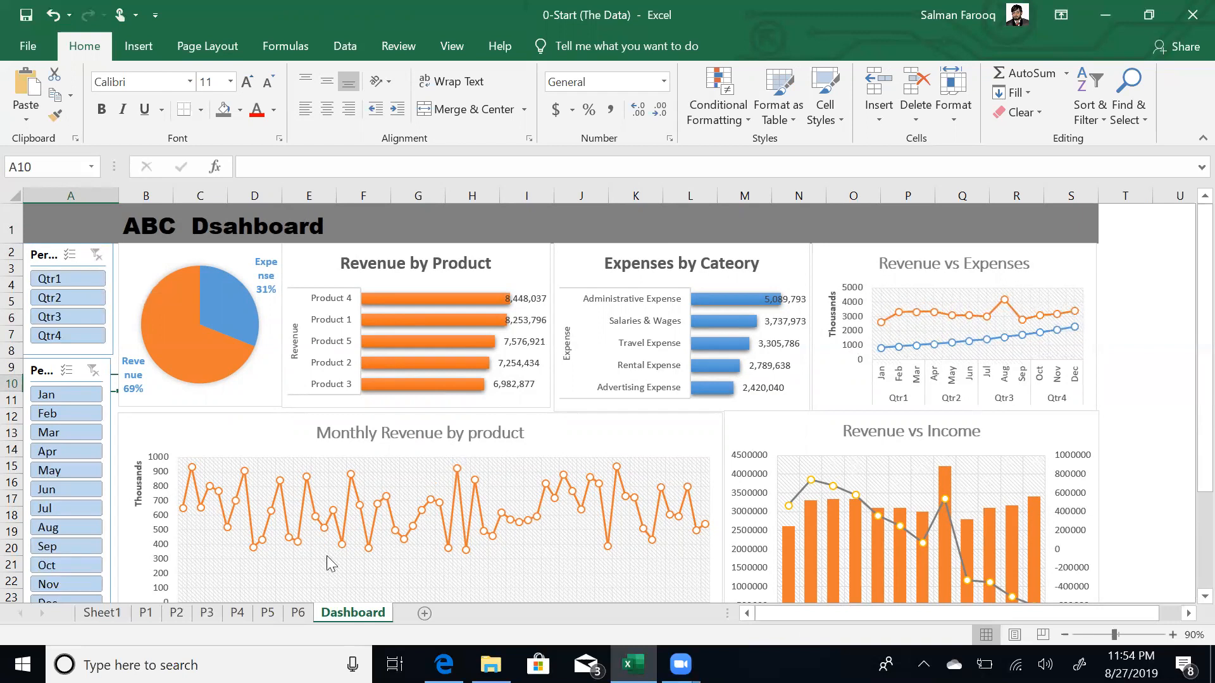
click(44, 253)
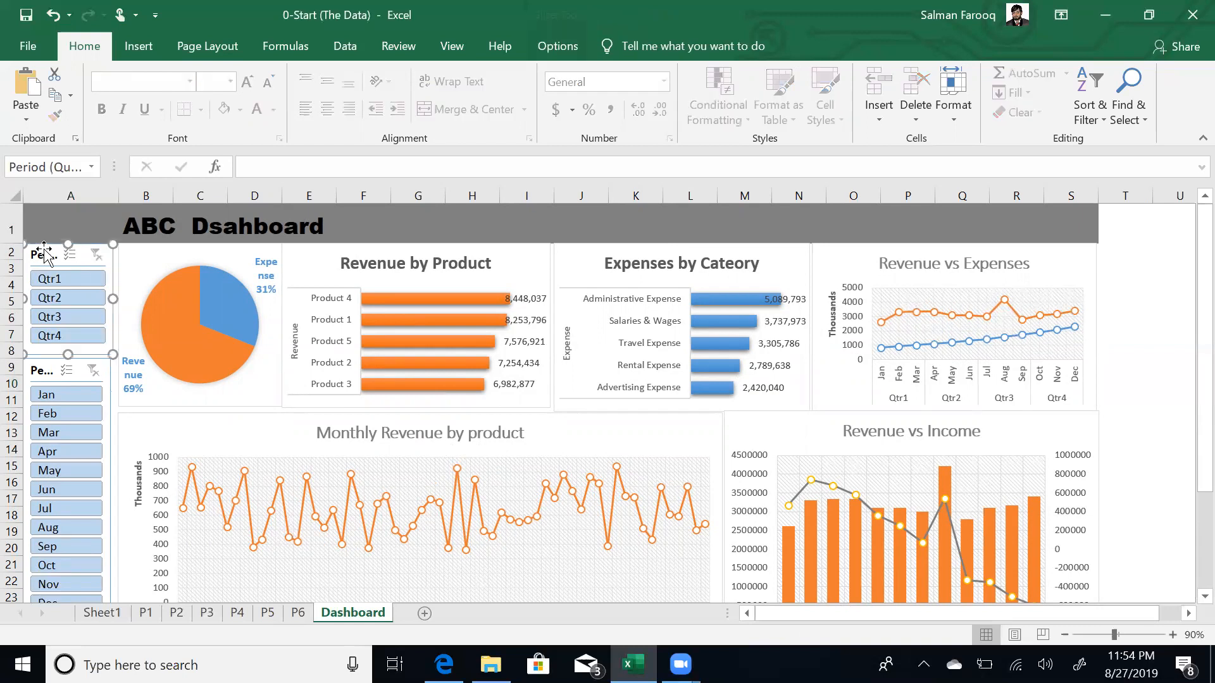
- Set the Quarter slicer's report connections to the P3 and P5 ExpByCateg pivots, unticking P4, and apply
click(549, 48)
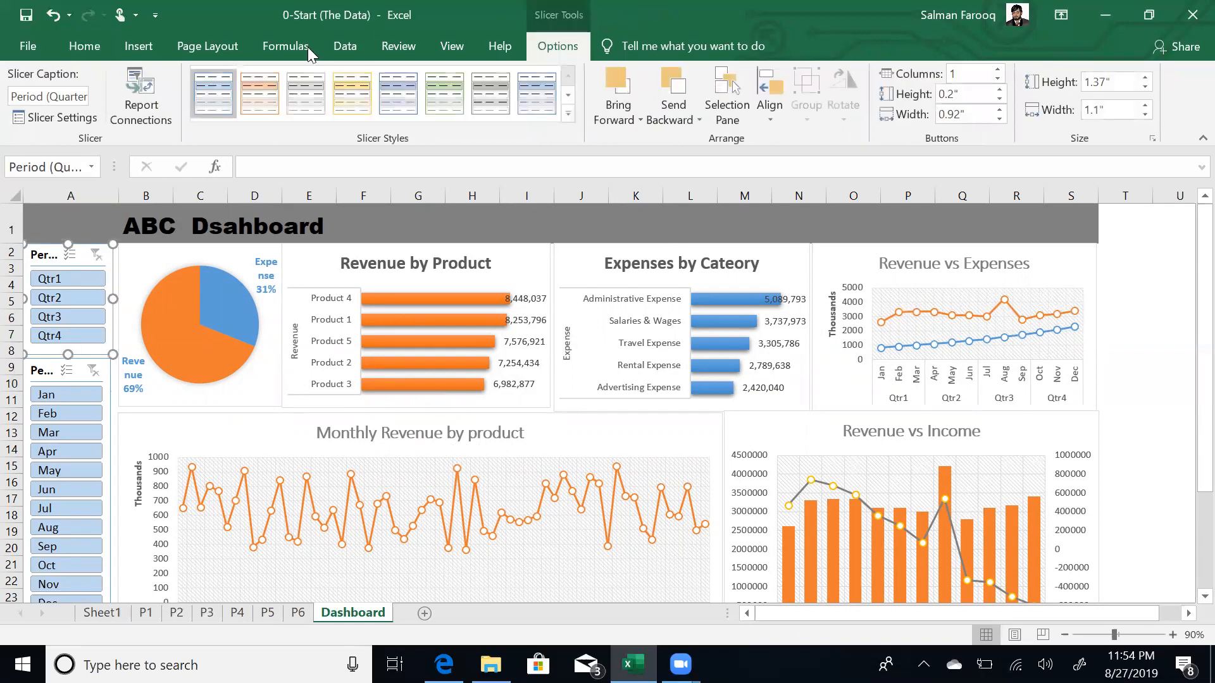
click(165, 103)
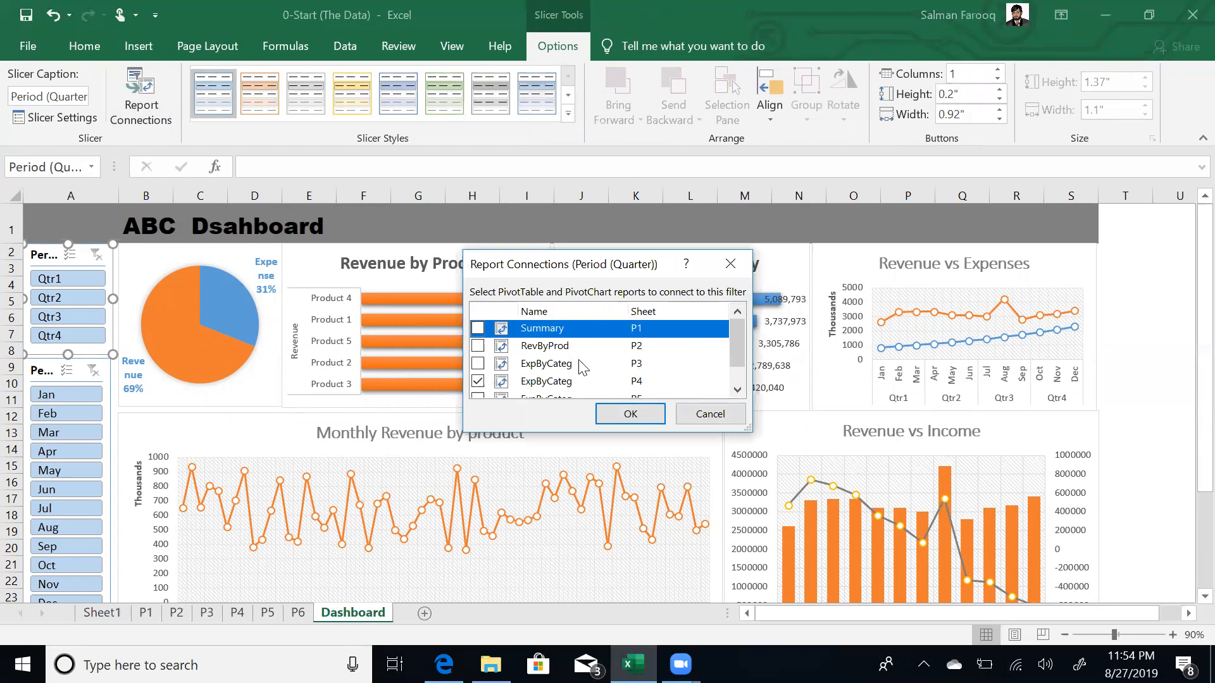
click(477, 345)
click(478, 363)
drag(733, 343, 747, 400)
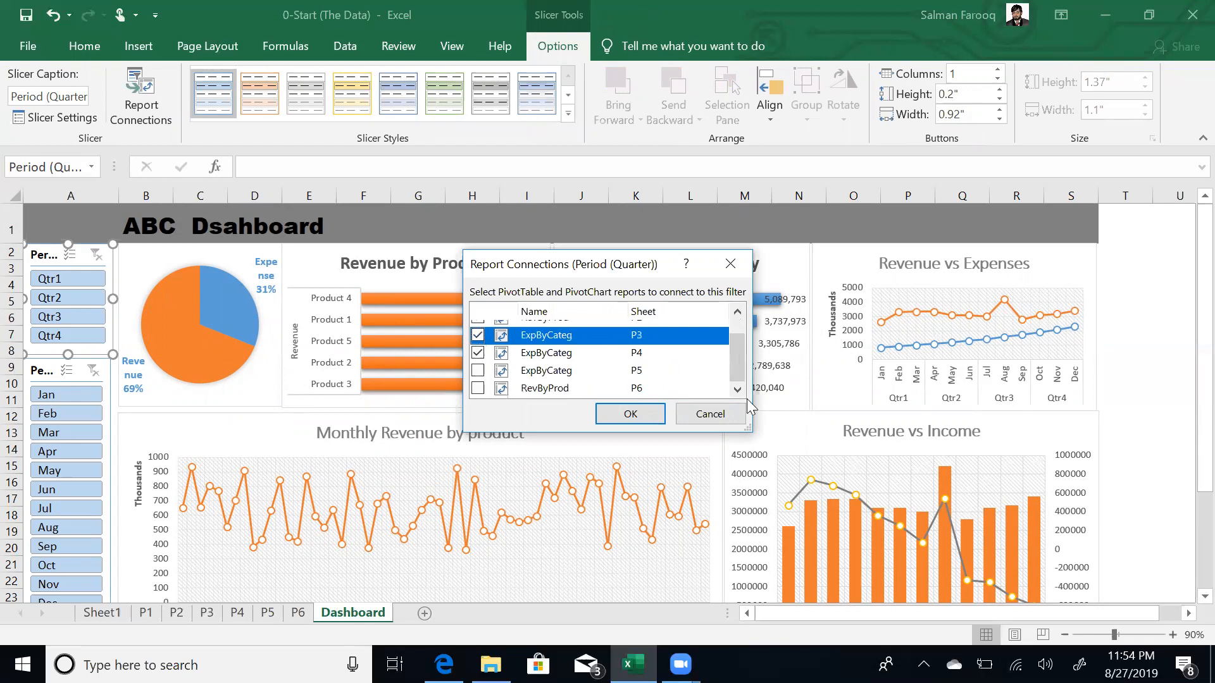
click(478, 370)
click(478, 389)
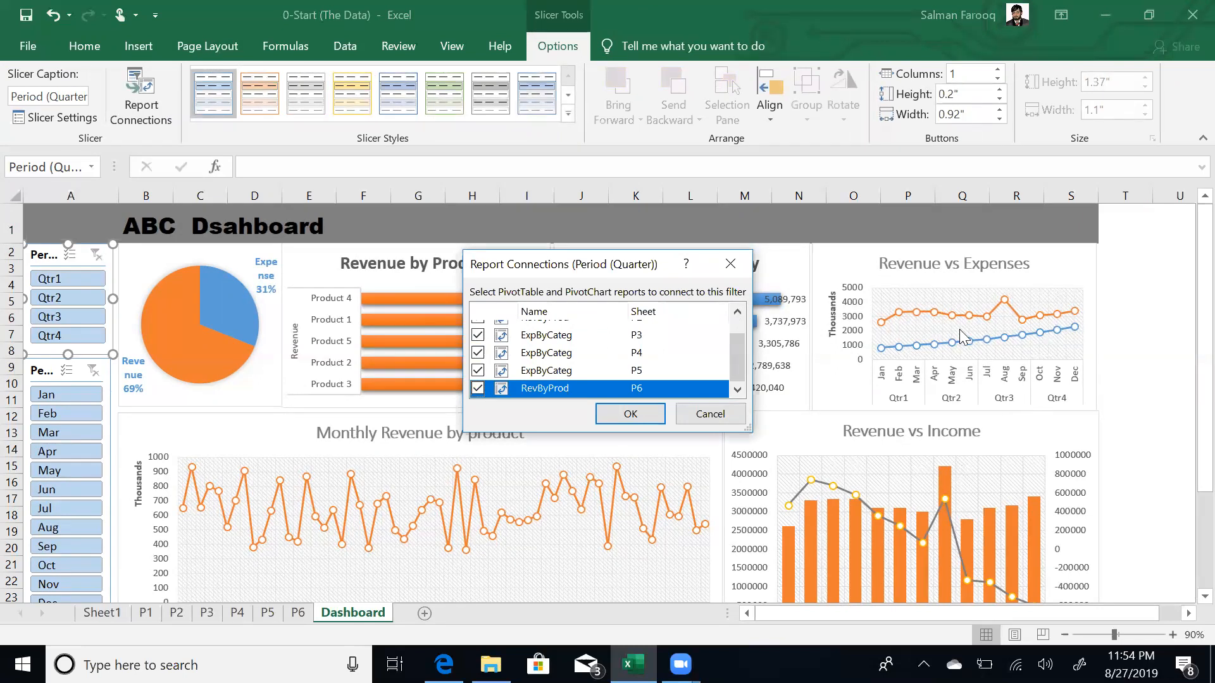
click(478, 352)
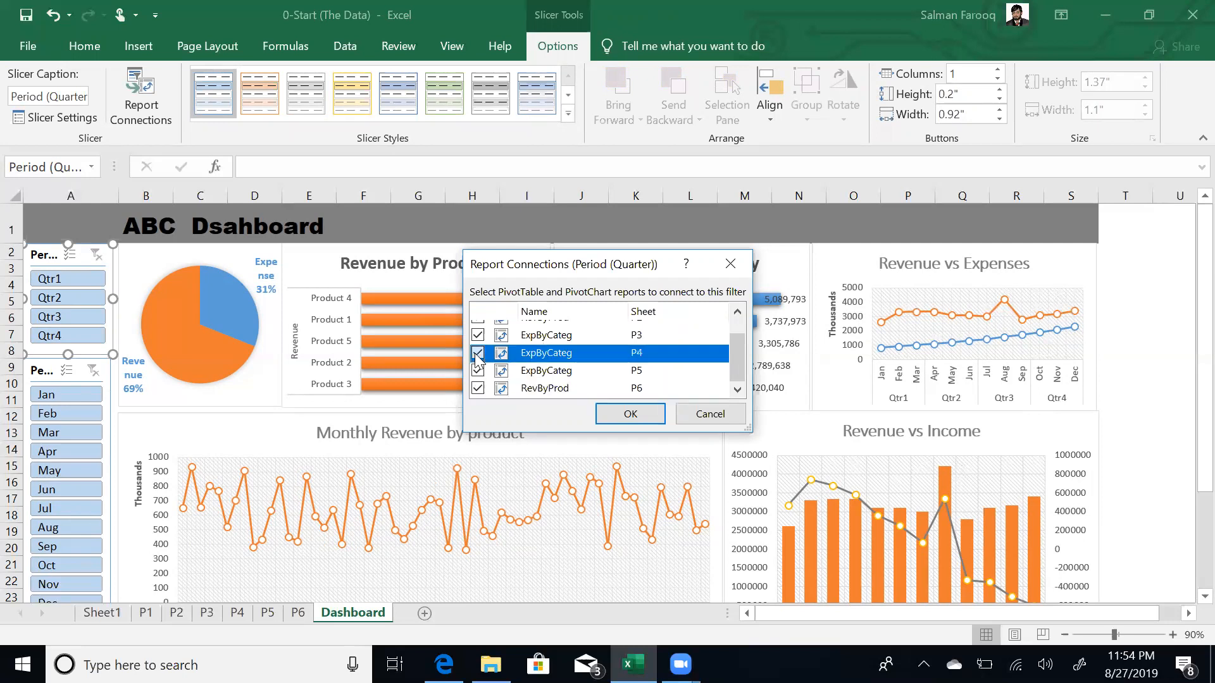
click(478, 388)
click(630, 414)
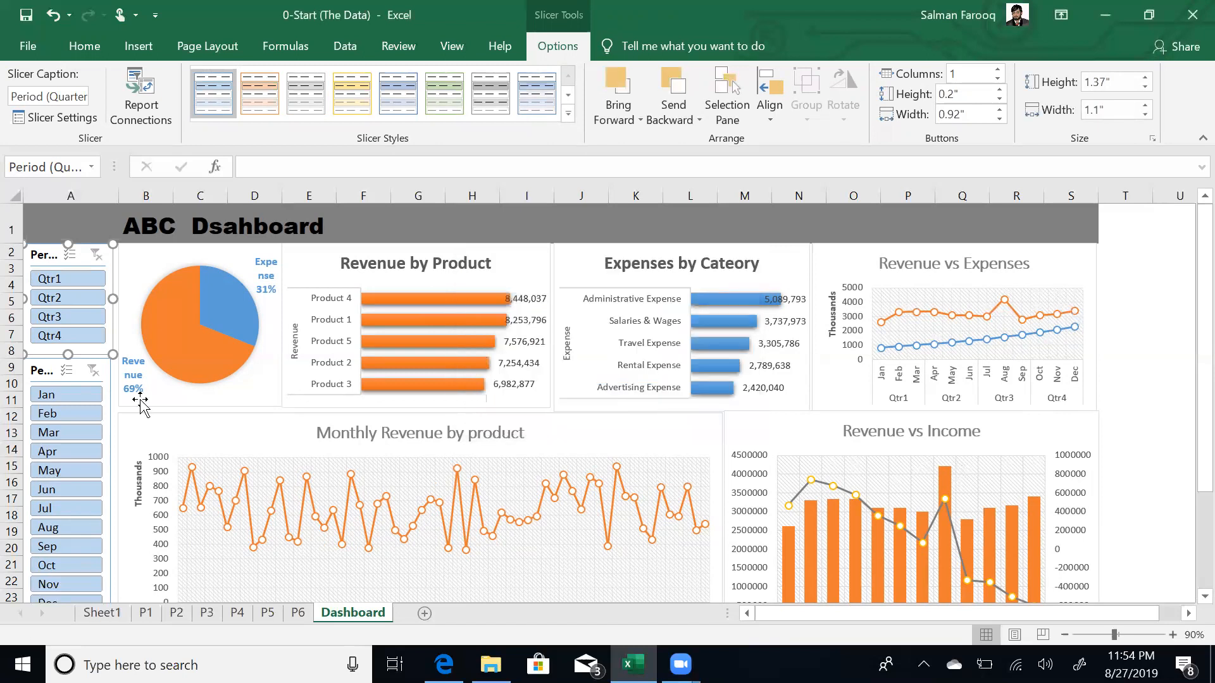
- Connect the Month slicer to the P1 Summary, P2 RevByProd, and P3 and P5 ExpByCateg pivots, excluding P4
click(42, 363)
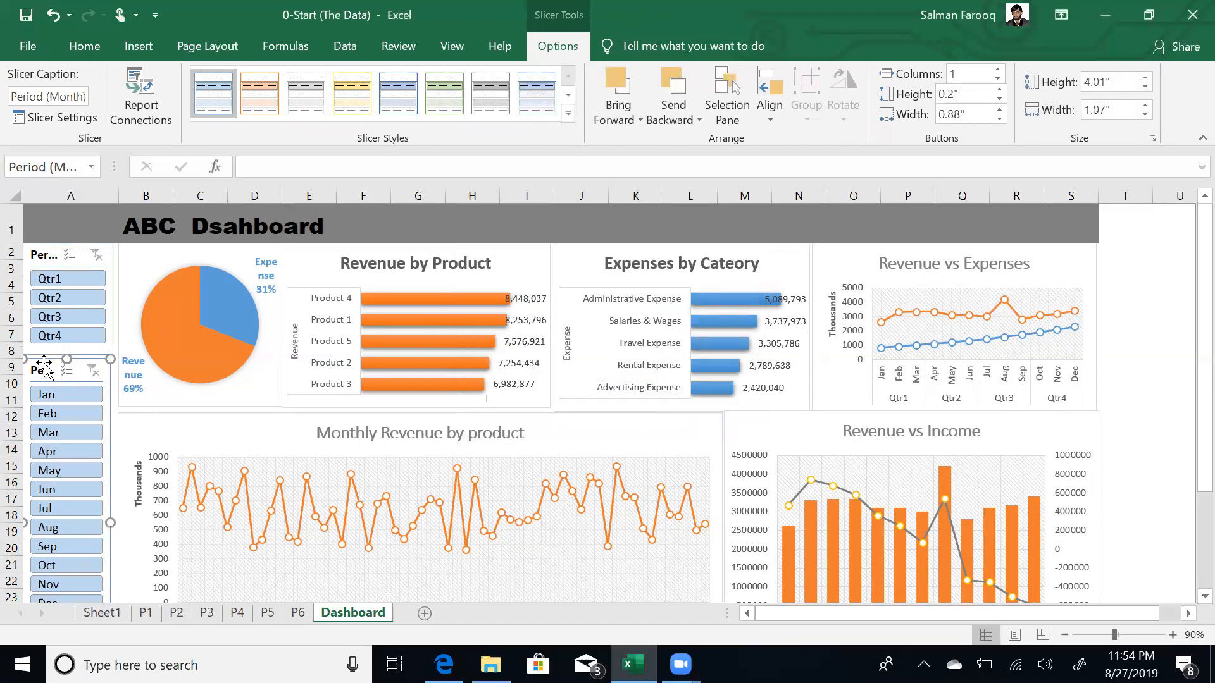
click(141, 96)
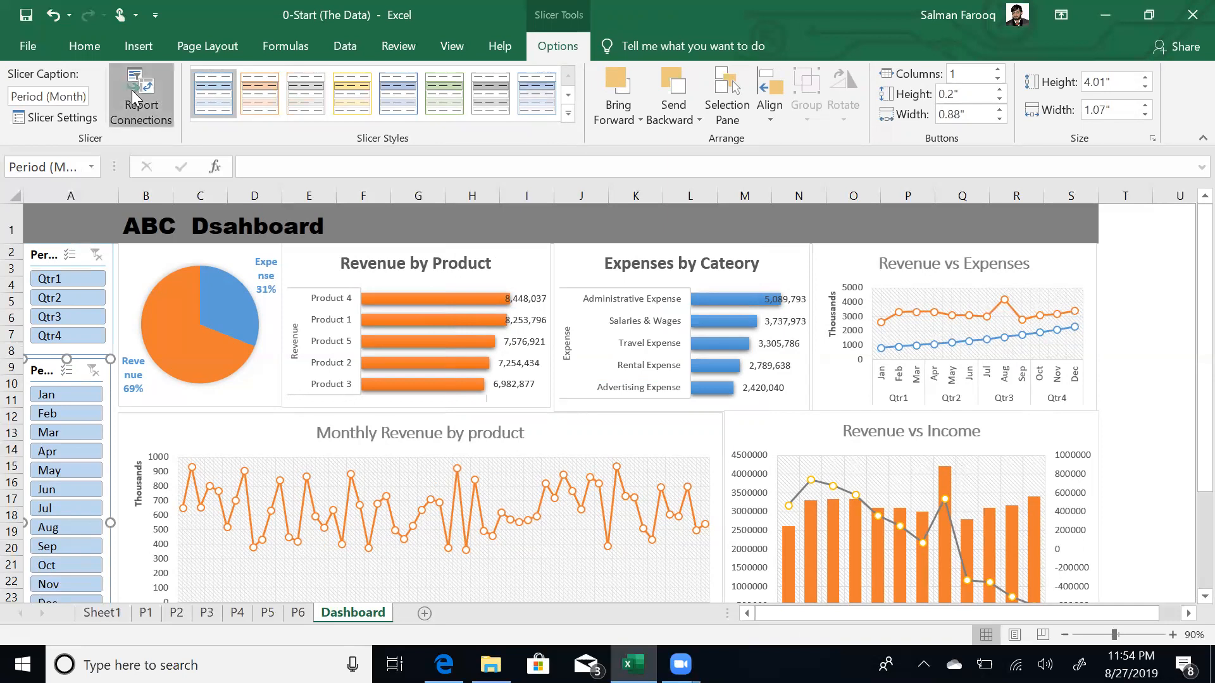
click(478, 327)
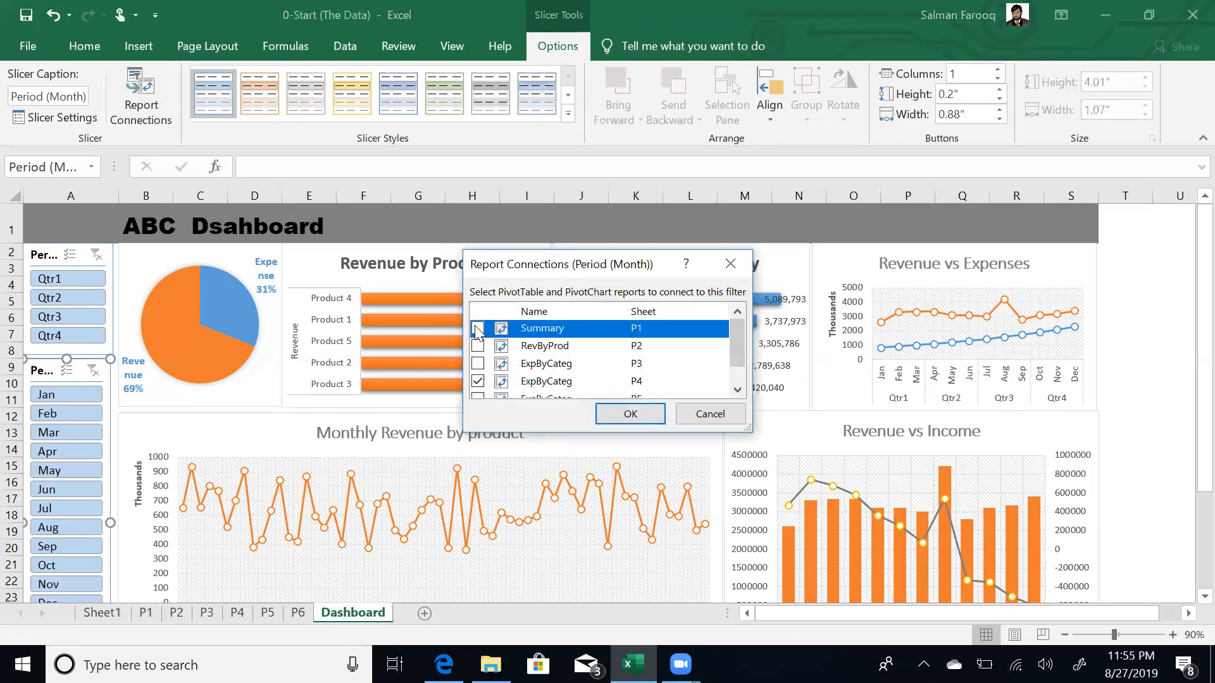
click(477, 346)
click(478, 363)
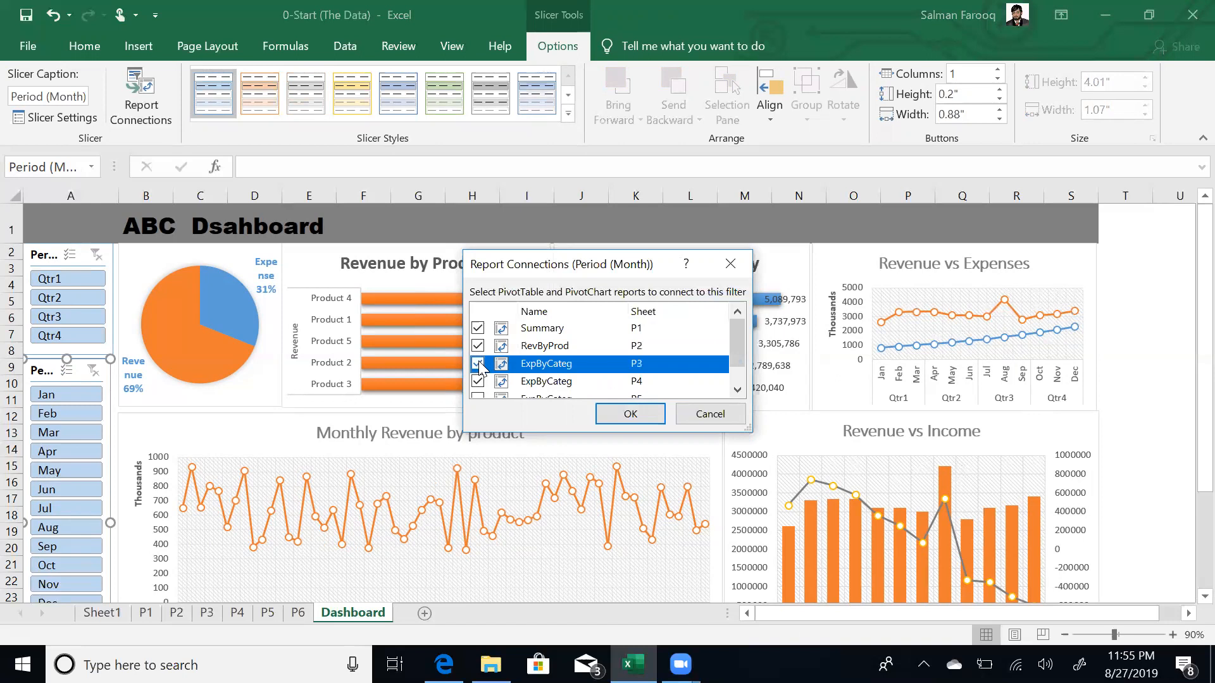
click(478, 381)
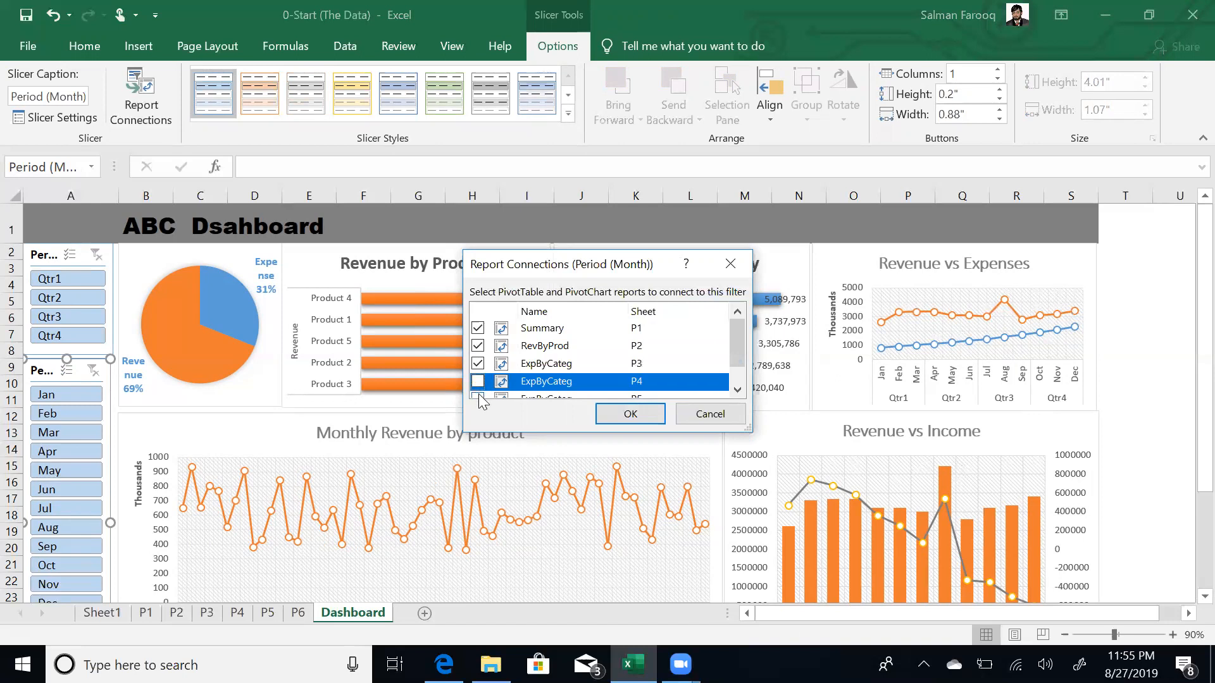
click(477, 396)
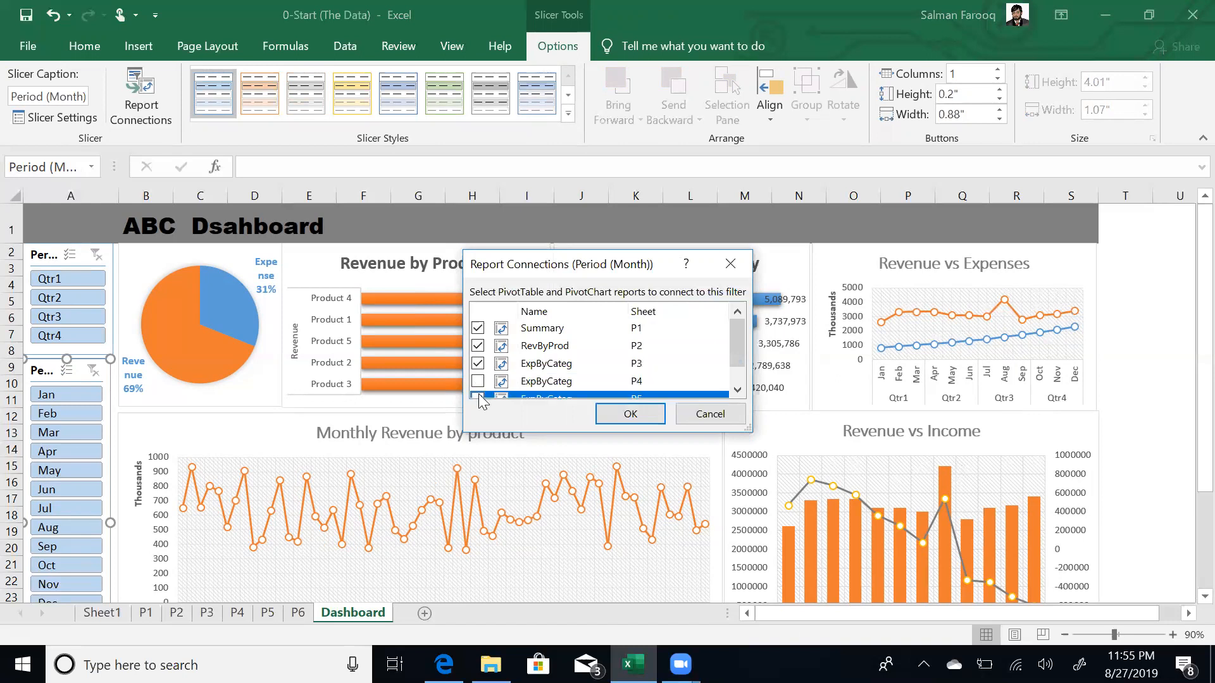
click(738, 390)
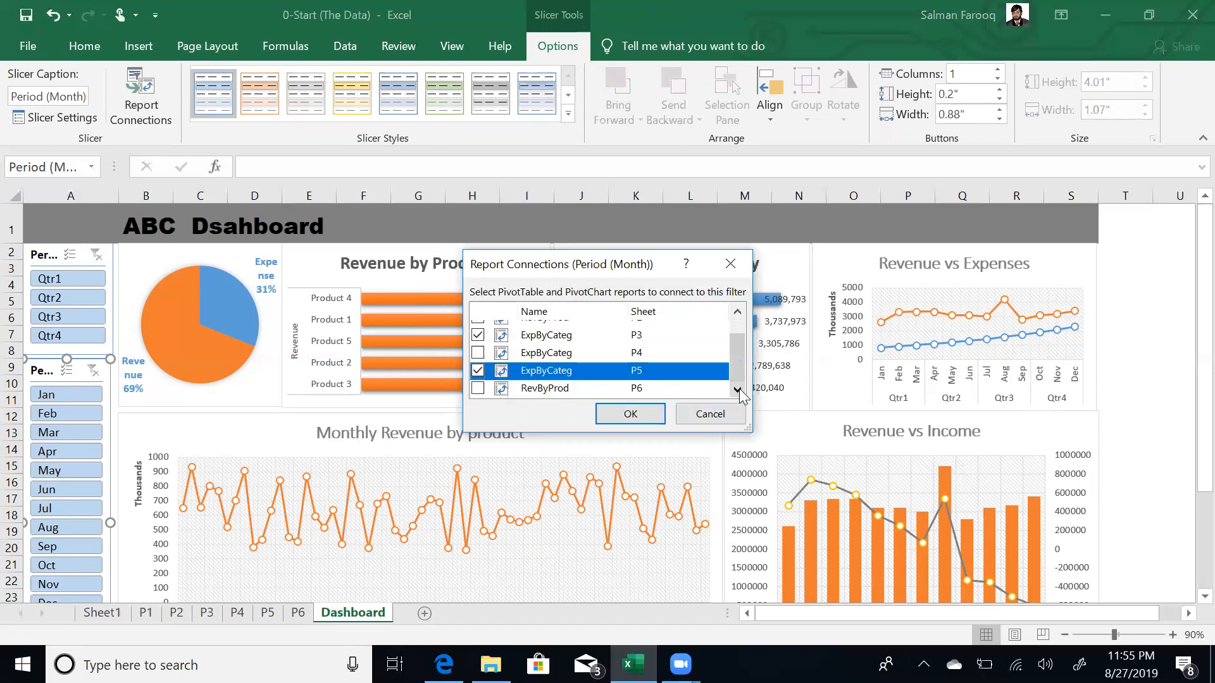
click(631, 414)
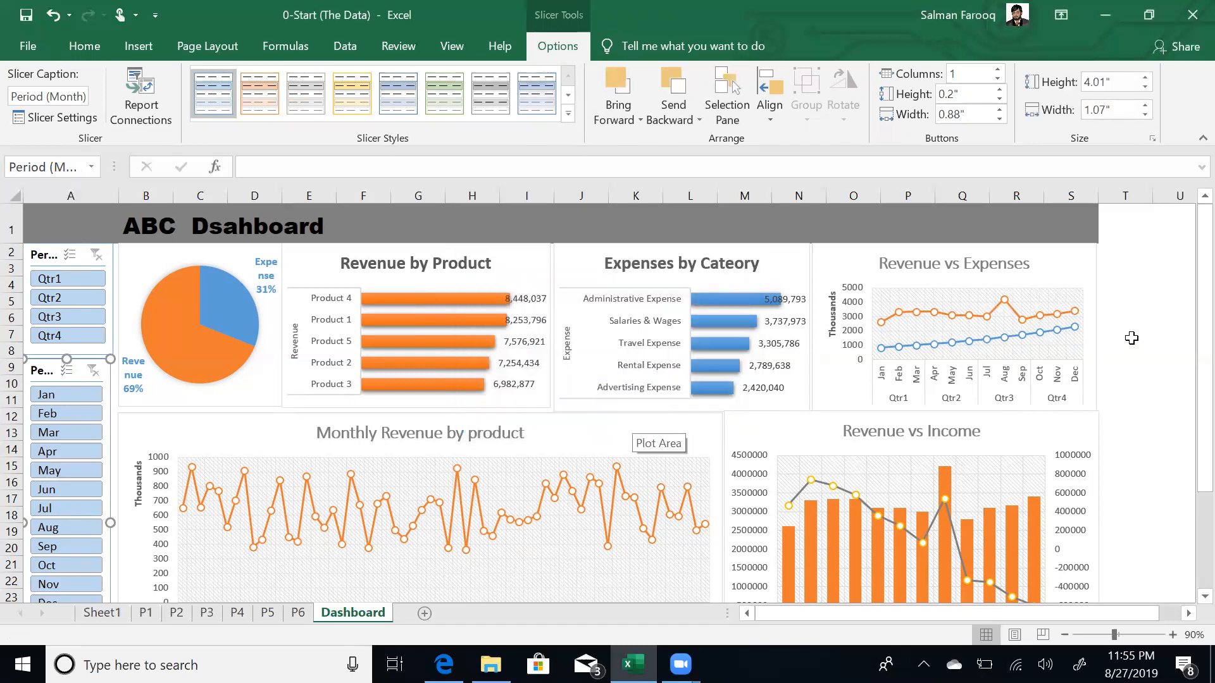
click(1131, 335)
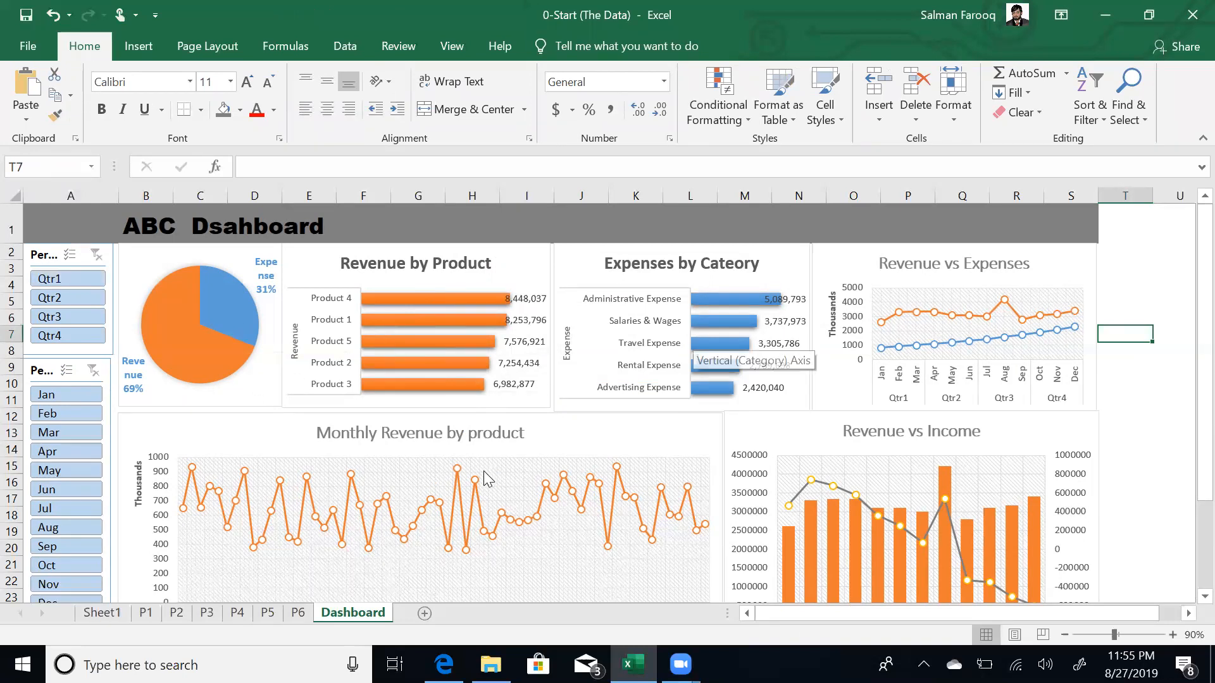
click(79, 278)
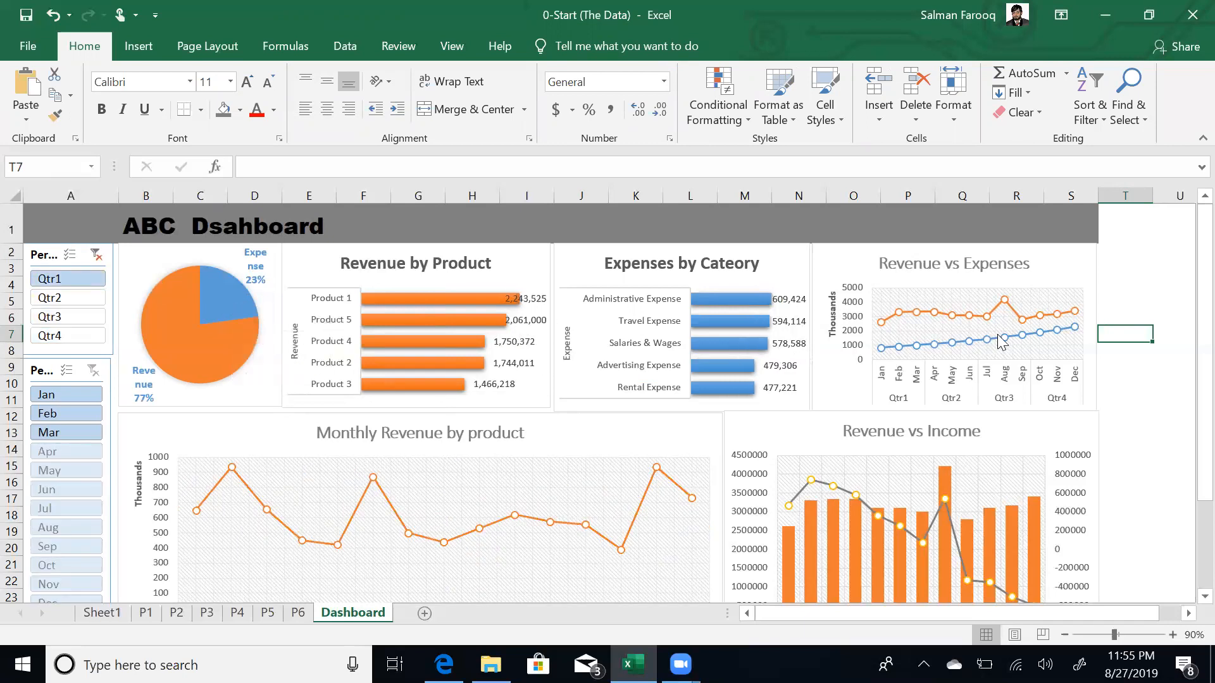
mouse_move(940, 318)
click(76, 293)
click(76, 317)
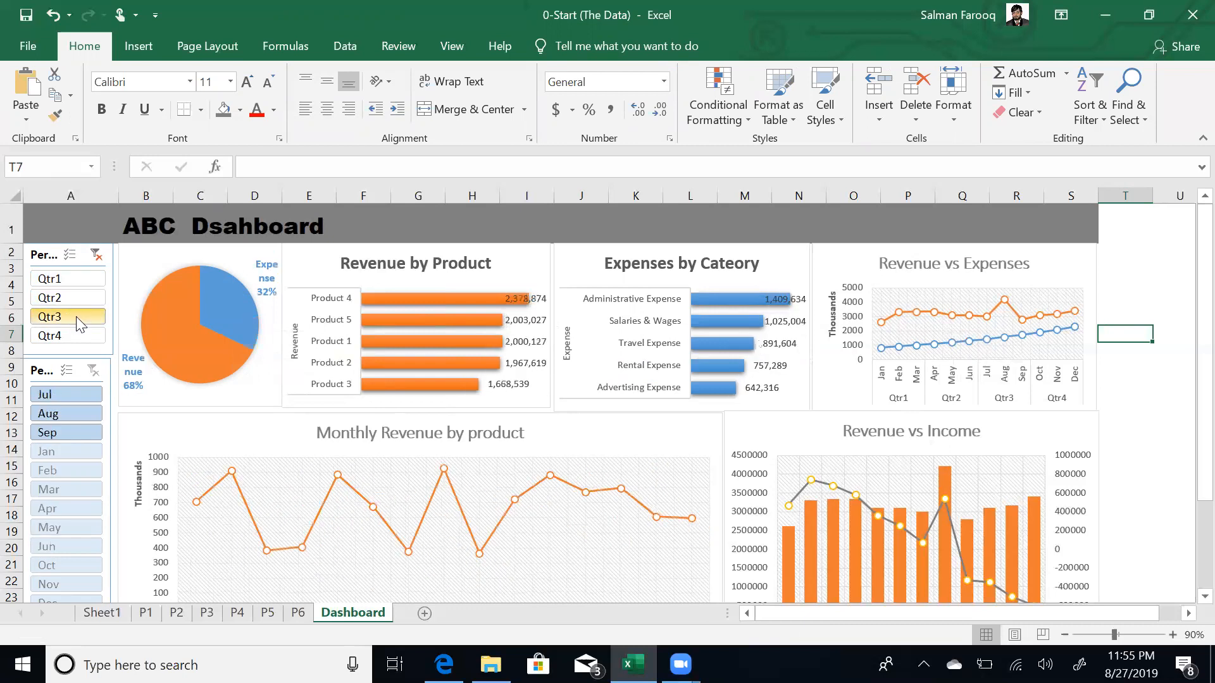
click(88, 398)
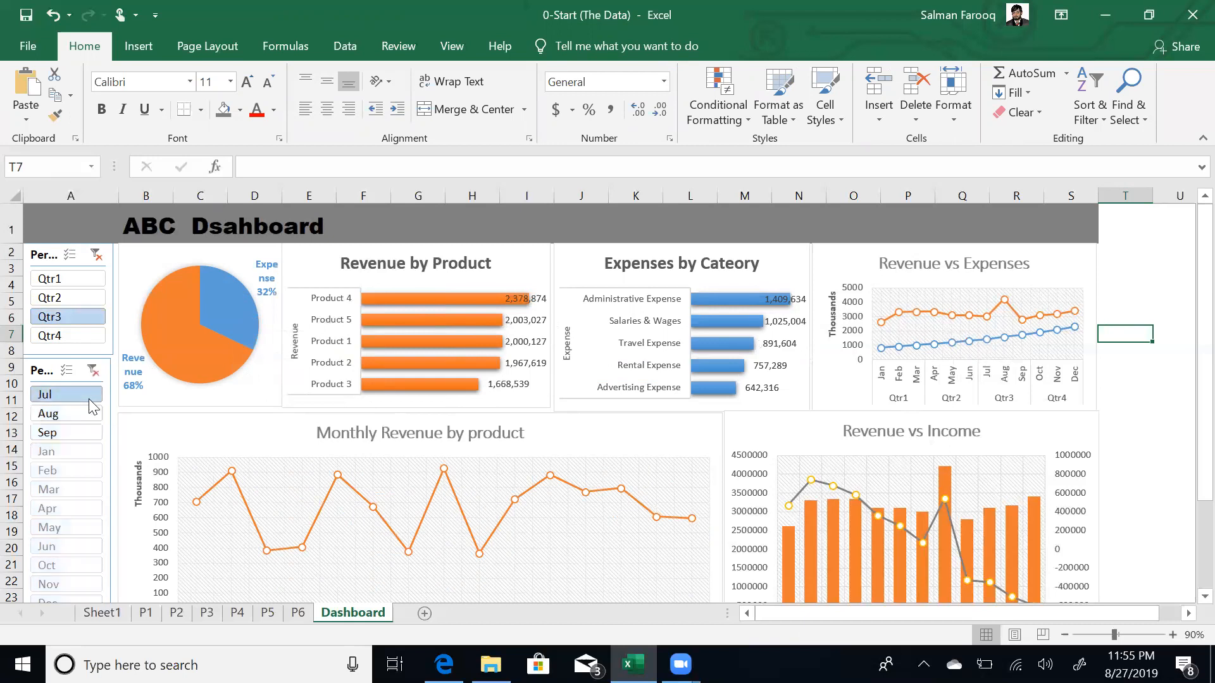
click(87, 421)
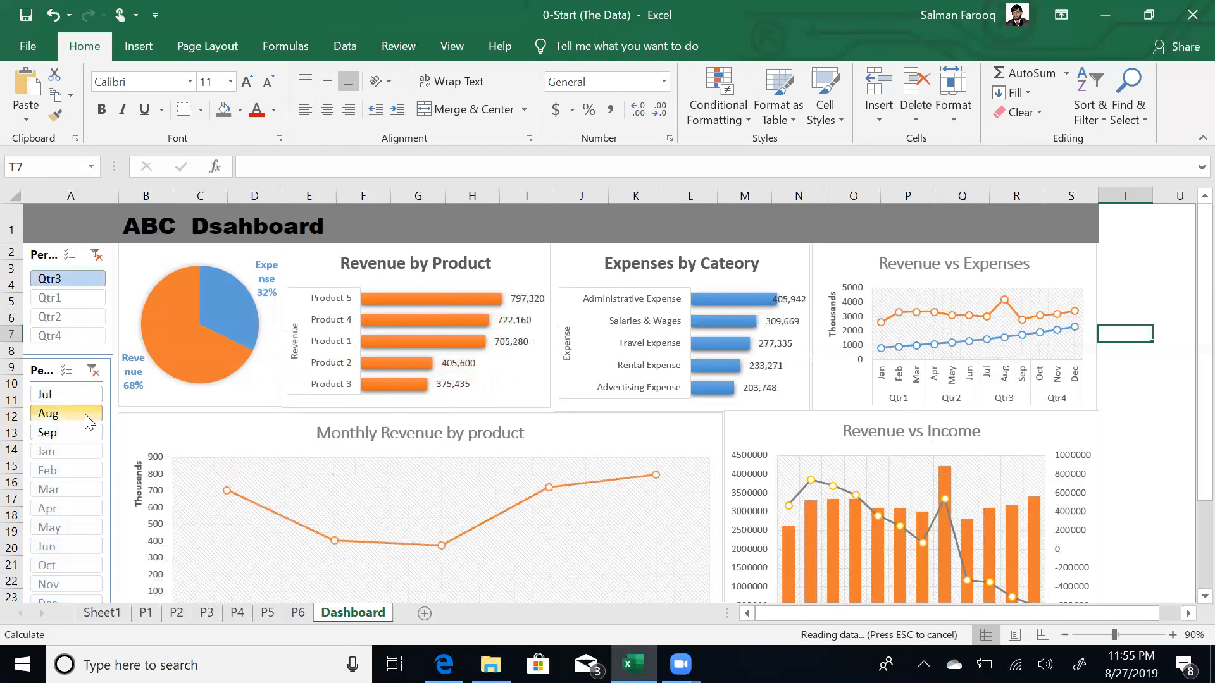
click(94, 370)
click(95, 255)
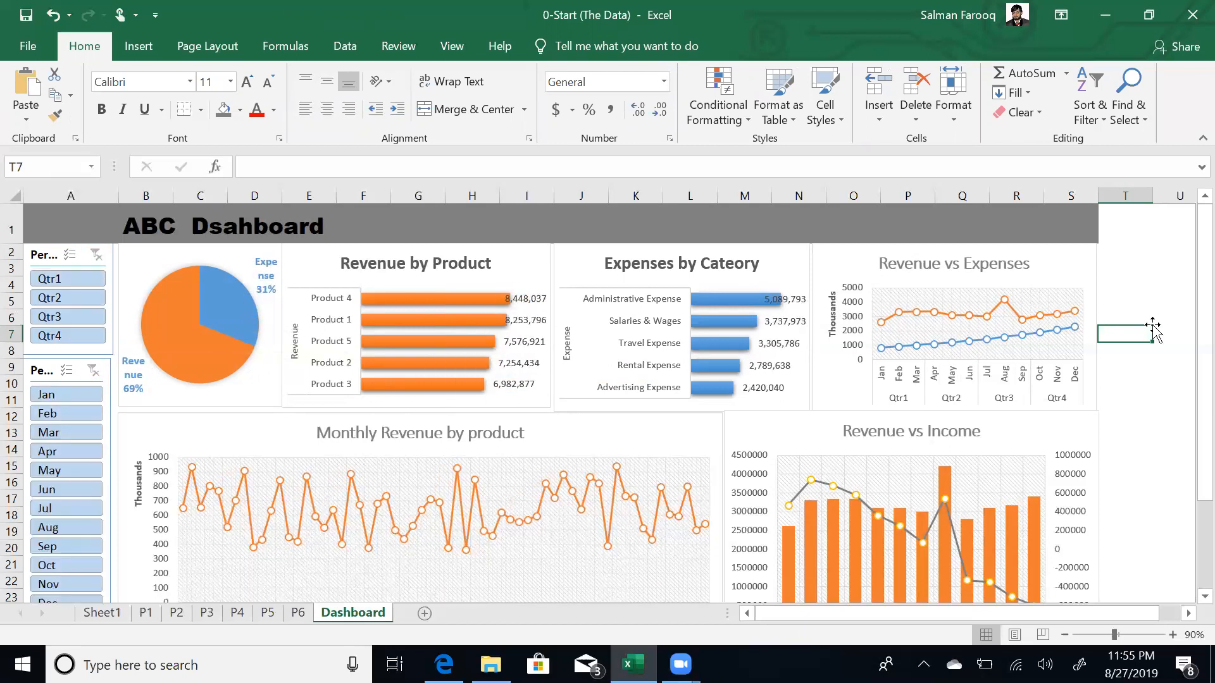
- Set the ribbon to Auto-hide so the finished dashboard fills the window
click(1062, 21)
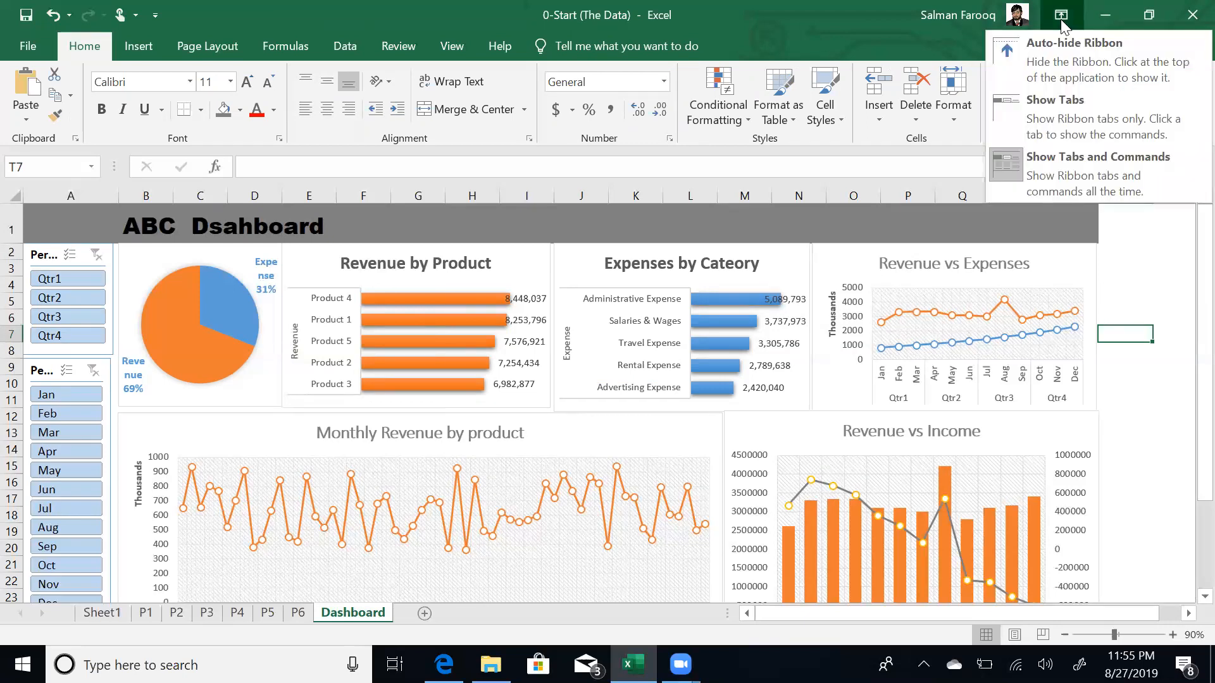
click(1094, 60)
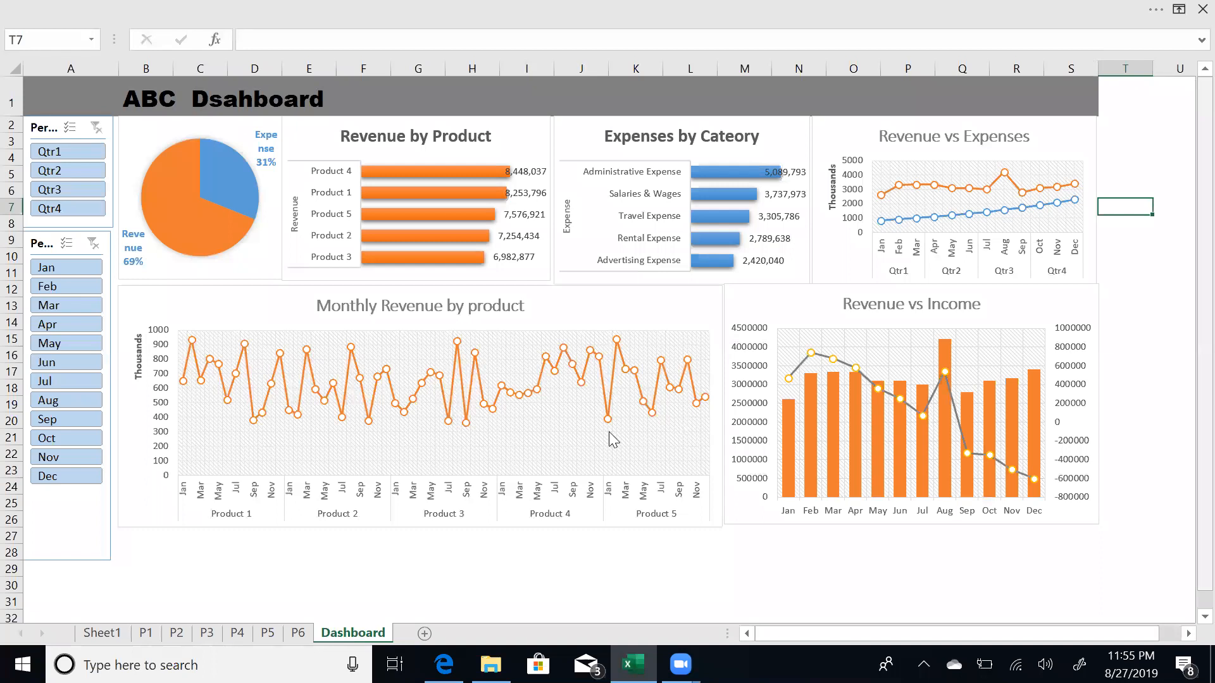
click(580, 583)
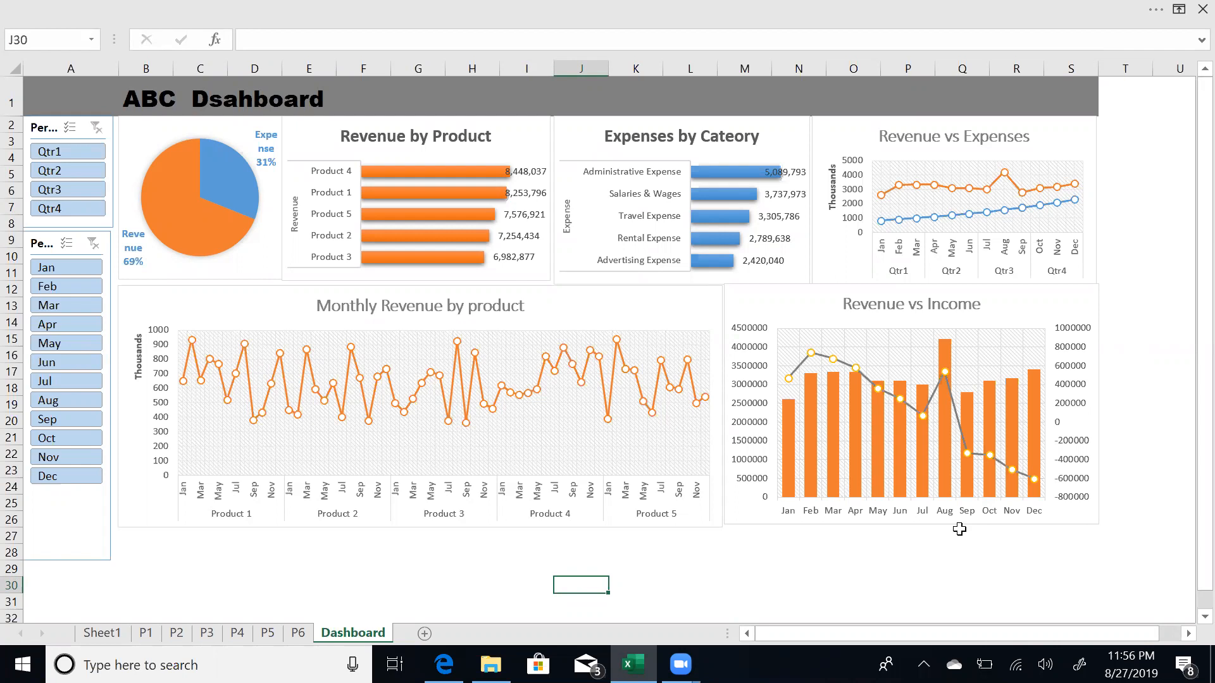
click(299, 555)
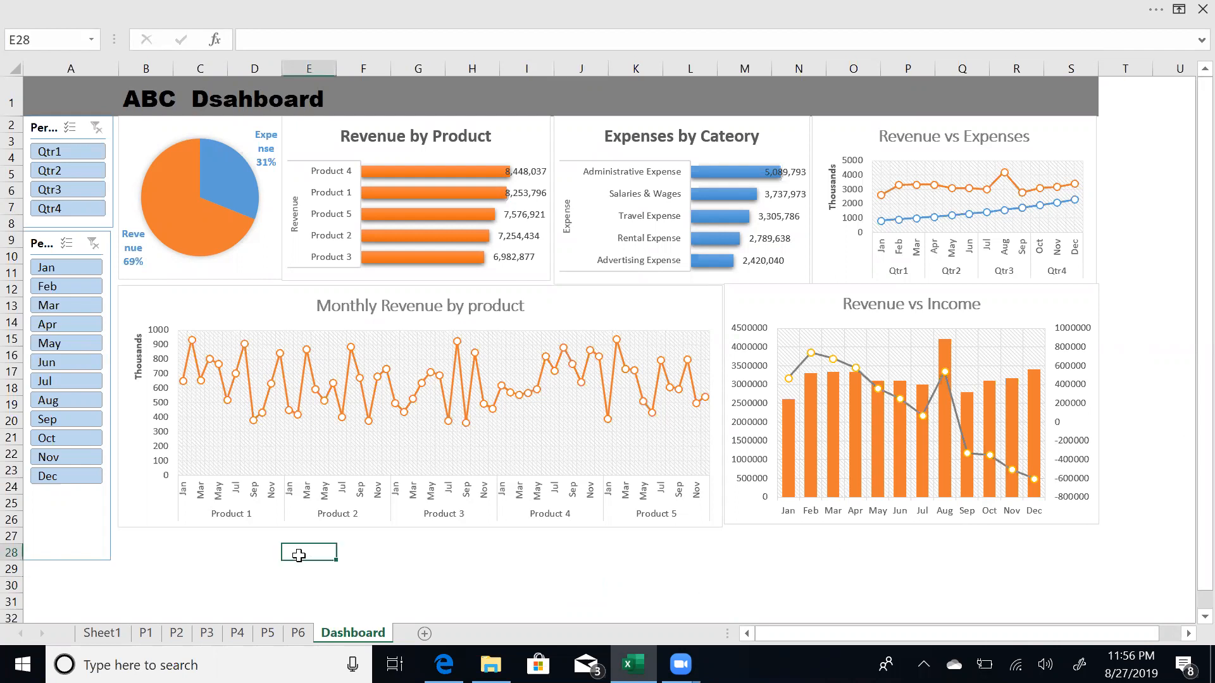
key(alt+Tab)
key(alt+Tab)
key(alt+Tab)
key(alt+Tab)
key(alt+Tab)
key(alt+Tab)
key(alt+Tab)
key(alt+Tab)
key(alt+Tab)
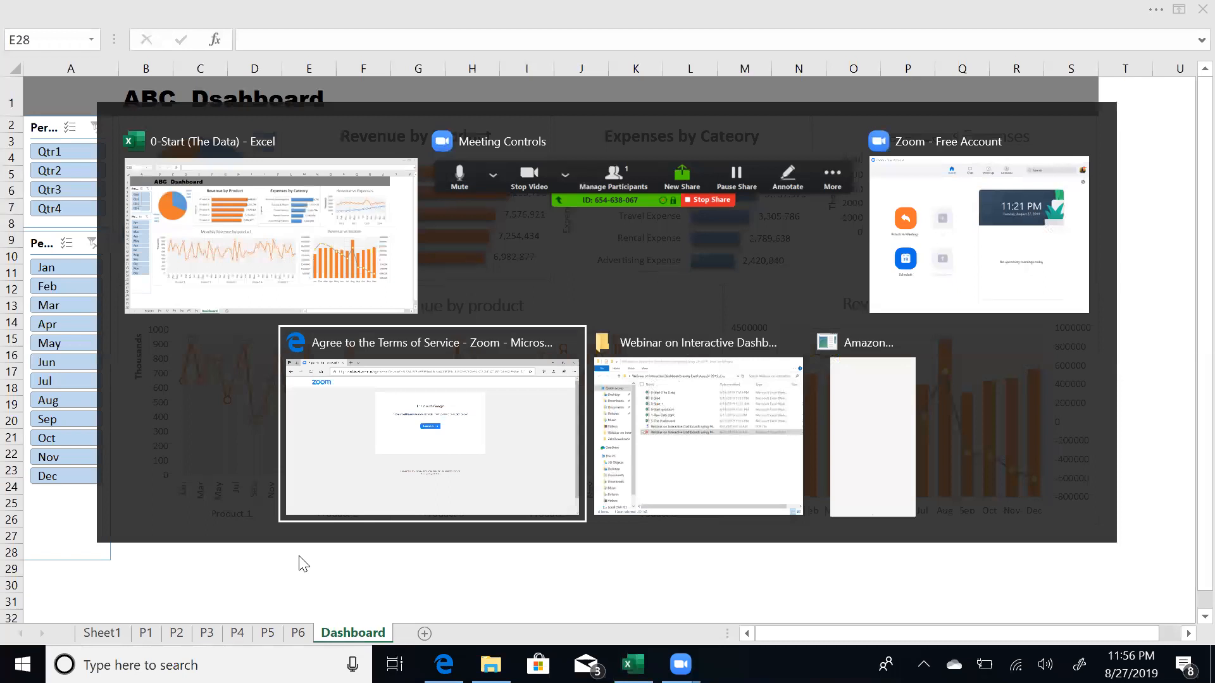
key(alt+Tab)
key(alt+Tab)
key(alt+Tab)
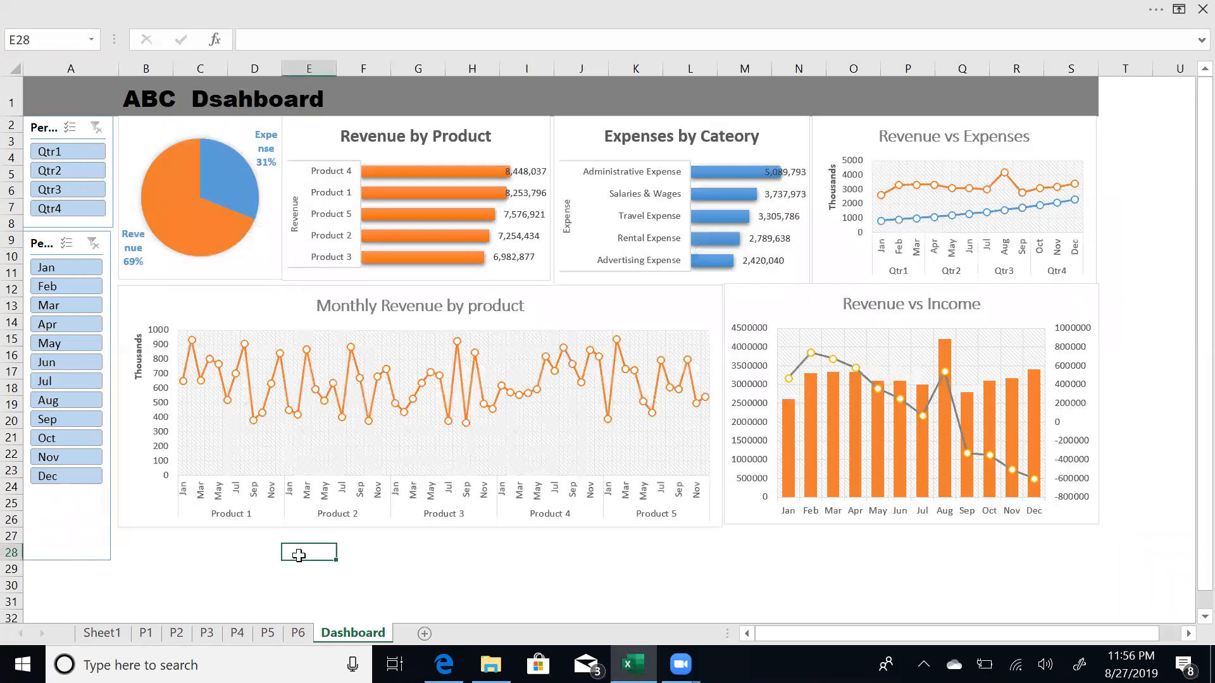